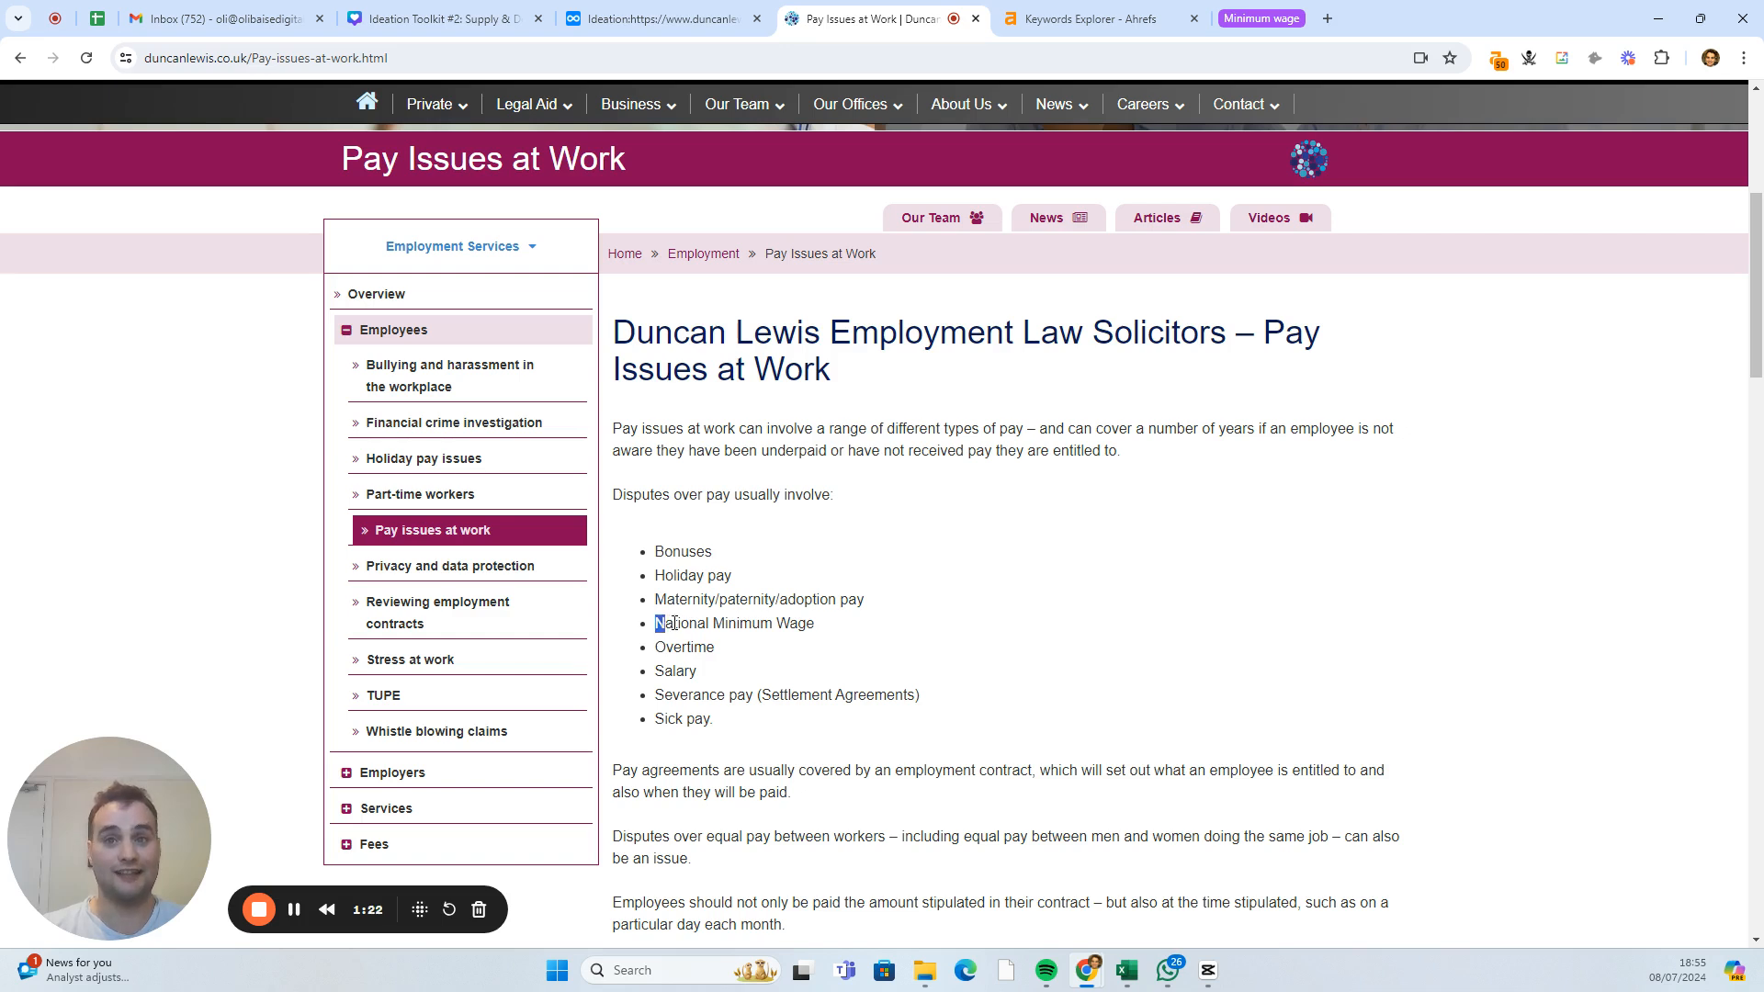
- Take National Minimum Wage from the listed pay disputes and review the Ahrefs Keywords Explorer overview for "minimum wage"
{"action": "left_click_drag", "start_coordinate": [655, 627], "coordinate": [817, 629]}
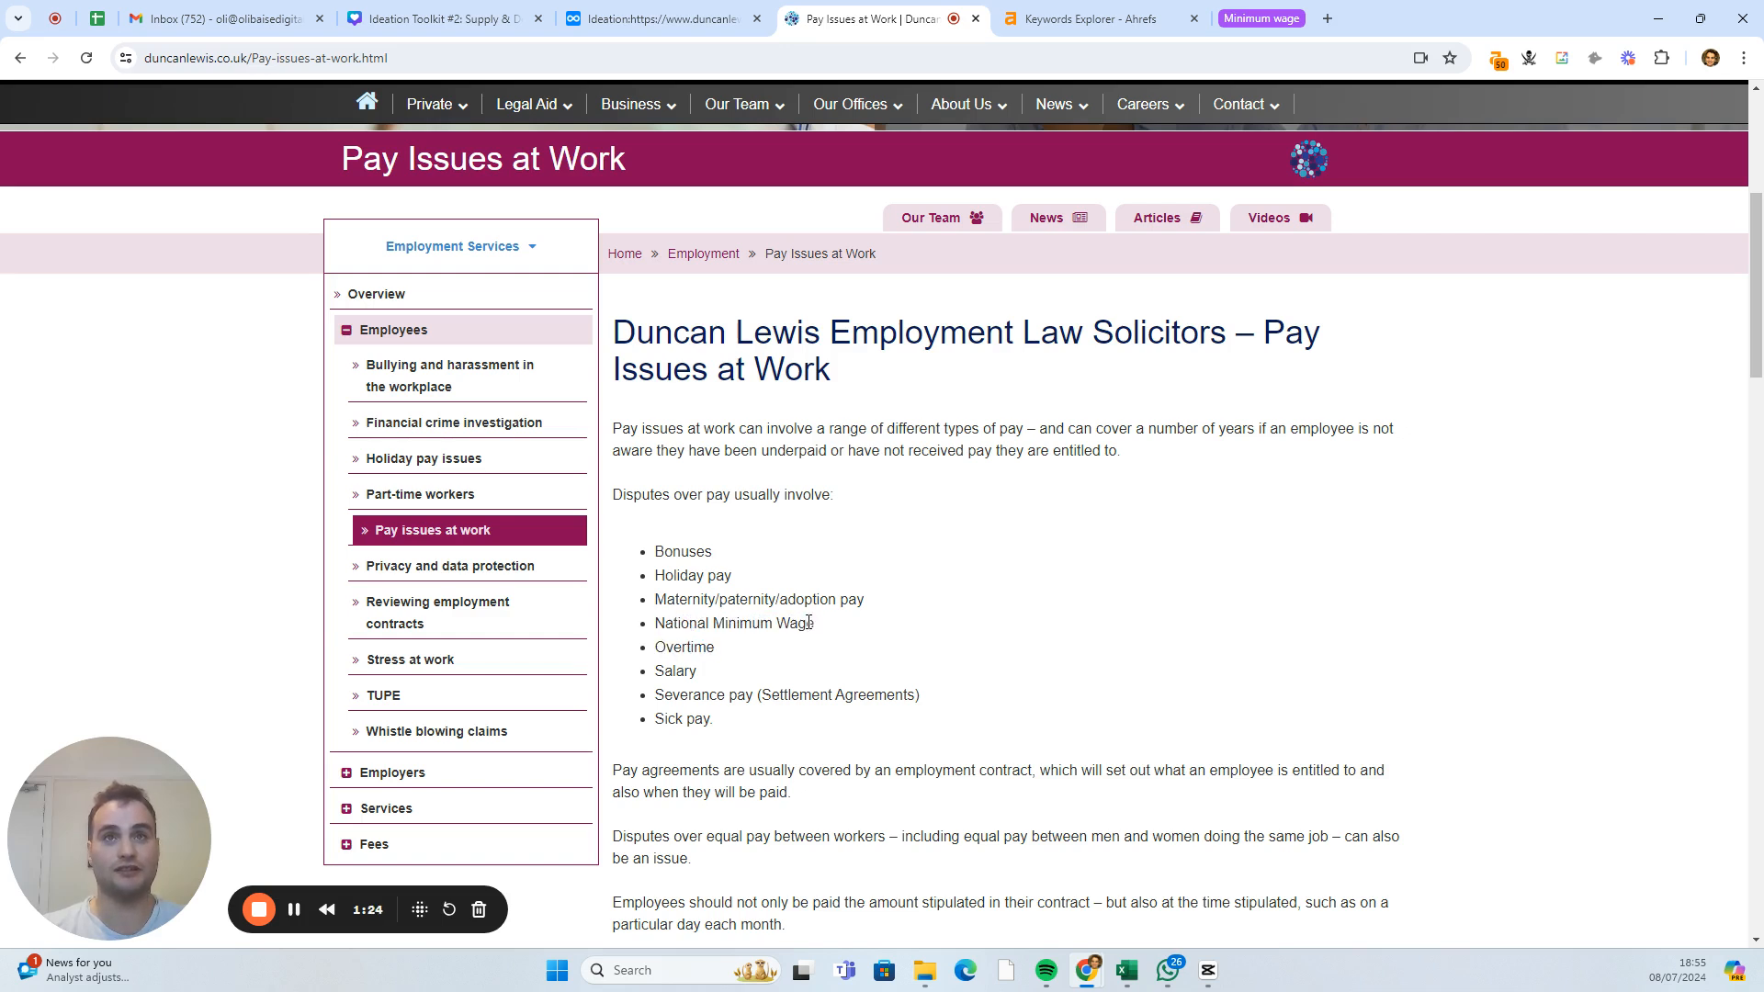
{"action": "key", "text": "ctrl+Tab"}
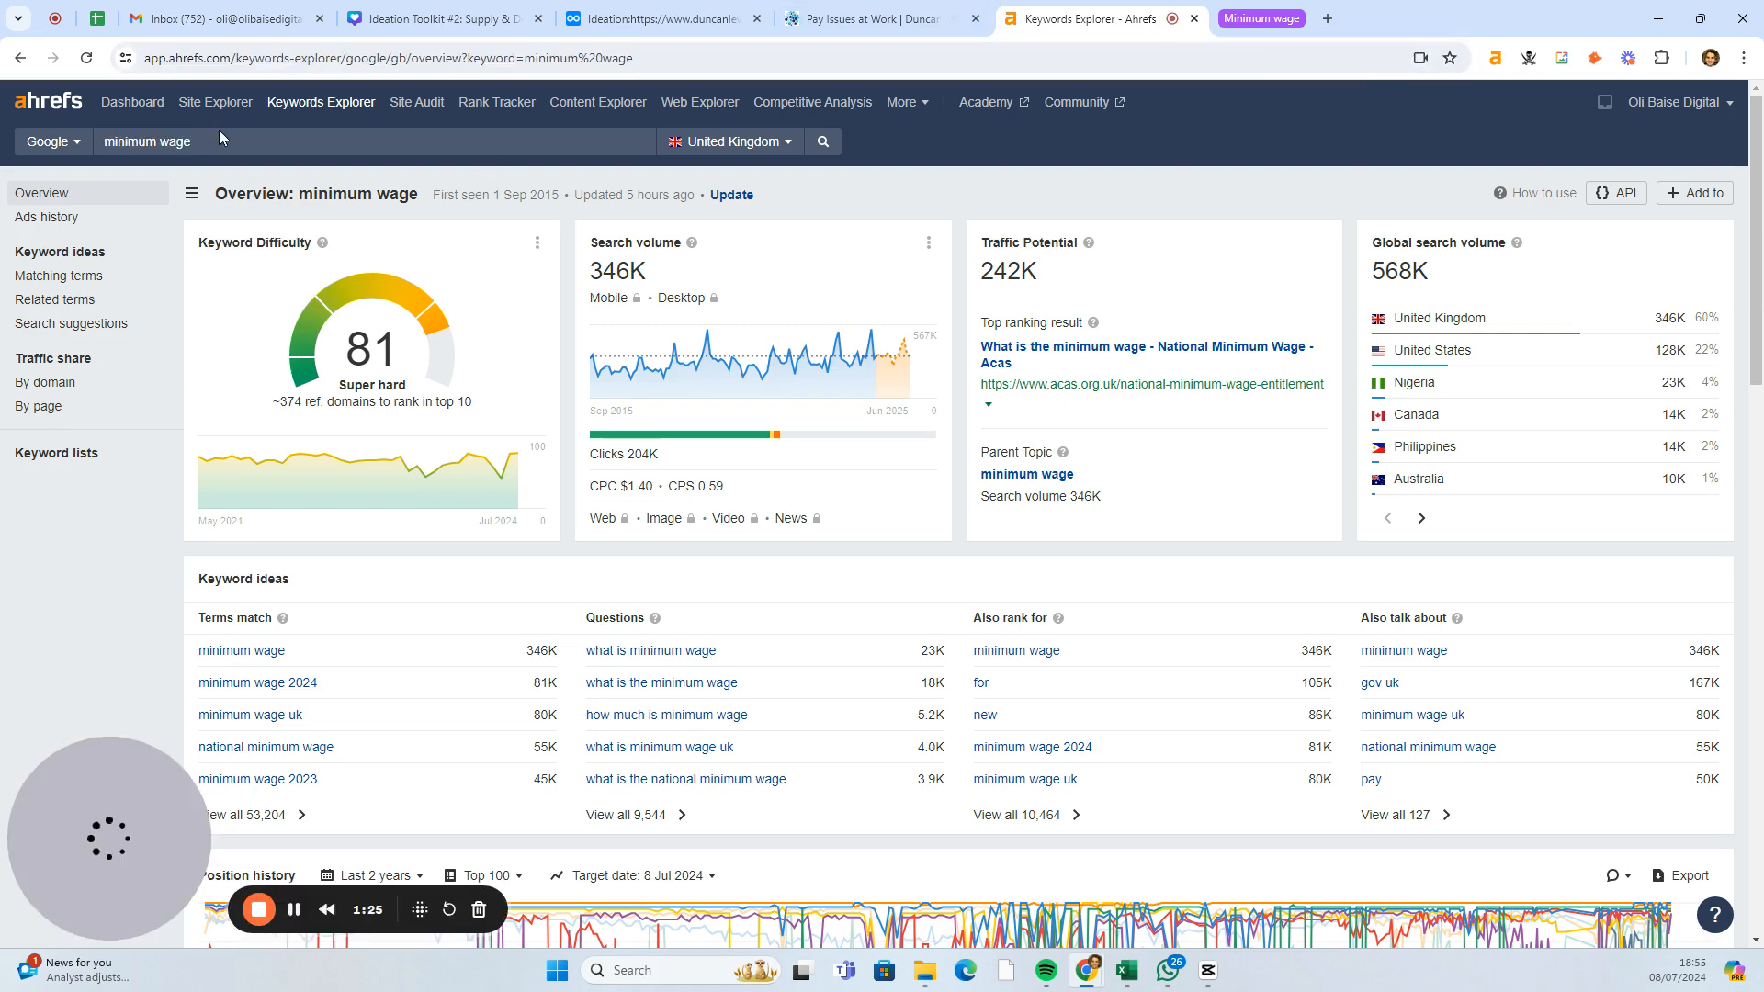
{"action": "left_click", "coordinate": [217, 138]}
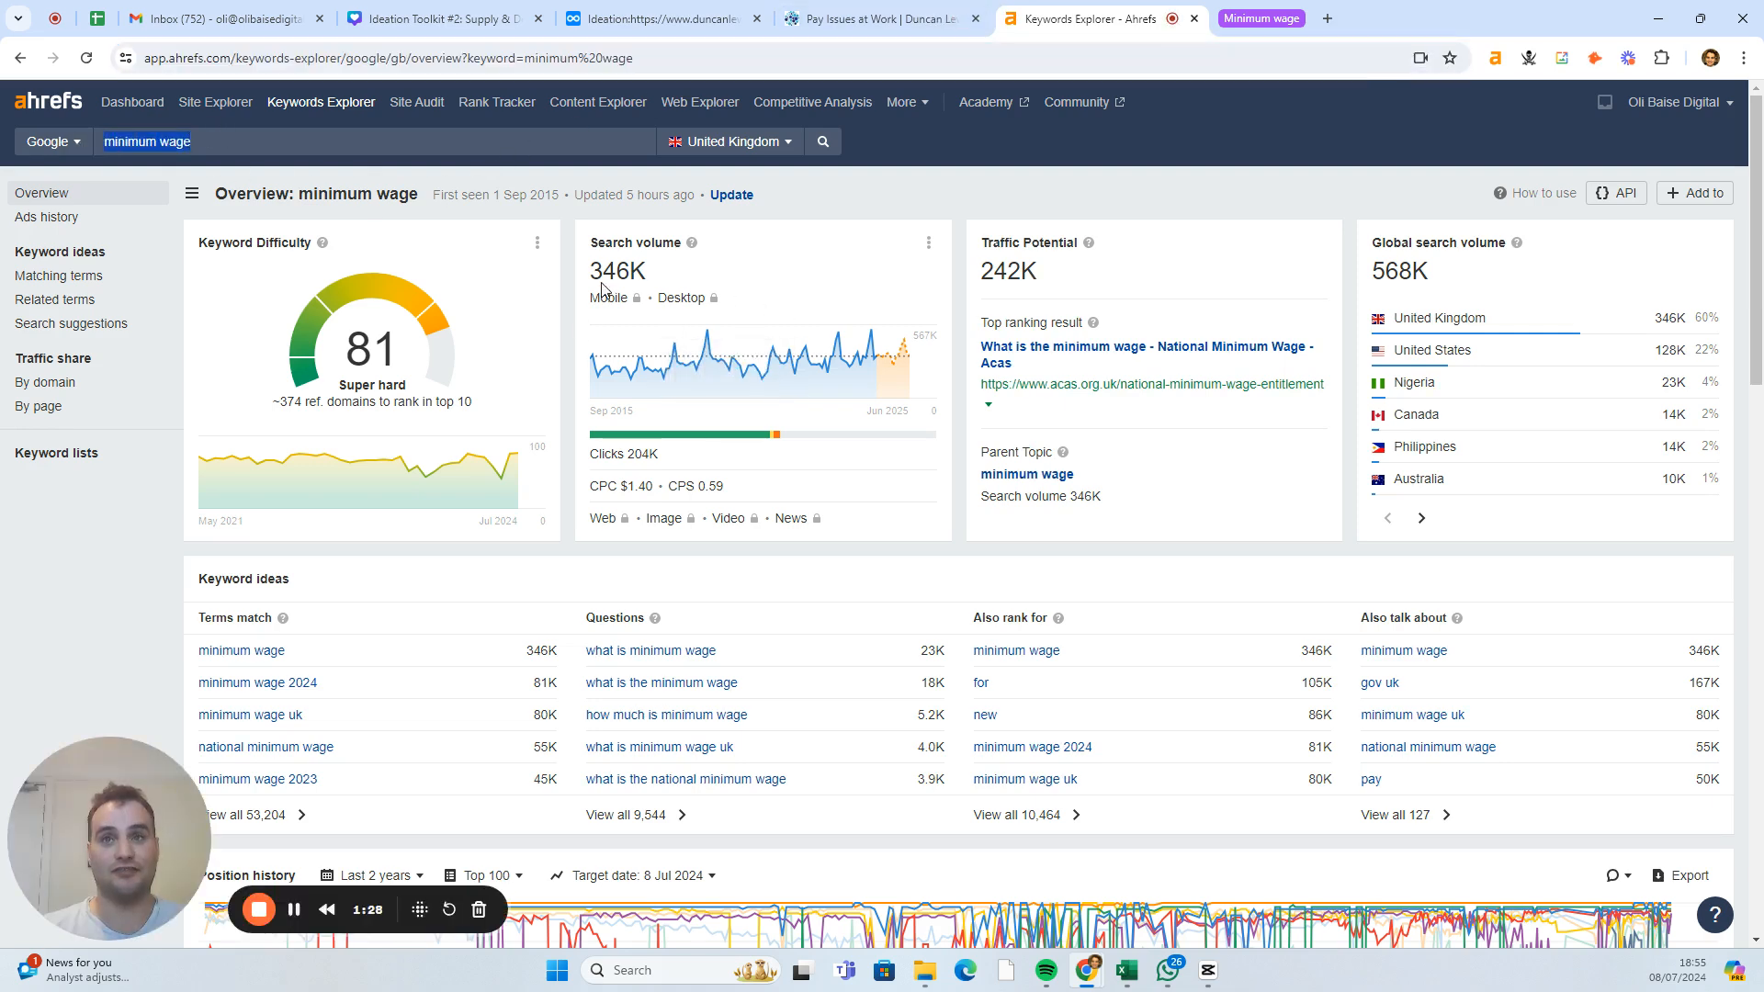
{"action": "scroll", "coordinate": [508, 409], "scroll_direction": "down", "scroll_amount": 2}
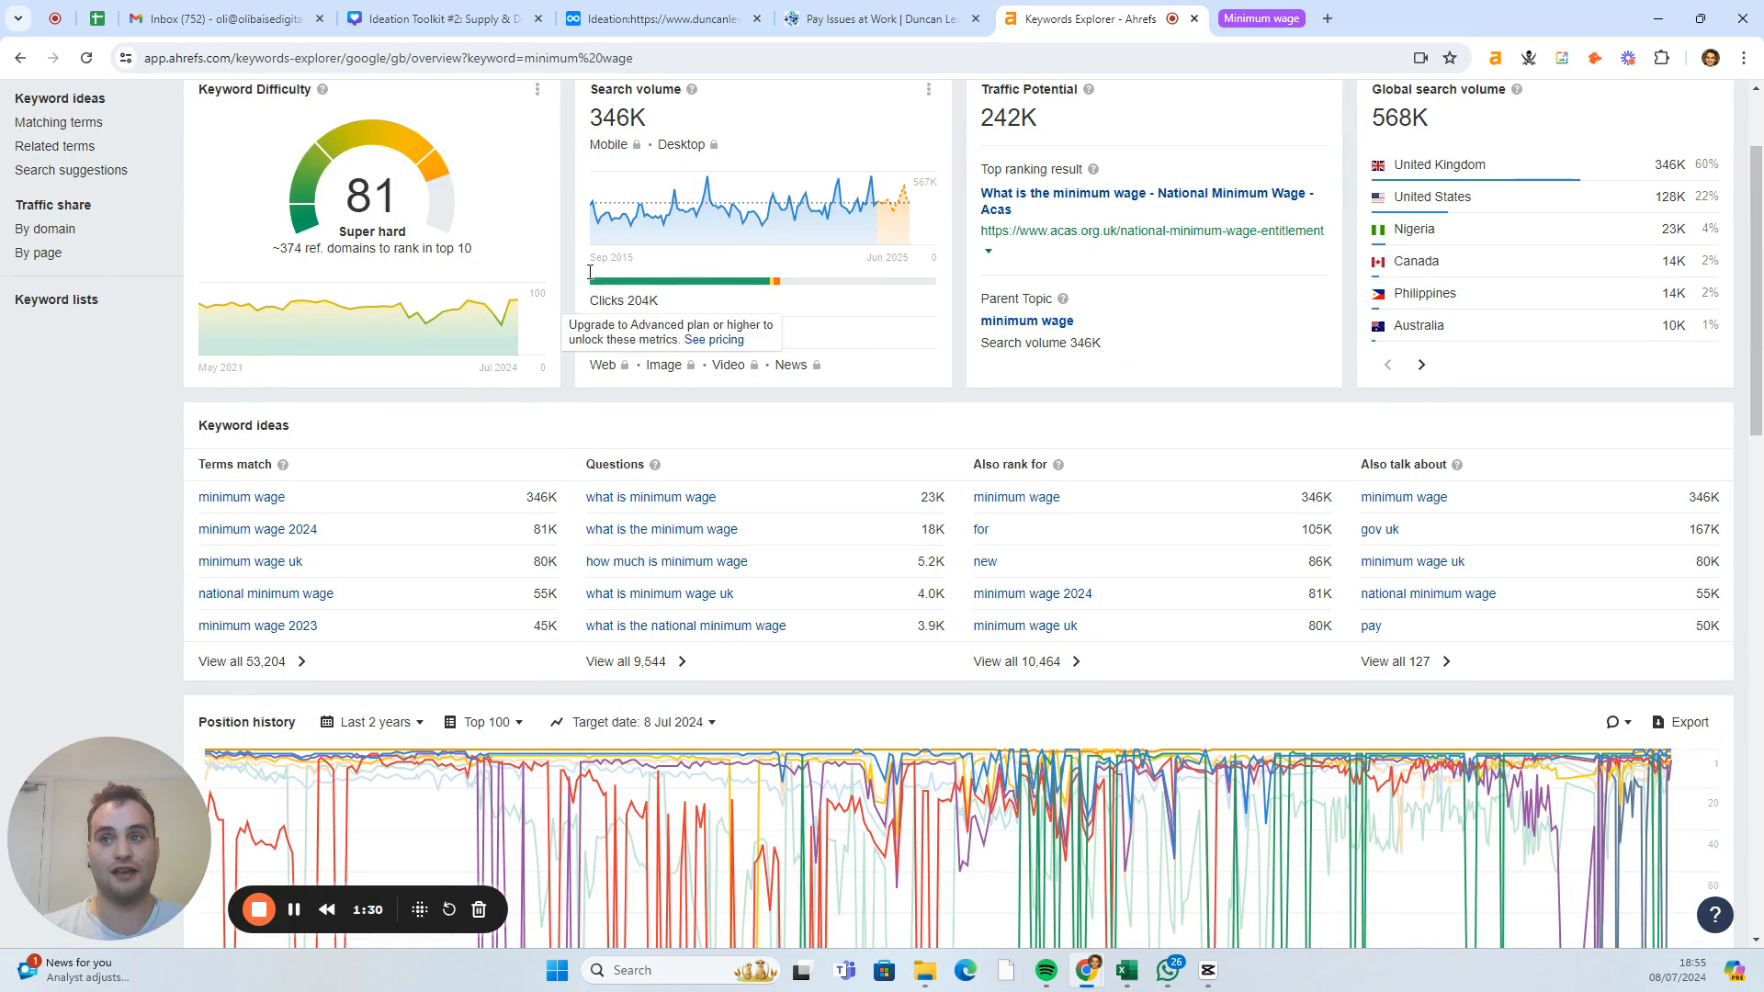
- View all terms-match keyword ideas for "minimum wage" and skim the matching terms list
{"action": "left_click", "coordinate": [241, 661]}
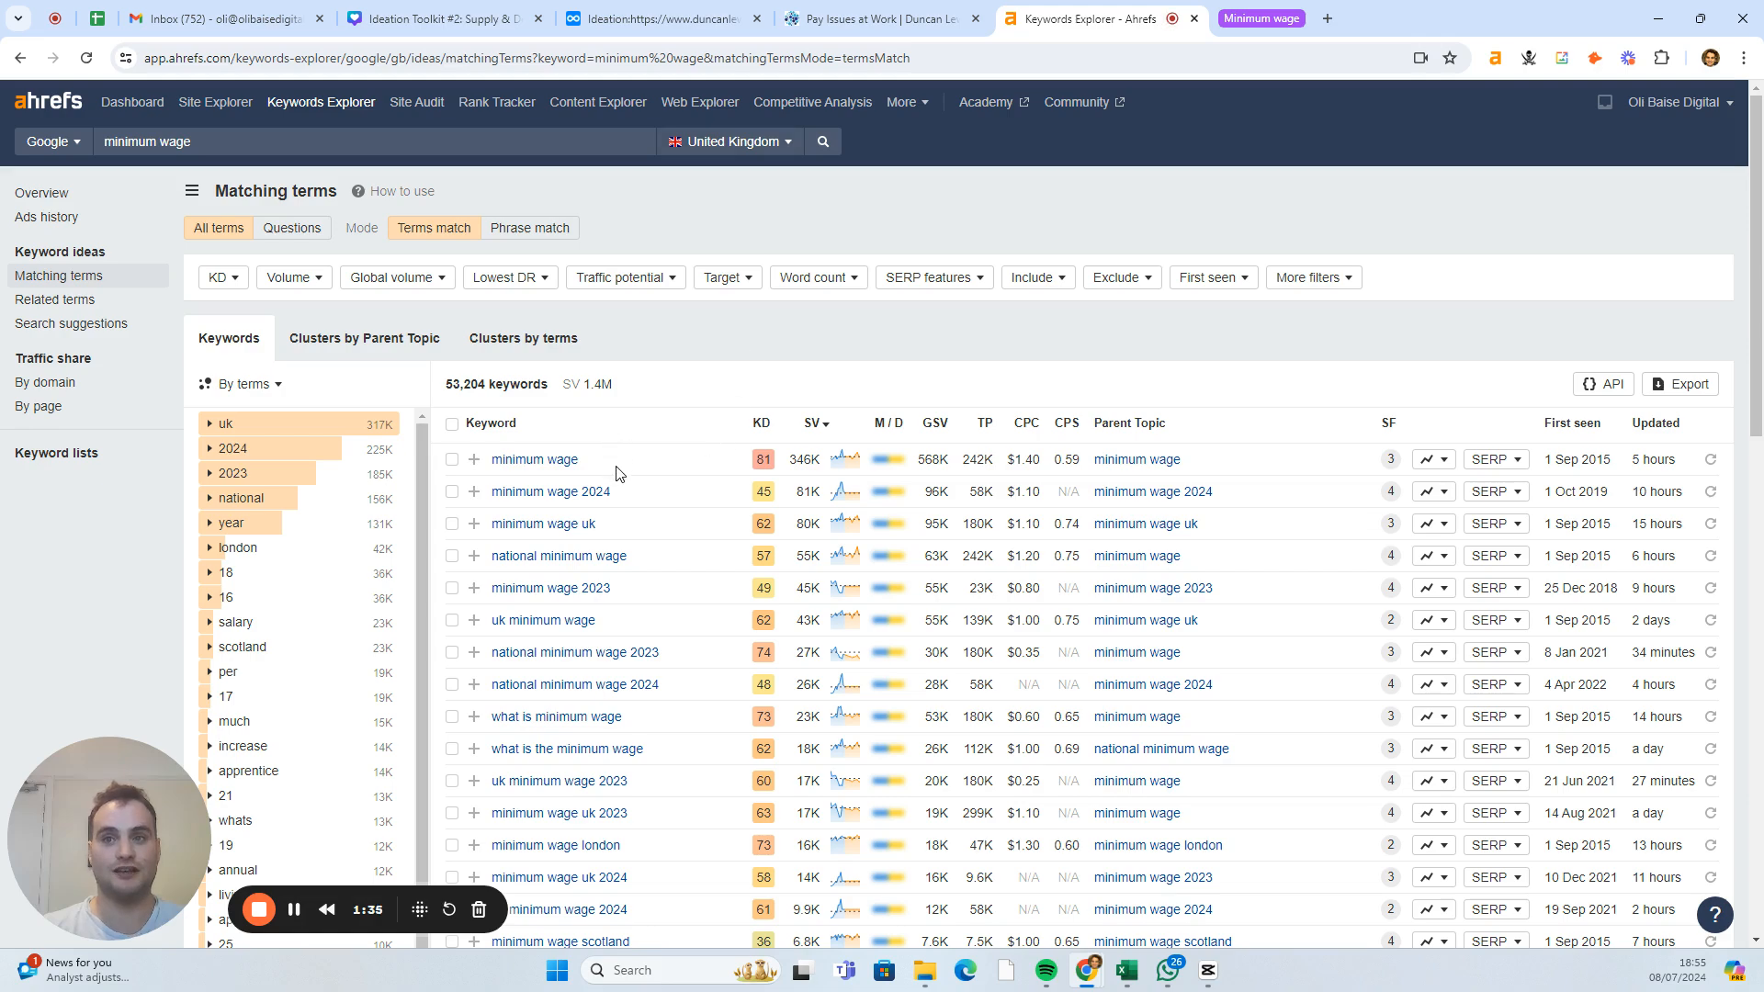
{"action": "scroll", "coordinate": [613, 468], "scroll_direction": "down", "scroll_amount": 8}
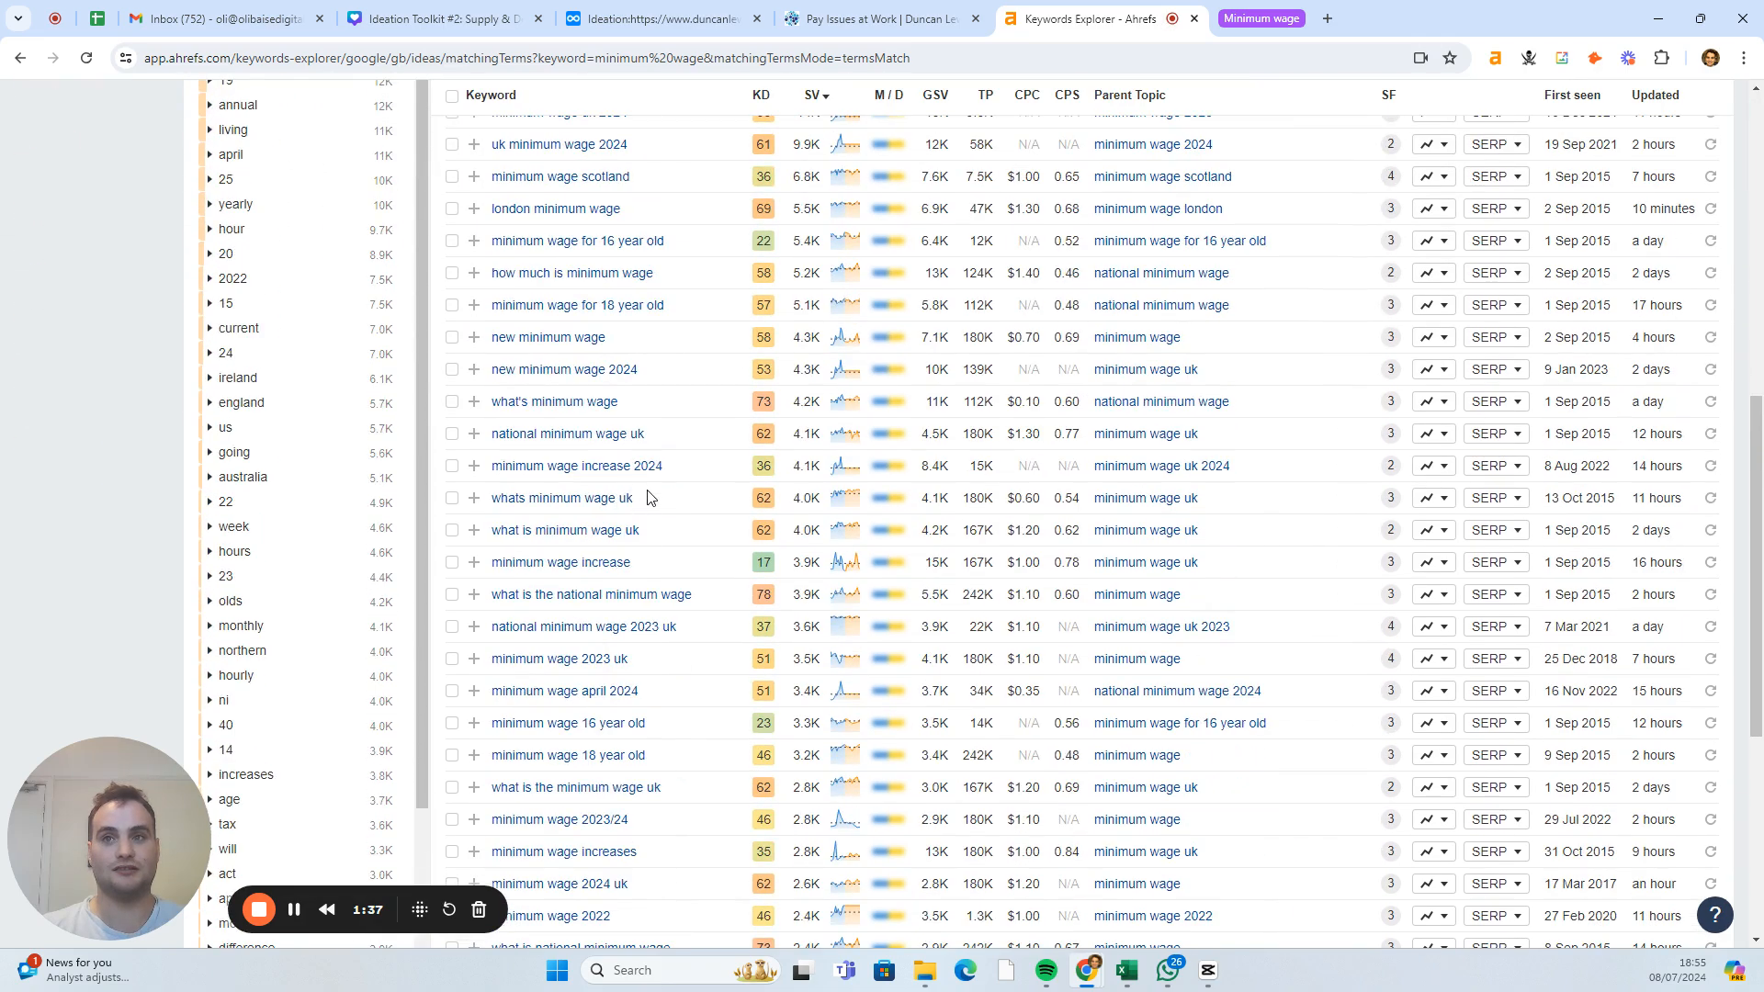
{"action": "scroll", "coordinate": [648, 497], "scroll_direction": "up", "scroll_amount": 8}
- Expand the Minimum wage tab group and review the past year's Google News headlines for "intitle:minimum wage"
{"action": "left_click", "coordinate": [1261, 18]}
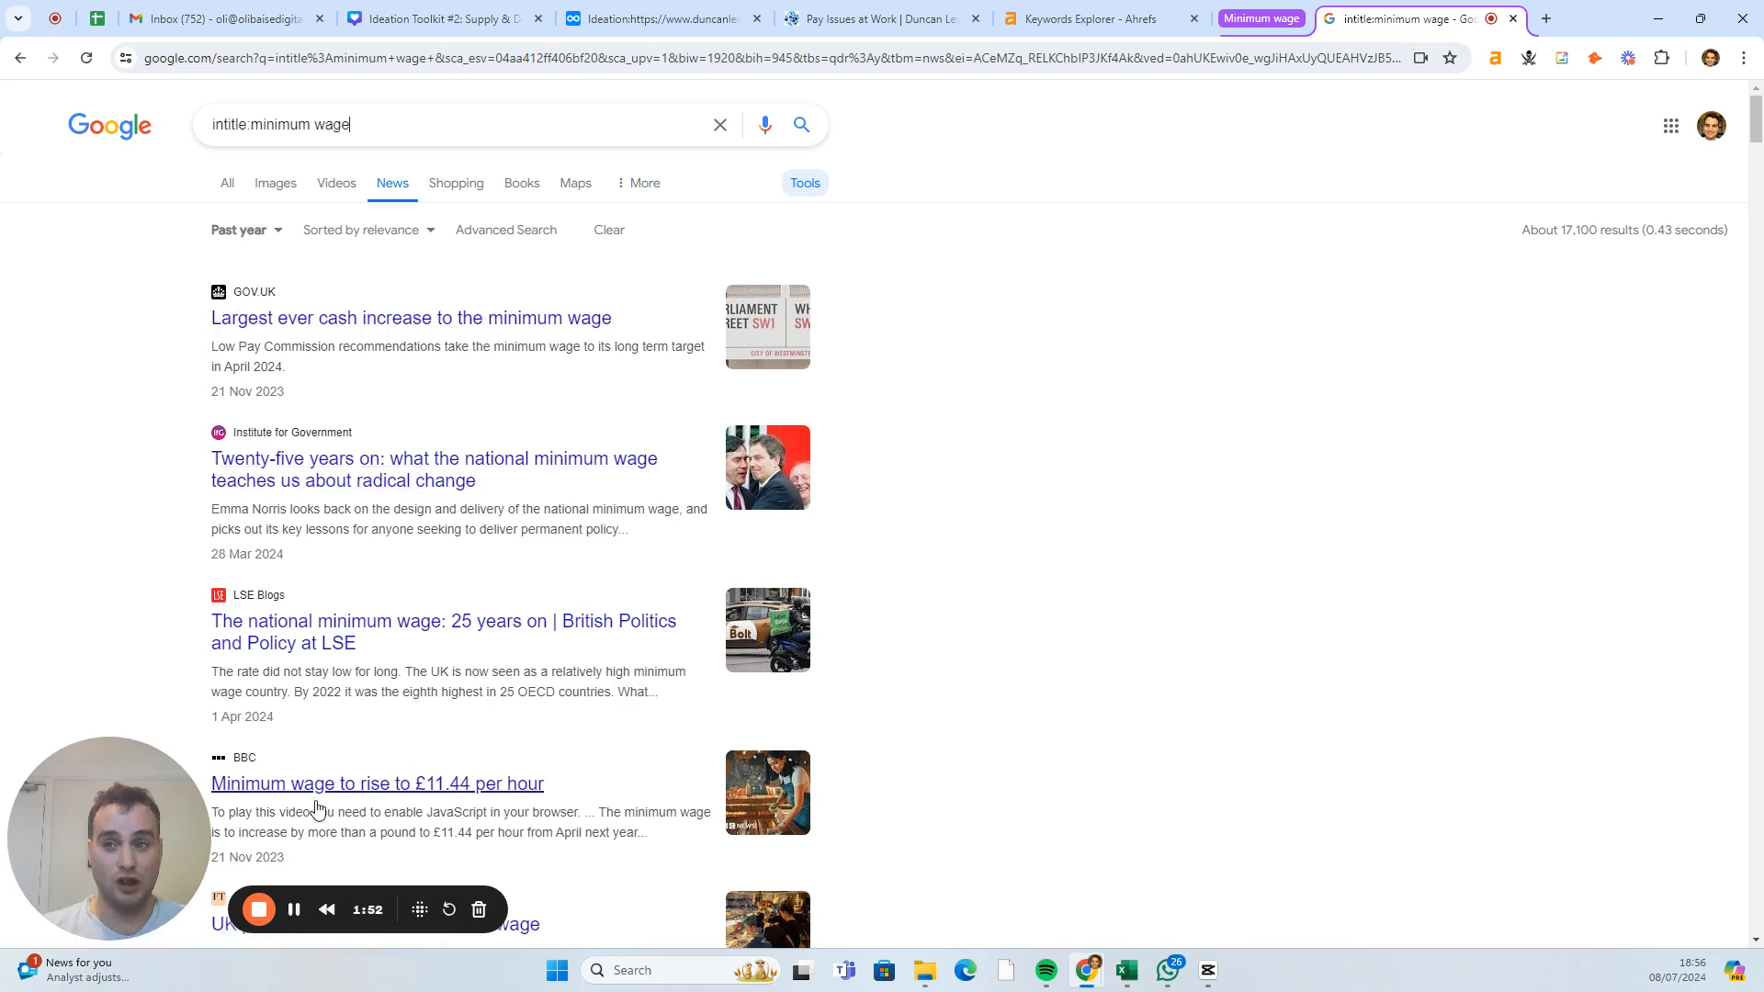
{"action": "scroll", "coordinate": [380, 781], "scroll_direction": "down", "scroll_amount": 2}
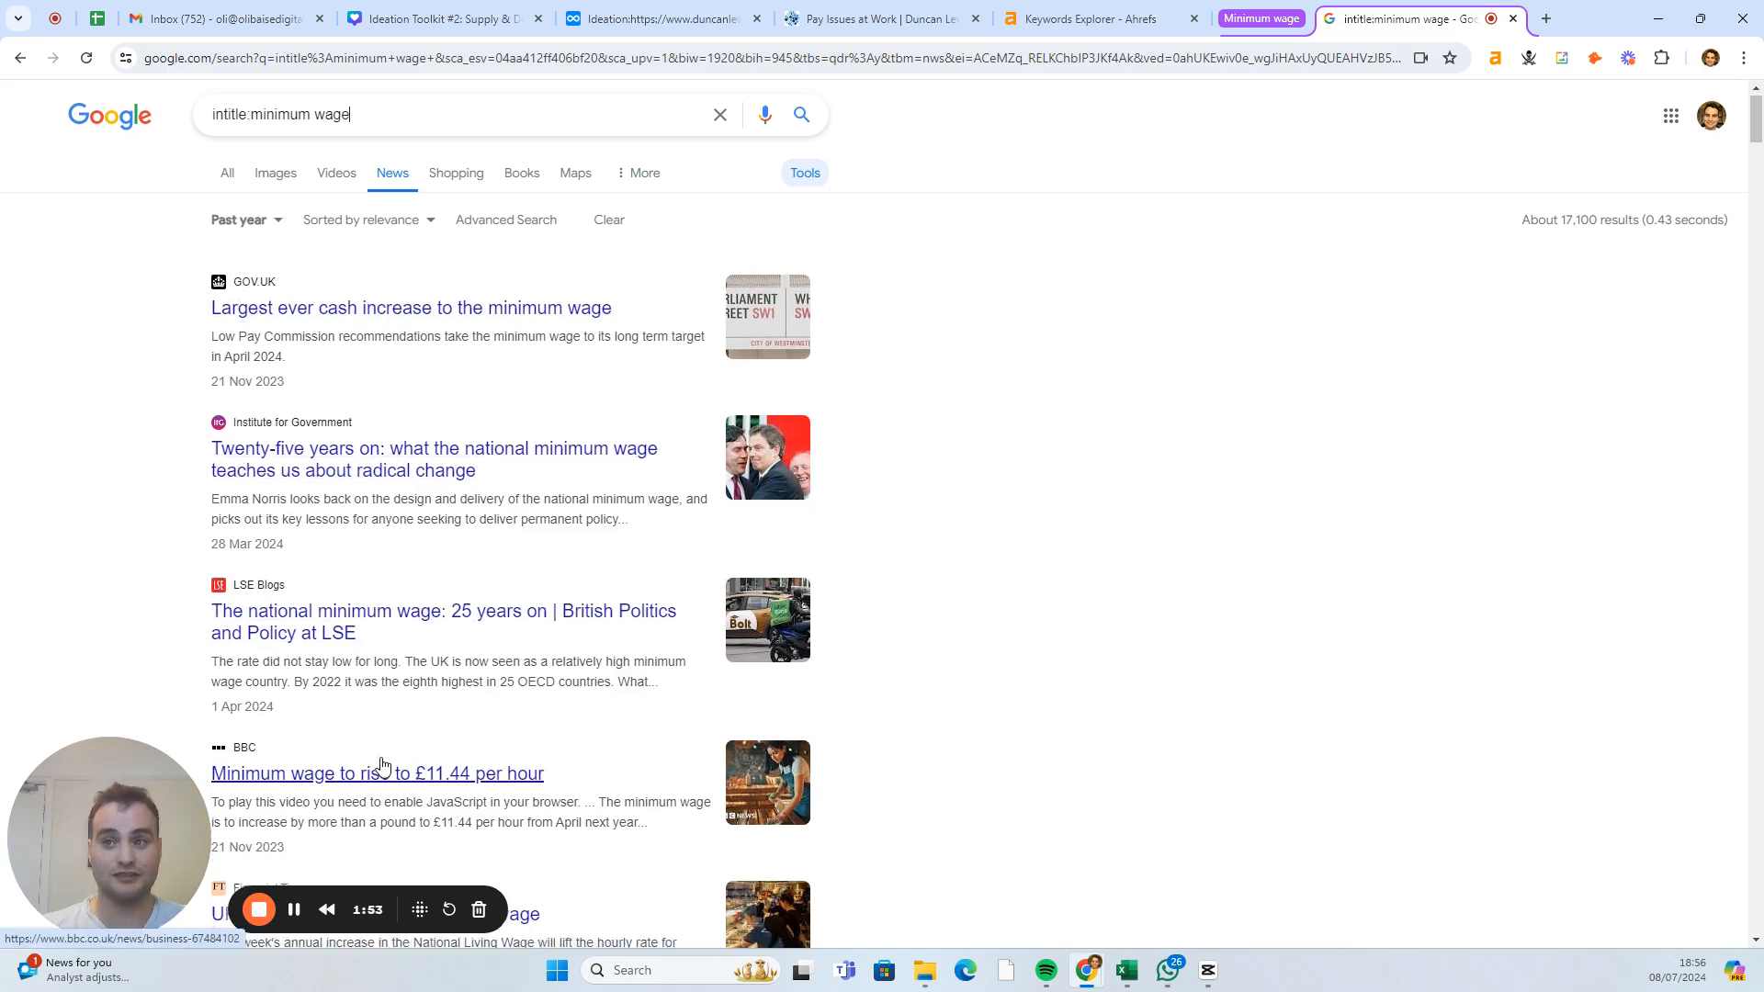
{"action": "scroll", "coordinate": [367, 620], "scroll_direction": "up", "scroll_amount": 2}
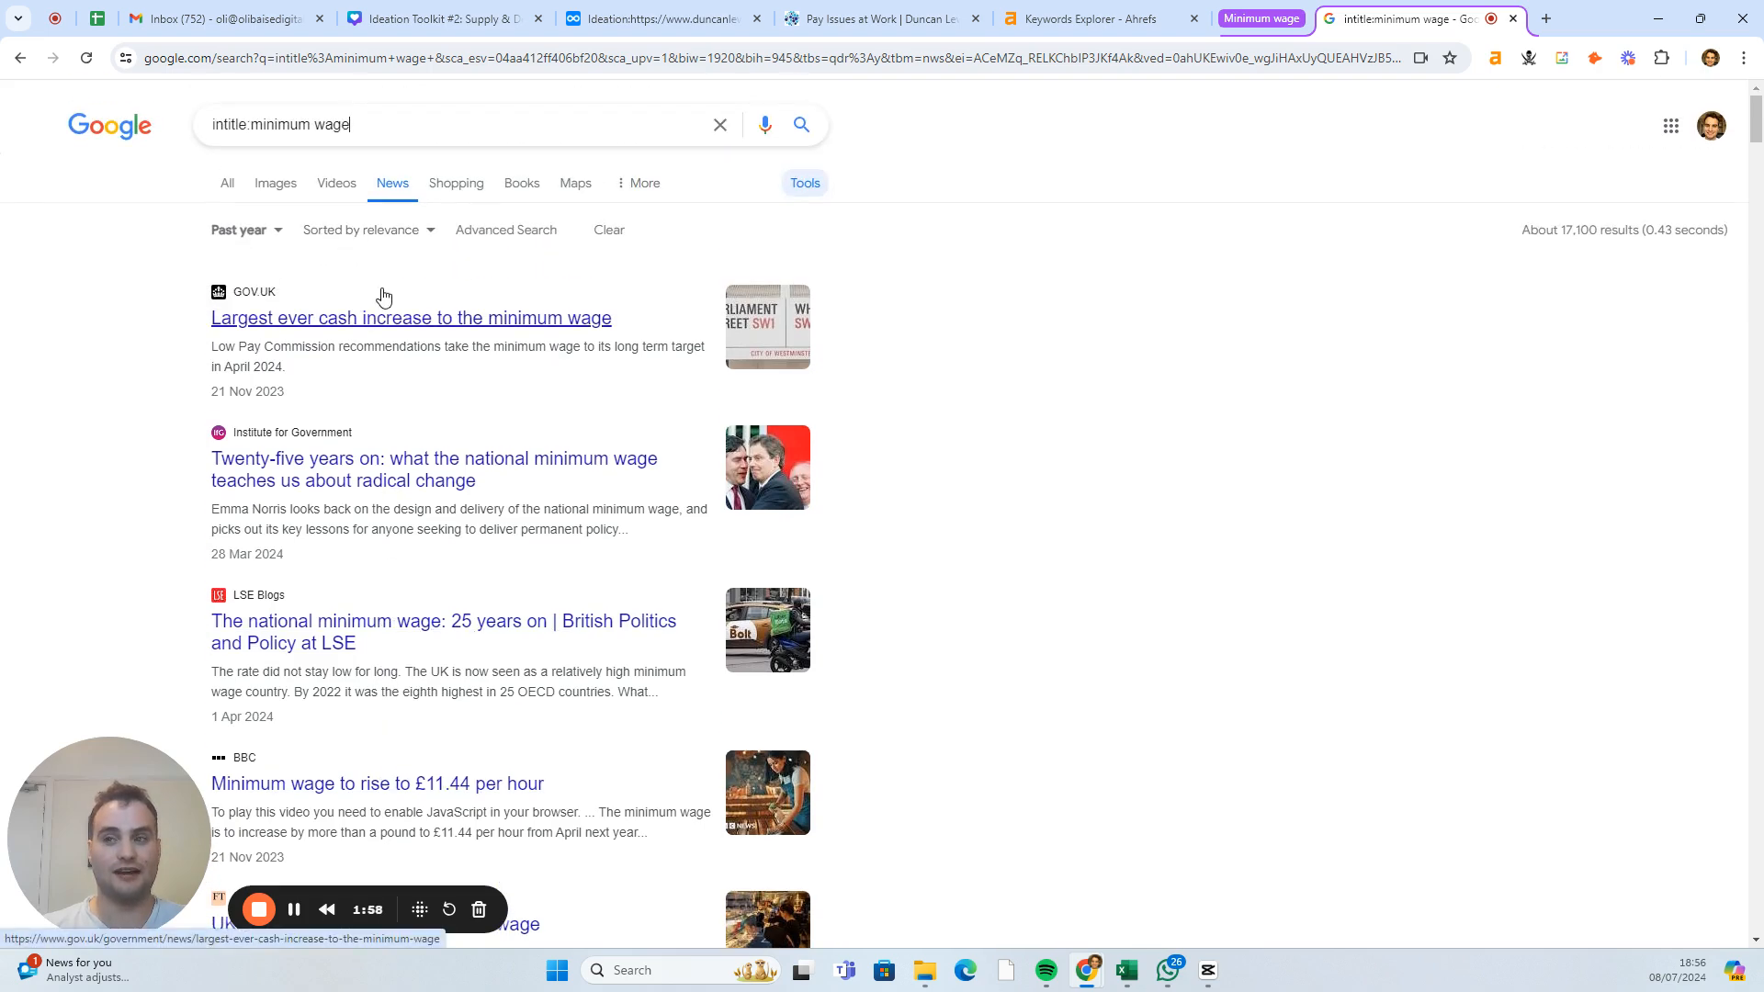
{"action": "scroll", "coordinate": [383, 298], "scroll_direction": "down", "scroll_amount": 2}
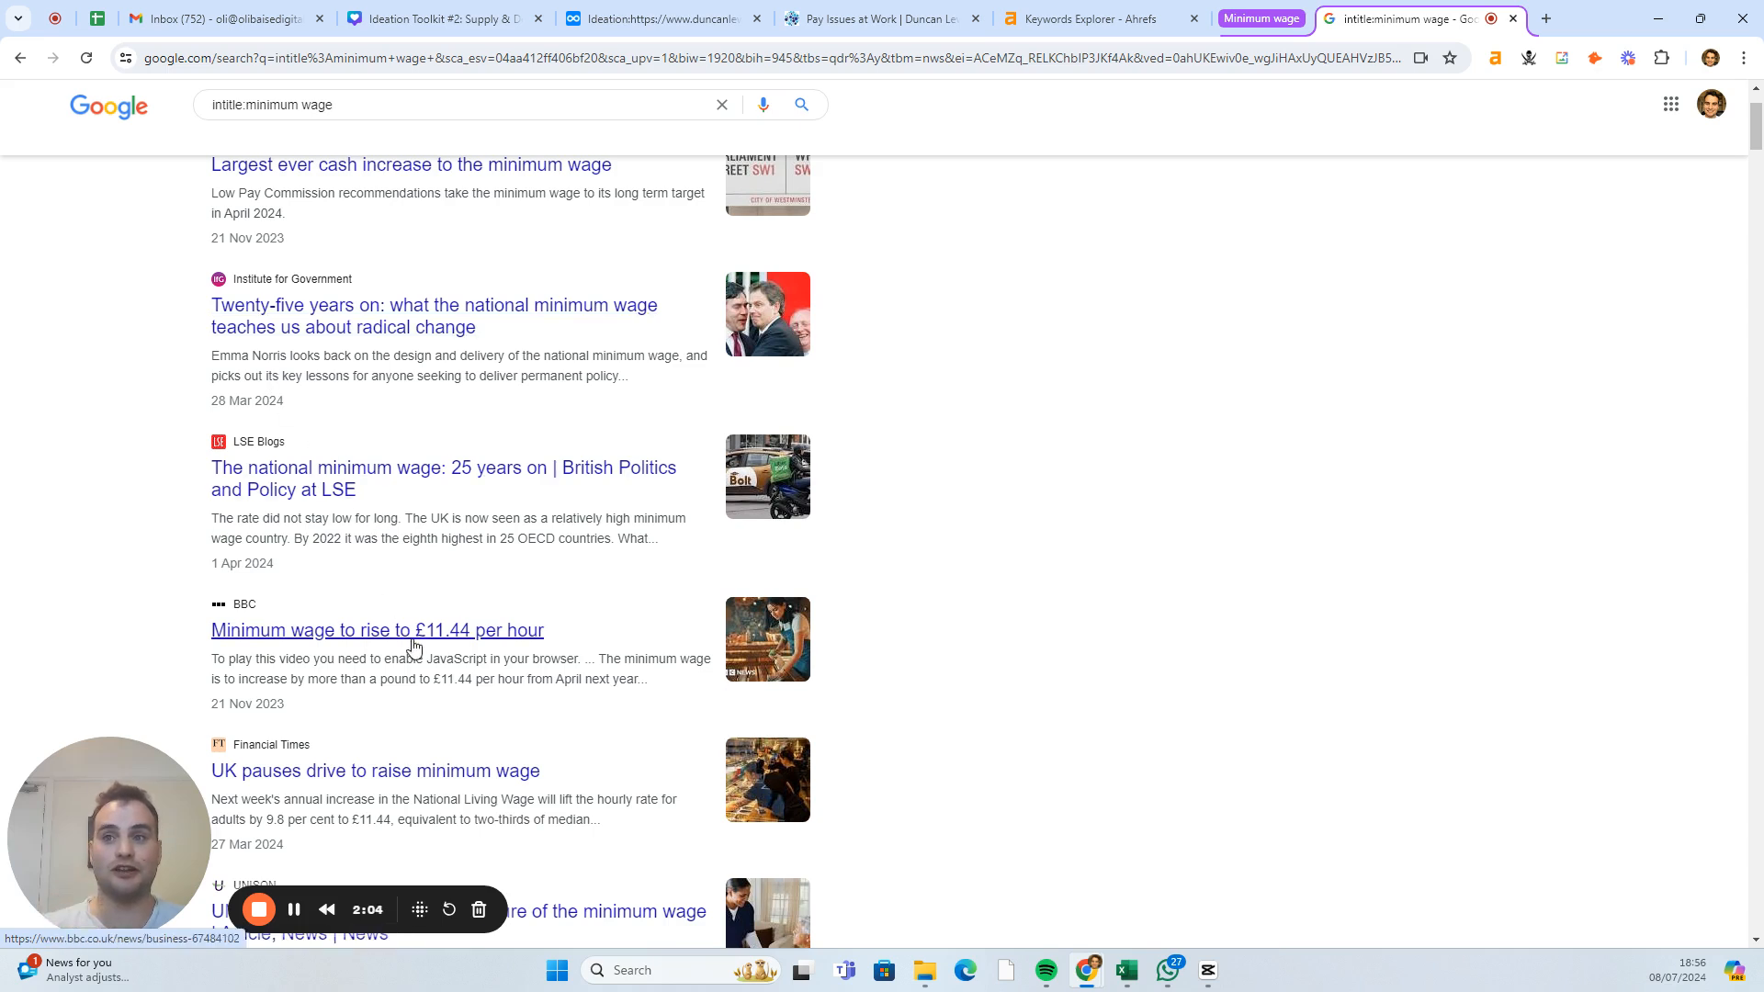
{"action": "left_click_drag", "start_coordinate": [338, 105], "coordinate": [257, 104]}
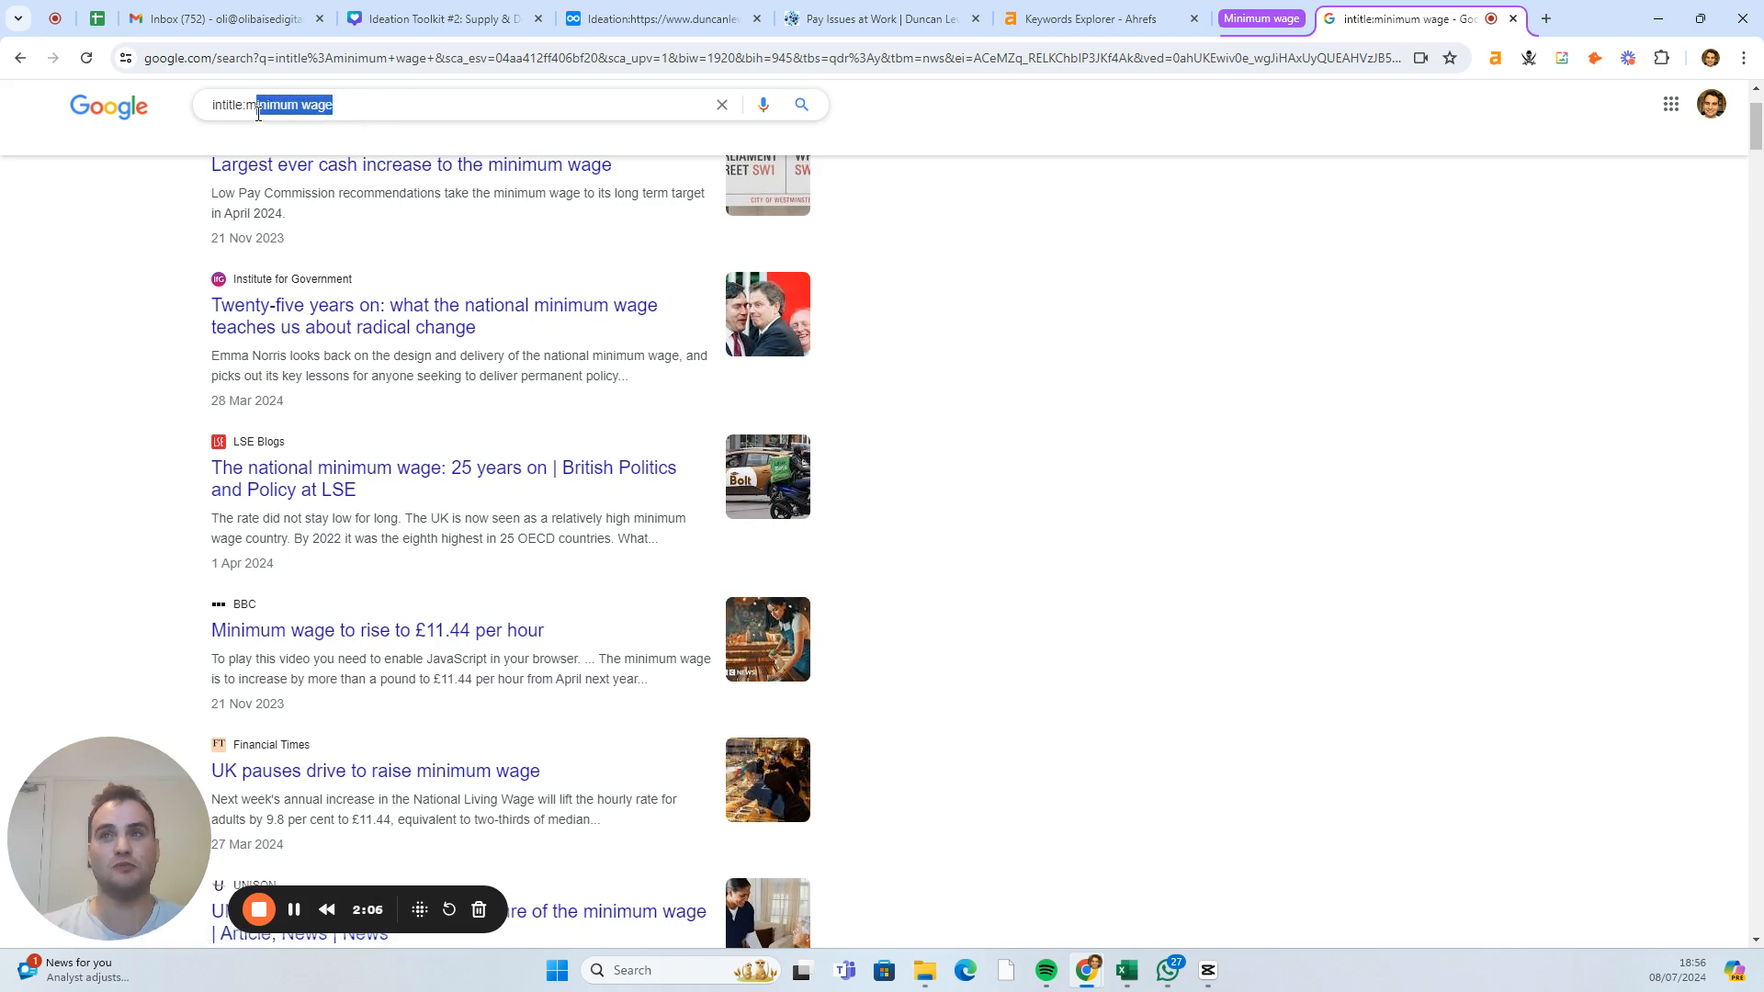
{"action": "scroll", "coordinate": [239, 358], "scroll_direction": "up", "scroll_amount": 2}
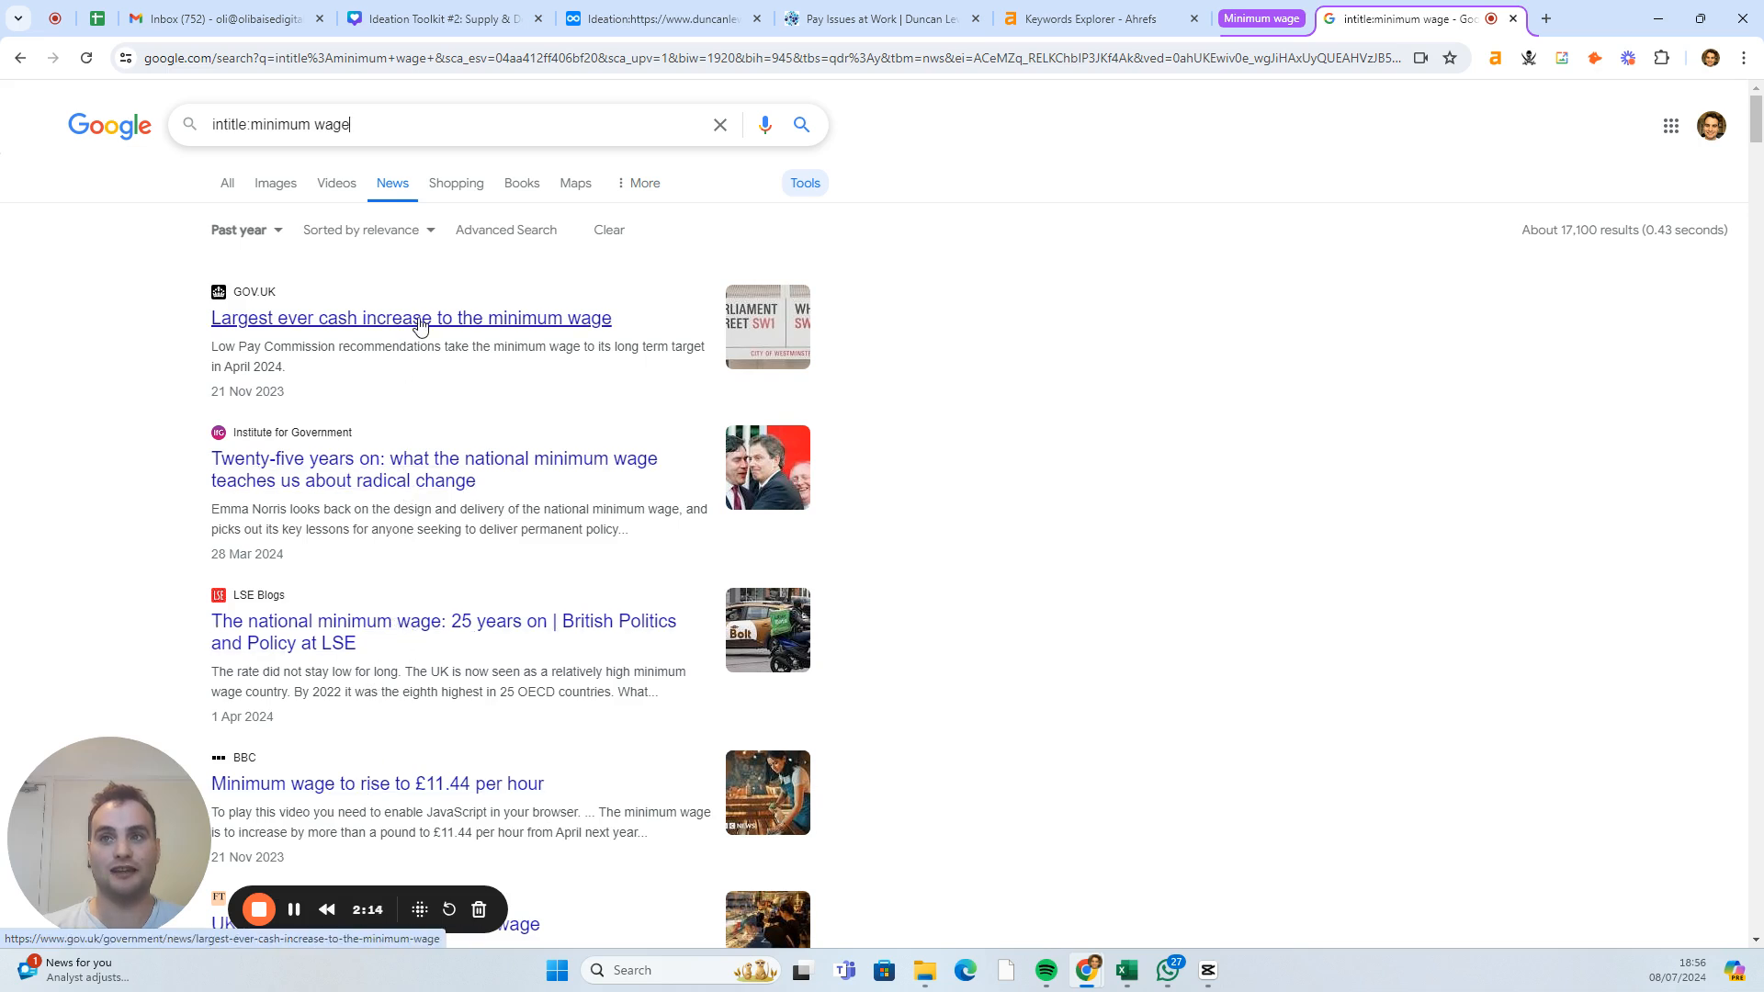
{"action": "scroll", "coordinate": [420, 326], "scroll_direction": "down", "scroll_amount": 3}
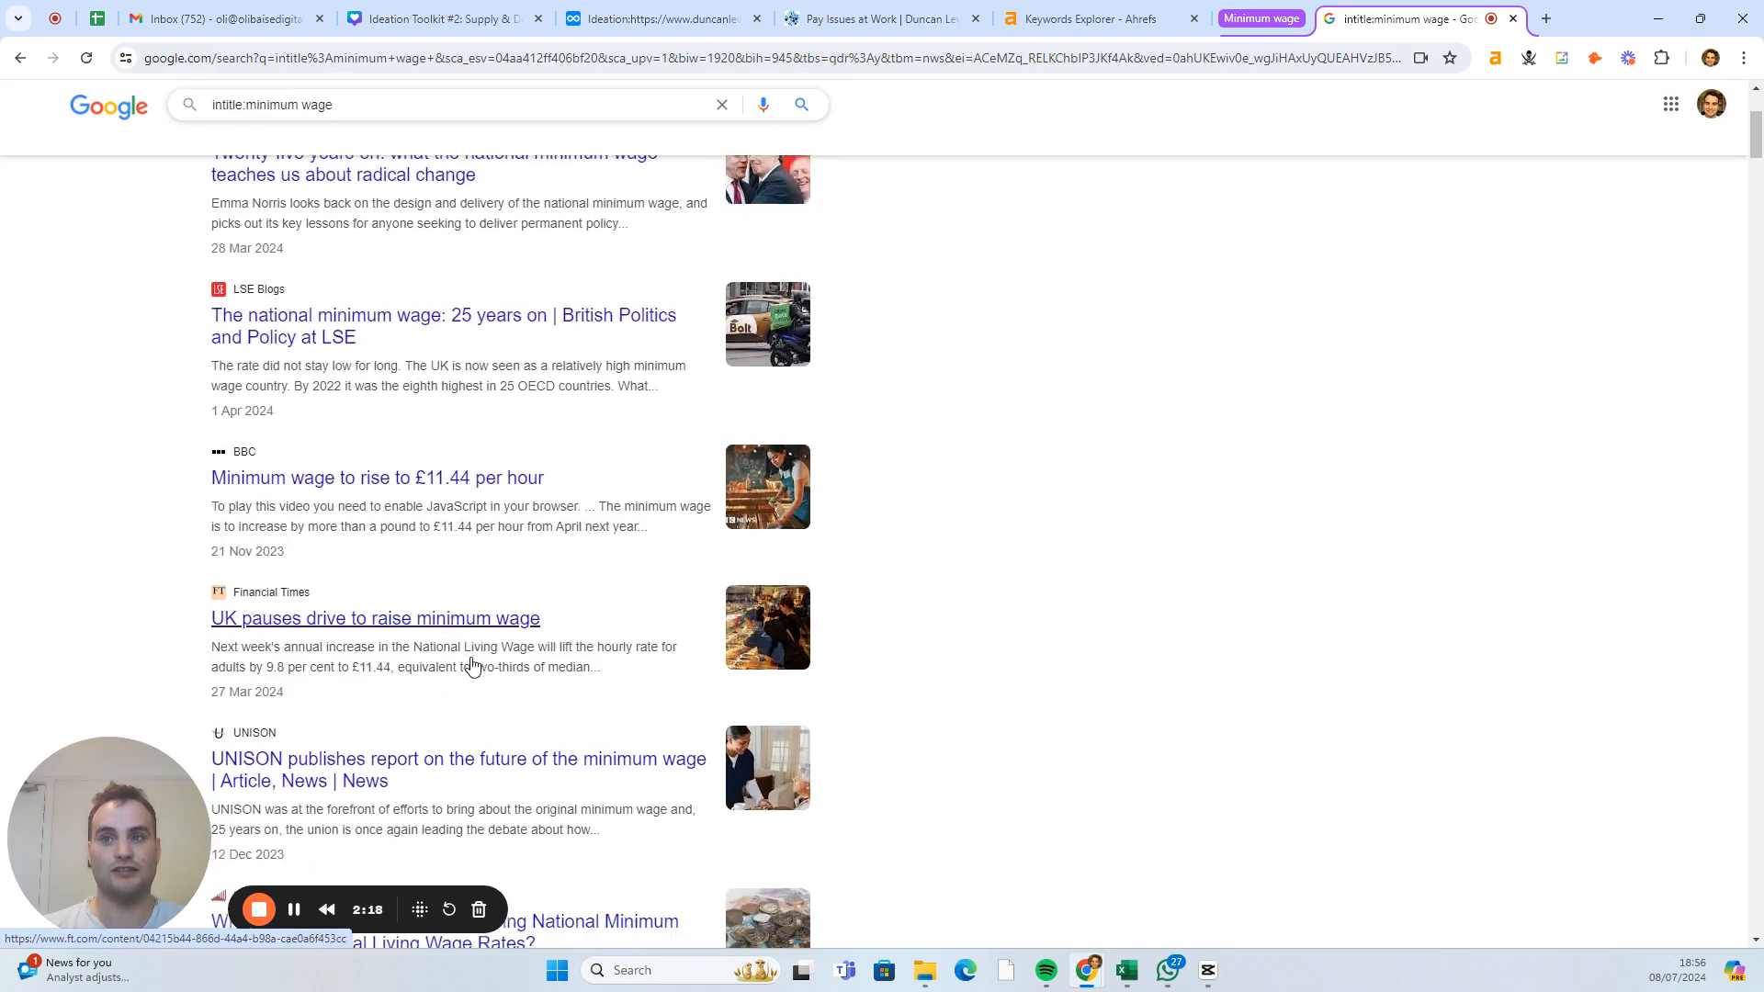
{"action": "scroll", "coordinate": [472, 667], "scroll_direction": "down", "scroll_amount": 3}
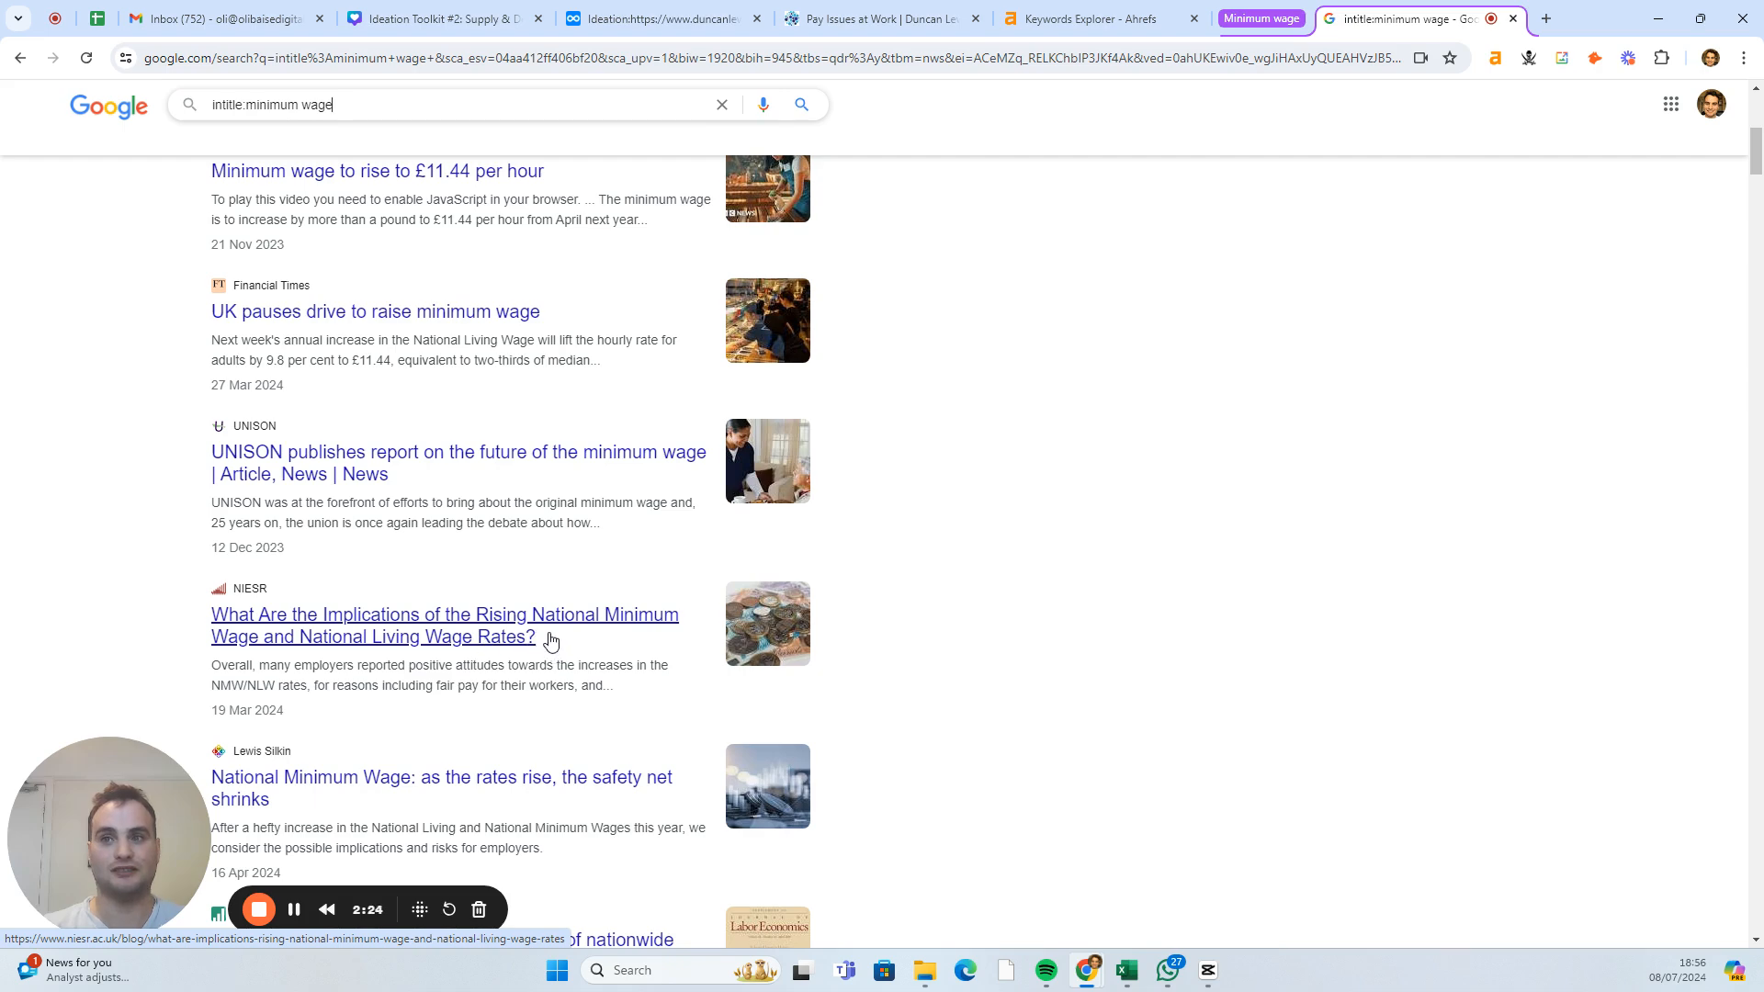
- Narrow the news search to "intitle:minimum wage rise"
{"action": "scroll", "coordinate": [551, 640], "scroll_direction": "up", "scroll_amount": 6}
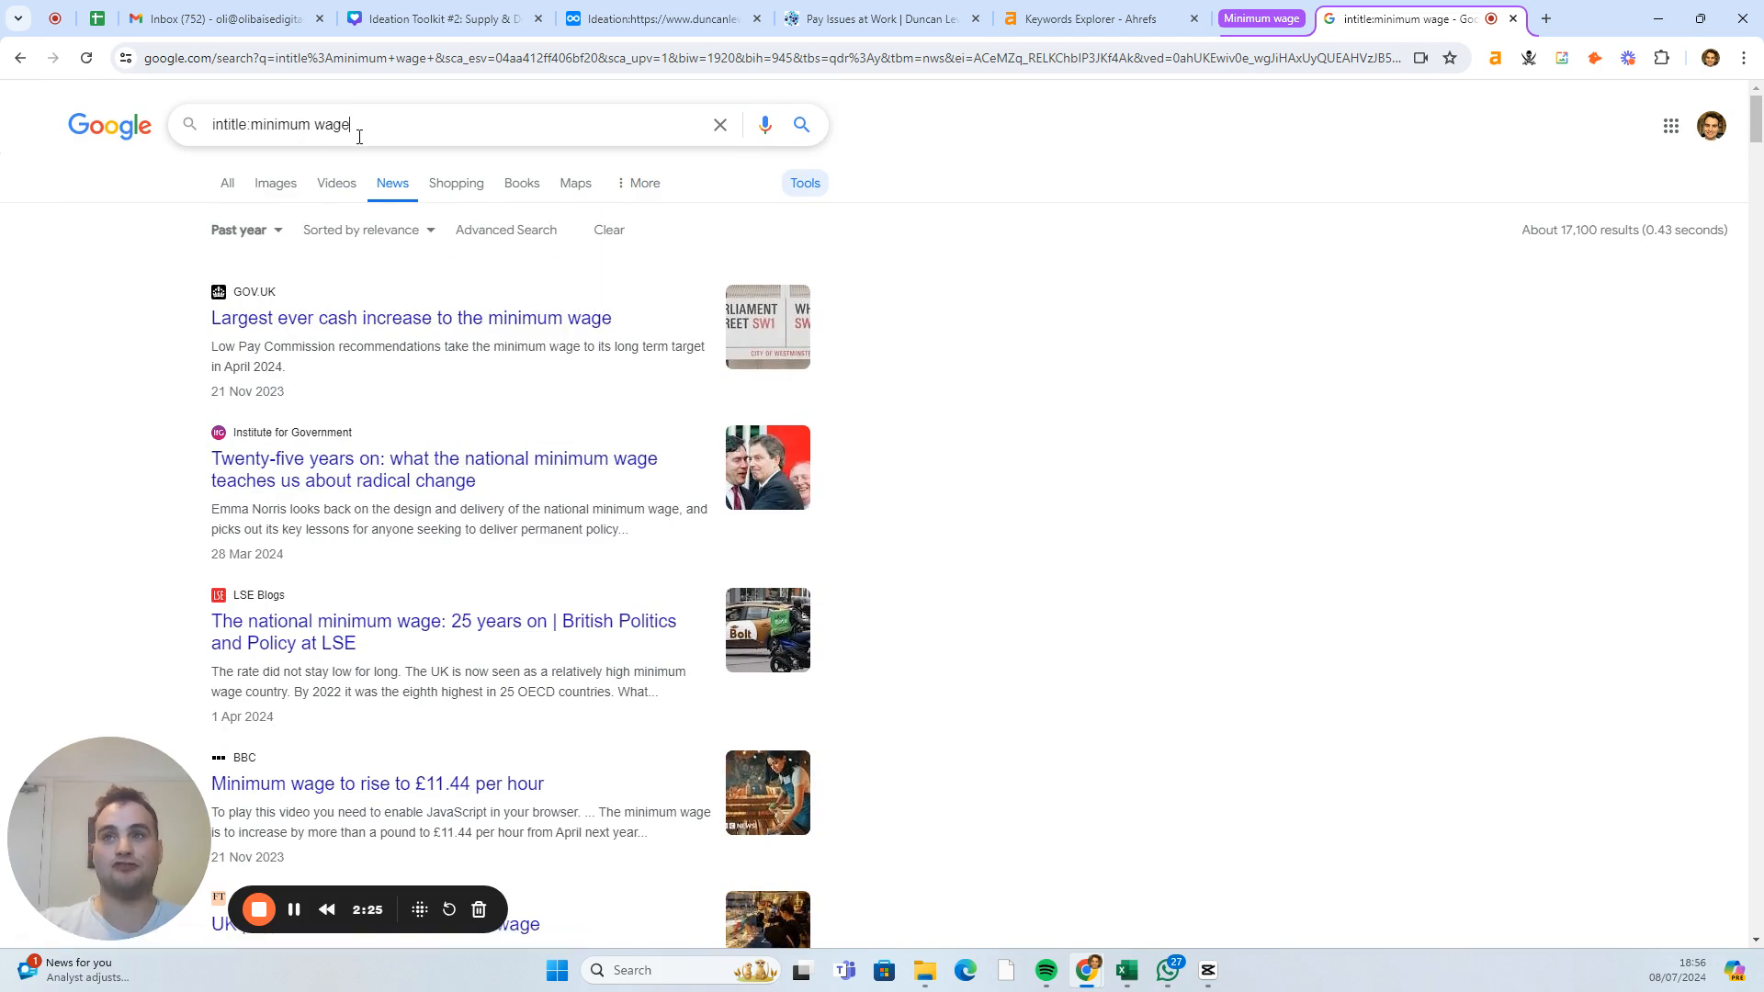
{"action": "type", "text": "rise"}
{"action": "key", "text": "Return"}
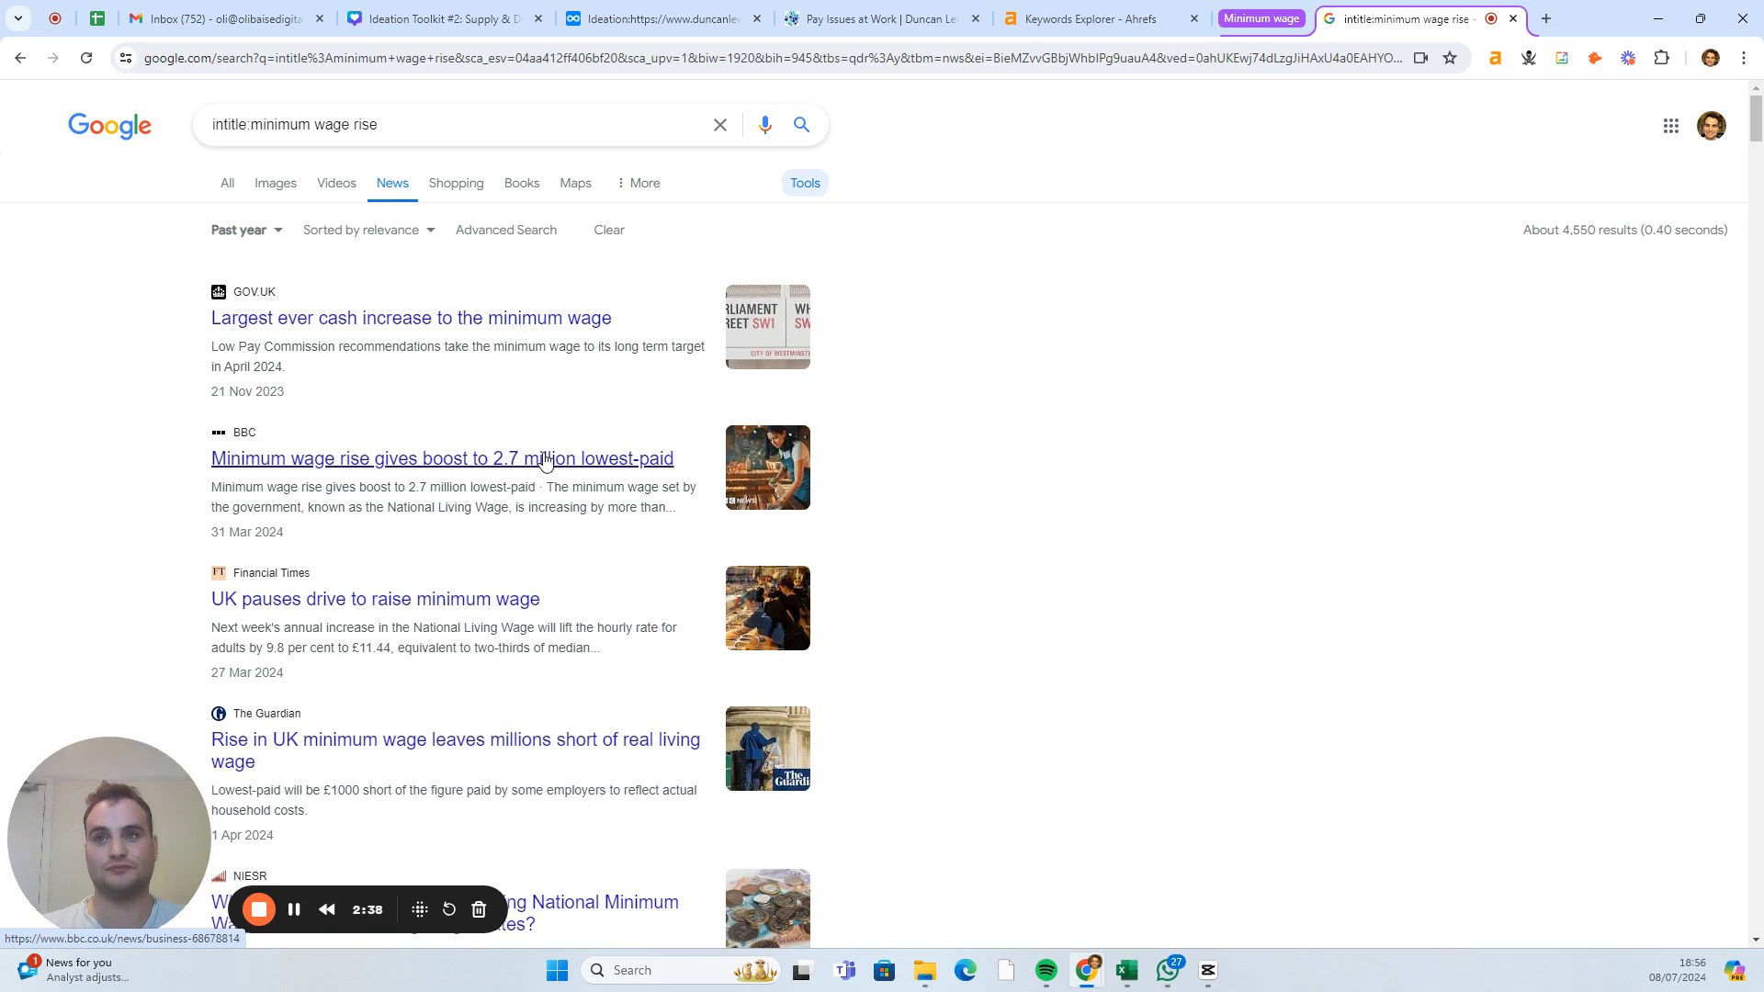
- Examine the minimum wage rise headlines, focusing on the Guardian story about millions left short of the real living wage
{"action": "scroll", "coordinate": [545, 460], "scroll_direction": "down", "scroll_amount": 2}
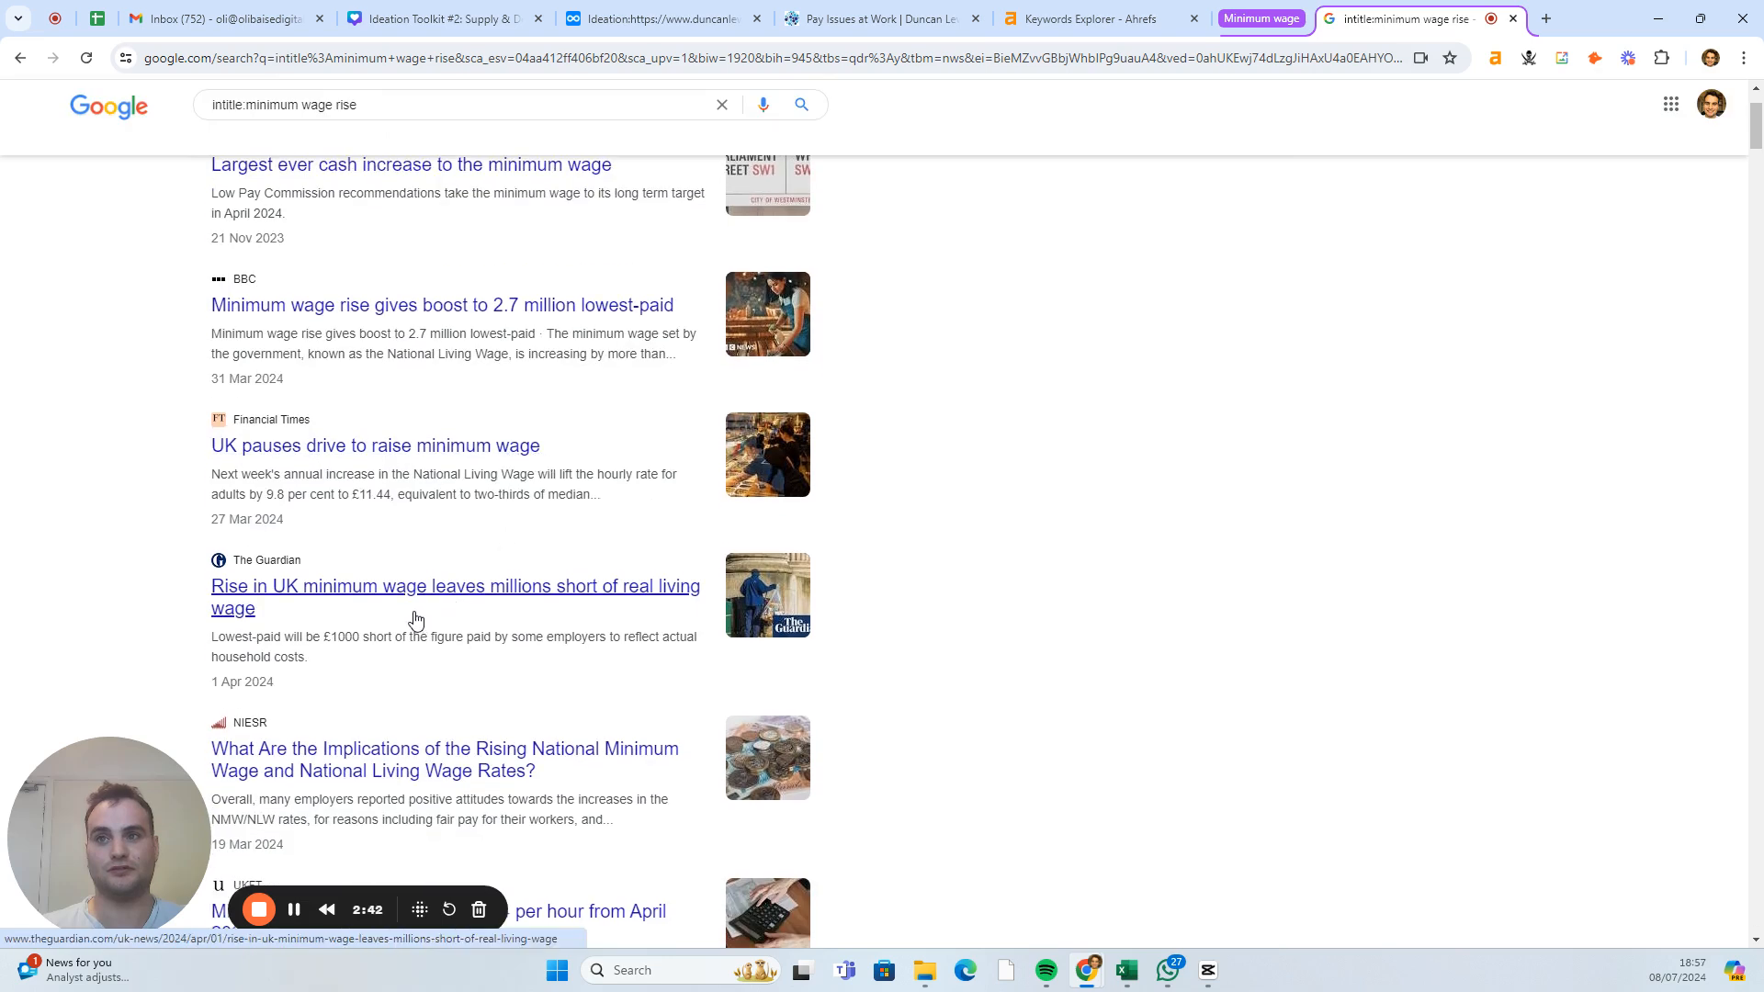
{"action": "left_click_drag", "start_coordinate": [352, 616], "coordinate": [157, 511]}
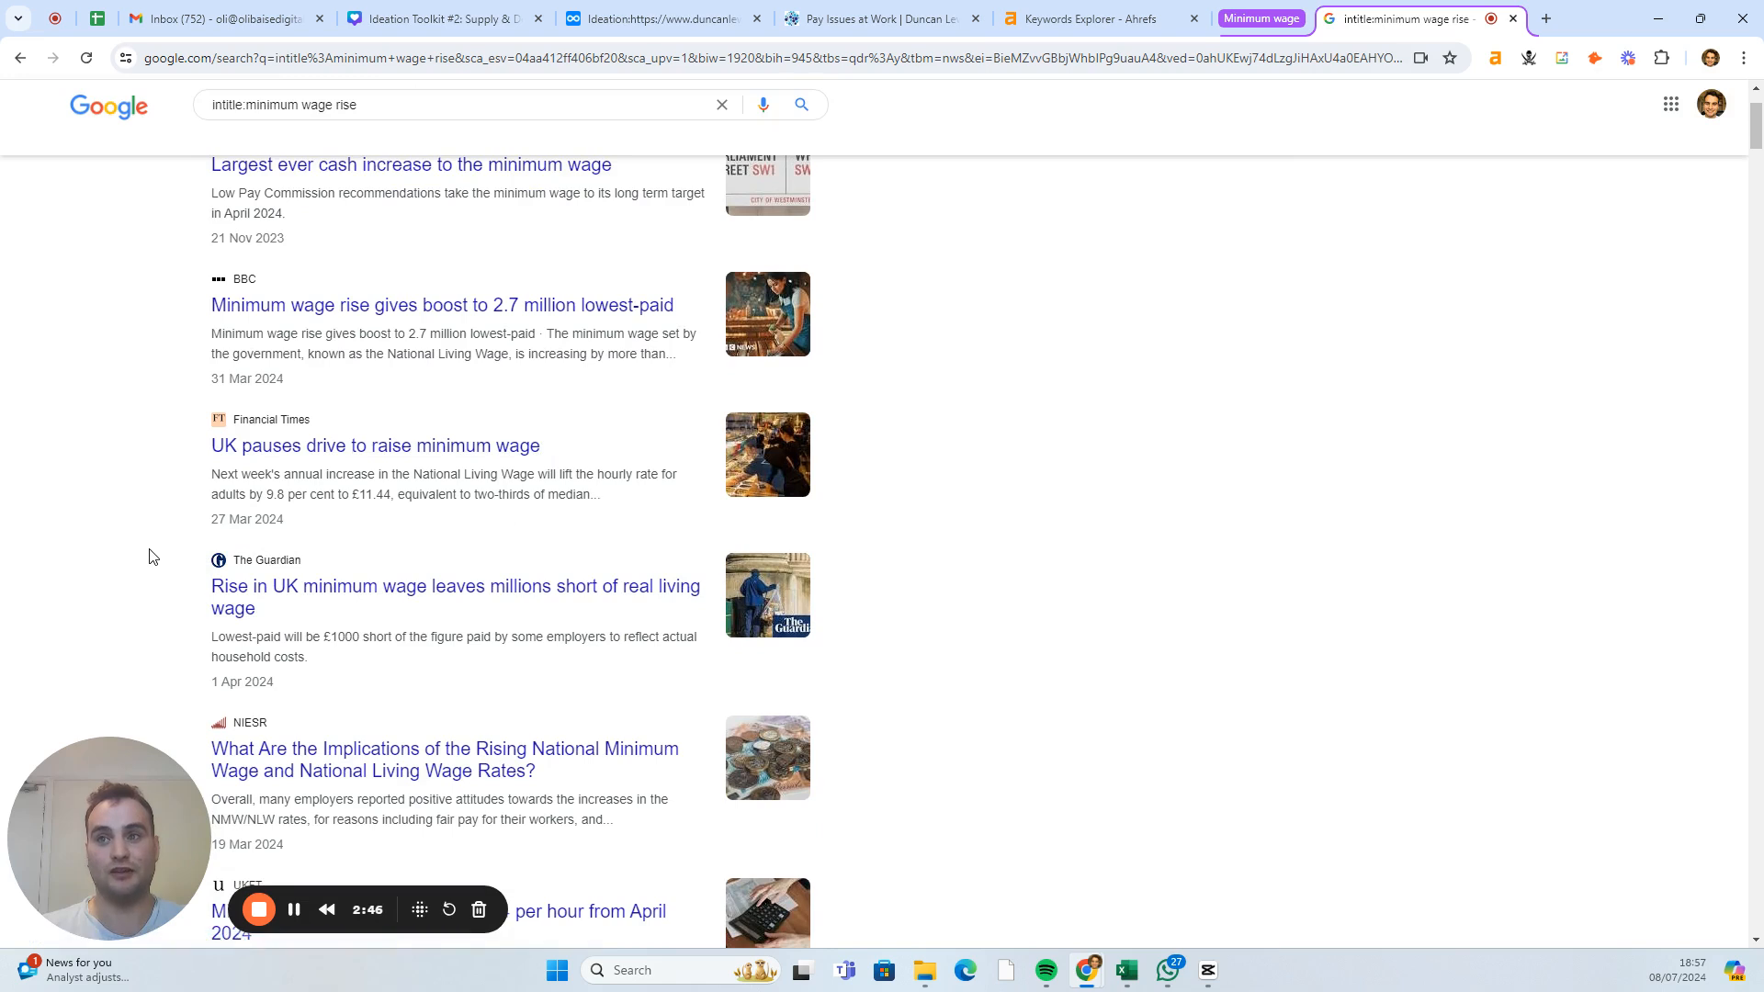
{"action": "left_click_drag", "start_coordinate": [261, 617], "coordinate": [409, 659]}
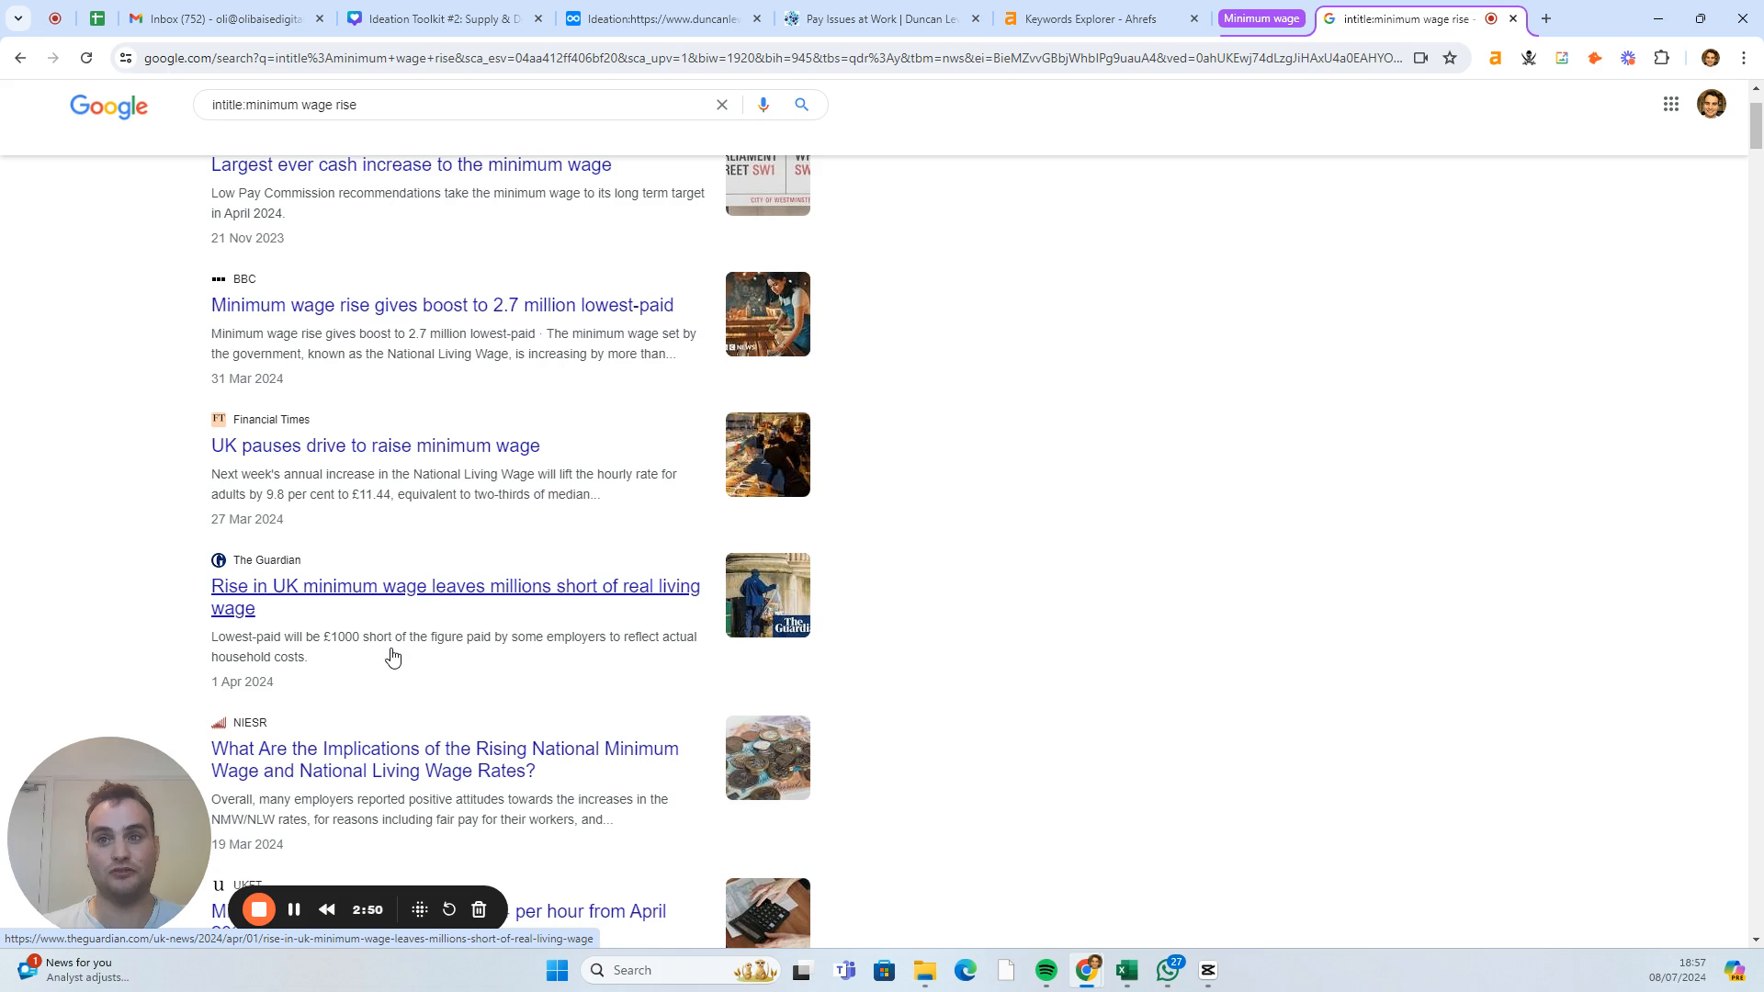
{"action": "scroll", "coordinate": [391, 654], "scroll_direction": "down", "scroll_amount": 2}
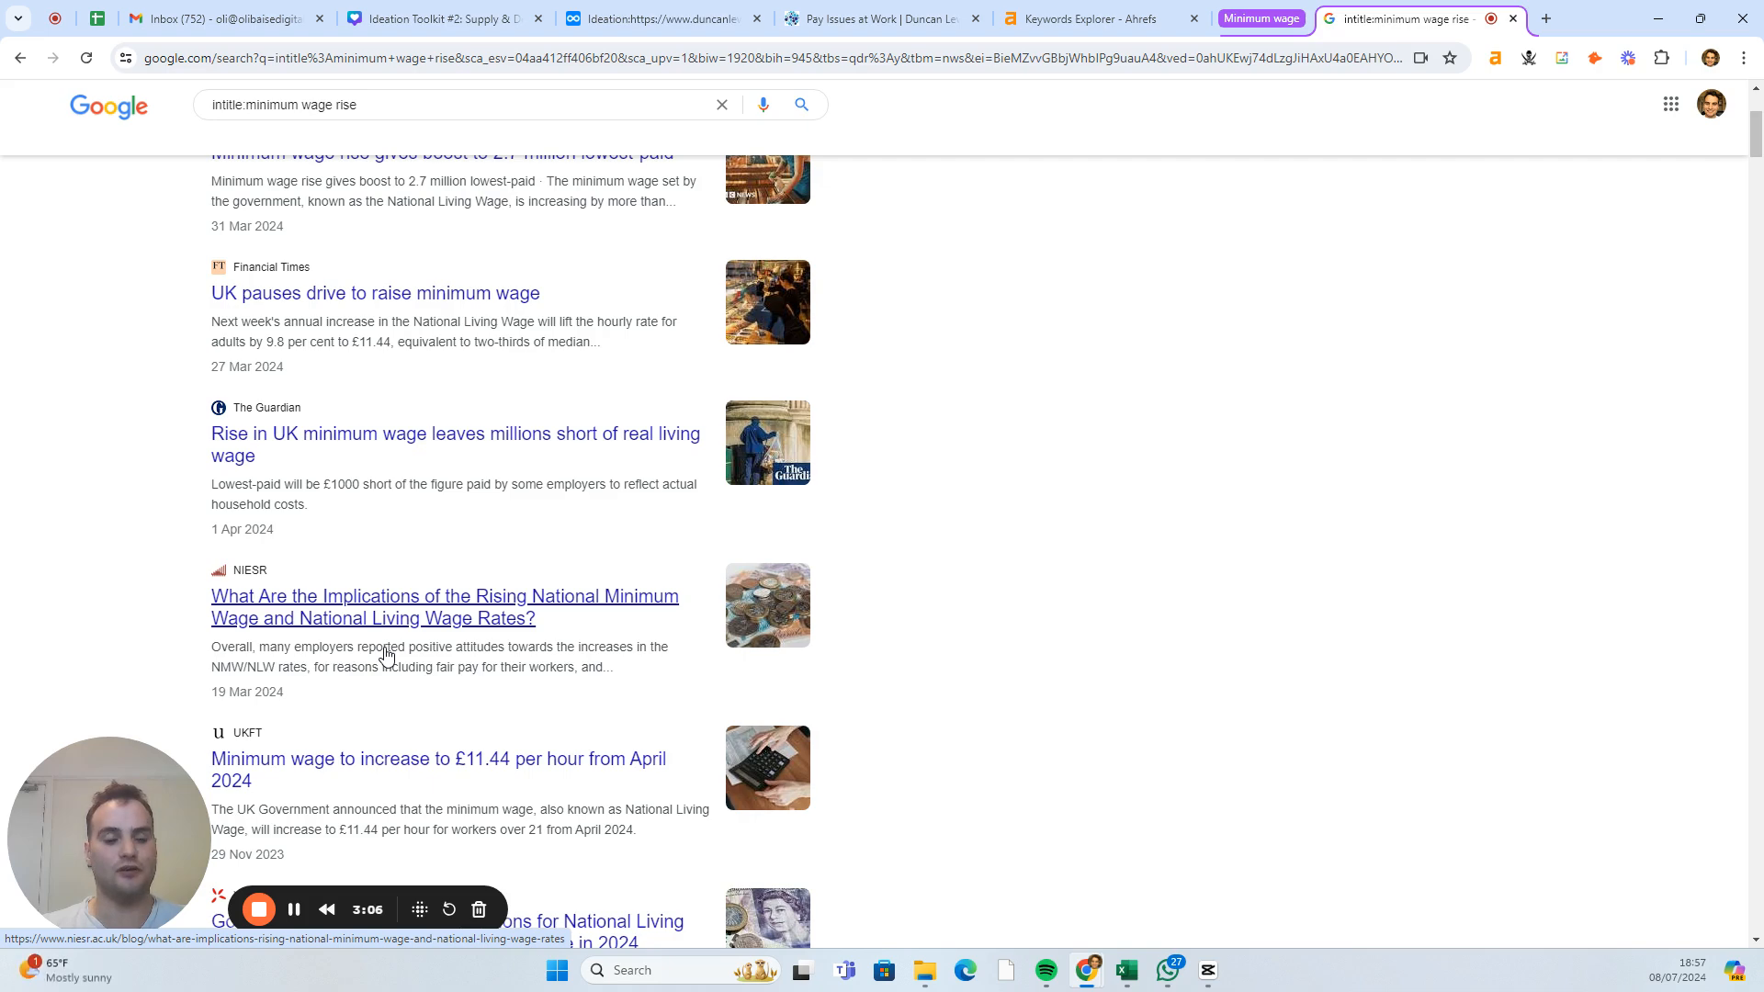
{"action": "scroll", "coordinate": [386, 657], "scroll_direction": "down", "scroll_amount": 2}
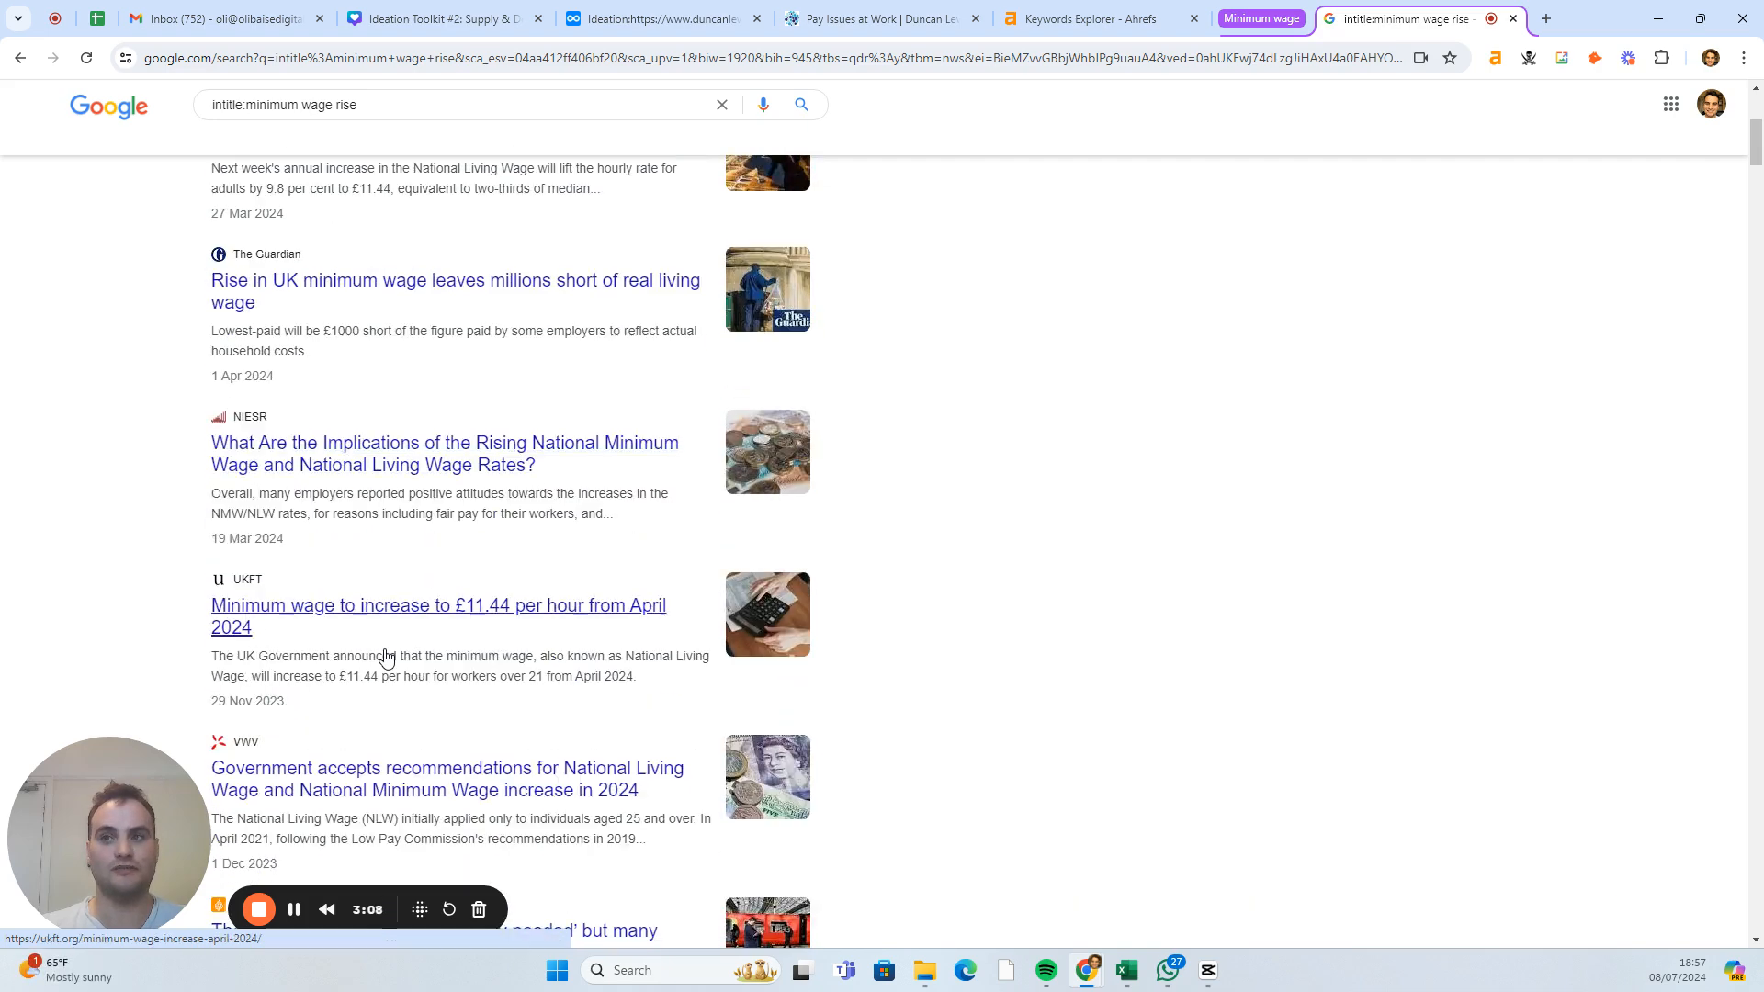
{"action": "scroll", "coordinate": [385, 657], "scroll_direction": "up", "scroll_amount": 4}
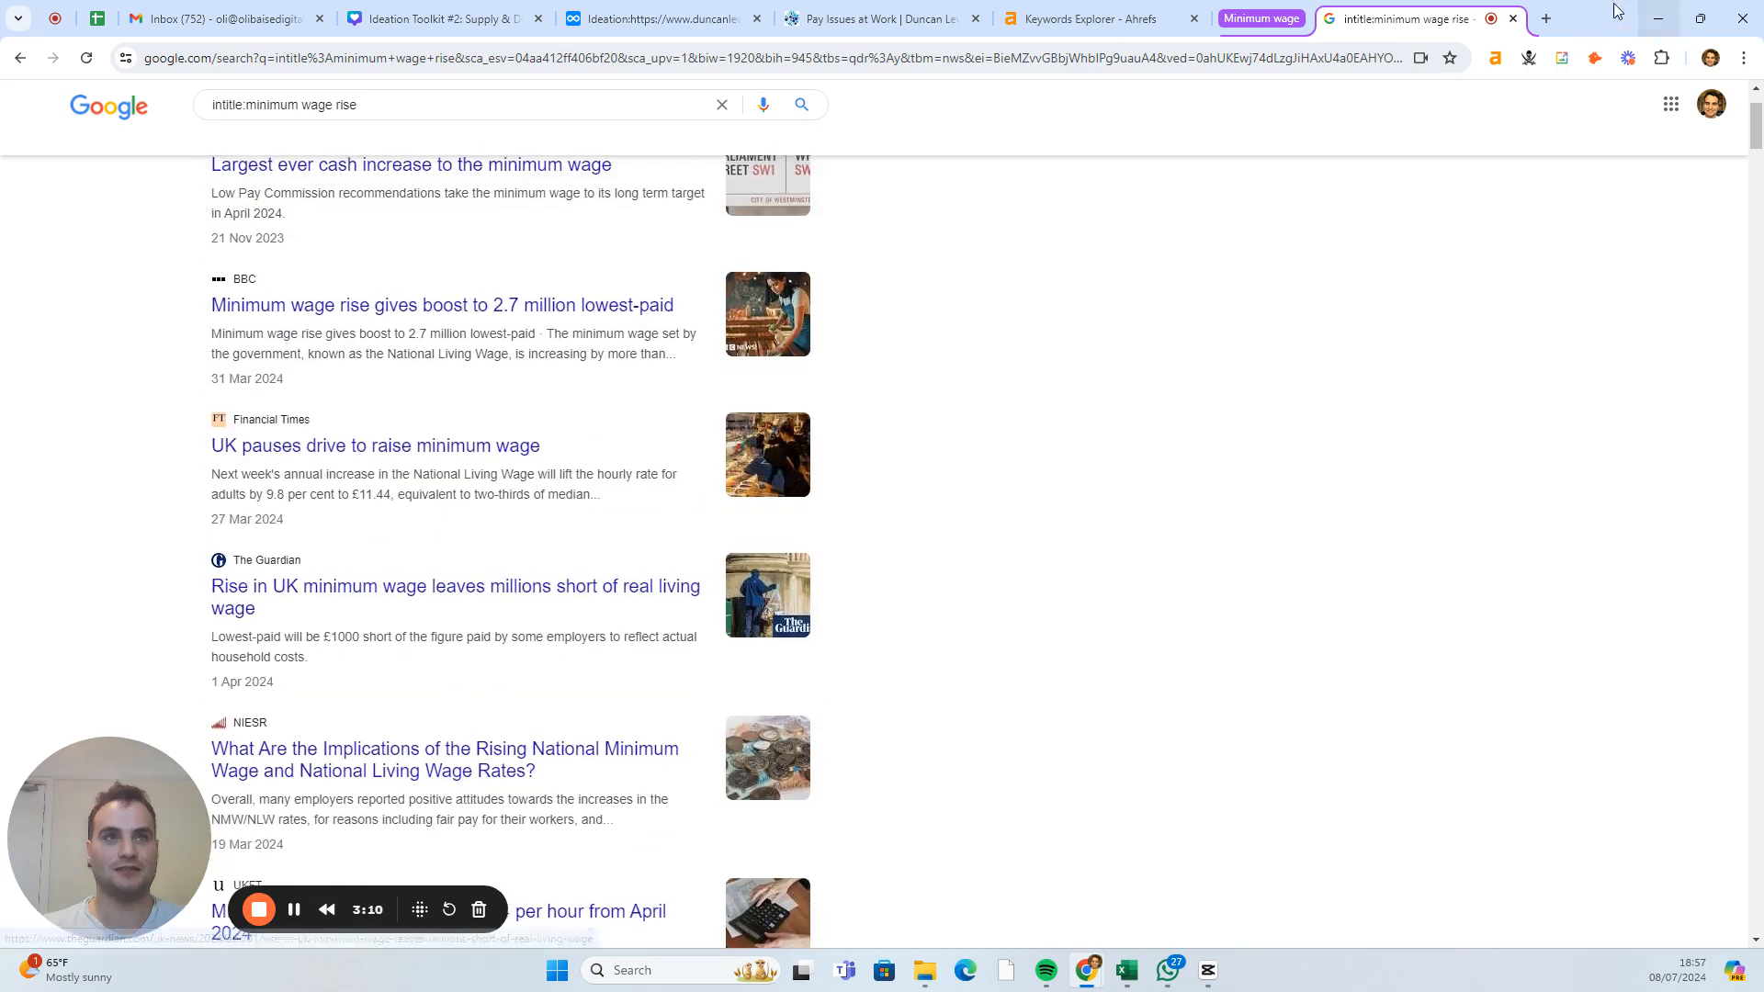
- Search Google in a new tab for "can you live on the minimum wage uk"
{"action": "left_click", "coordinate": [1548, 20]}
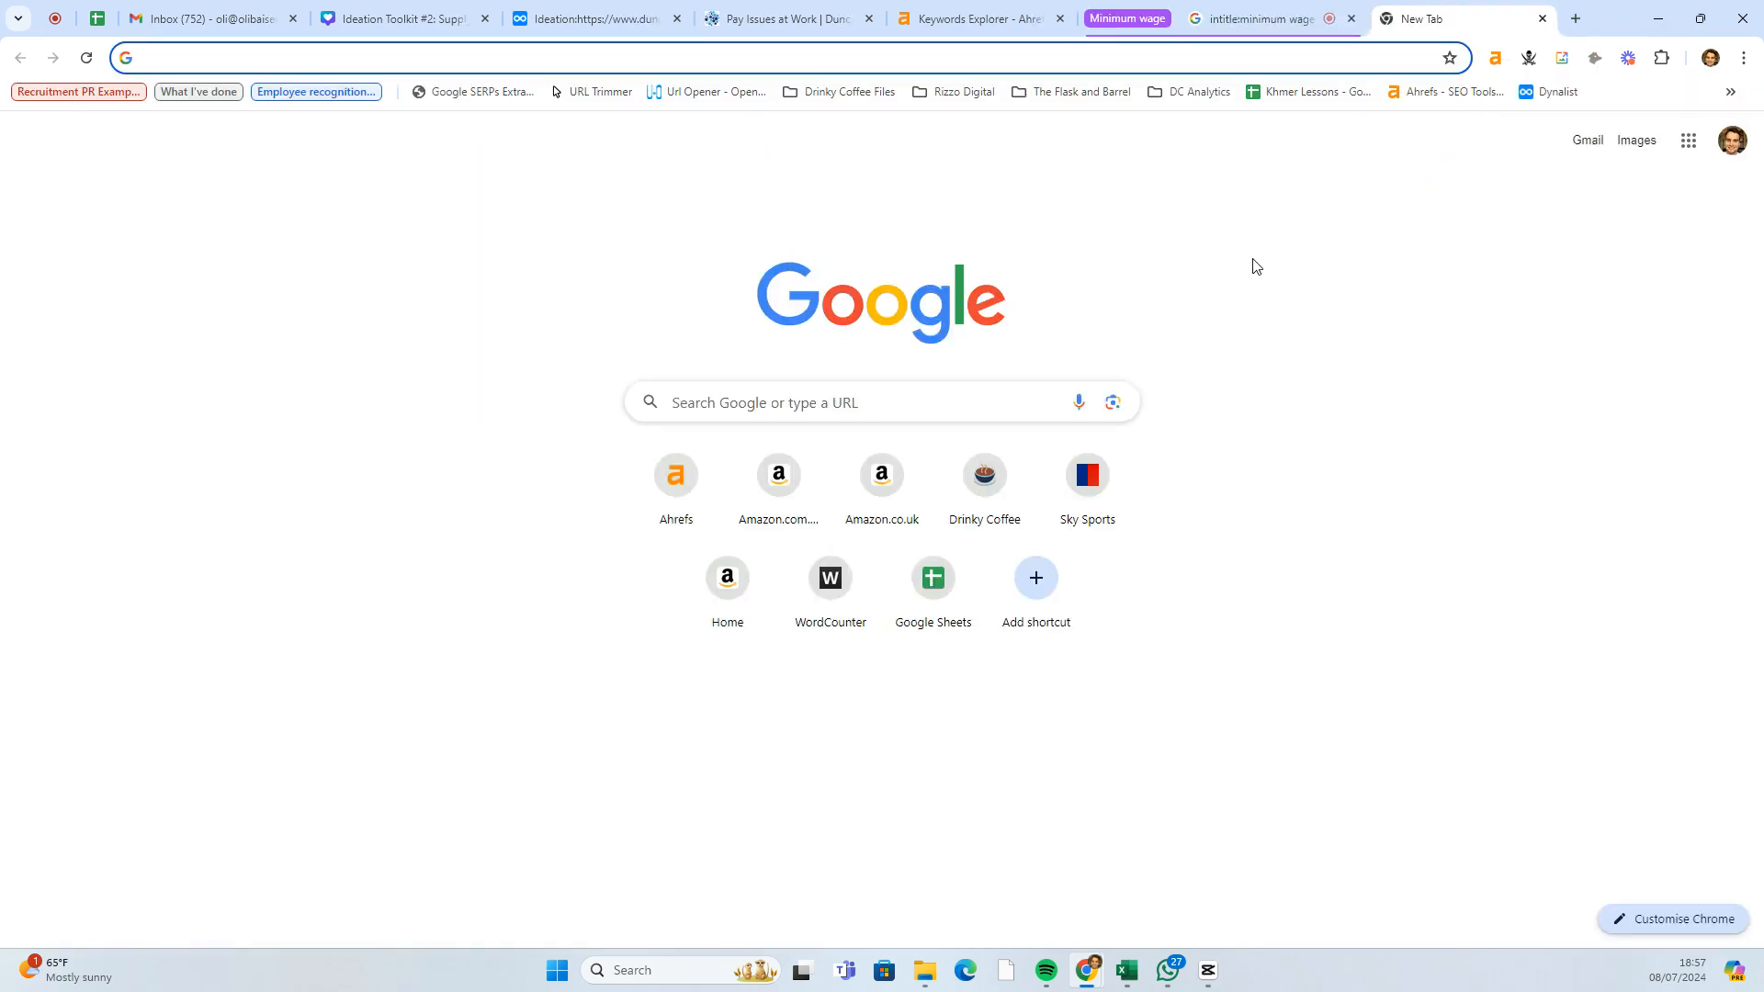
{"action": "type", "text": "can you "}
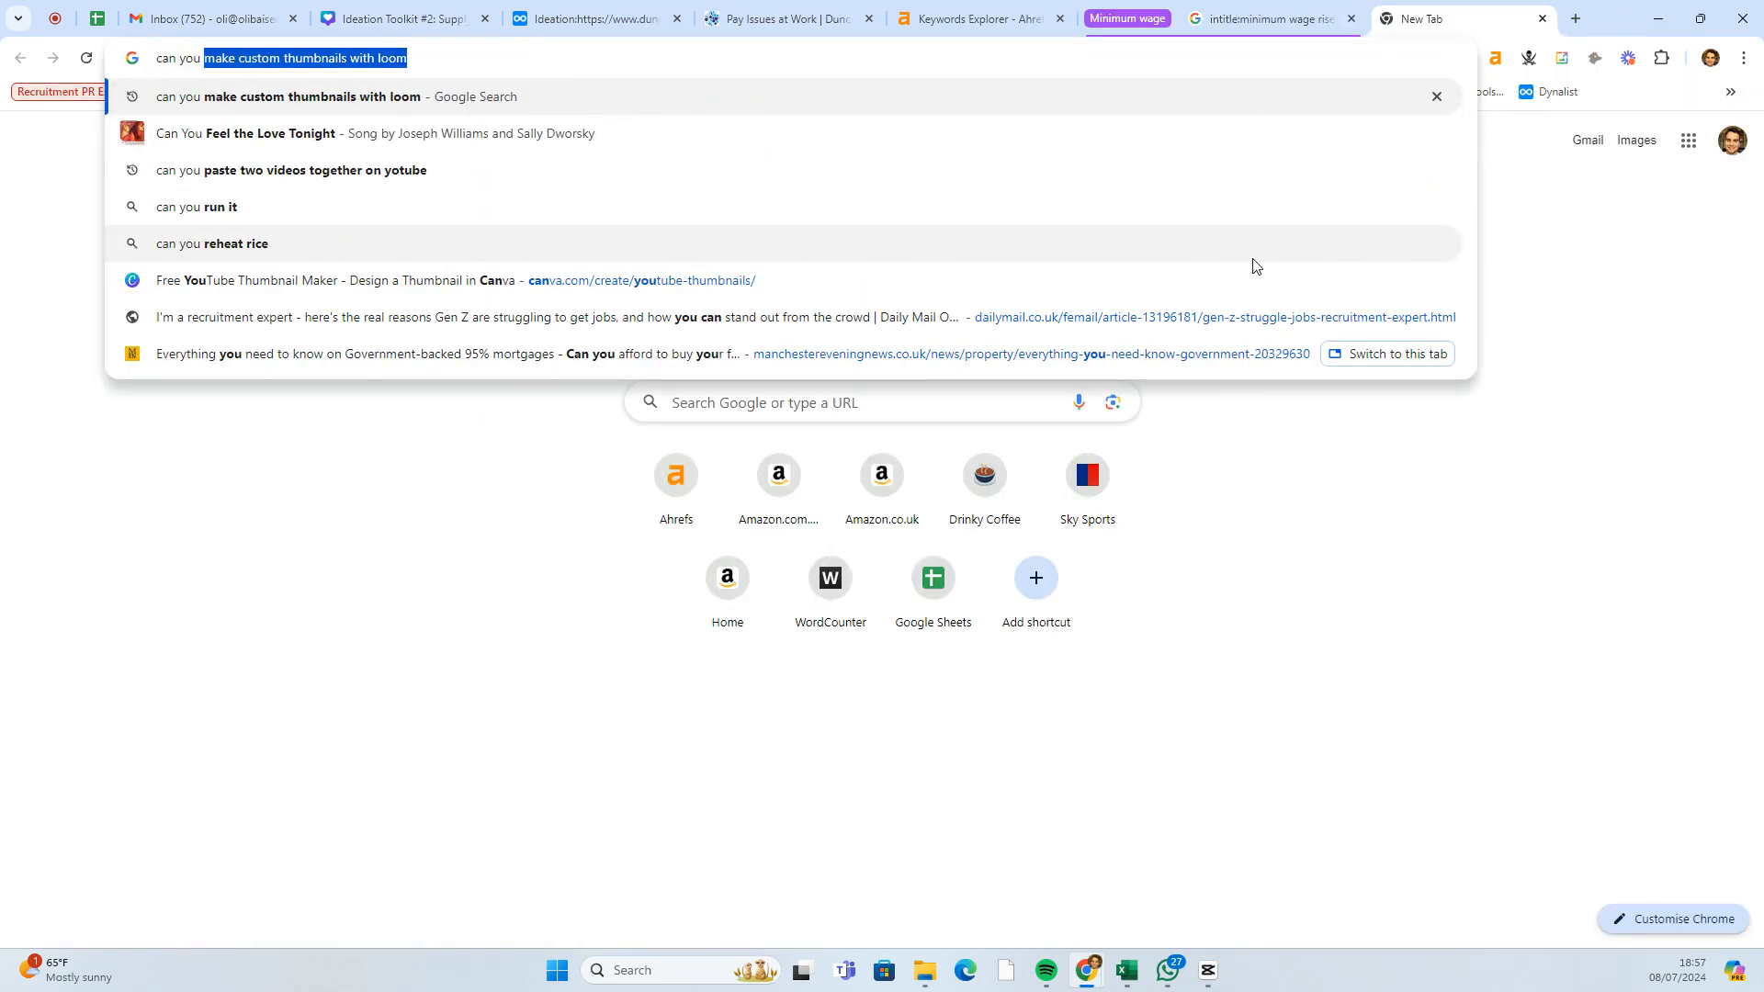
{"action": "type", "text": "live off"}
{"action": "key", "text": "BackSpace"}
{"action": "key", "text": "BackSpace"}
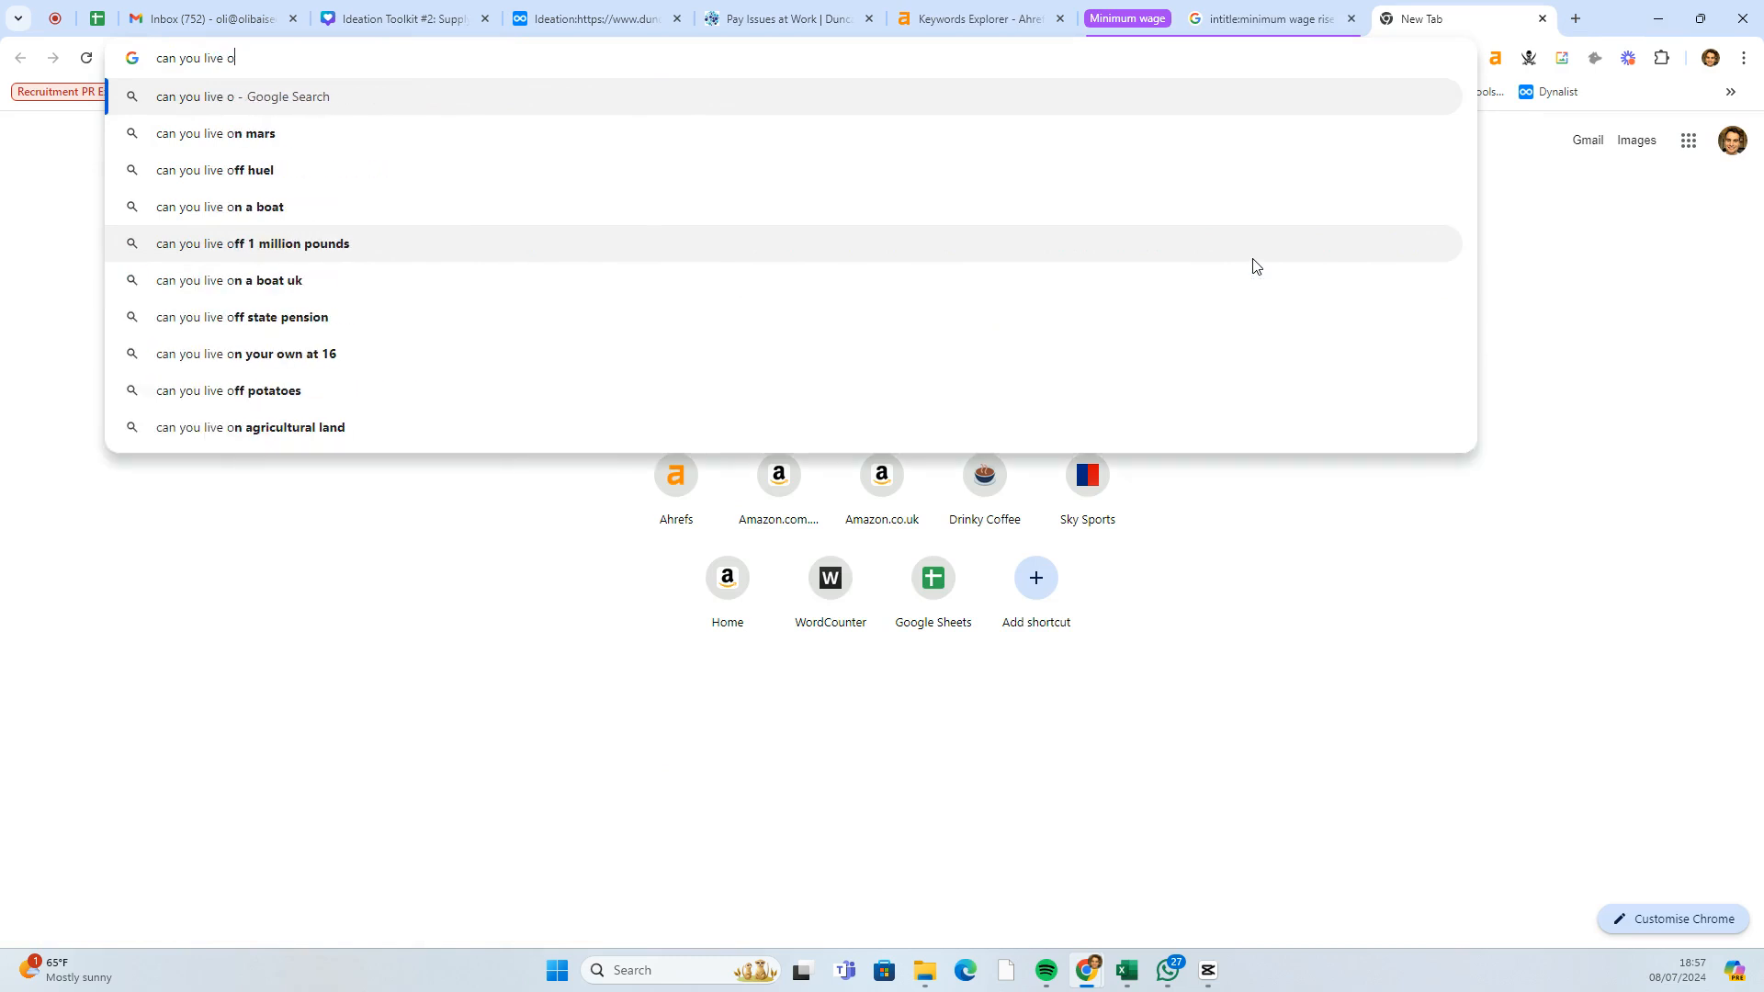
{"action": "type", "text": "n the m"}
{"action": "type", "text": "in"}
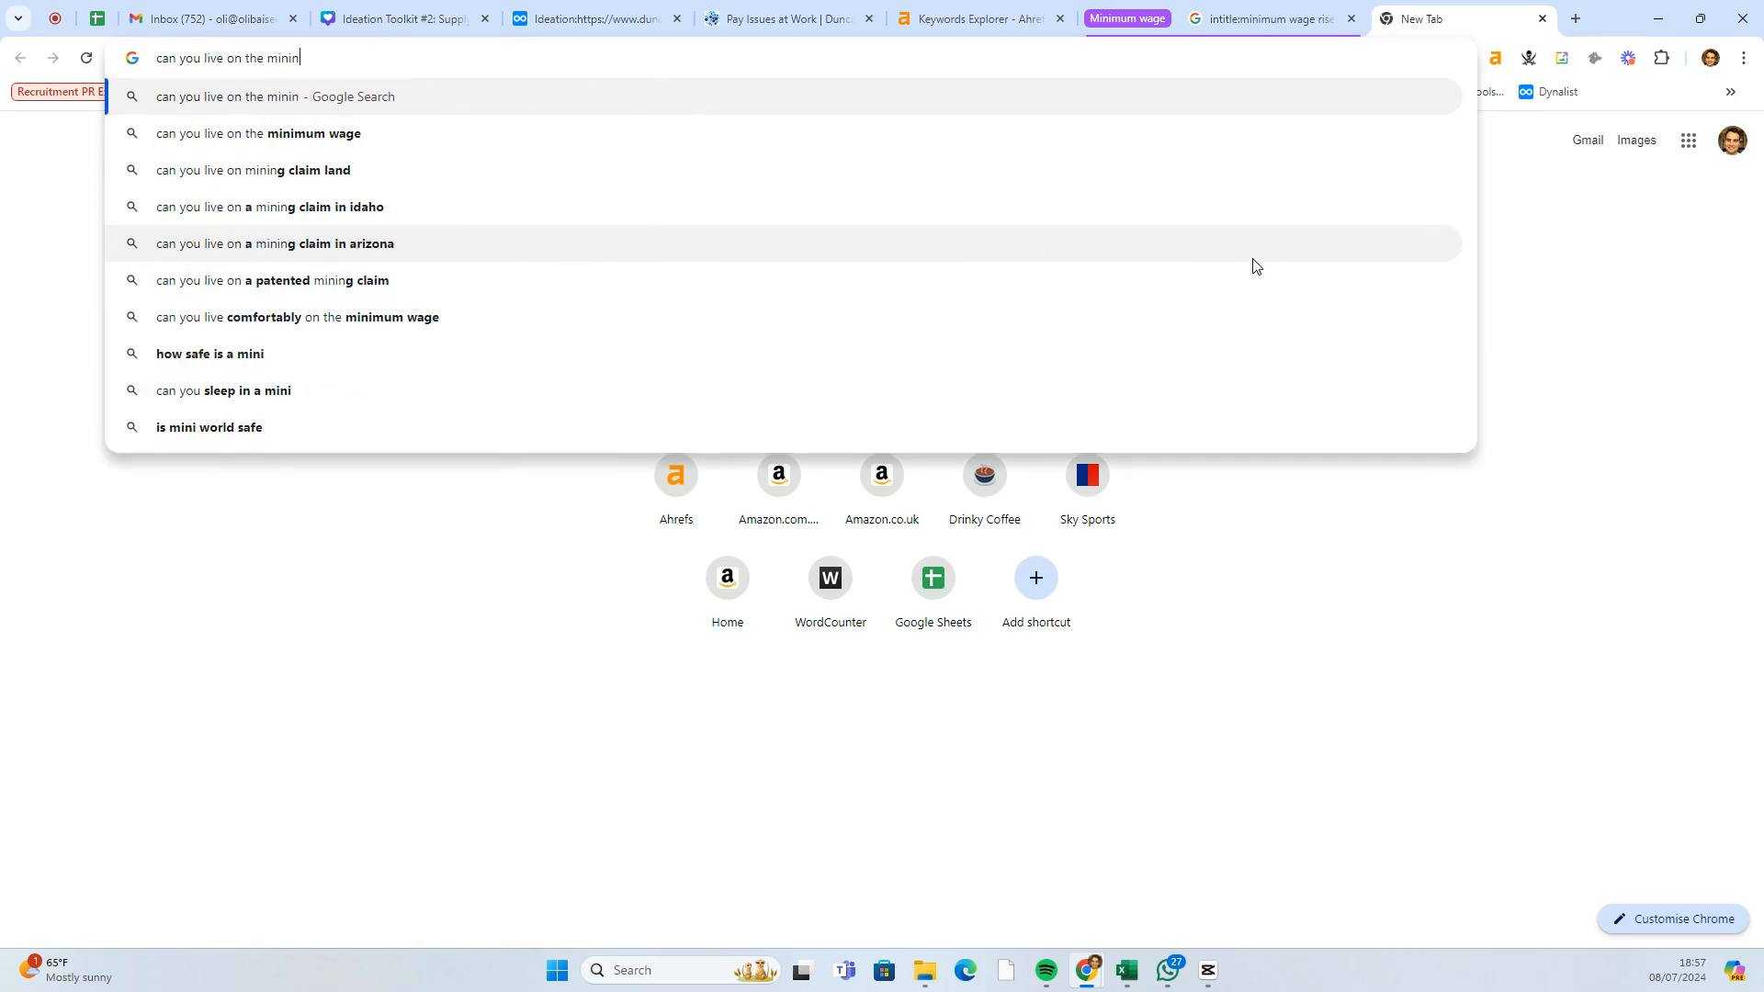
{"action": "type", "text": "imum wage uk"}
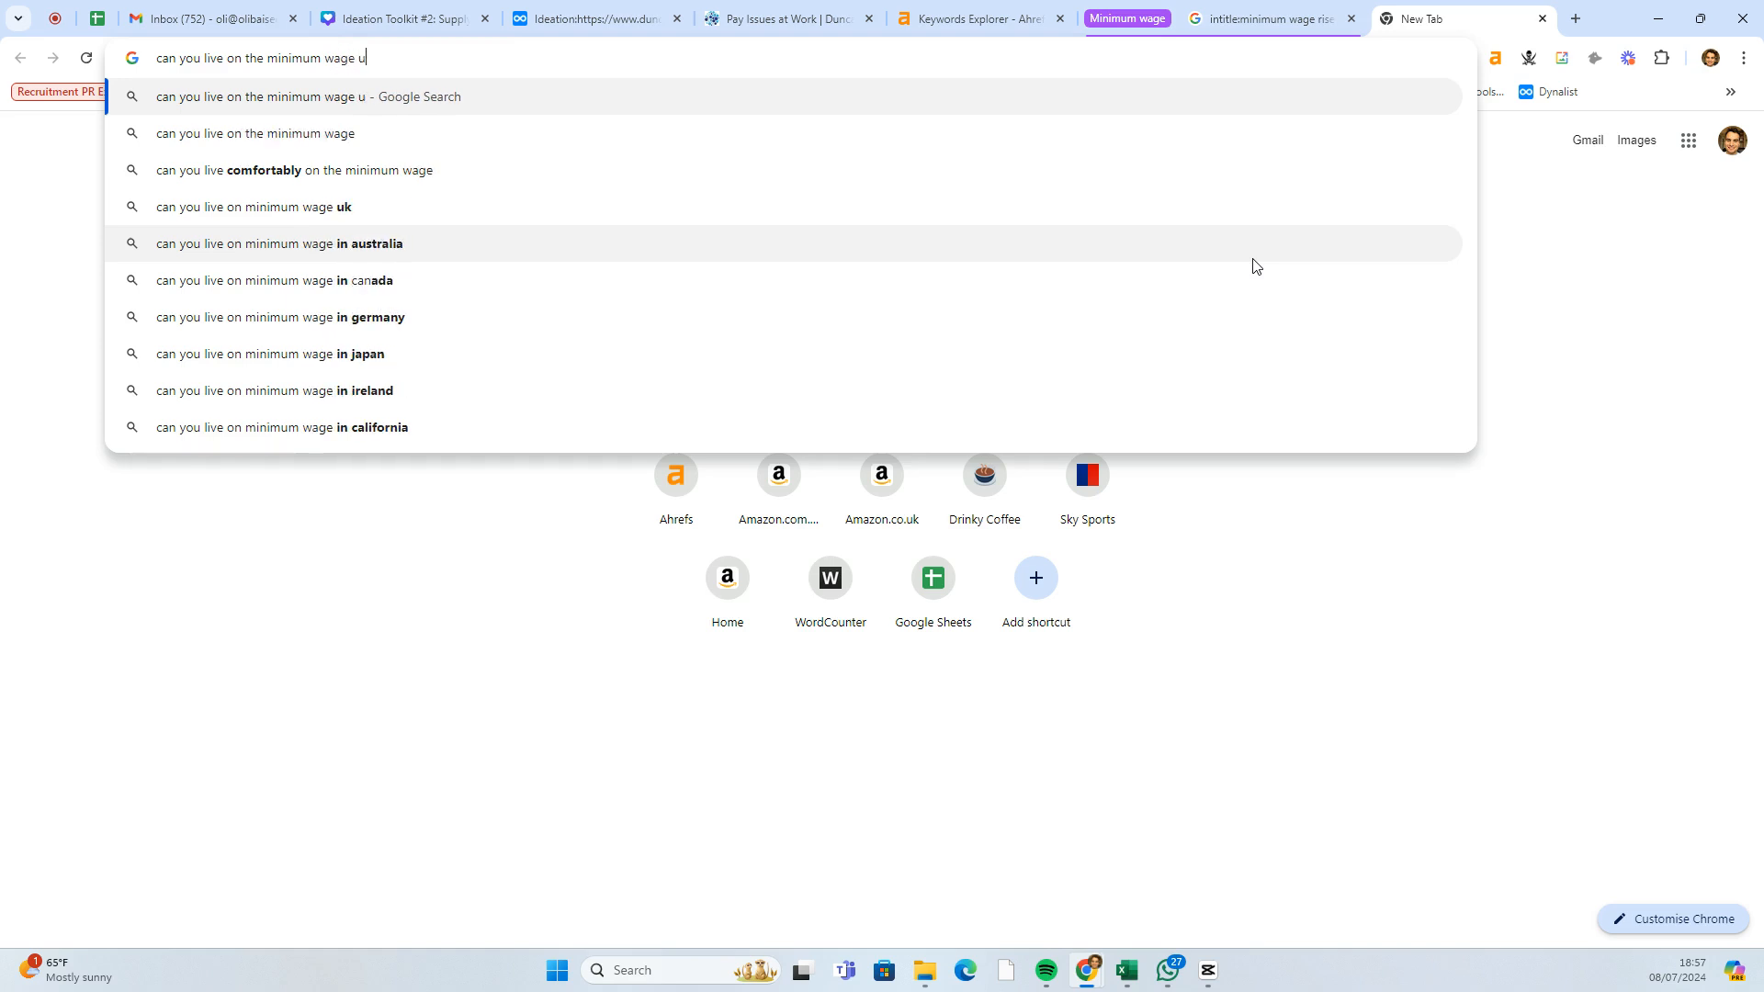
{"action": "key", "text": "Return"}
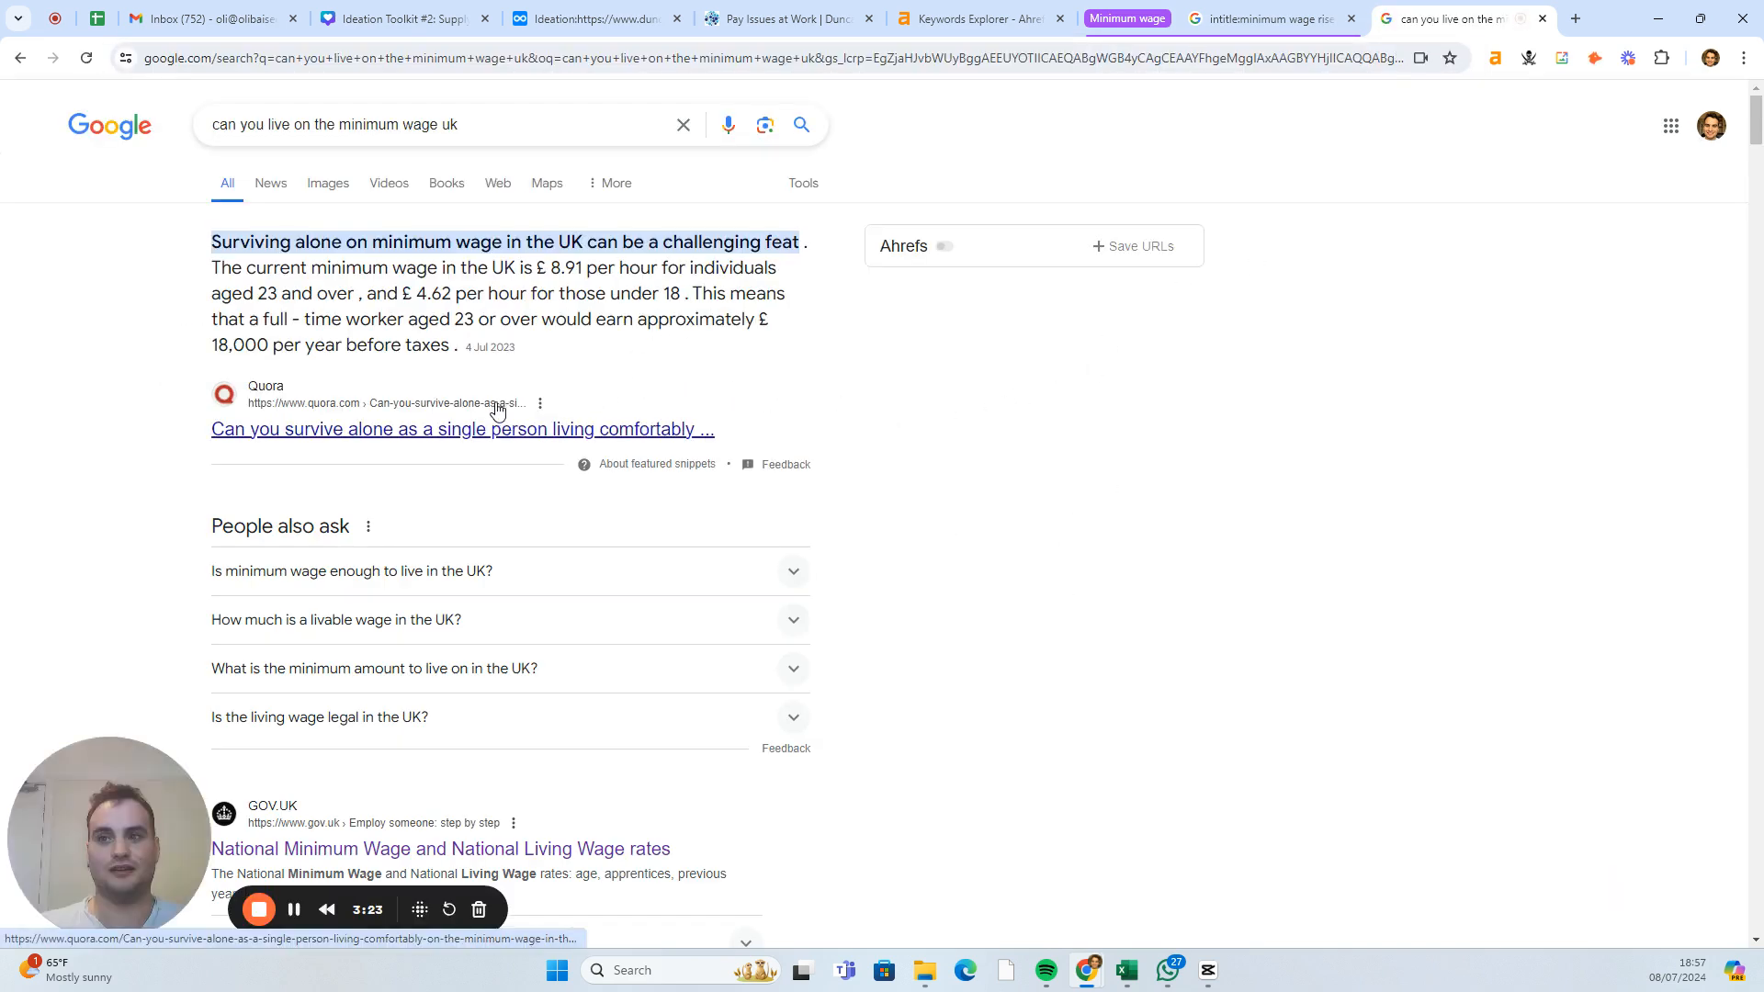
- Read the featured snippet on surviving alone on the UK minimum wage, and skim the answers in its Quora source thread
{"action": "scroll", "coordinate": [496, 409], "scroll_direction": "down", "scroll_amount": 2}
{"action": "scroll", "coordinate": [524, 355], "scroll_direction": "up", "scroll_amount": 2}
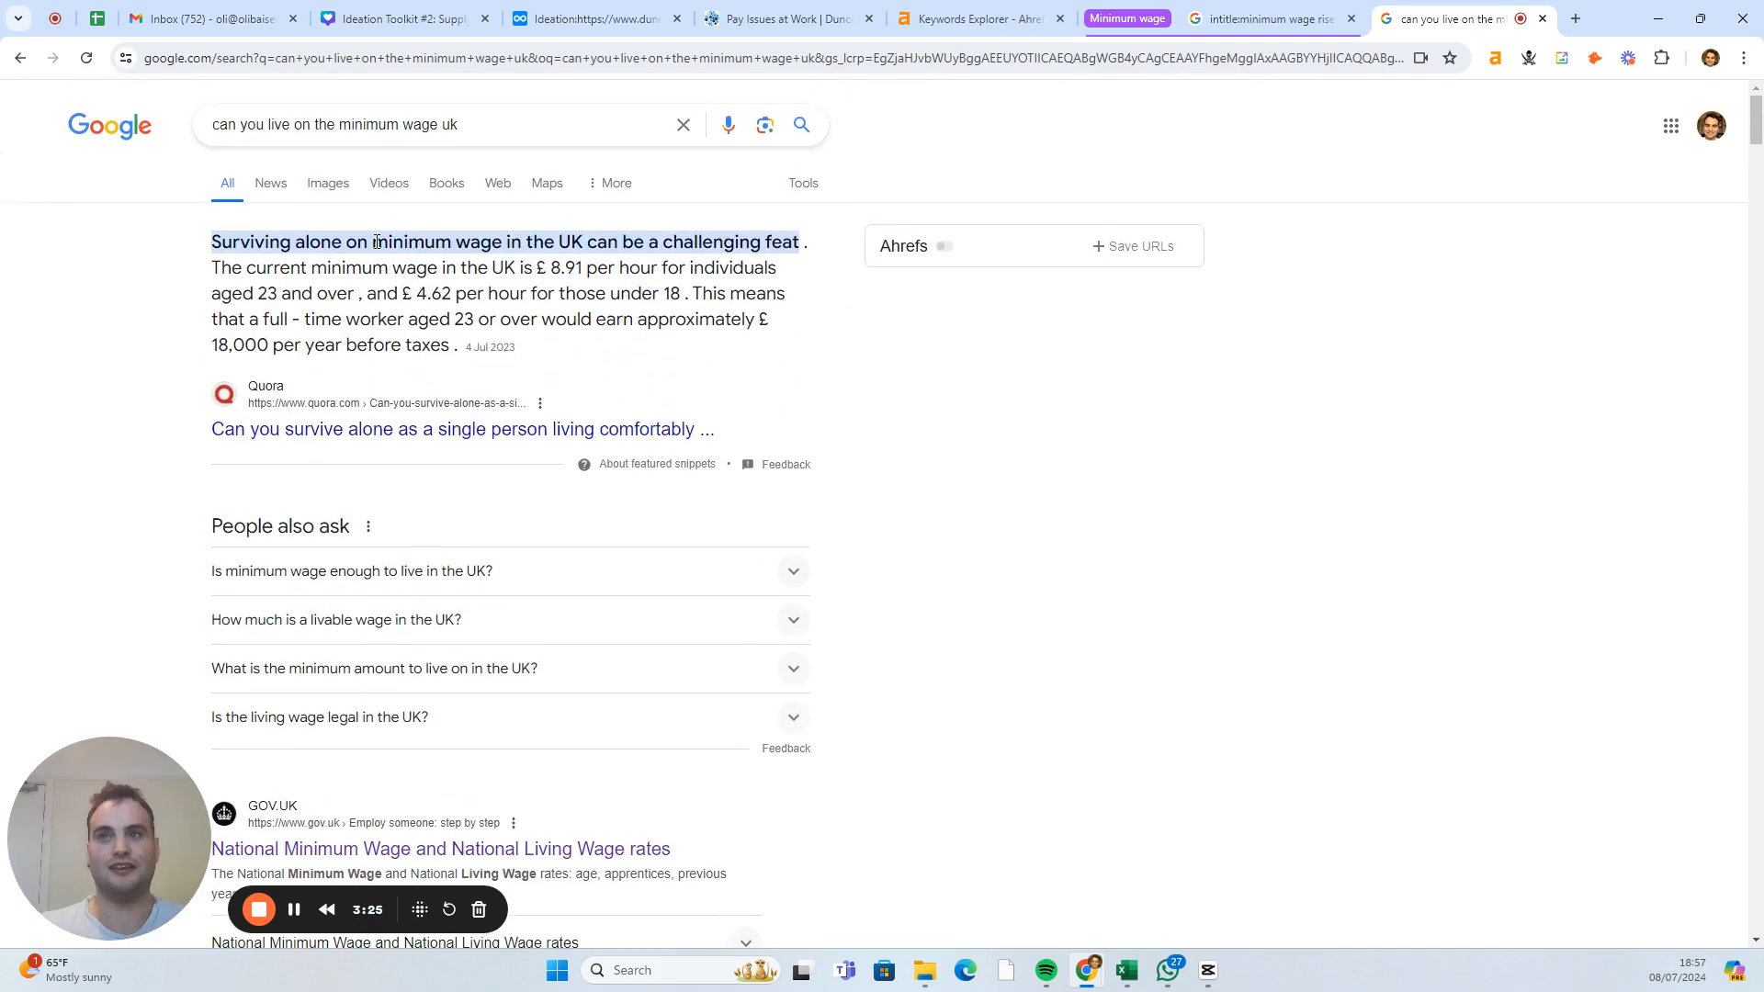
{"action": "left_click_drag", "start_coordinate": [212, 241], "coordinate": [725, 318]}
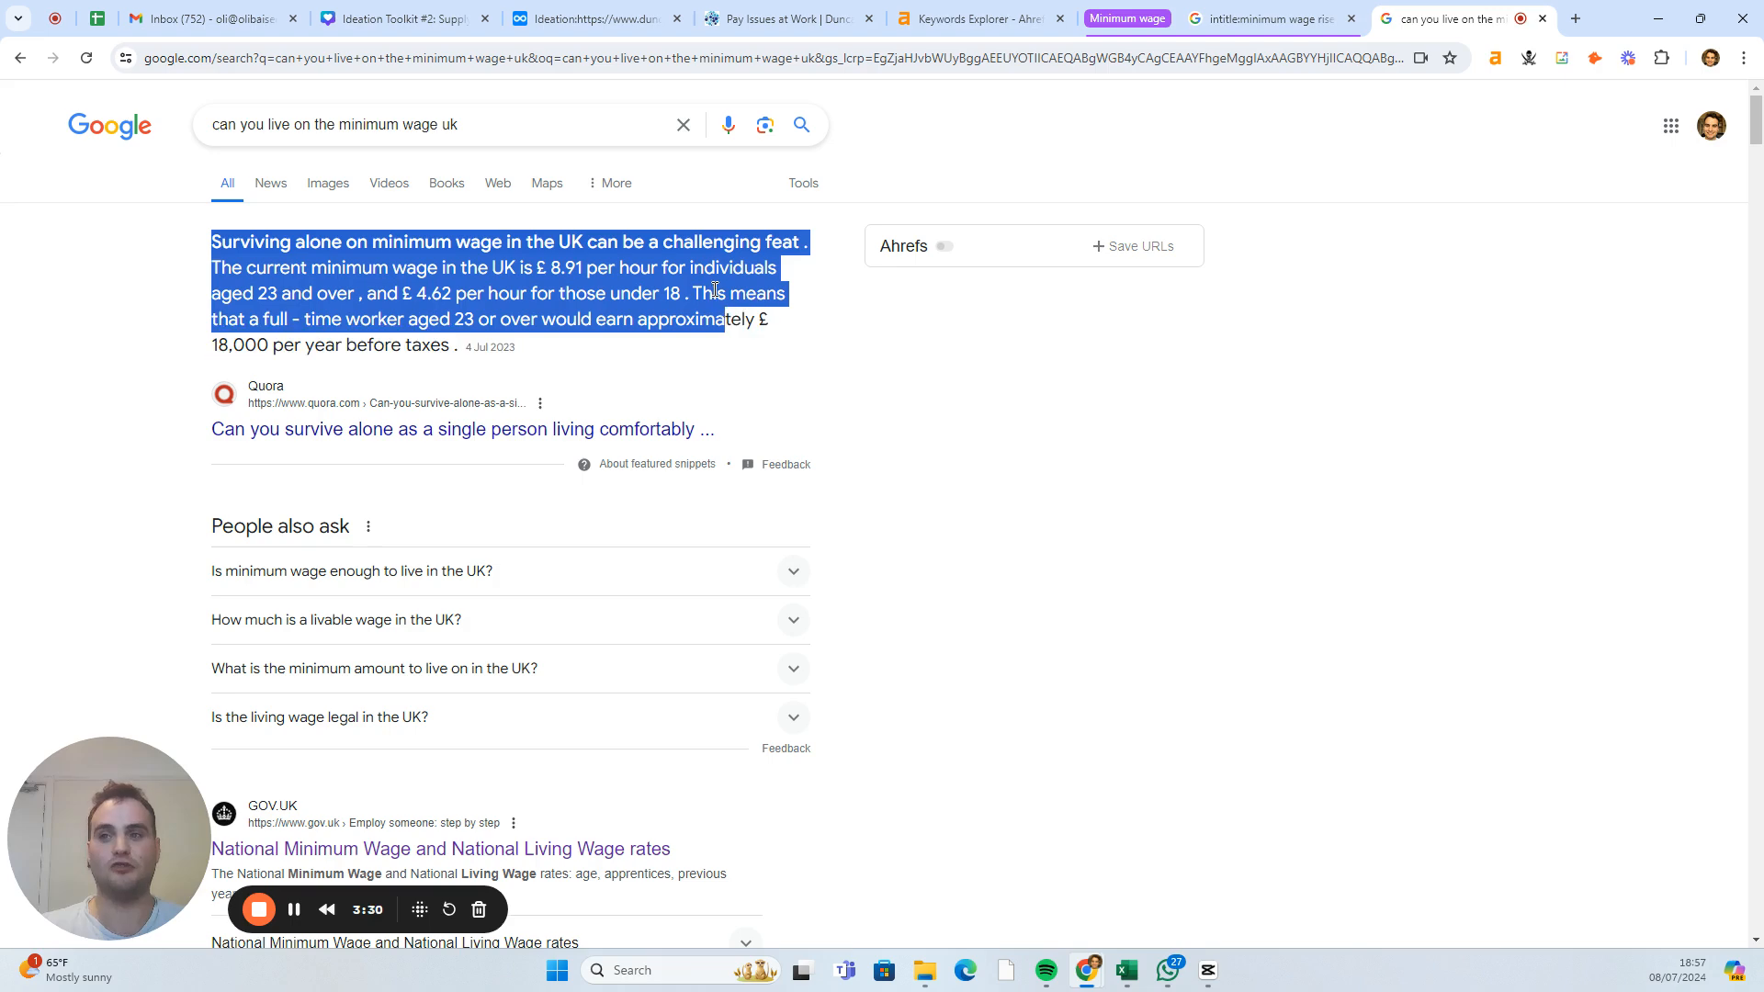
{"action": "scroll", "coordinate": [715, 292], "scroll_direction": "down", "scroll_amount": 5}
{"action": "scroll", "coordinate": [714, 294], "scroll_direction": "up", "scroll_amount": 5}
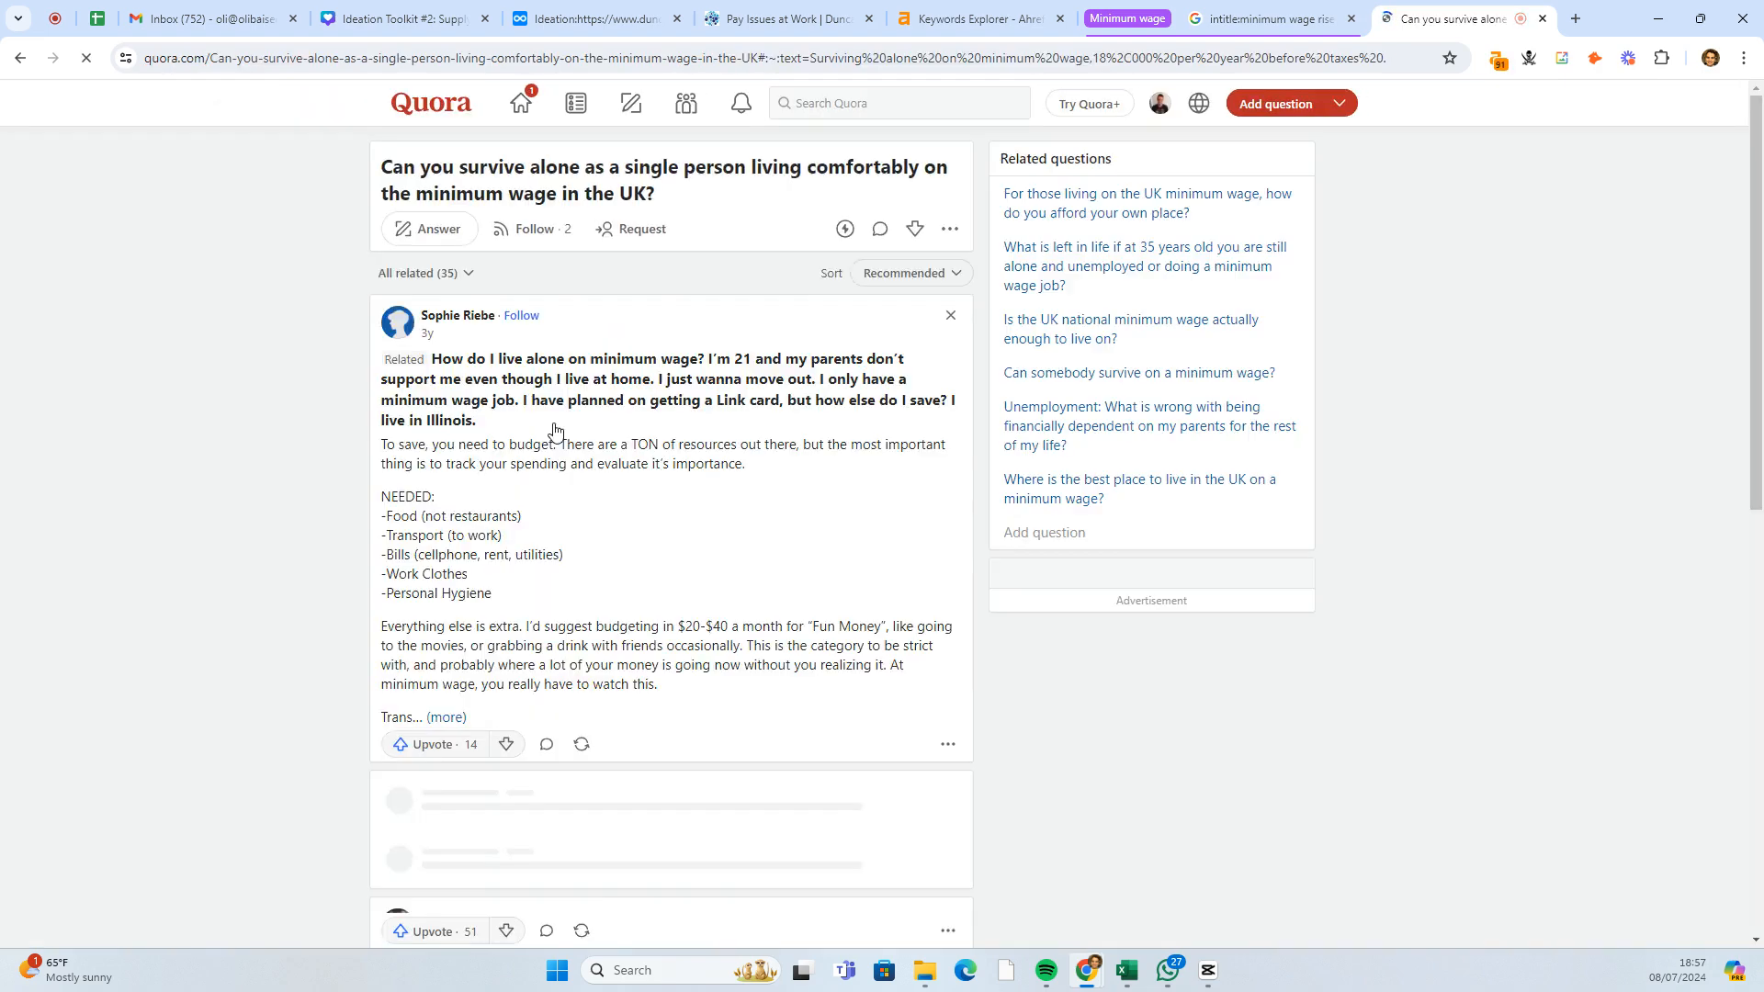
{"action": "scroll", "coordinate": [588, 423], "scroll_direction": "up", "scroll_amount": 4}
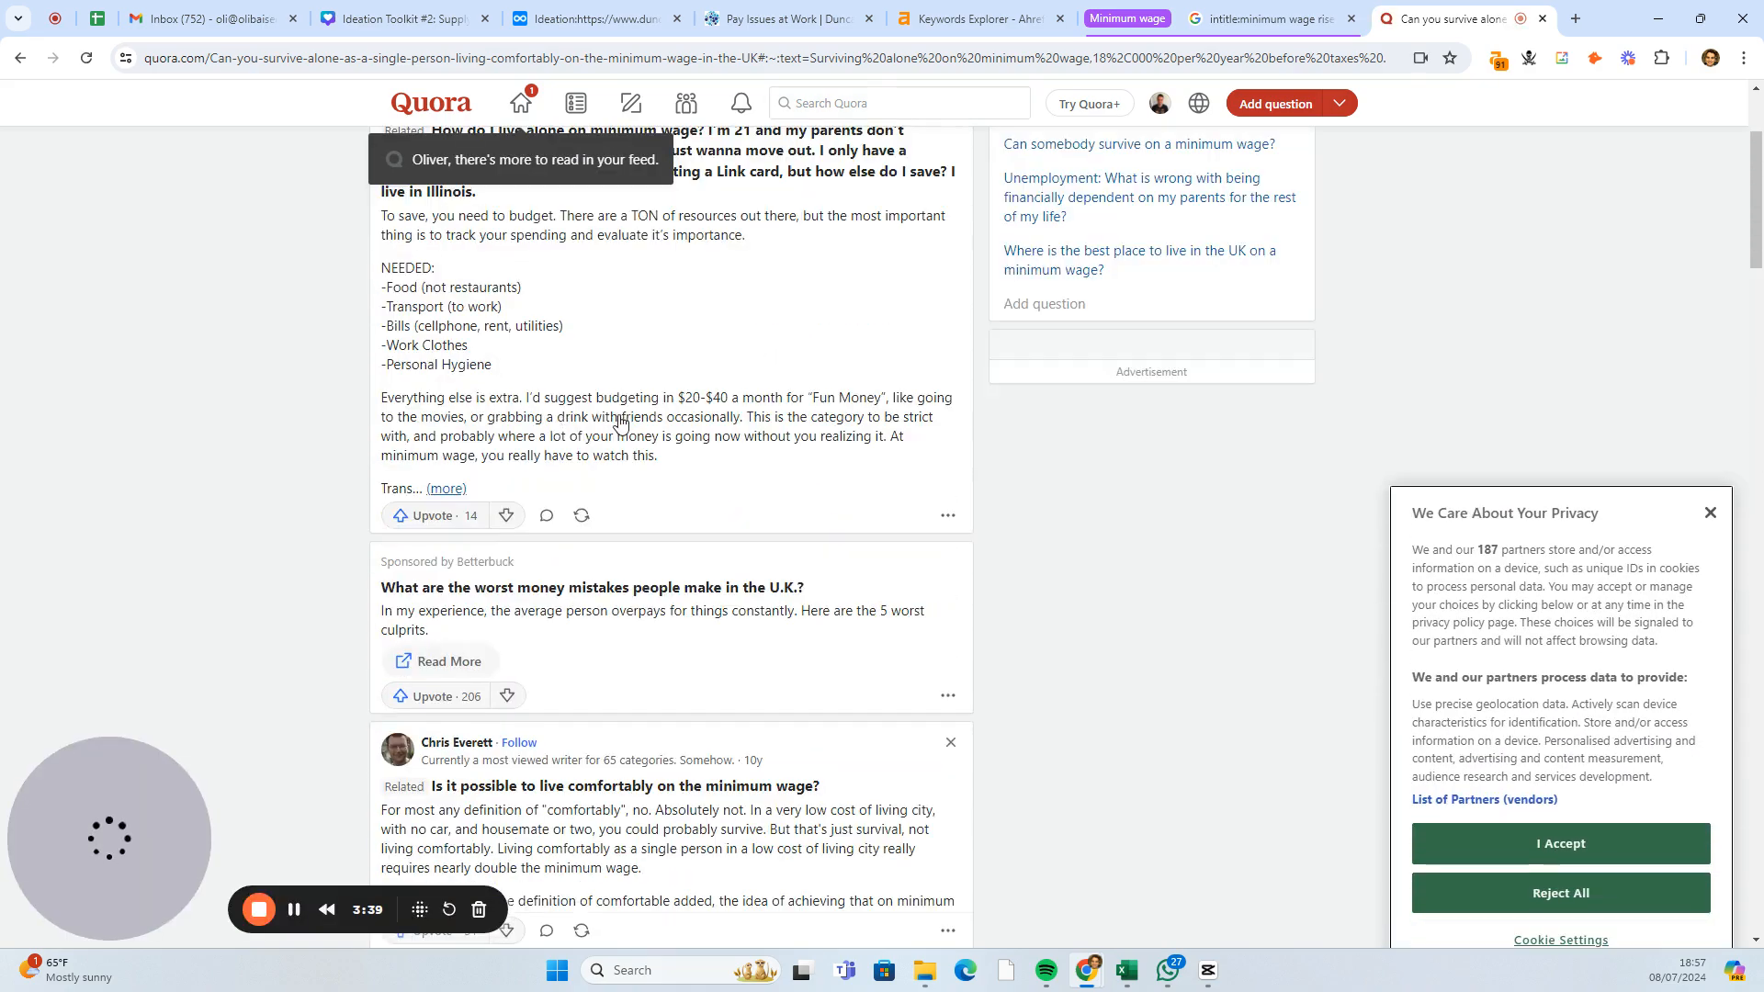
{"action": "scroll", "coordinate": [620, 425], "scroll_direction": "down", "scroll_amount": 7}
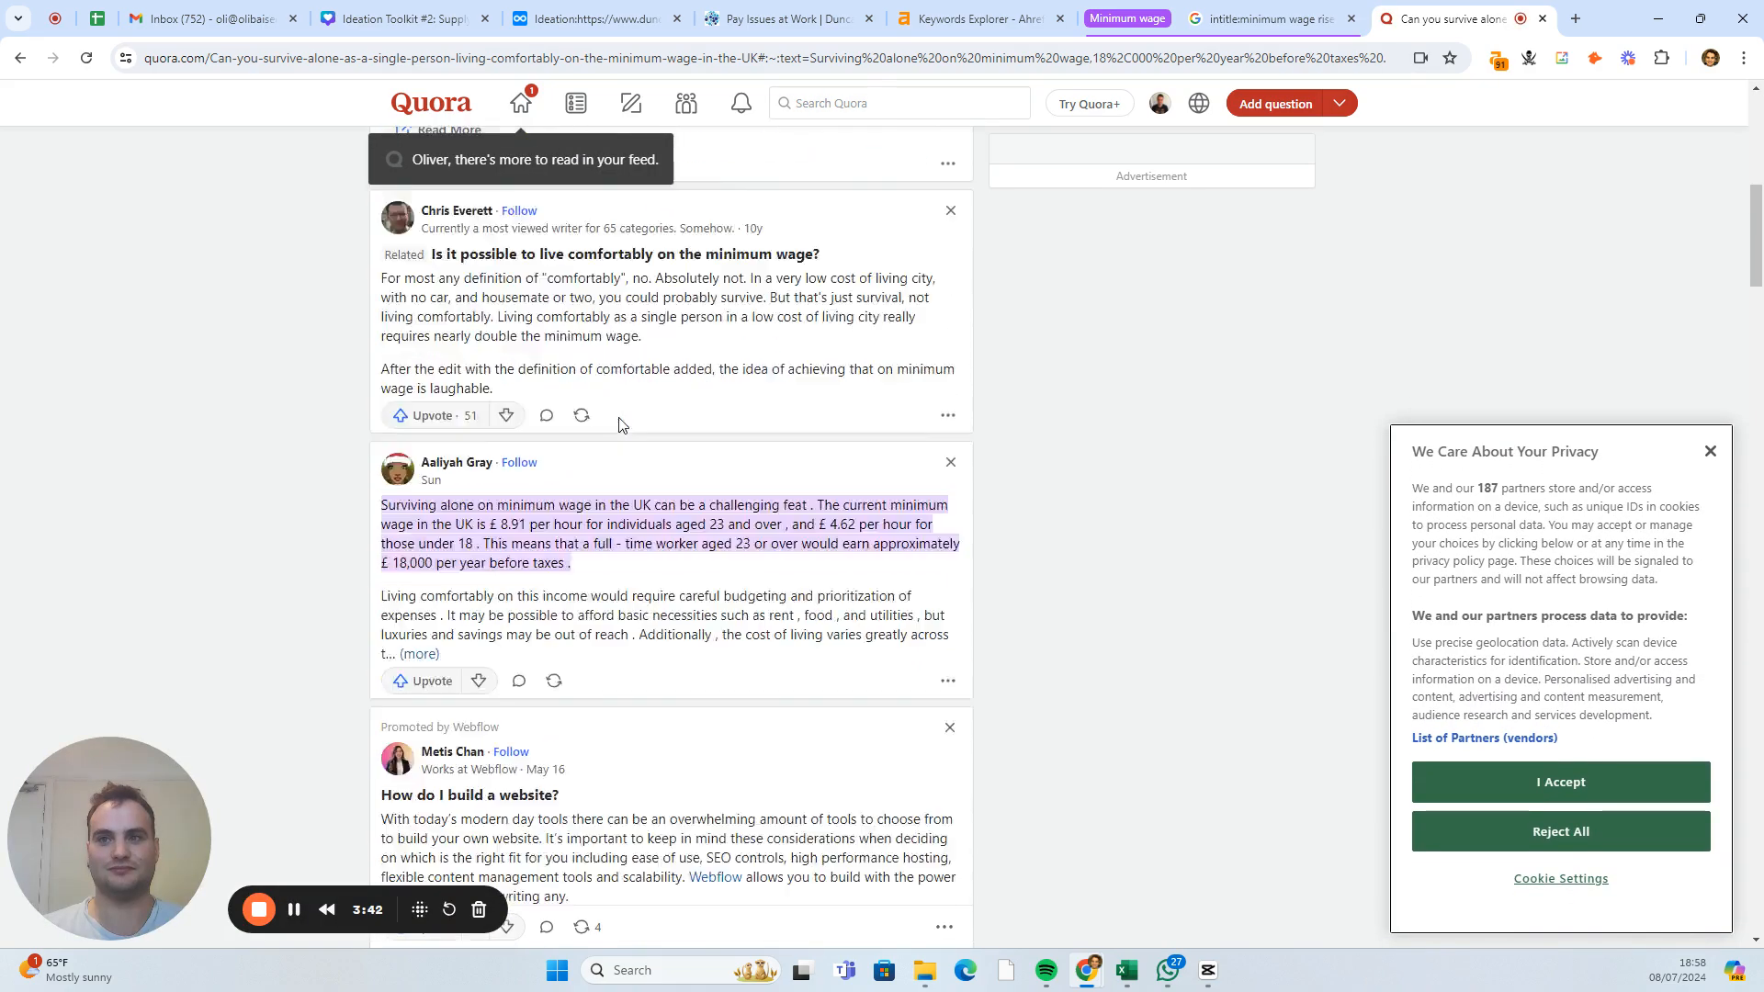
- Return to the Google results and look through the organic listings about living on the minimum wage
{"action": "left_click", "coordinate": [18, 60]}
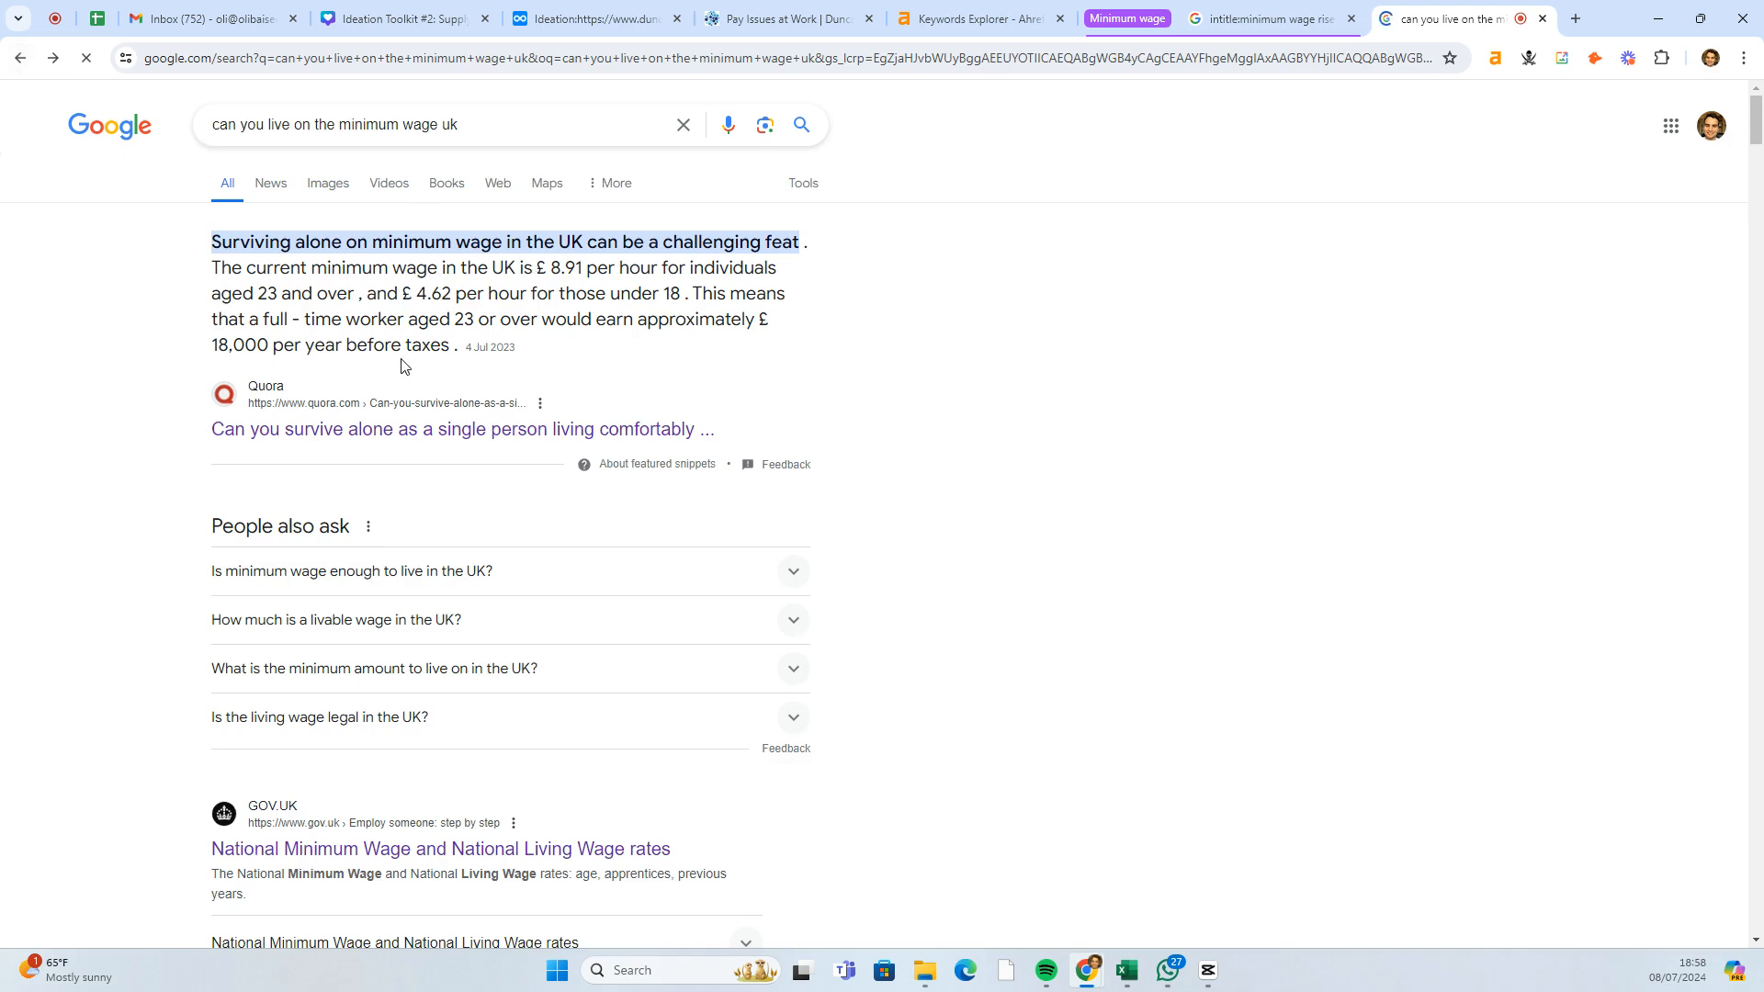
{"action": "scroll", "coordinate": [404, 366], "scroll_direction": "down", "scroll_amount": 7}
{"action": "scroll", "coordinate": [397, 365], "scroll_direction": "down", "scroll_amount": 2}
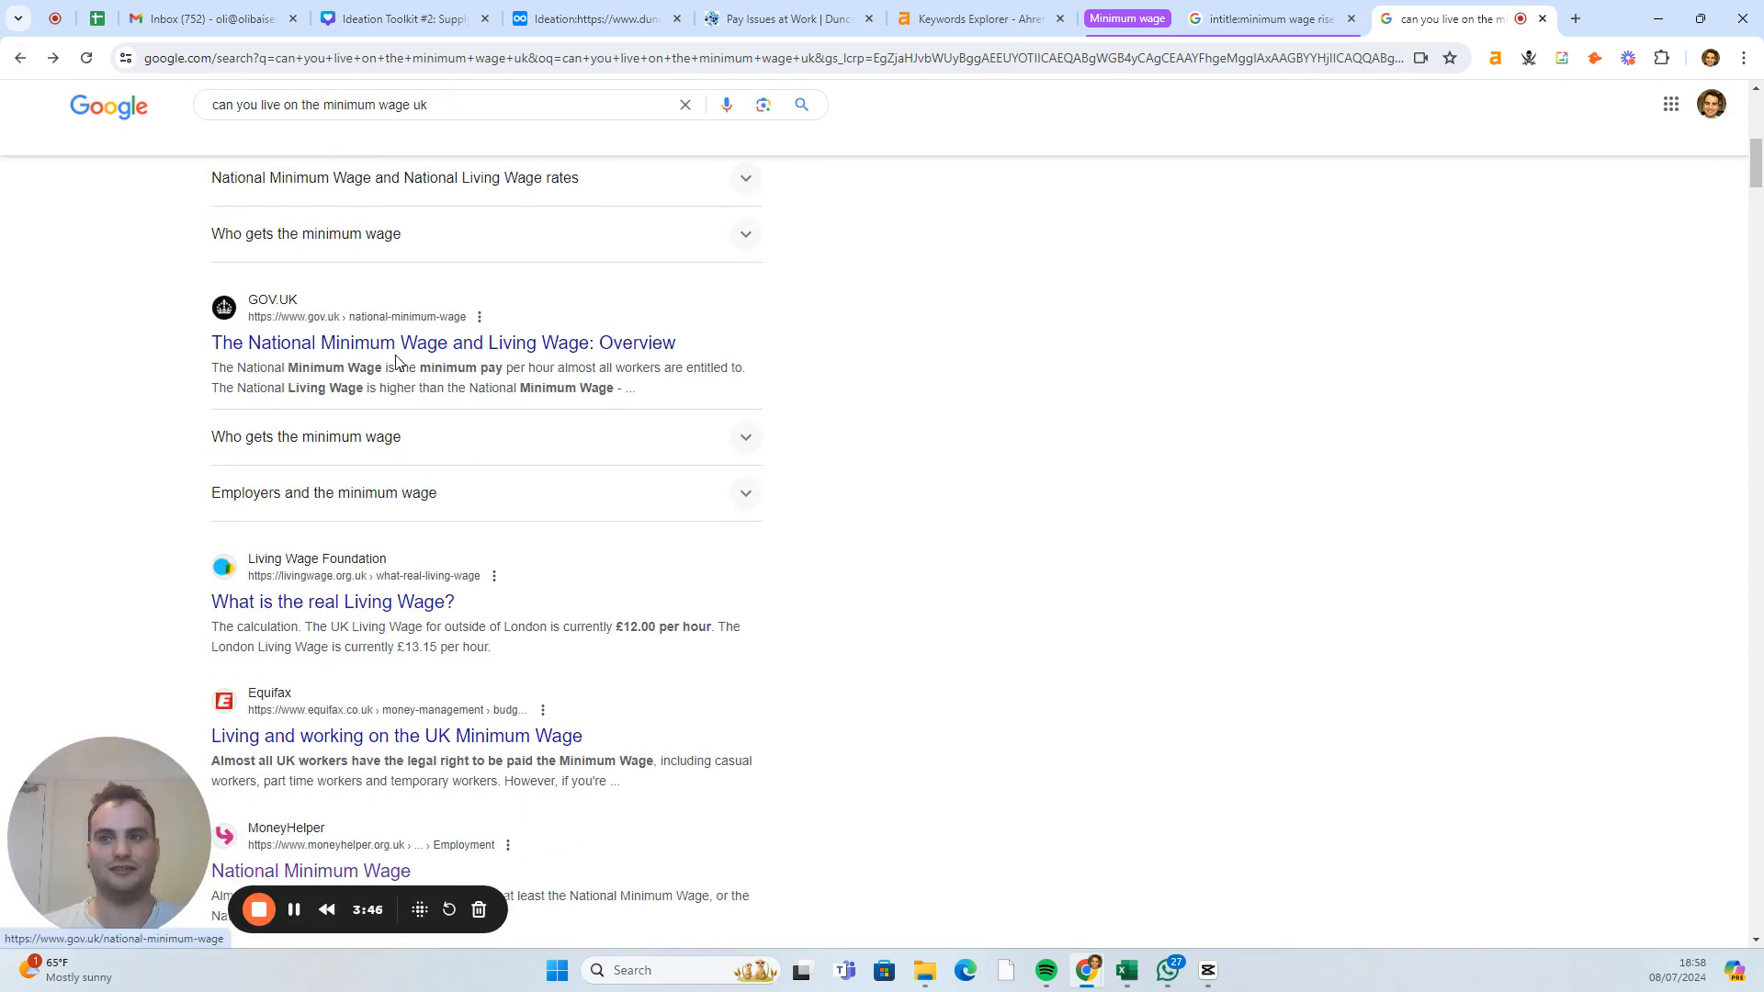
- In the ideation outline, add the sub-bullet "Potential headline: Can you actually live on the minimum wage" under Minimum wage
{"action": "scroll", "coordinate": [398, 362], "scroll_direction": "down", "scroll_amount": 2}
{"action": "scroll", "coordinate": [397, 365], "scroll_direction": "up", "scroll_amount": 10}
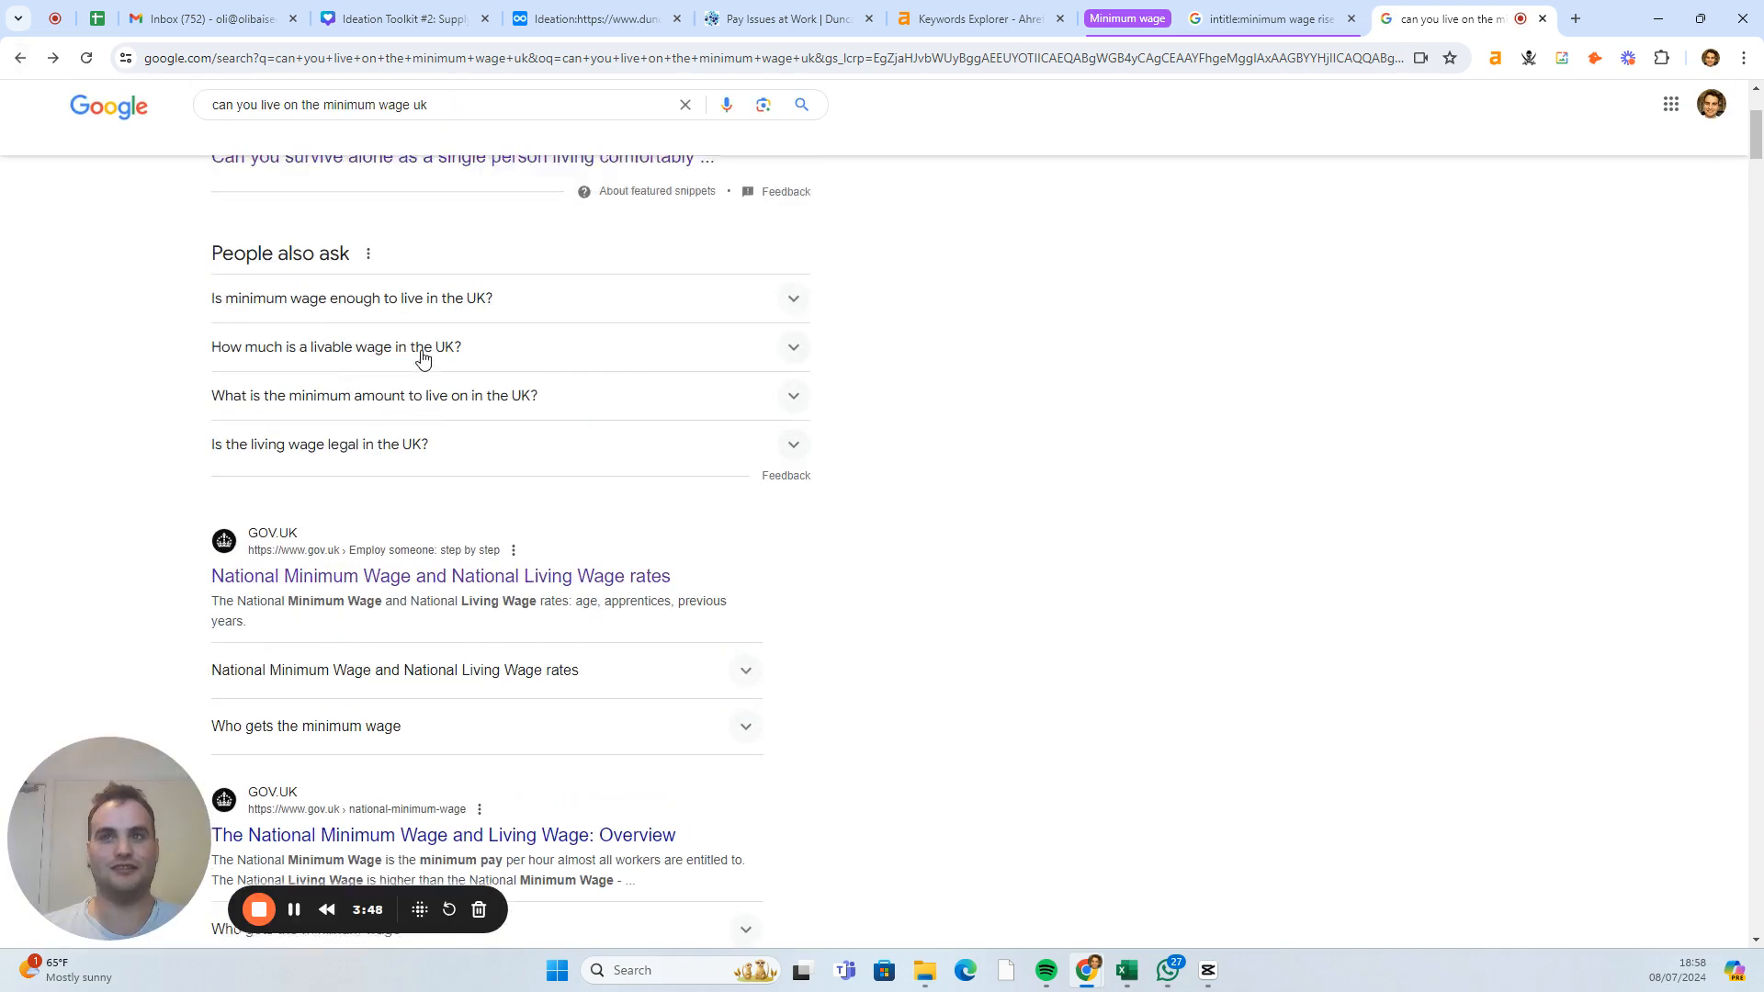
{"action": "left_click", "coordinate": [598, 18]}
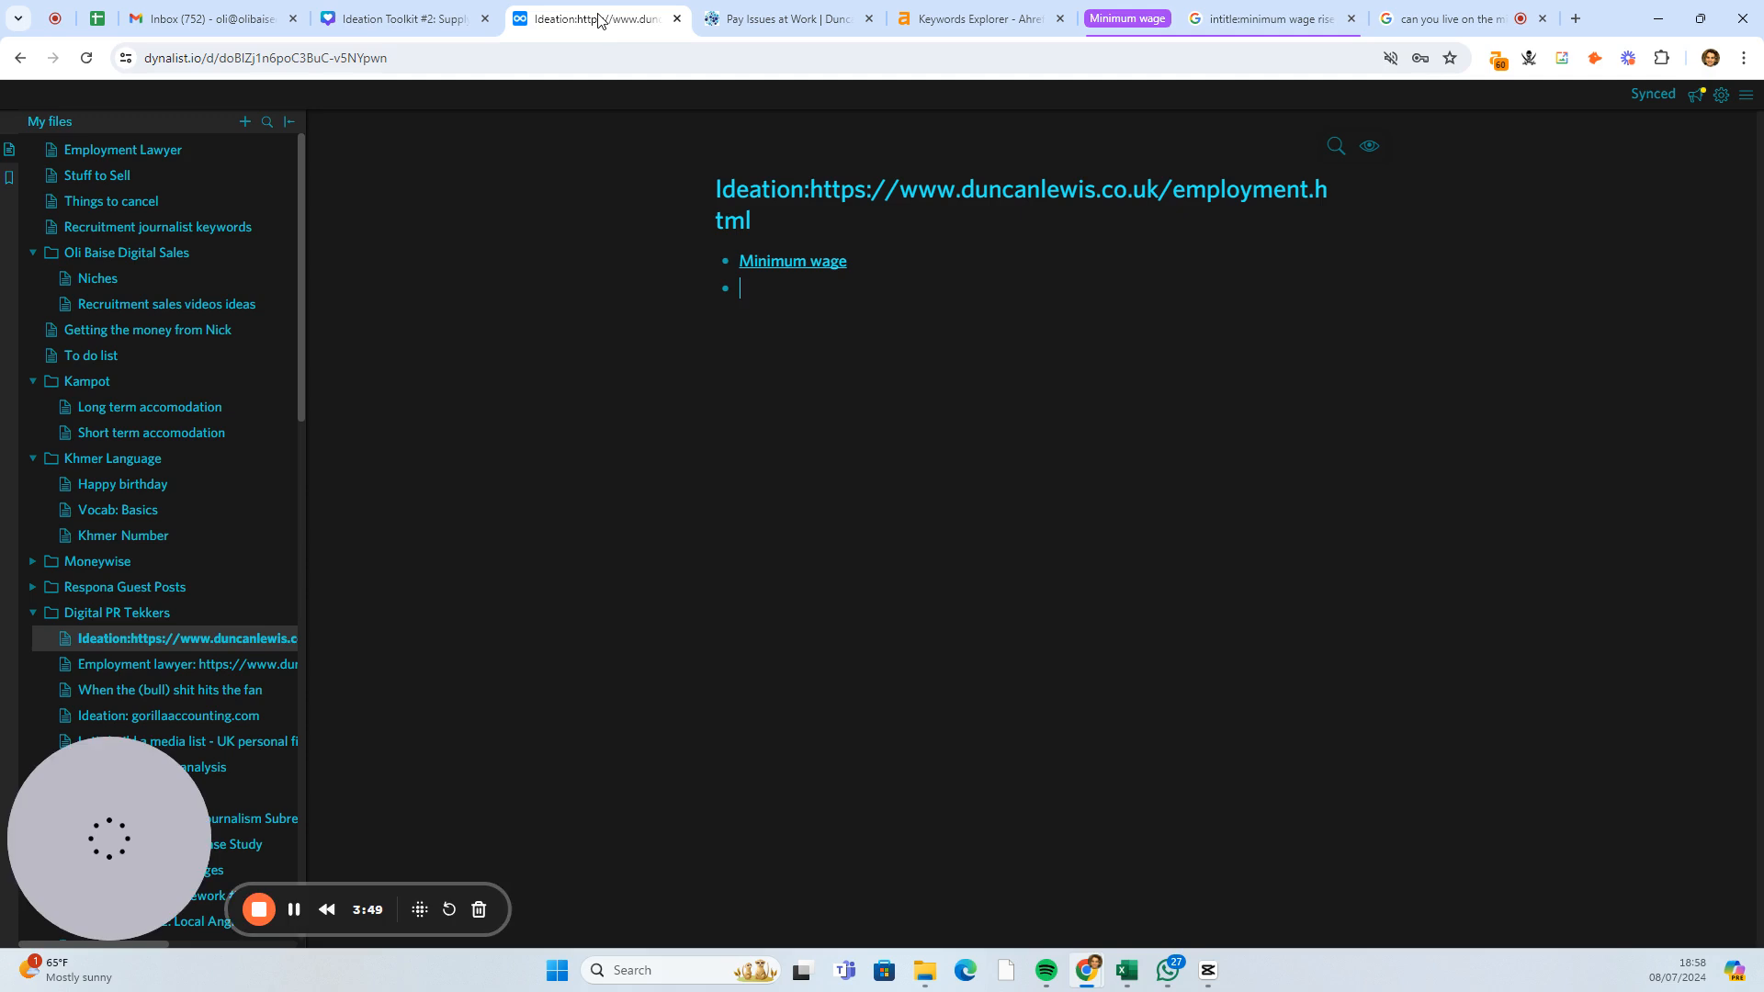
{"action": "key", "text": "Tab"}
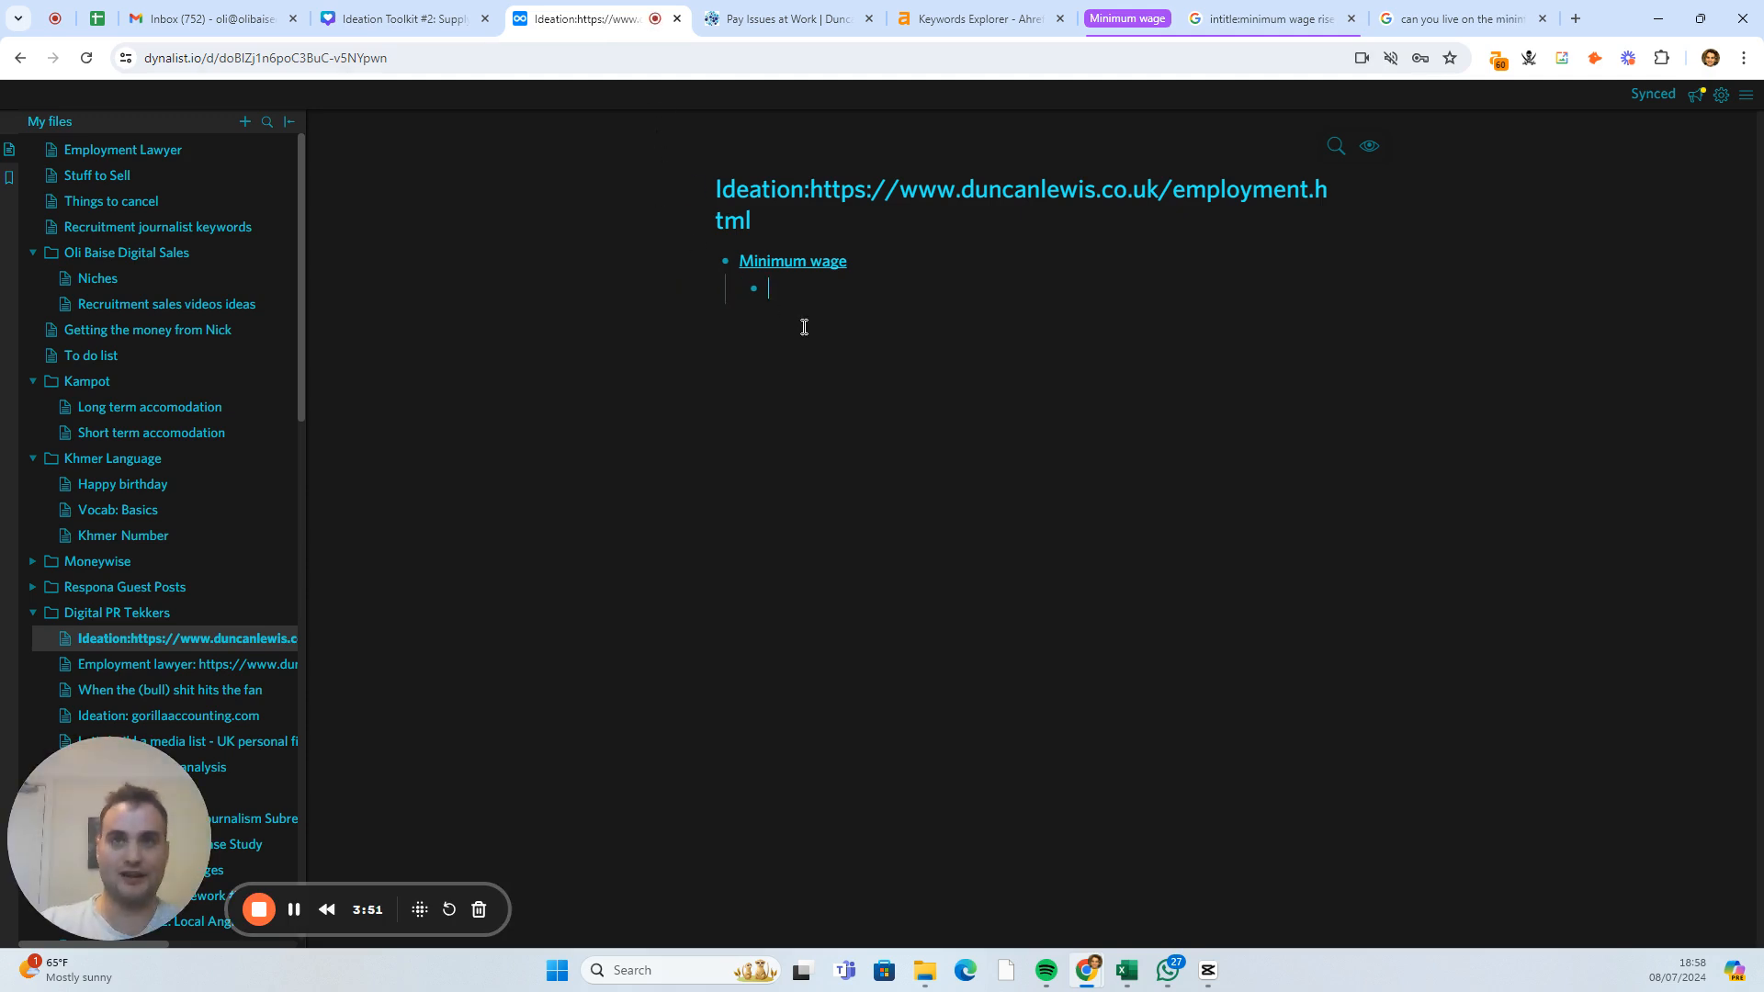
{"action": "type", "text": "Potential h"}
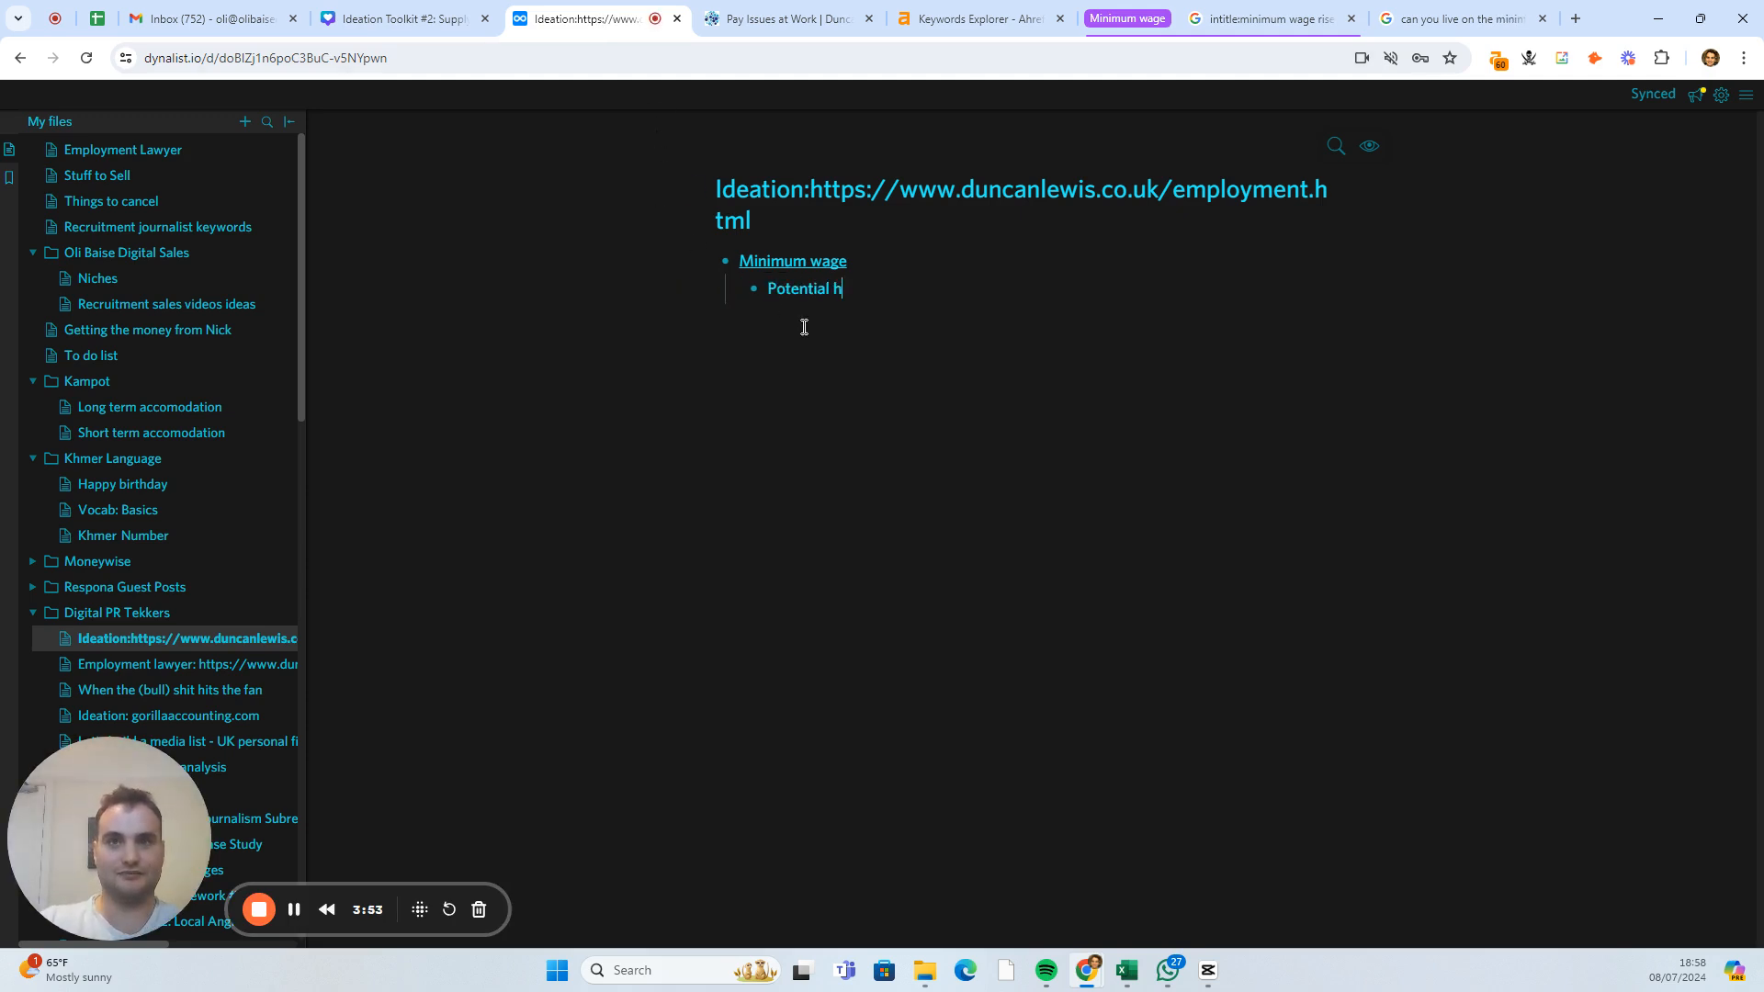
{"action": "type", "text": "eadline: Can you actually live on the minimum wage"}
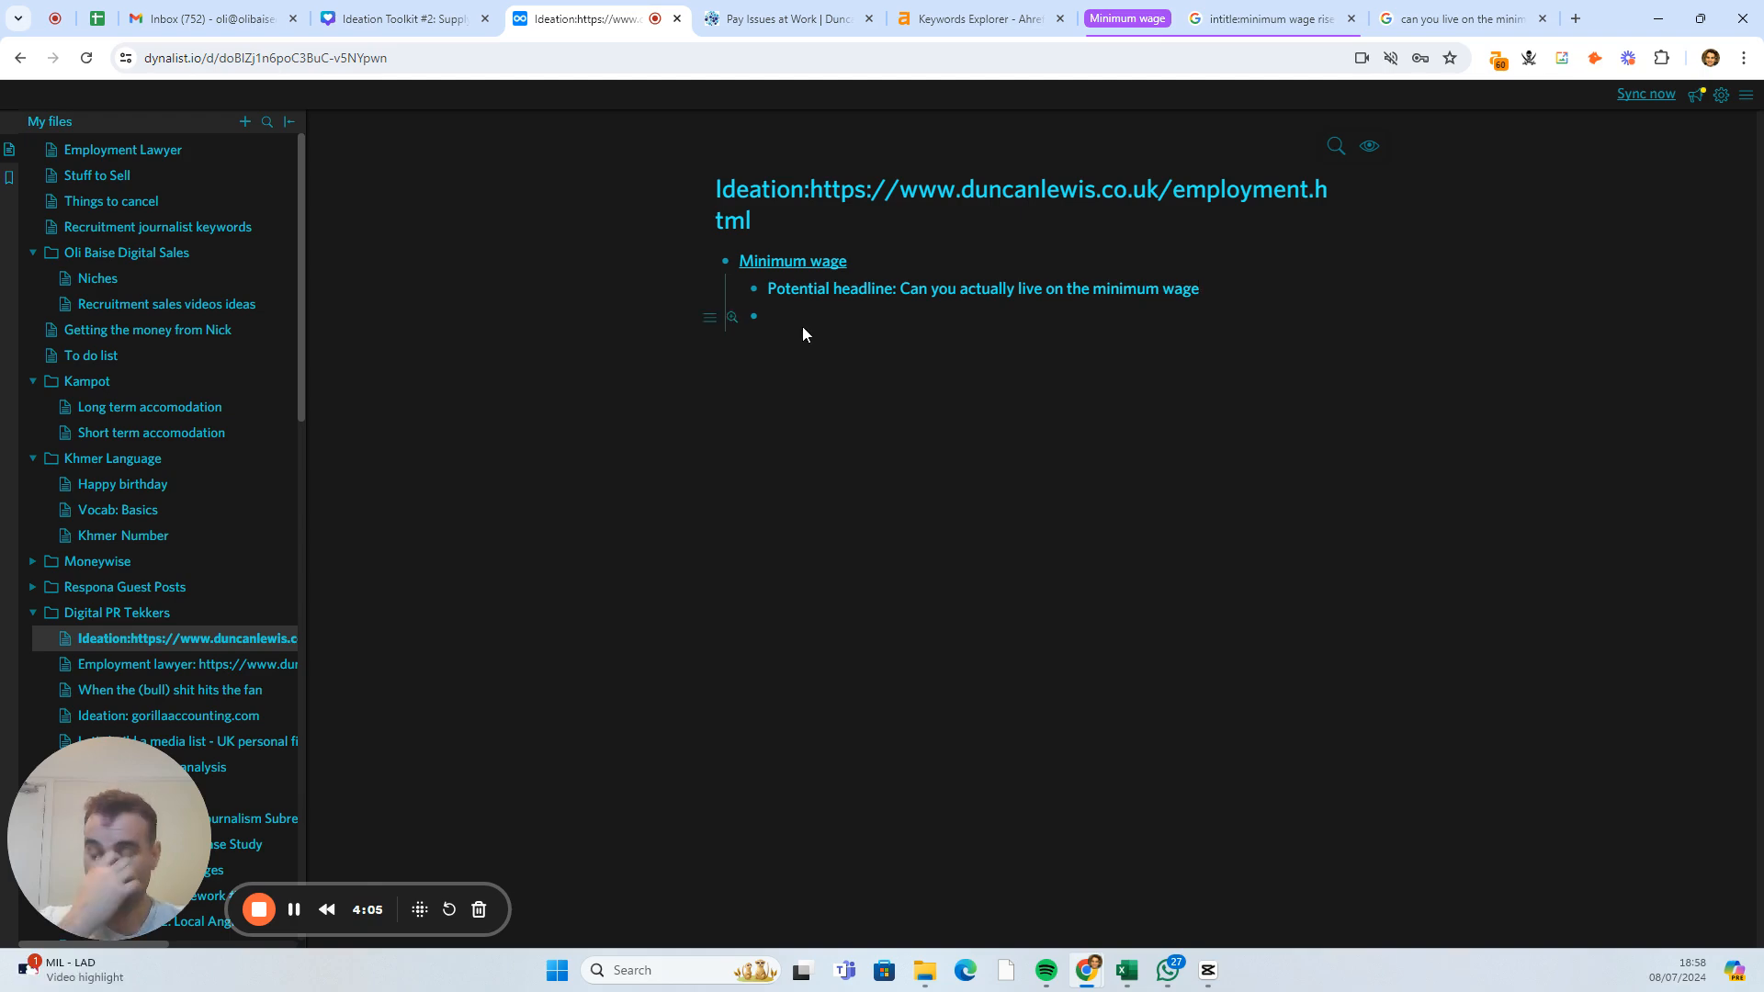
- Return to the minimum wage rise news results and search past-year news for "intitle:live on minimum wage"
{"action": "left_click", "coordinate": [1462, 18]}
{"action": "left_click", "coordinate": [1317, 8]}
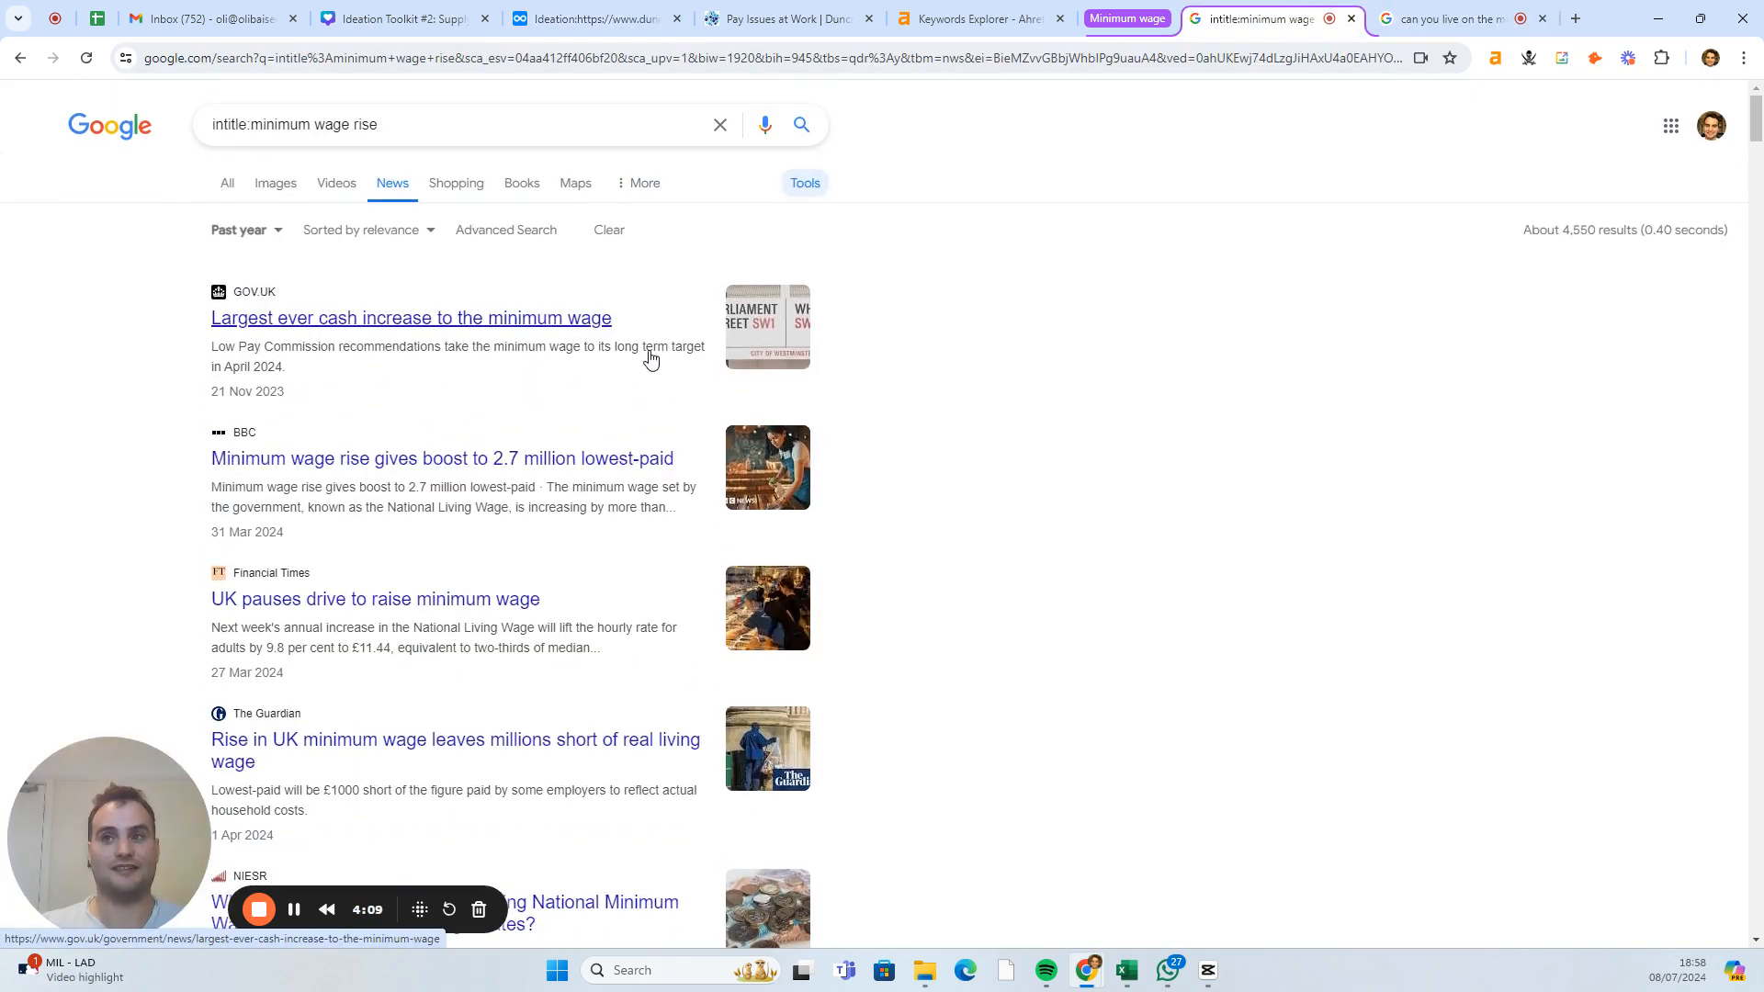
{"action": "left_click_drag", "start_coordinate": [404, 127], "coordinate": [257, 114]}
{"action": "type", "text": "liv"}
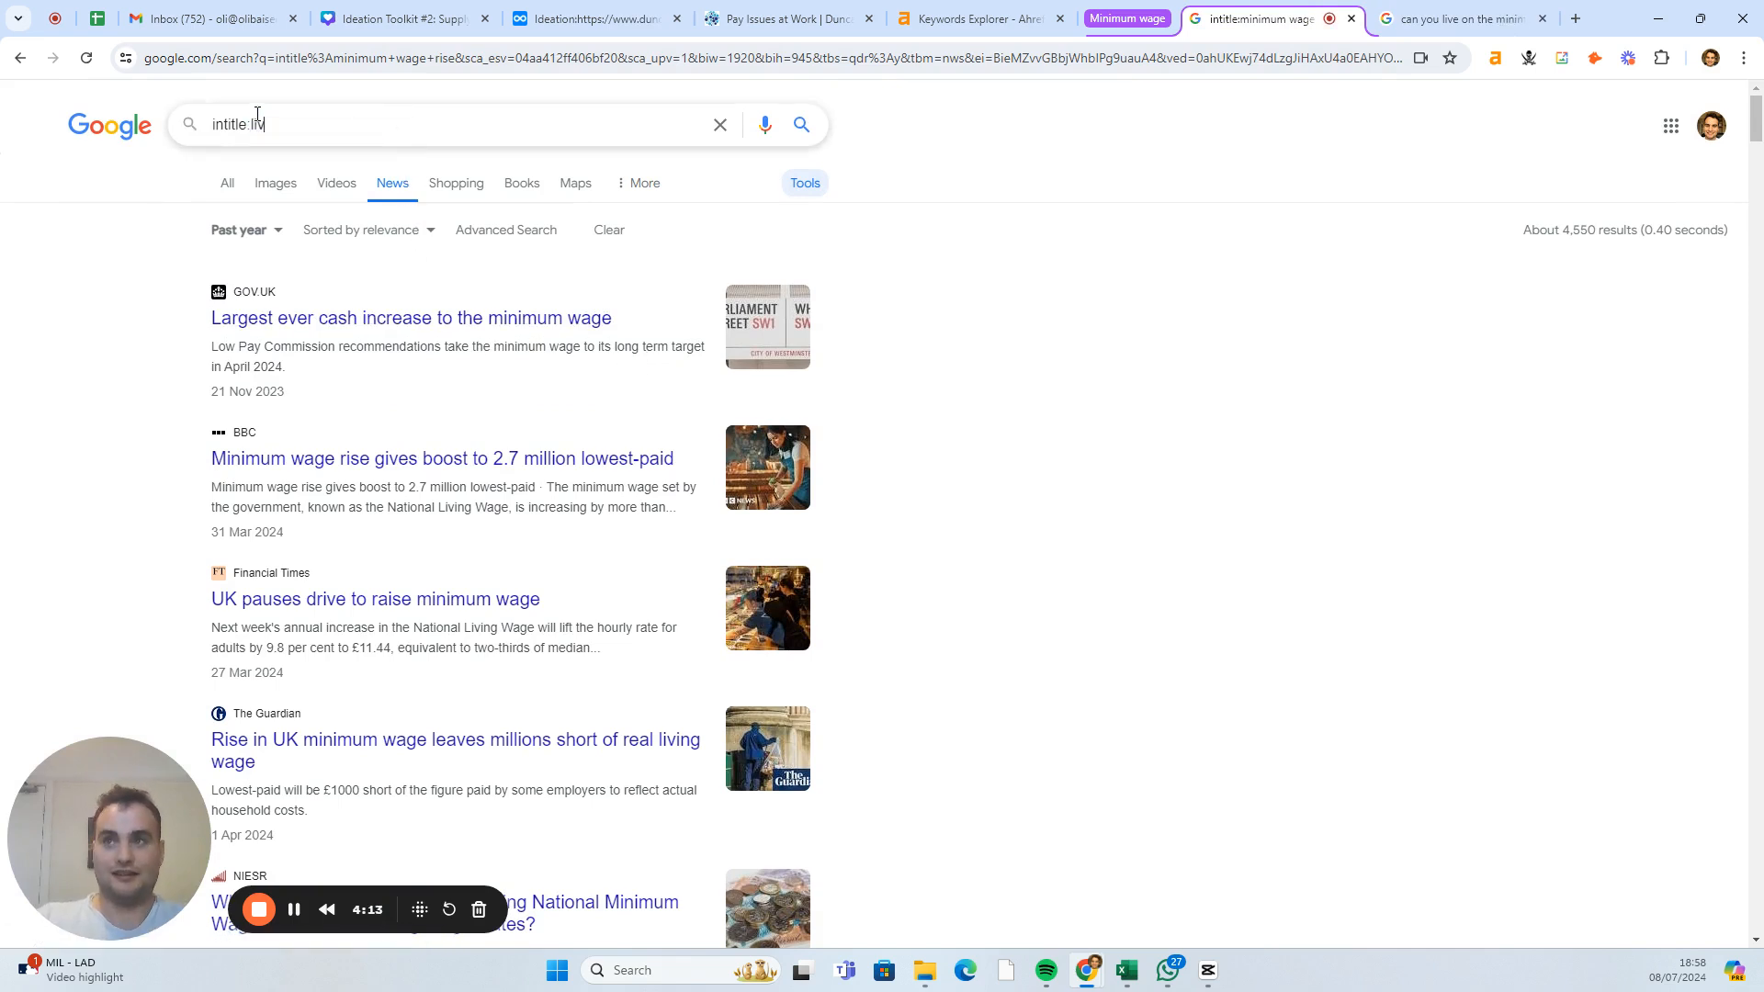
{"action": "type", "text": "e on m"}
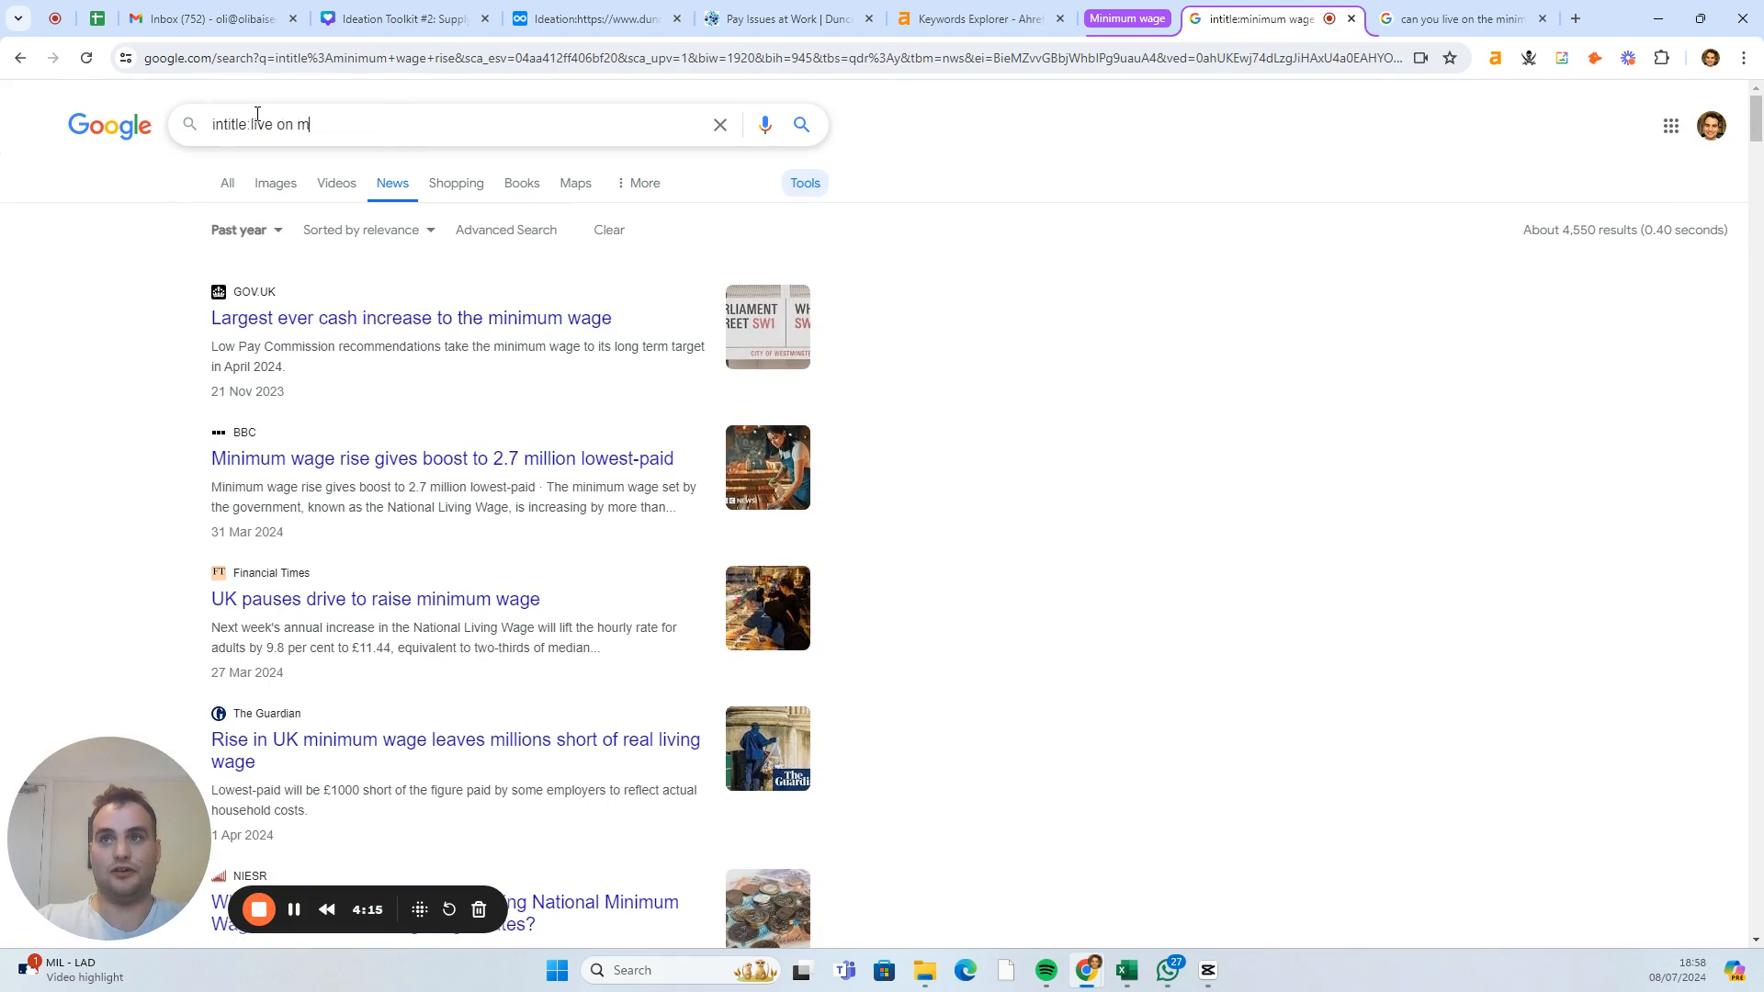
{"action": "type", "text": "inimum wage"}
{"action": "key", "text": "Return"}
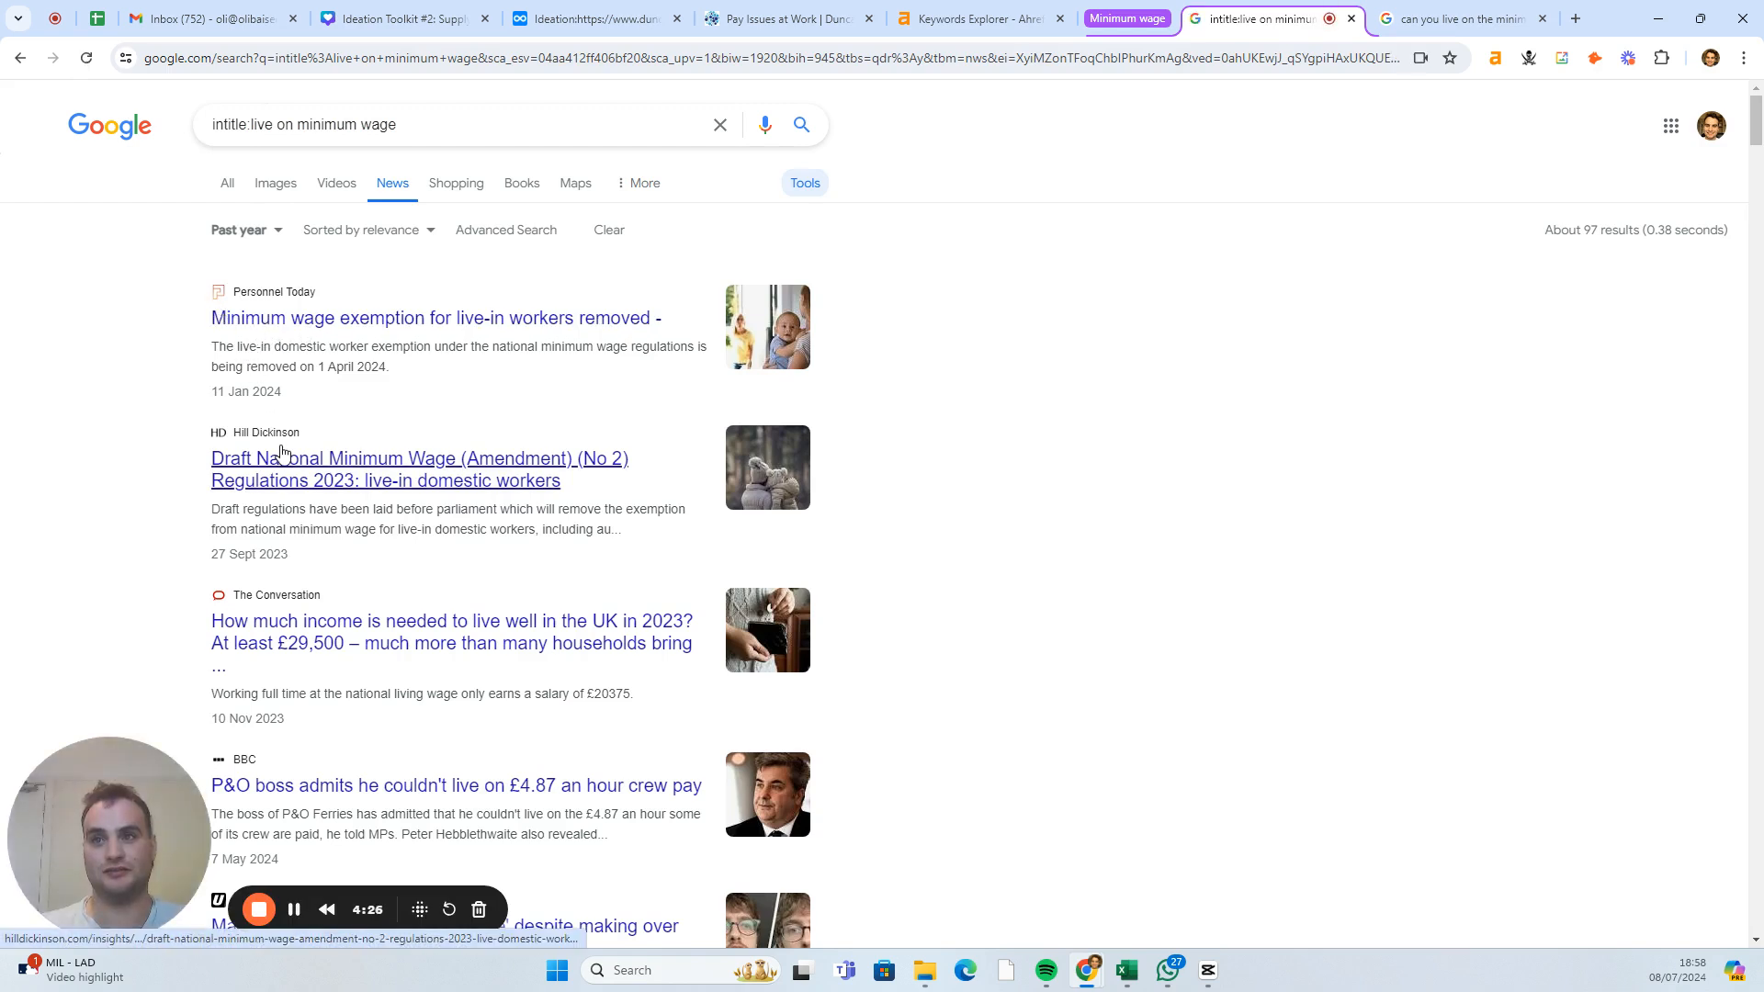
- Review the past-year headlines about living on the minimum wage, focusing on the BBC story about the P&O boss and crew pay
{"action": "scroll", "coordinate": [281, 450], "scroll_direction": "down", "scroll_amount": 2}
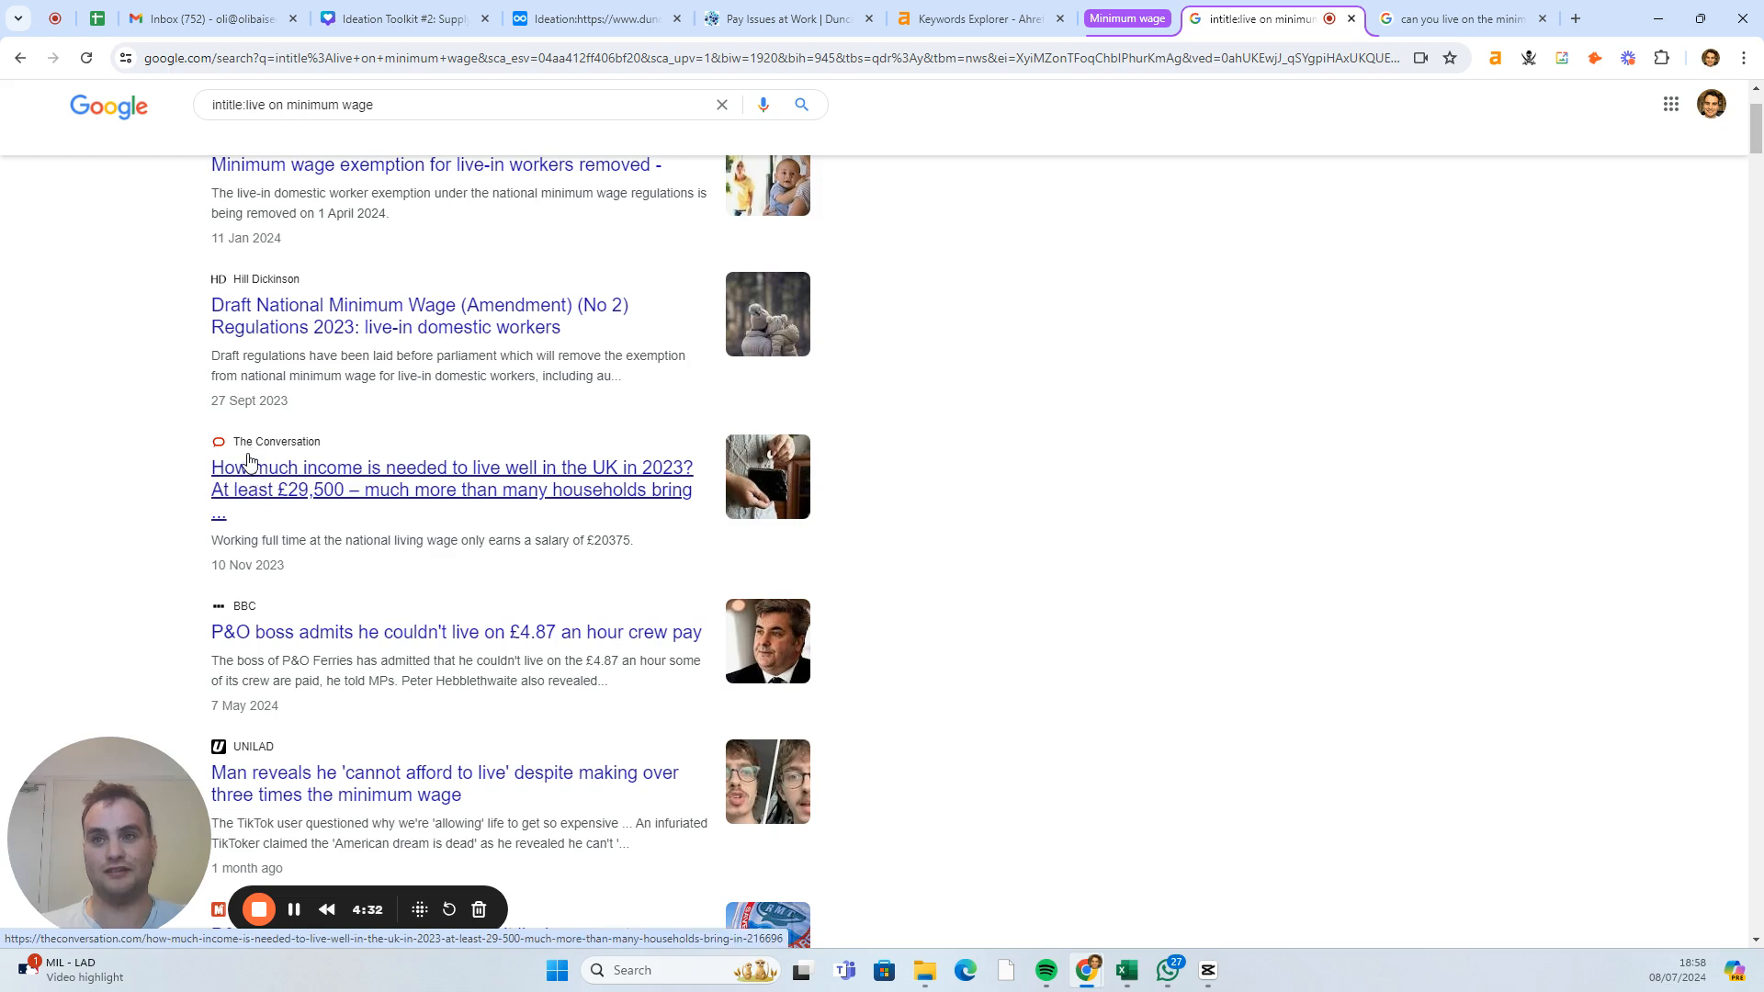
{"action": "scroll", "coordinate": [250, 459], "scroll_direction": "down", "scroll_amount": 2}
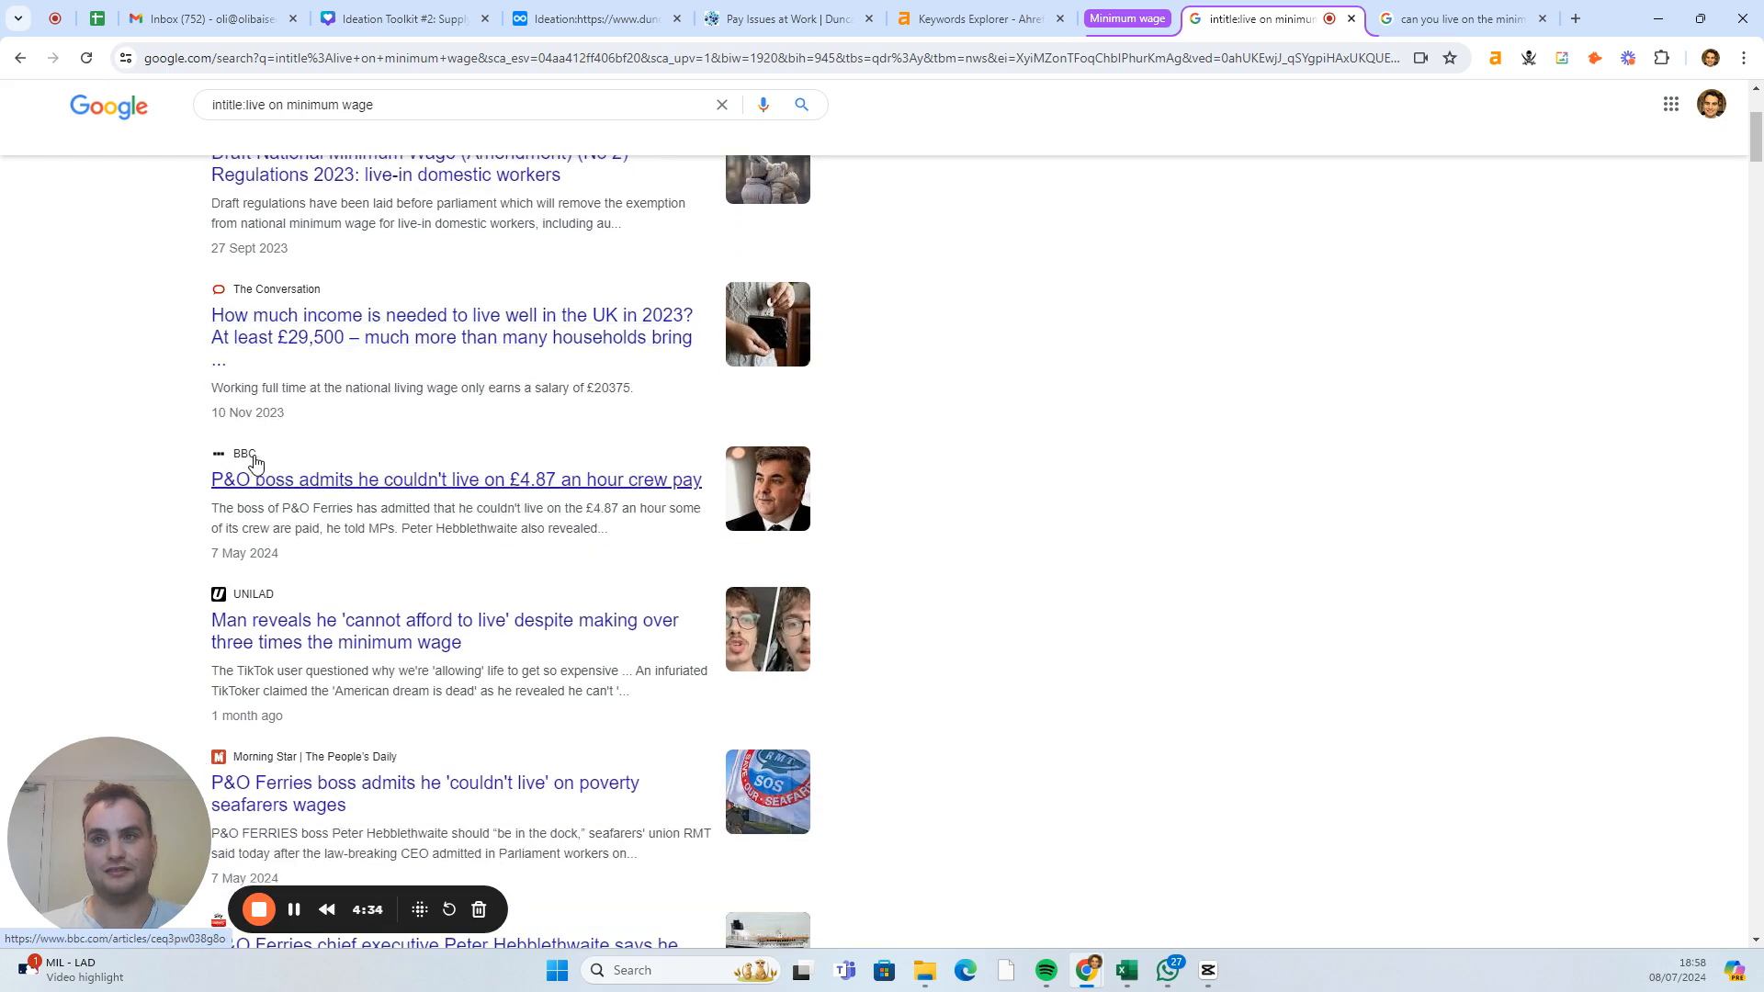
{"action": "left_click_drag", "start_coordinate": [193, 489], "coordinate": [703, 487]}
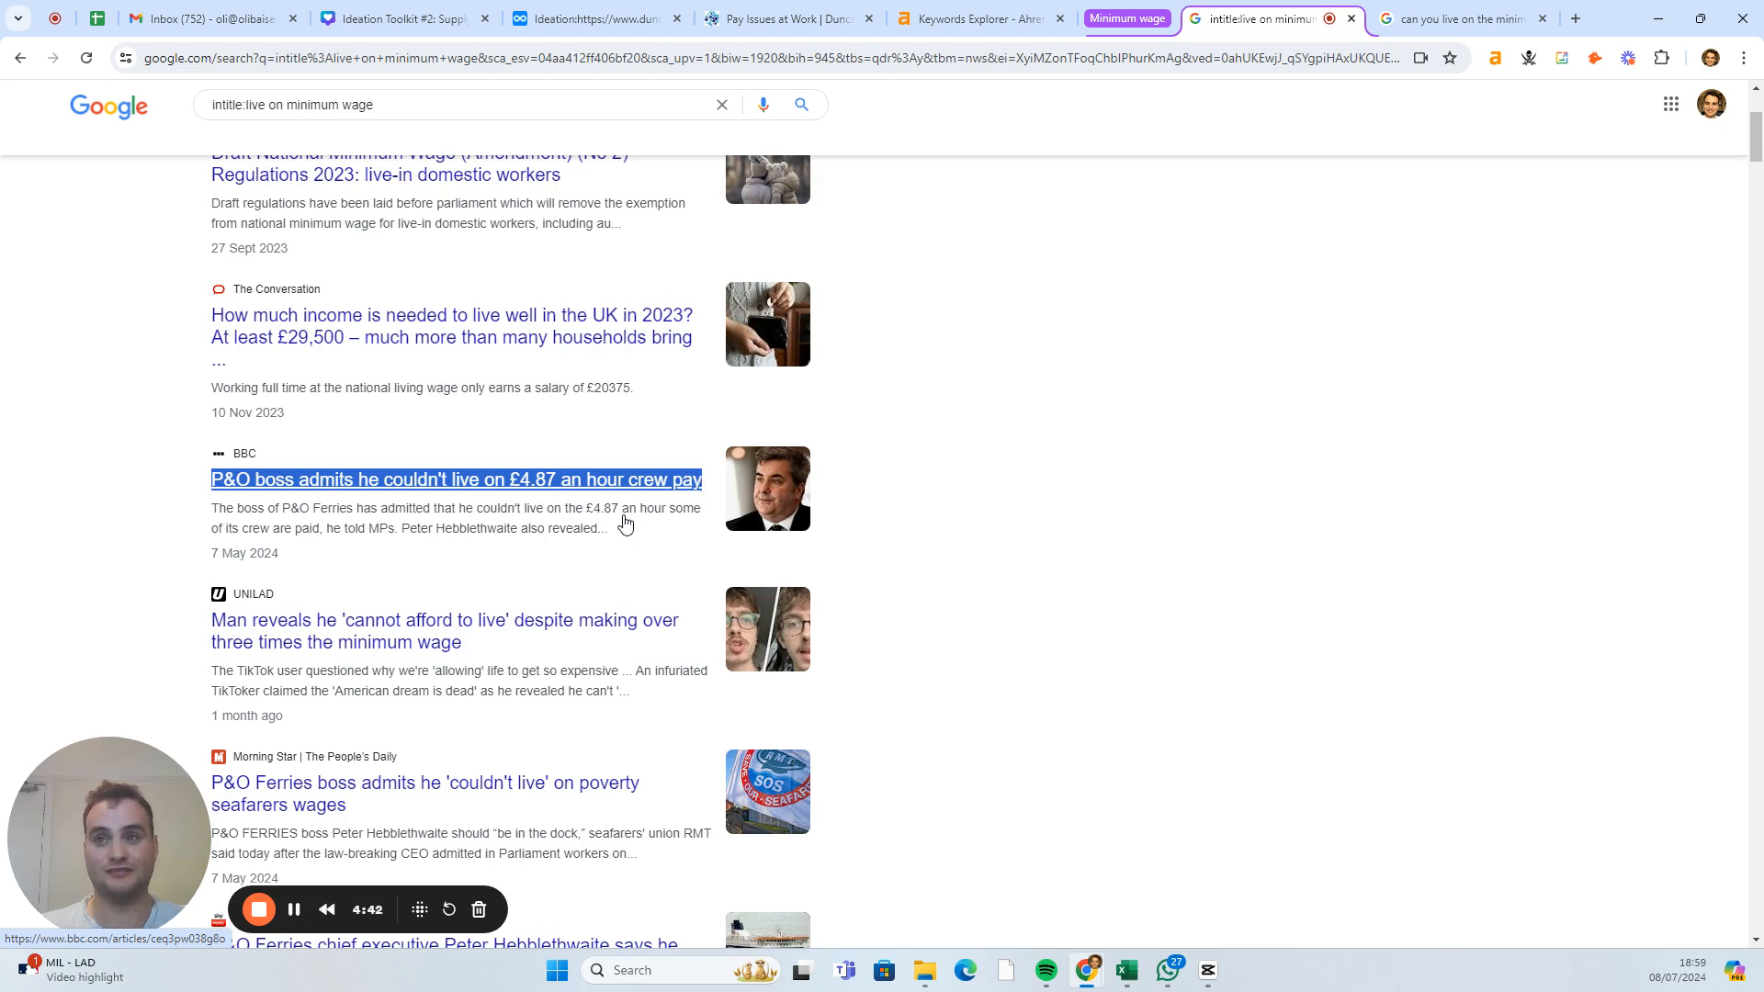
{"action": "scroll", "coordinate": [453, 609], "scroll_direction": "down", "scroll_amount": 2}
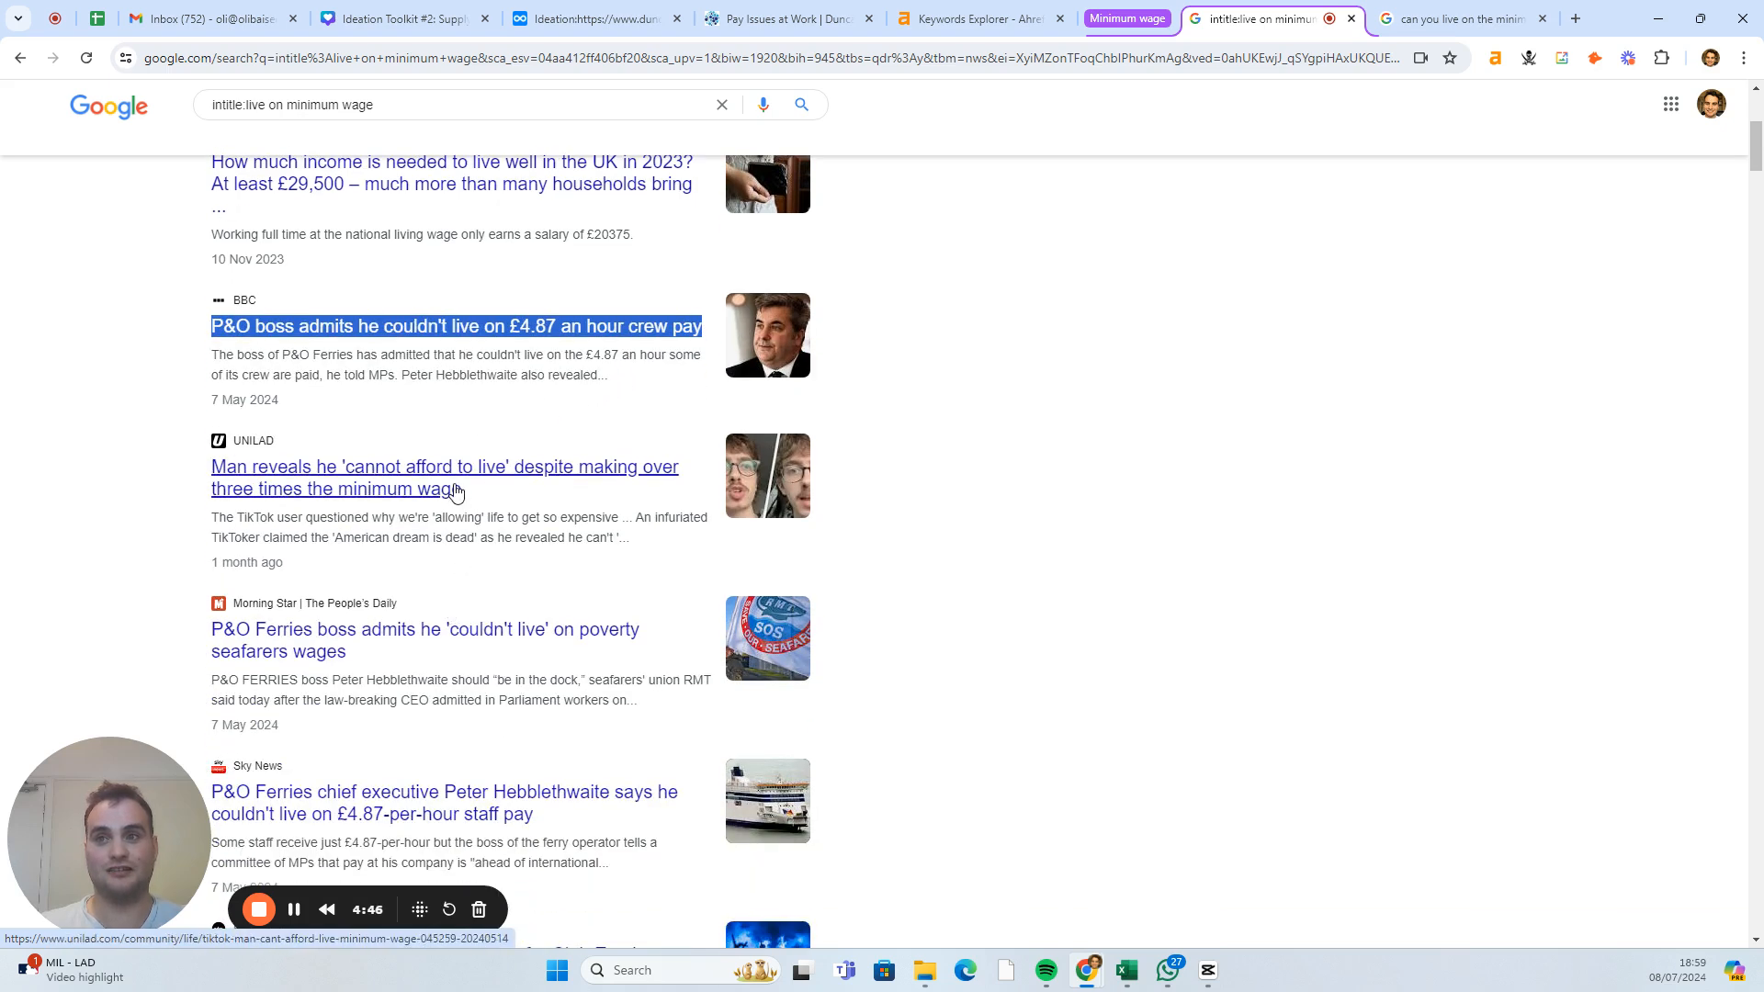
{"action": "scroll", "coordinate": [457, 496], "scroll_direction": "up", "scroll_amount": 4}
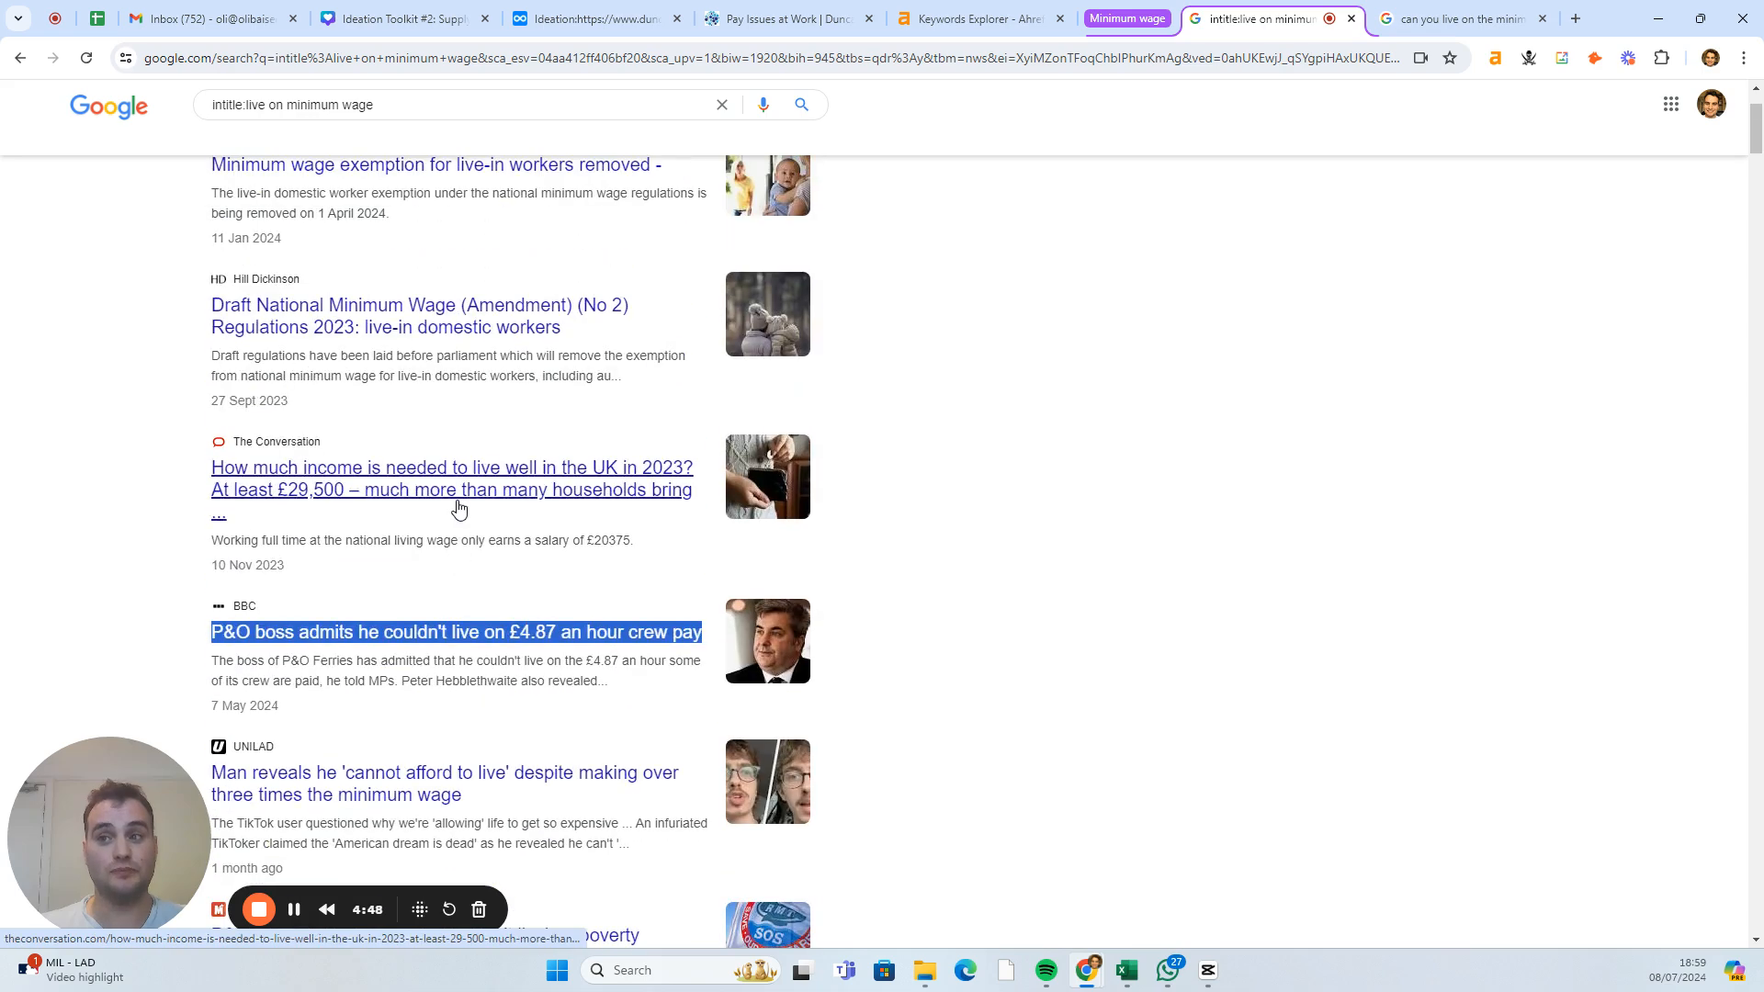
{"action": "scroll", "coordinate": [457, 506], "scroll_direction": "up", "scroll_amount": 2}
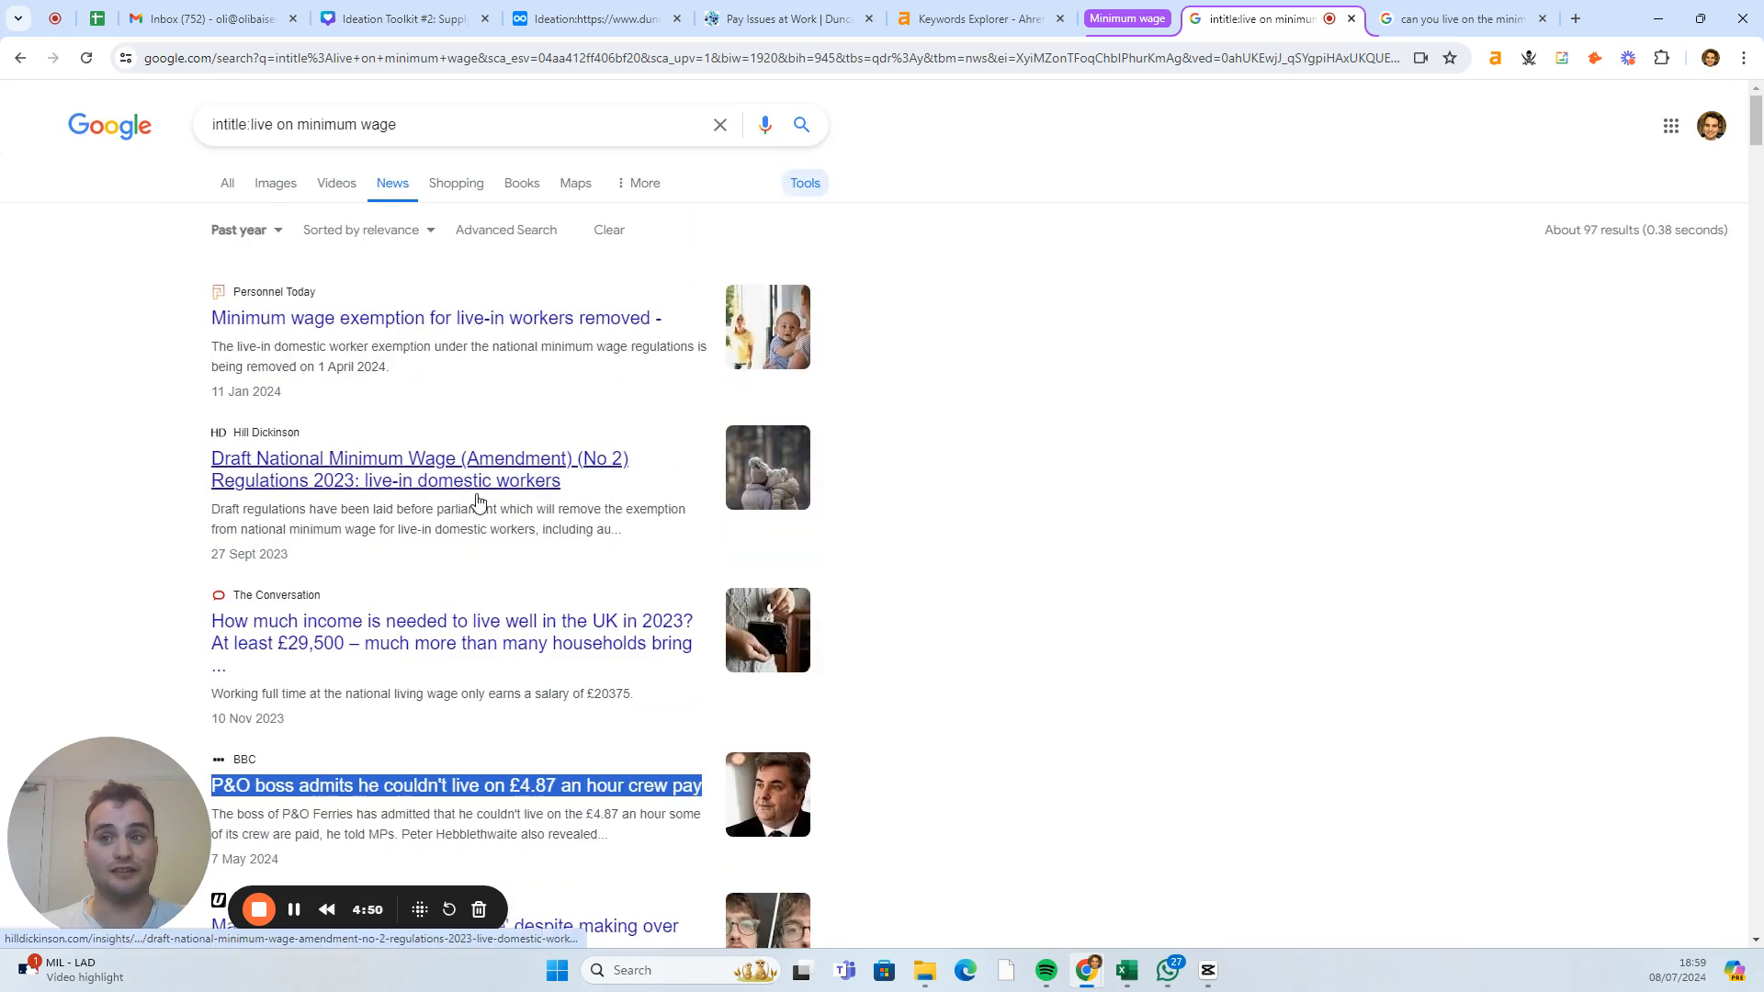
{"action": "scroll", "coordinate": [477, 500], "scroll_direction": "down", "scroll_amount": 4}
{"action": "left_click", "coordinate": [144, 583]}
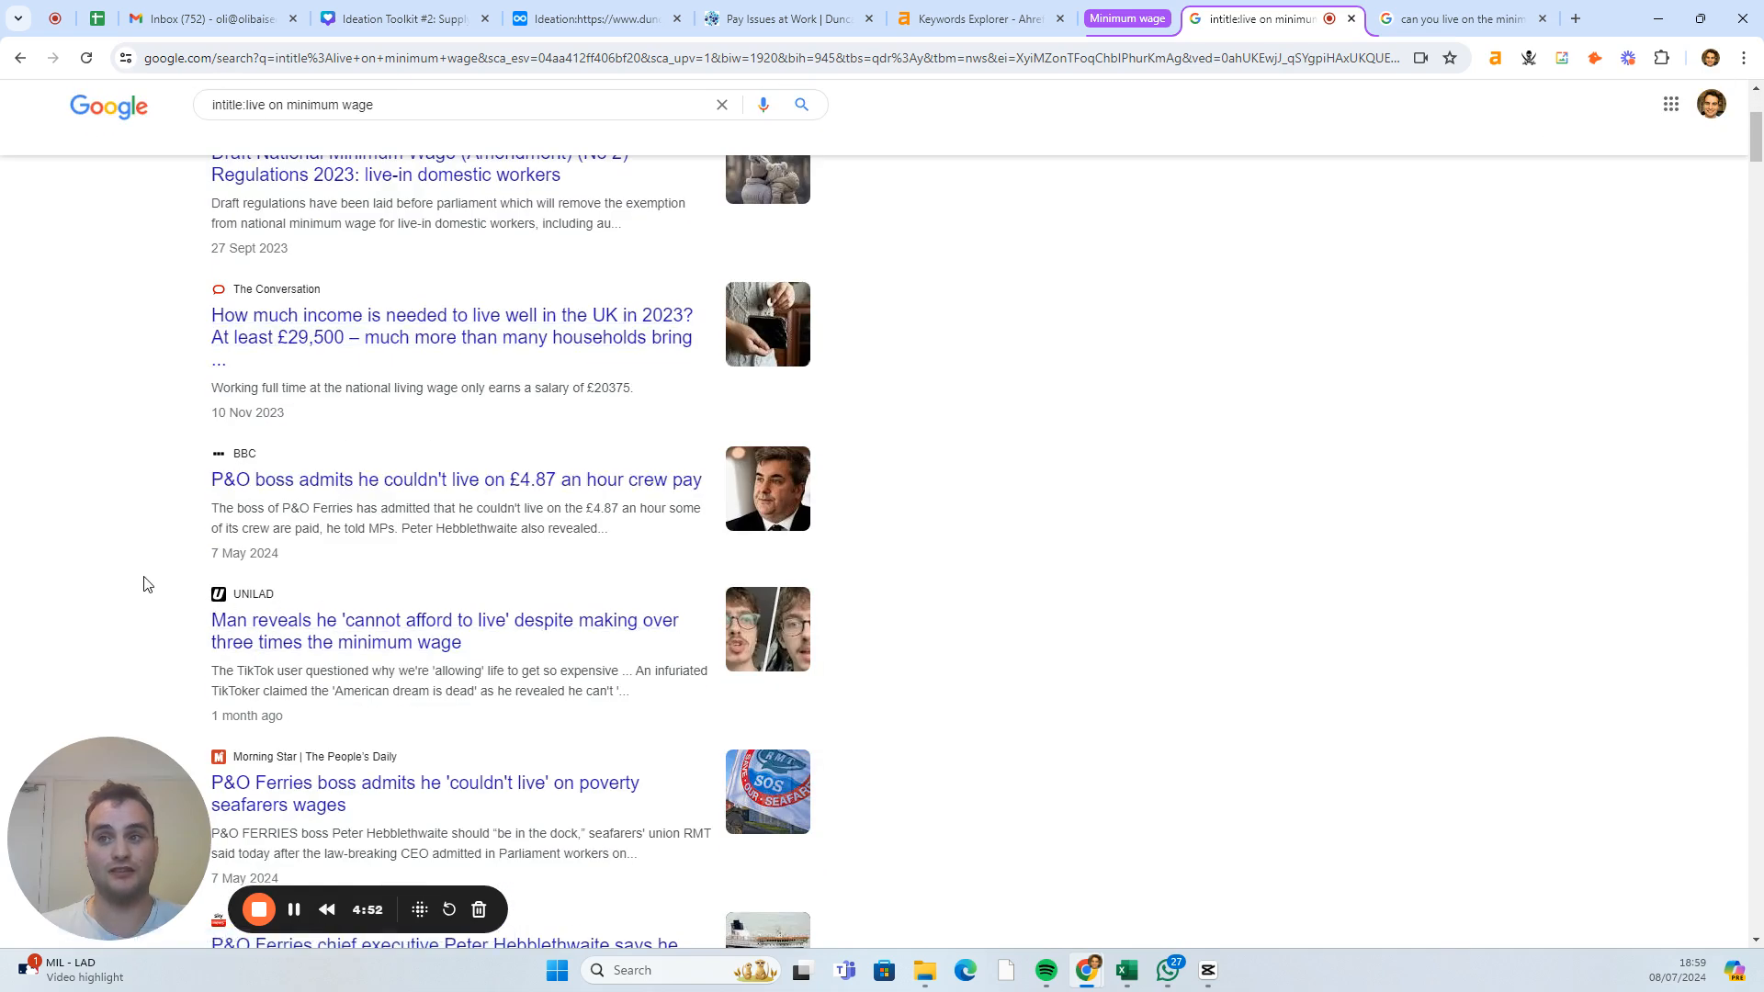
{"action": "scroll", "coordinate": [147, 579], "scroll_direction": "up", "scroll_amount": 4}
- Limit the news results to the past month and scan the first headlines
{"action": "left_click", "coordinate": [239, 230]}
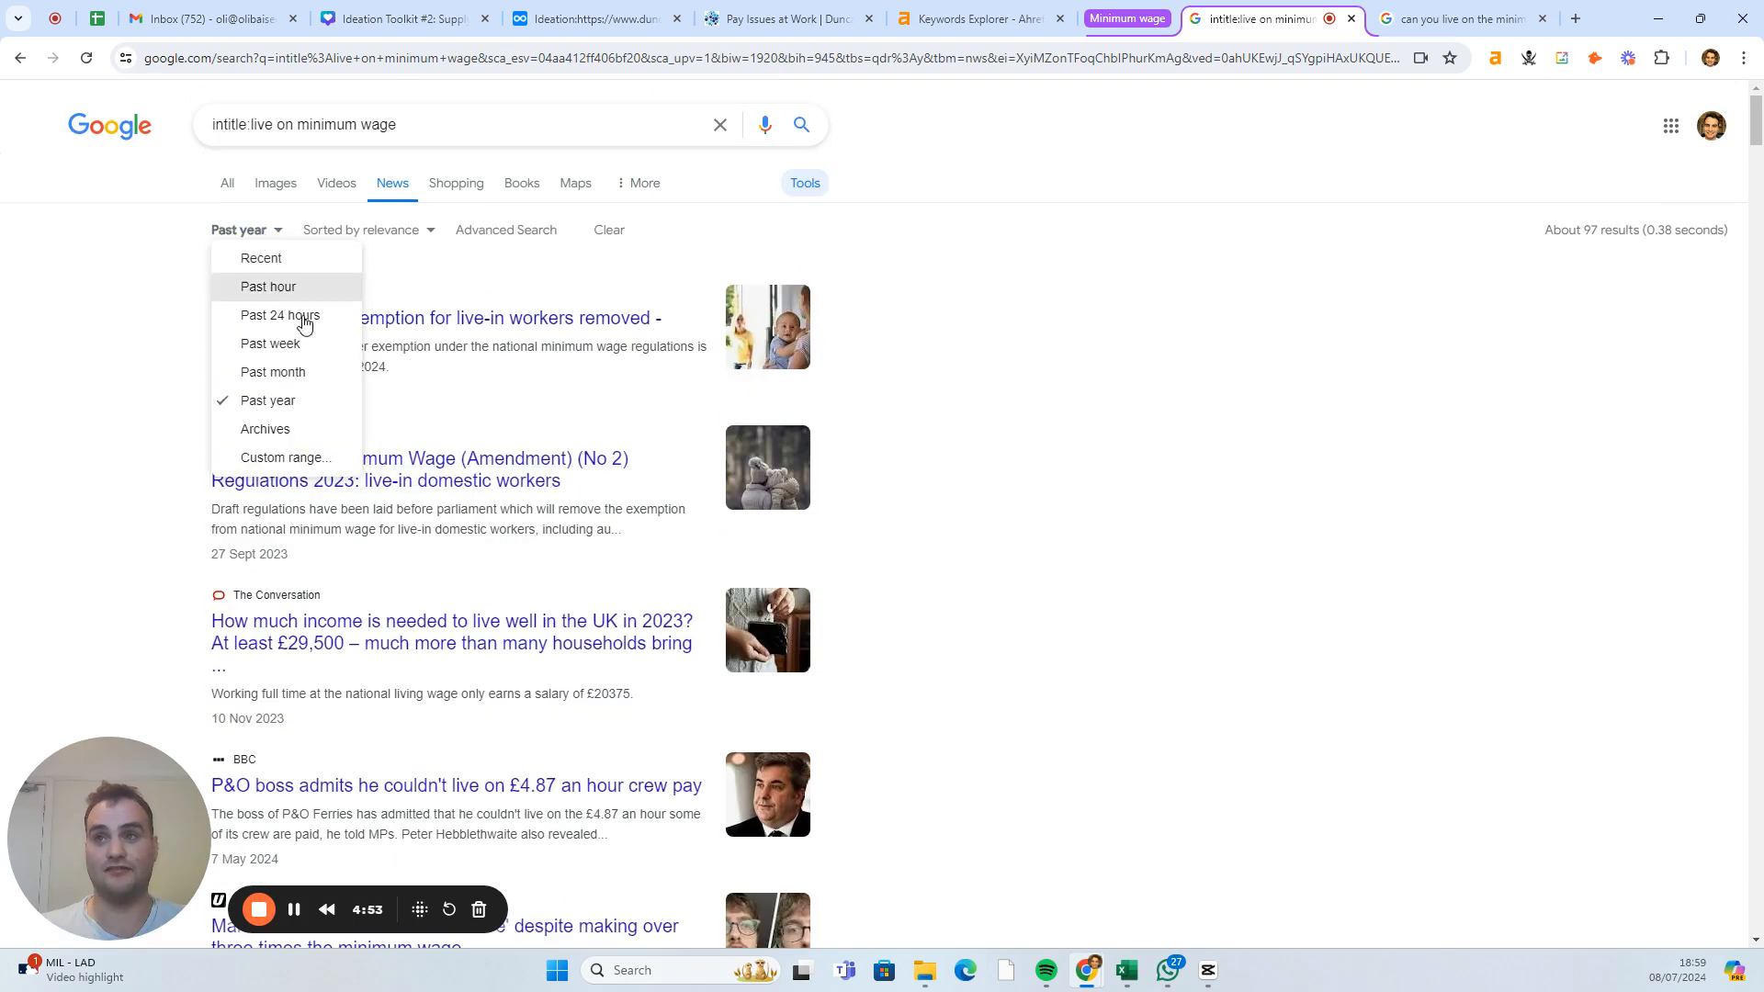
{"action": "left_click", "coordinate": [303, 371]}
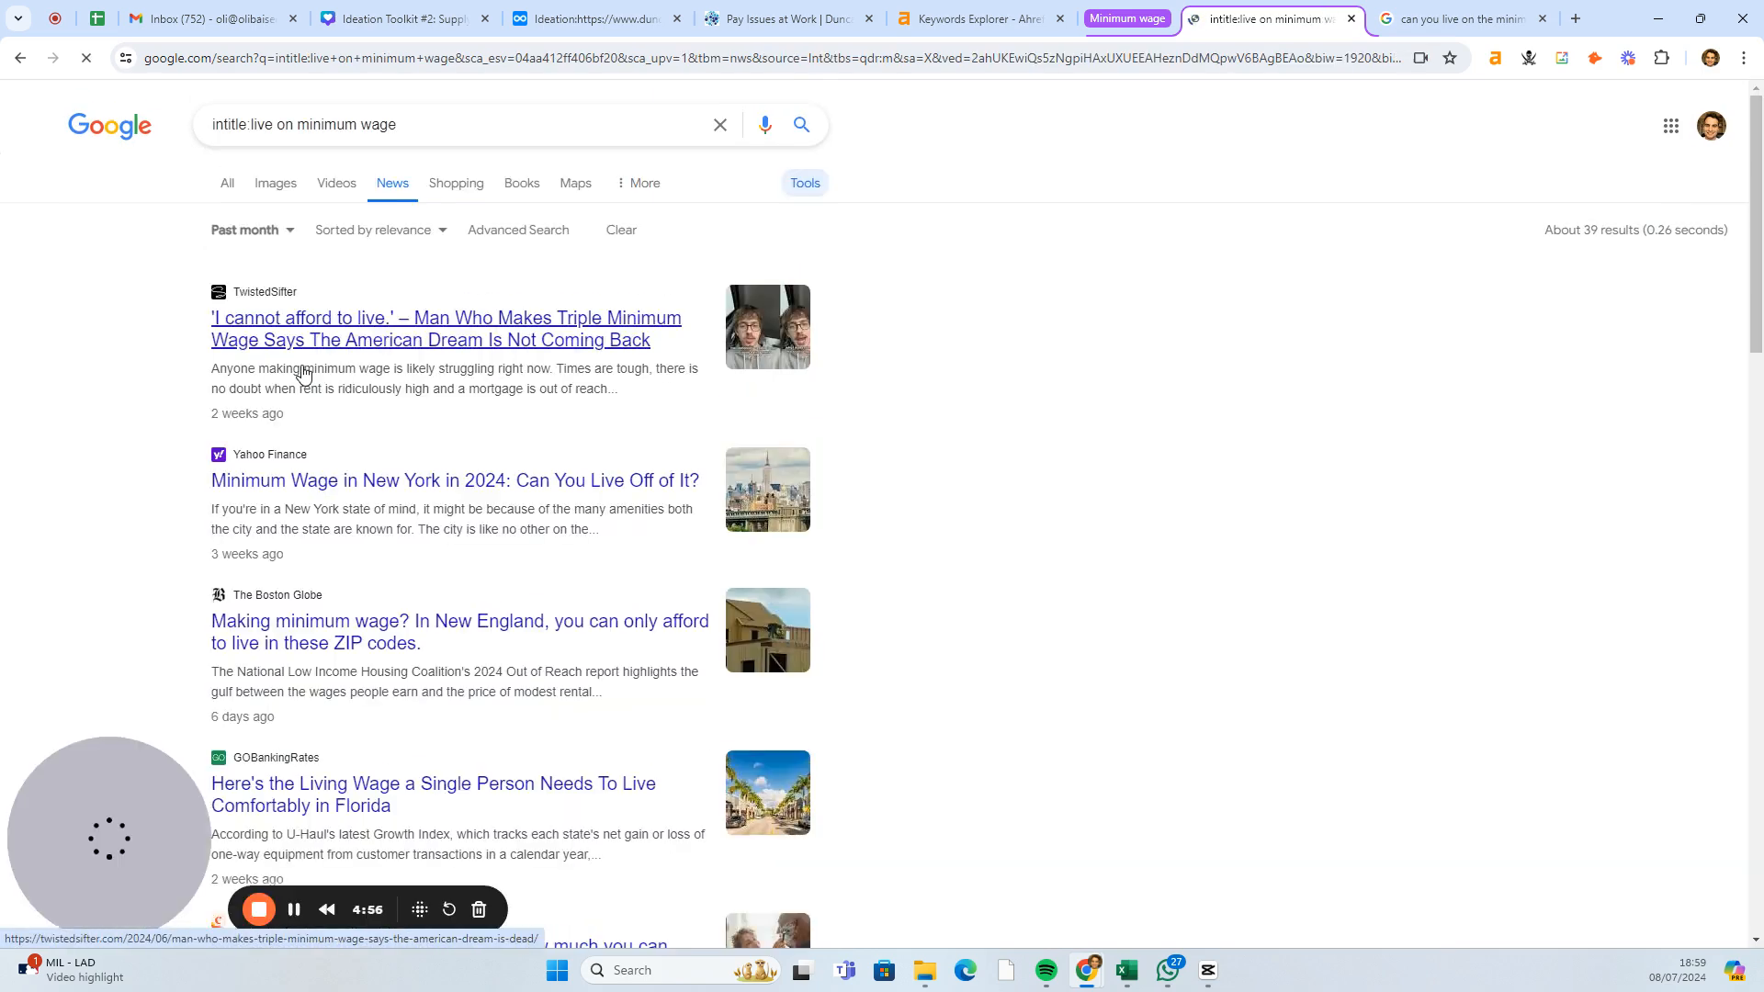
{"action": "scroll", "coordinate": [342, 336], "scroll_direction": "down", "scroll_amount": 2}
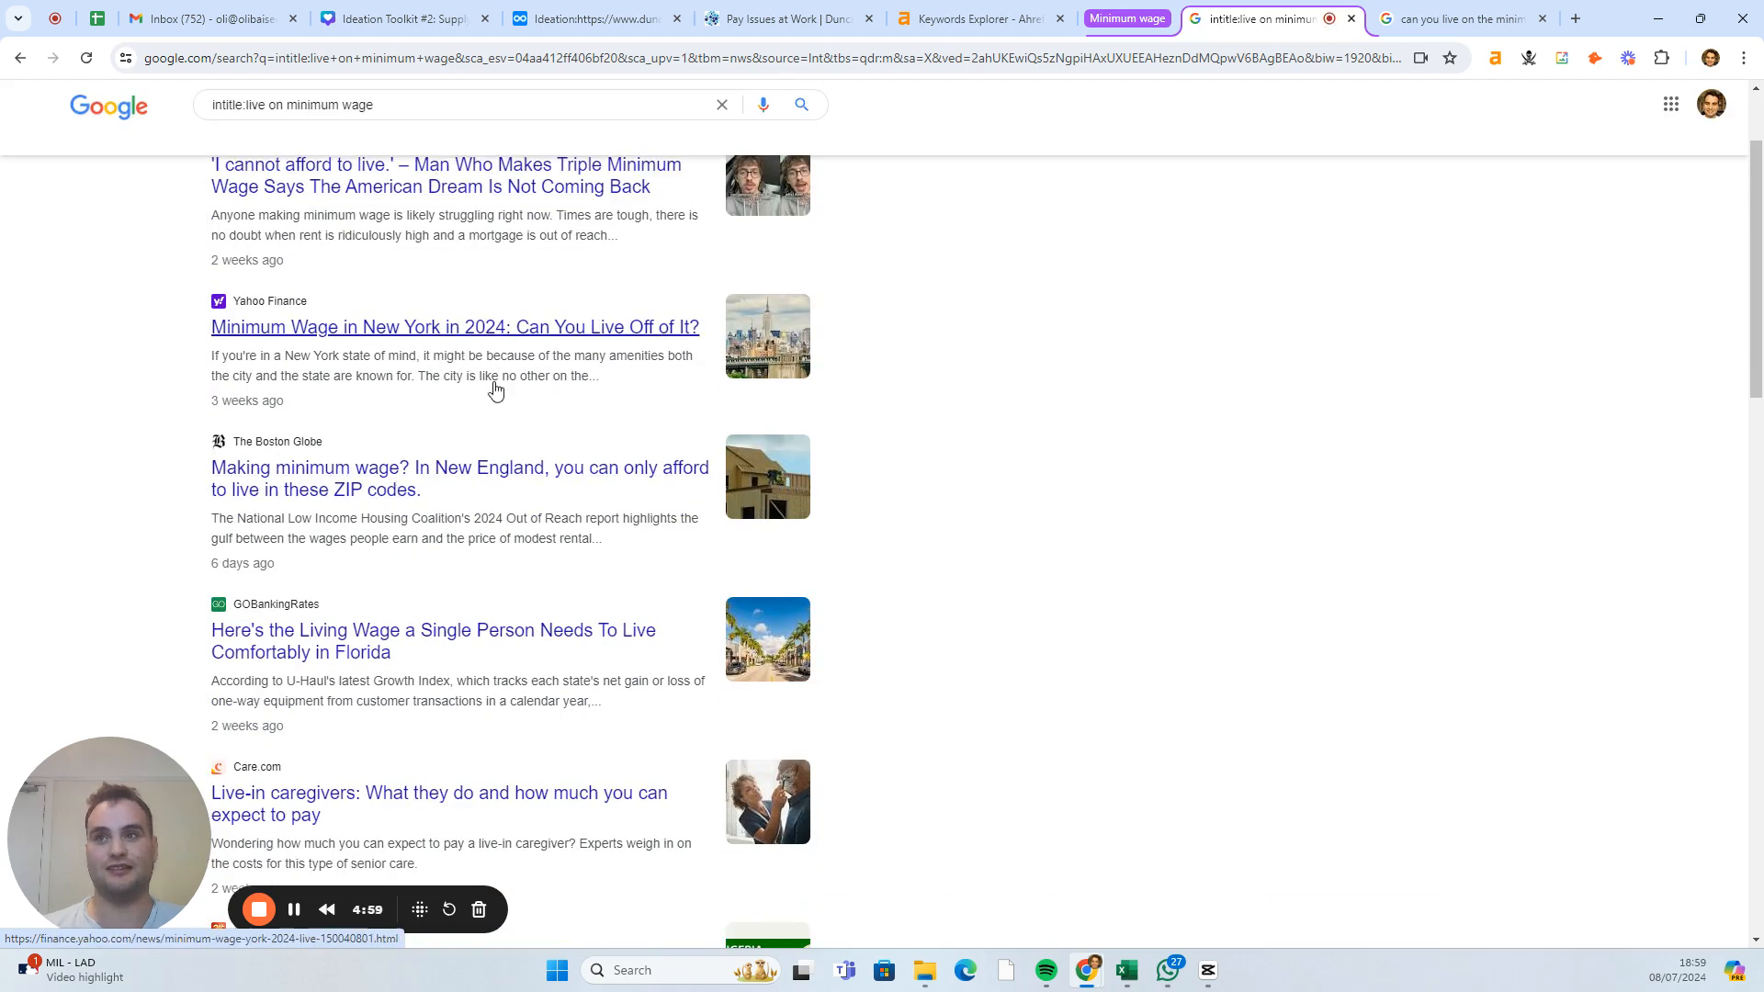
{"action": "scroll", "coordinate": [495, 390], "scroll_direction": "up", "scroll_amount": 2}
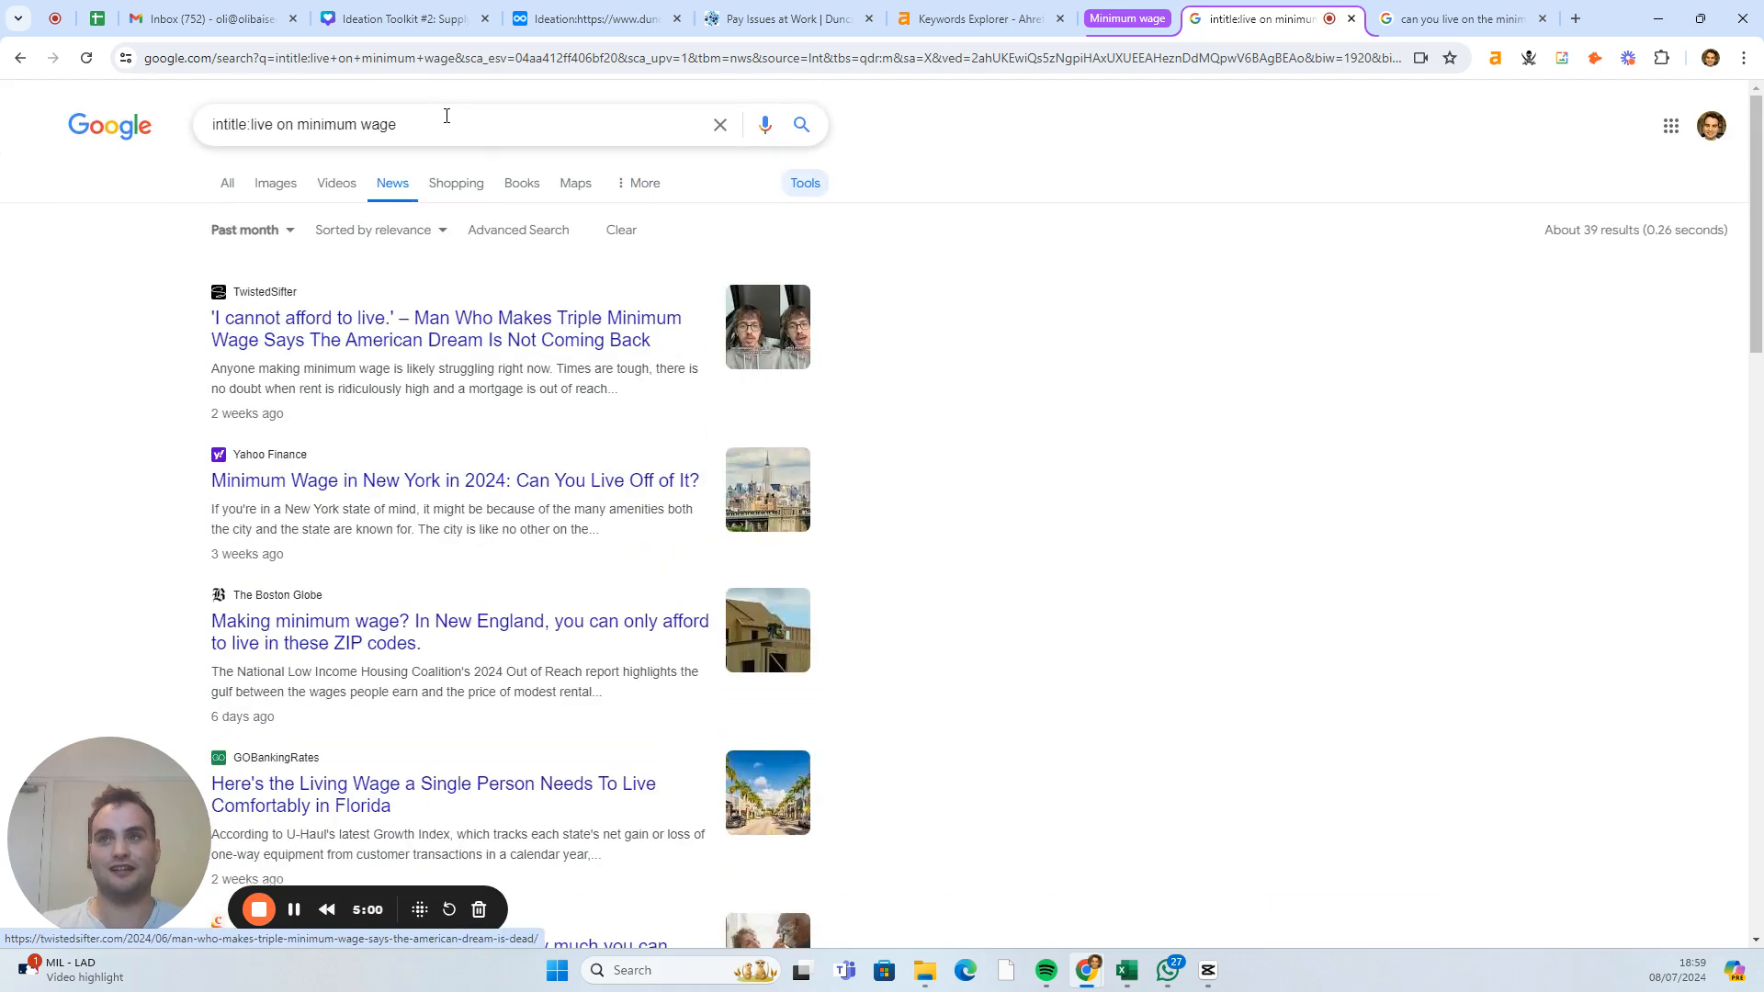
- Try to narrow the past-month news search to British coverage by adding "uk" before the intitle query
{"action": "left_click", "coordinate": [216, 126]}
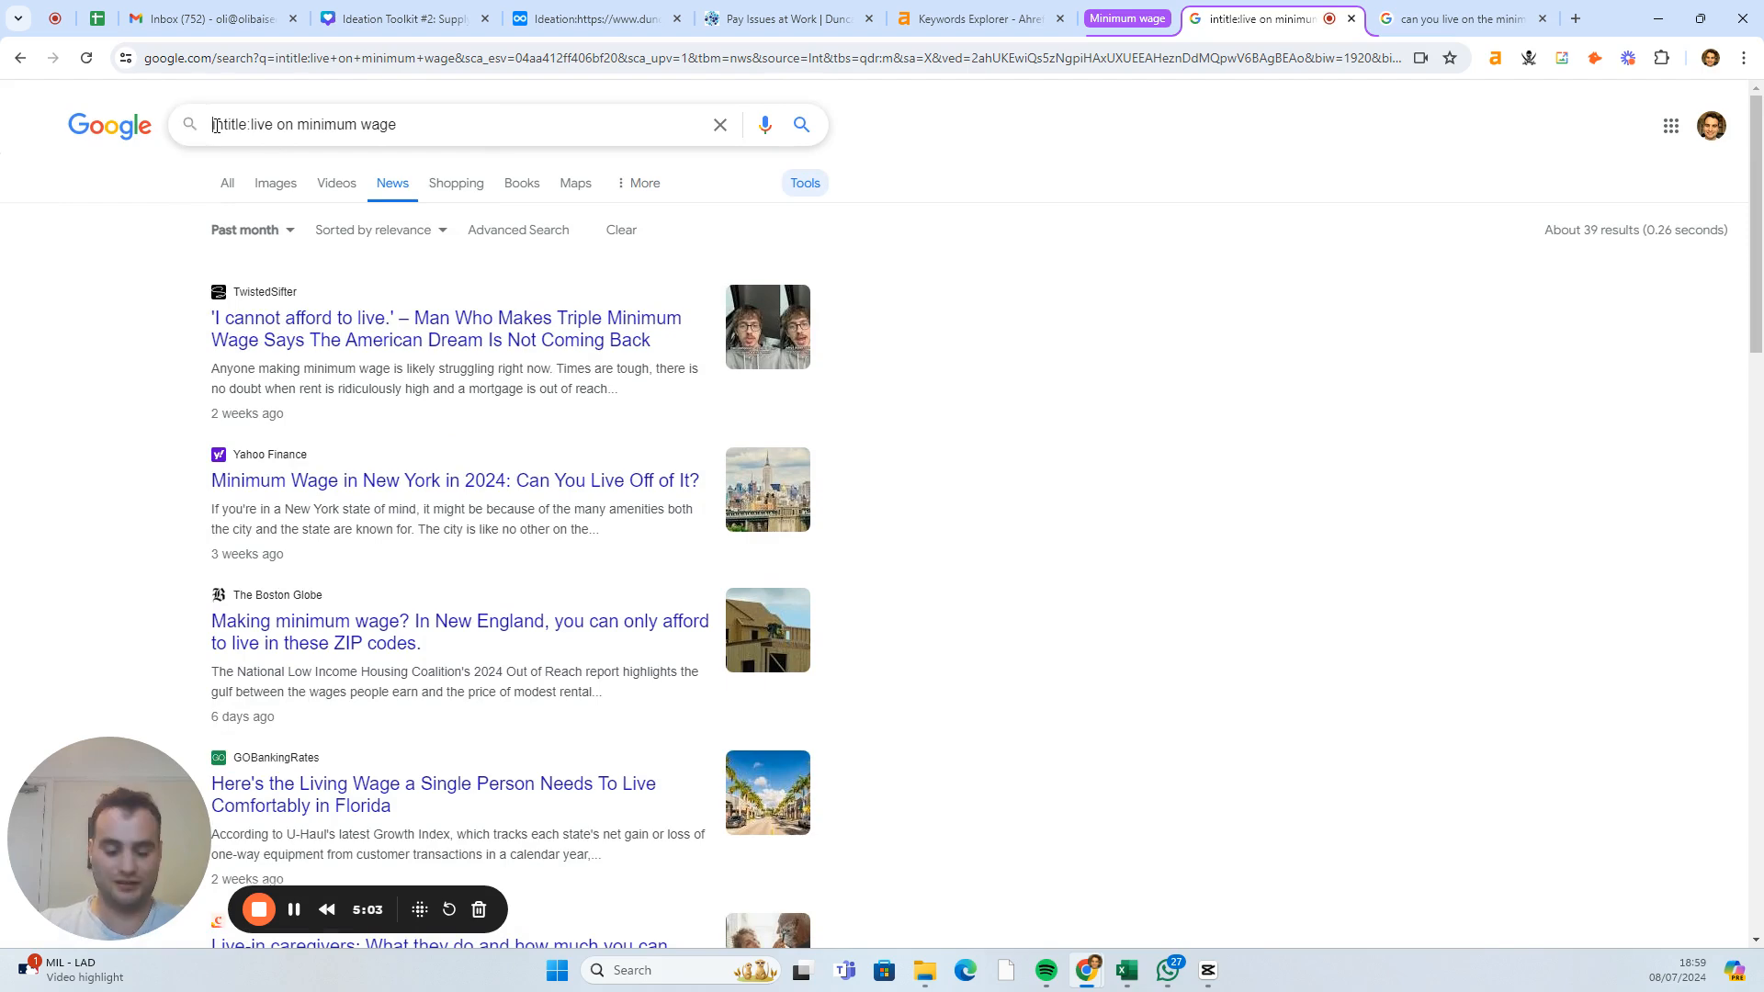
{"action": "type", "text": "uk"}
{"action": "key", "text": "Return"}
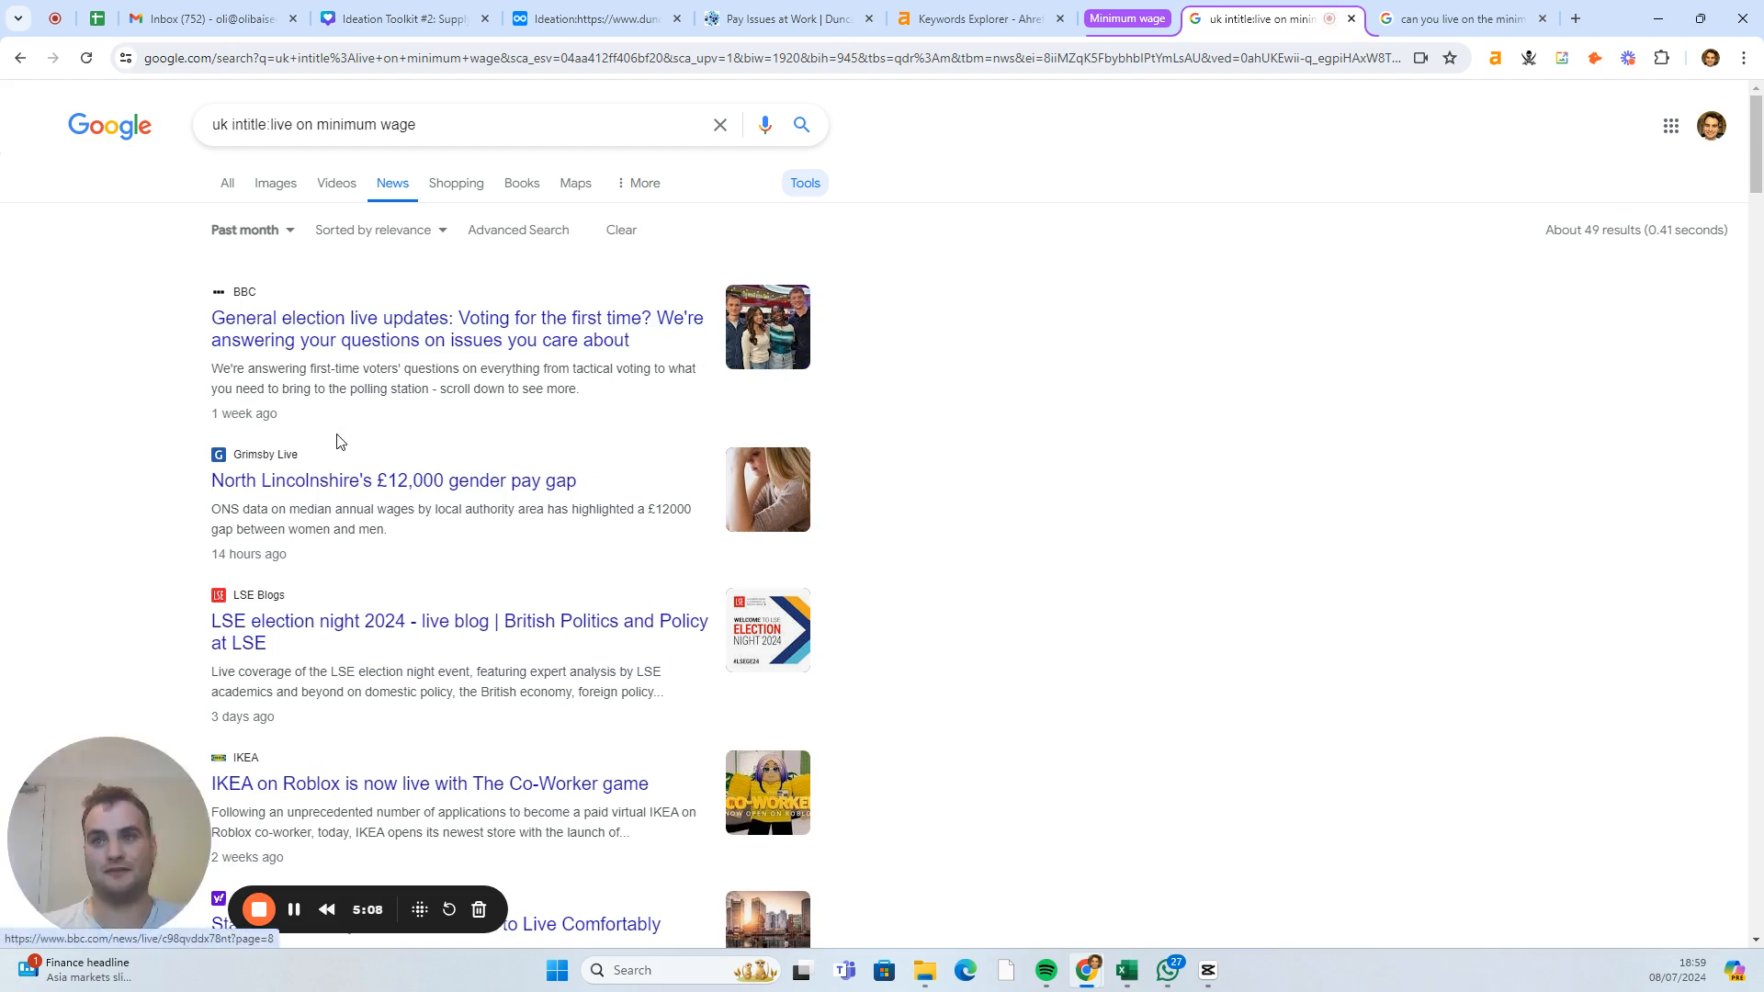
{"action": "scroll", "coordinate": [232, 288], "scroll_direction": "down", "scroll_amount": 2}
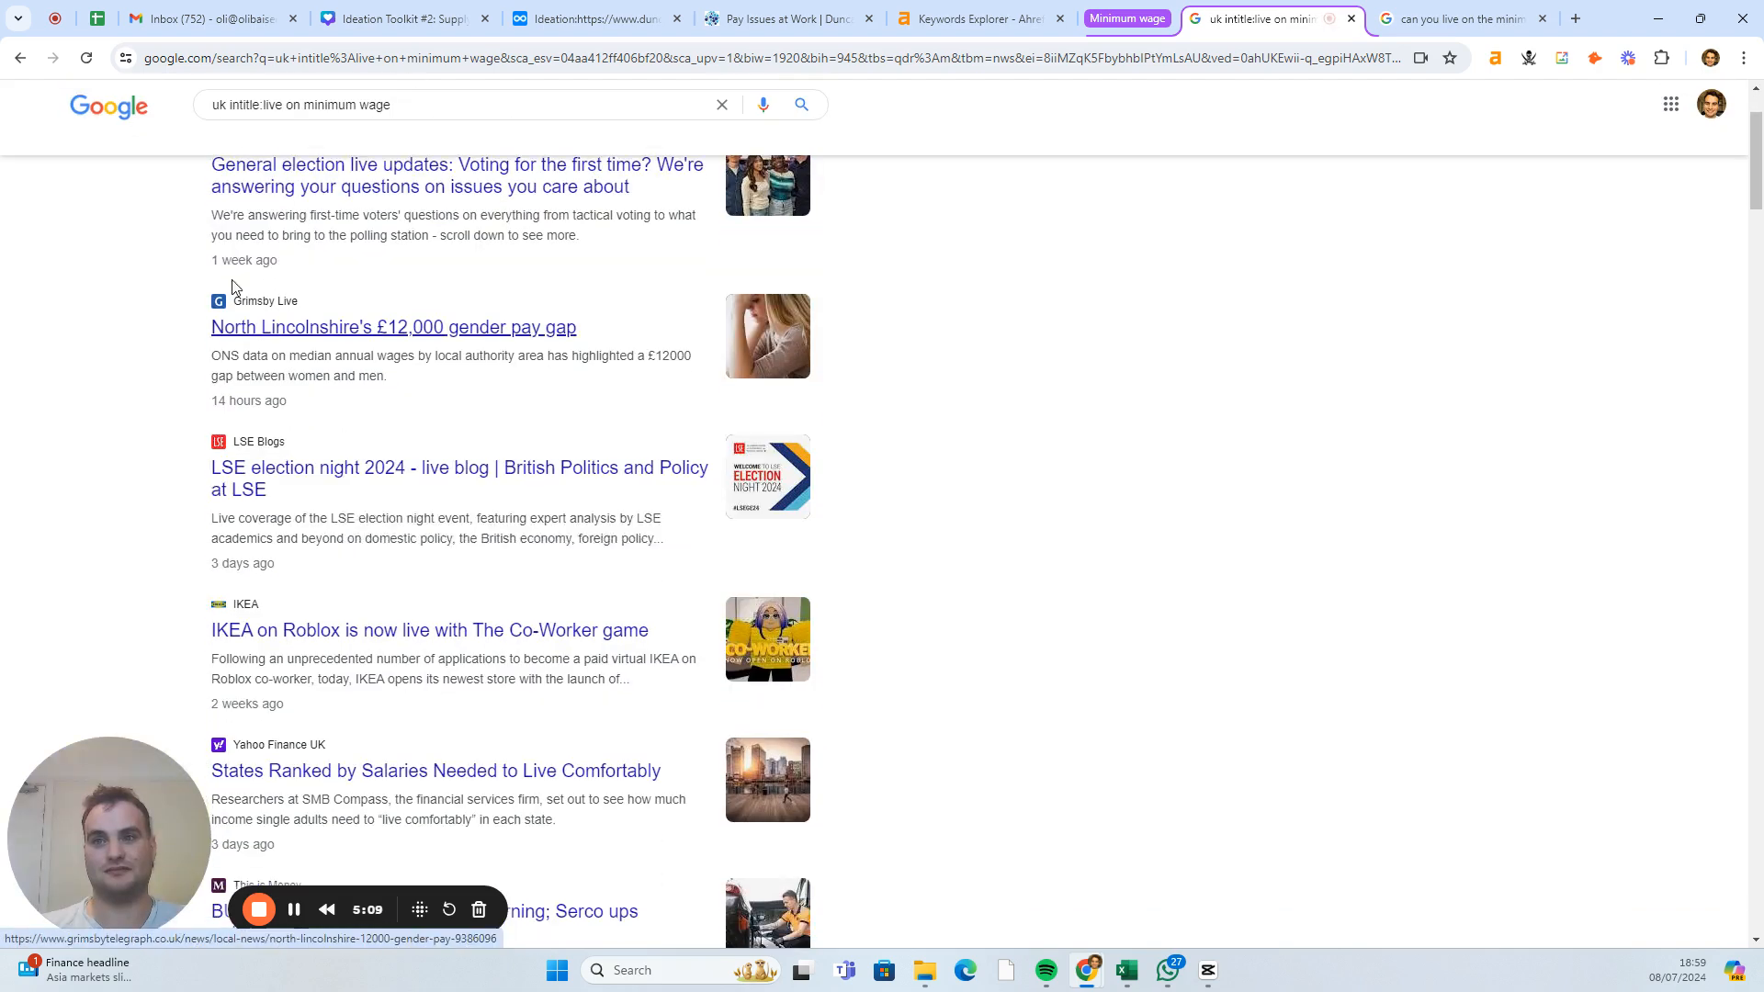
- Remove "uk" from the query, rerun the search and skim the whole page of past-month headlines
{"action": "left_click", "coordinate": [230, 105]}
{"action": "key", "text": "BackSpace"}
{"action": "key", "text": "BackSpace"}
{"action": "key", "text": "BackSpace"}
{"action": "key", "text": "Return"}
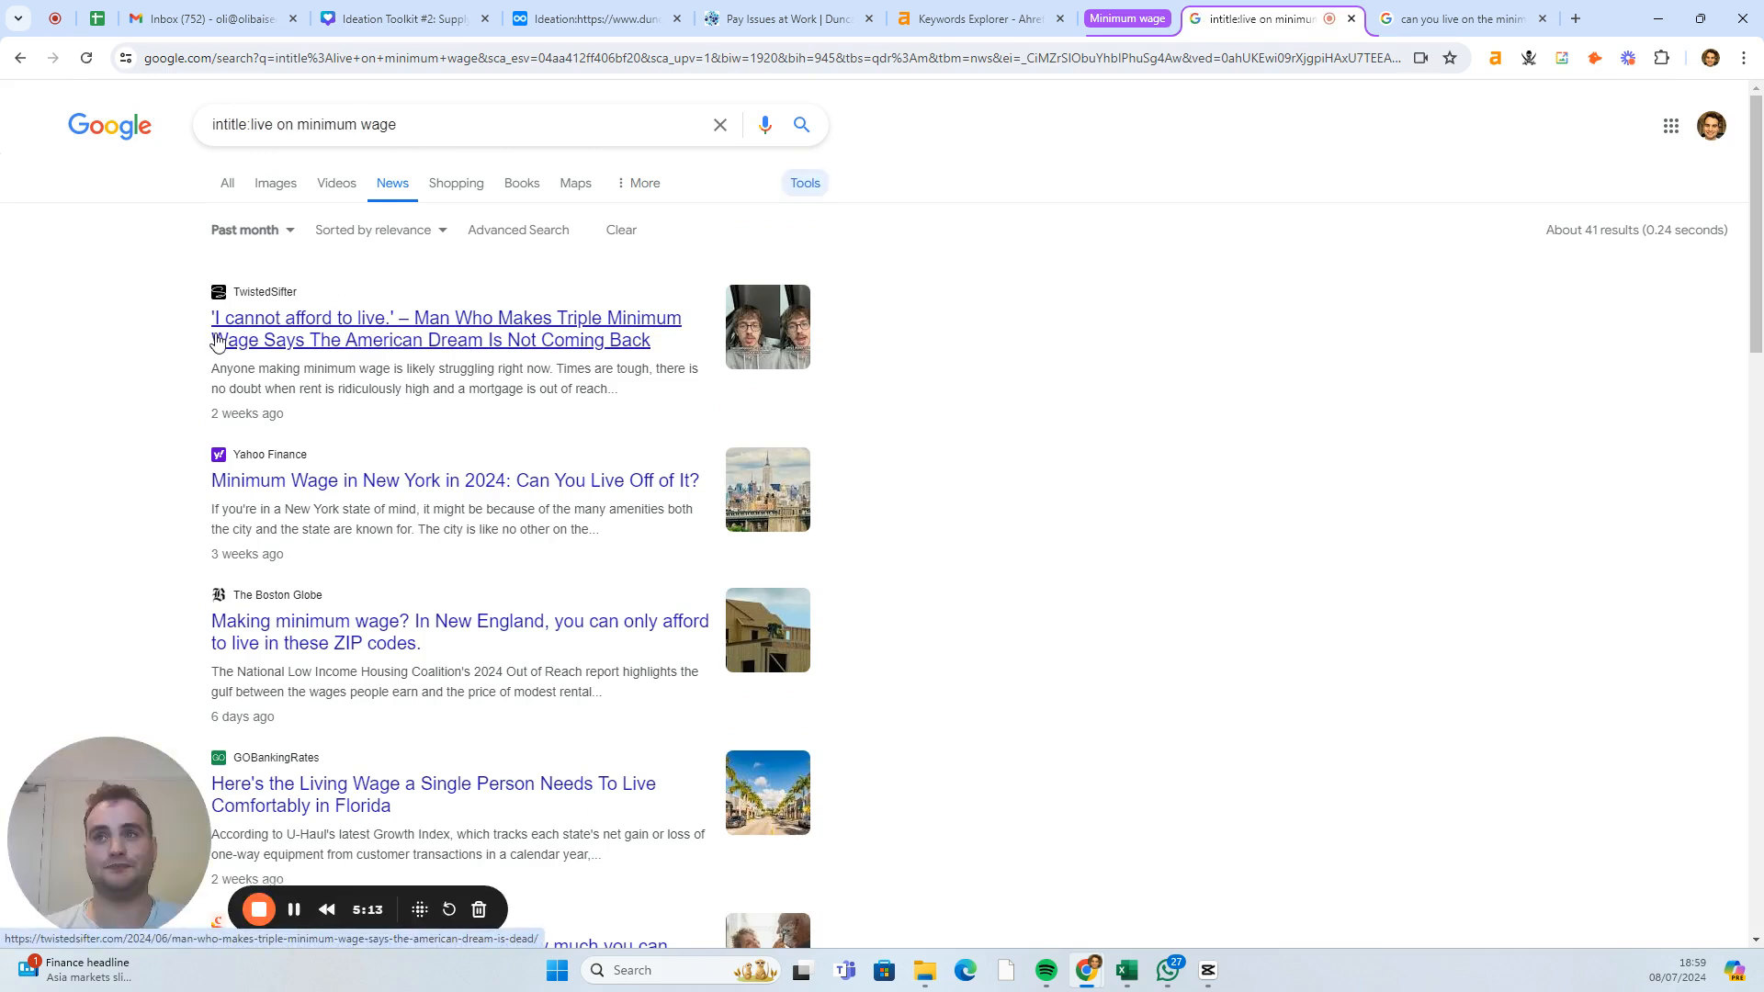
{"action": "scroll", "coordinate": [294, 344], "scroll_direction": "down", "scroll_amount": 2}
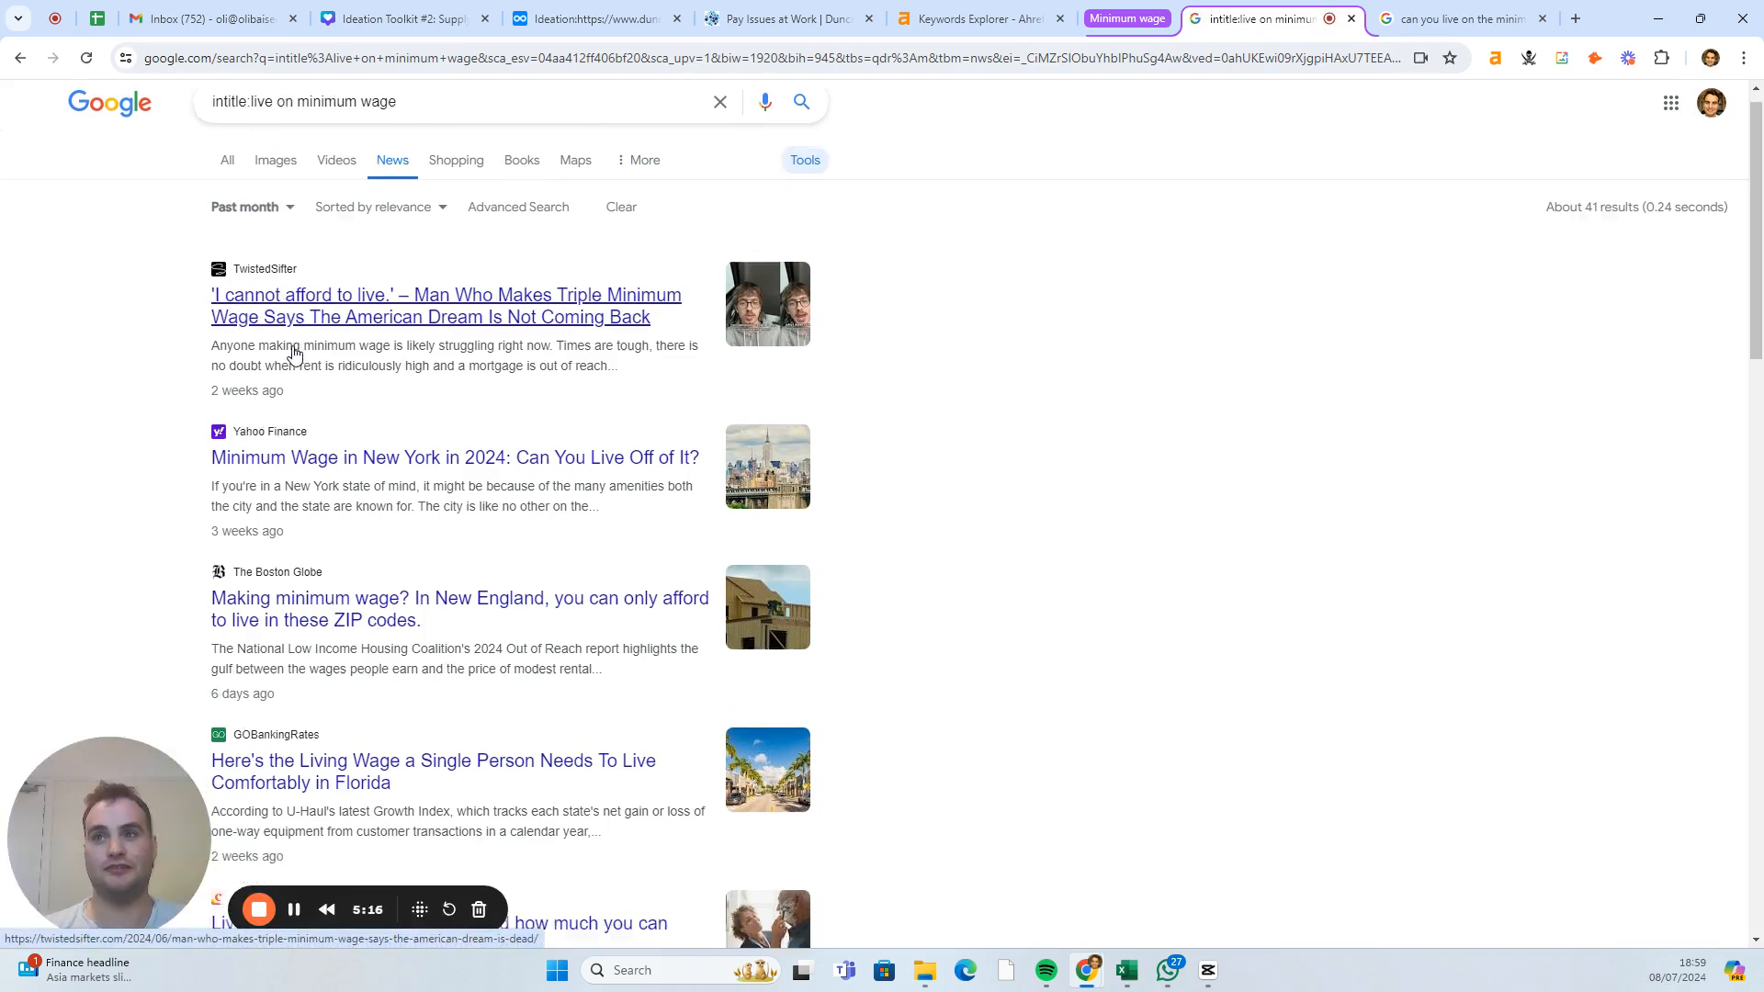
{"action": "scroll", "coordinate": [334, 418], "scroll_direction": "down", "scroll_amount": 3}
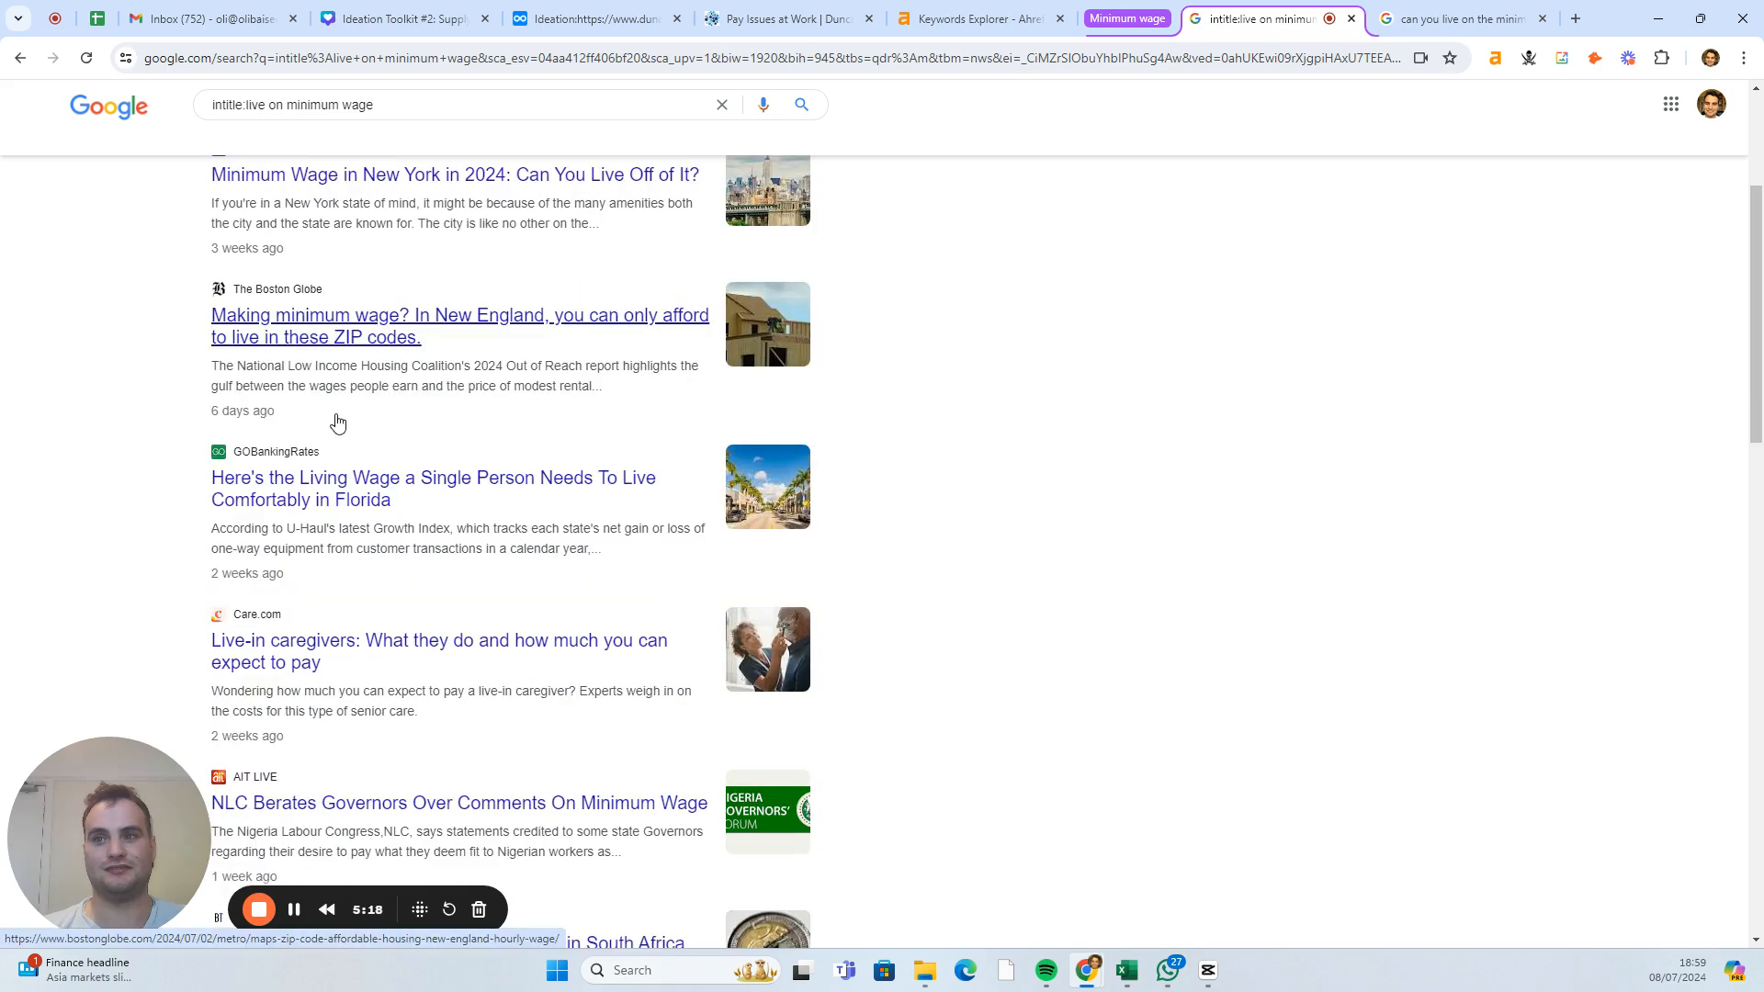
{"action": "scroll", "coordinate": [441, 422], "scroll_direction": "down", "scroll_amount": 2}
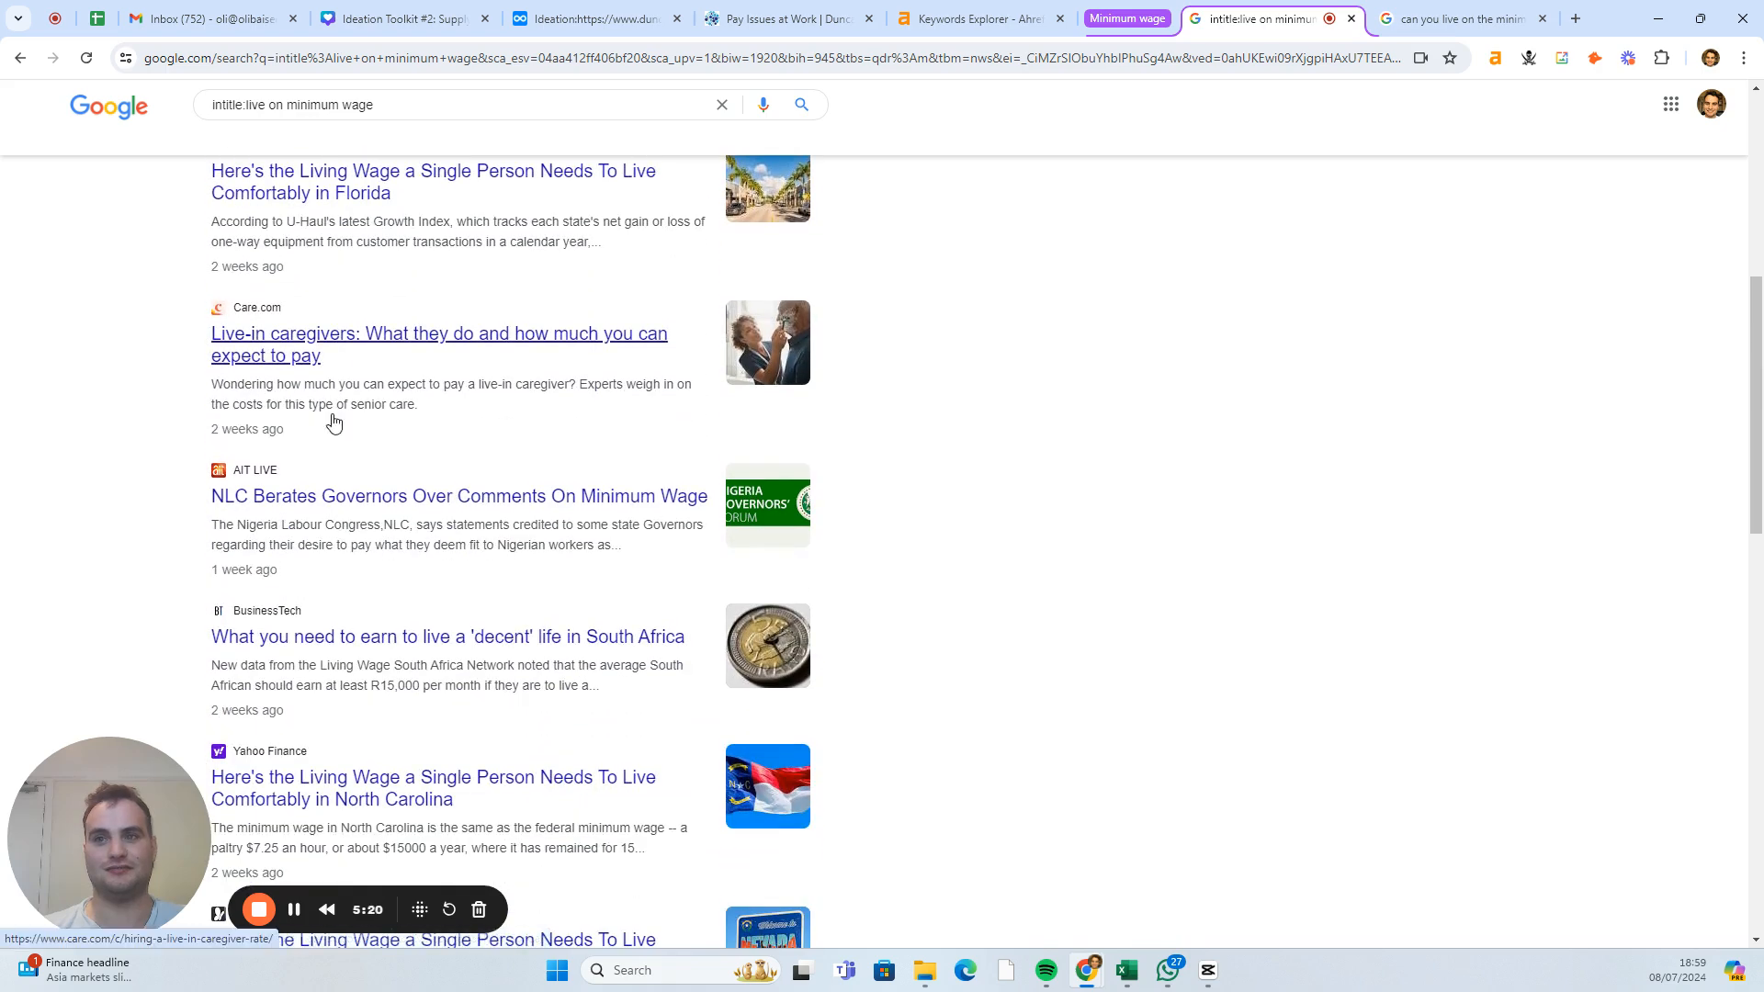
{"action": "scroll", "coordinate": [427, 652], "scroll_direction": "down", "scroll_amount": 6}
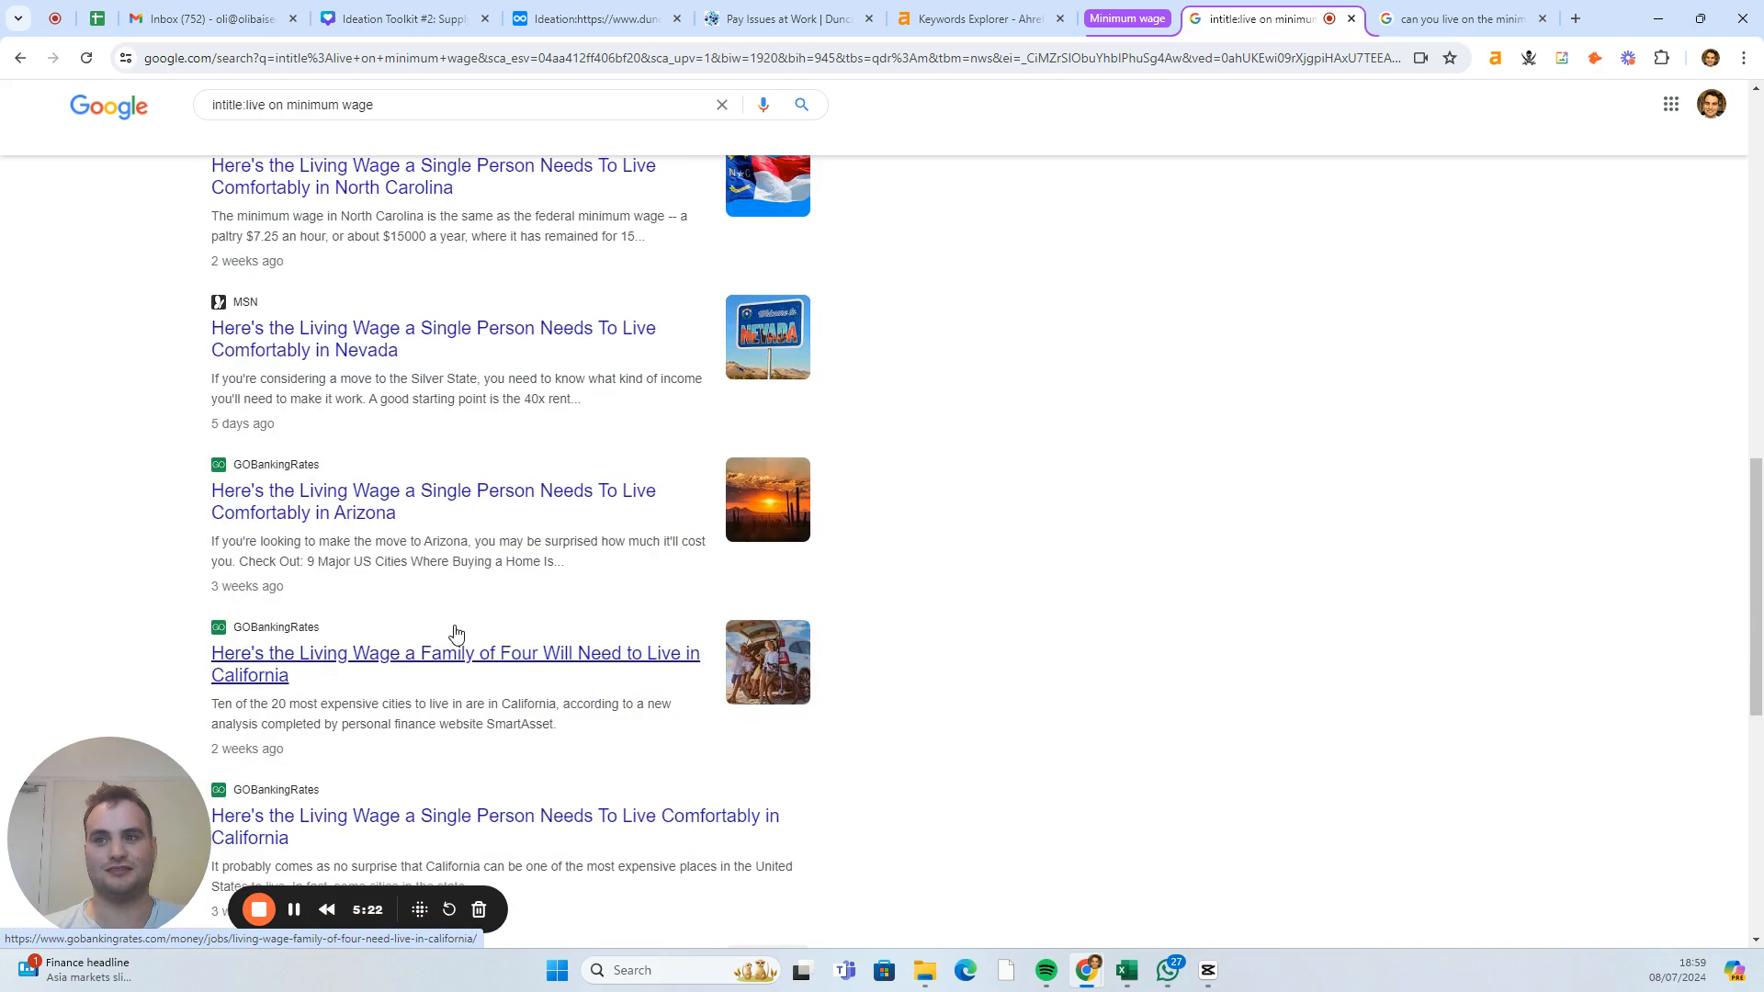
{"action": "scroll", "coordinate": [454, 632], "scroll_direction": "down", "scroll_amount": 5}
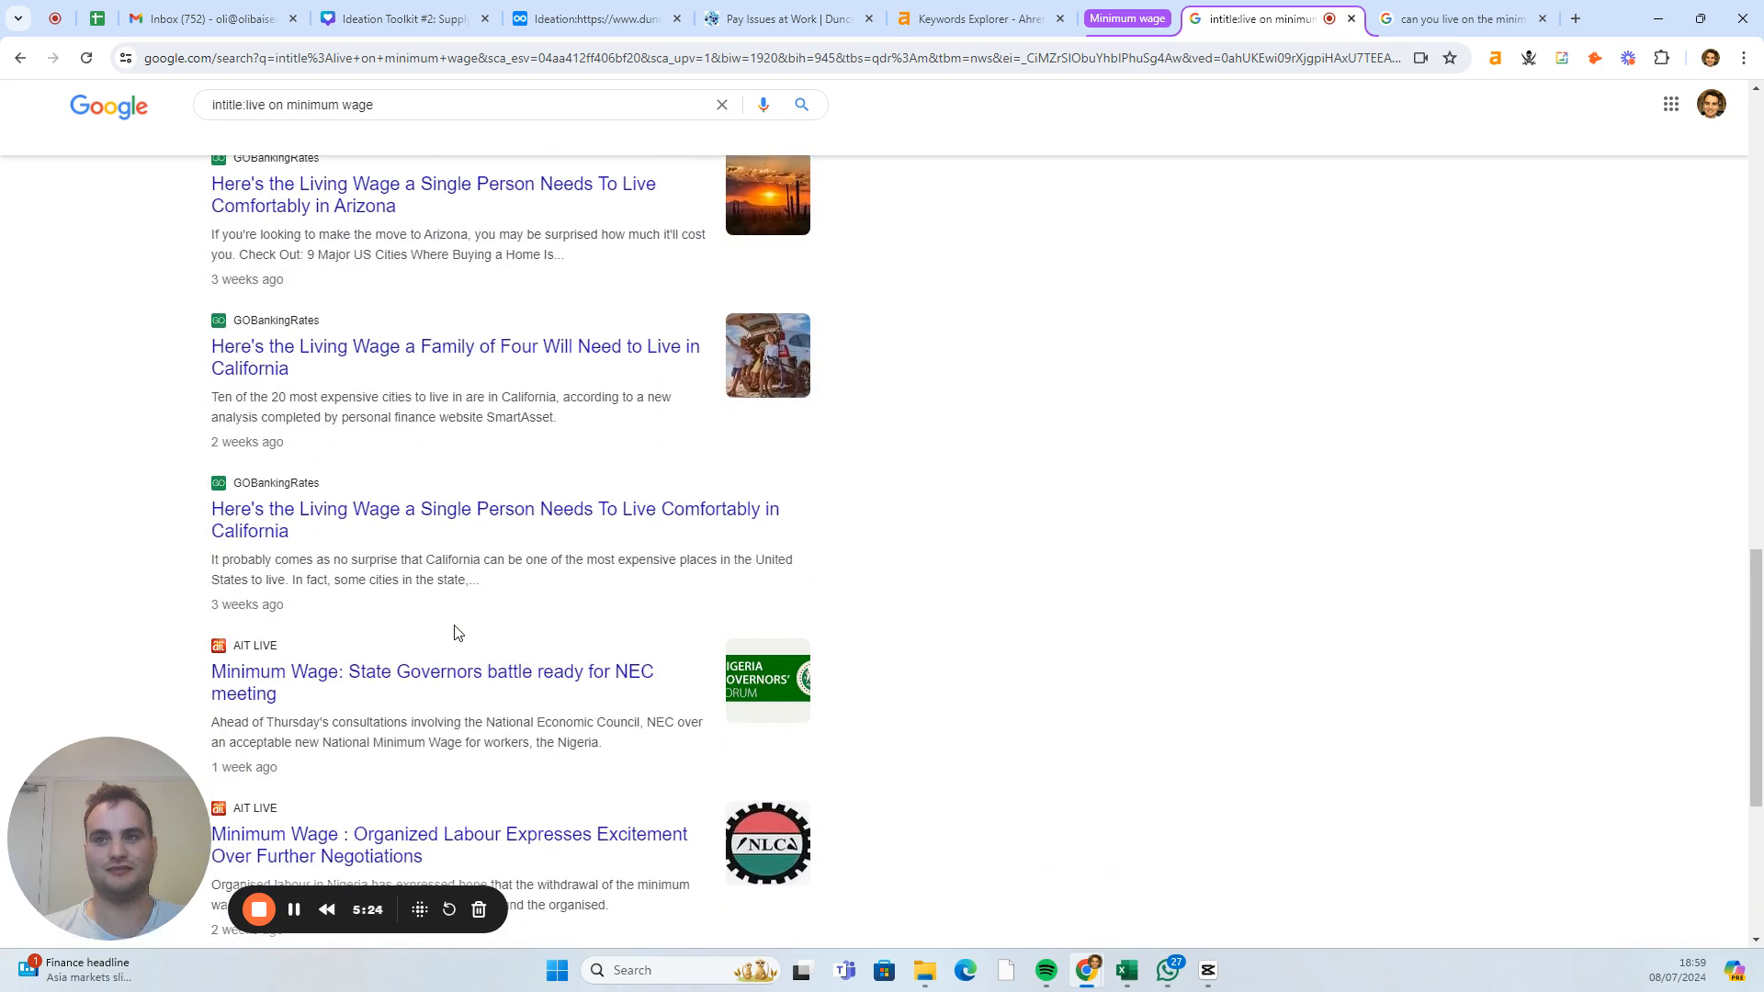
{"action": "scroll", "coordinate": [453, 632], "scroll_direction": "down", "scroll_amount": 2}
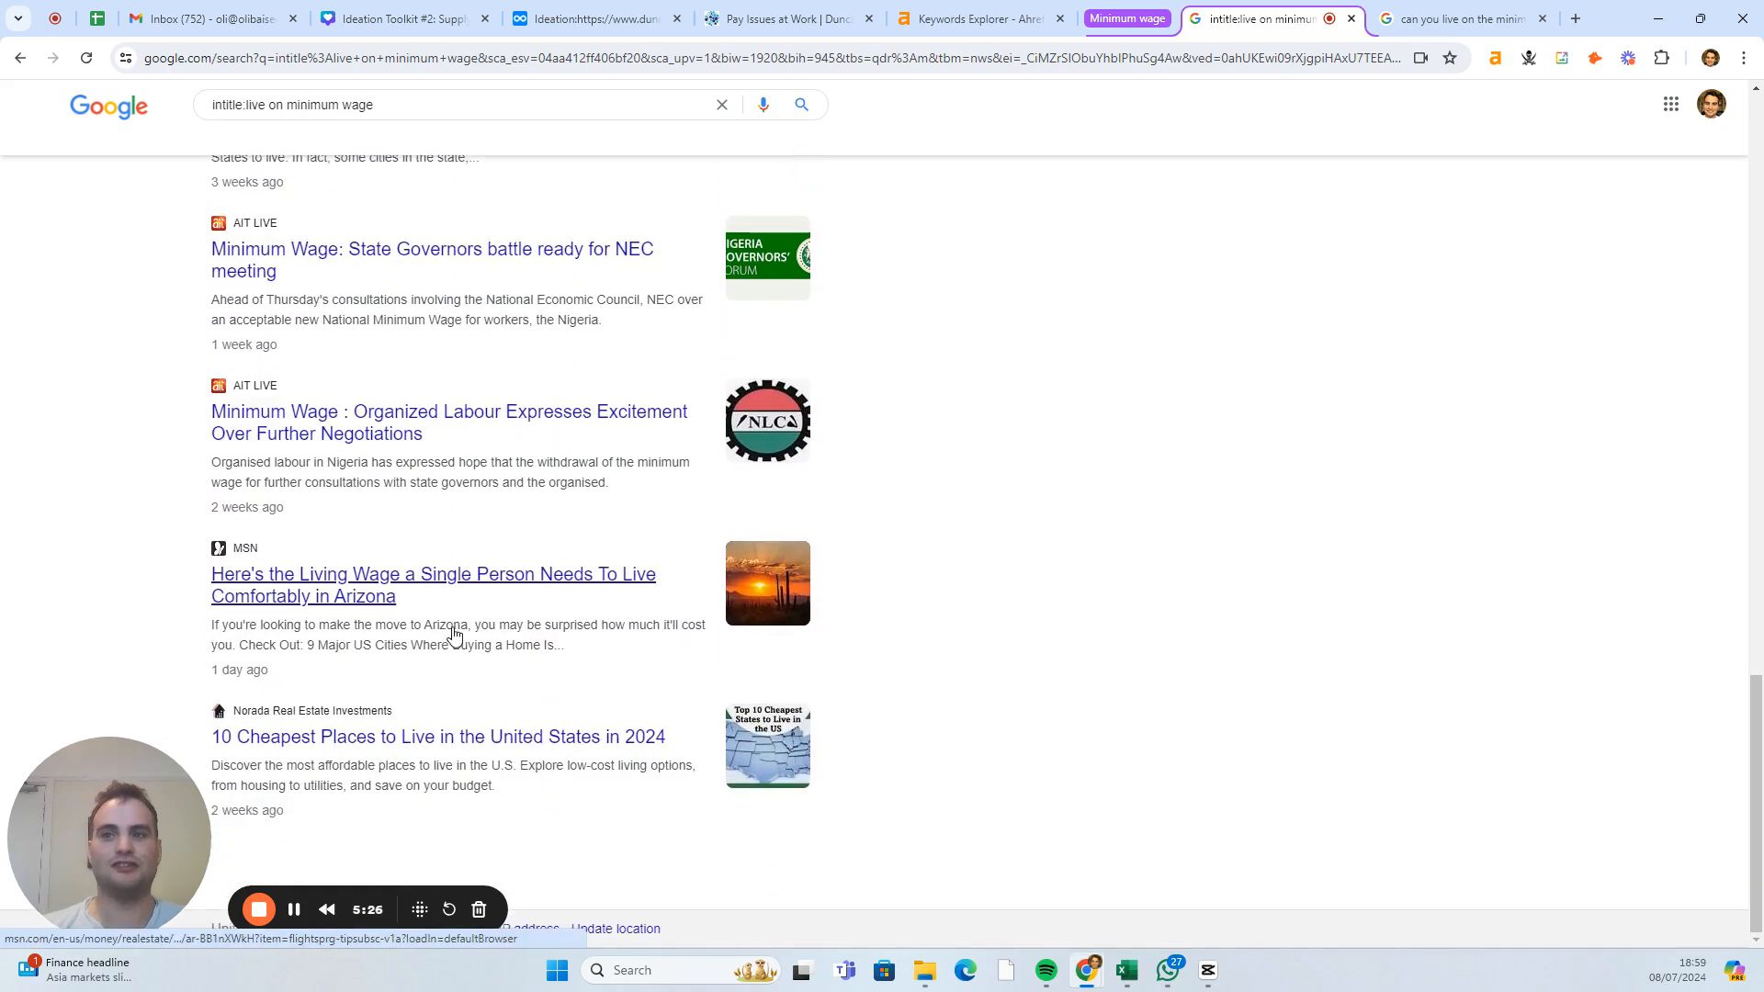
{"action": "scroll", "coordinate": [450, 634], "scroll_direction": "up", "scroll_amount": 14}
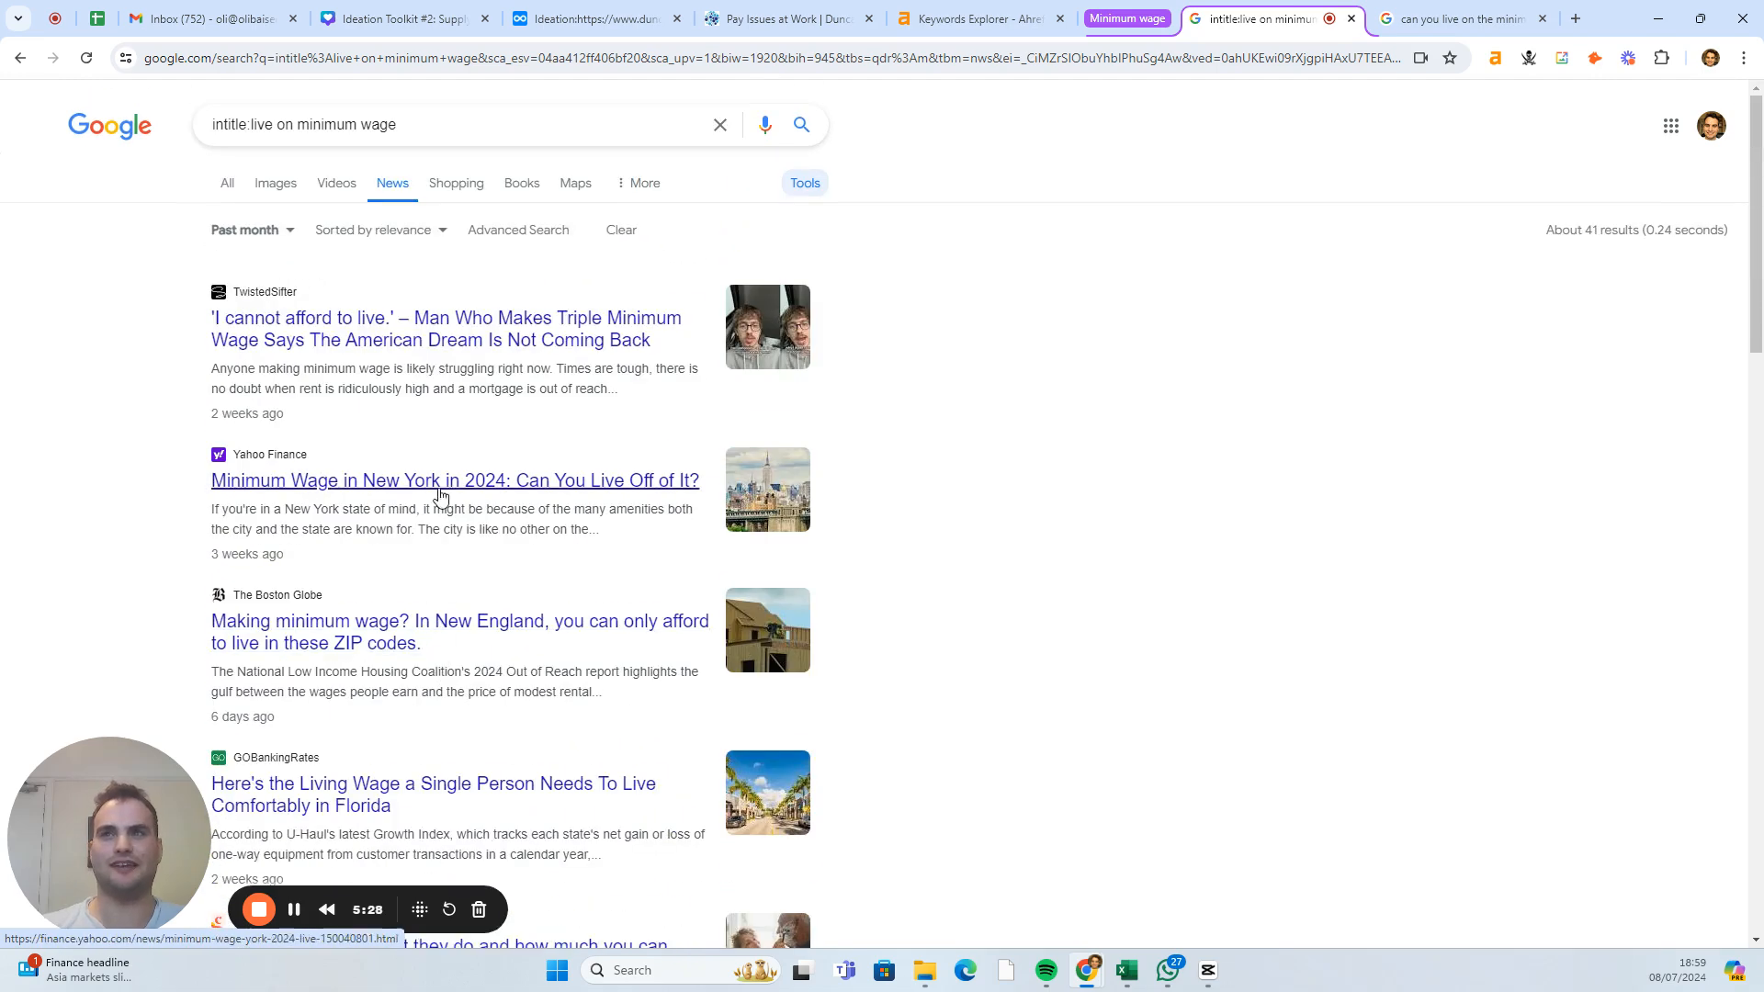
- Set the news date range back to the past year and recheck the leading headlines
{"action": "left_click", "coordinate": [290, 232]}
{"action": "left_click", "coordinate": [292, 397]}
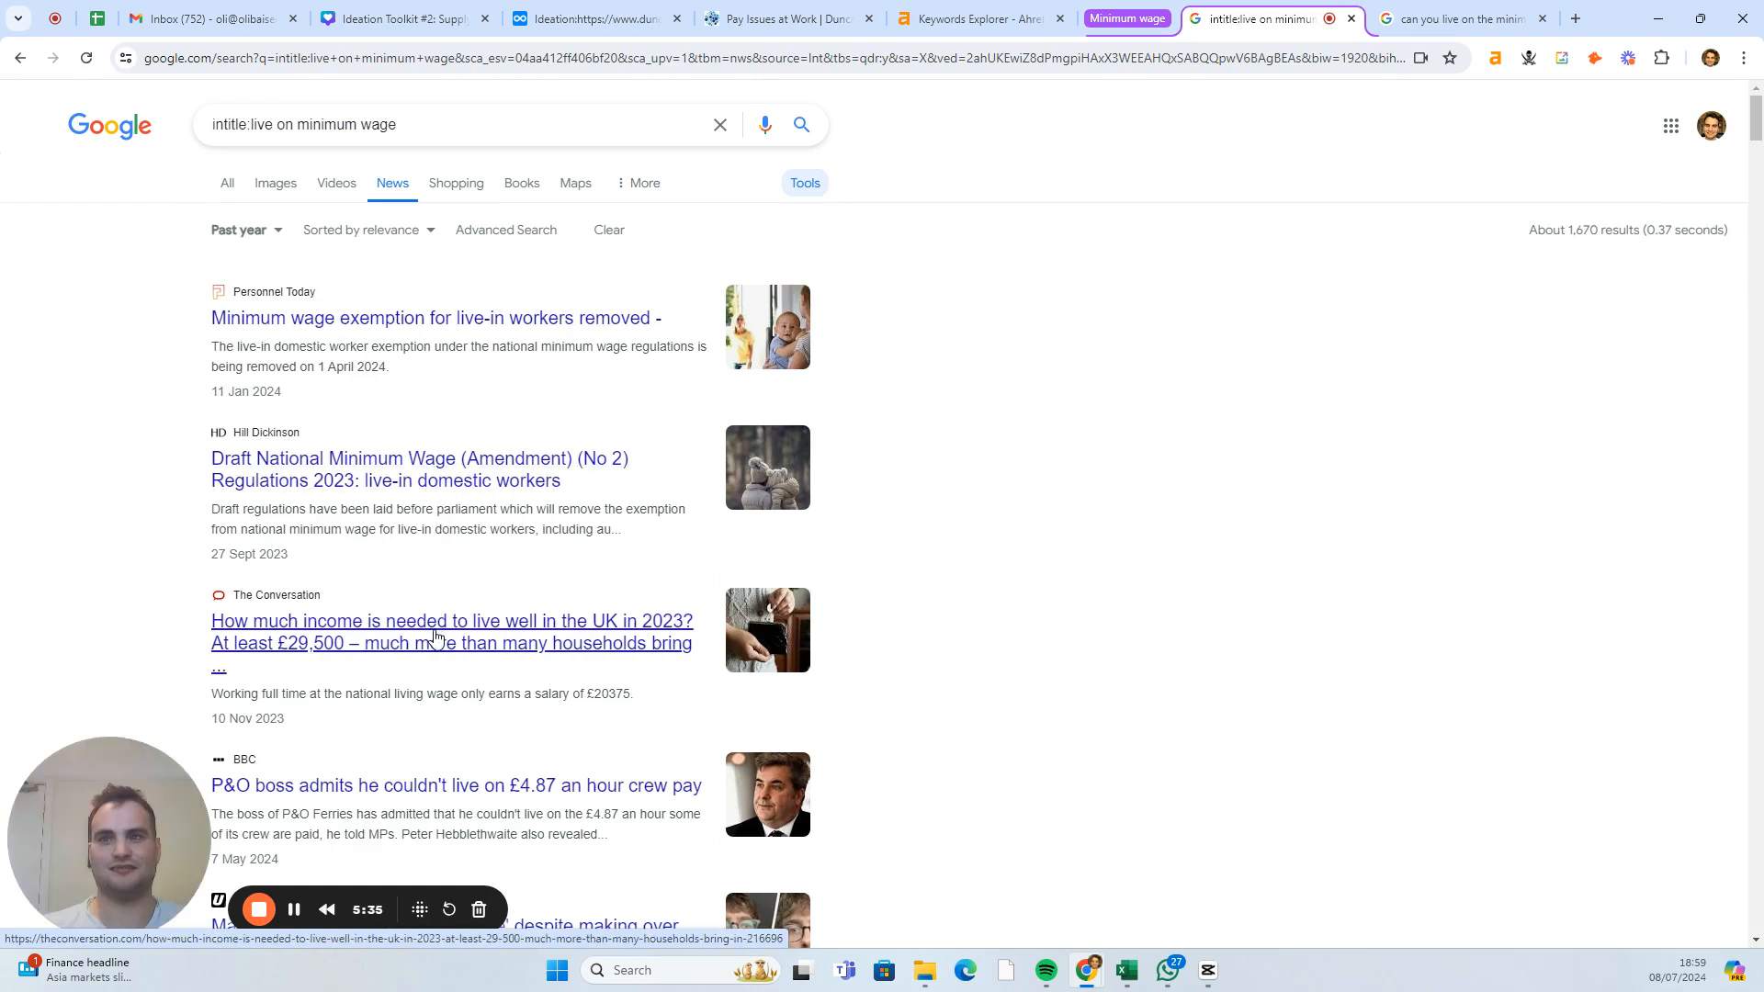
{"action": "scroll", "coordinate": [362, 637], "scroll_direction": "down", "scroll_amount": 2}
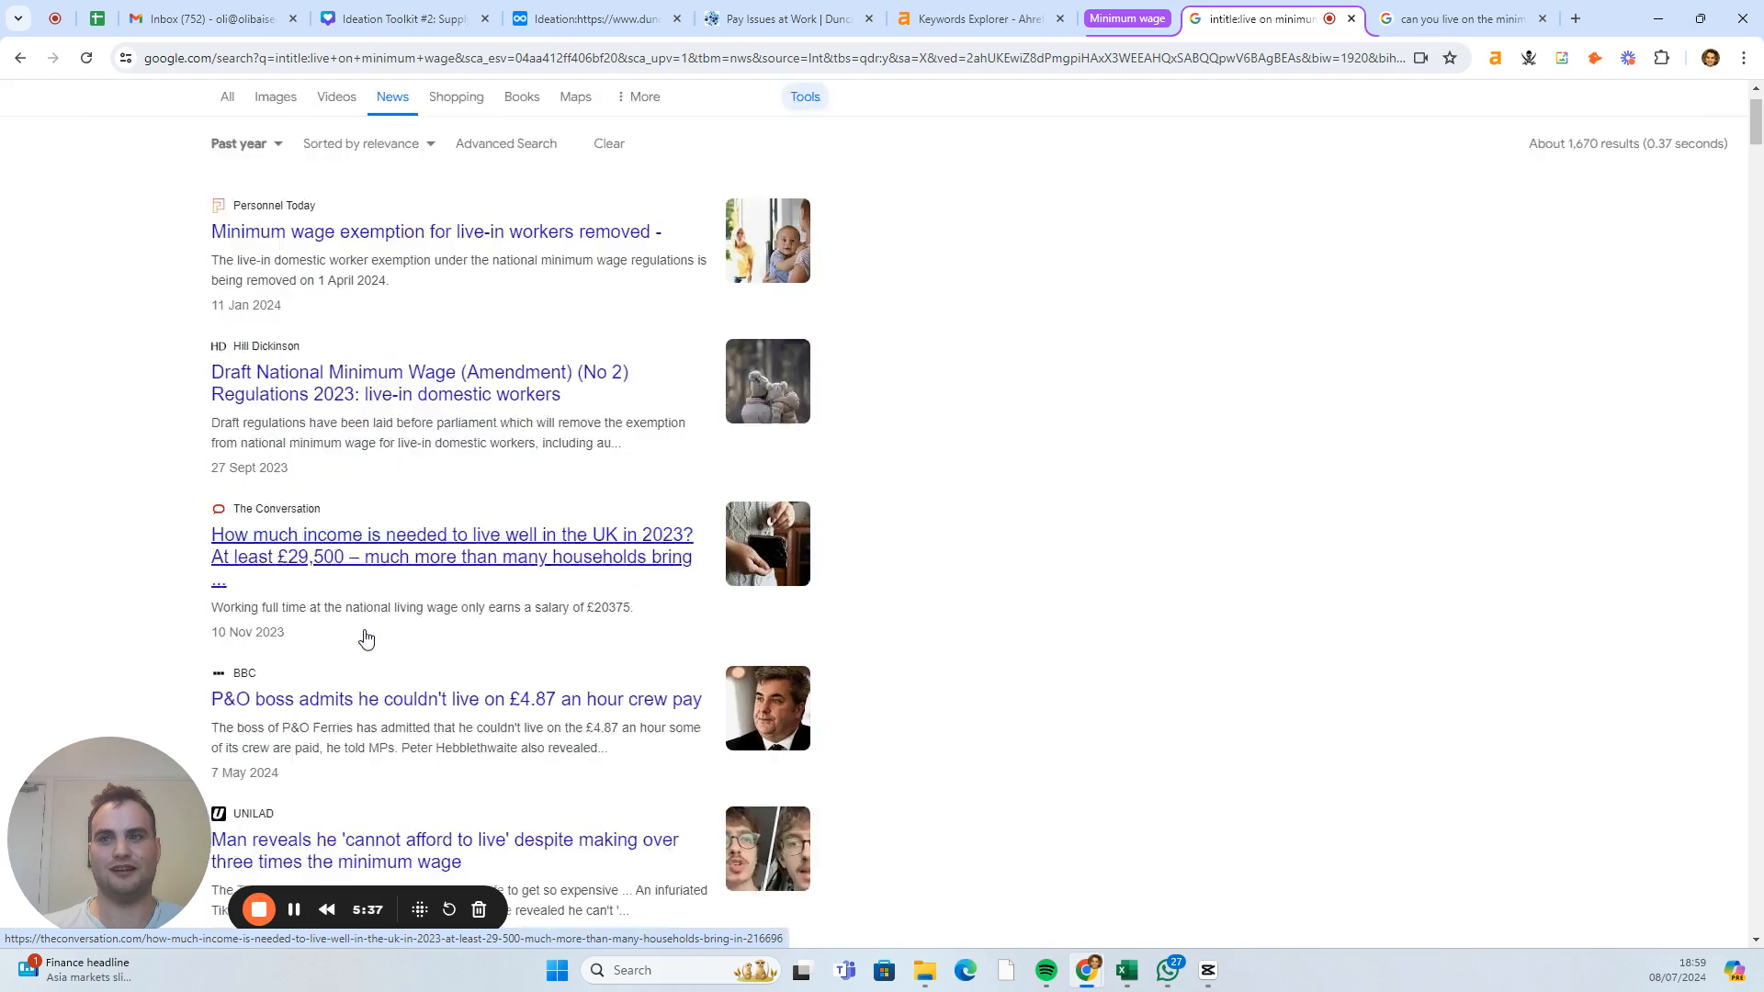
{"action": "scroll", "coordinate": [332, 516], "scroll_direction": "down", "scroll_amount": 2}
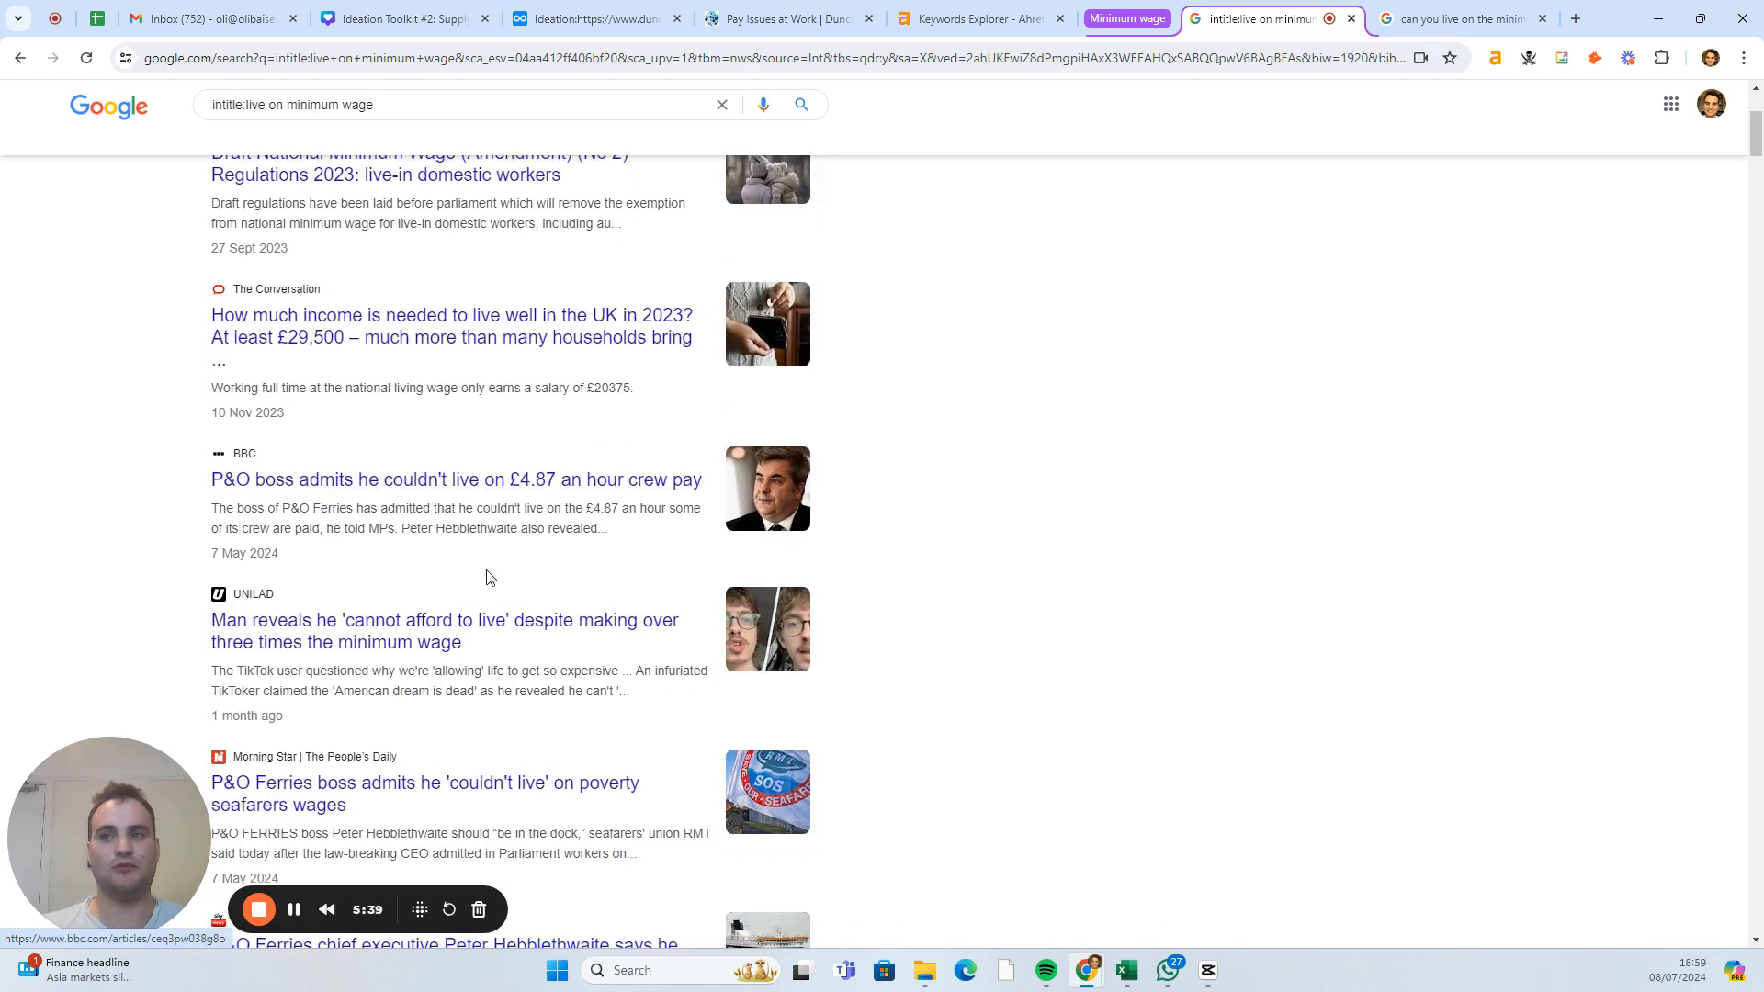
{"action": "scroll", "coordinate": [536, 567], "scroll_direction": "up", "scroll_amount": 4}
- Review the web results for "can you live on the minimum wage uk", from the featured snippet down to the articles
{"action": "left_click", "coordinate": [1469, 18]}
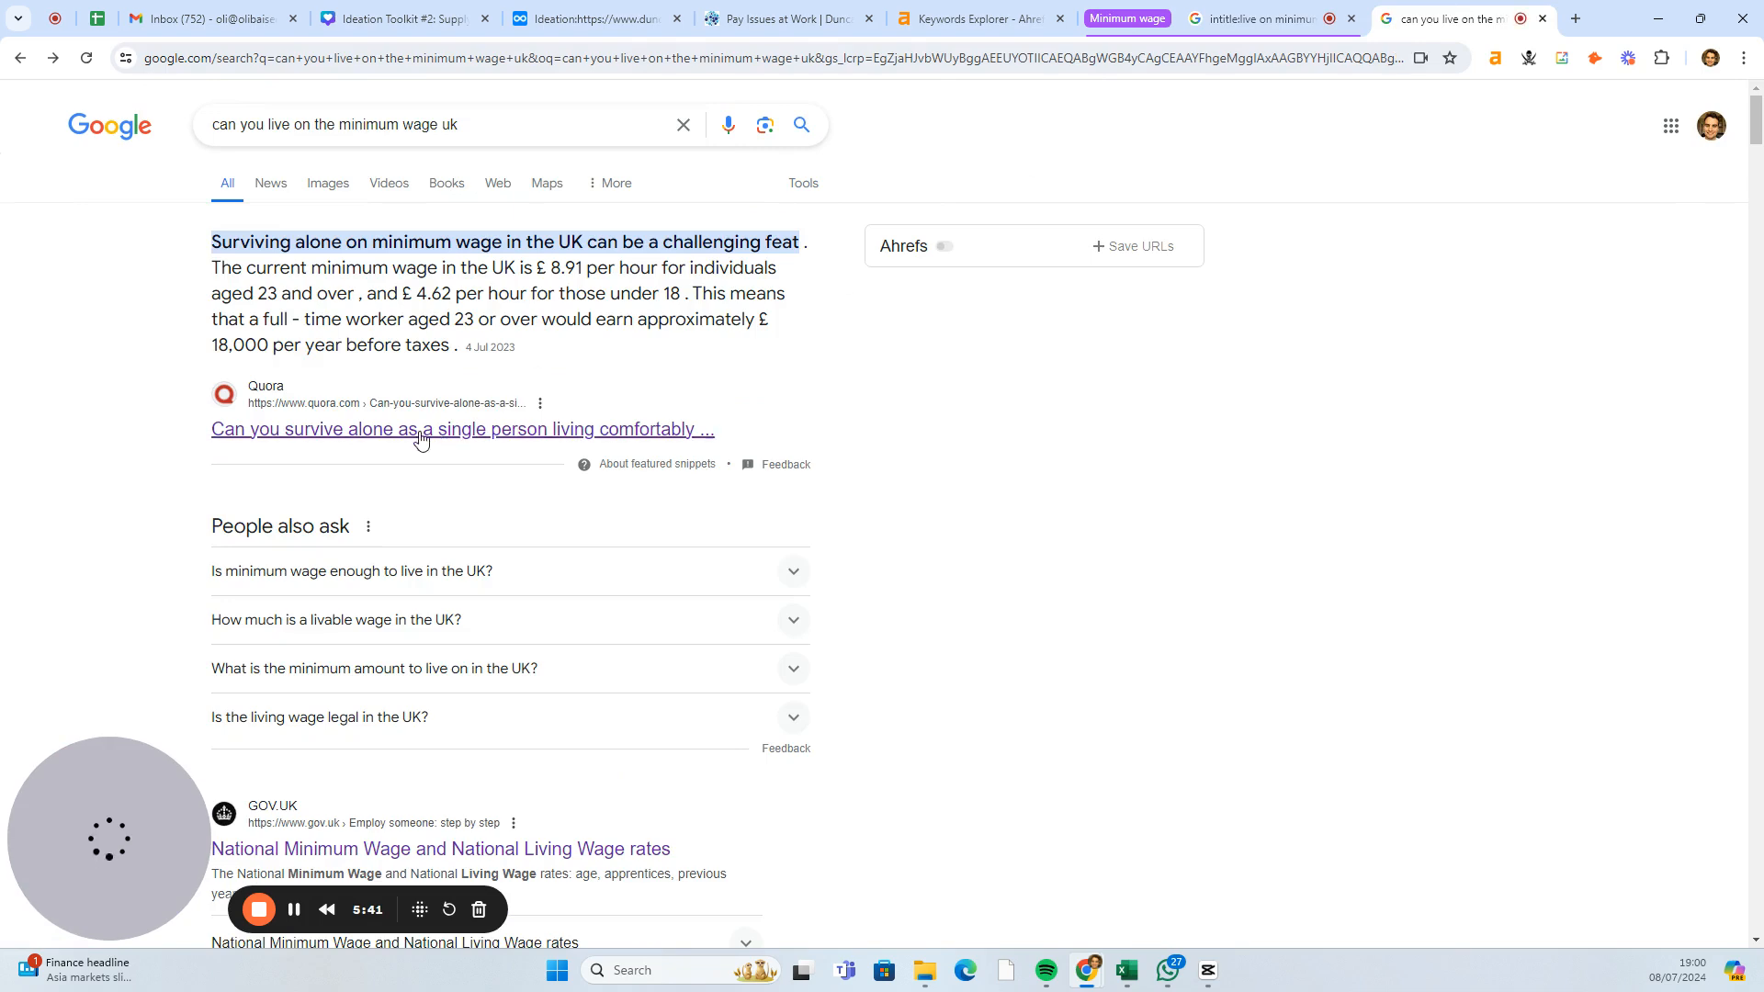
{"action": "scroll", "coordinate": [422, 413], "scroll_direction": "down", "scroll_amount": 5}
{"action": "scroll", "coordinate": [424, 390], "scroll_direction": "down", "scroll_amount": 5}
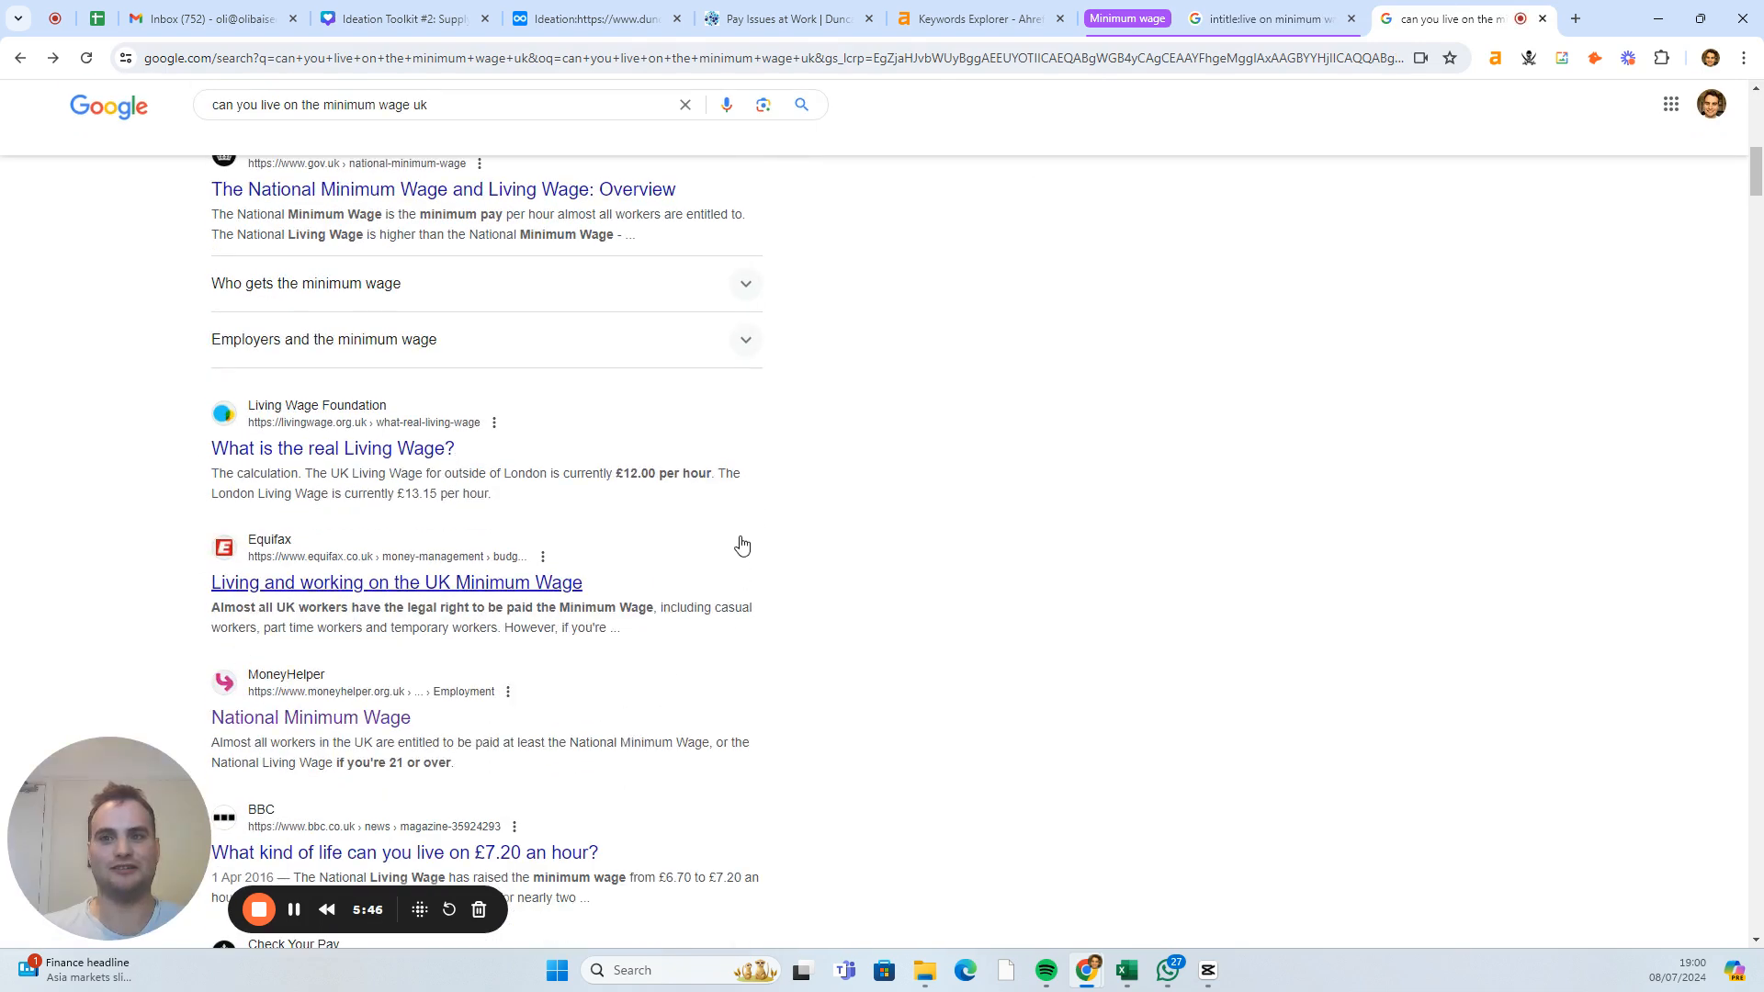
{"action": "scroll", "coordinate": [735, 533], "scroll_direction": "up", "scroll_amount": 6}
{"action": "scroll", "coordinate": [625, 327], "scroll_direction": "up", "scroll_amount": 3}
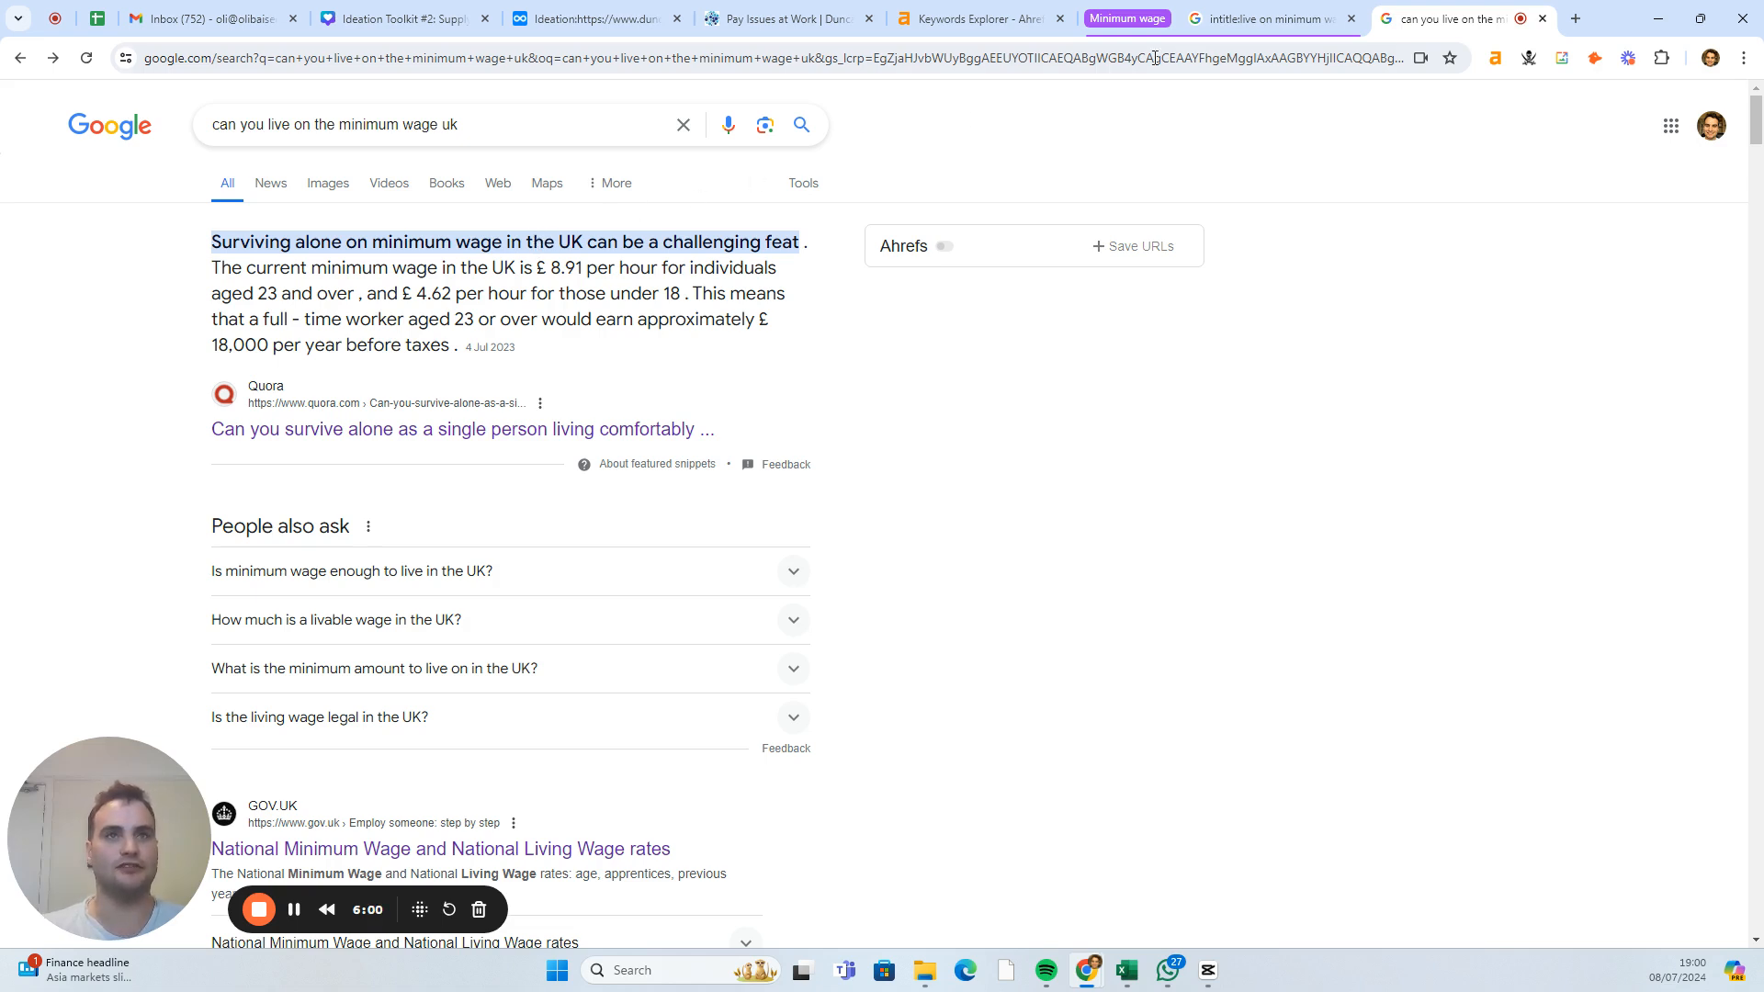
- Return to the past-year news results and highlight the BBC headline about the P&O boss and crew pay
{"action": "left_click", "coordinate": [1217, 11]}
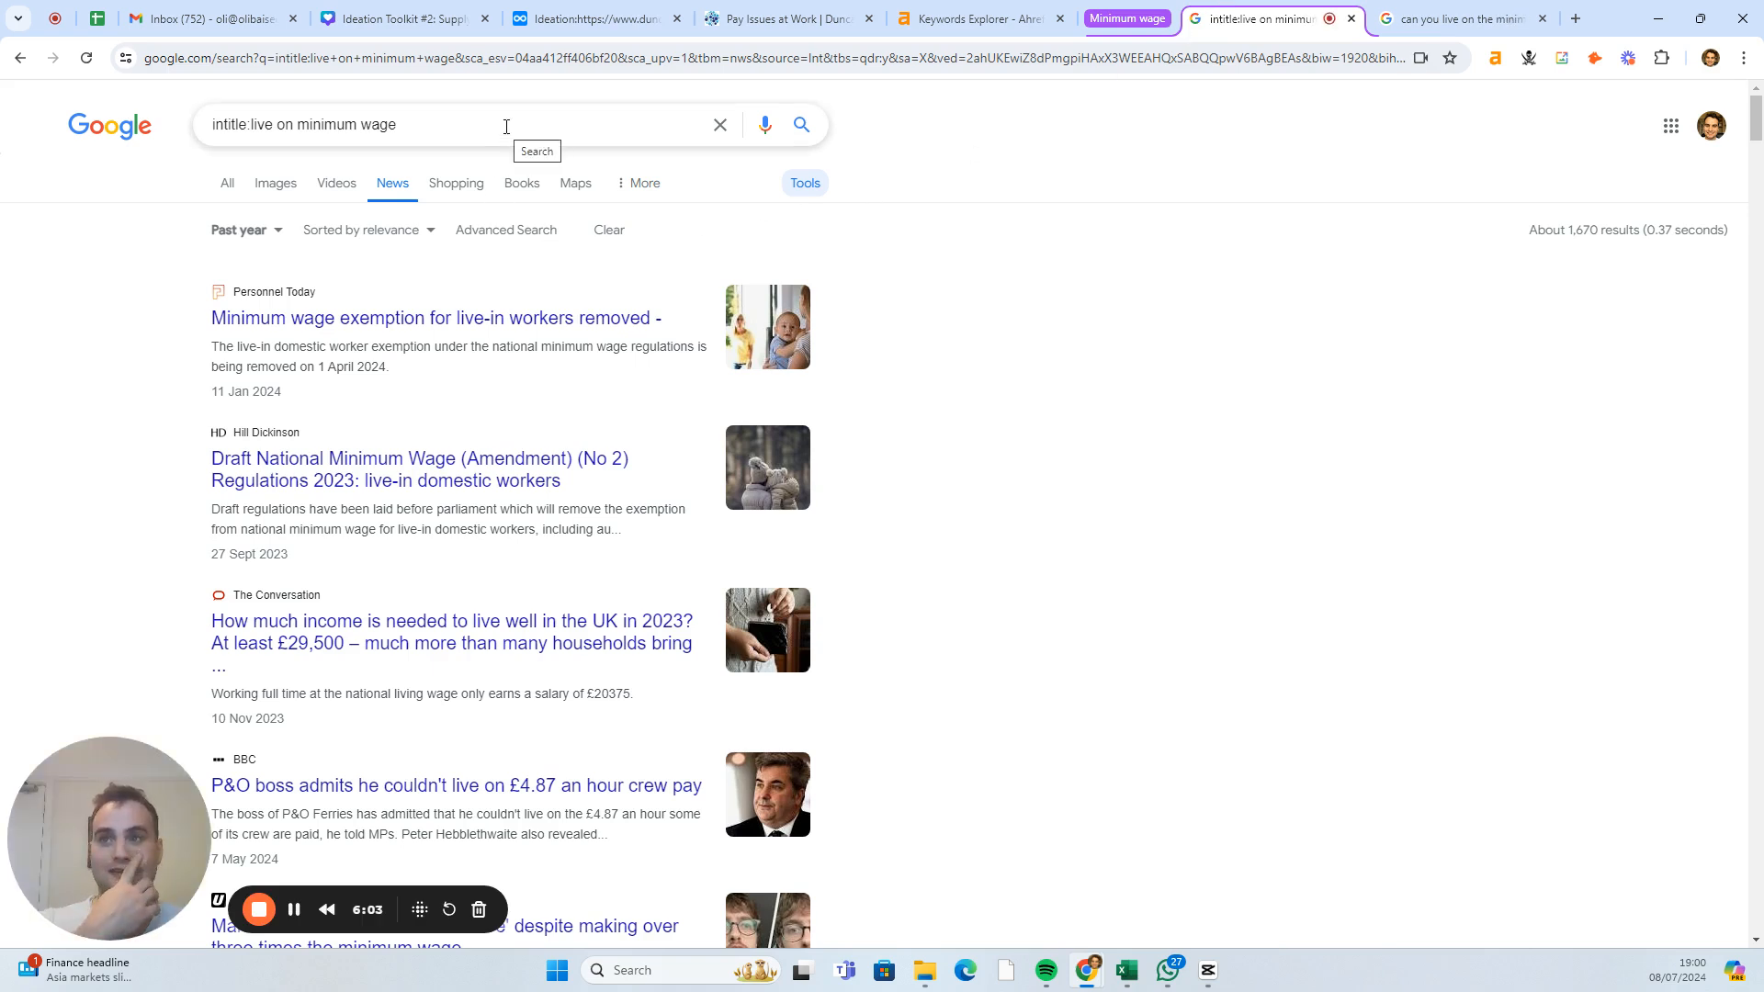
{"action": "scroll", "coordinate": [418, 414], "scroll_direction": "down", "scroll_amount": 2}
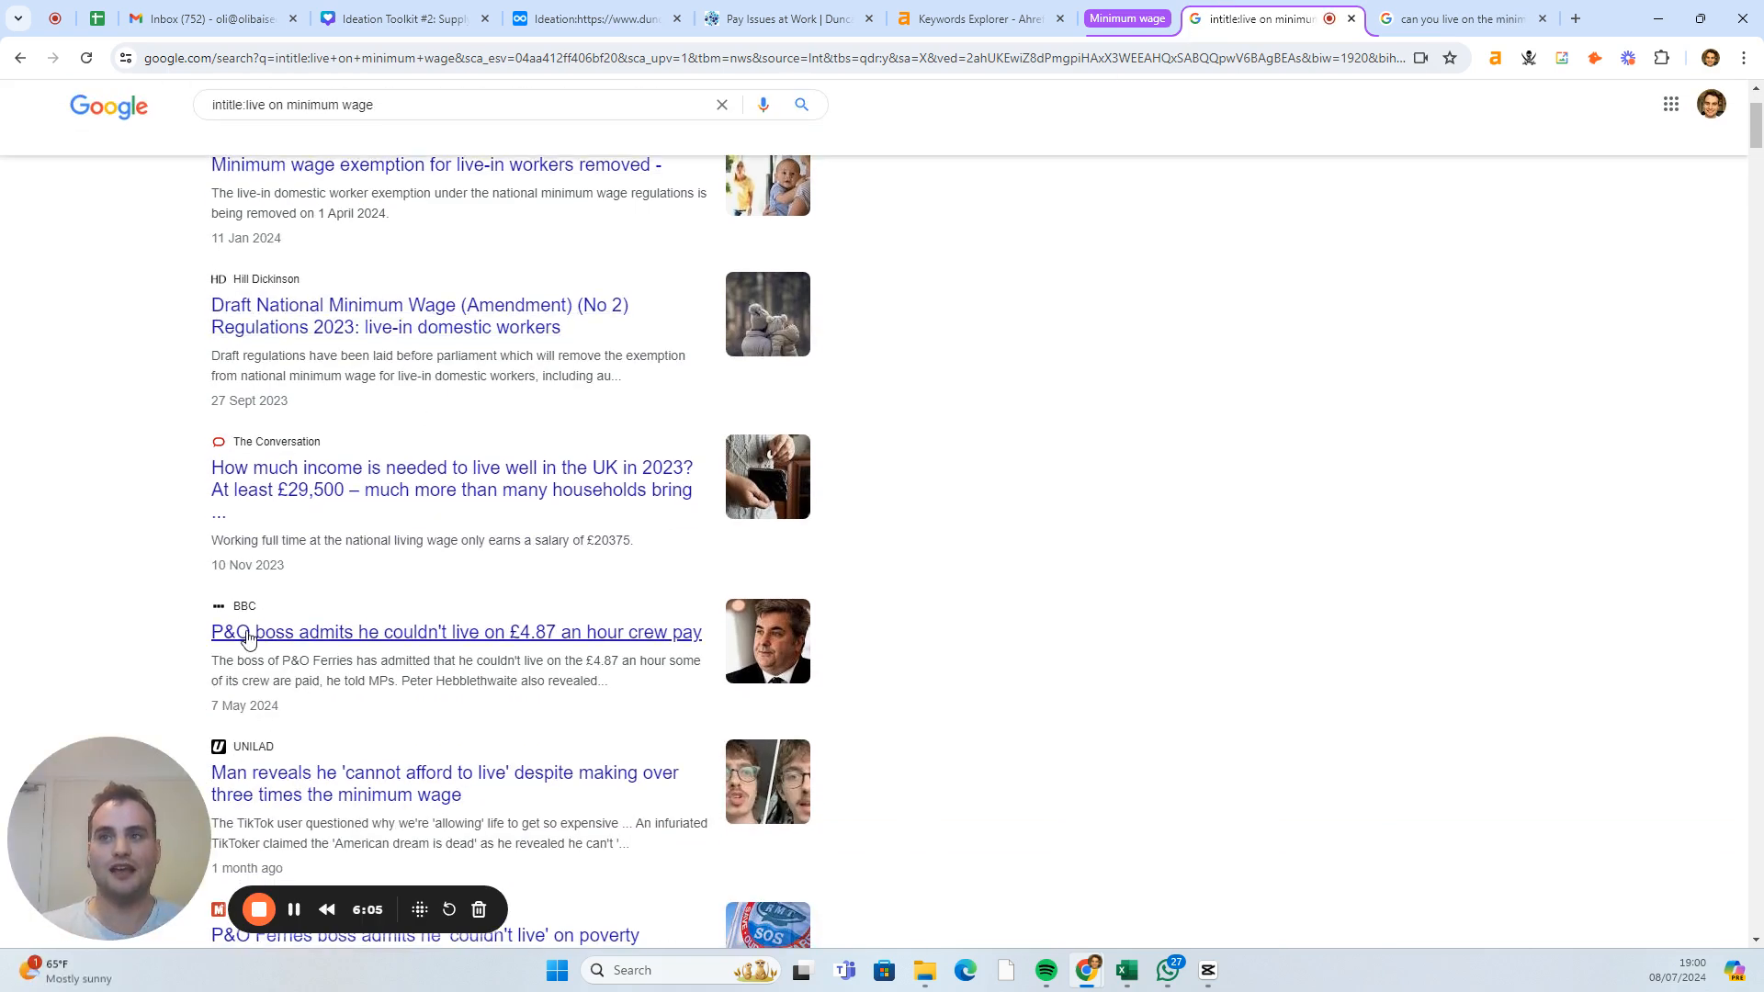
{"action": "left_click_drag", "start_coordinate": [198, 640], "coordinate": [704, 634]}
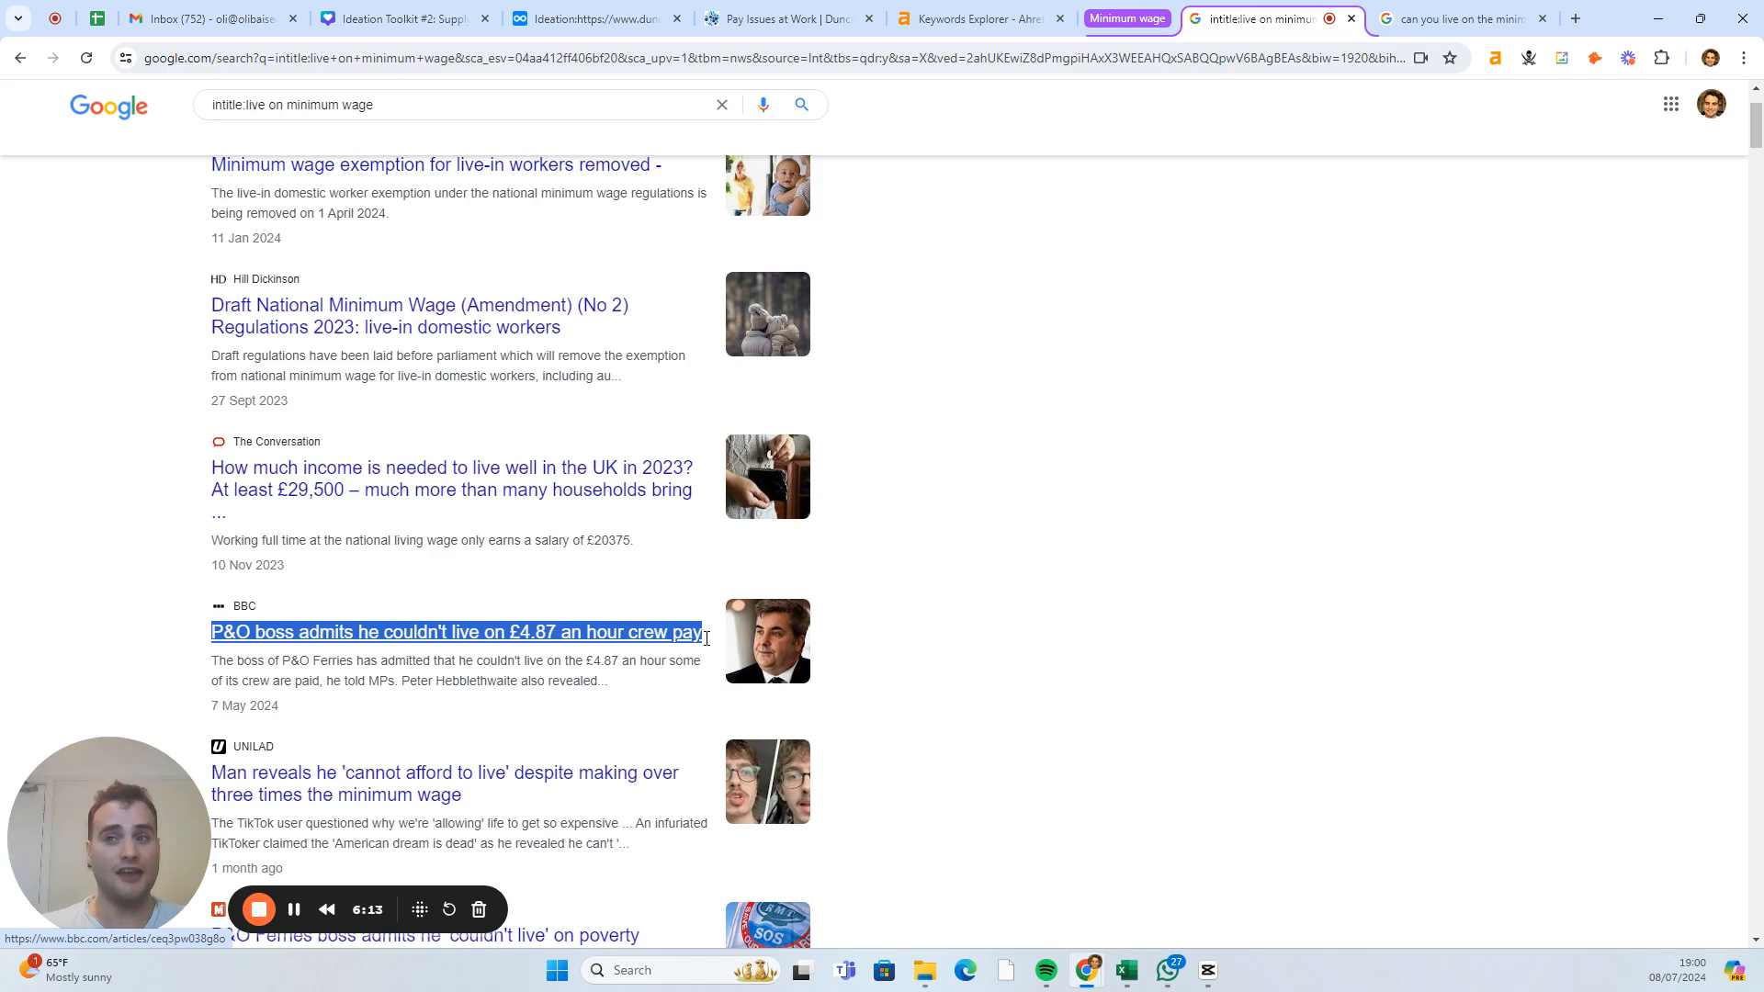
{"action": "left_click", "coordinate": [101, 528]}
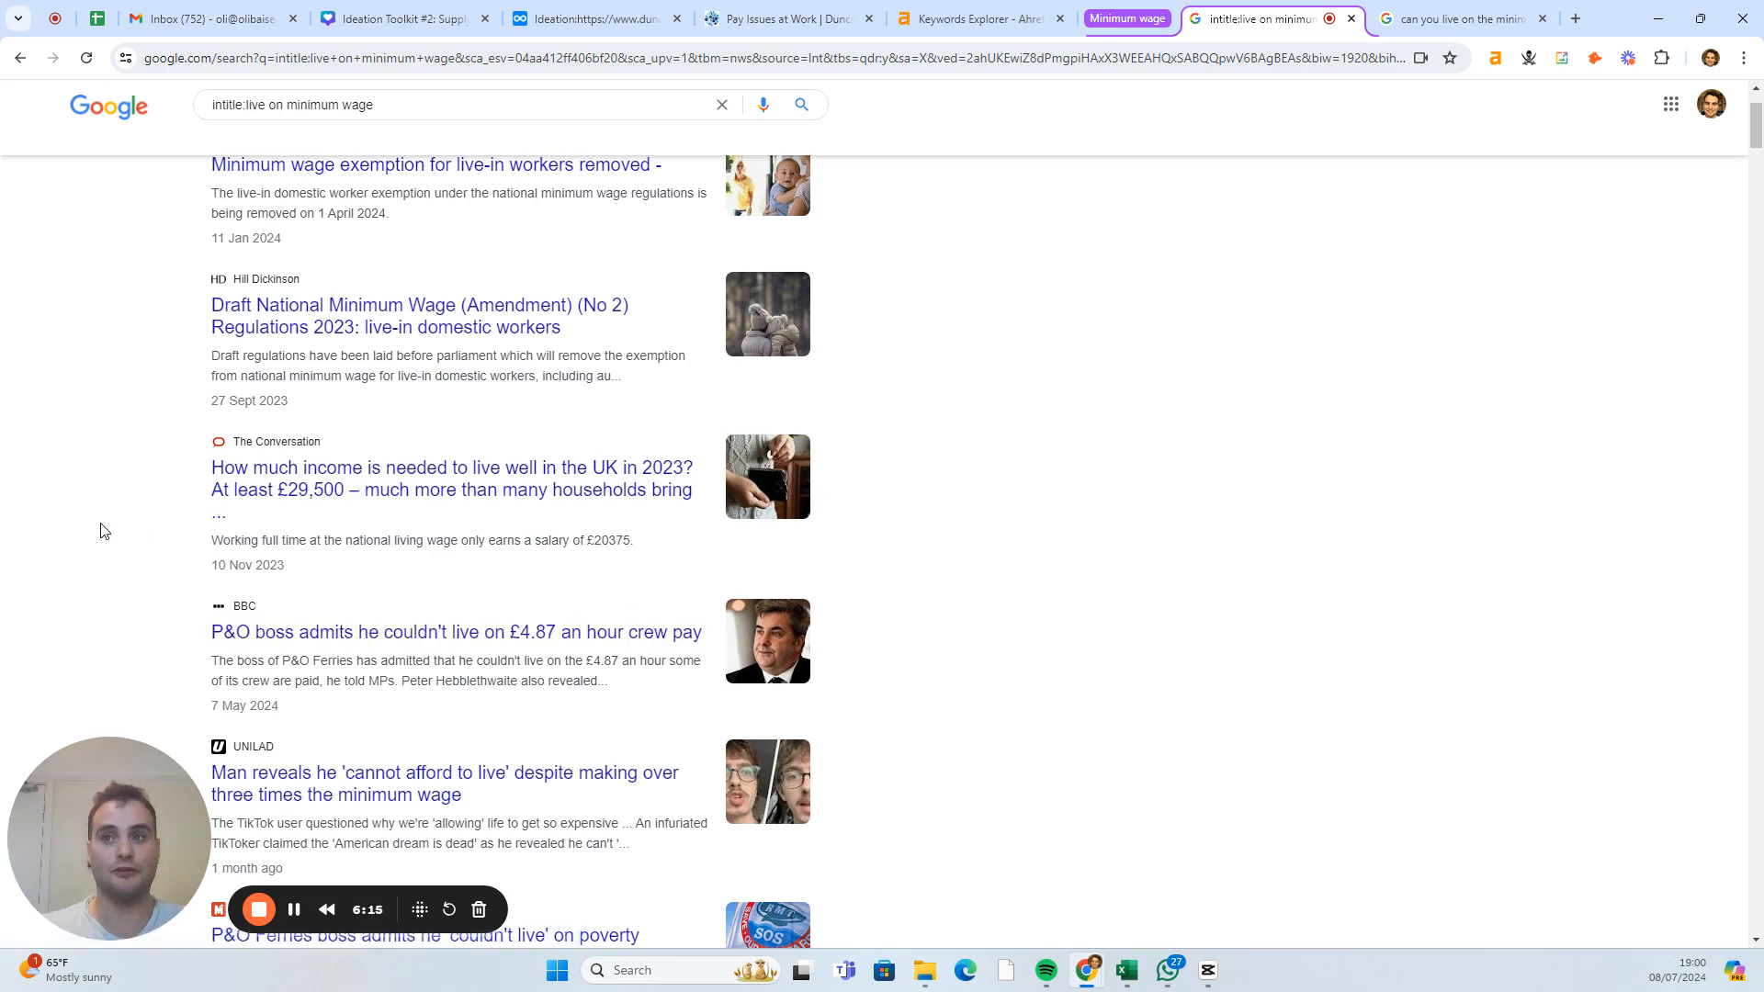
{"action": "scroll", "coordinate": [180, 556], "scroll_direction": "up", "scroll_amount": 2}
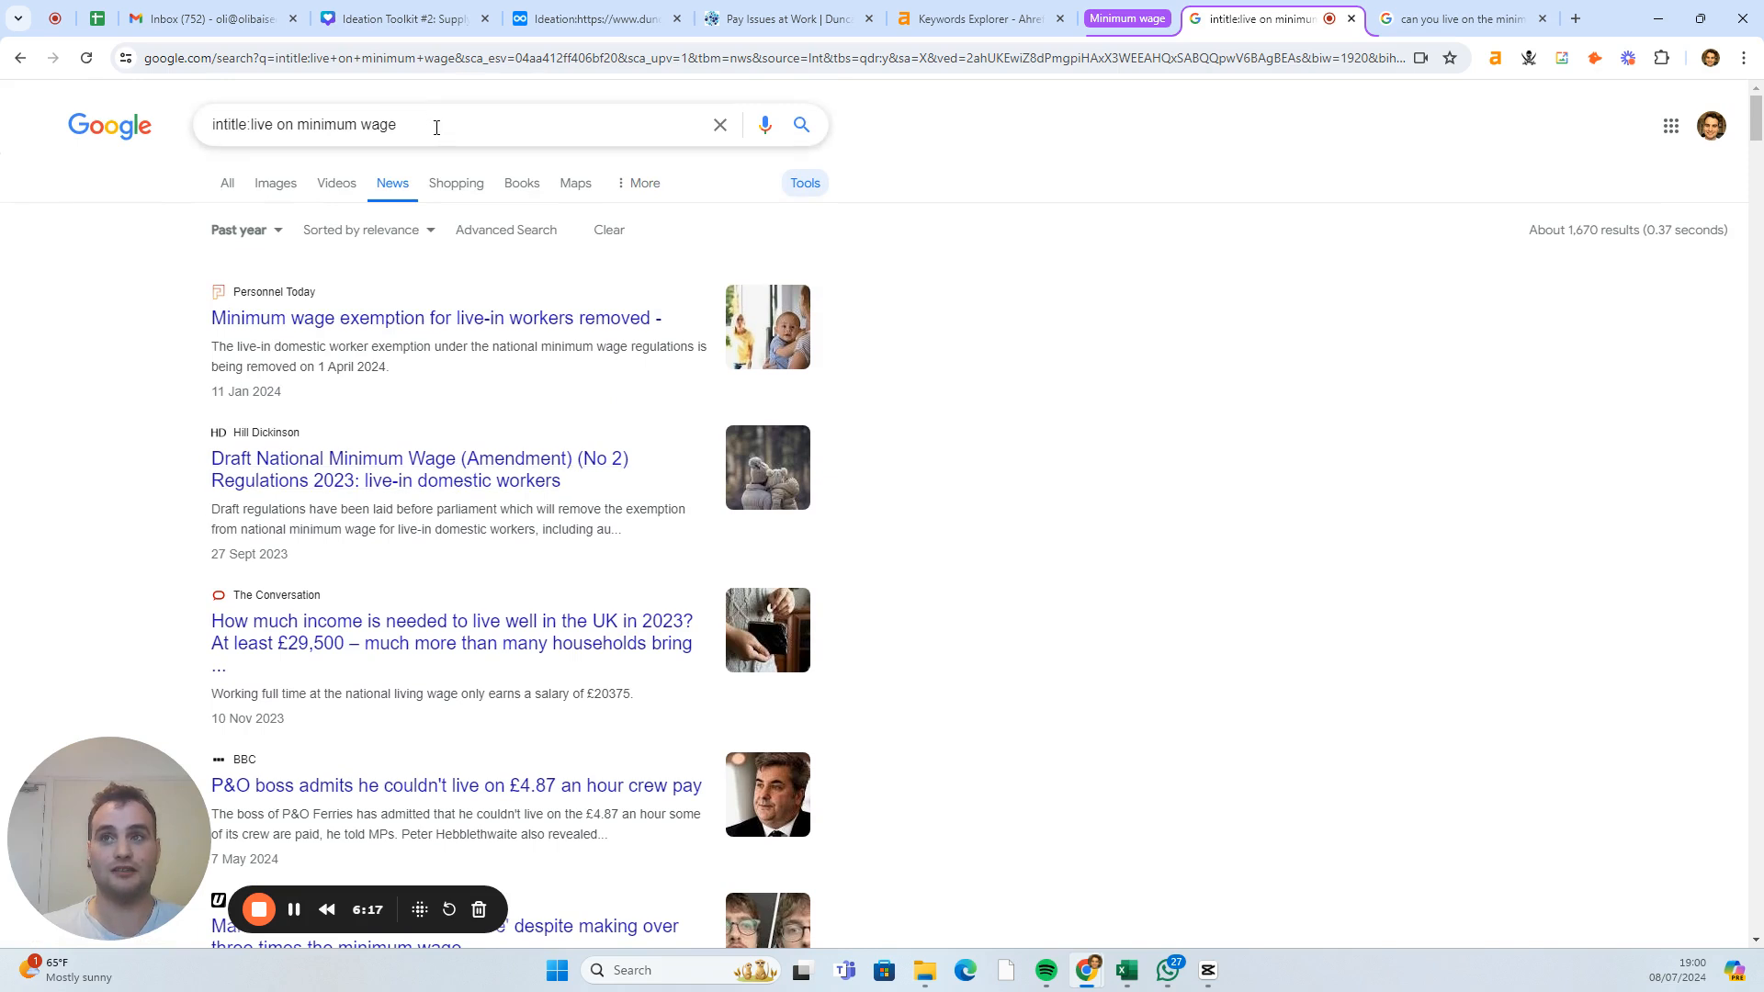
- Search the past year's news for "intitle:less than minimum wage" and scan the leading headlines
{"action": "left_click_drag", "start_coordinate": [436, 128], "coordinate": [254, 135]}
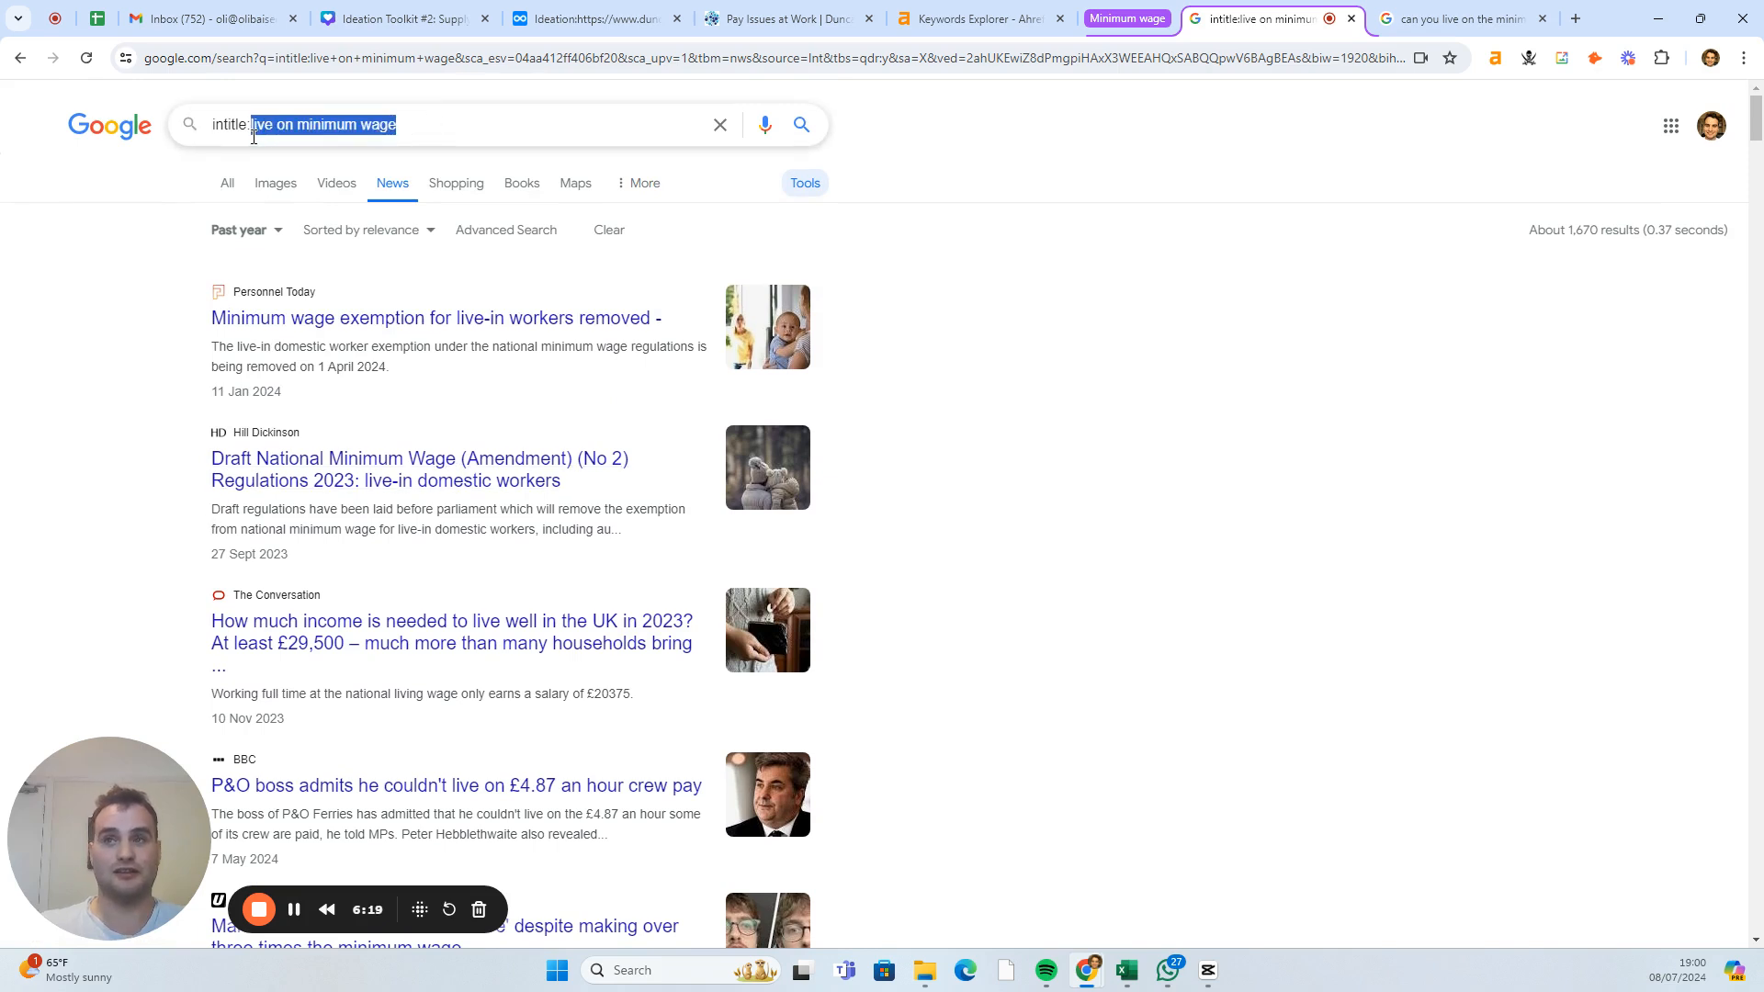
{"action": "type", "text": "less"}
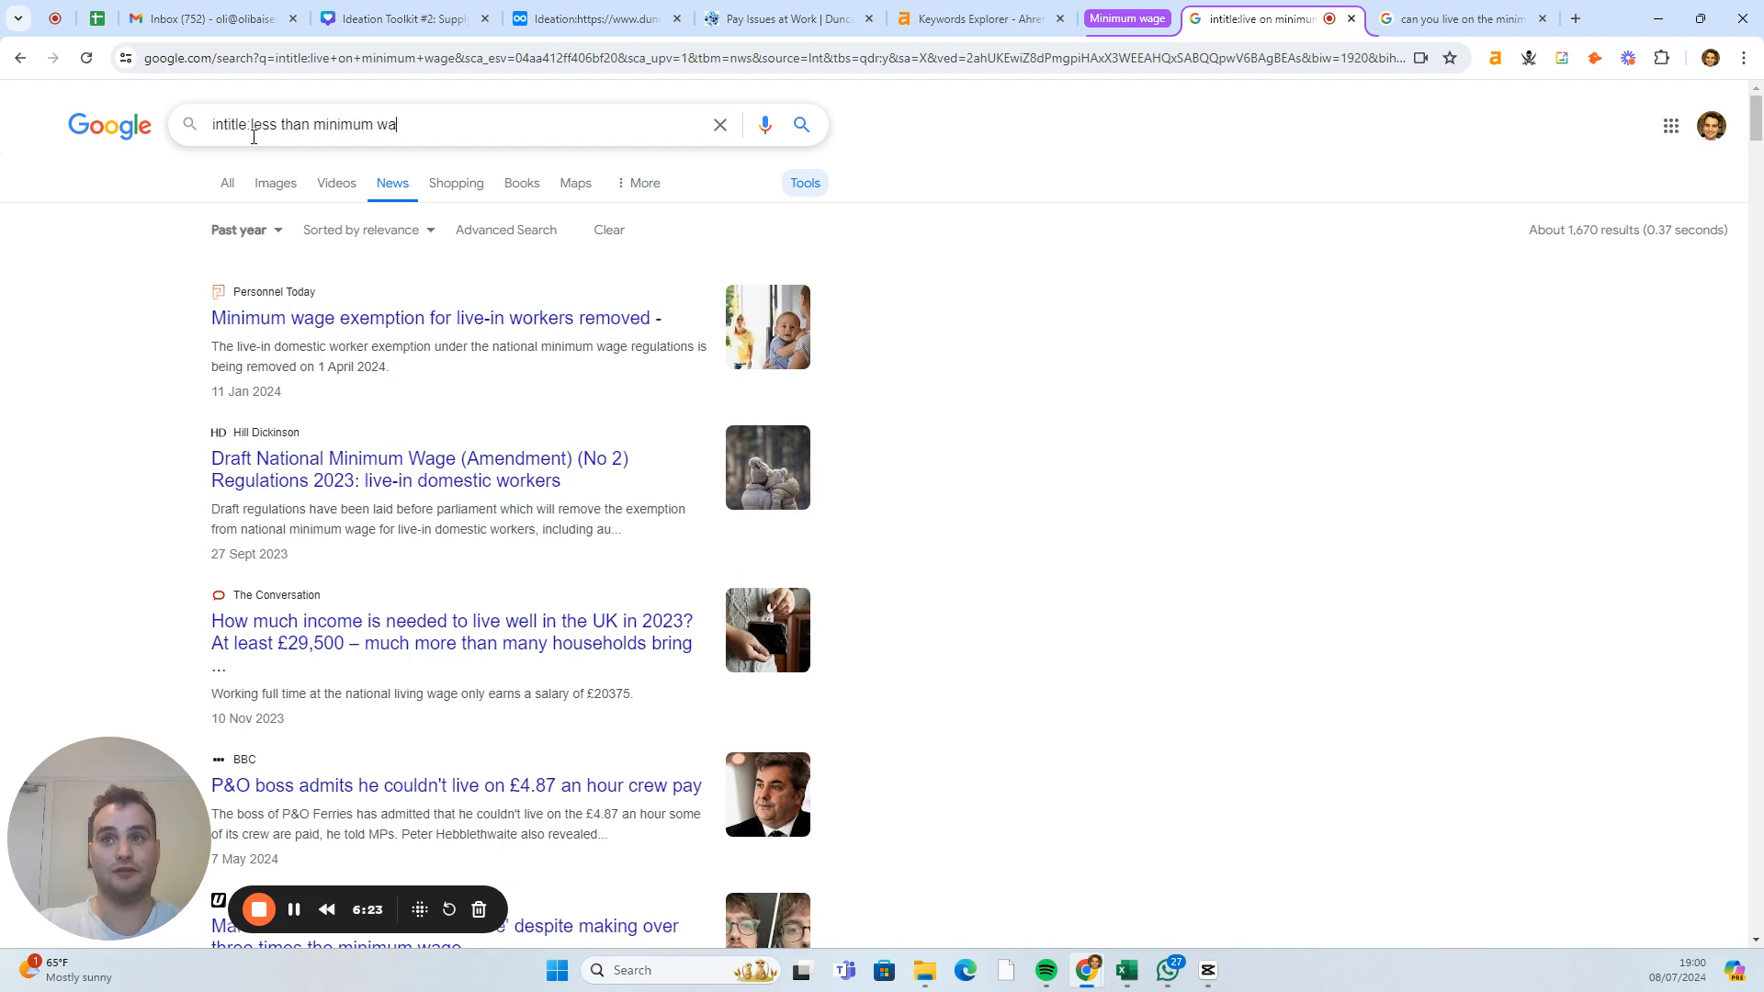
{"action": "key", "text": "Return"}
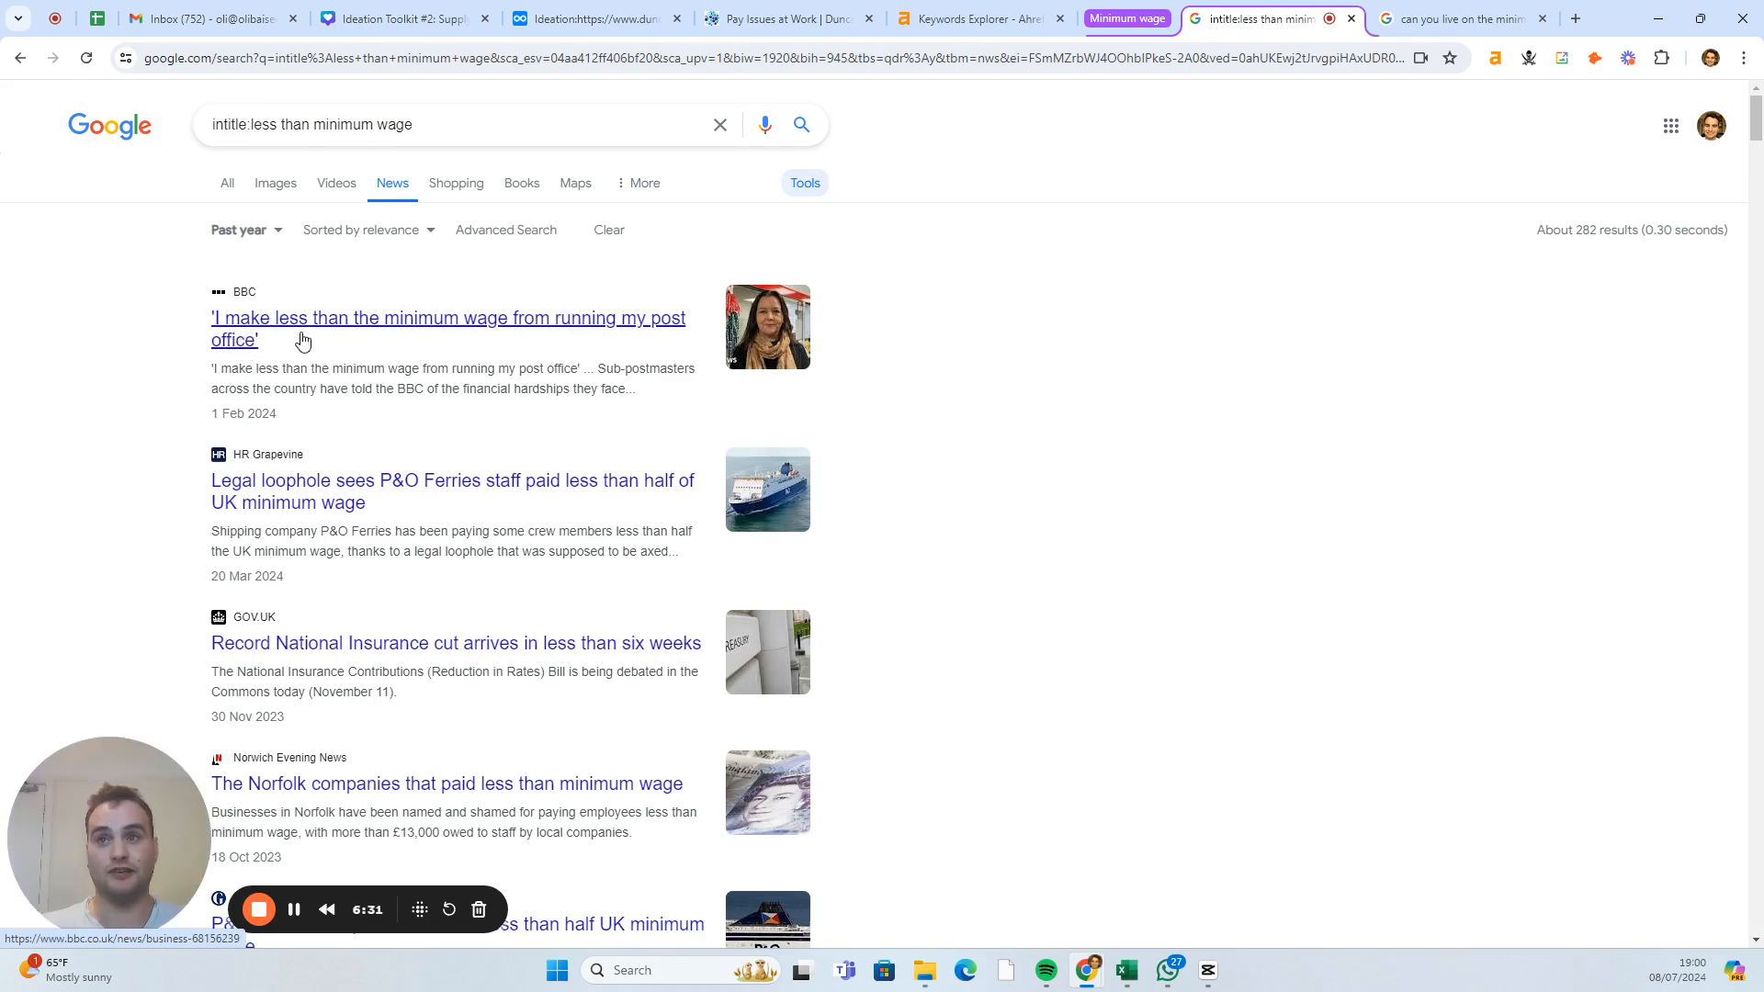
{"action": "scroll", "coordinate": [306, 363], "scroll_direction": "down", "scroll_amount": 2}
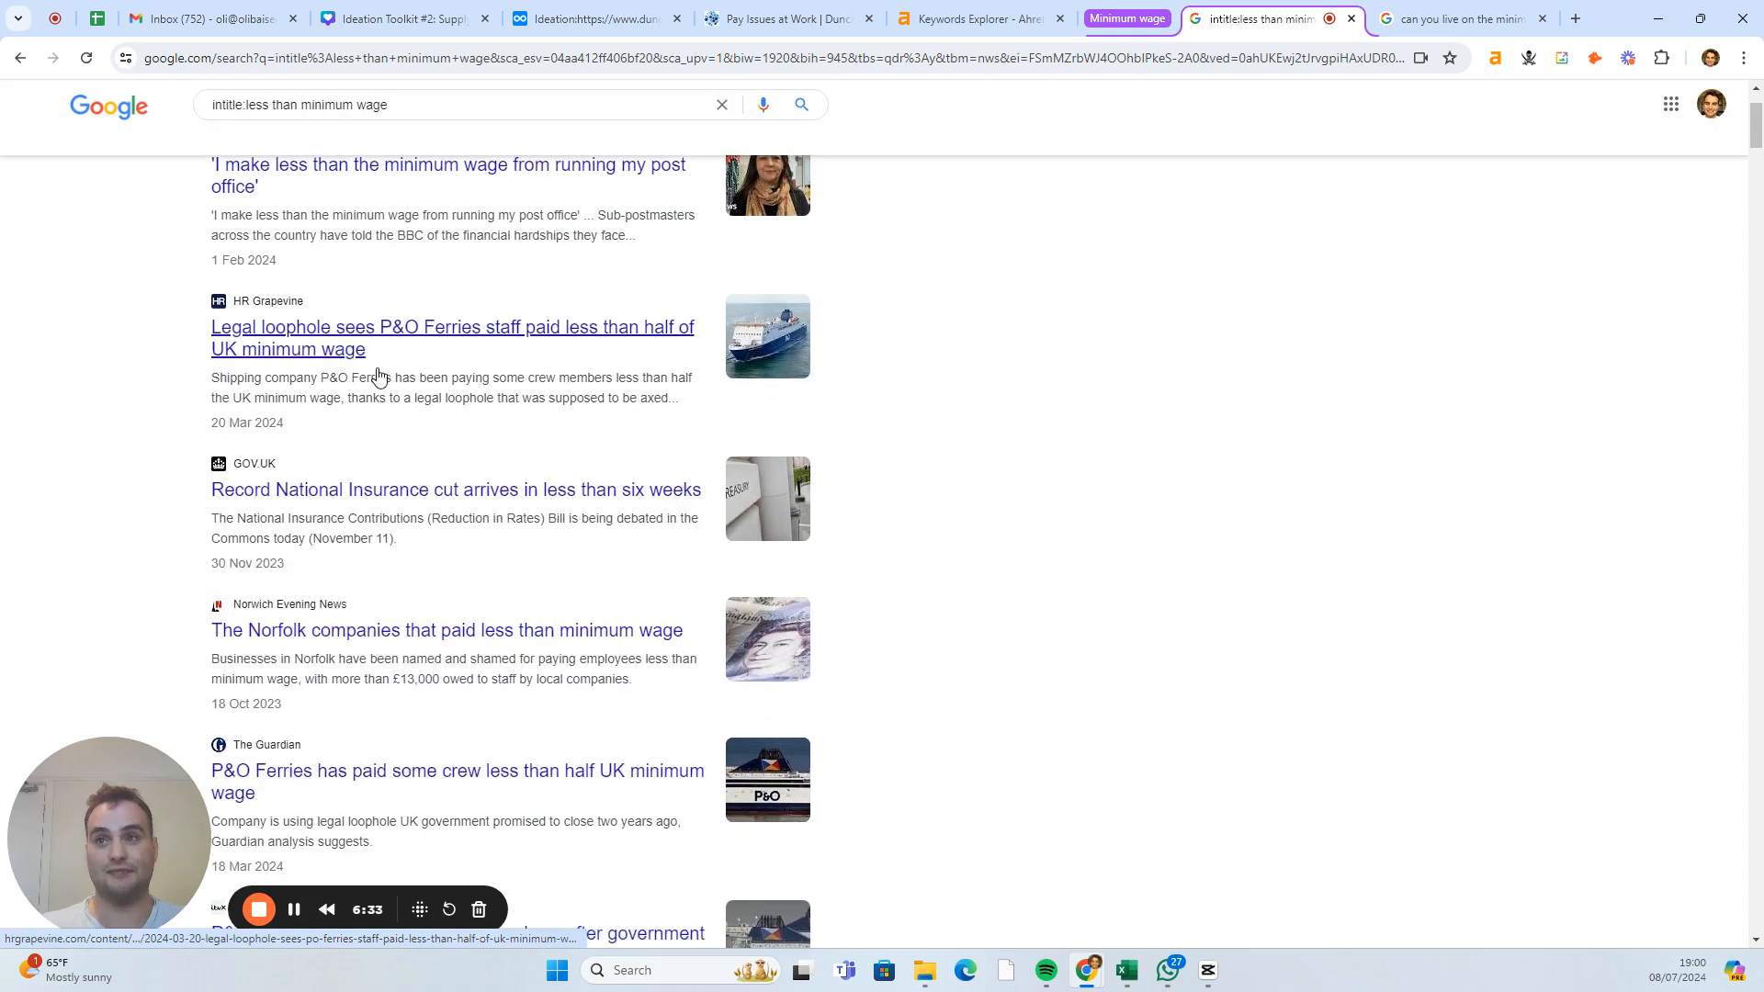
{"action": "scroll", "coordinate": [378, 377], "scroll_direction": "down", "scroll_amount": 2}
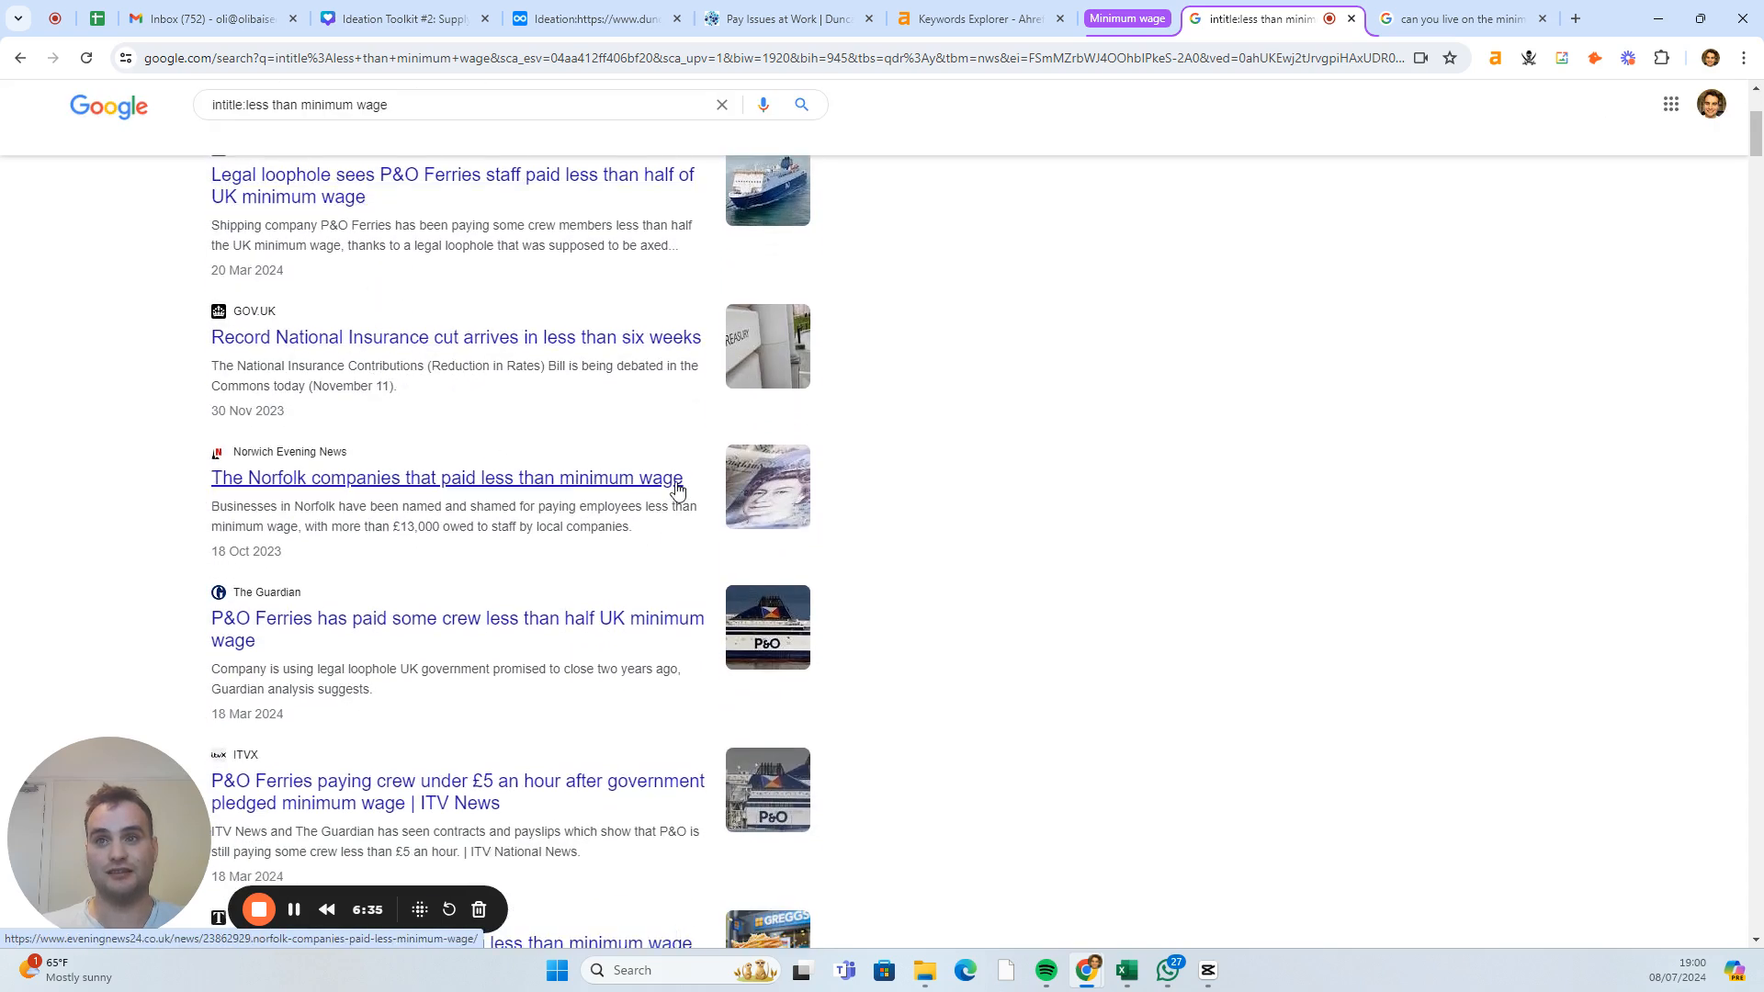
{"action": "scroll", "coordinate": [508, 471], "scroll_direction": "up", "scroll_amount": 4}
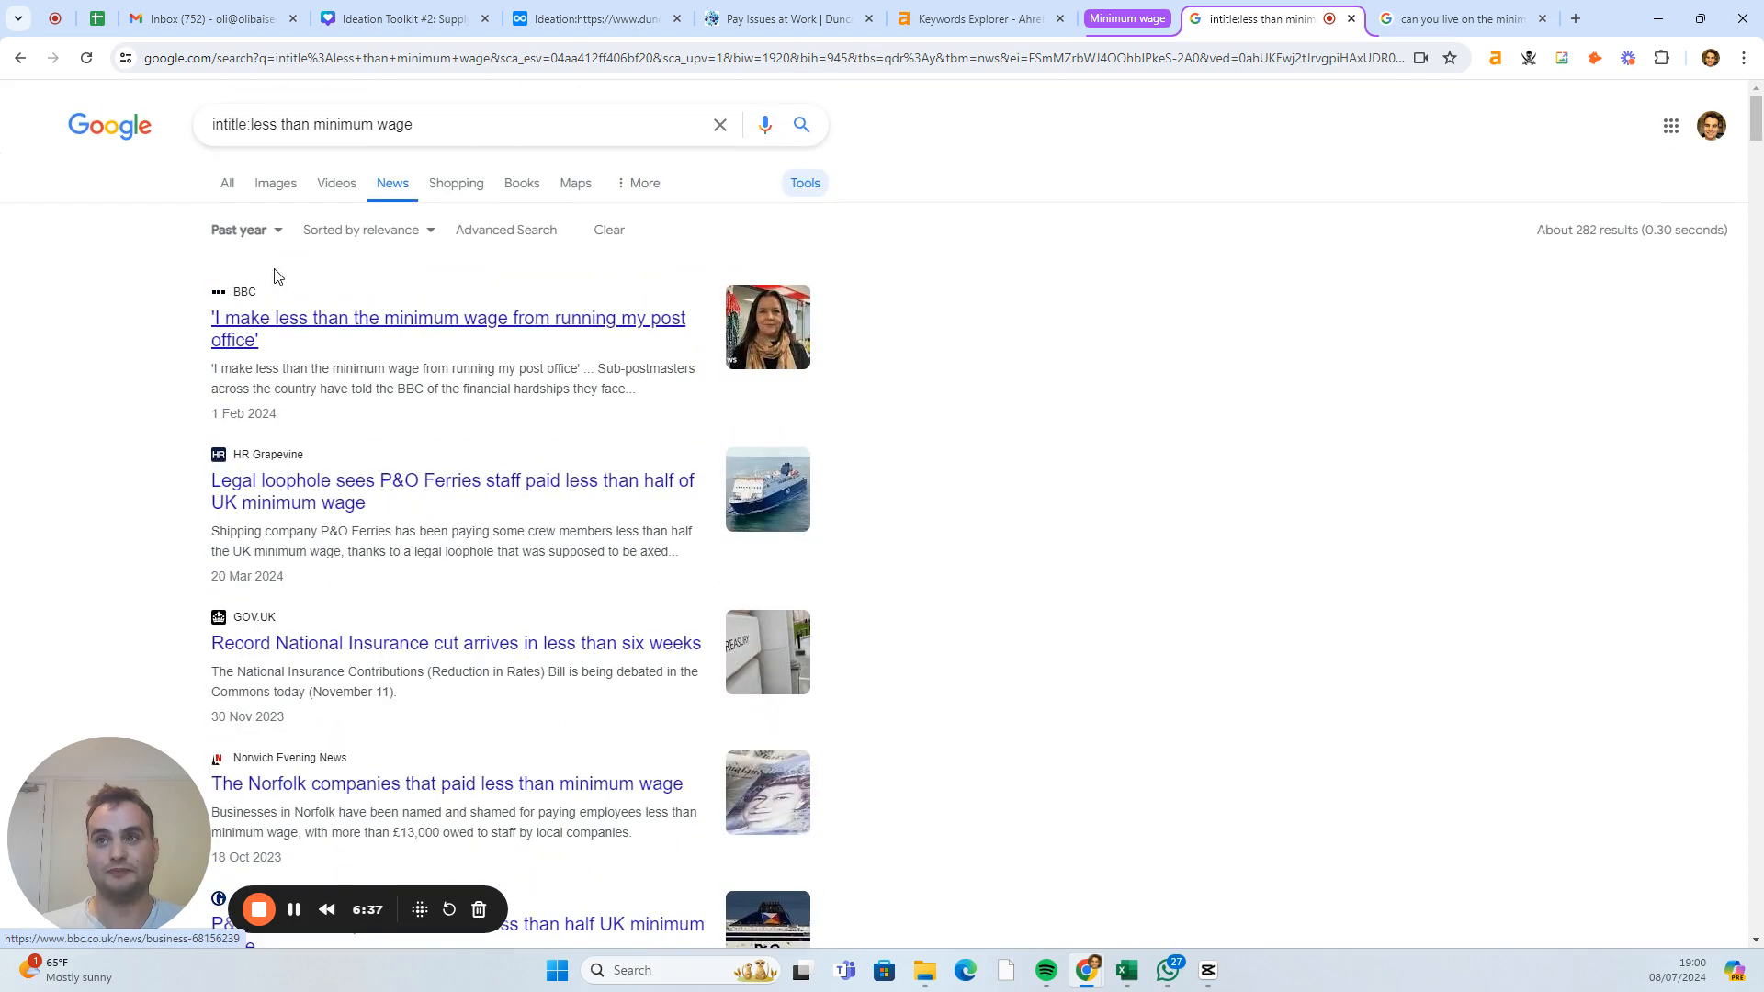
- Limit the "less than minimum wage" news results to the past month and skim the headlines
{"action": "left_click", "coordinate": [262, 232]}
{"action": "left_click", "coordinate": [323, 371]}
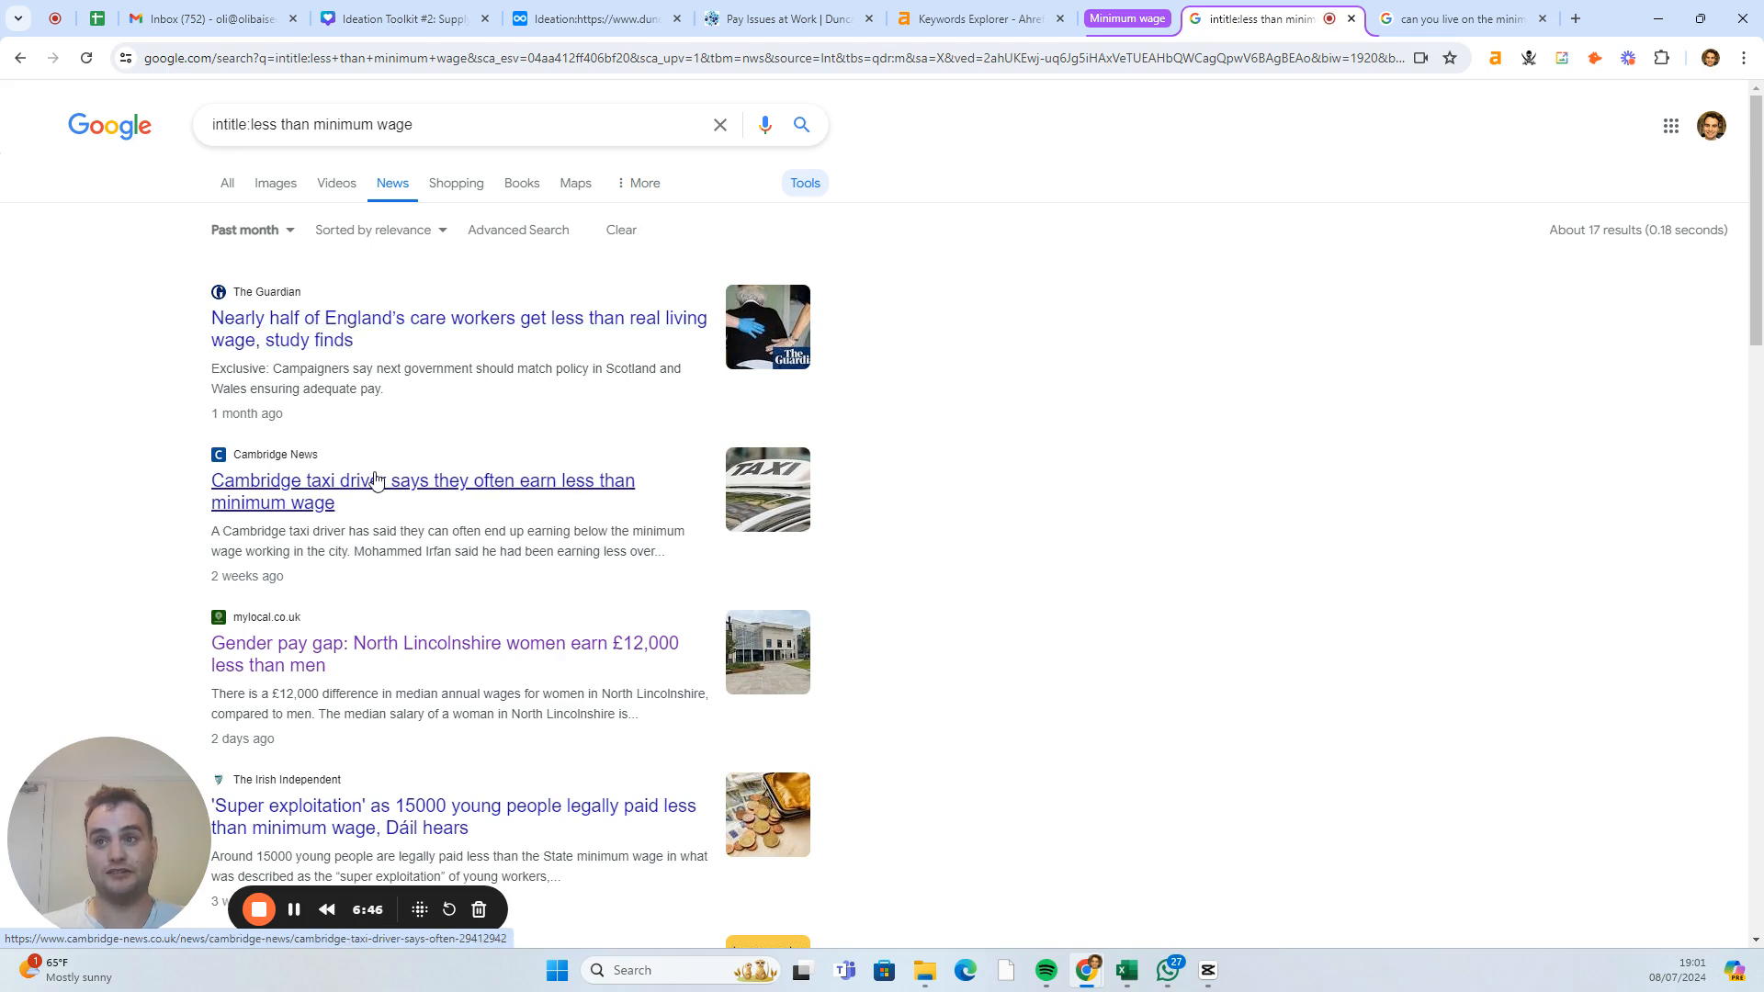
{"action": "scroll", "coordinate": [375, 479], "scroll_direction": "down", "scroll_amount": 2}
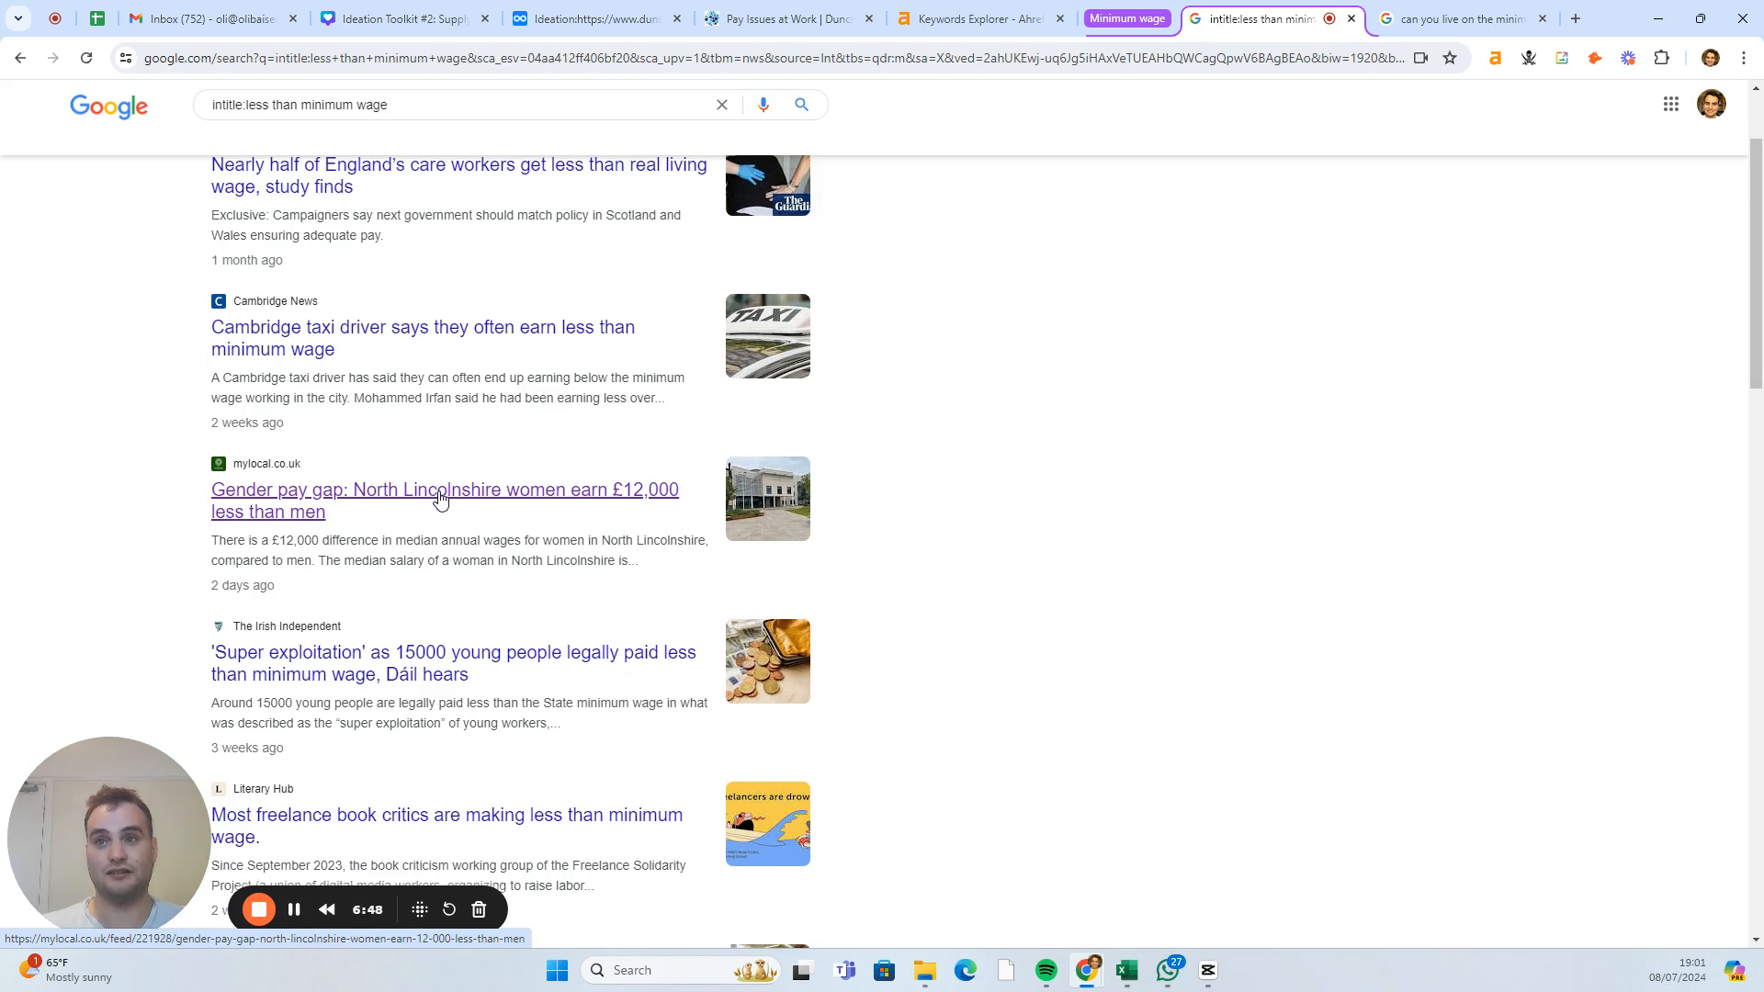
{"action": "scroll", "coordinate": [439, 497], "scroll_direction": "down", "scroll_amount": 2}
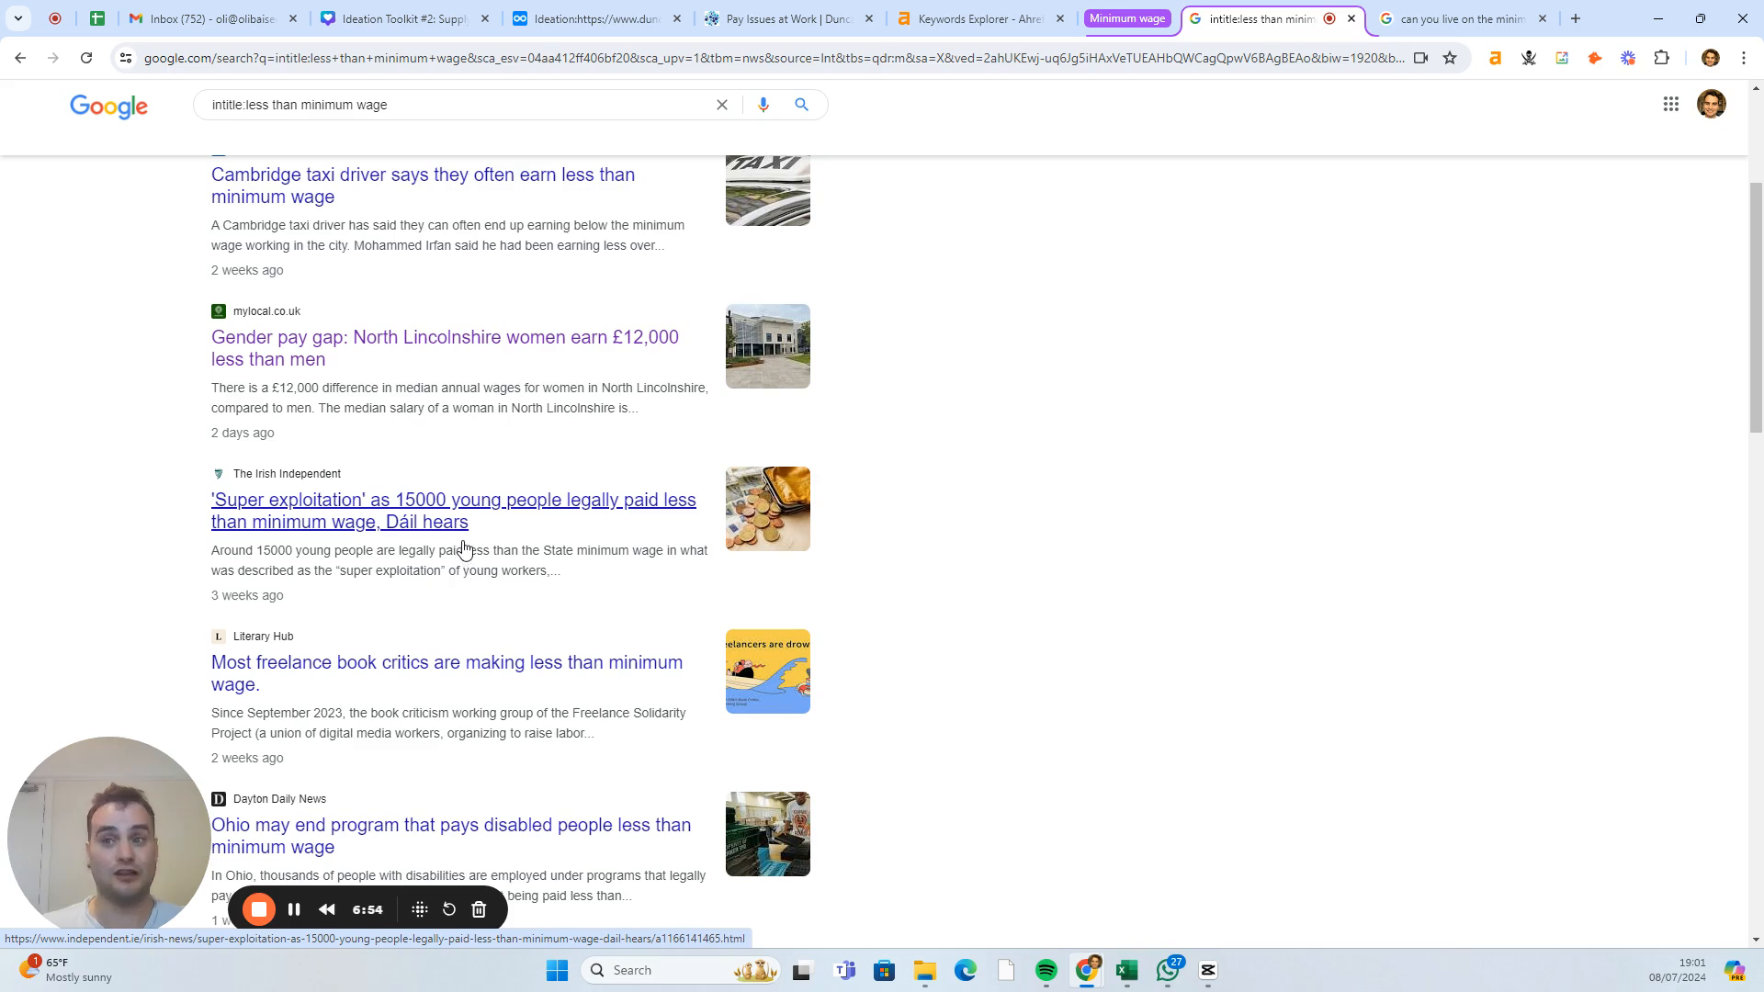
{"action": "scroll", "coordinate": [464, 551], "scroll_direction": "up", "scroll_amount": 4}
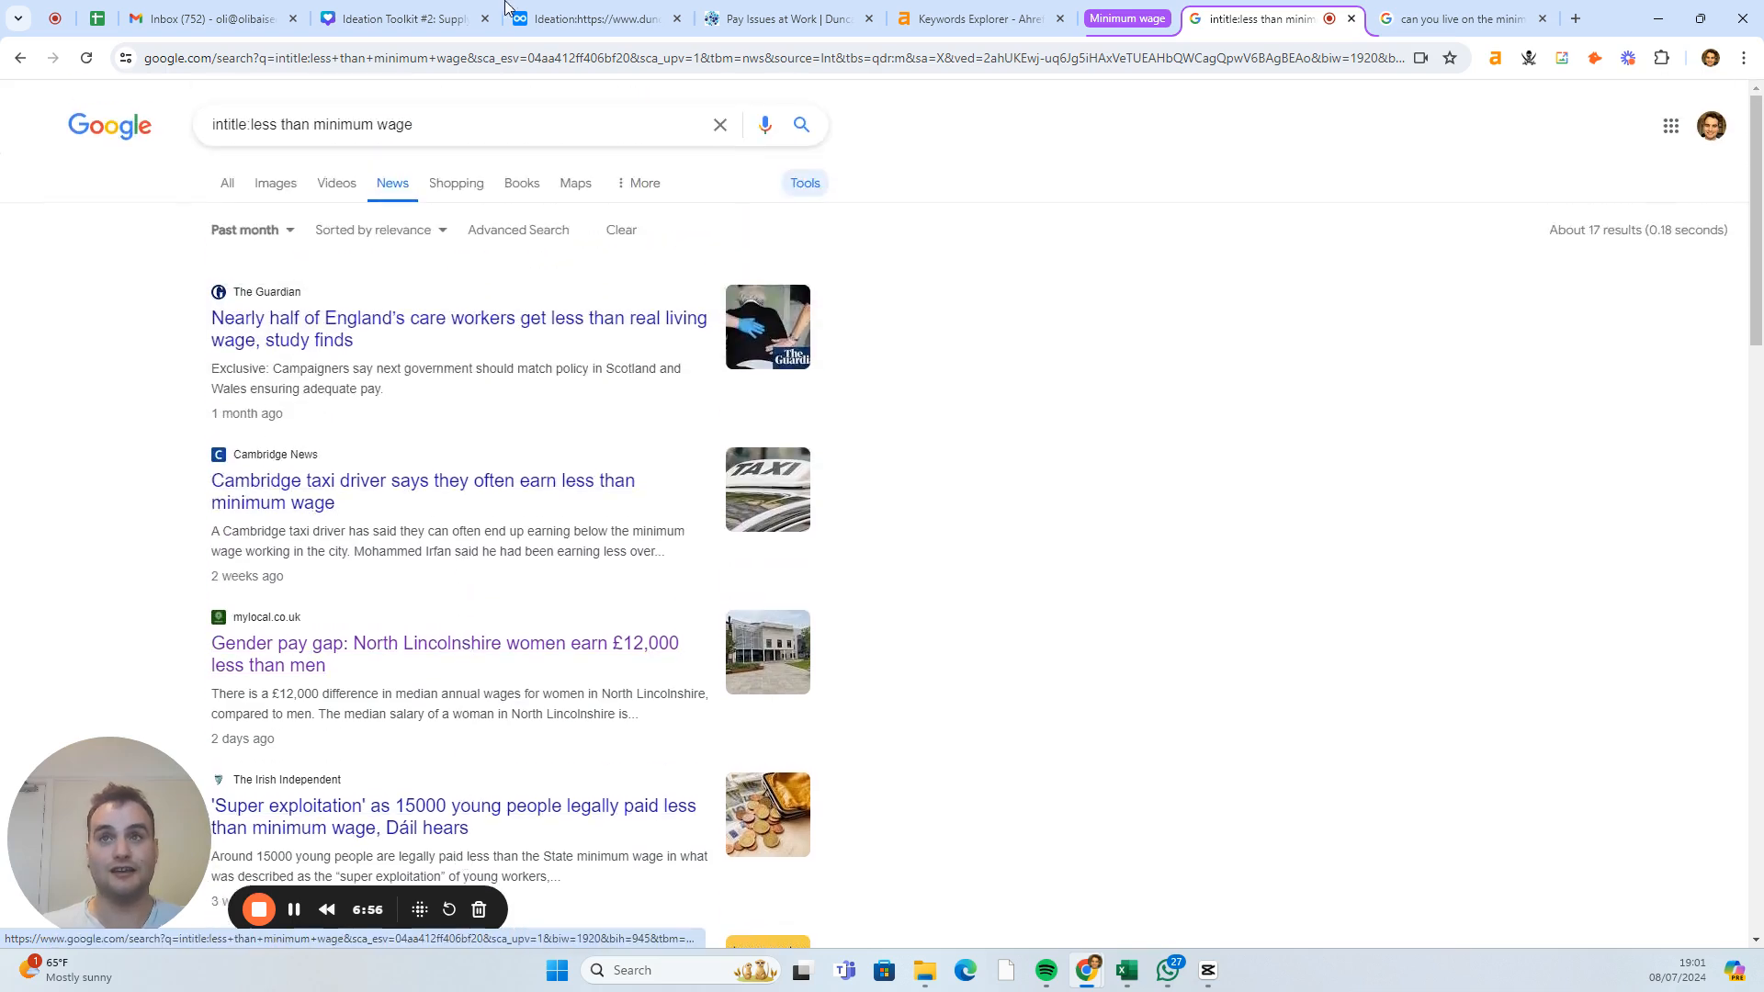
- Switch to the Dynalist ideation note and add "Potential headline: How many people are paid less than minimum wage" under Minimum wage
{"action": "left_click", "coordinate": [582, 18]}
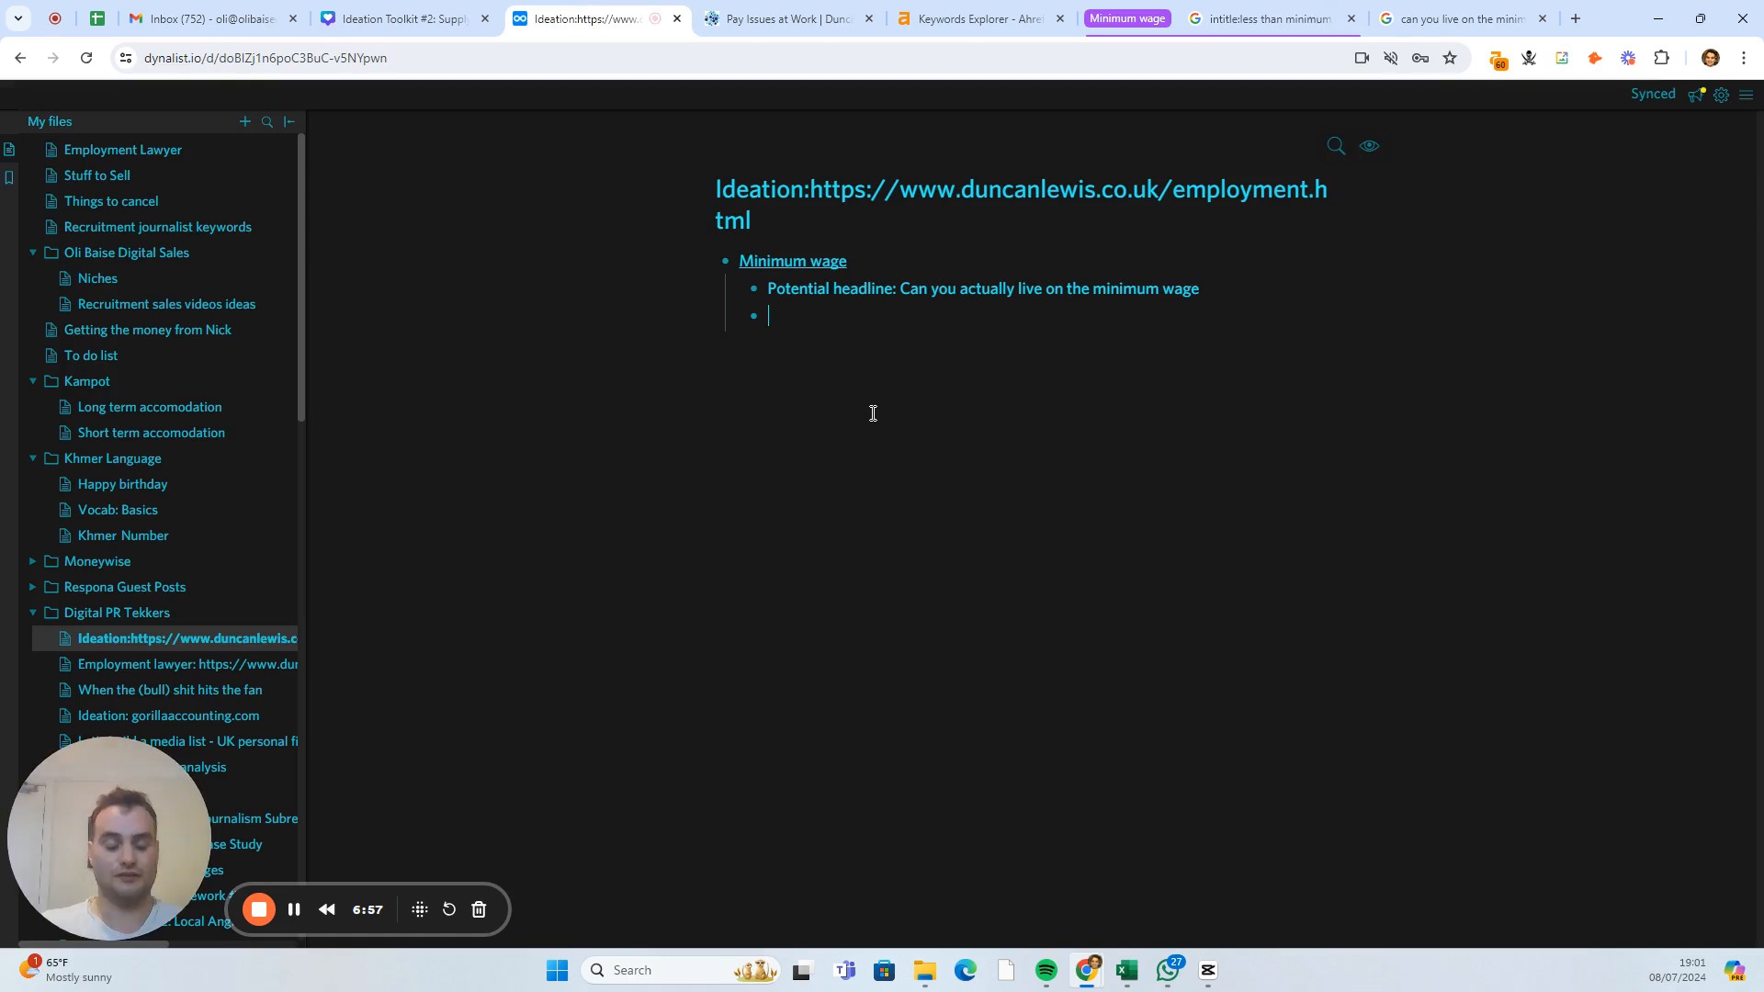
{"action": "type", "text": "Potenti"}
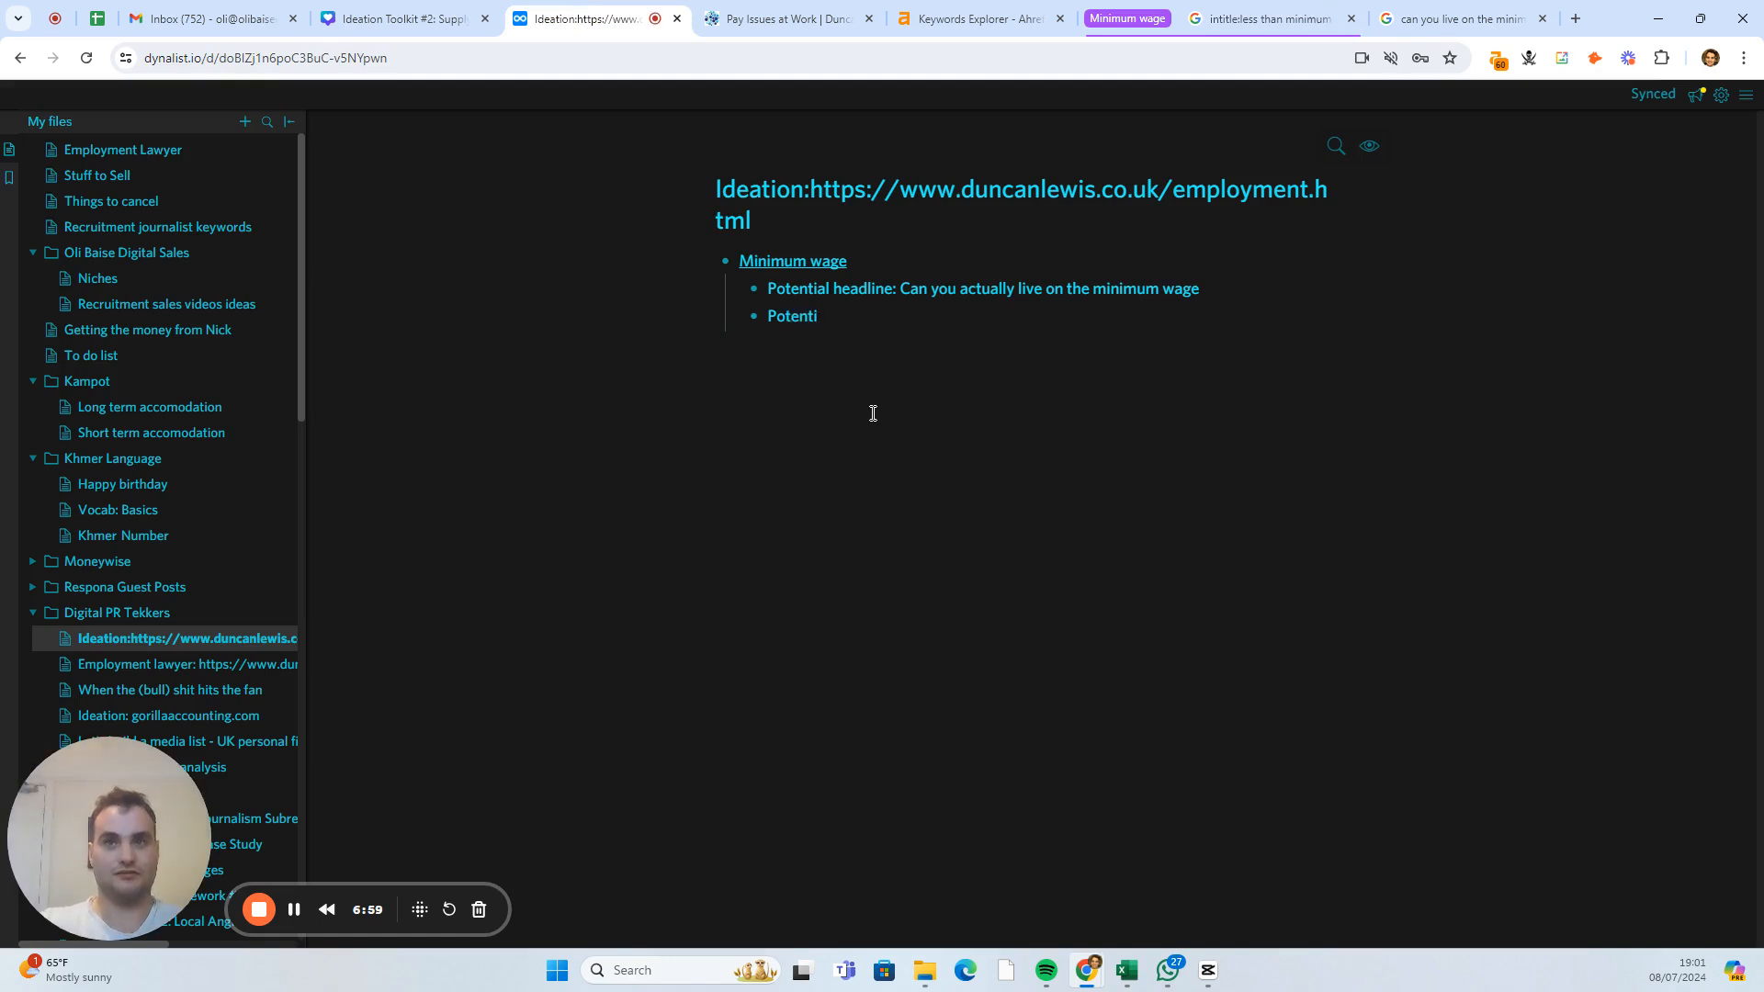
{"action": "type", "text": "al headline"}
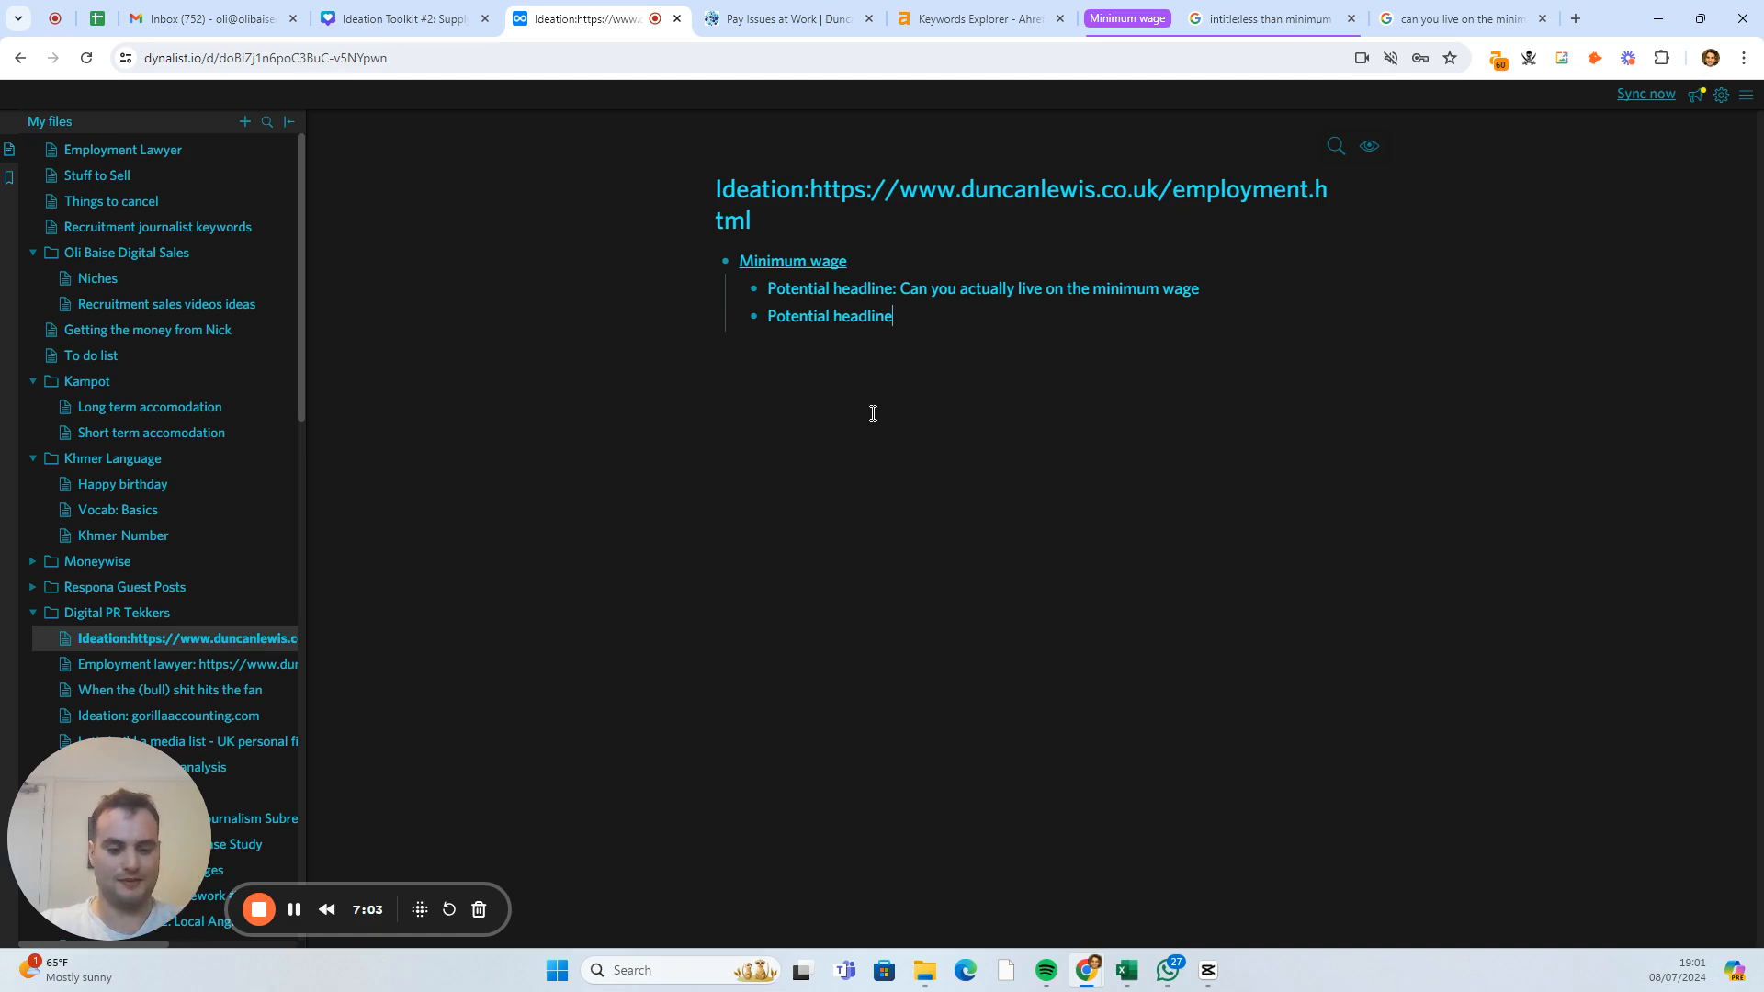
{"action": "type", "text": ": How many people are paid less than minimum wage"}
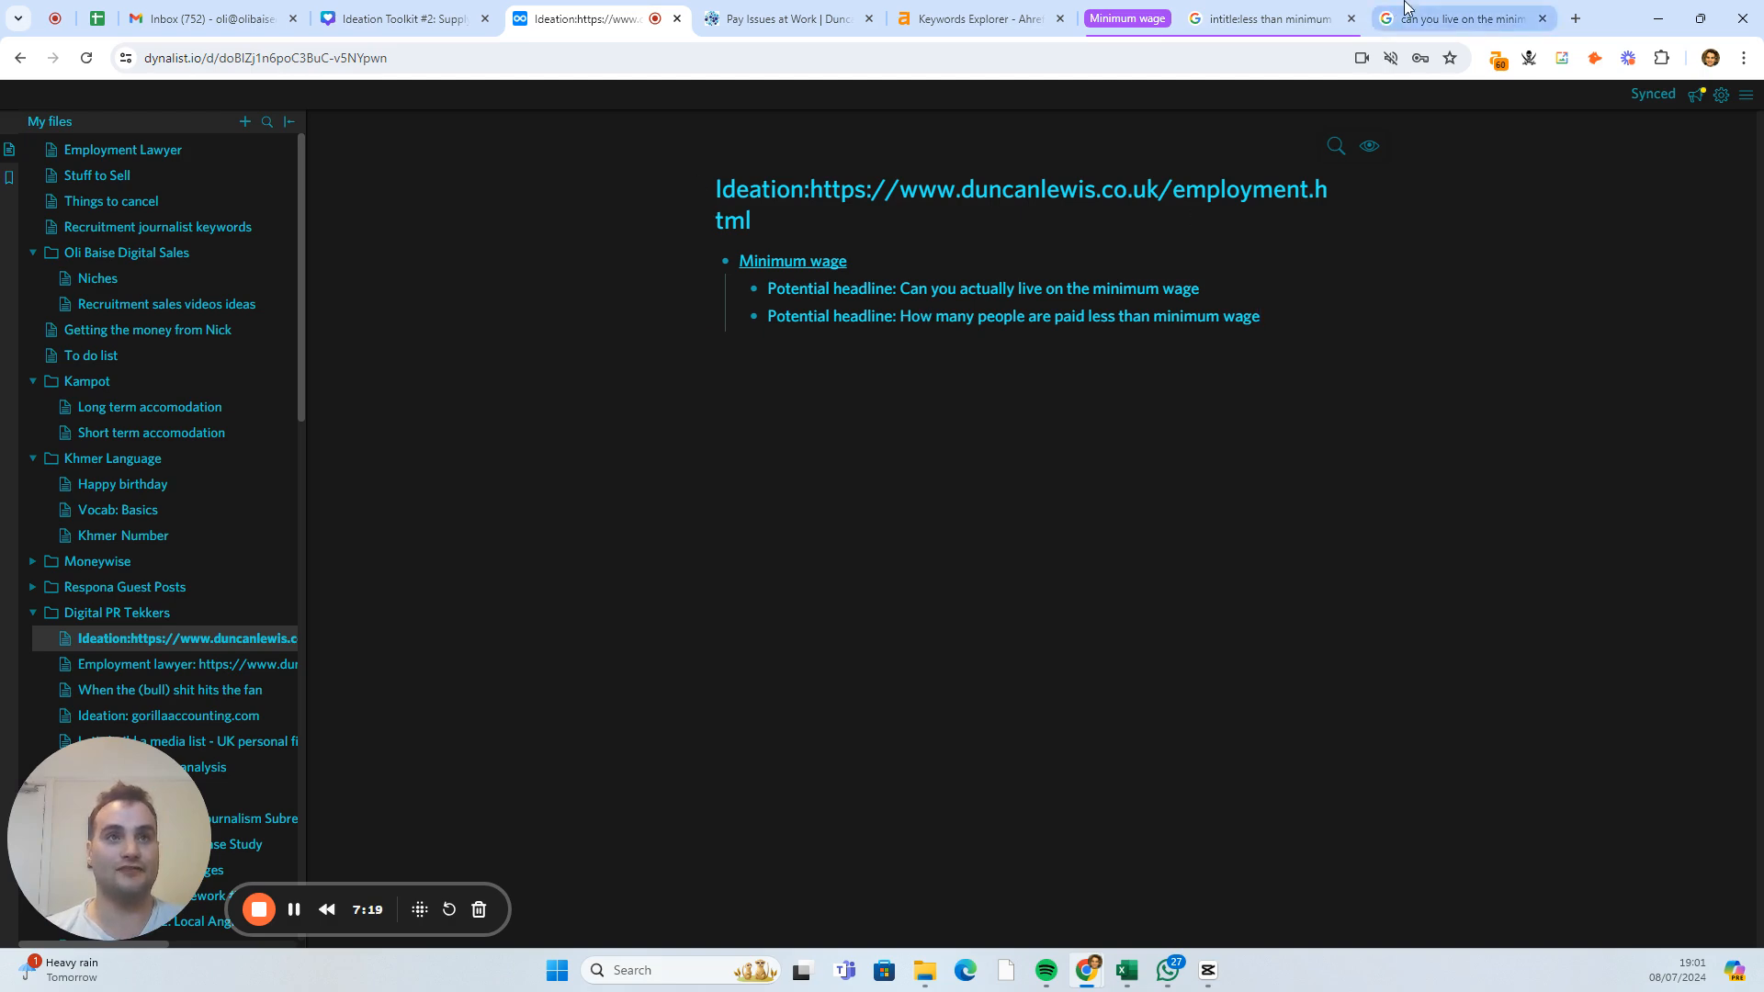
- Copy the new headline's question from the note and run a Google web search for "How many people are paid less than minimum wage"
{"action": "left_click", "coordinate": [1461, 19]}
{"action": "left_click", "coordinate": [1264, 18]}
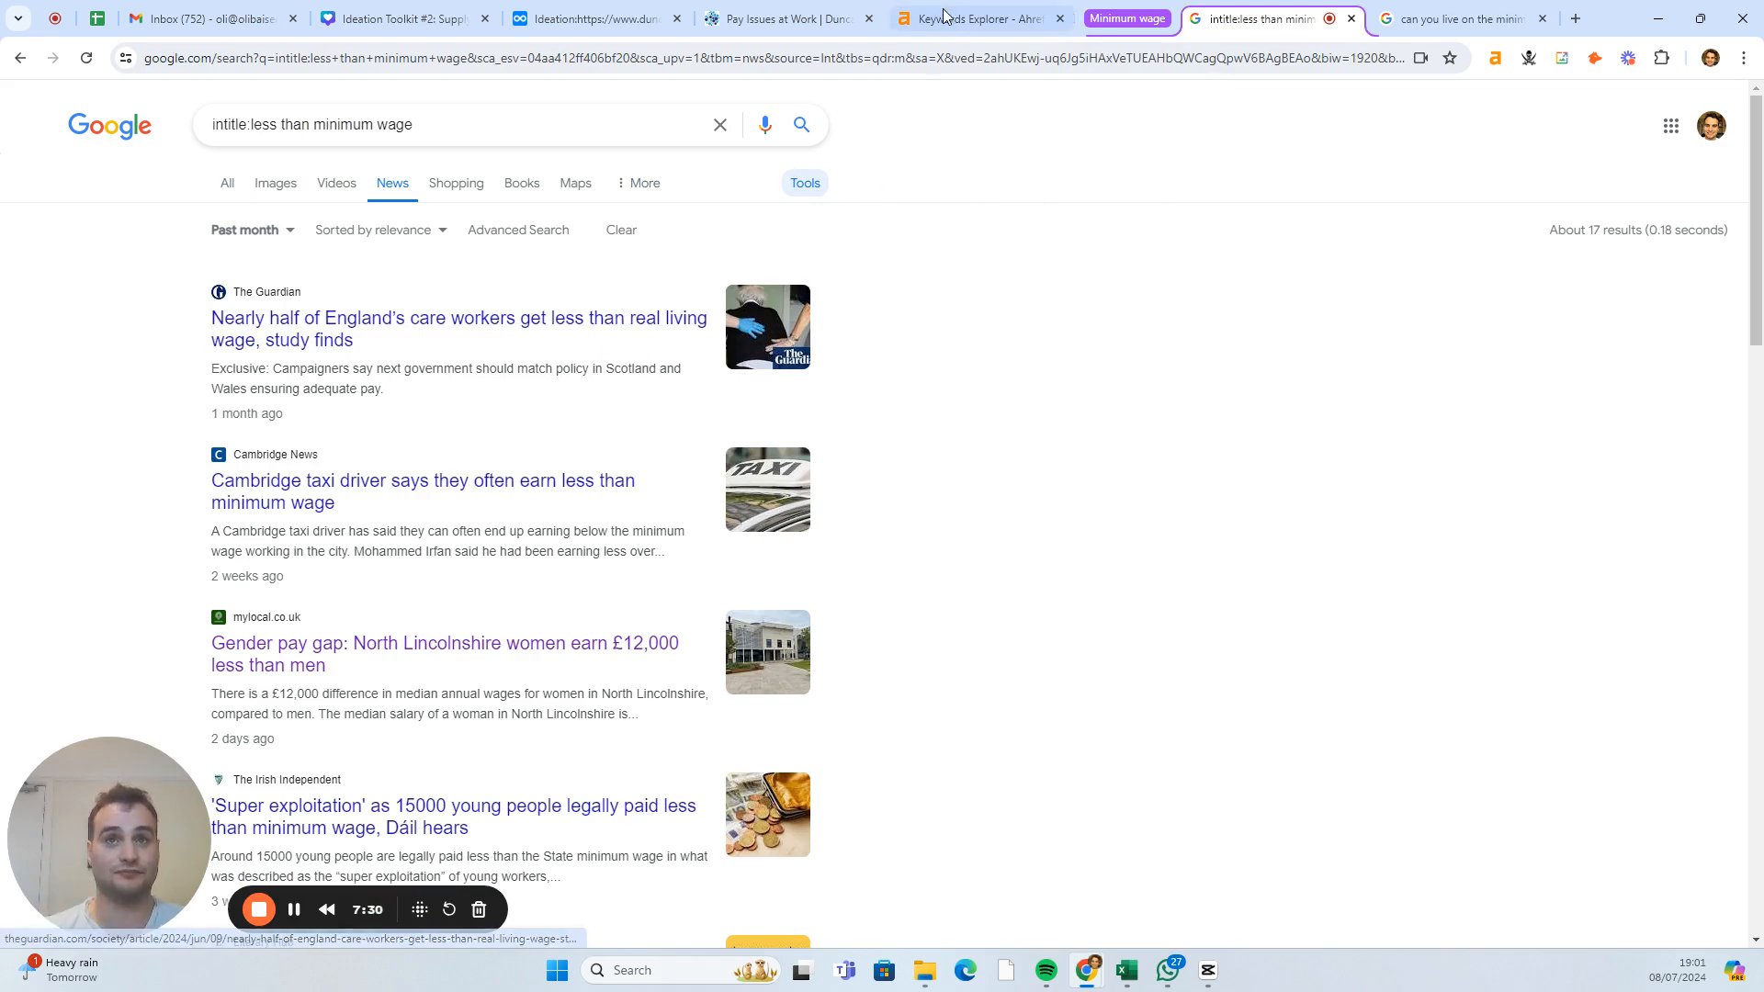
{"action": "left_click", "coordinate": [592, 18]}
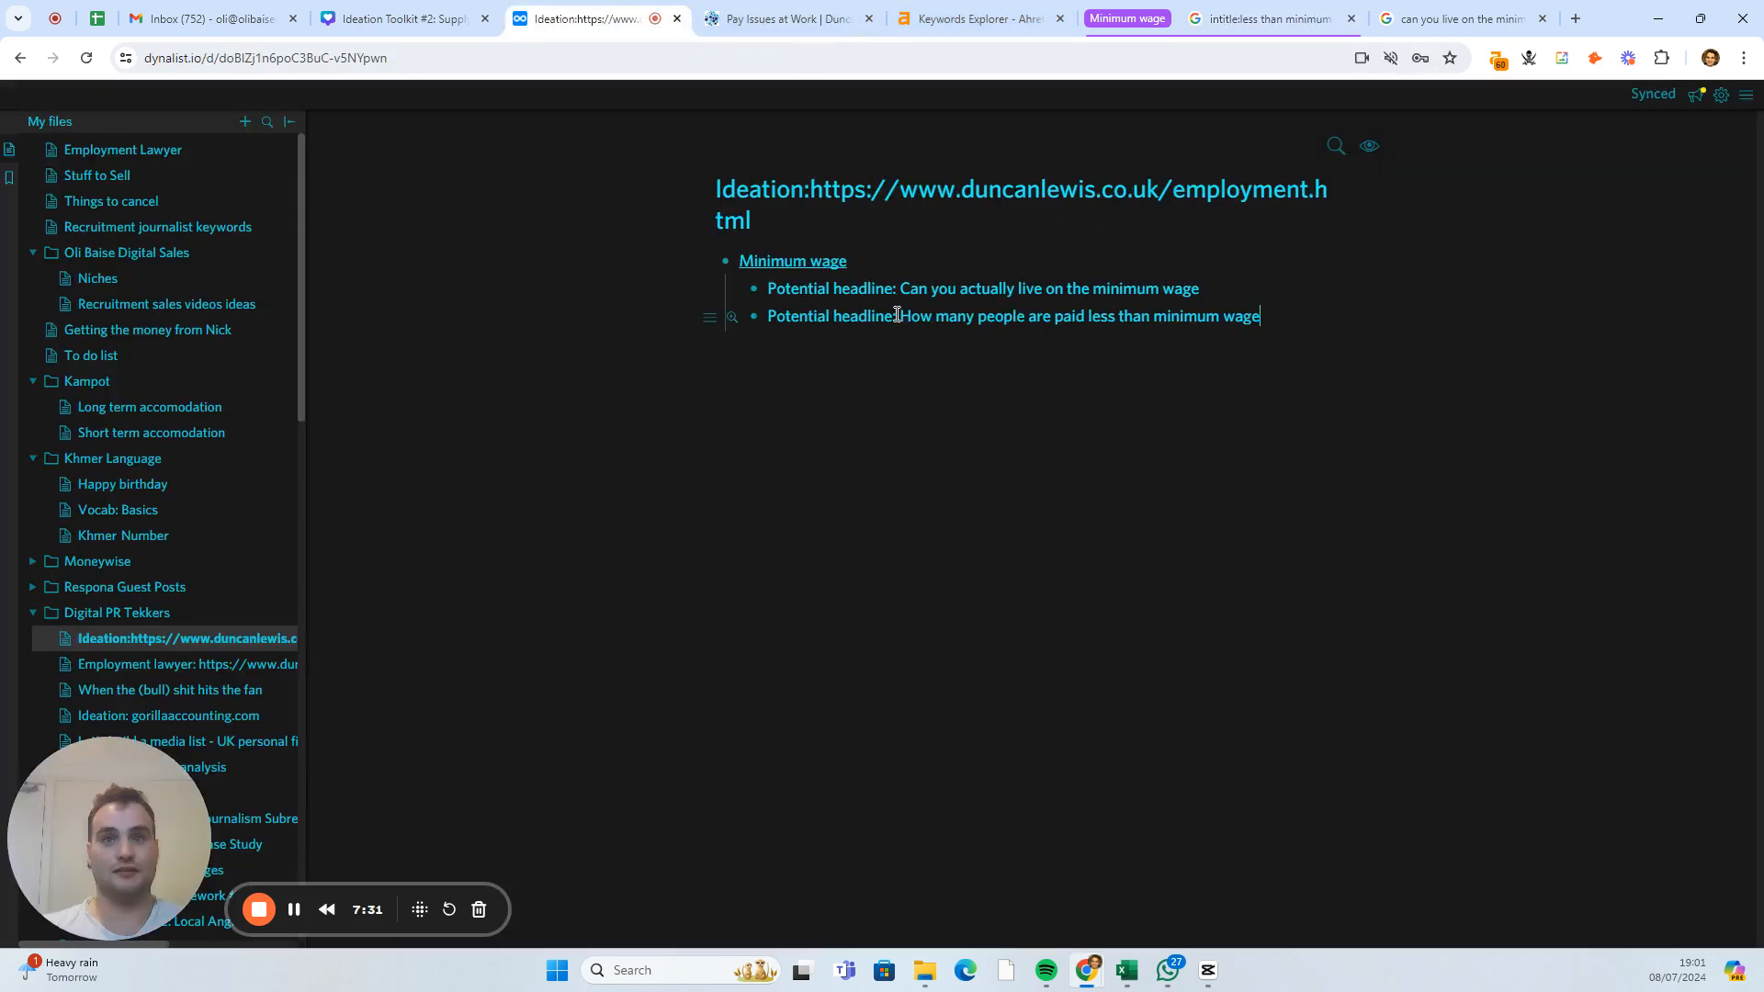
{"action": "left_click_drag", "start_coordinate": [900, 315], "coordinate": [1263, 315]}
{"action": "key", "text": "ctrl+c"}
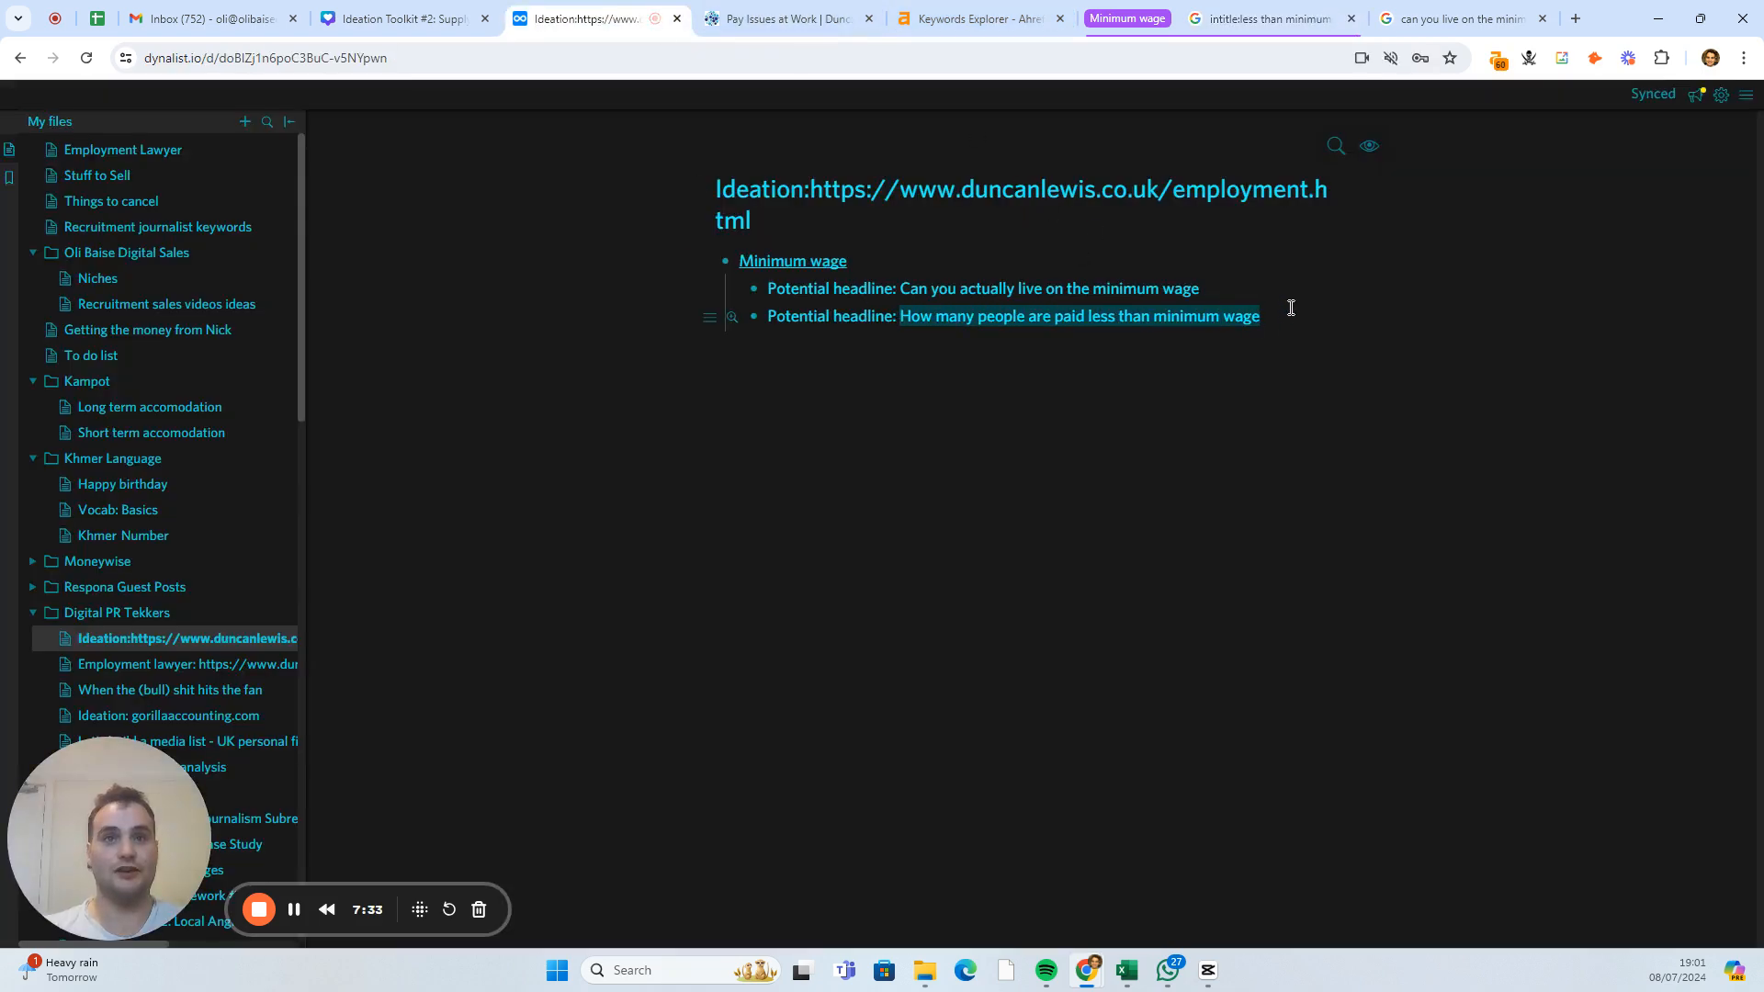
{"action": "left_click", "coordinate": [1438, 19]}
{"action": "left_click", "coordinate": [527, 122]}
{"action": "key", "text": "ctrl+a"}
{"action": "key", "text": "ctrl+v"}
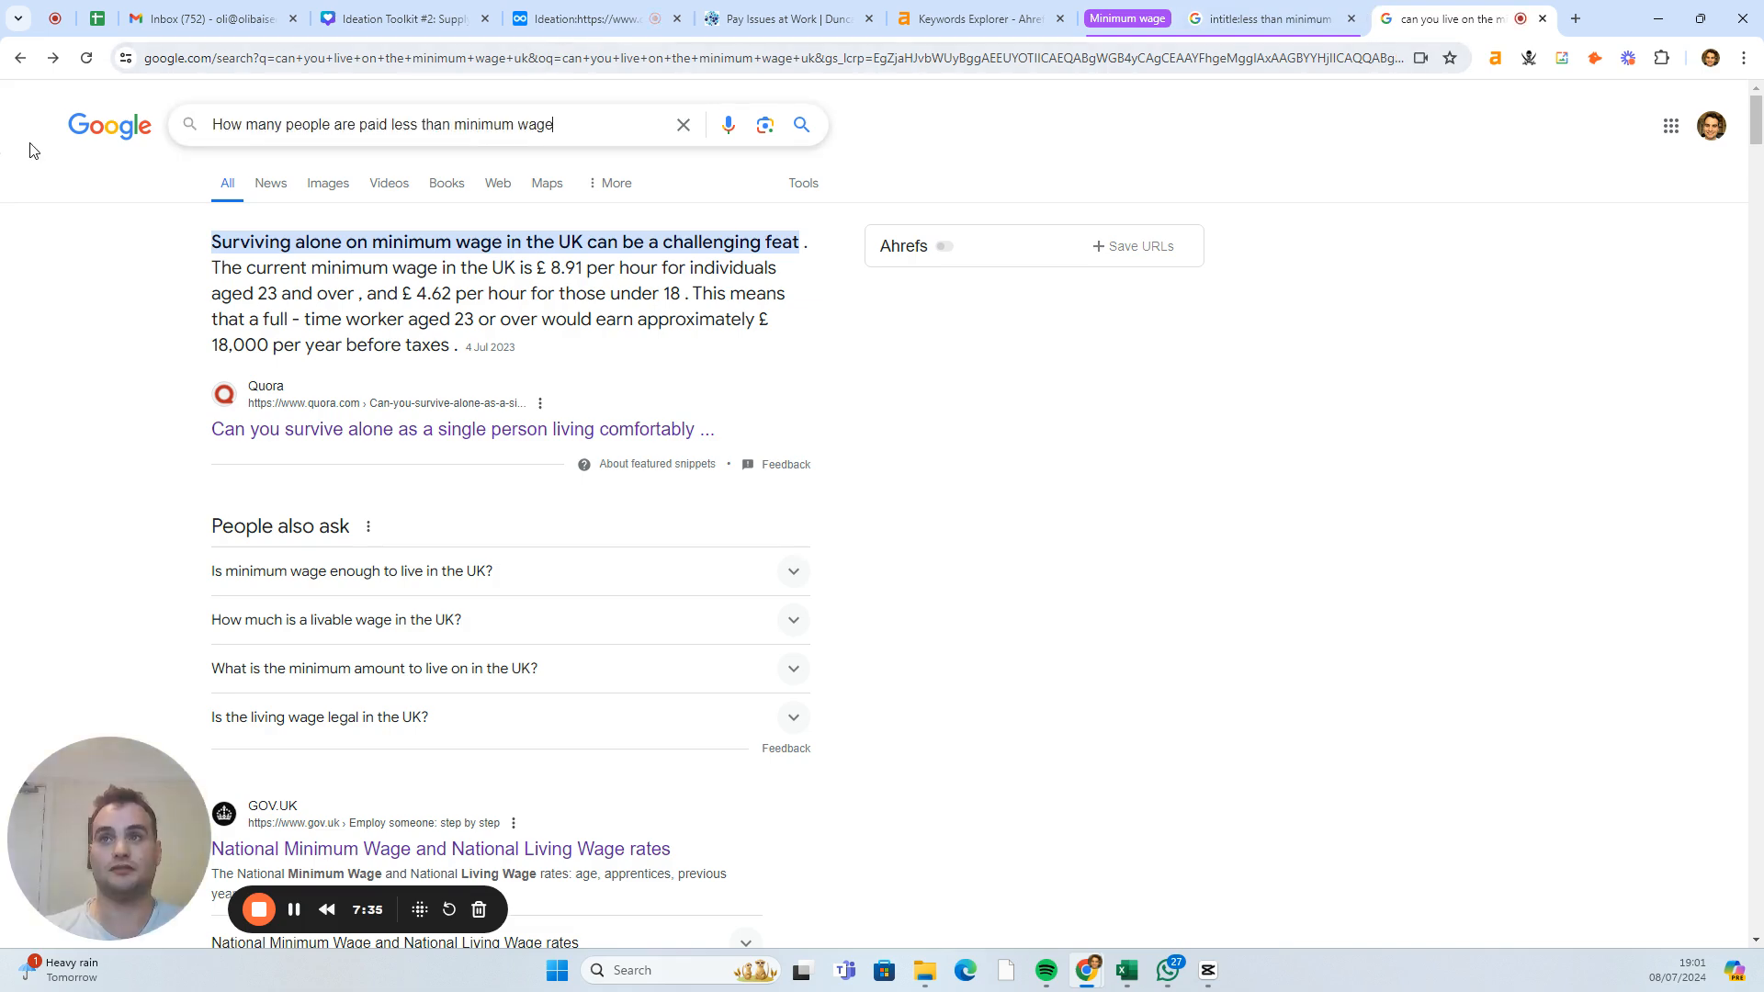
{"action": "key", "text": "Return"}
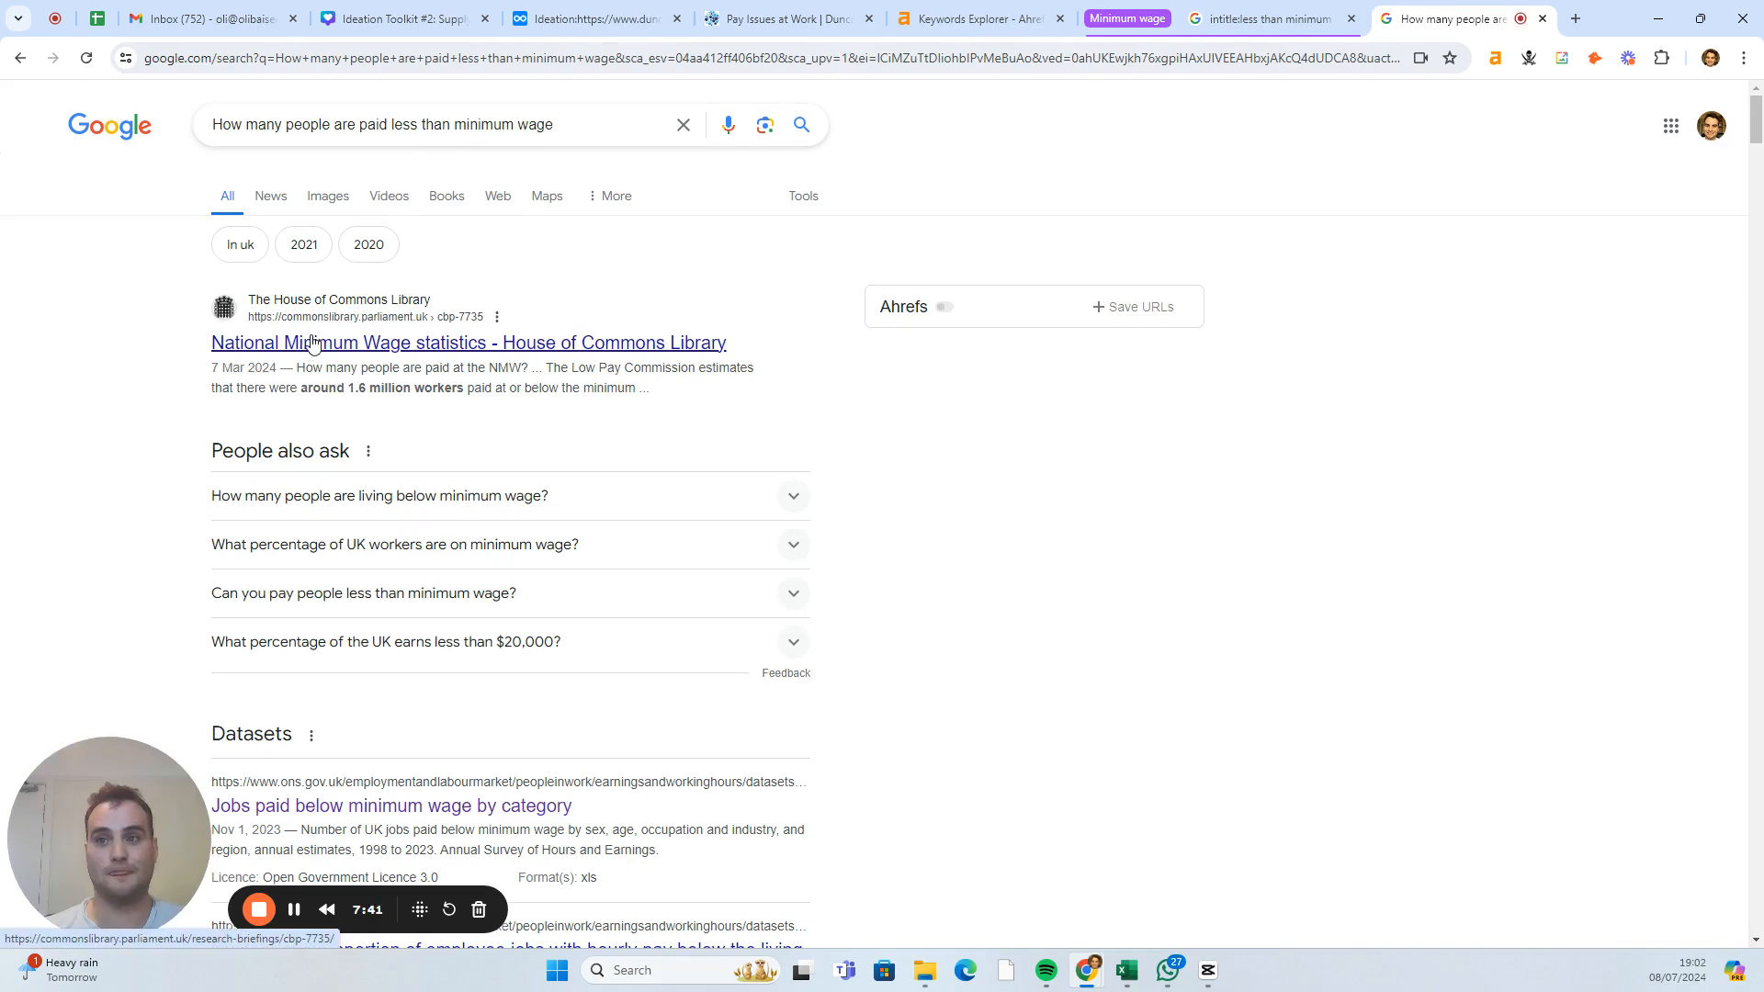
- Open the House of Commons Library's National Minimum Wage statistics briefing and highlight the Low Pay Commission estimate of workers paid at or below minimum wage
{"action": "left_click", "coordinate": [312, 342]}
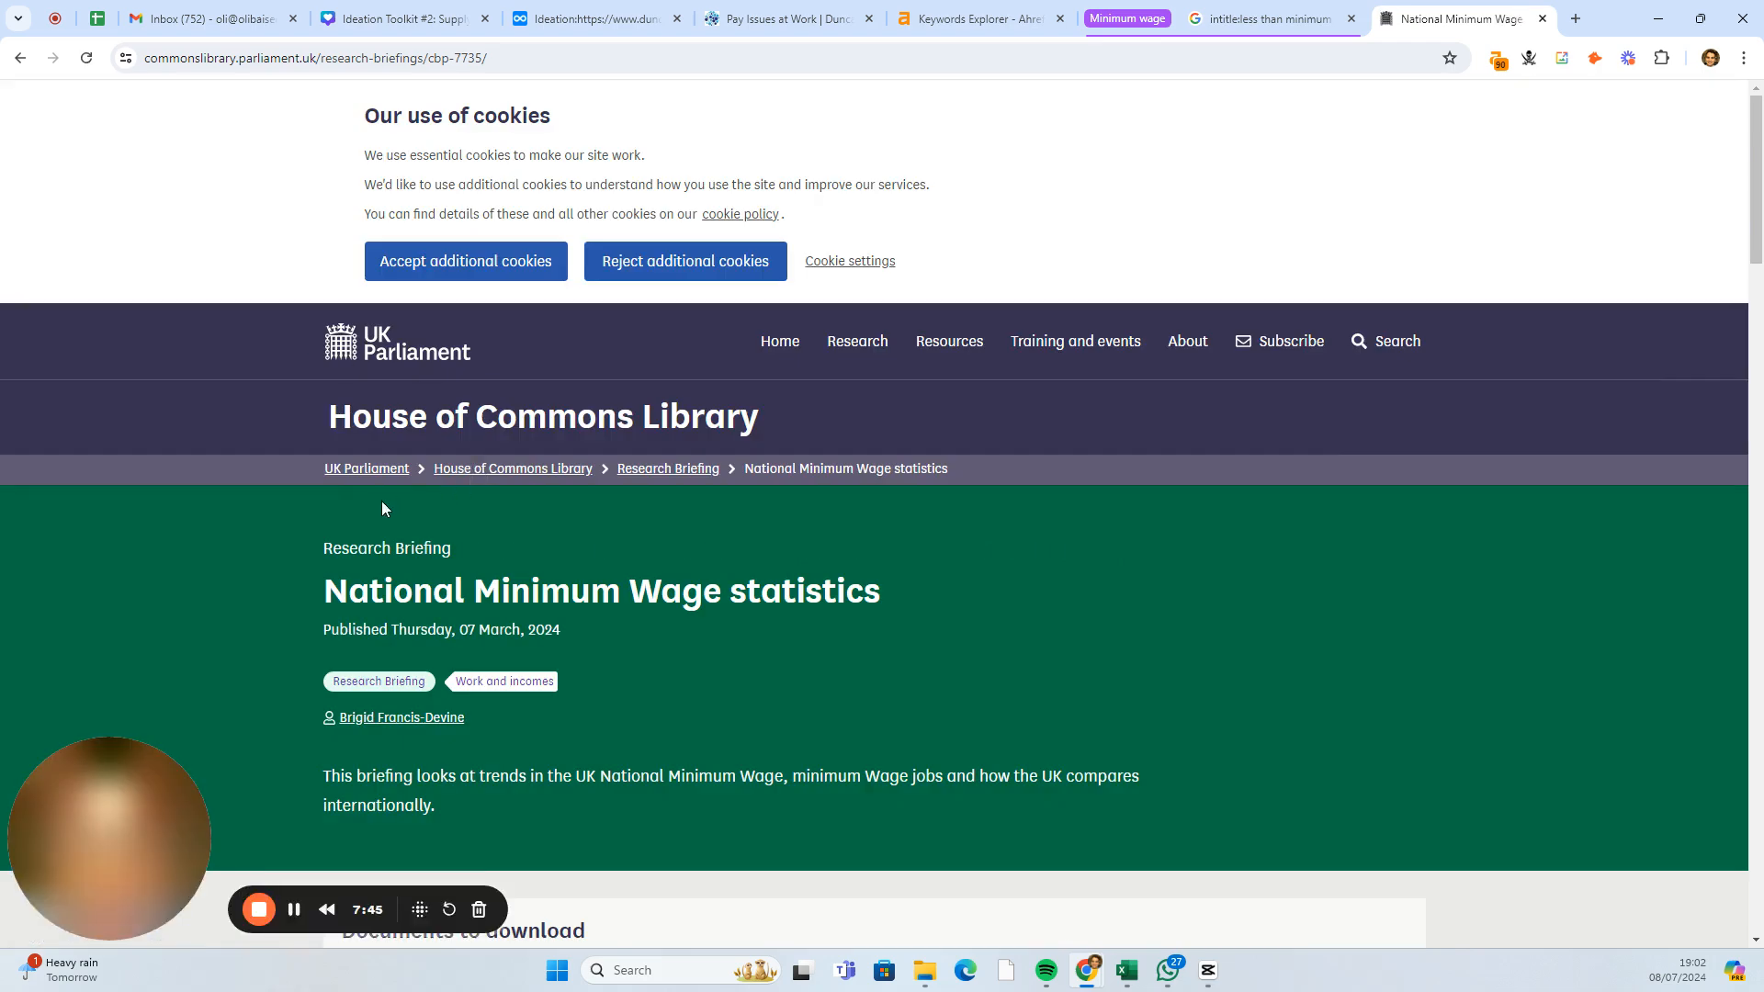
{"action": "scroll", "coordinate": [382, 502], "scroll_direction": "down", "scroll_amount": 5}
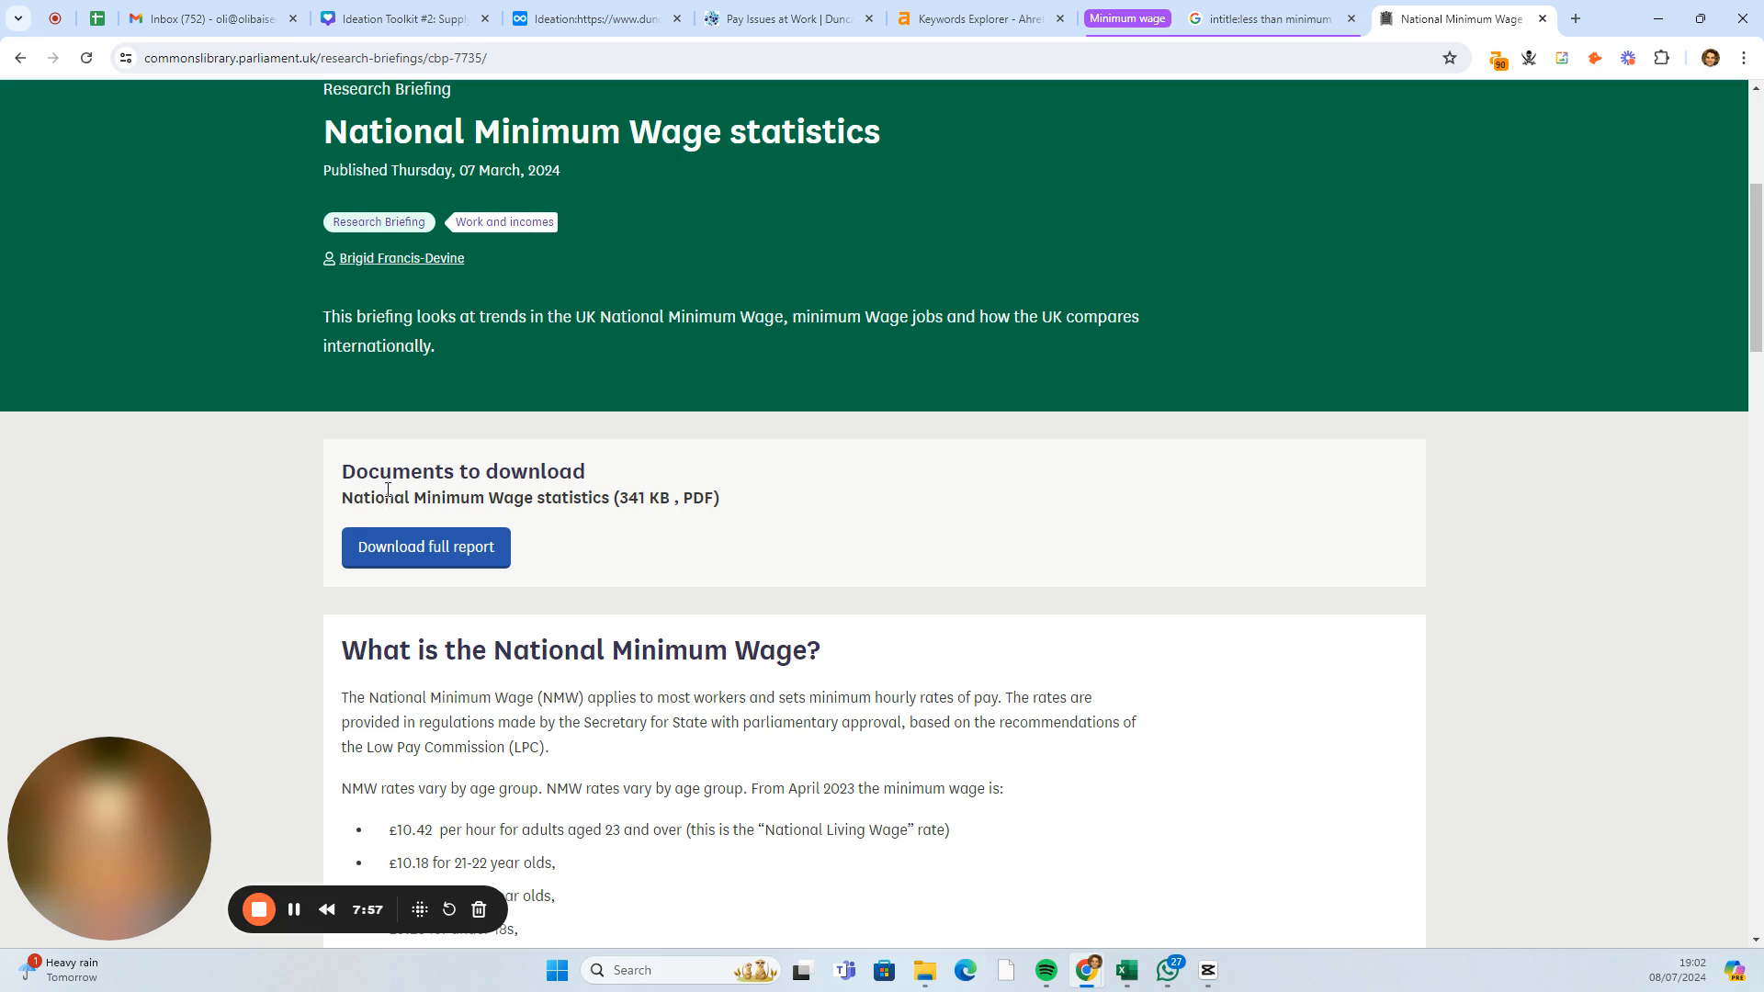
{"action": "scroll", "coordinate": [412, 211], "scroll_direction": "up", "scroll_amount": 5}
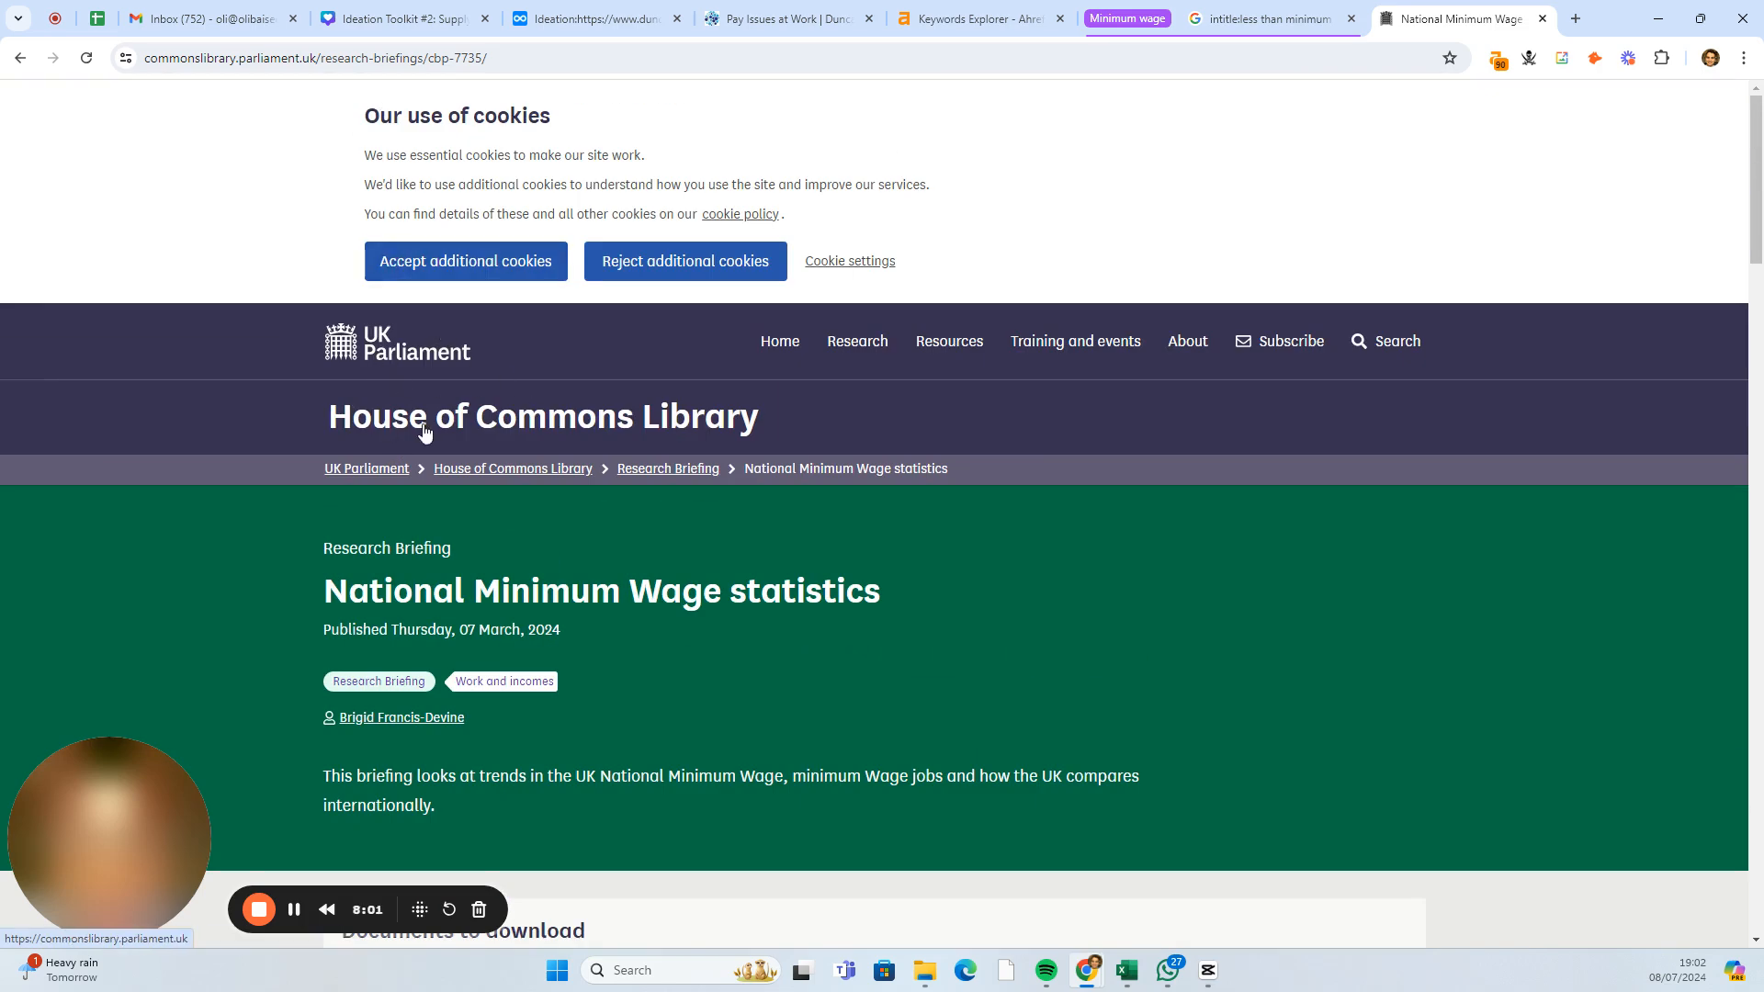
{"action": "scroll", "coordinate": [390, 554], "scroll_direction": "down", "scroll_amount": 8}
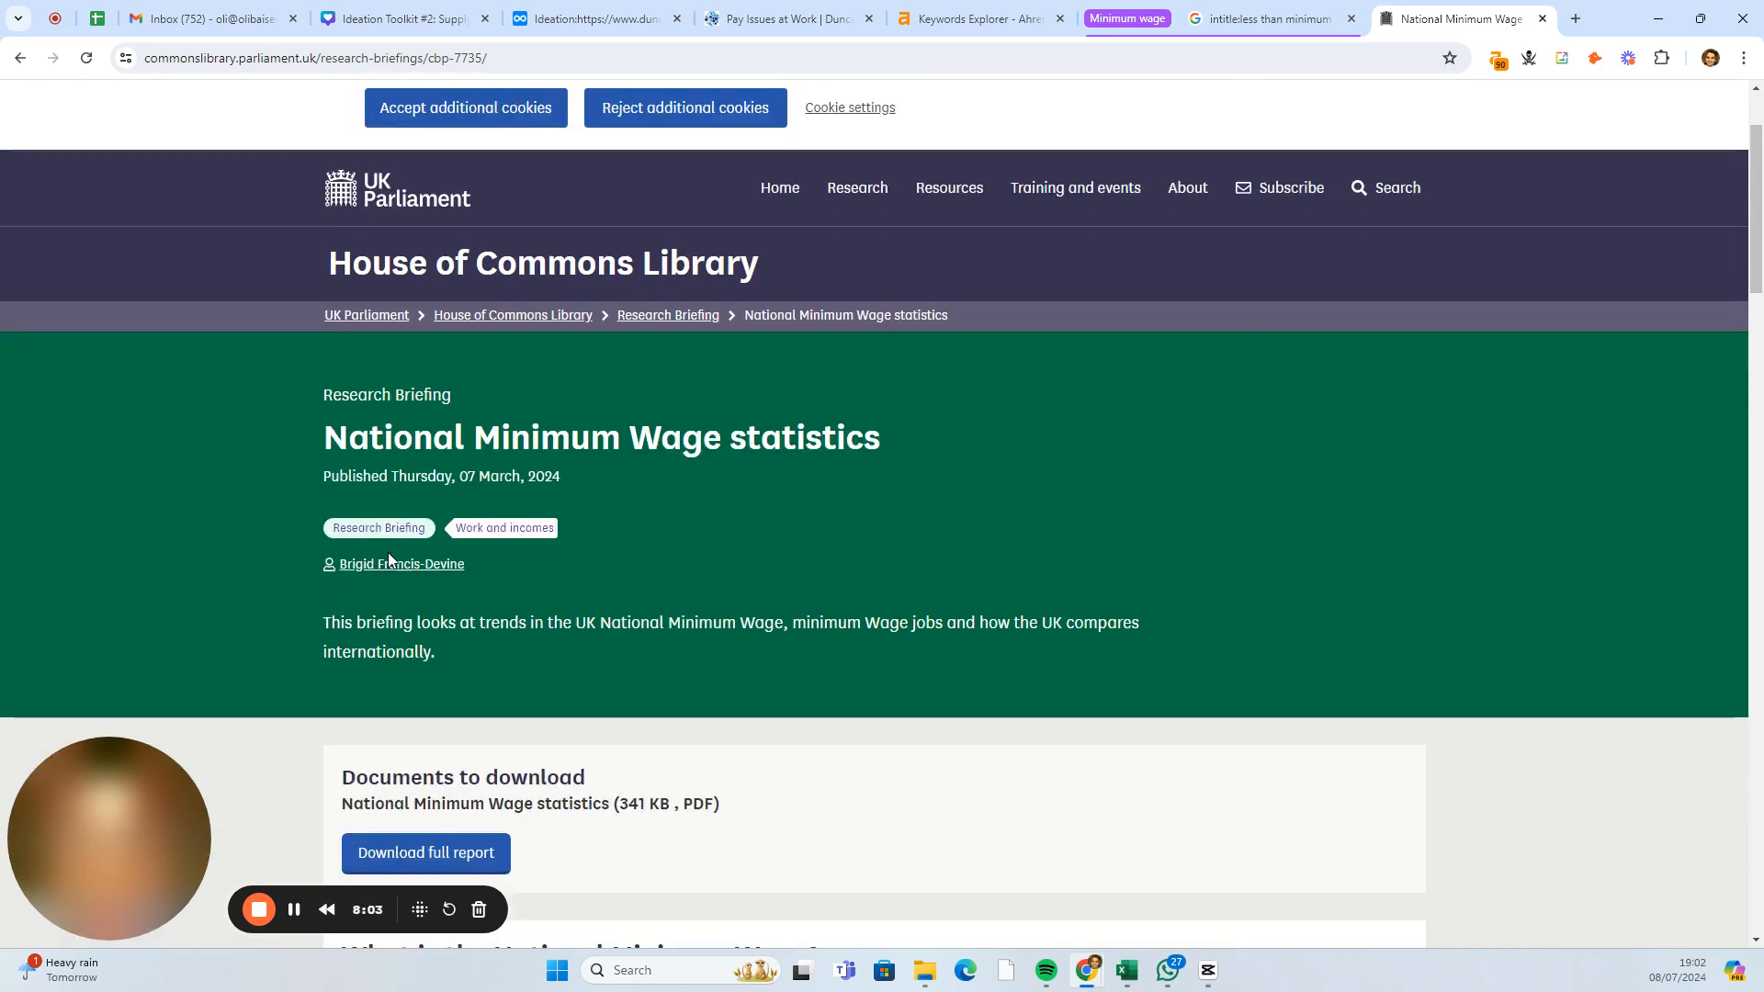
{"action": "scroll", "coordinate": [378, 561], "scroll_direction": "down", "scroll_amount": 12}
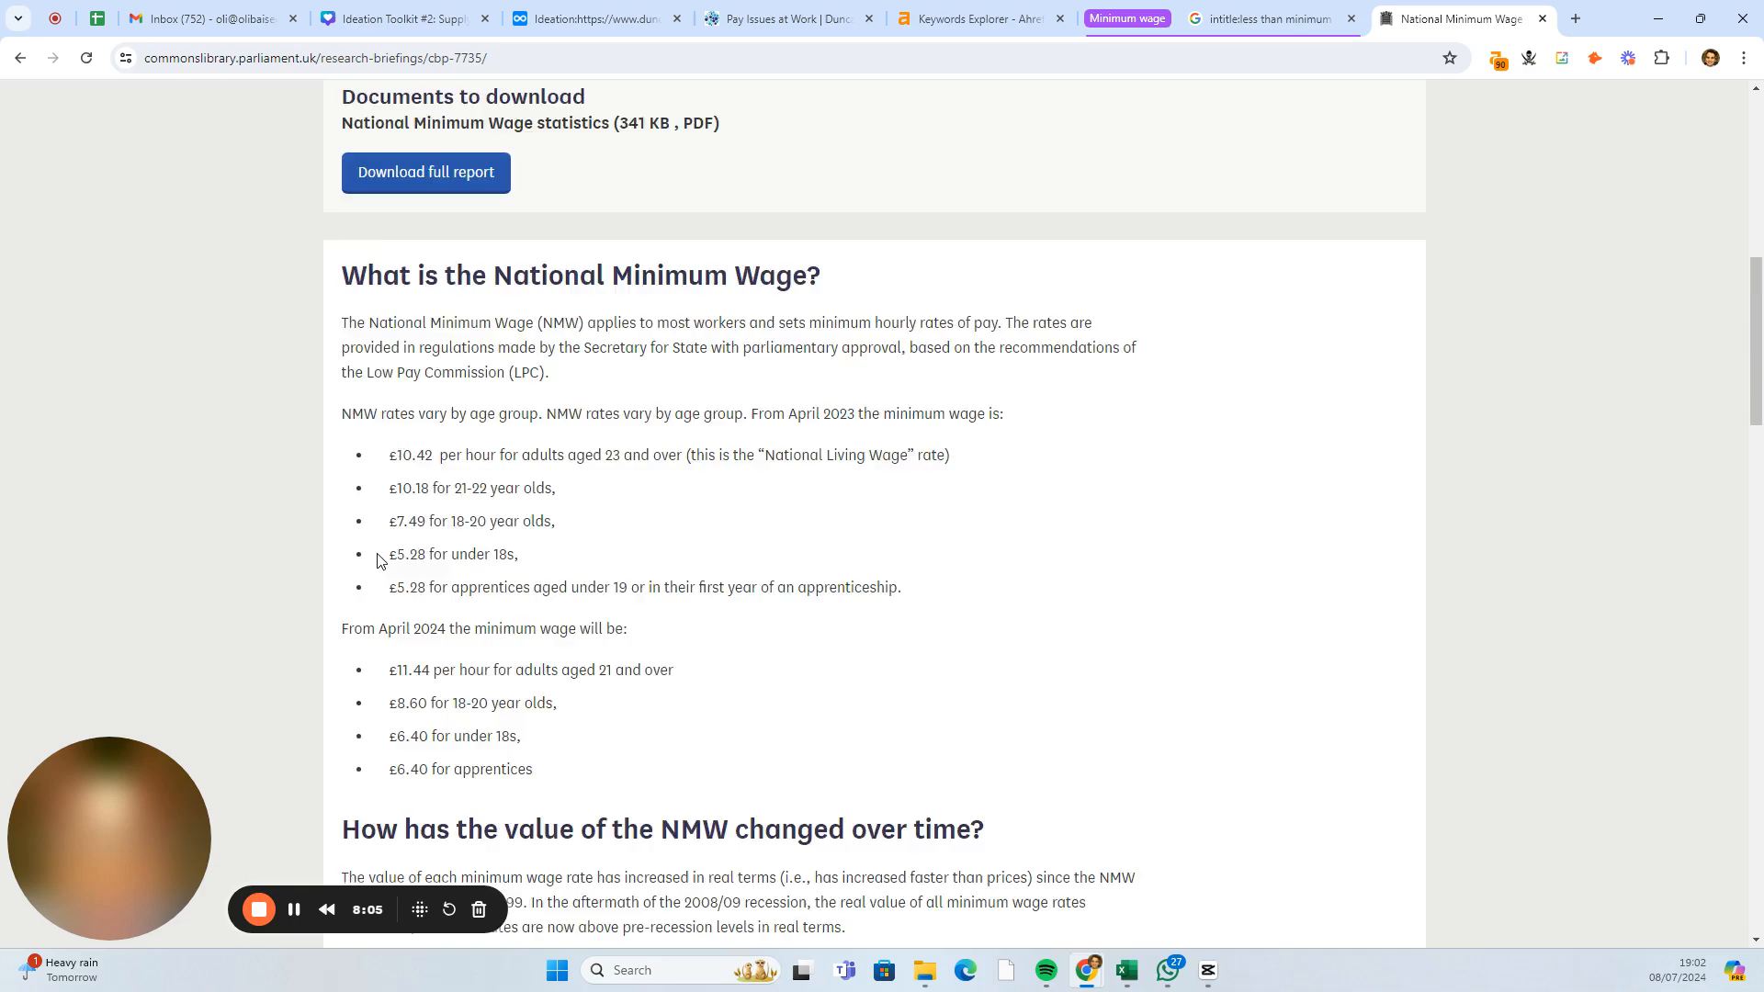
{"action": "scroll", "coordinate": [376, 555], "scroll_direction": "down", "scroll_amount": 9}
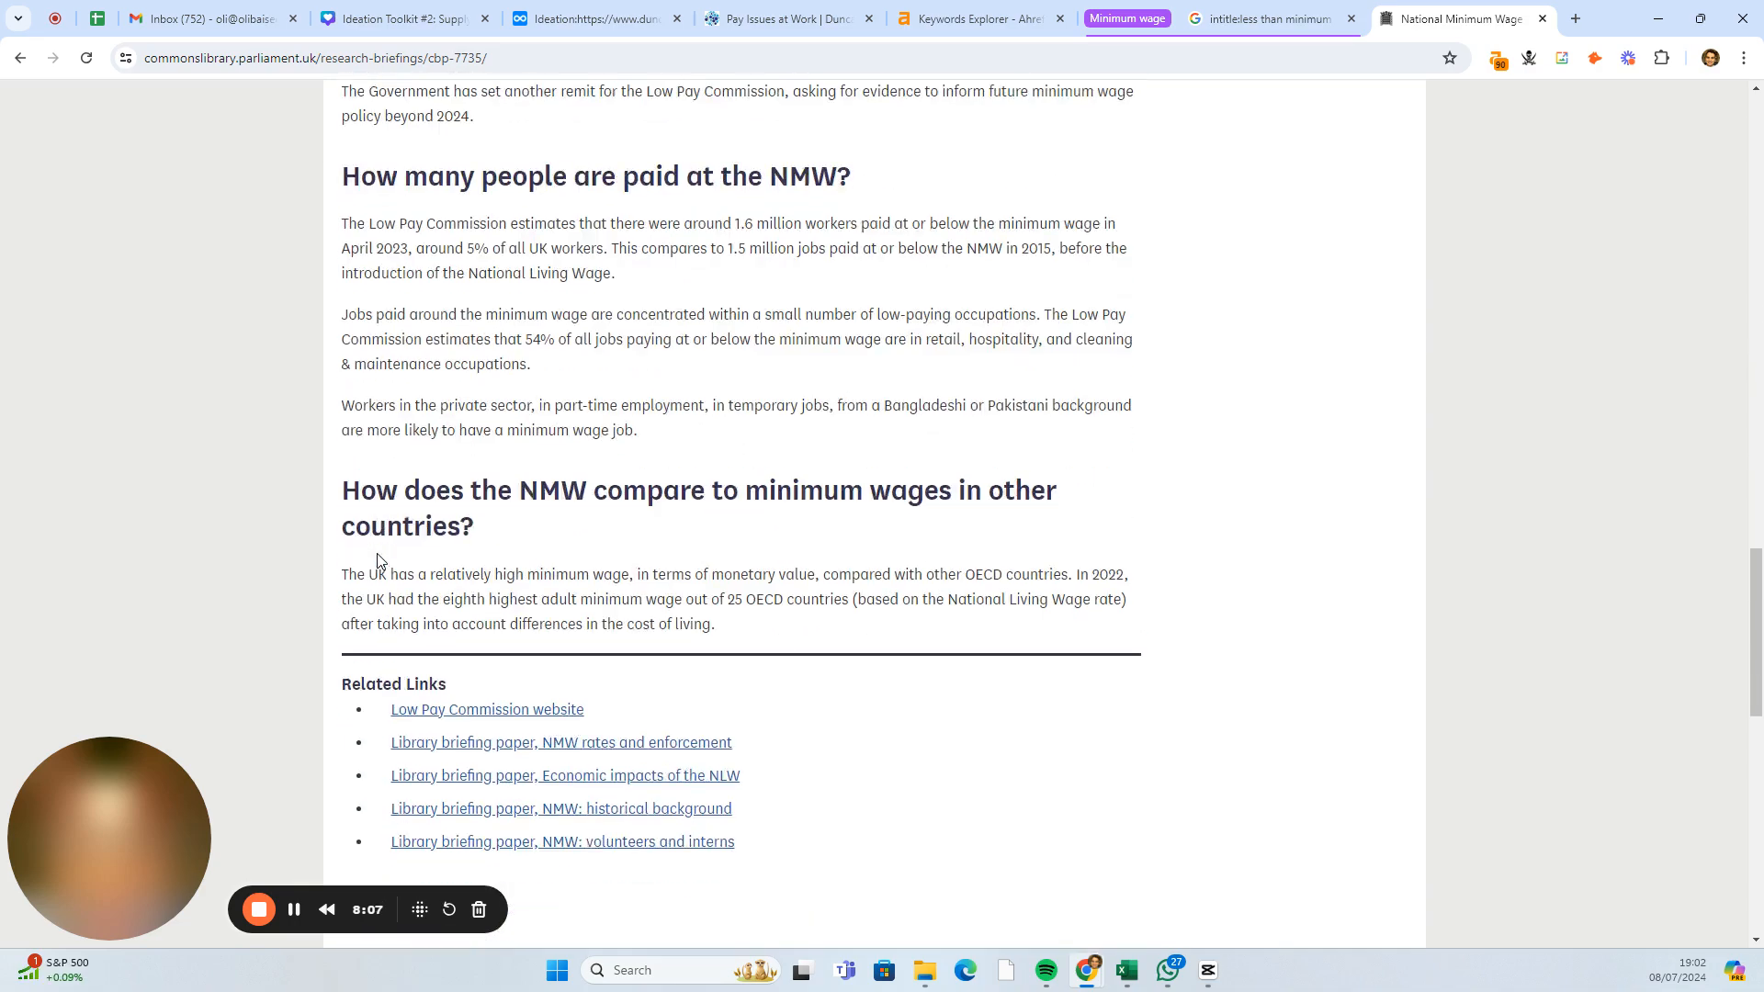
{"action": "scroll", "coordinate": [431, 556], "scroll_direction": "up", "scroll_amount": 8}
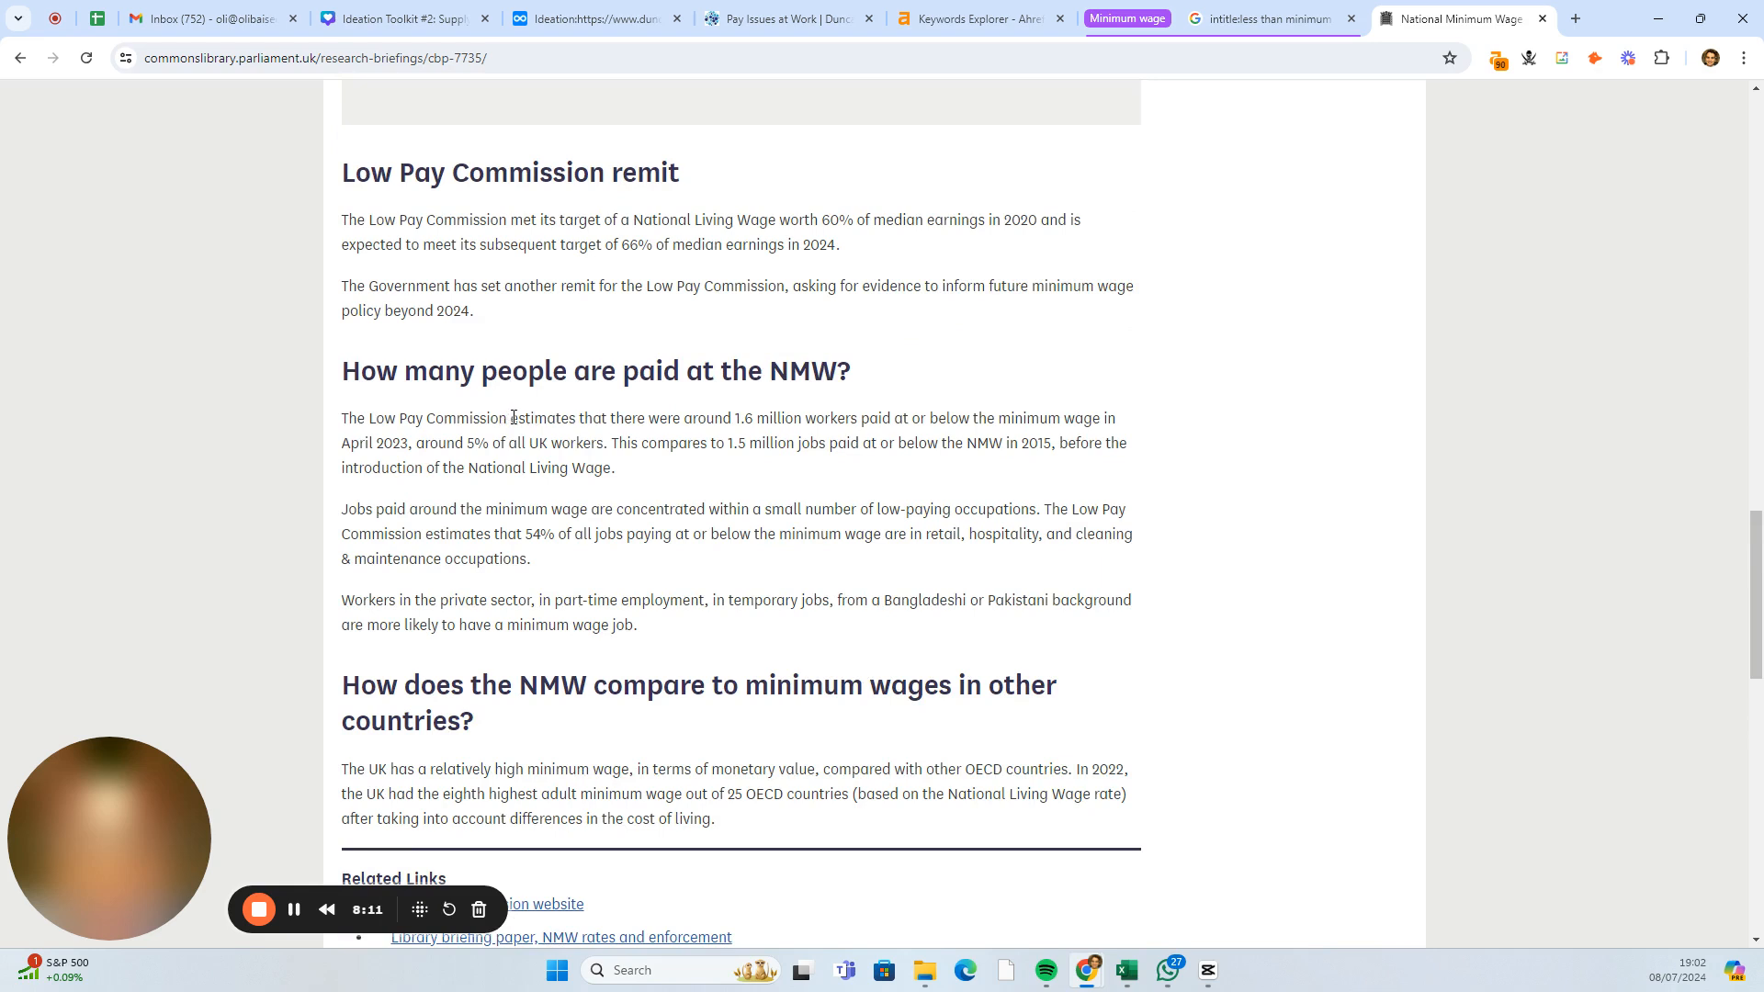
{"action": "left_click_drag", "start_coordinate": [514, 418], "coordinate": [1136, 430]}
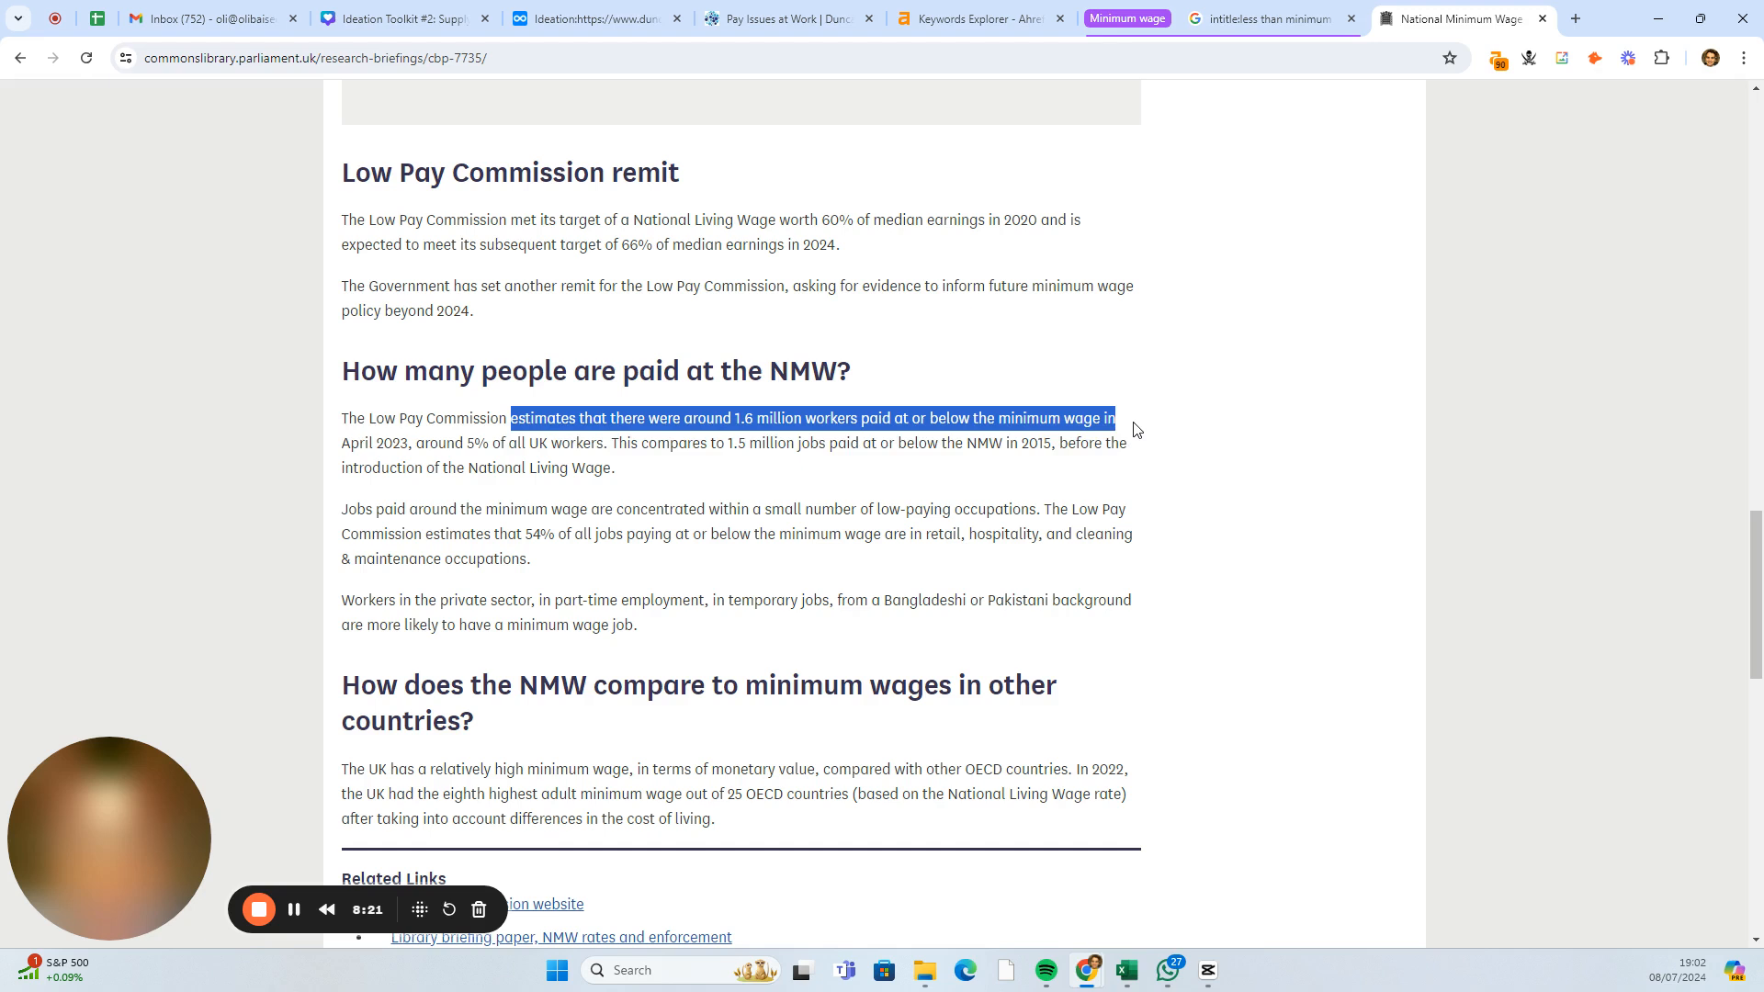
- Read the rest of the Low Pay Commission estimate paragraph and reread the "How many people are paid less than minimum wage" headline in the Dynalist note
{"action": "left_click_drag", "start_coordinate": [1135, 430], "coordinate": [1129, 468]}
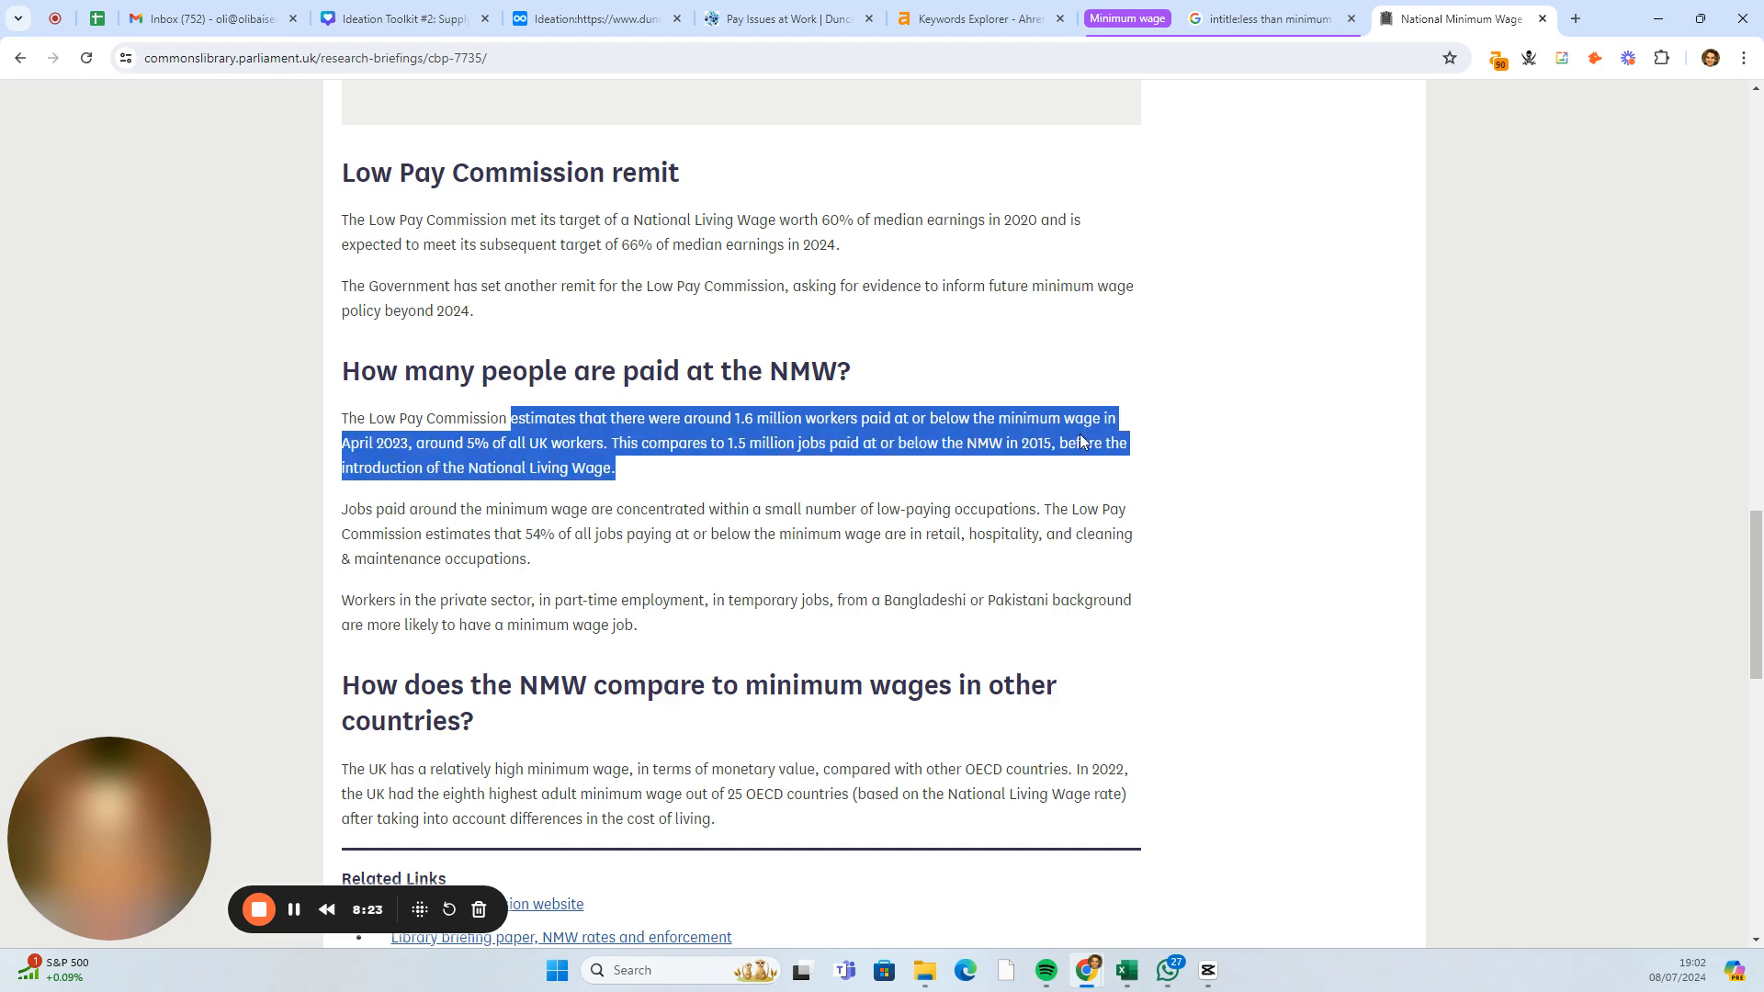
{"action": "left_click", "coordinate": [999, 389]}
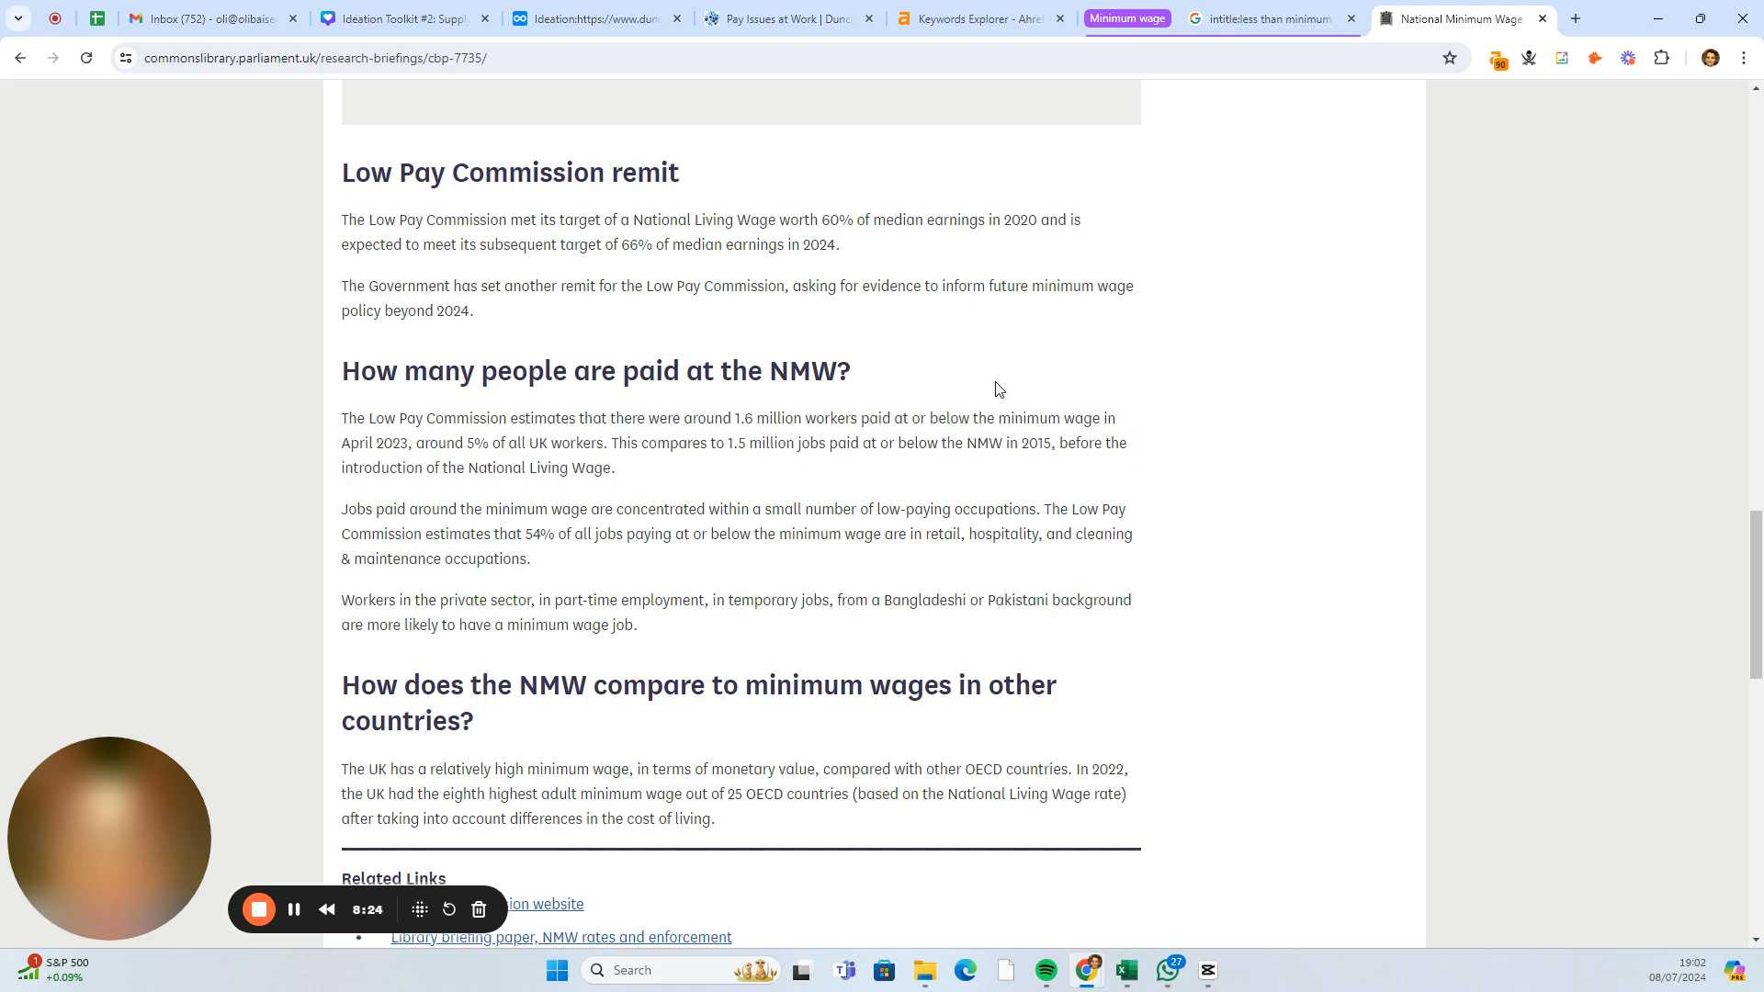
{"action": "left_click", "coordinate": [589, 34]}
{"action": "left_click", "coordinate": [992, 313]}
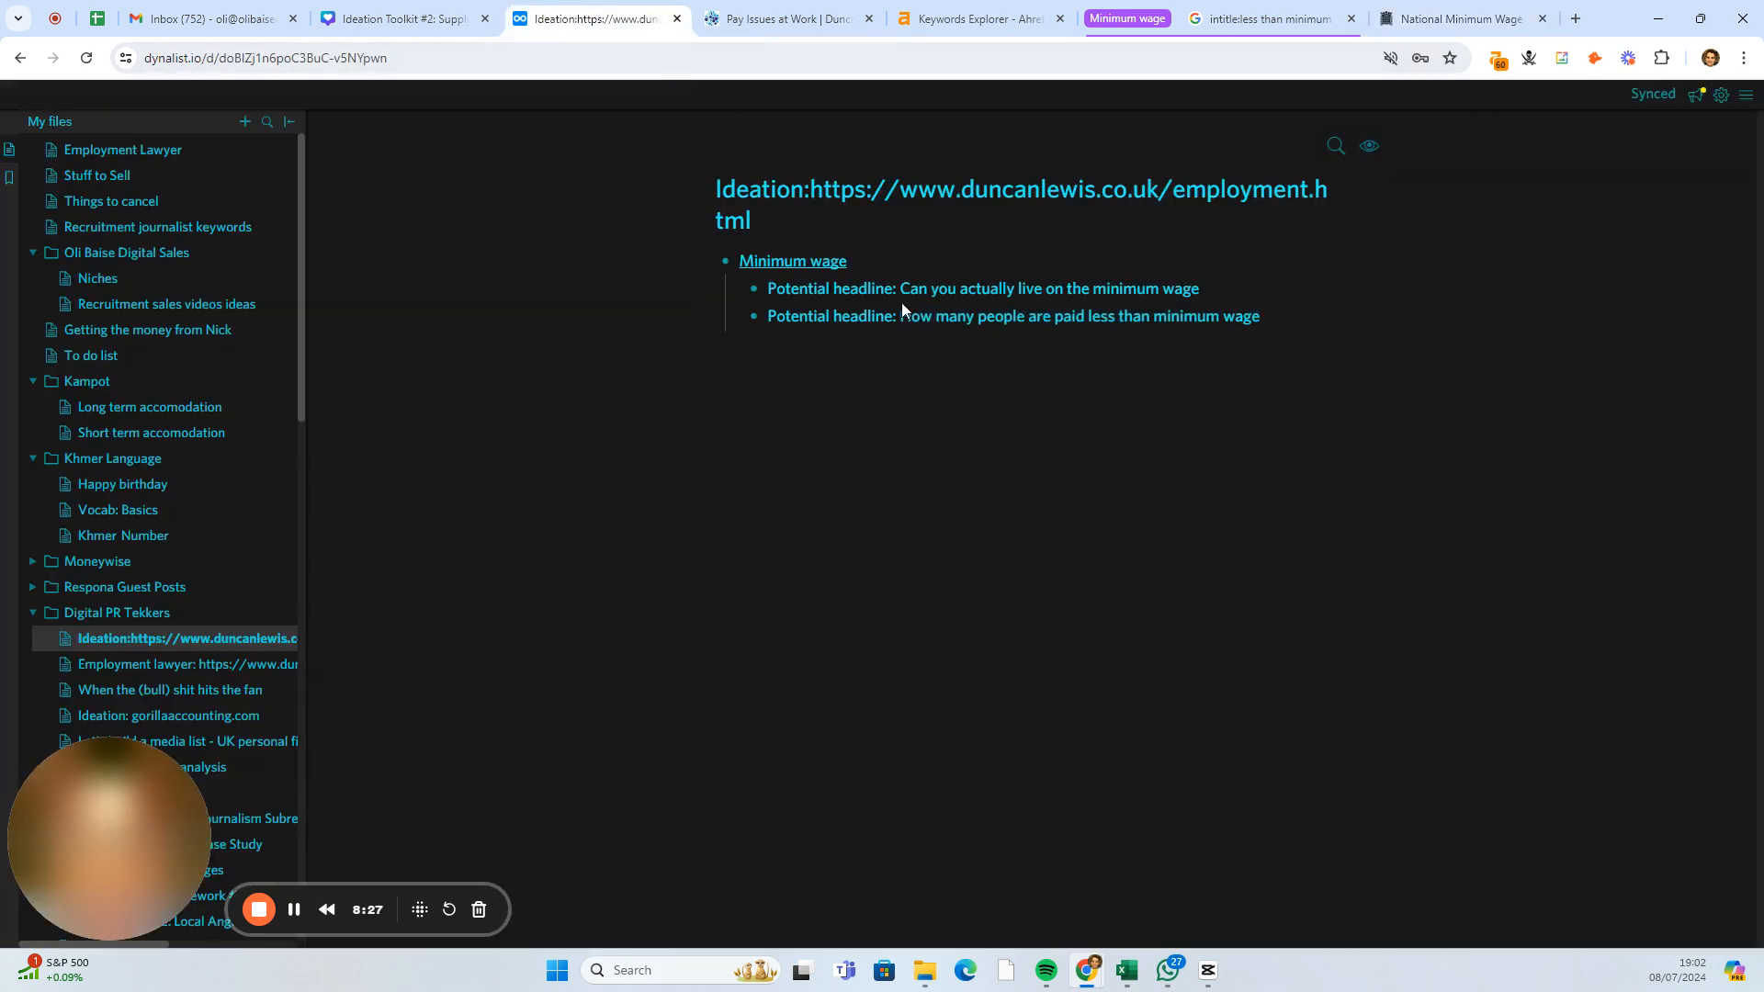
{"action": "left_click_drag", "start_coordinate": [898, 313], "coordinate": [1257, 319]}
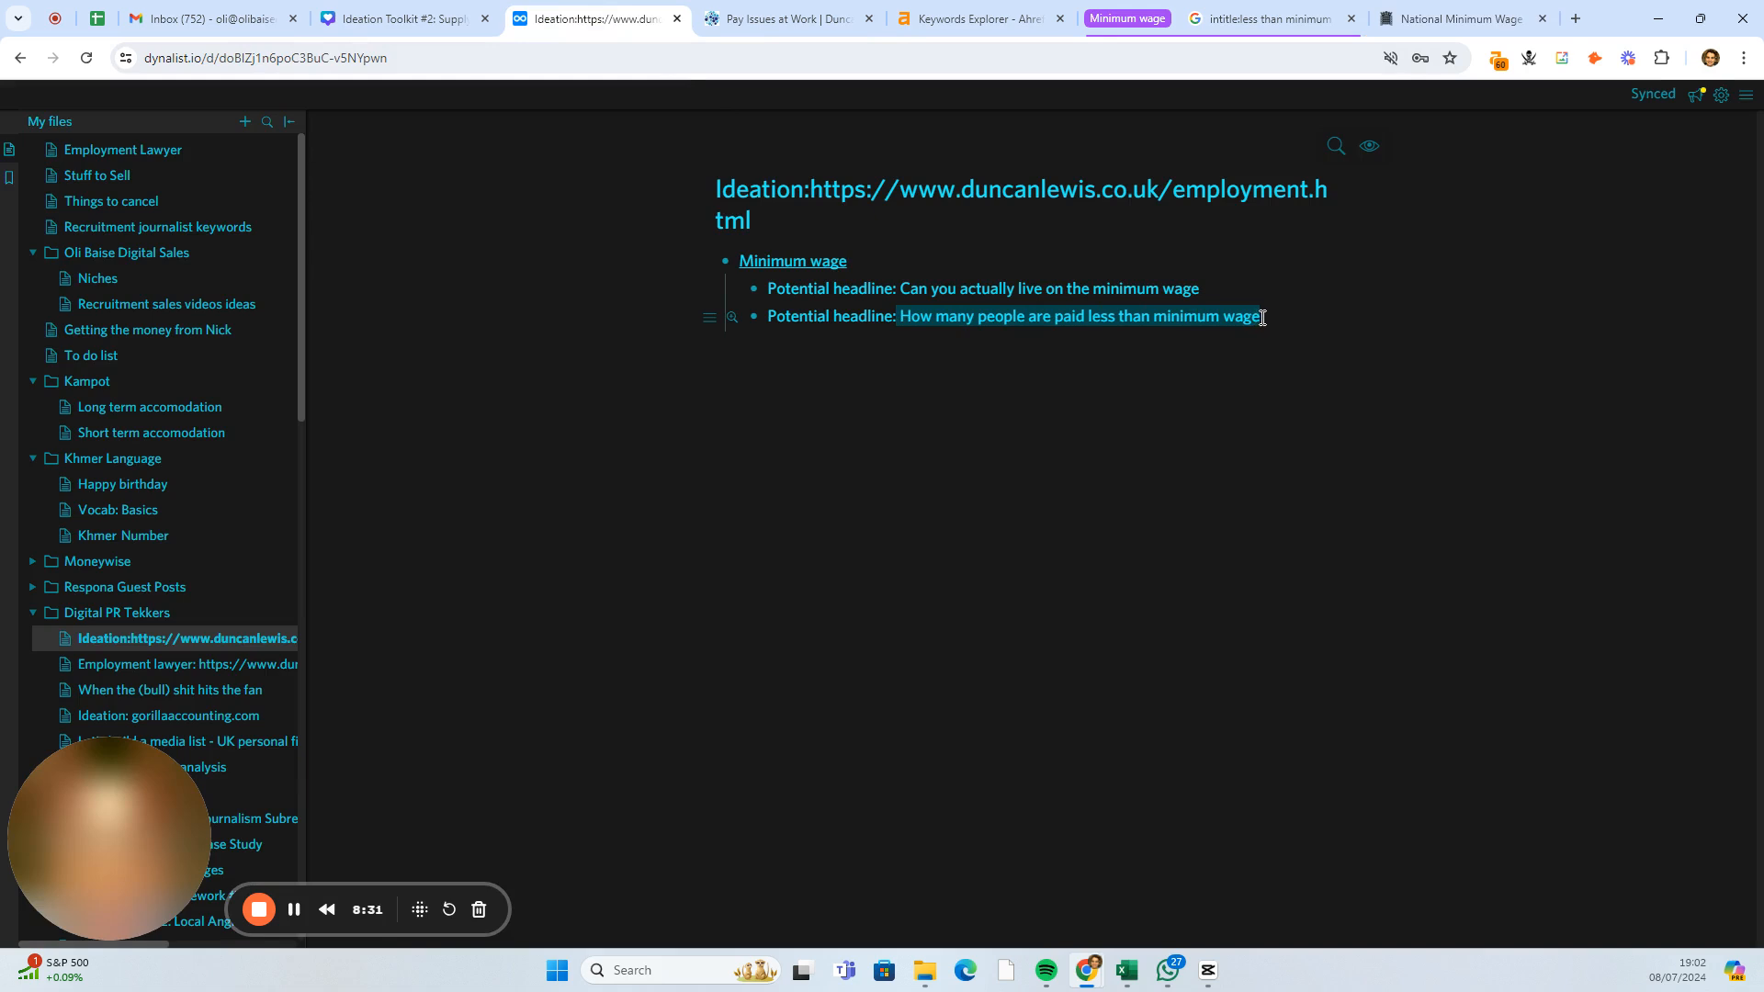
{"action": "left_click", "coordinate": [1253, 318]}
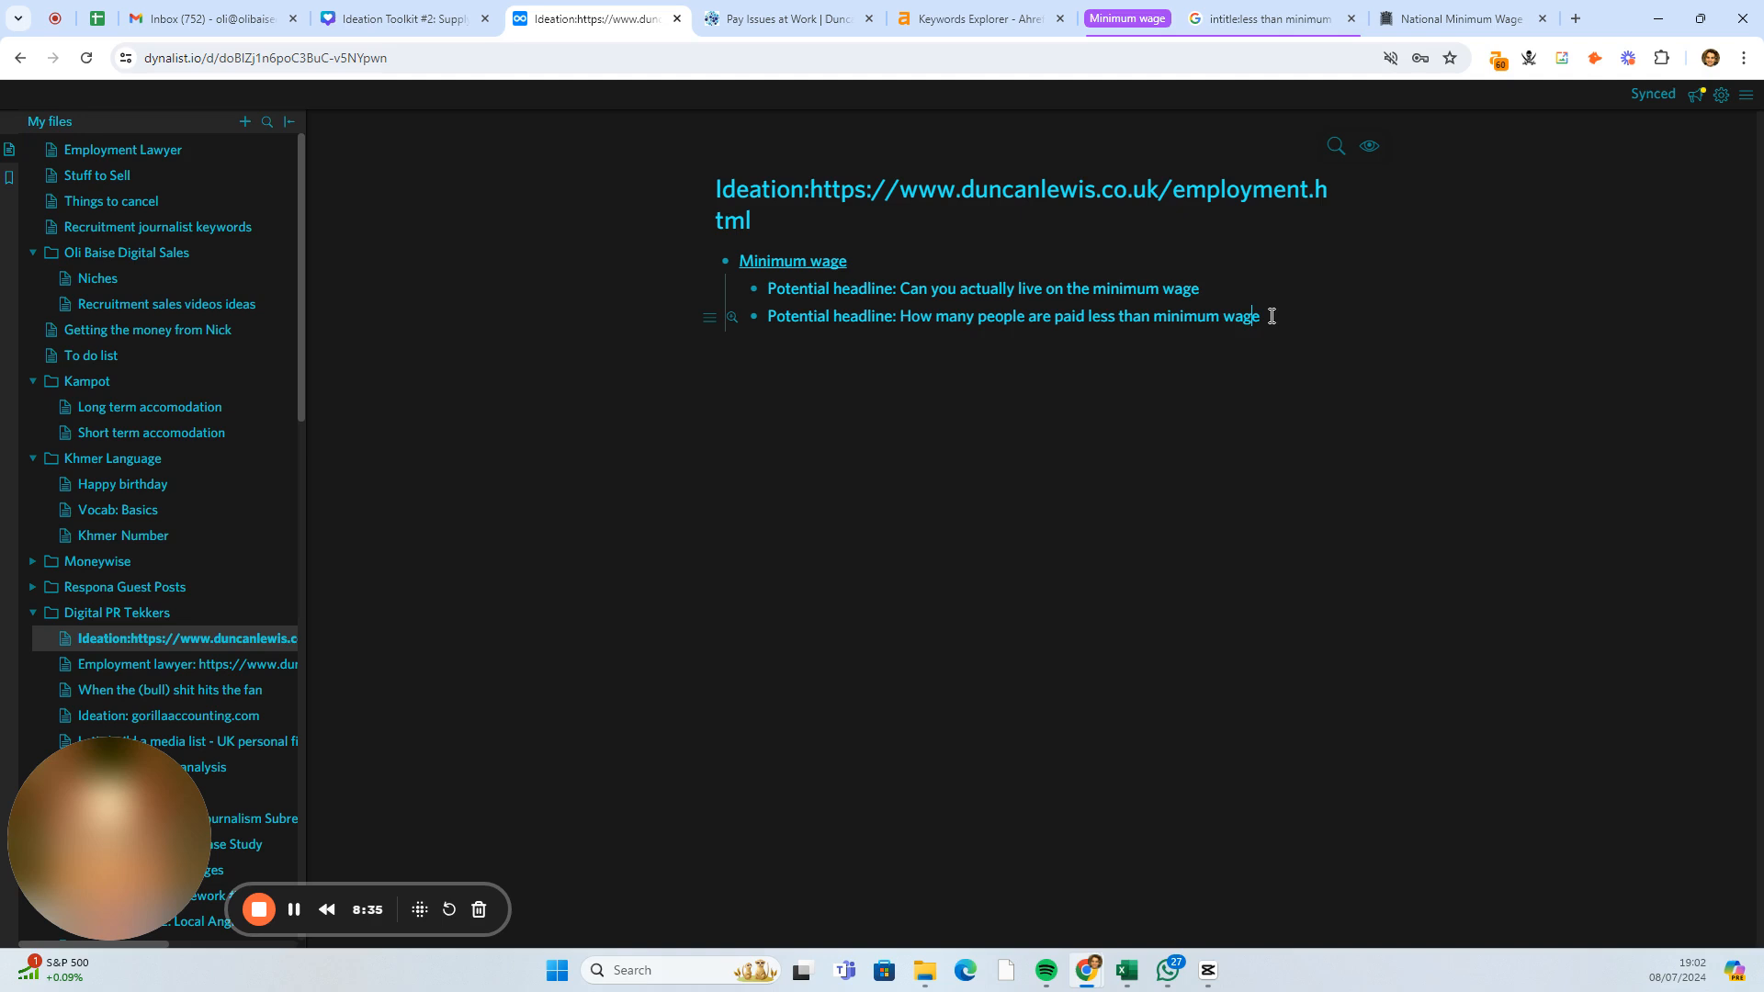
{"action": "left_click_drag", "start_coordinate": [1271, 316], "coordinate": [907, 315]}
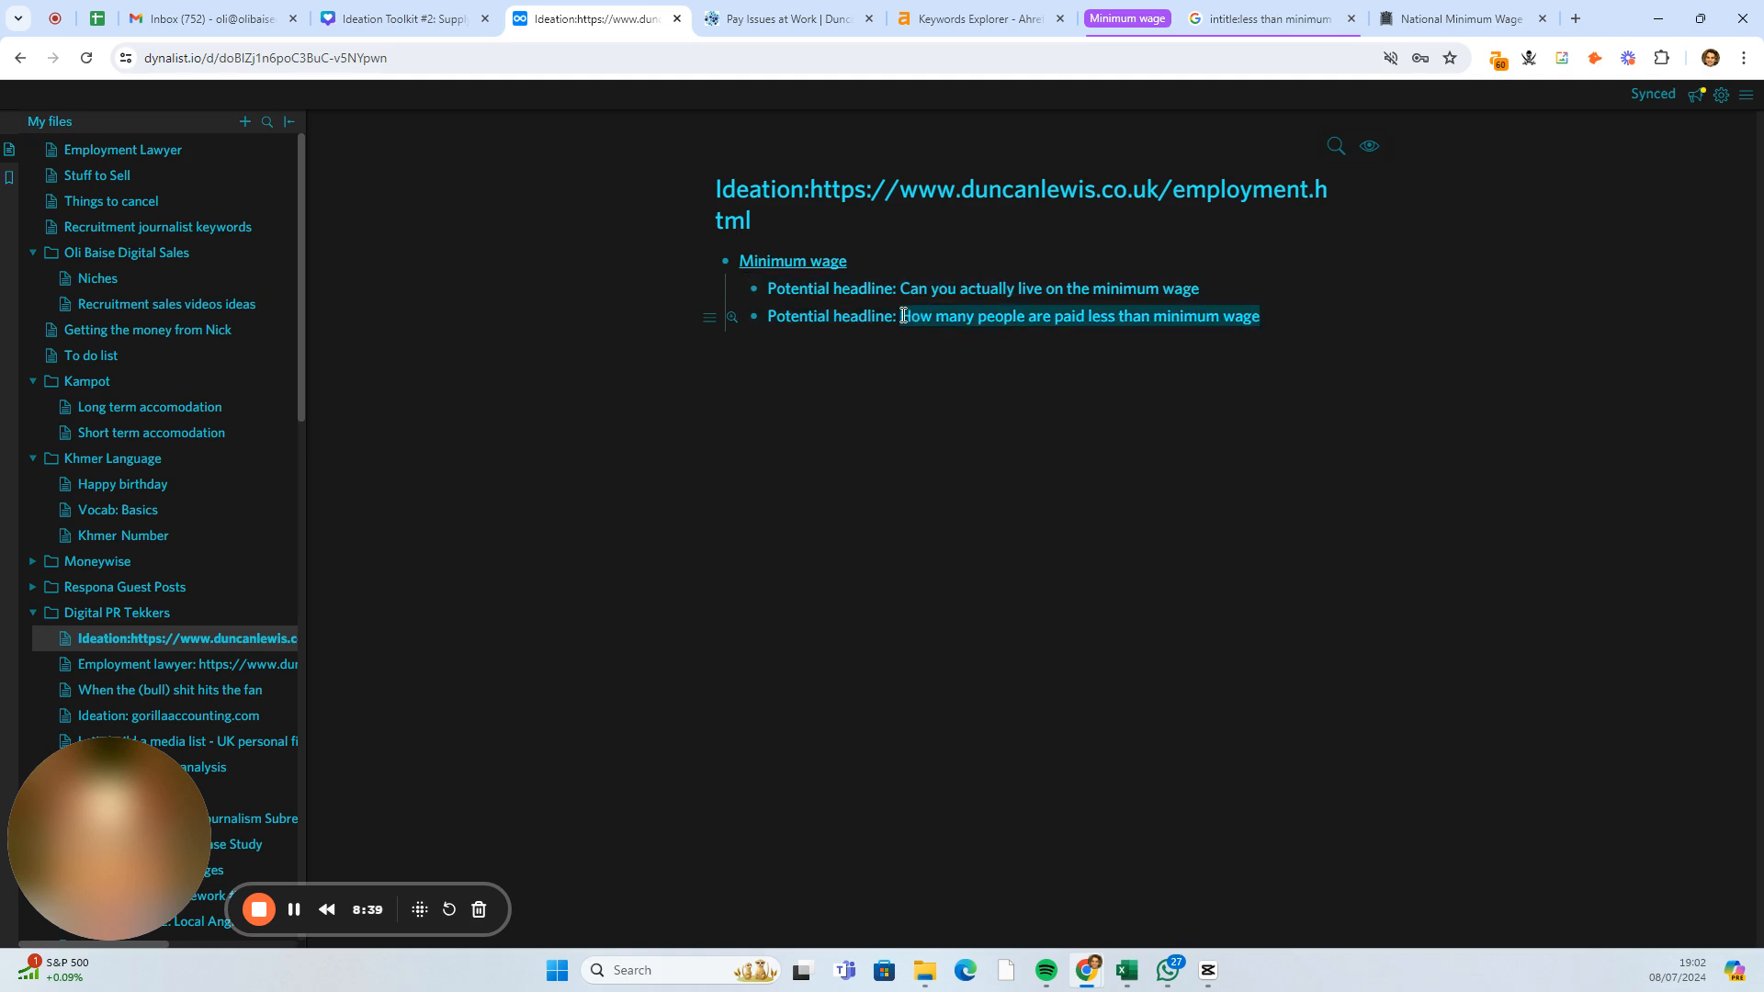
{"action": "left_click_drag", "start_coordinate": [904, 316], "coordinate": [1152, 338]}
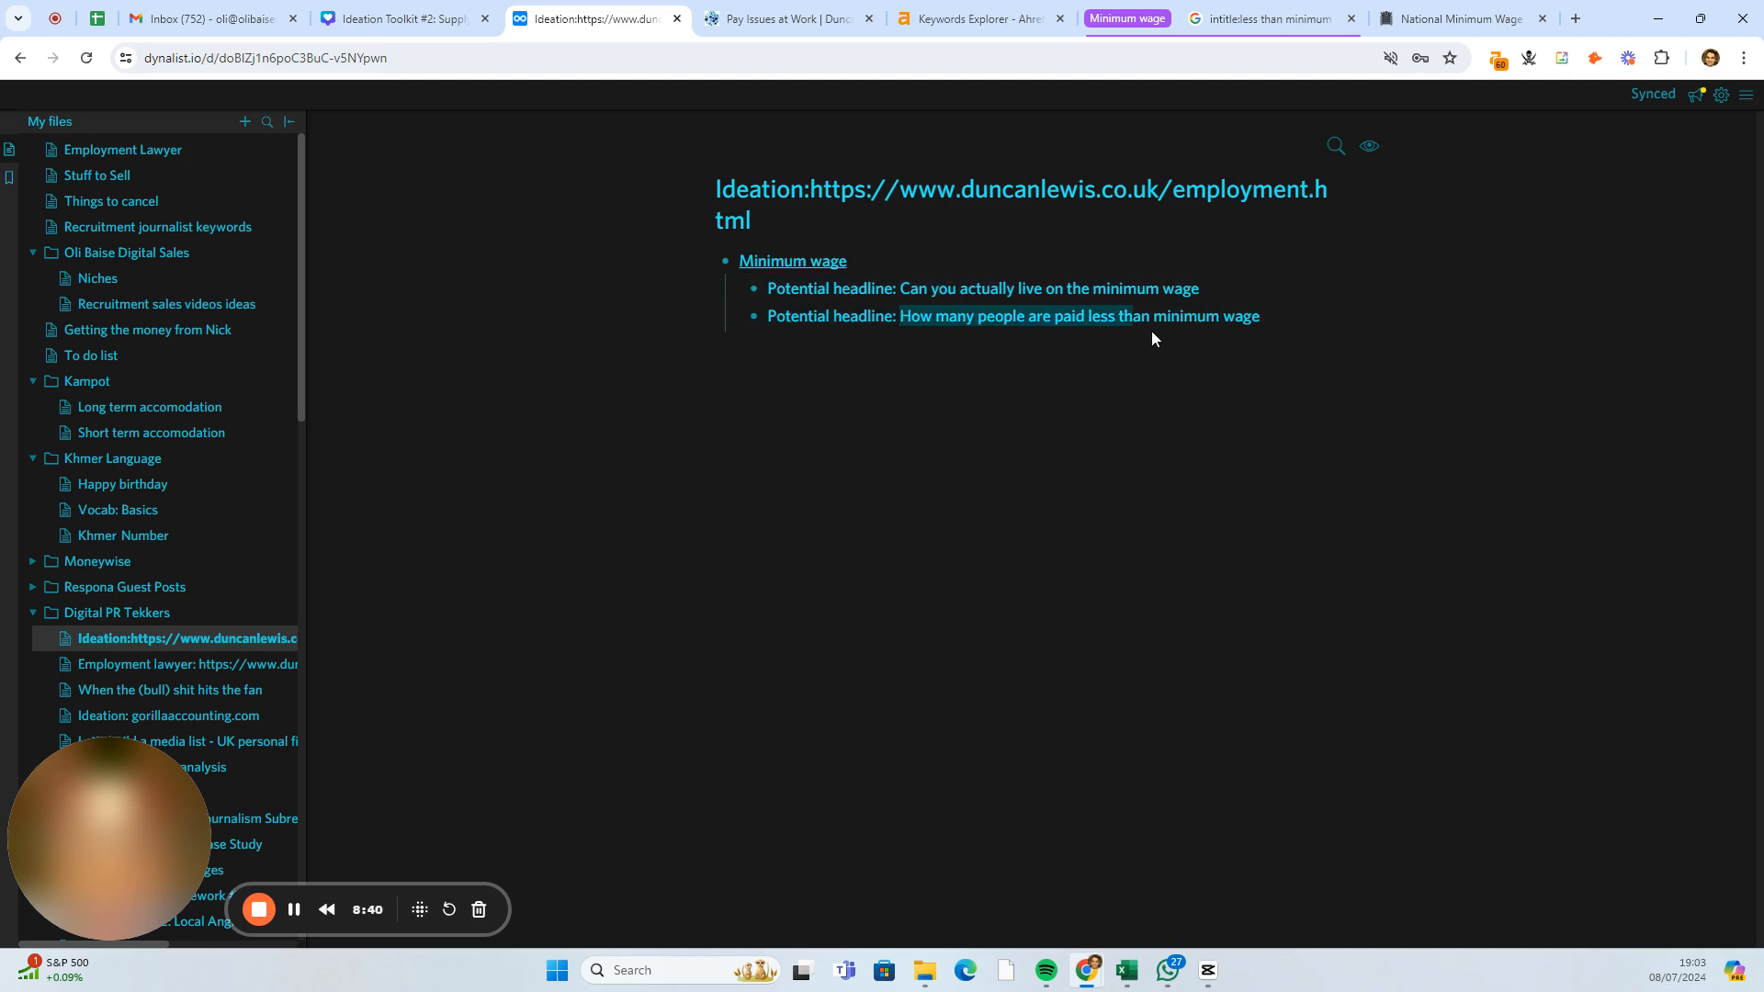
{"action": "left_click", "coordinate": [1276, 316]}
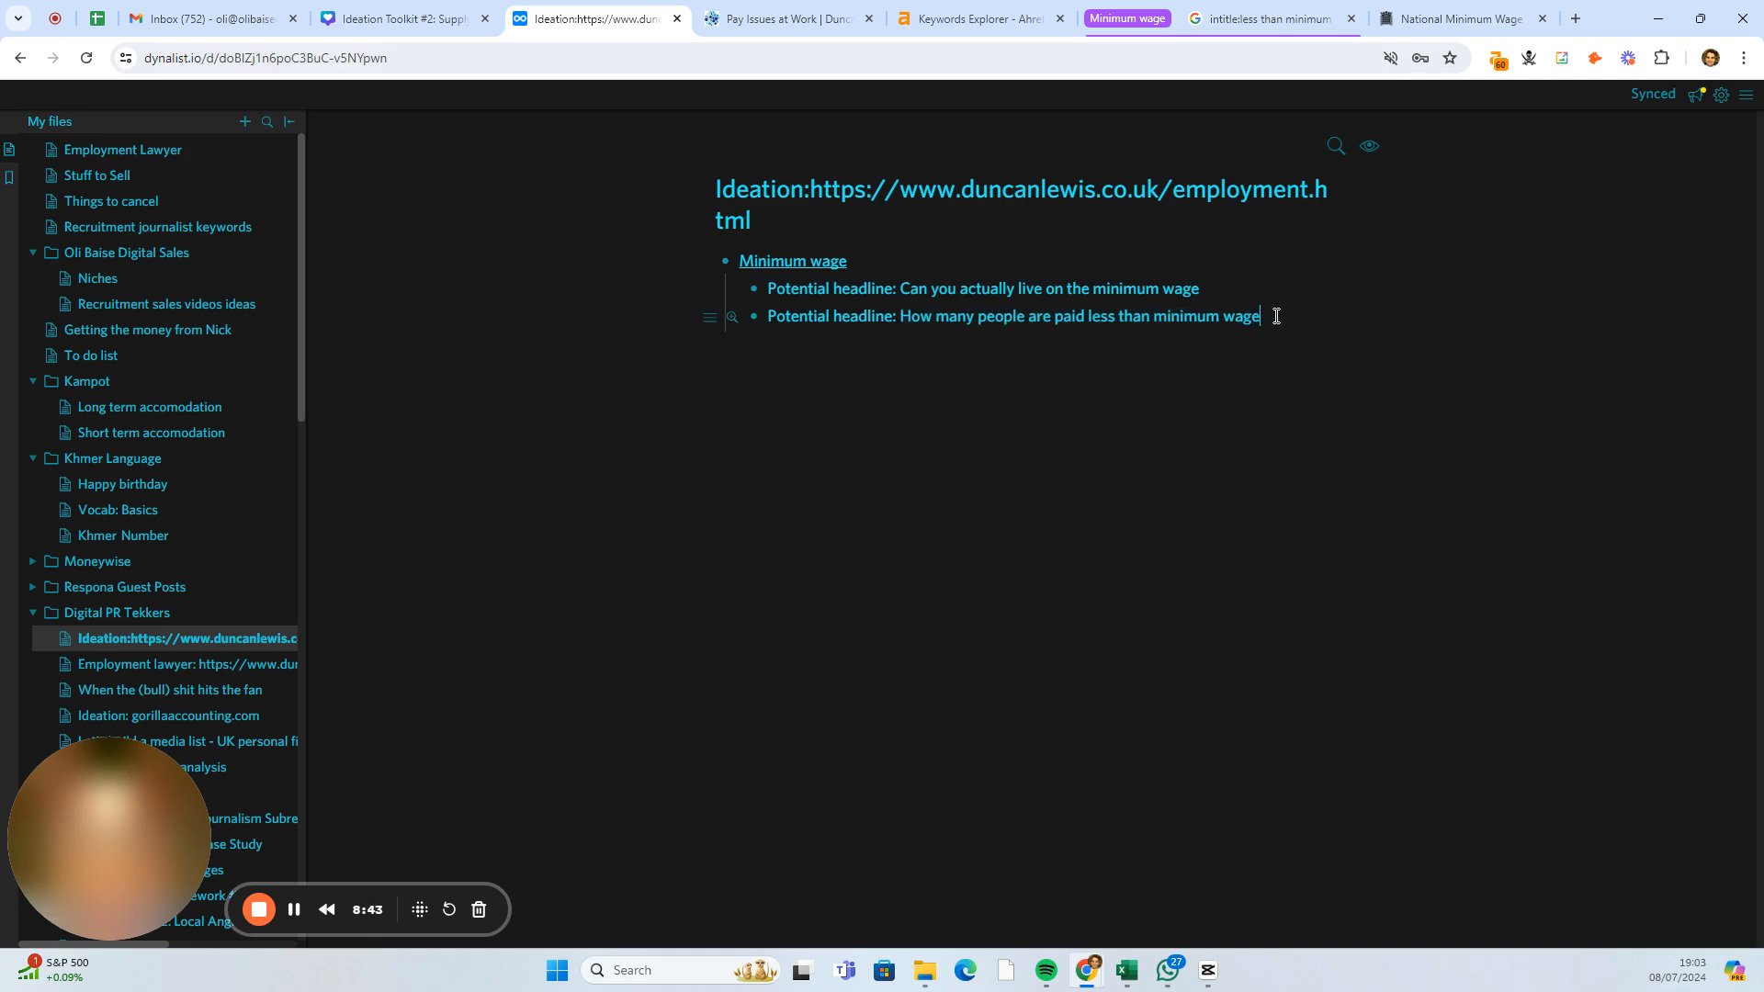
- Run a Google search for "office of national statistics salary data" in a new browser tab
{"action": "left_click", "coordinate": [1574, 19]}
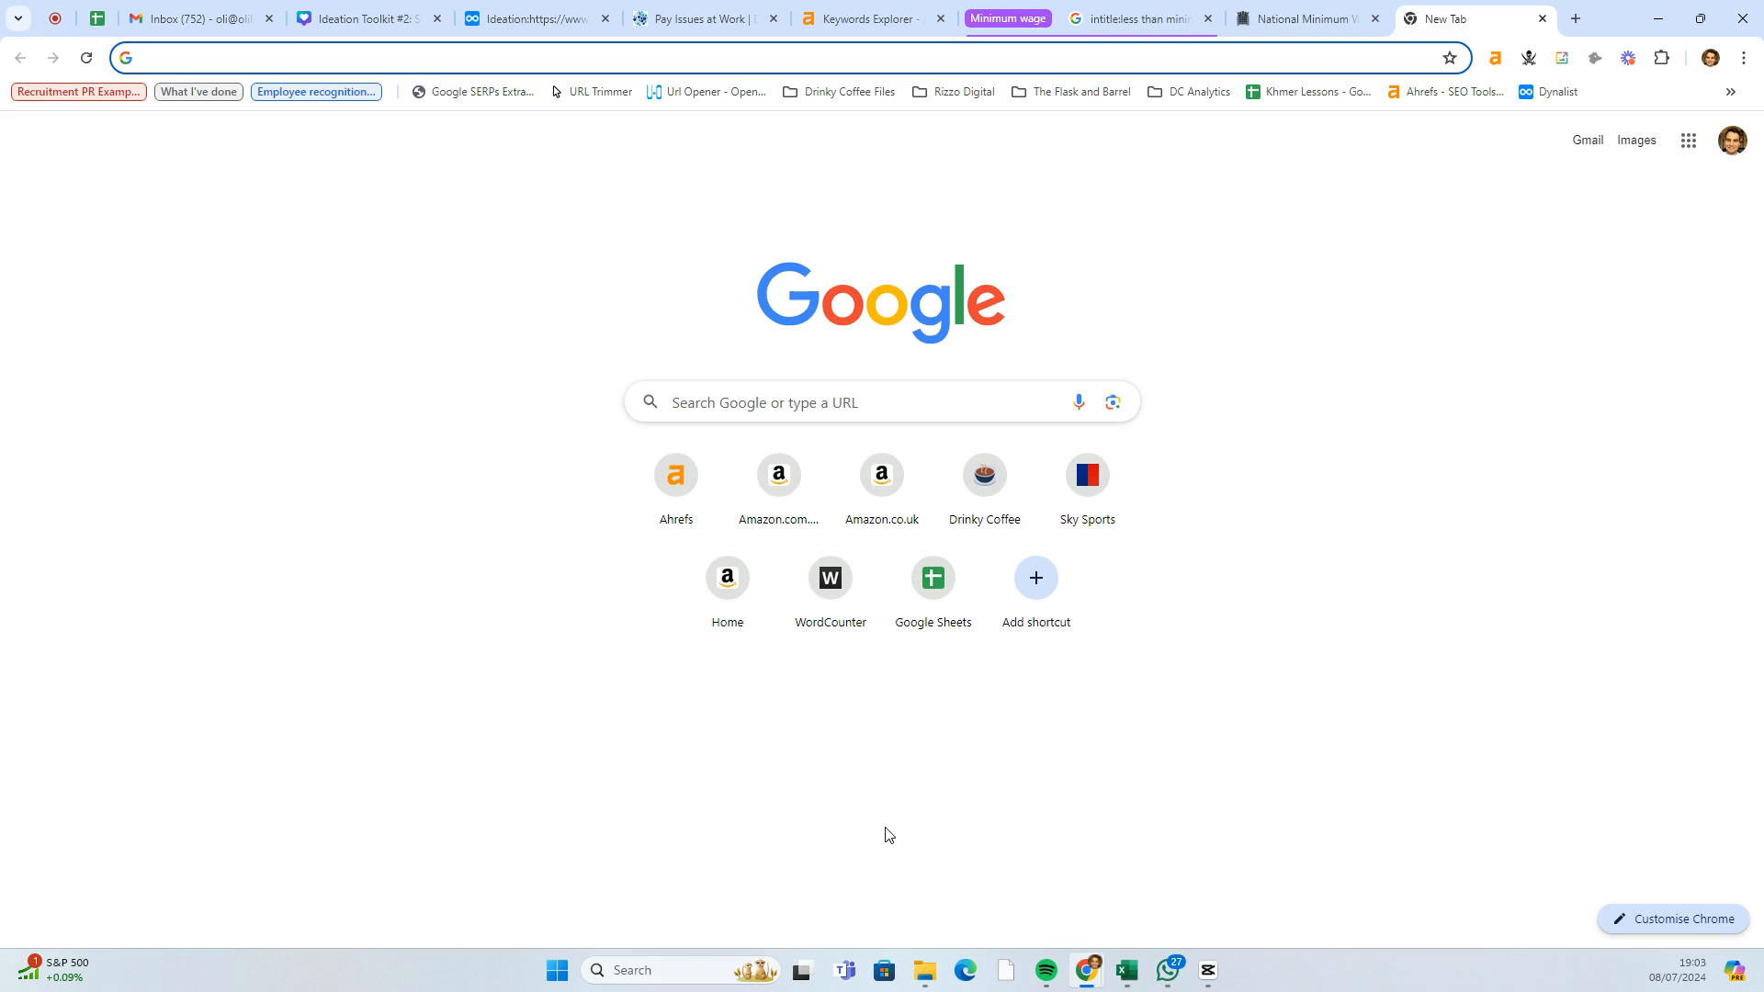
{"action": "type", "text": "s"}
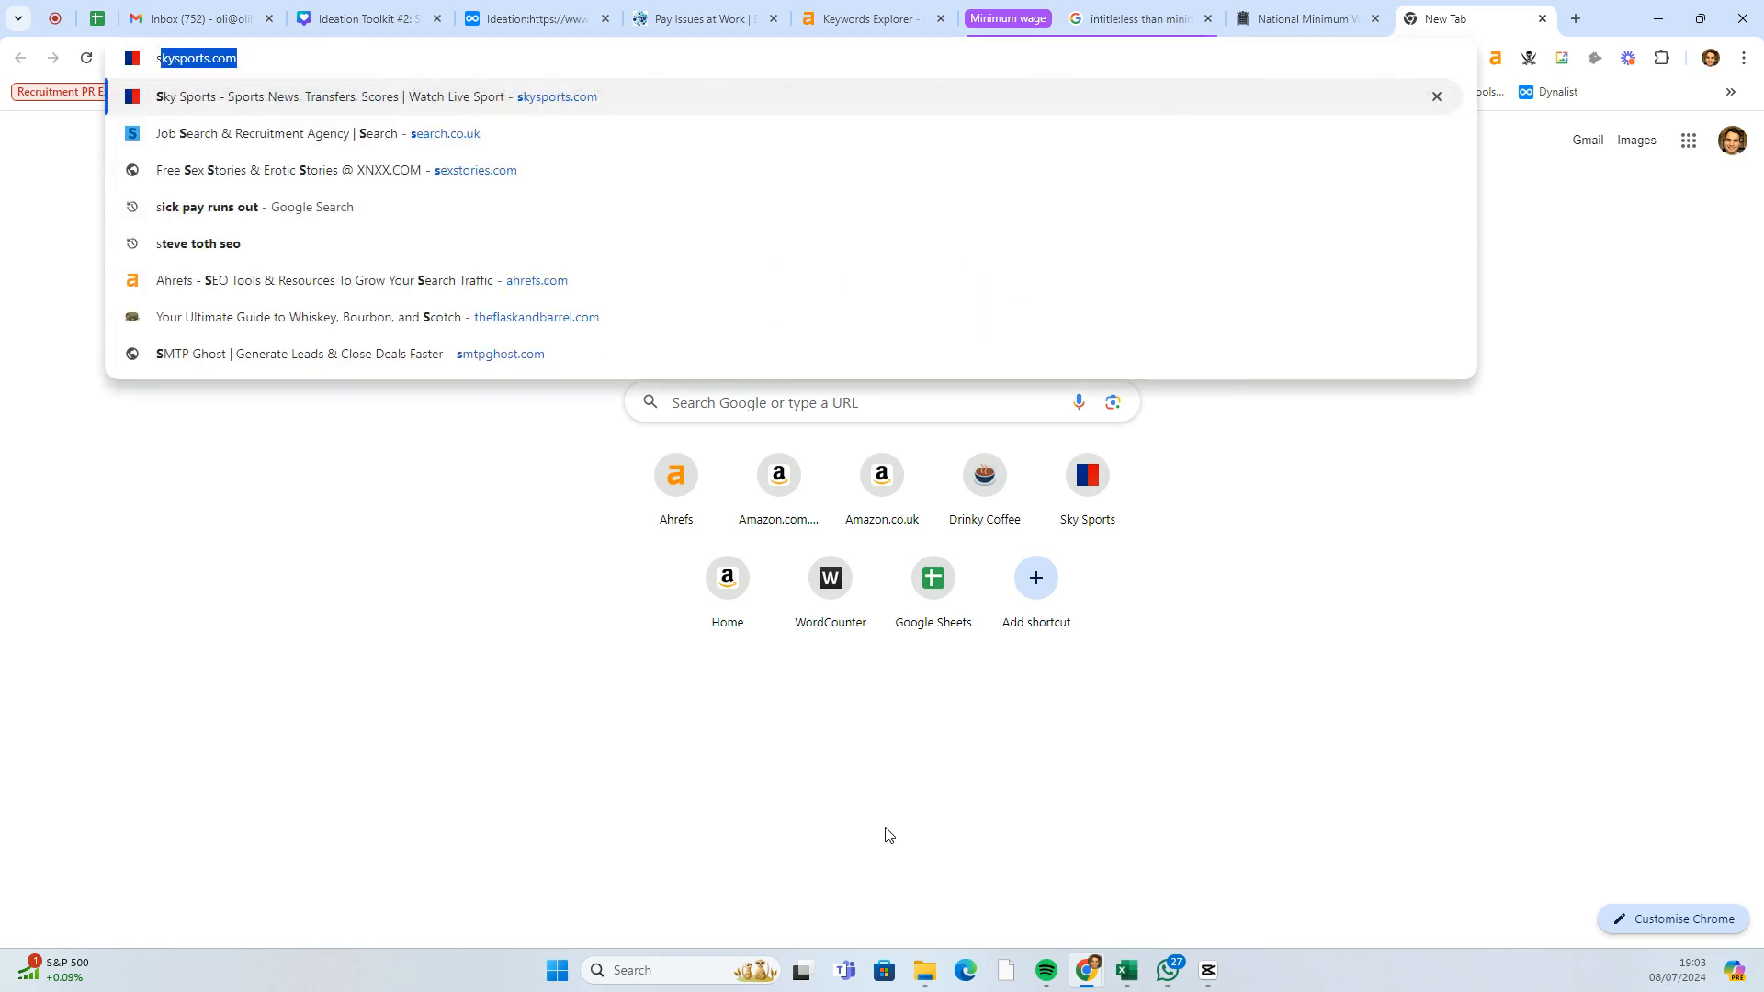
{"action": "key", "text": "BackSpace"}
{"action": "key", "text": "BackSpace"}
{"action": "type", "text": "office of"}
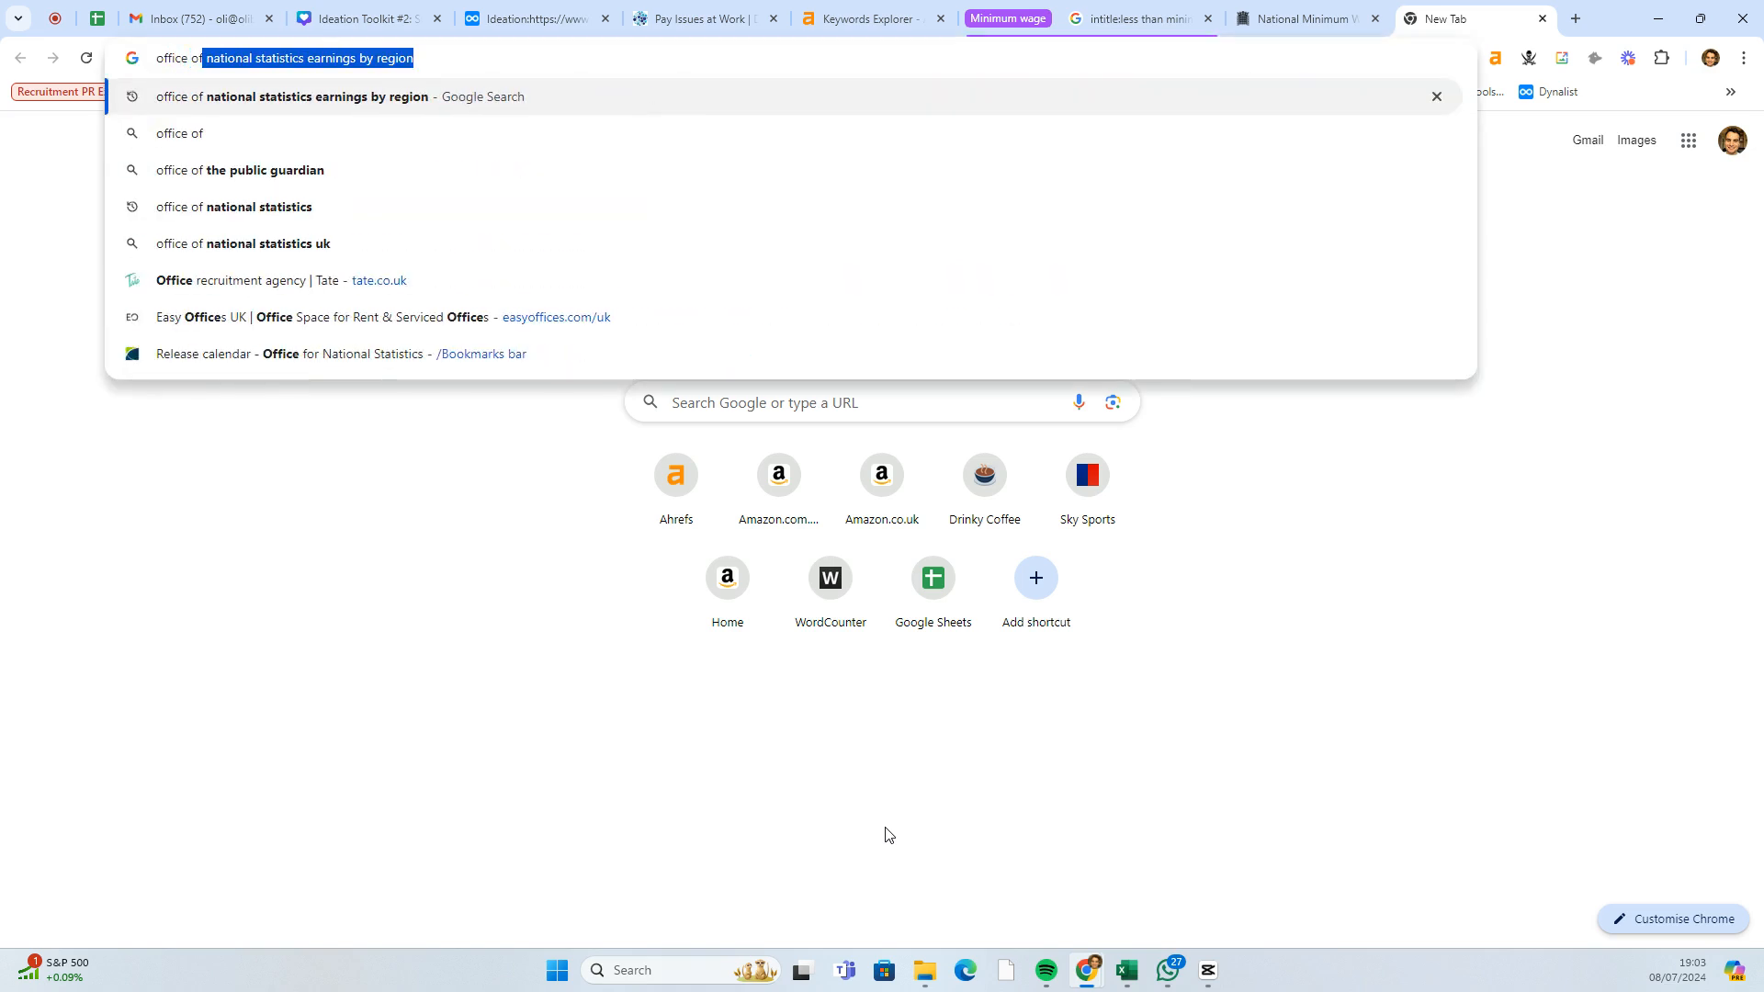
{"action": "key", "text": "BackSpace"}
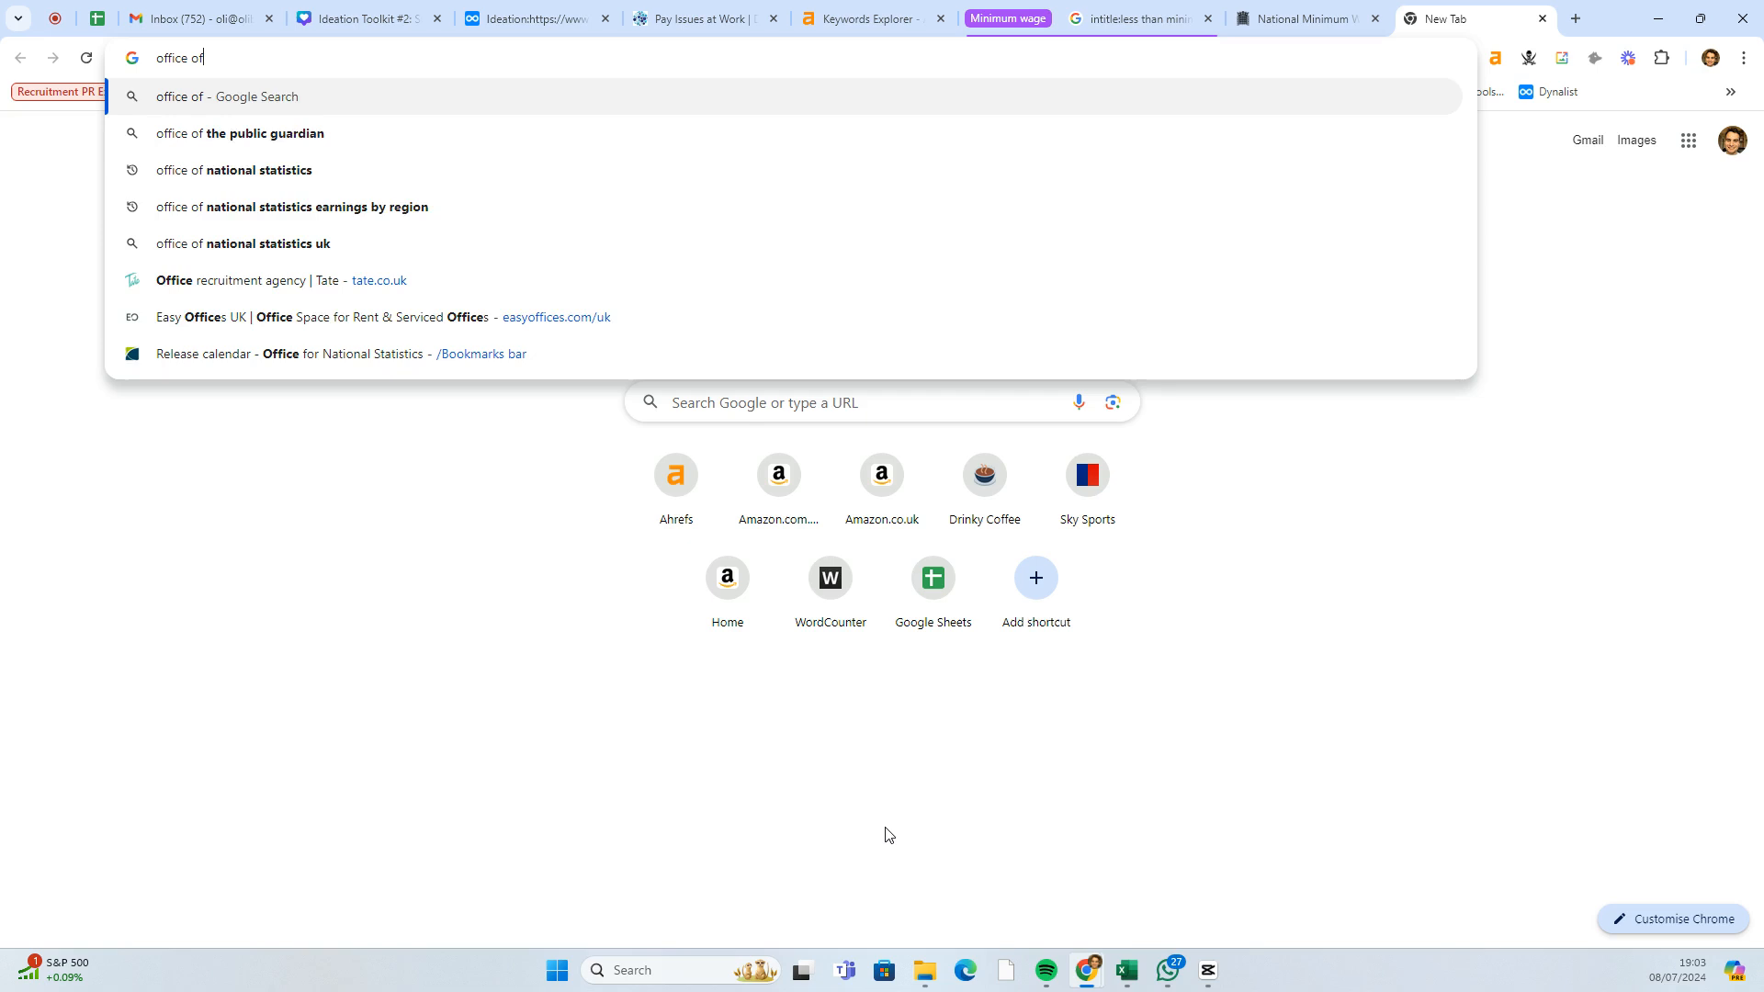
{"action": "type", "text": "national sta"}
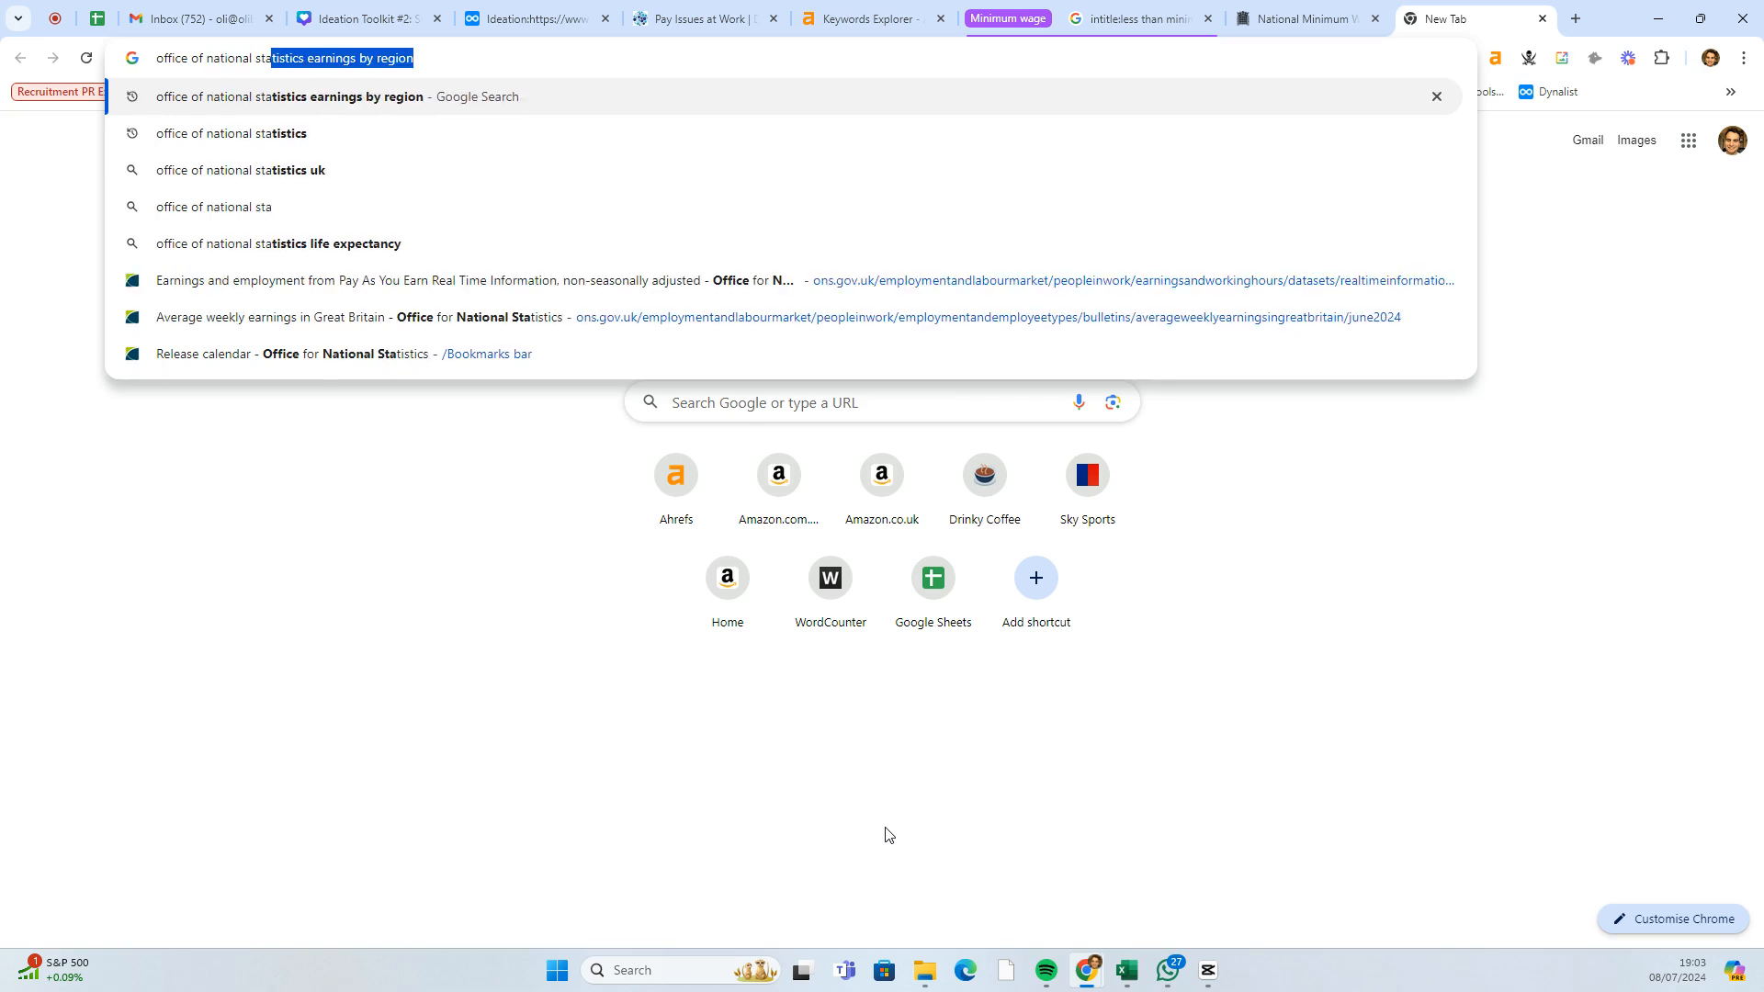
{"action": "type", "text": "tistics salary "}
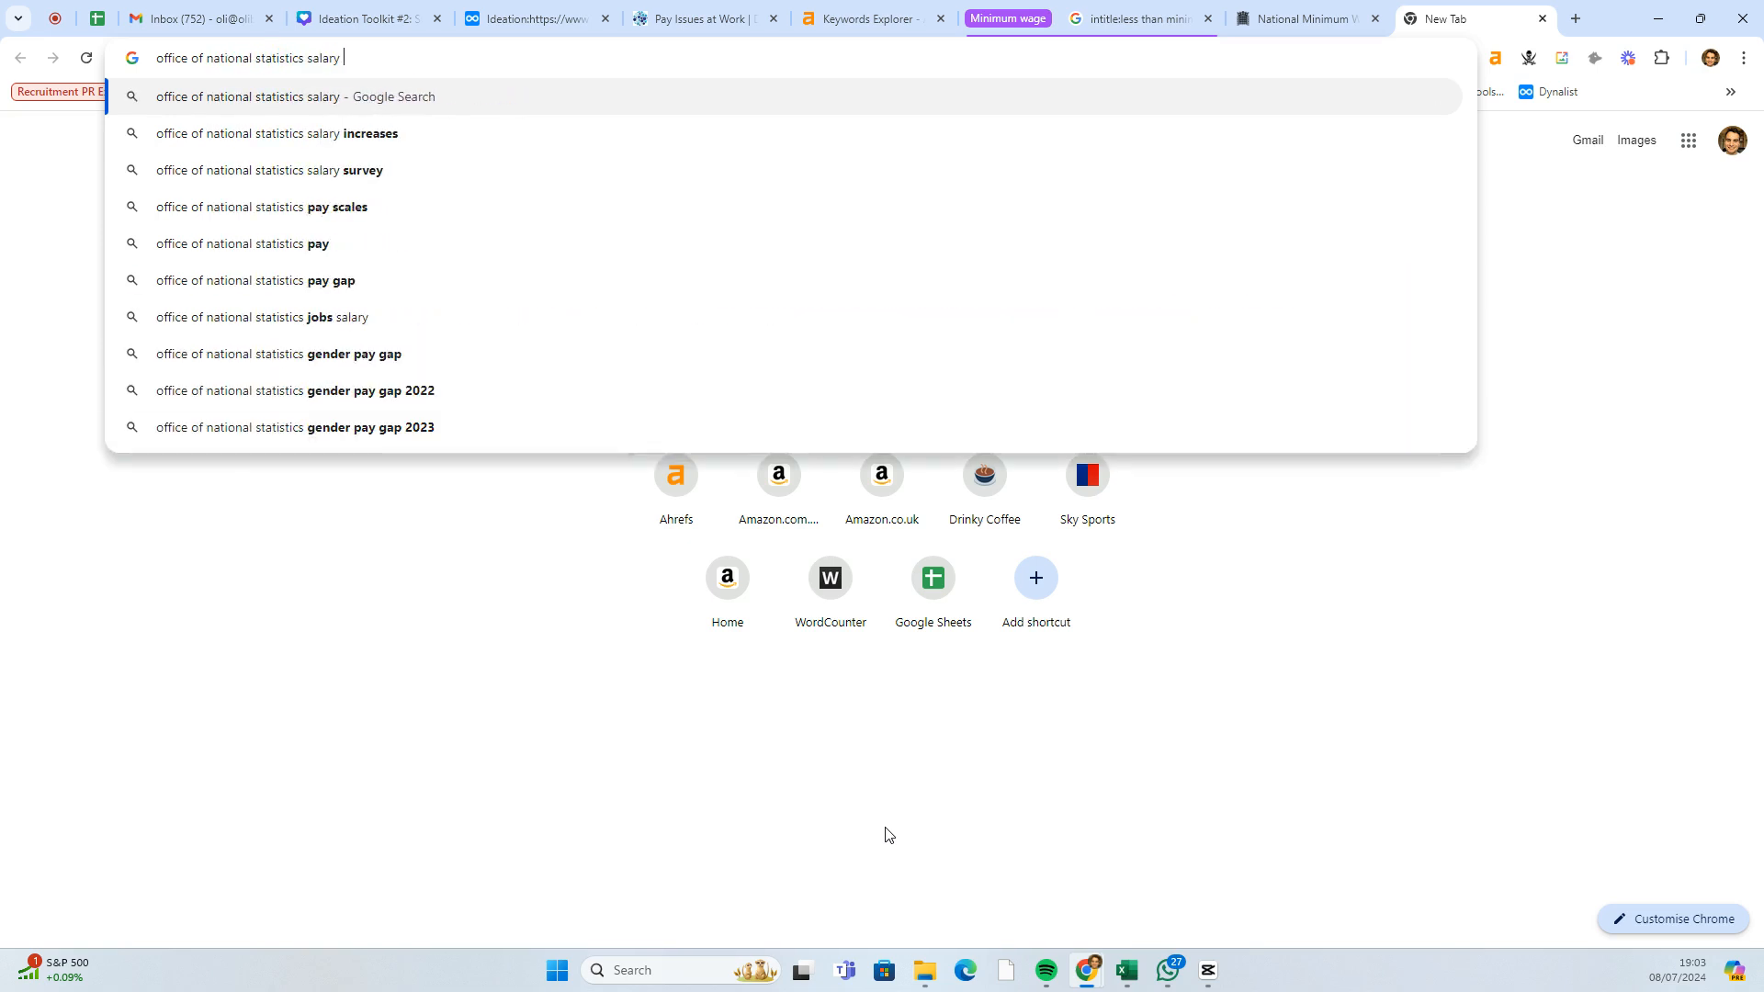
{"action": "type", "text": "data"}
{"action": "key", "text": "Return"}
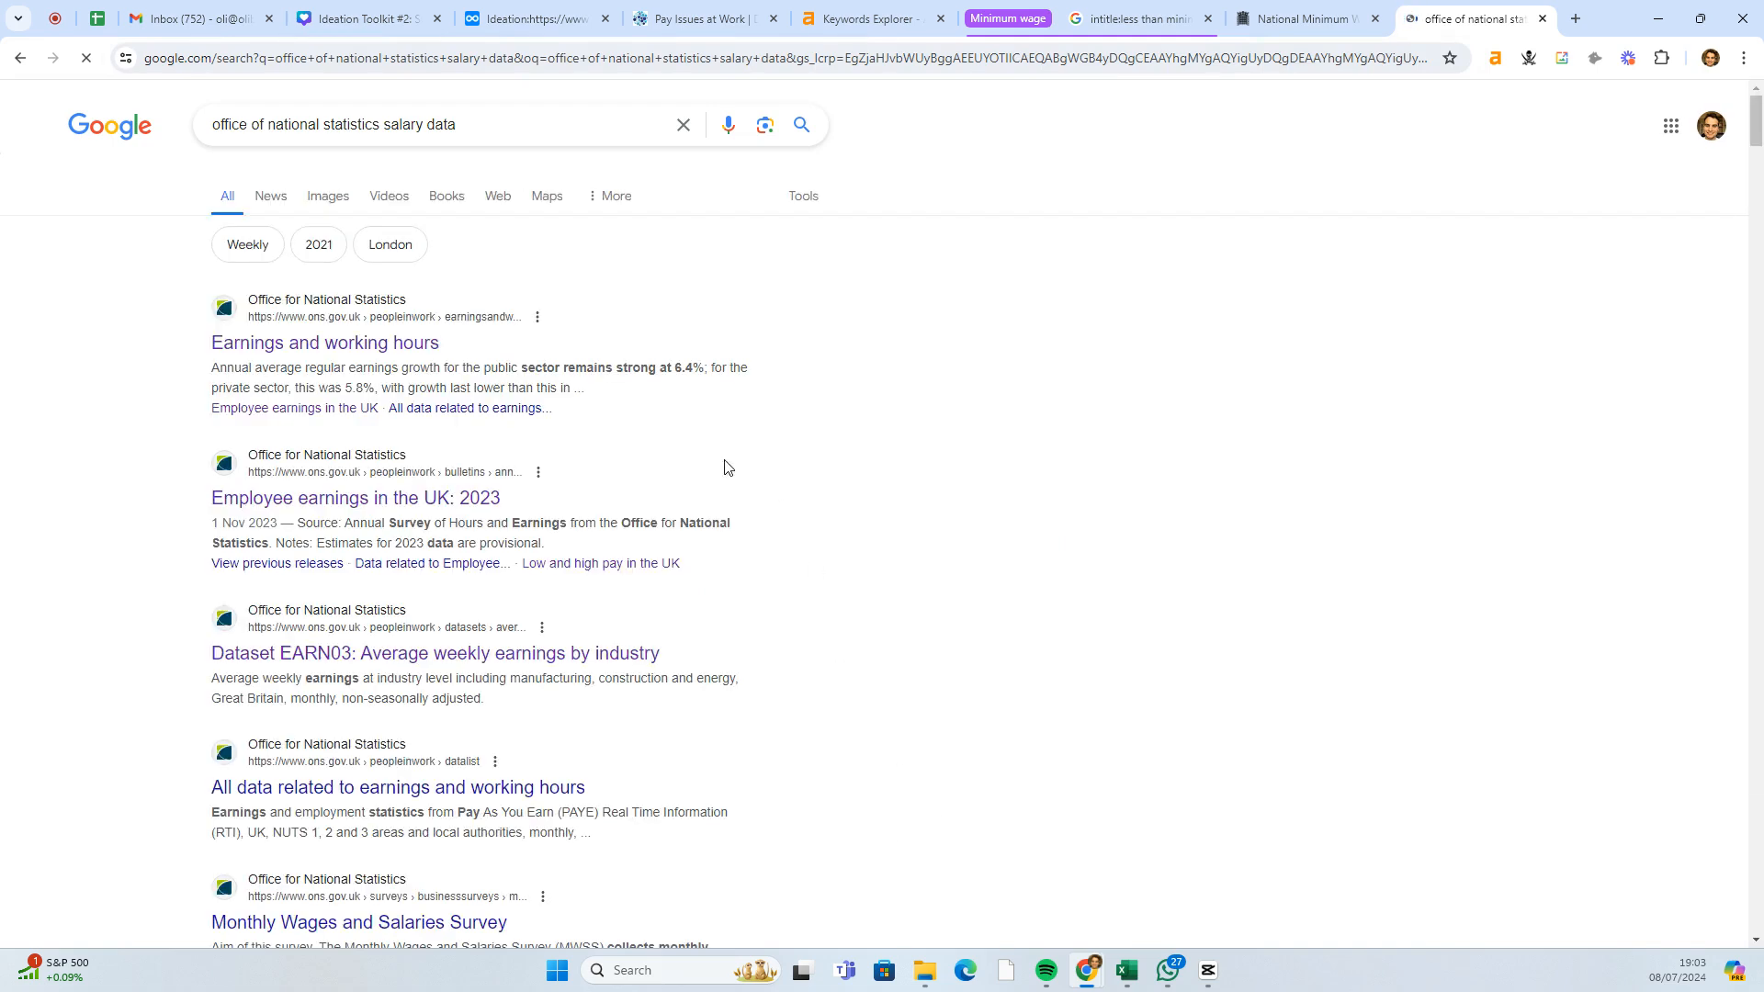
- From the ONS "Earnings and working hours" result, open the "Average weekly earnings in Great Britain: June 2024" bulletin and skim its main points
{"action": "left_click", "coordinate": [359, 345]}
{"action": "scroll", "coordinate": [569, 433], "scroll_direction": "down", "scroll_amount": 4}
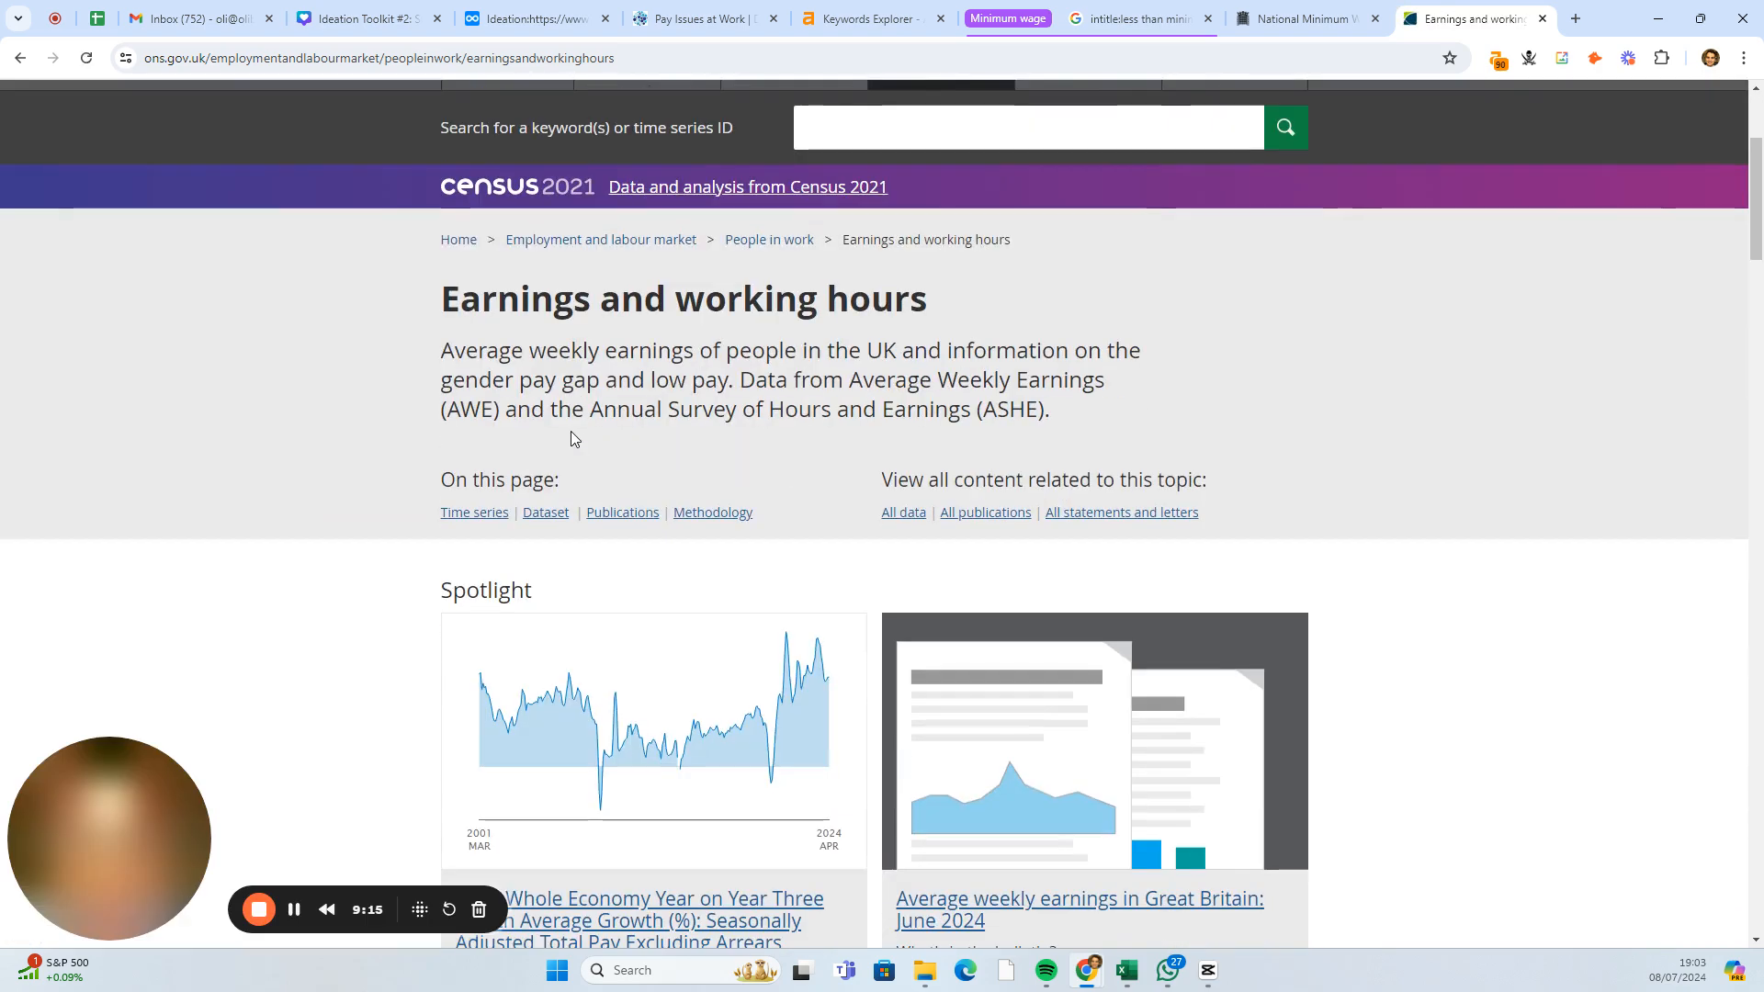
{"action": "scroll", "coordinate": [571, 439], "scroll_direction": "down", "scroll_amount": 2}
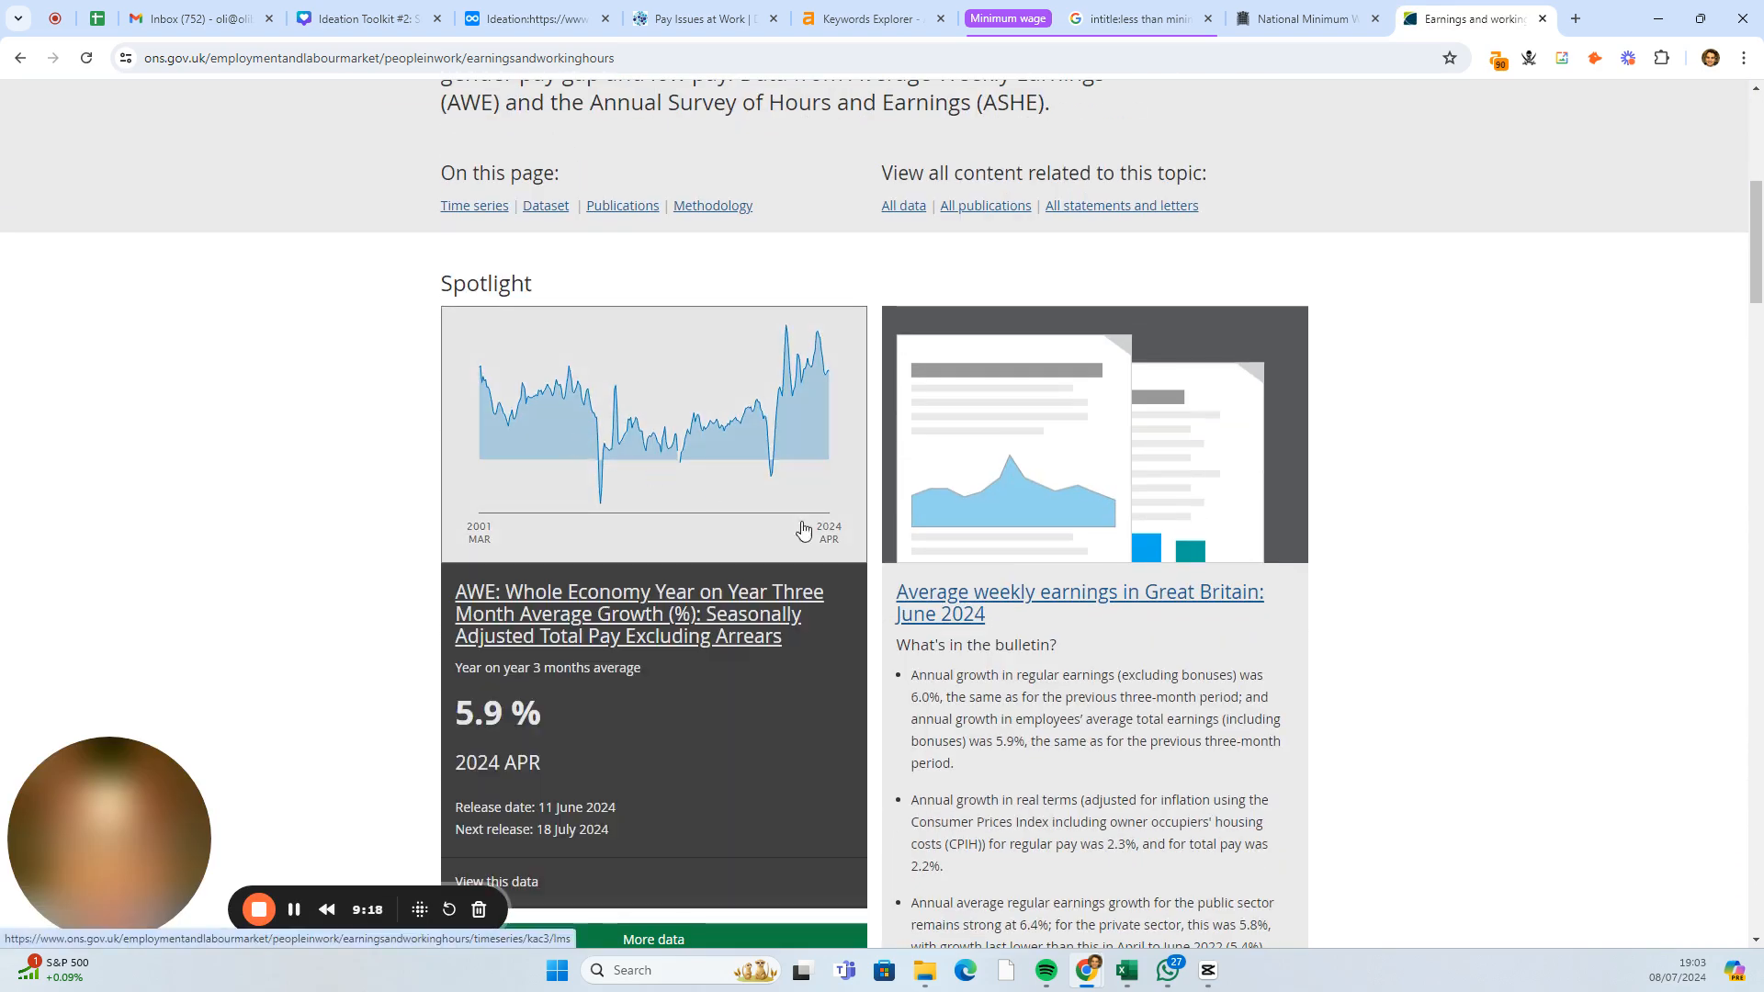
{"action": "left_click", "coordinate": [971, 599]}
{"action": "scroll", "coordinate": [841, 579], "scroll_direction": "down", "scroll_amount": 8}
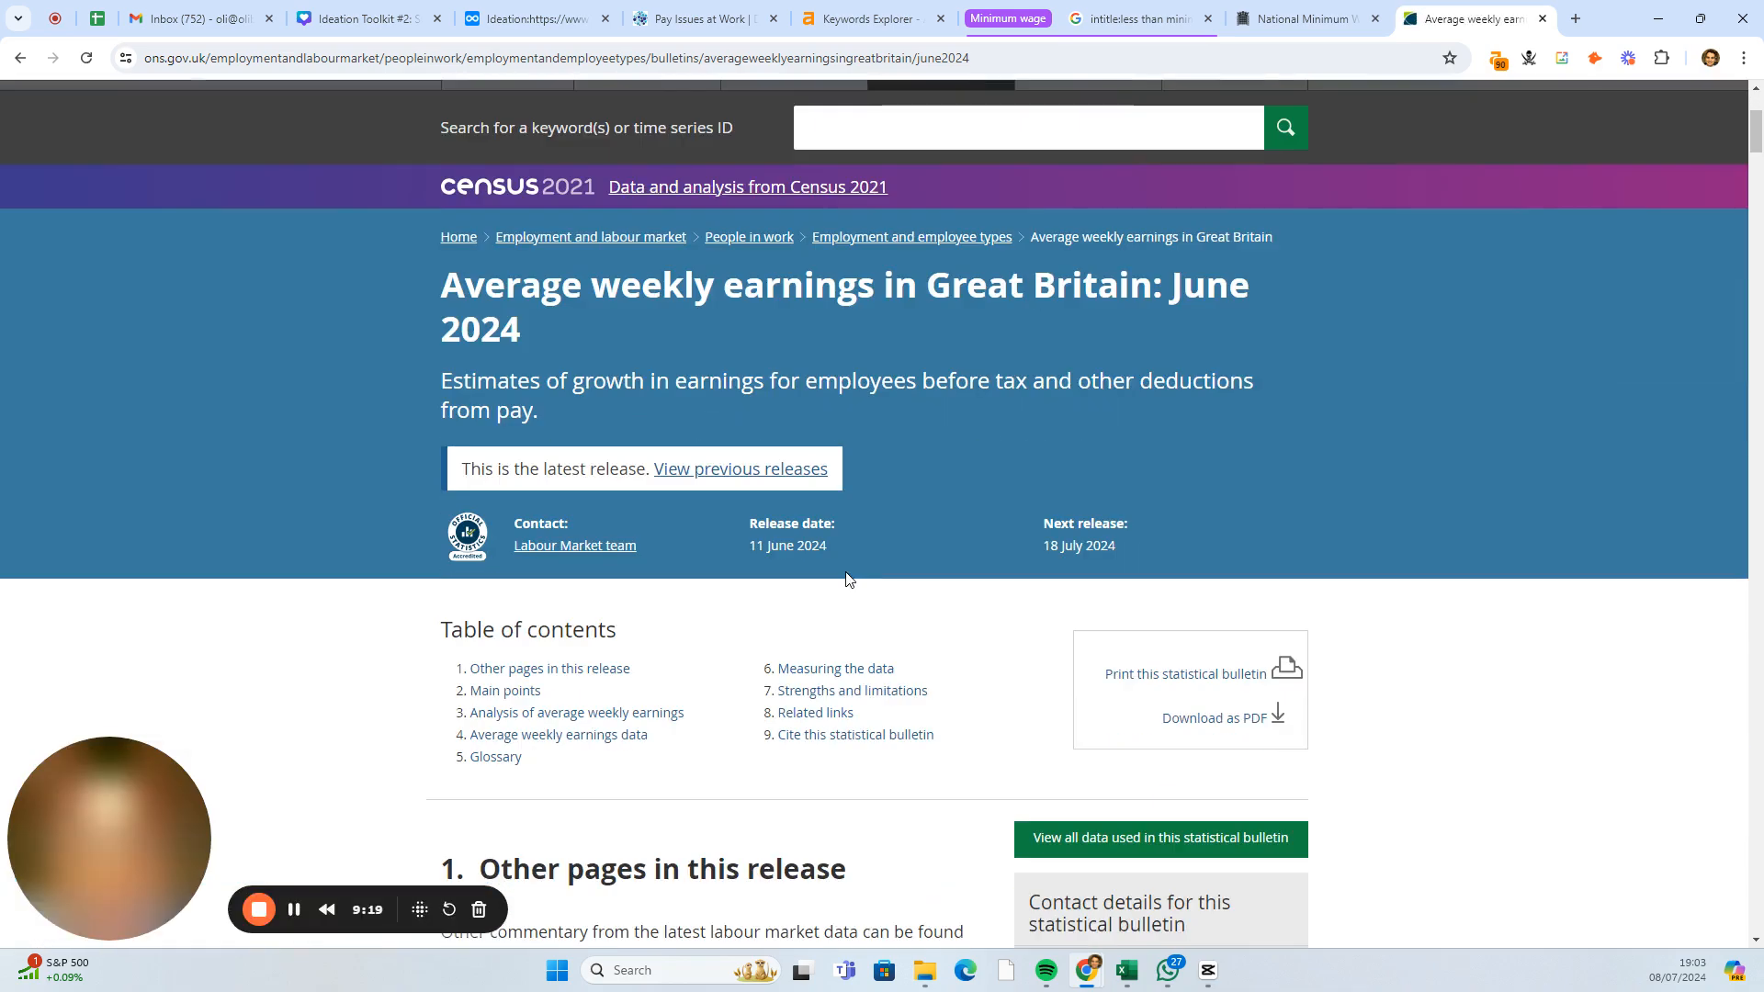
{"action": "scroll", "coordinate": [867, 582], "scroll_direction": "down", "scroll_amount": 2}
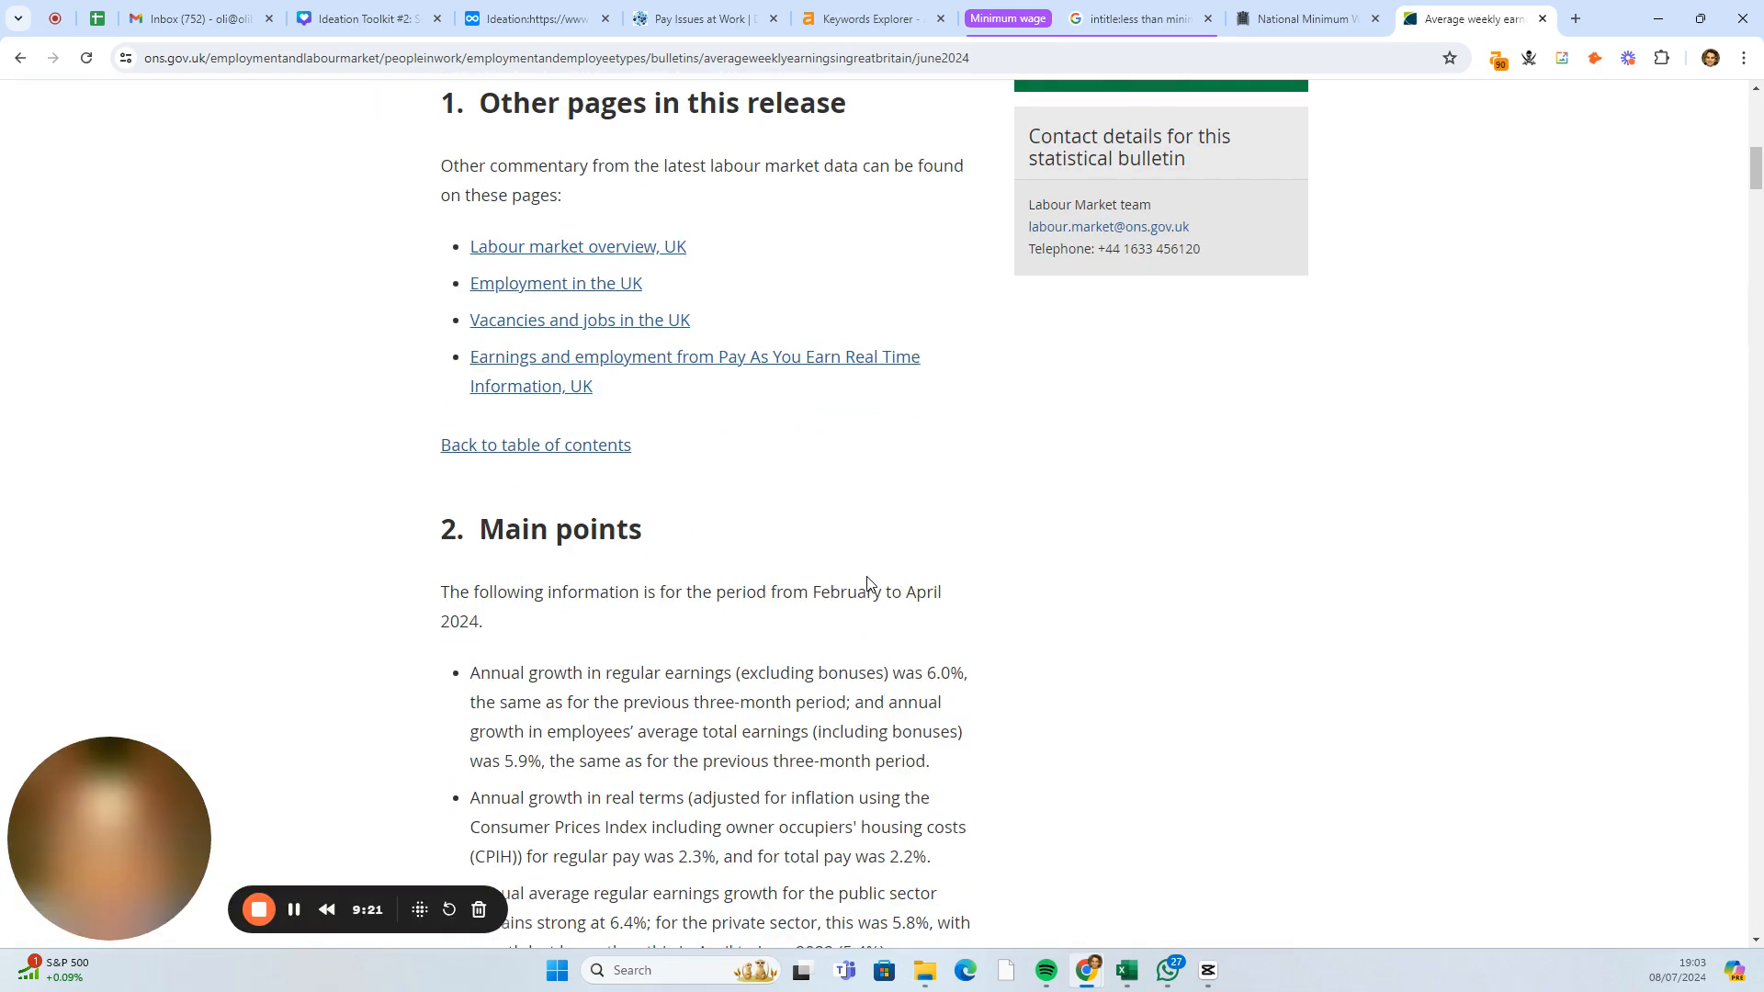
- View all data used in the bulletin and open the "EARN01: Average weekly earnings" dataset
{"action": "scroll", "coordinate": [868, 581], "scroll_direction": "up", "scroll_amount": 4}
{"action": "left_click", "coordinate": [1145, 541]}
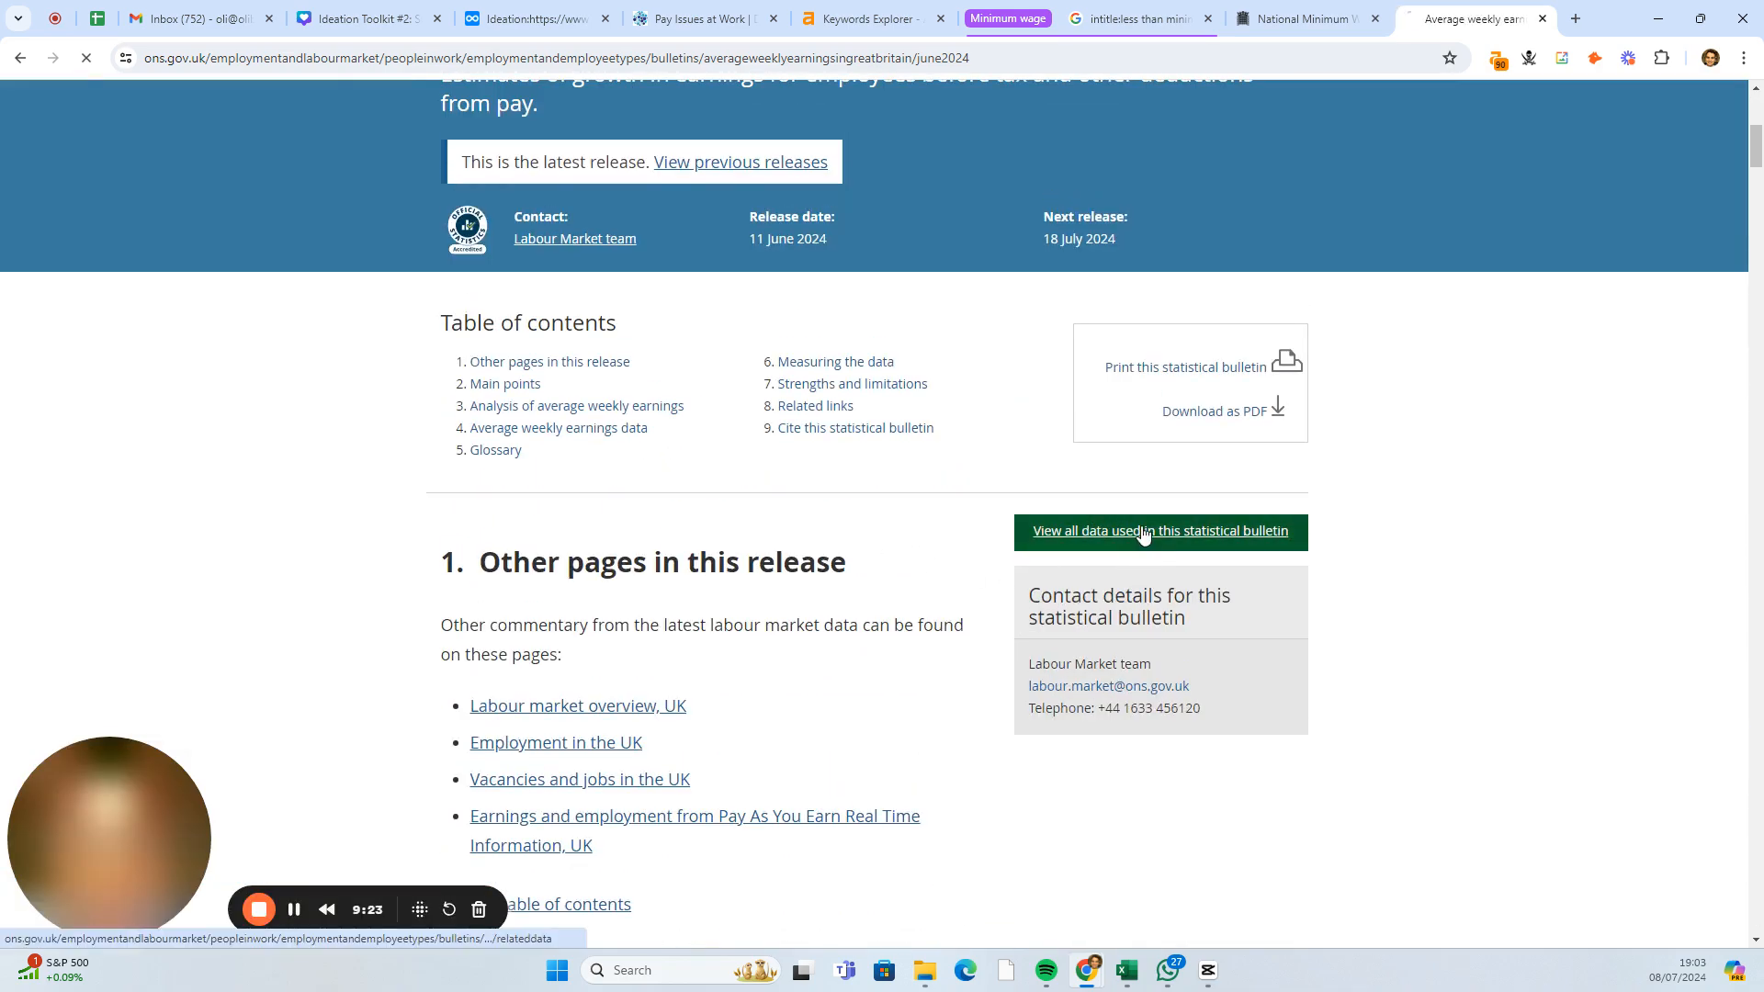
{"action": "scroll", "coordinate": [1037, 578], "scroll_direction": "down", "scroll_amount": 2}
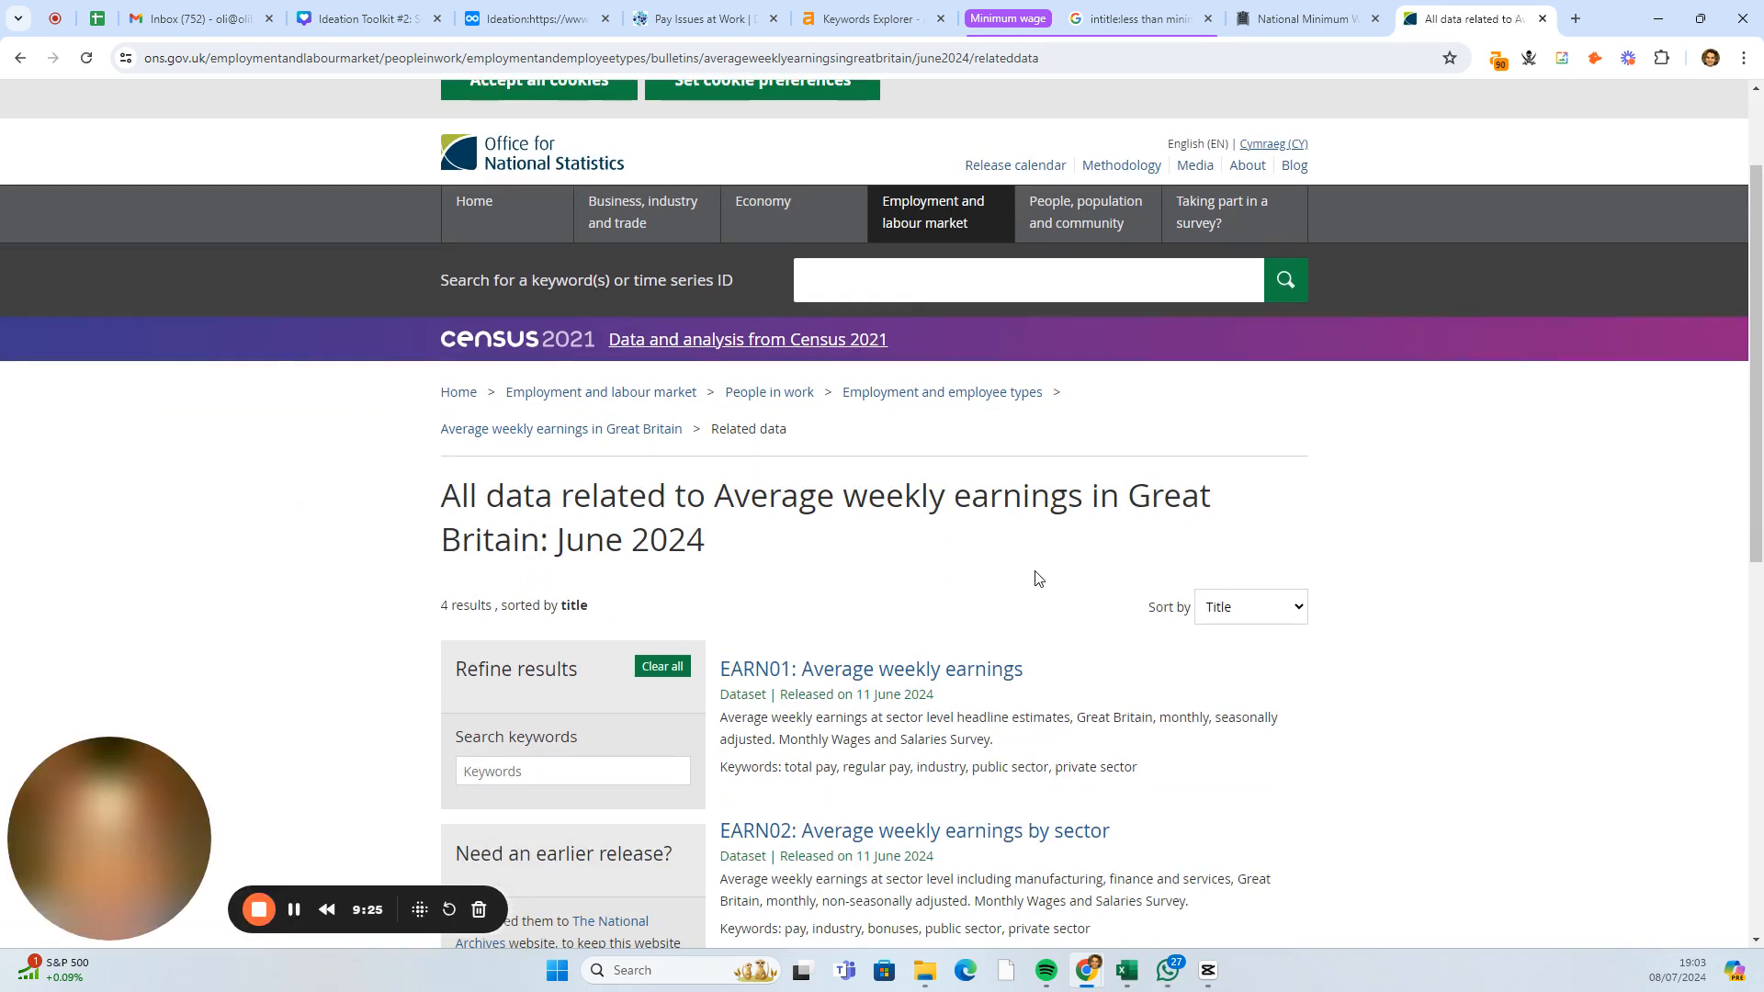
{"action": "left_click", "coordinate": [929, 673]}
- Download the current xls edition of the EARN01 dataset and open it in a maximized Excel window
{"action": "scroll", "coordinate": [1057, 643], "scroll_direction": "down", "scroll_amount": 3}
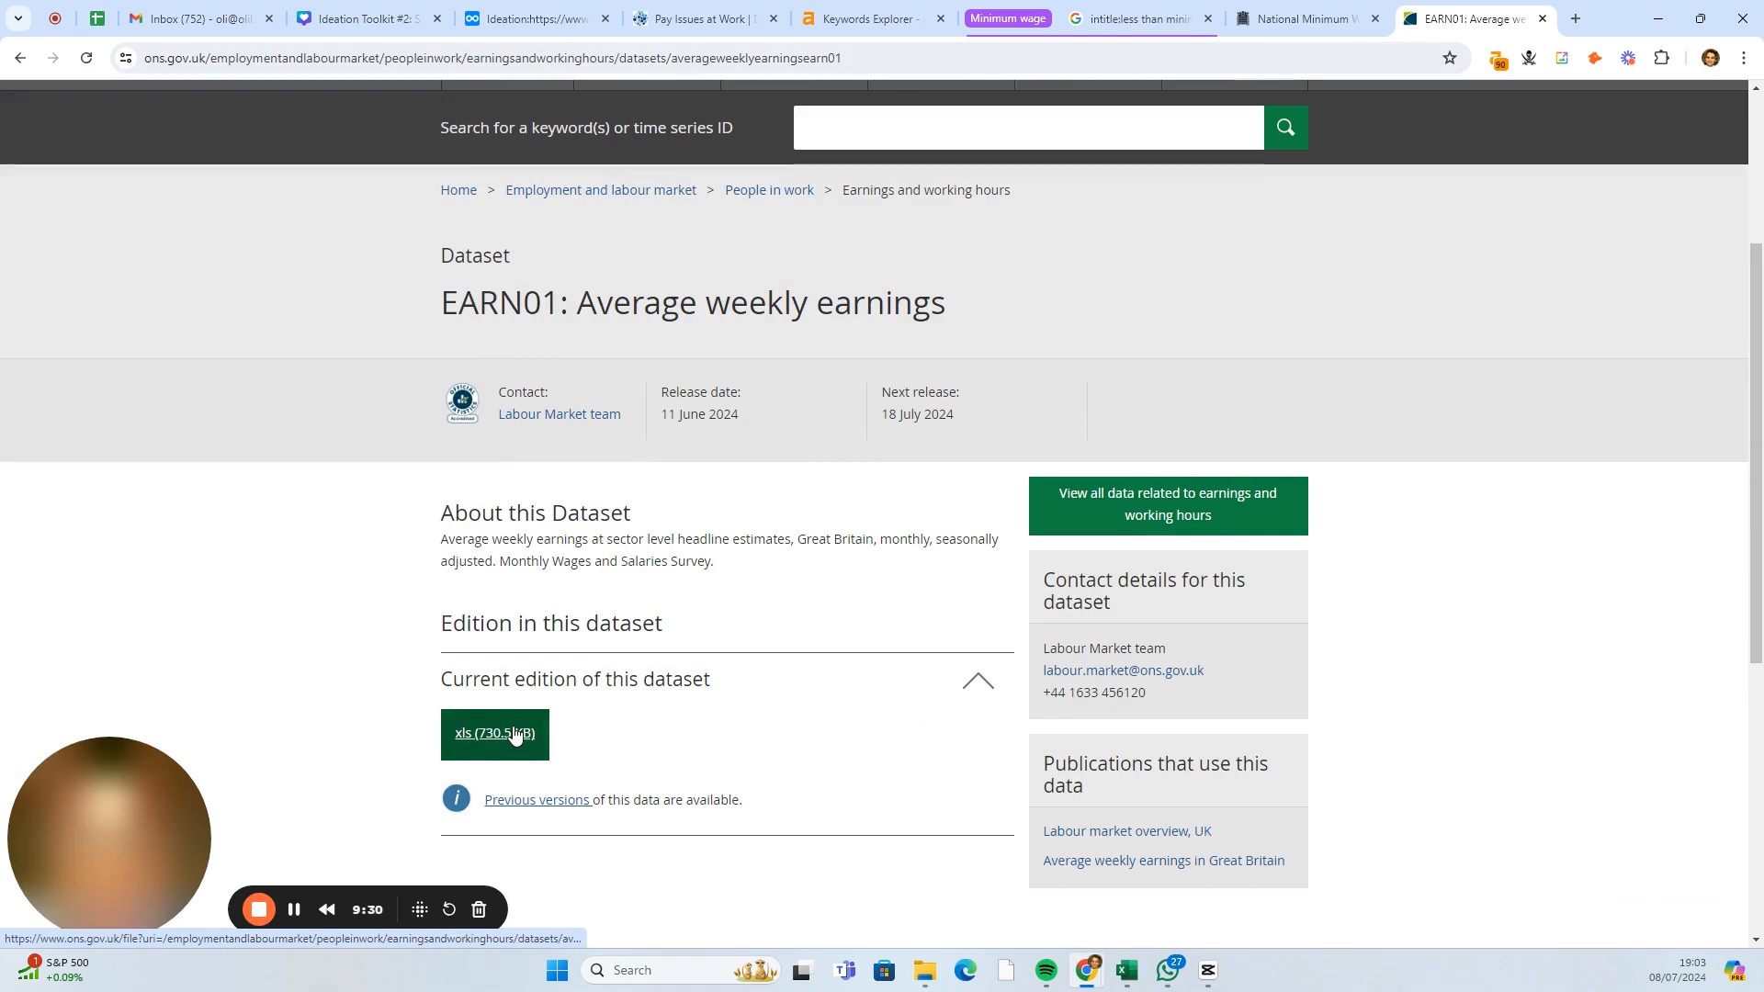
{"action": "left_click", "coordinate": [514, 734]}
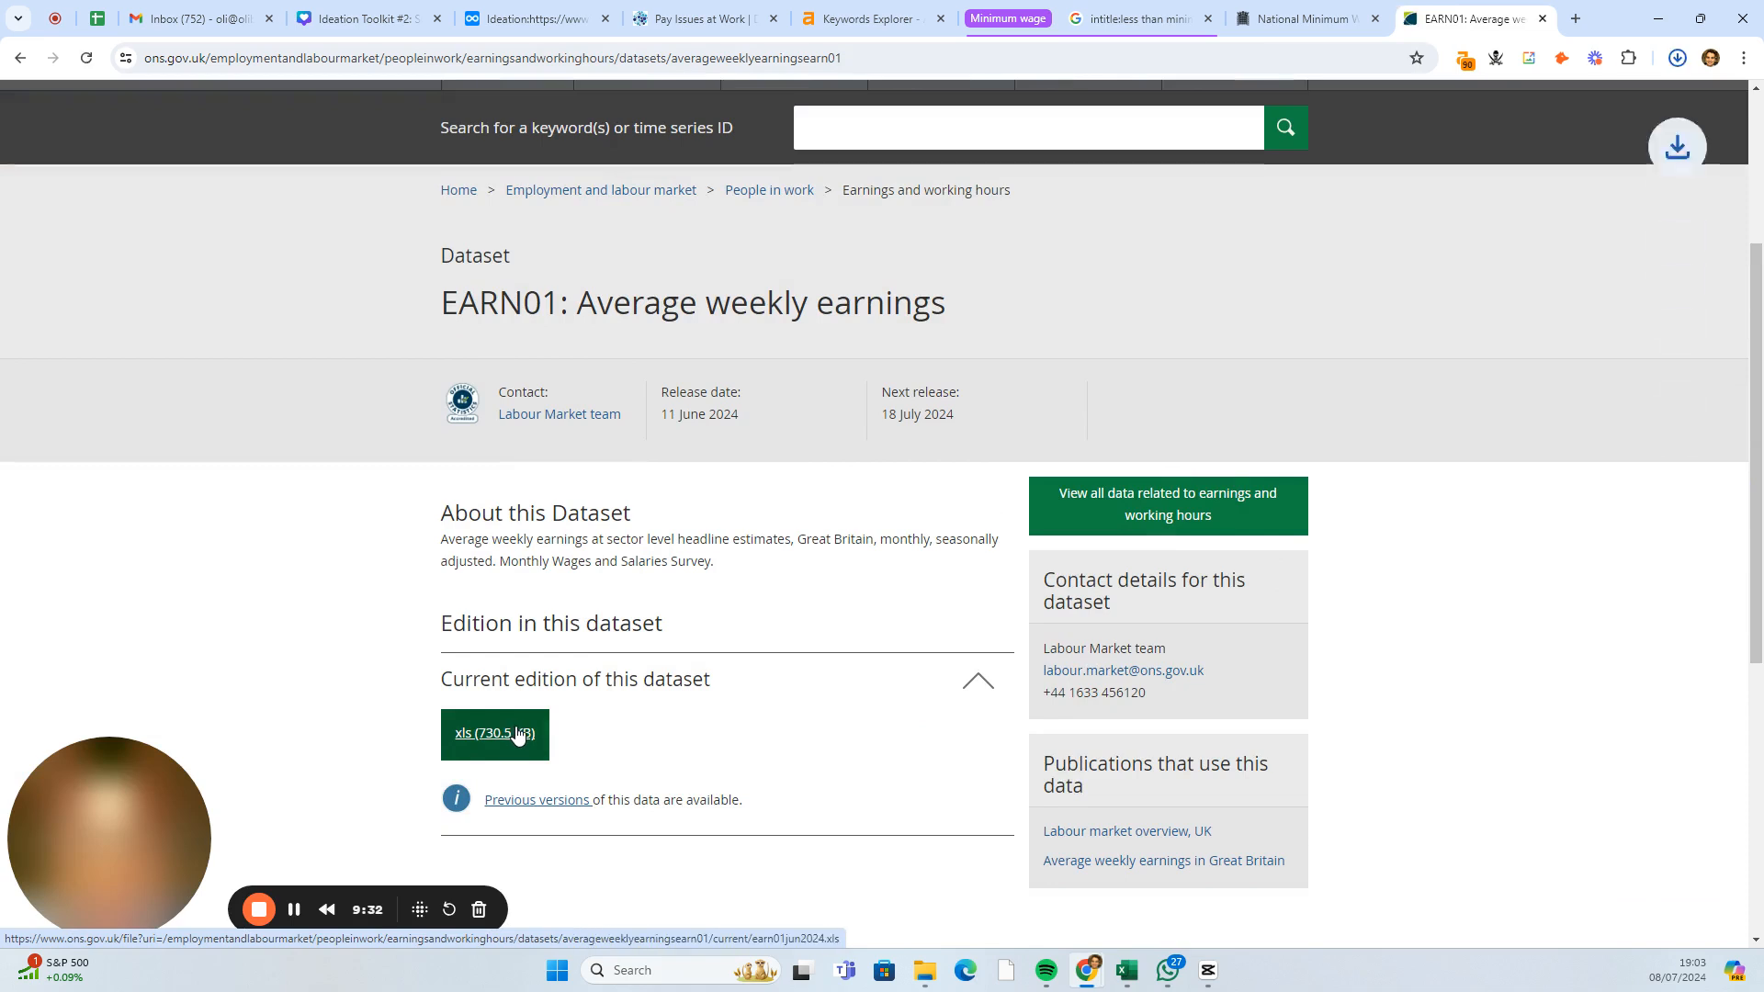
{"action": "left_click", "coordinate": [1677, 58]}
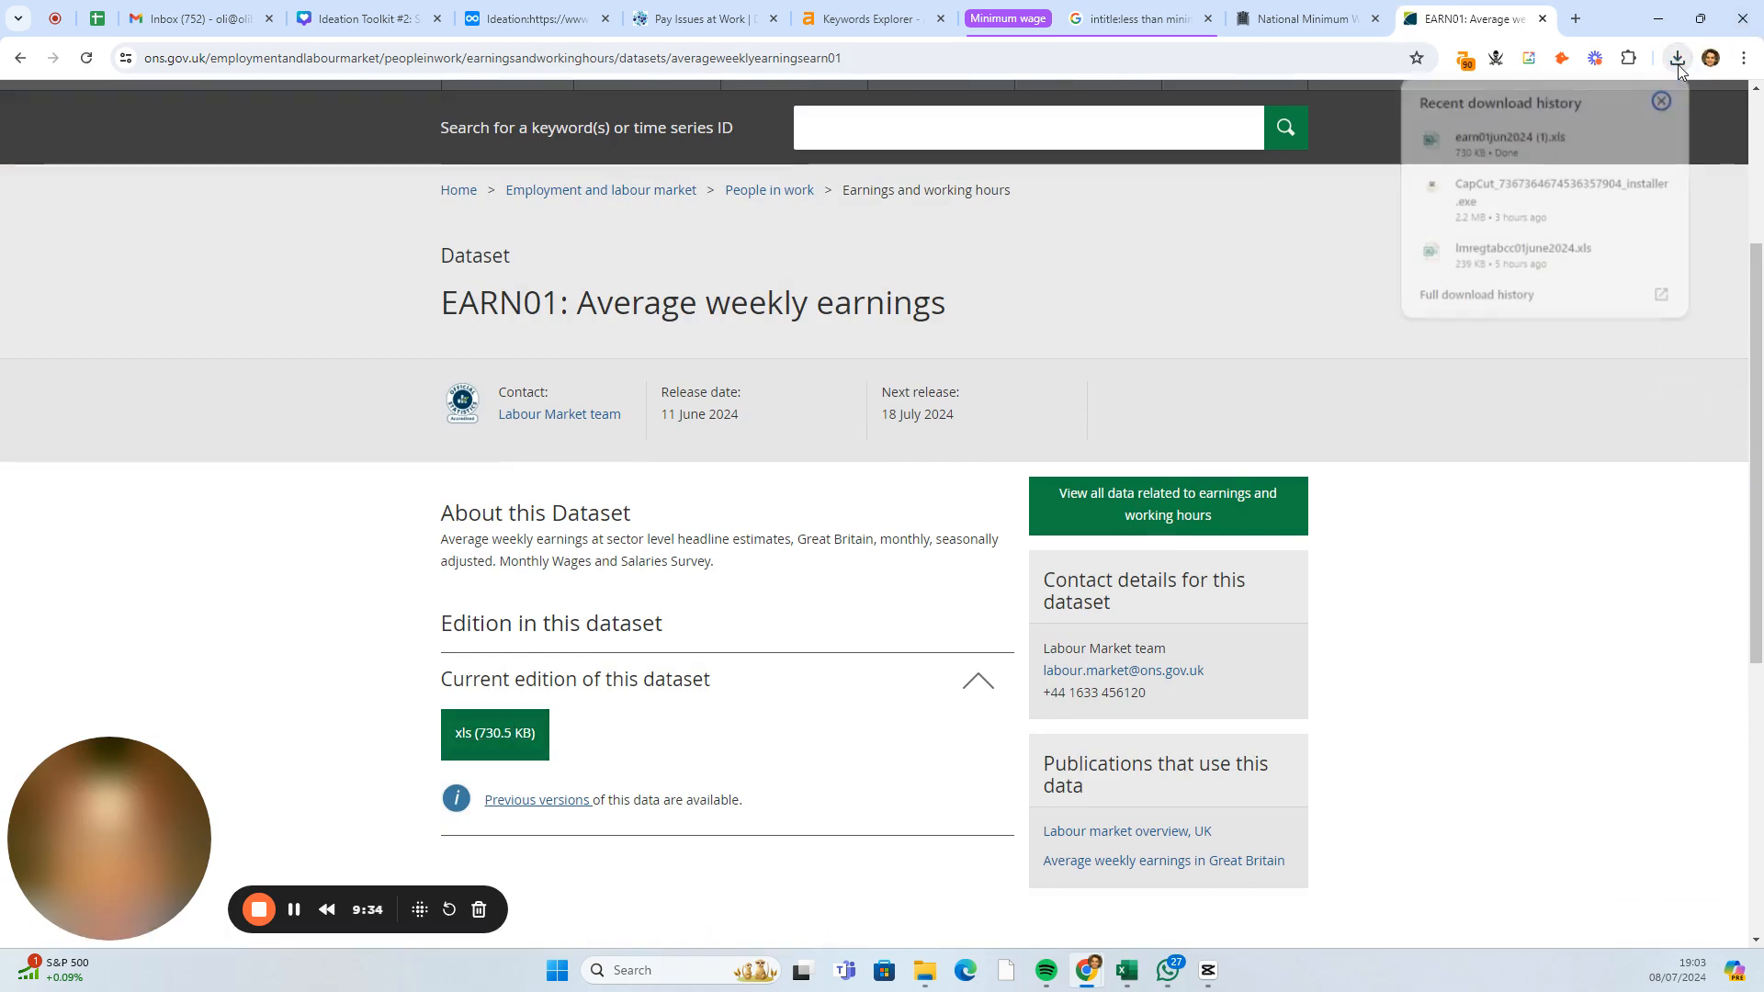
{"action": "left_click", "coordinate": [1520, 147]}
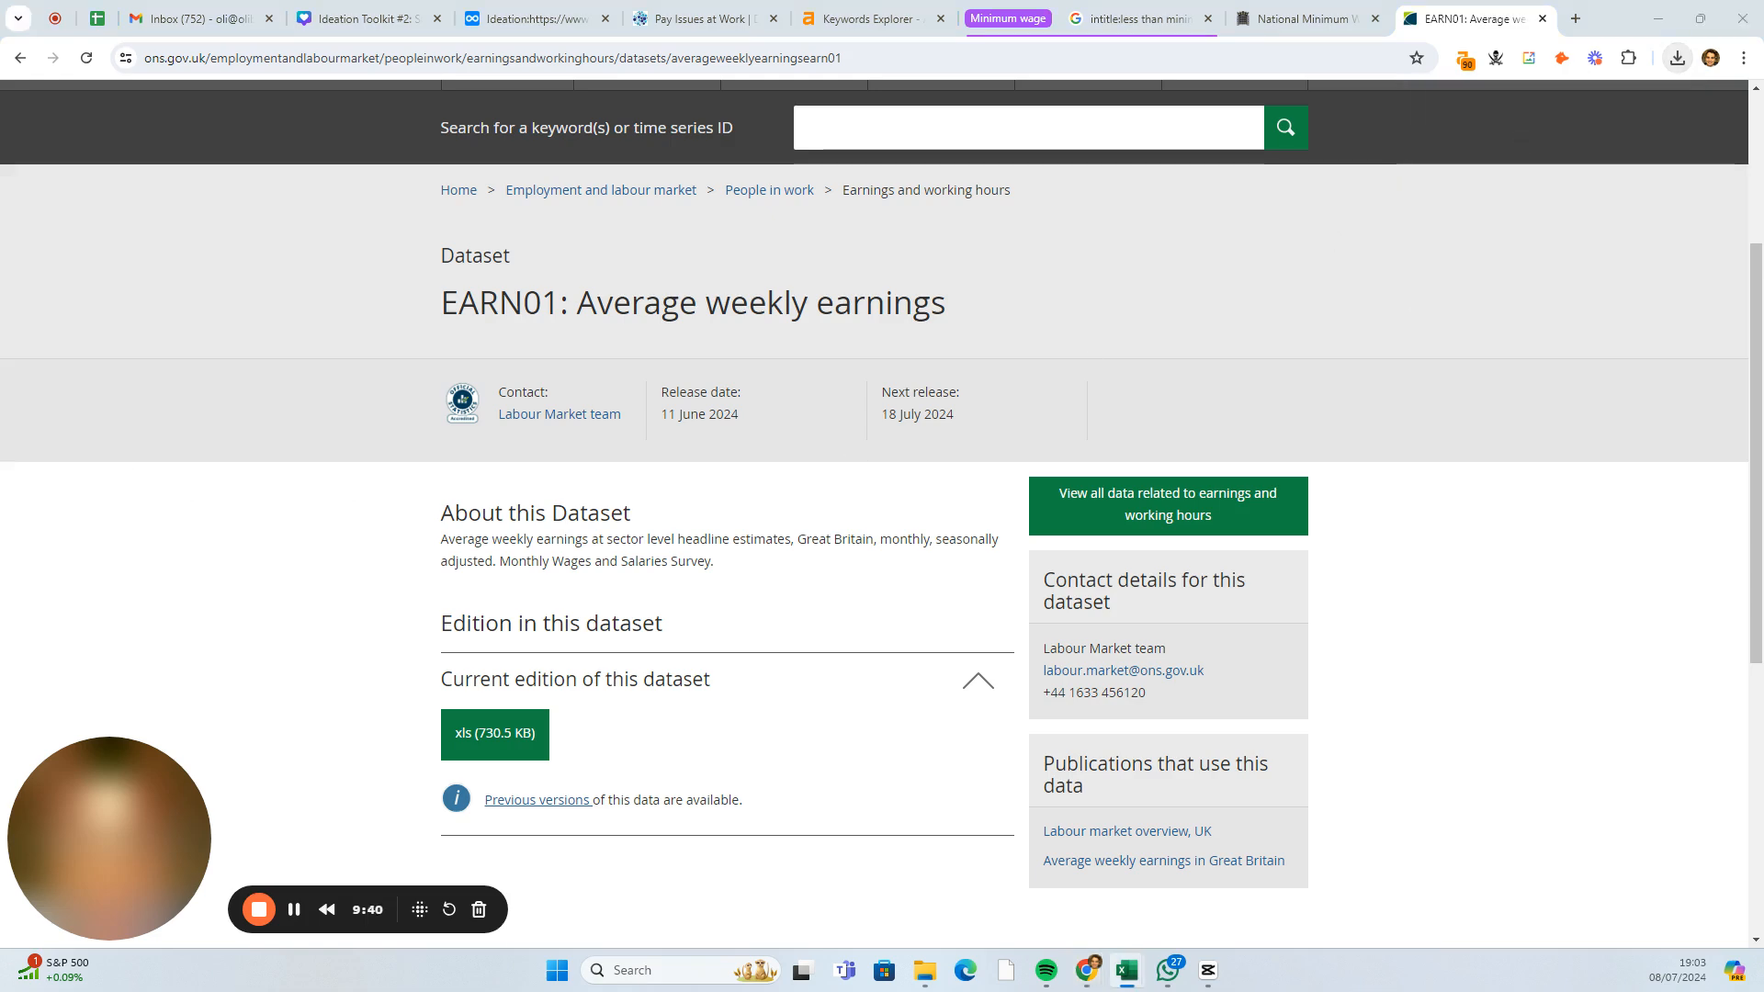
{"action": "left_click_drag", "start_coordinate": [0, 174], "coordinate": [1047, 169]}
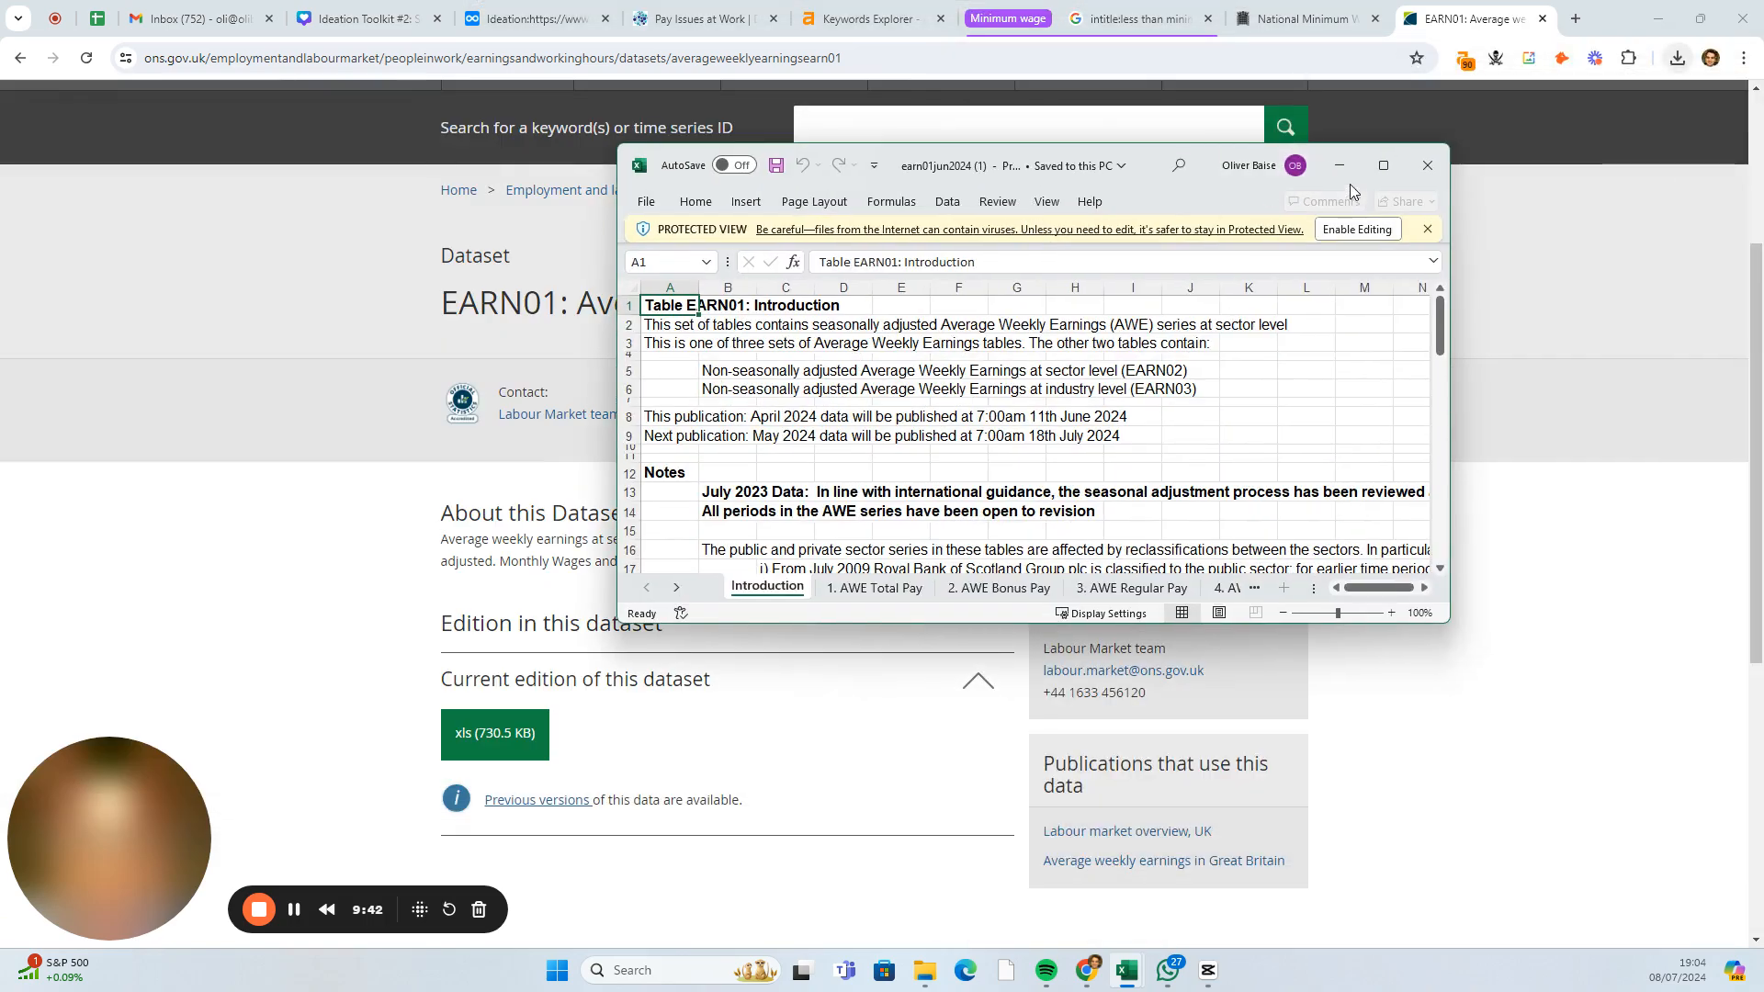
{"action": "left_click", "coordinate": [1383, 165]}
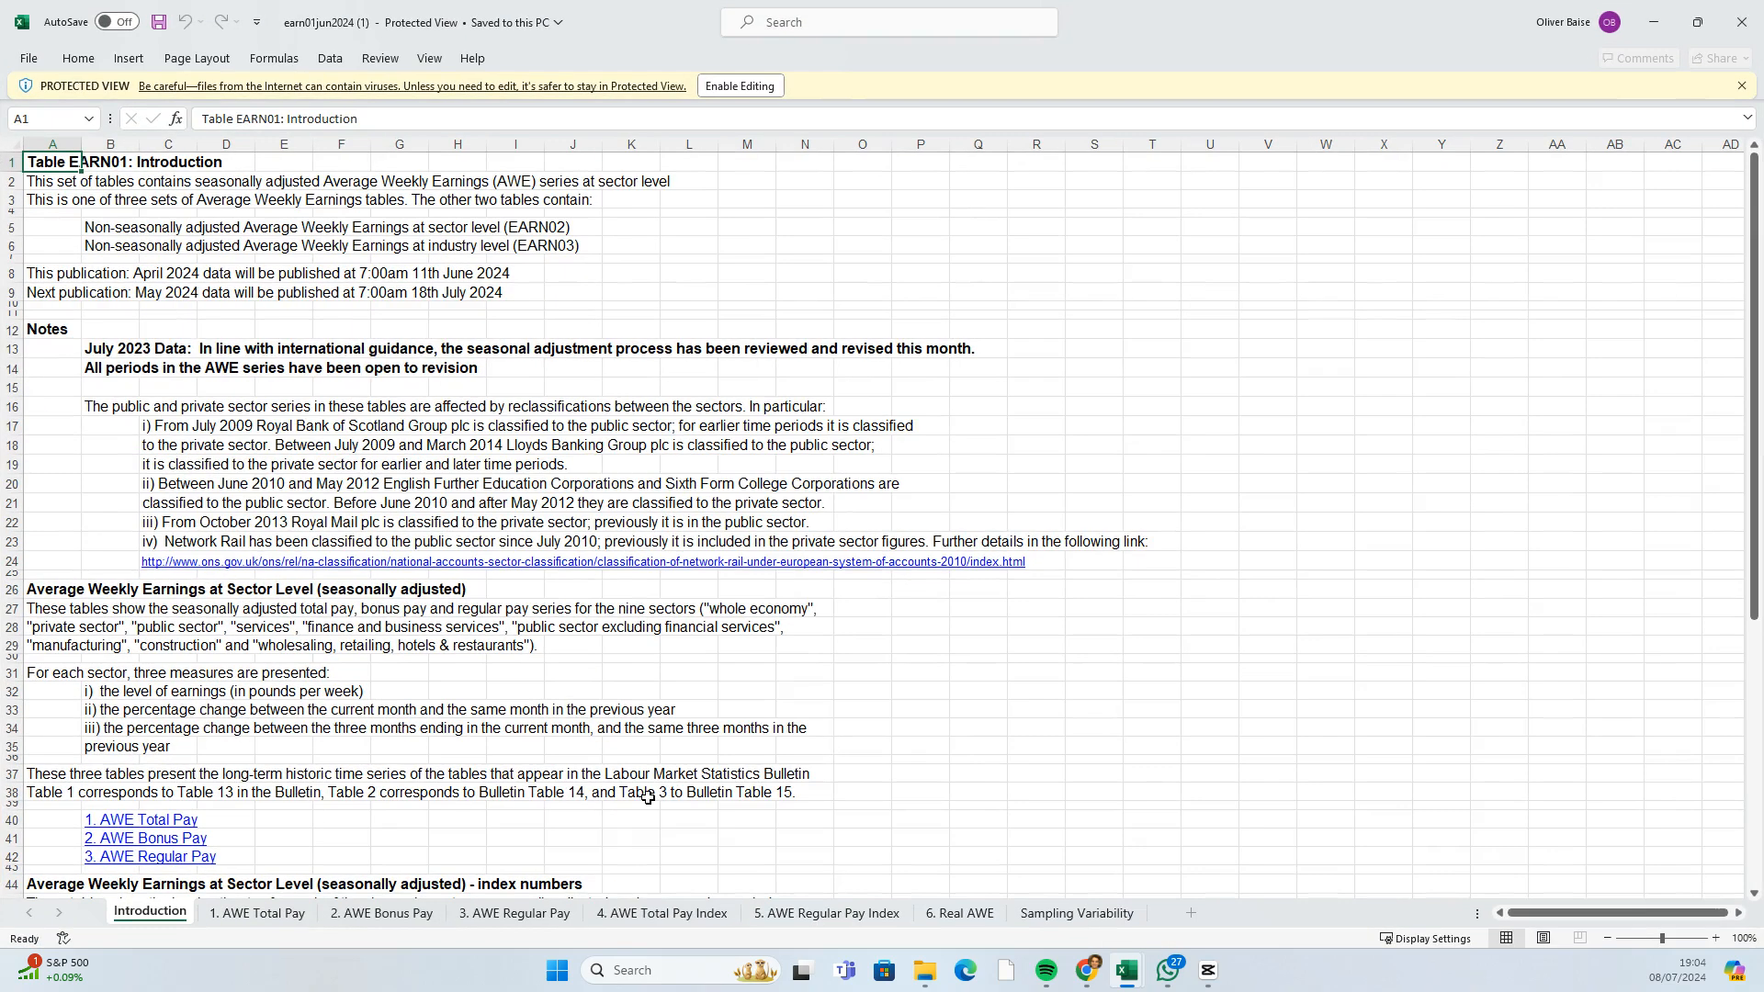
- Show the AWE Total Pay sheet and select the whole-economy weekly earnings from Aug 23 to Mar 24
{"action": "left_click", "coordinate": [376, 918]}
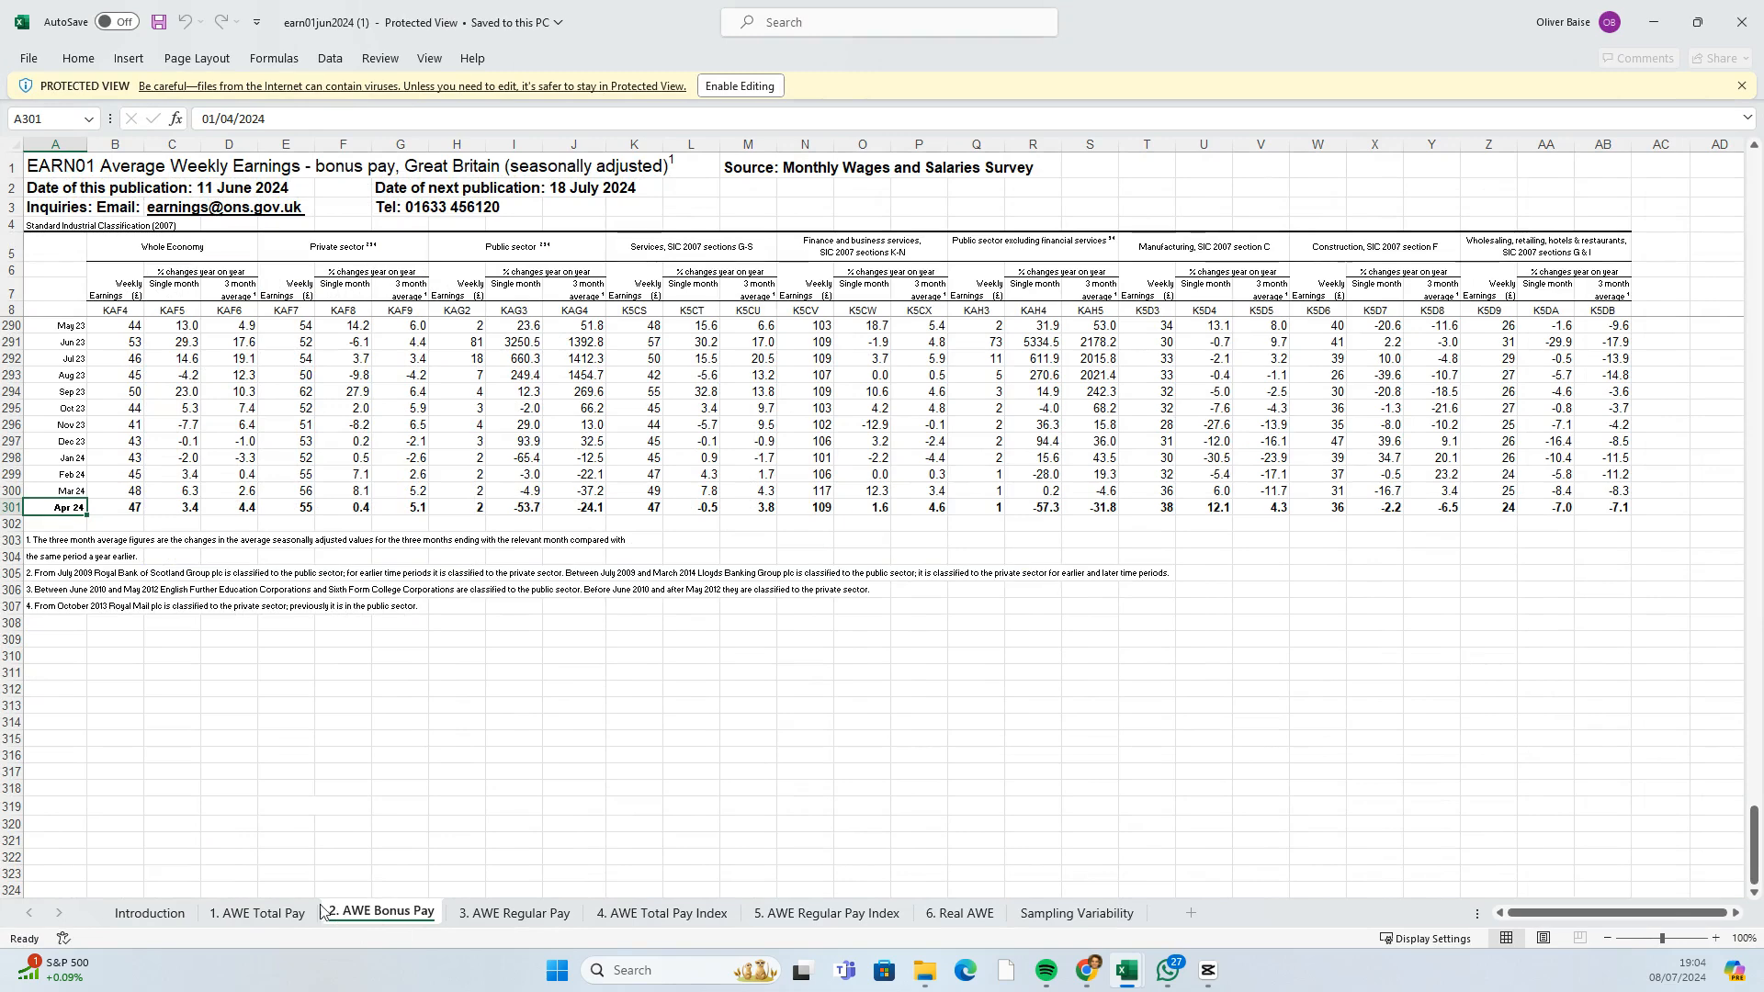
{"action": "left_click", "coordinate": [276, 913]}
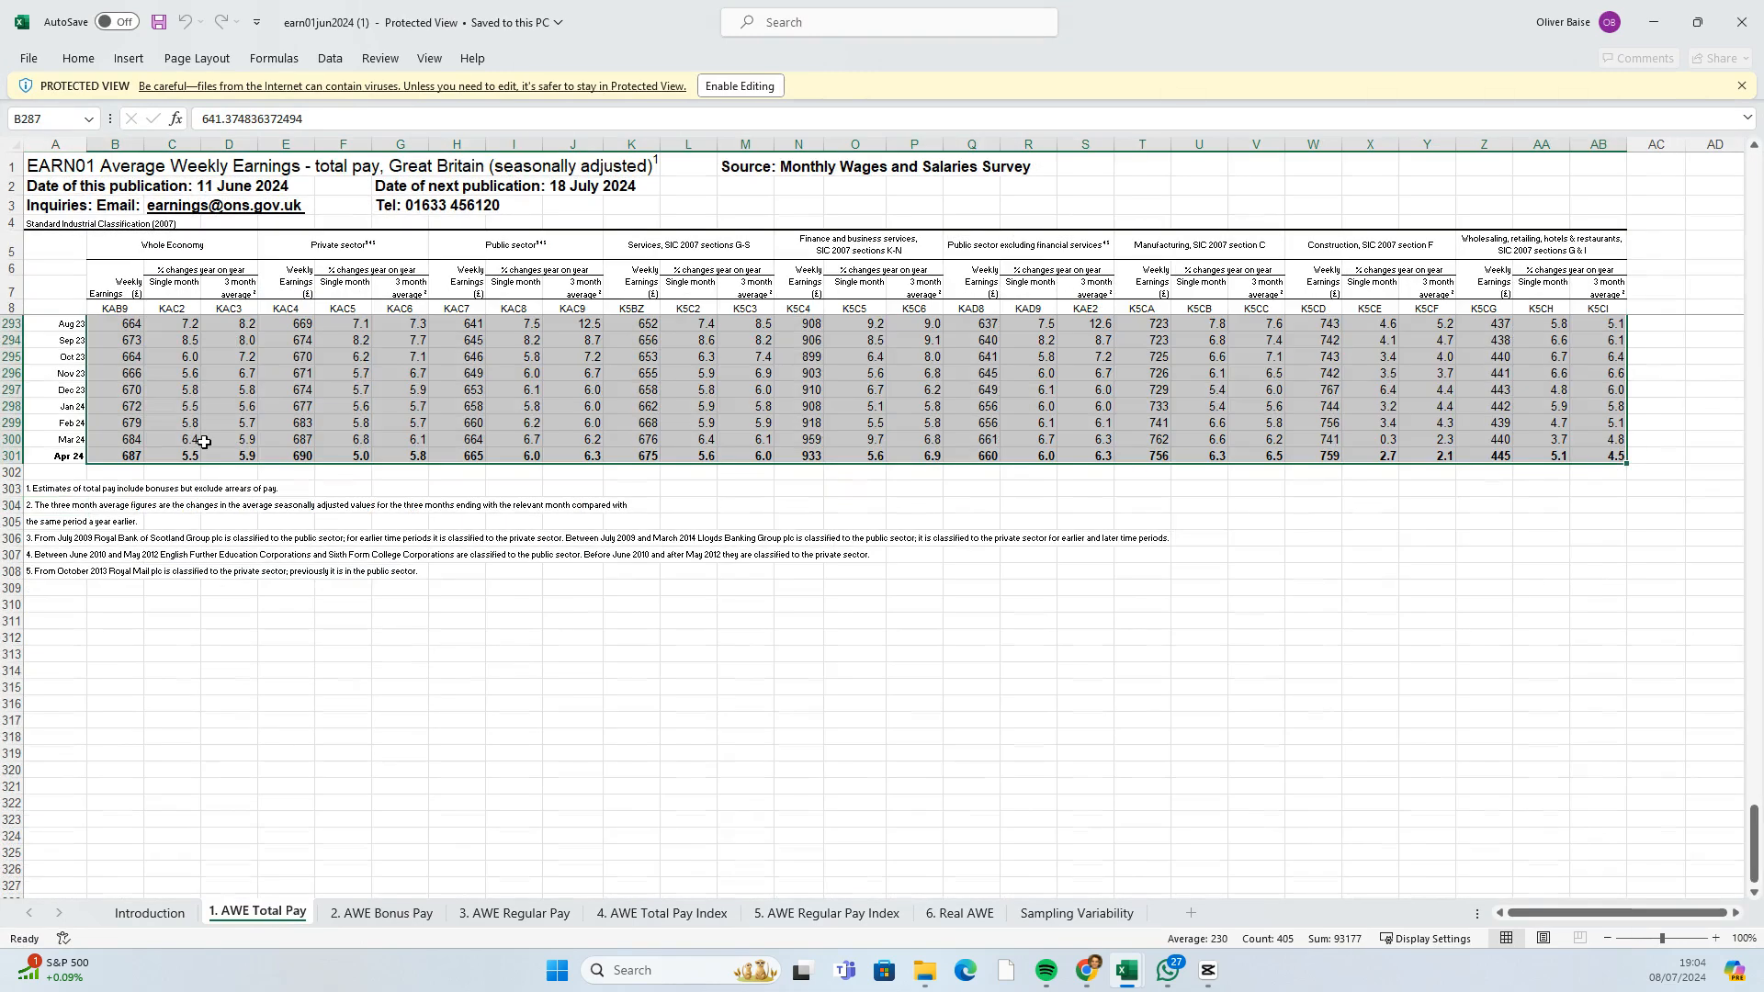
{"action": "left_click", "coordinate": [129, 326]}
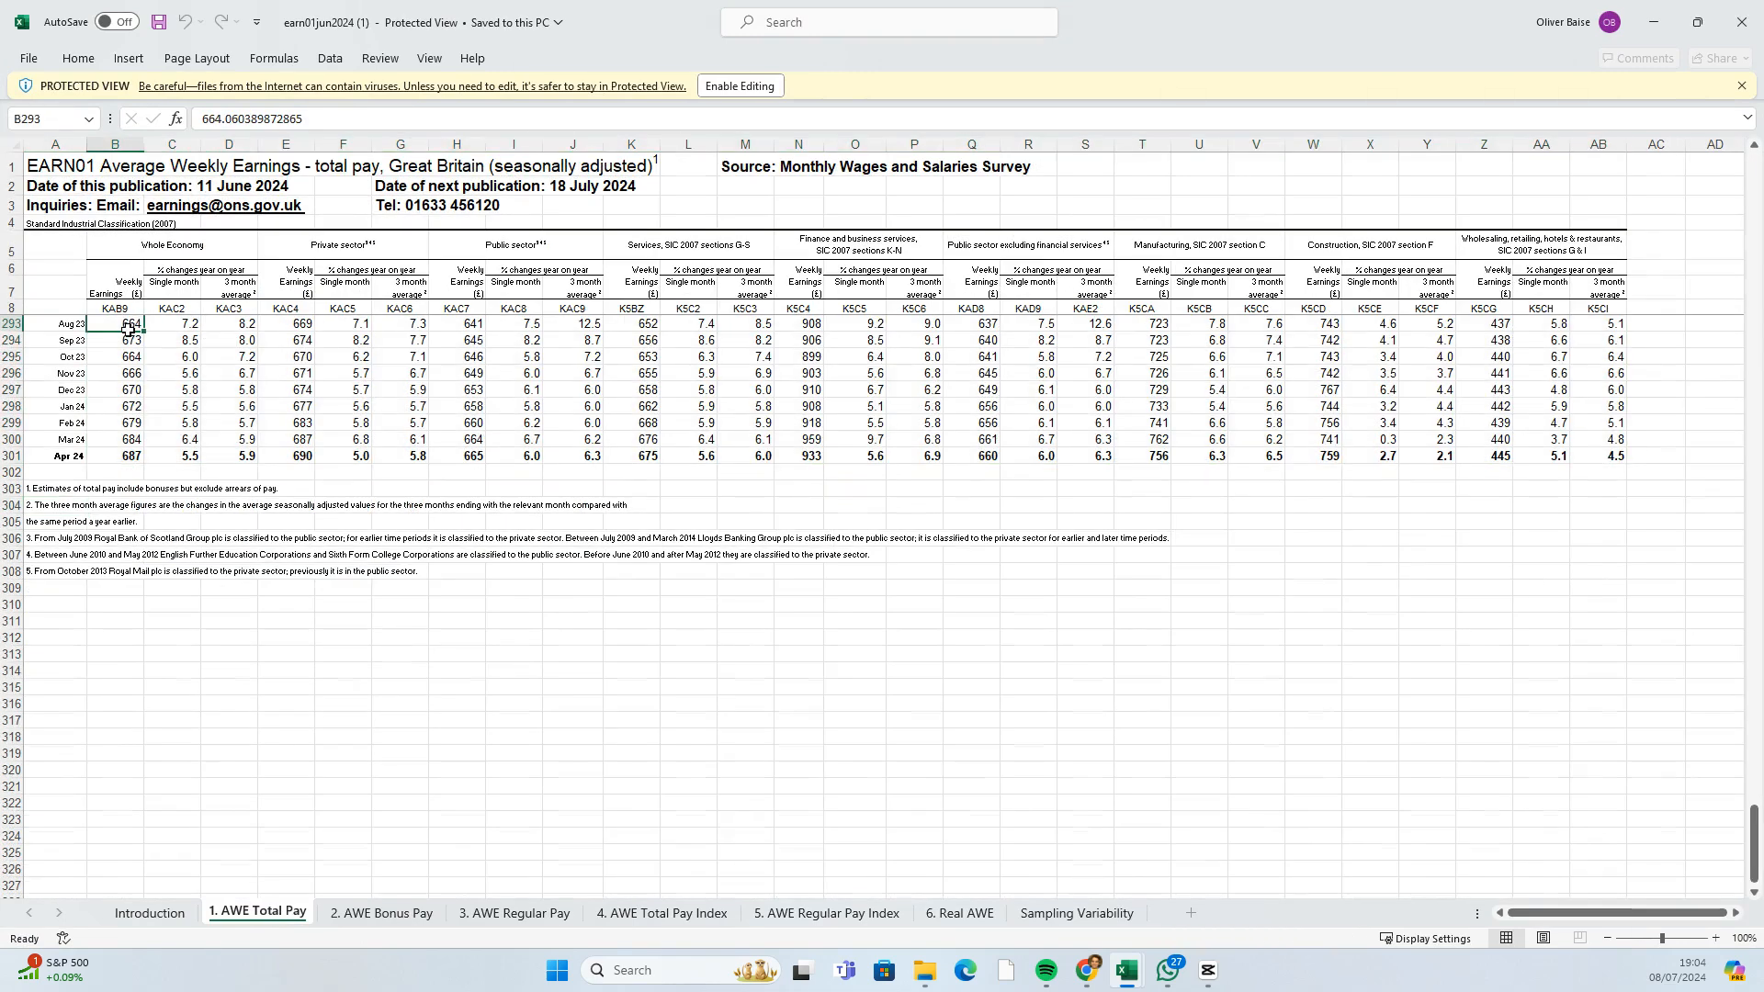
{"action": "left_click_drag", "start_coordinate": [128, 326], "coordinate": [119, 440]}
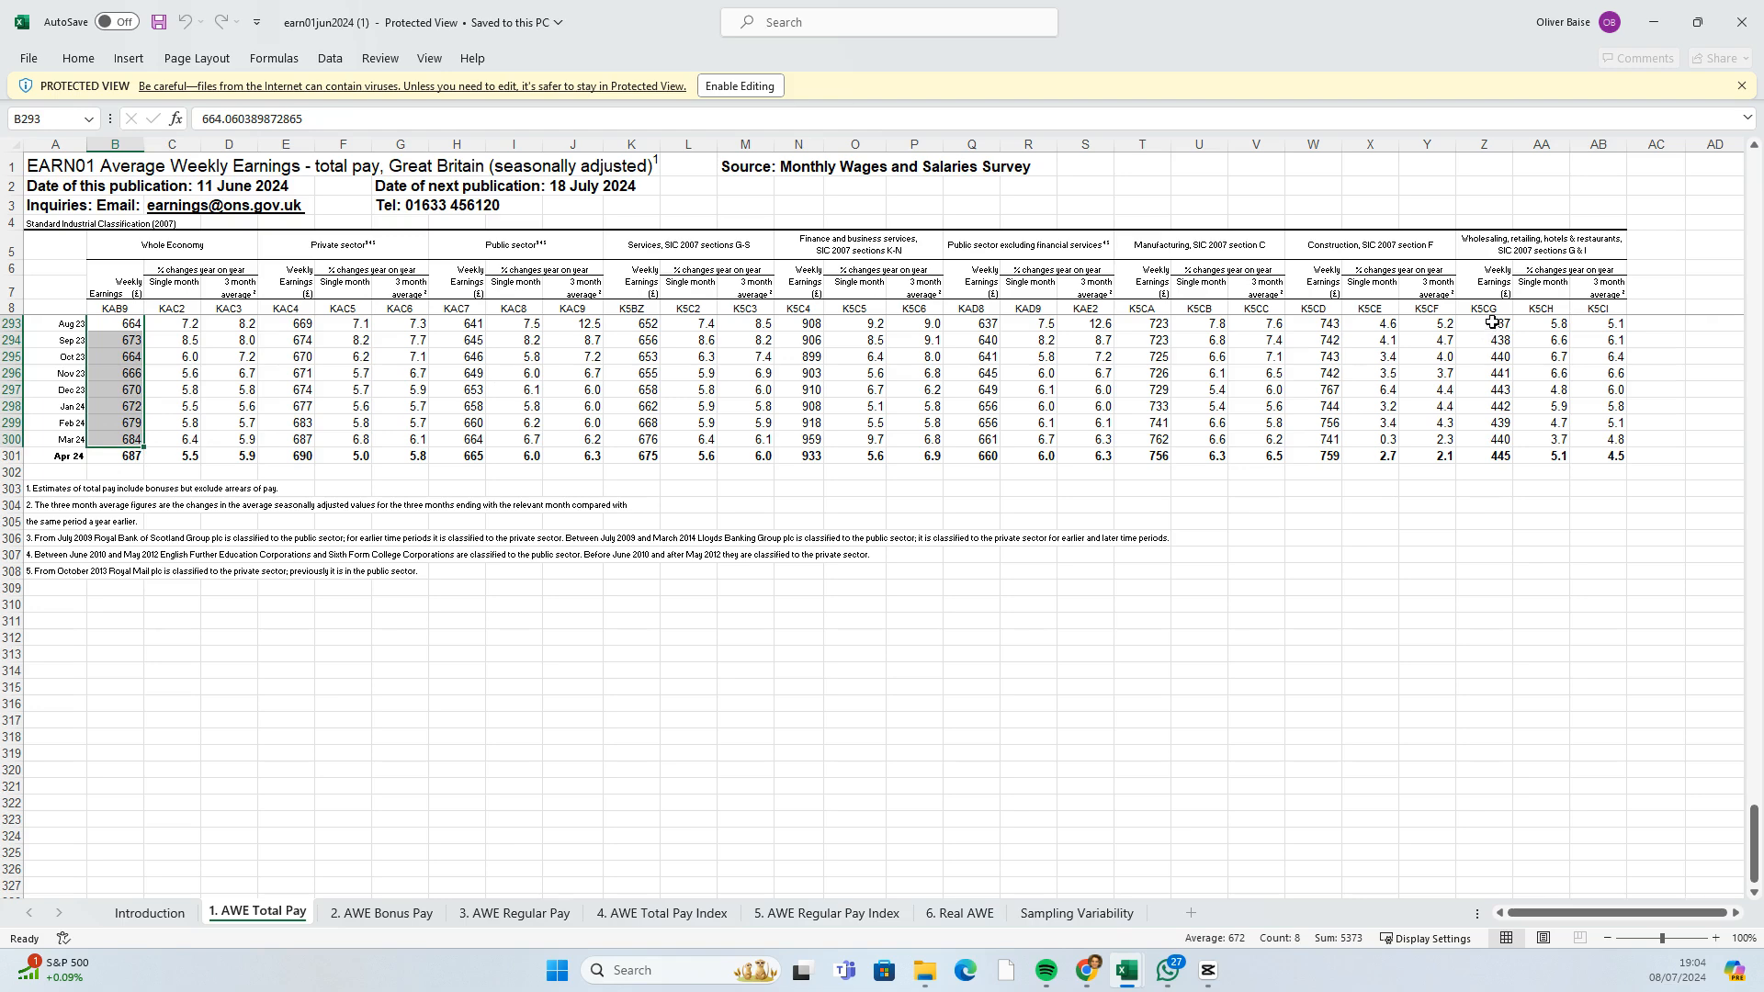
- Examine the weekly earnings for wholesaling, retailing, hotels & restaurants from Aug 23 to Mar 24, comparing the first and last months
{"action": "left_click_drag", "start_coordinate": [1492, 328], "coordinate": [1494, 448]}
{"action": "left_click_drag", "start_coordinate": [1491, 339], "coordinate": [1490, 371]}
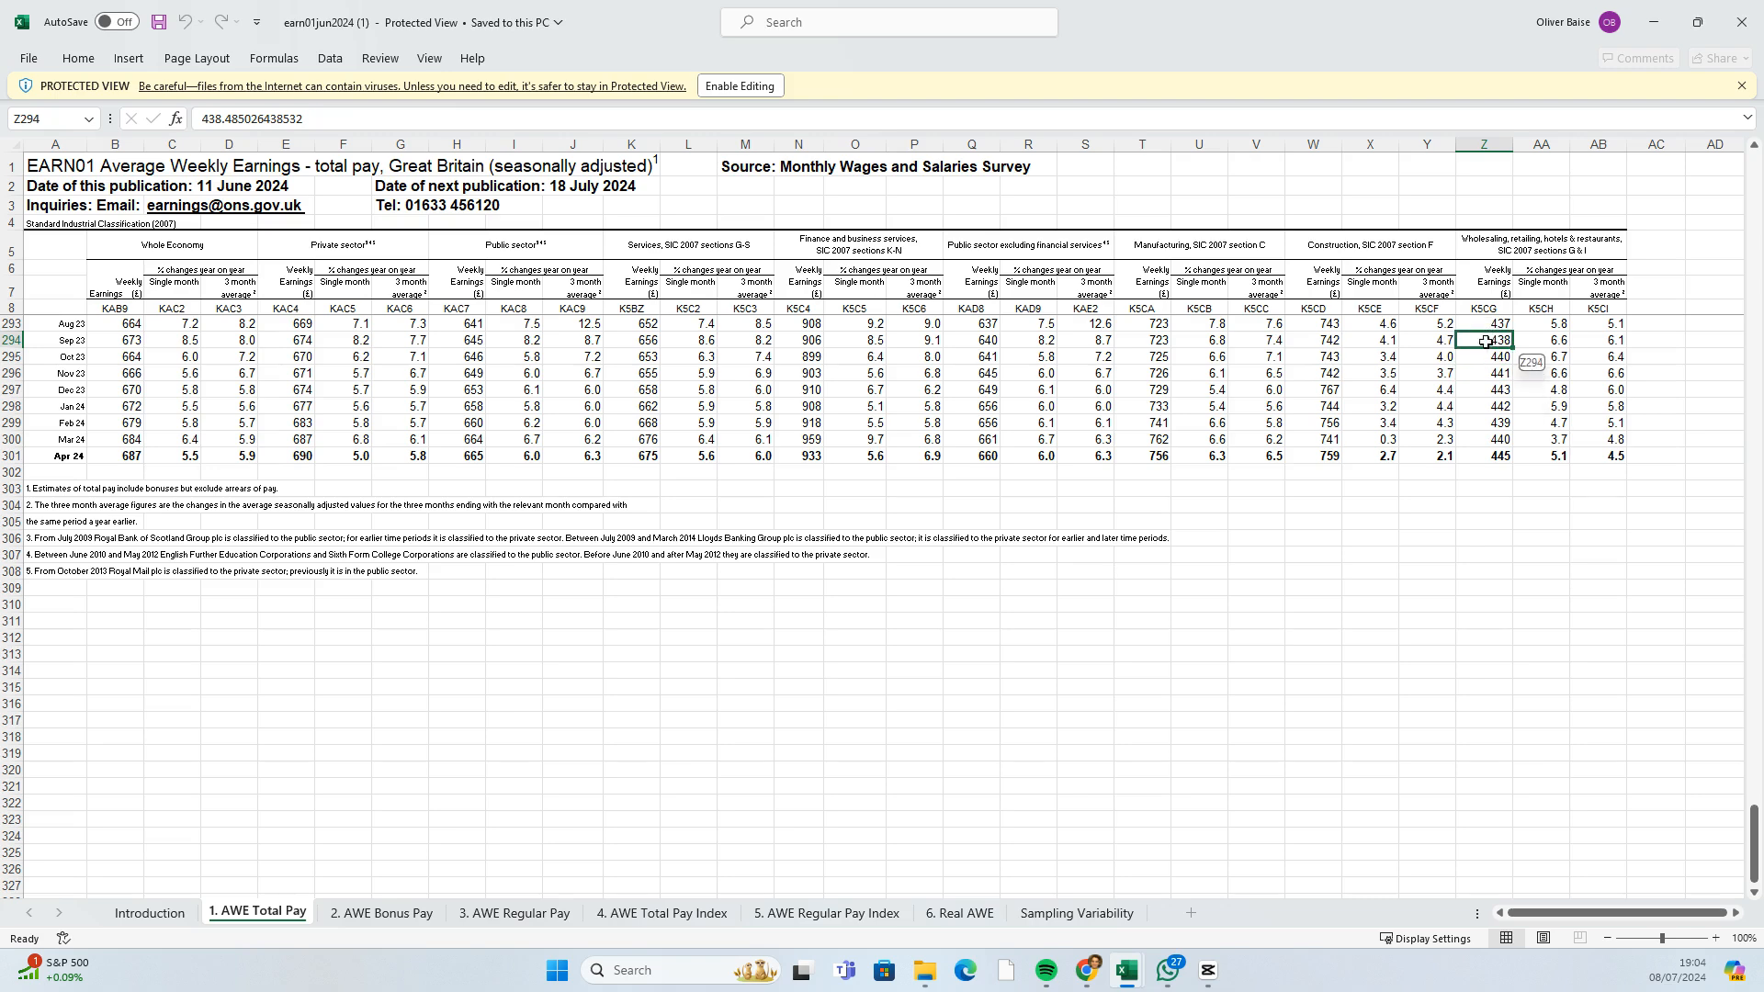
{"action": "left_click", "coordinate": [1488, 324]}
{"action": "left_click_drag", "start_coordinate": [1487, 324], "coordinate": [1481, 438]}
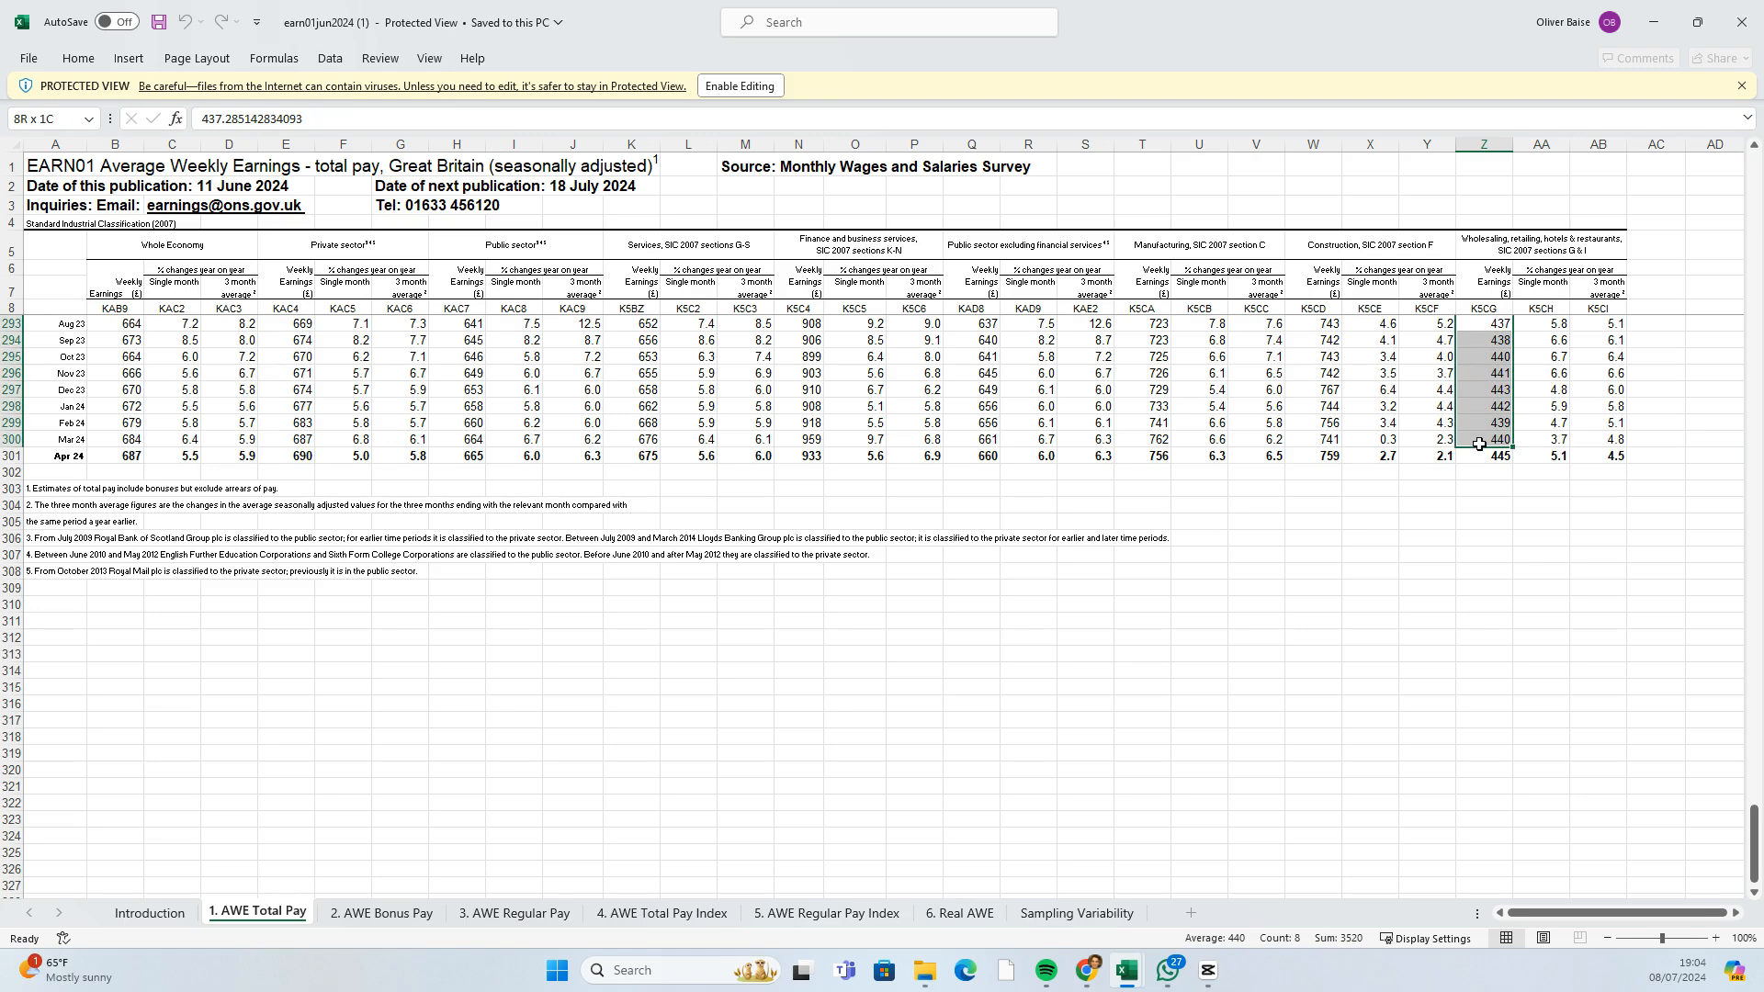
{"action": "left_click_drag", "start_coordinate": [1479, 443], "coordinate": [1479, 442]}
{"action": "left_click", "coordinate": [1497, 323]}
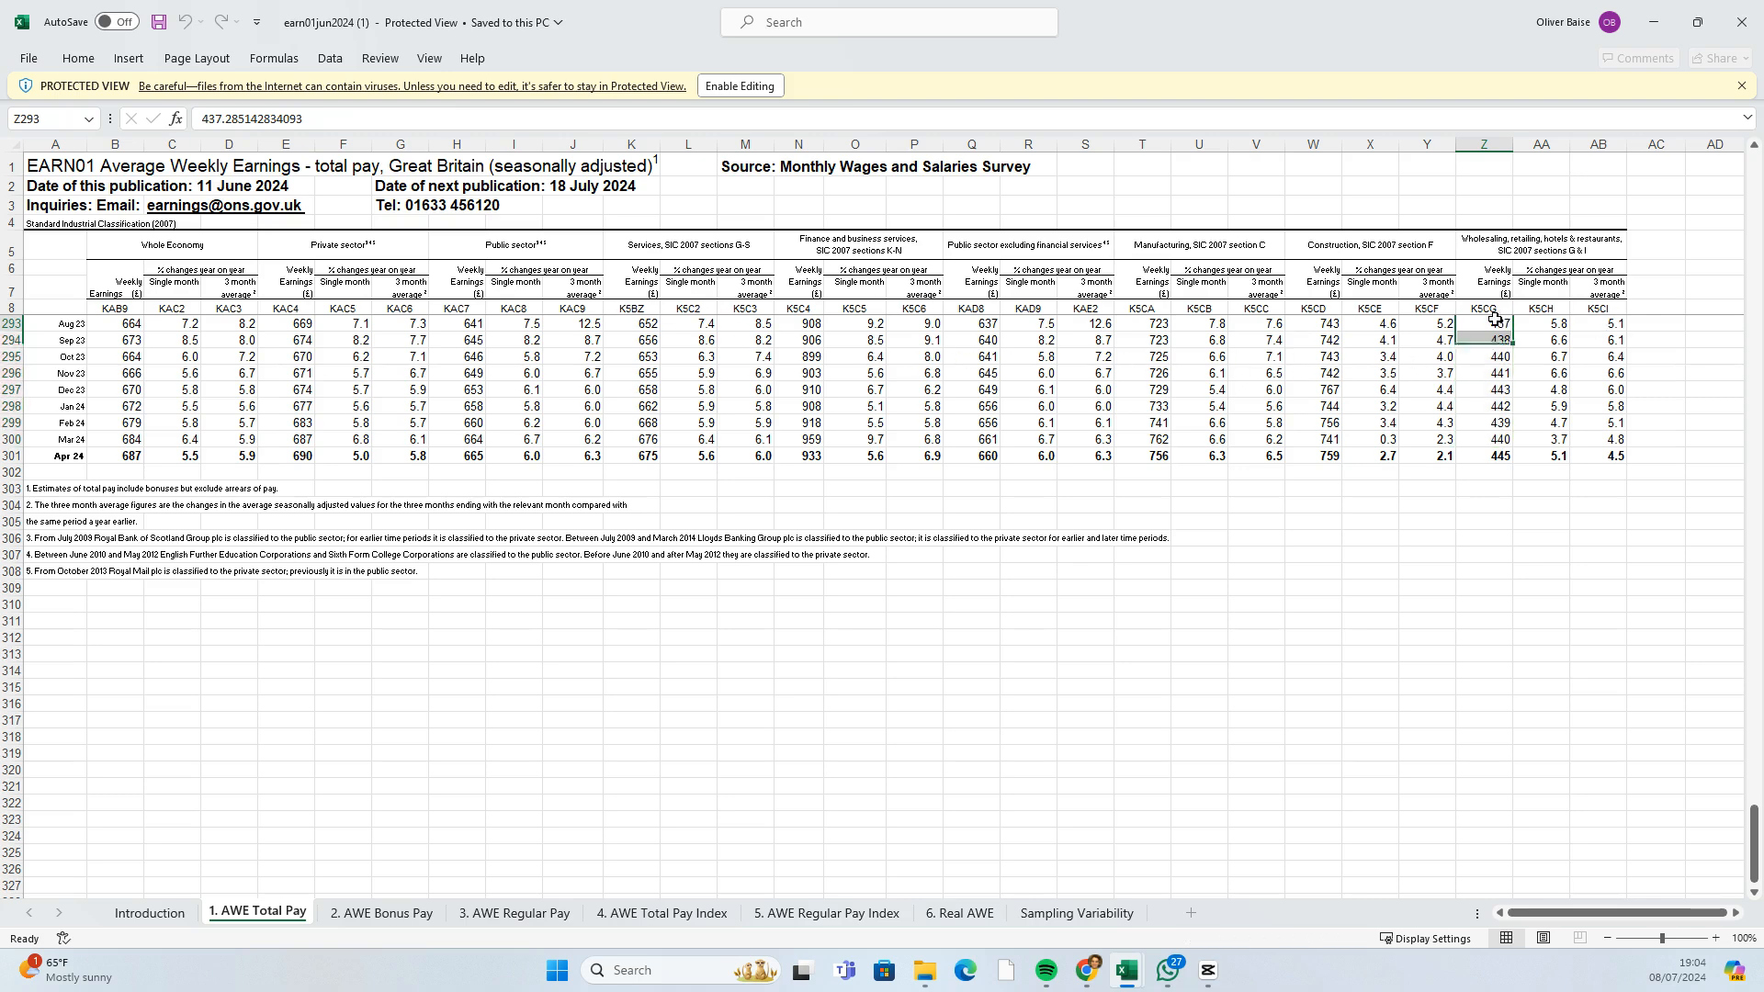
{"action": "left_click", "coordinate": [1500, 439]}
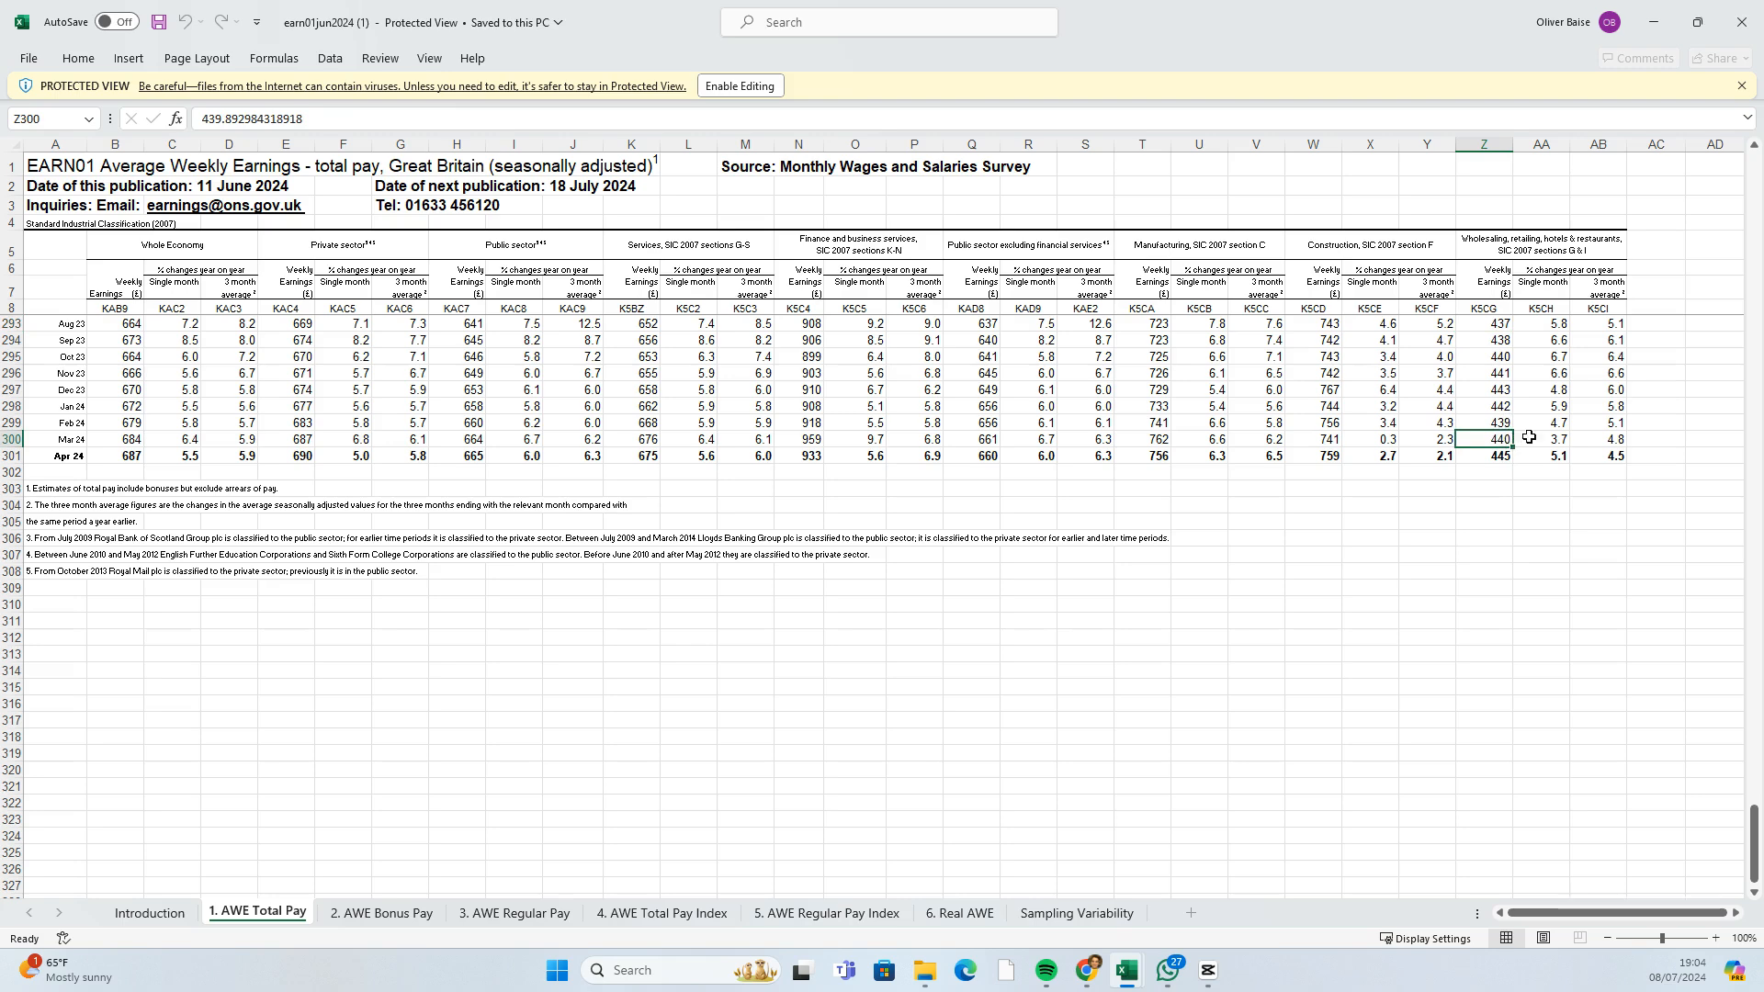
- Copy the Mar 24 wholesaling and retailing earnings, and search the web for "what is the minimum wage", highlighting the age 21 or over rate
{"action": "key", "text": "ctrl+c"}
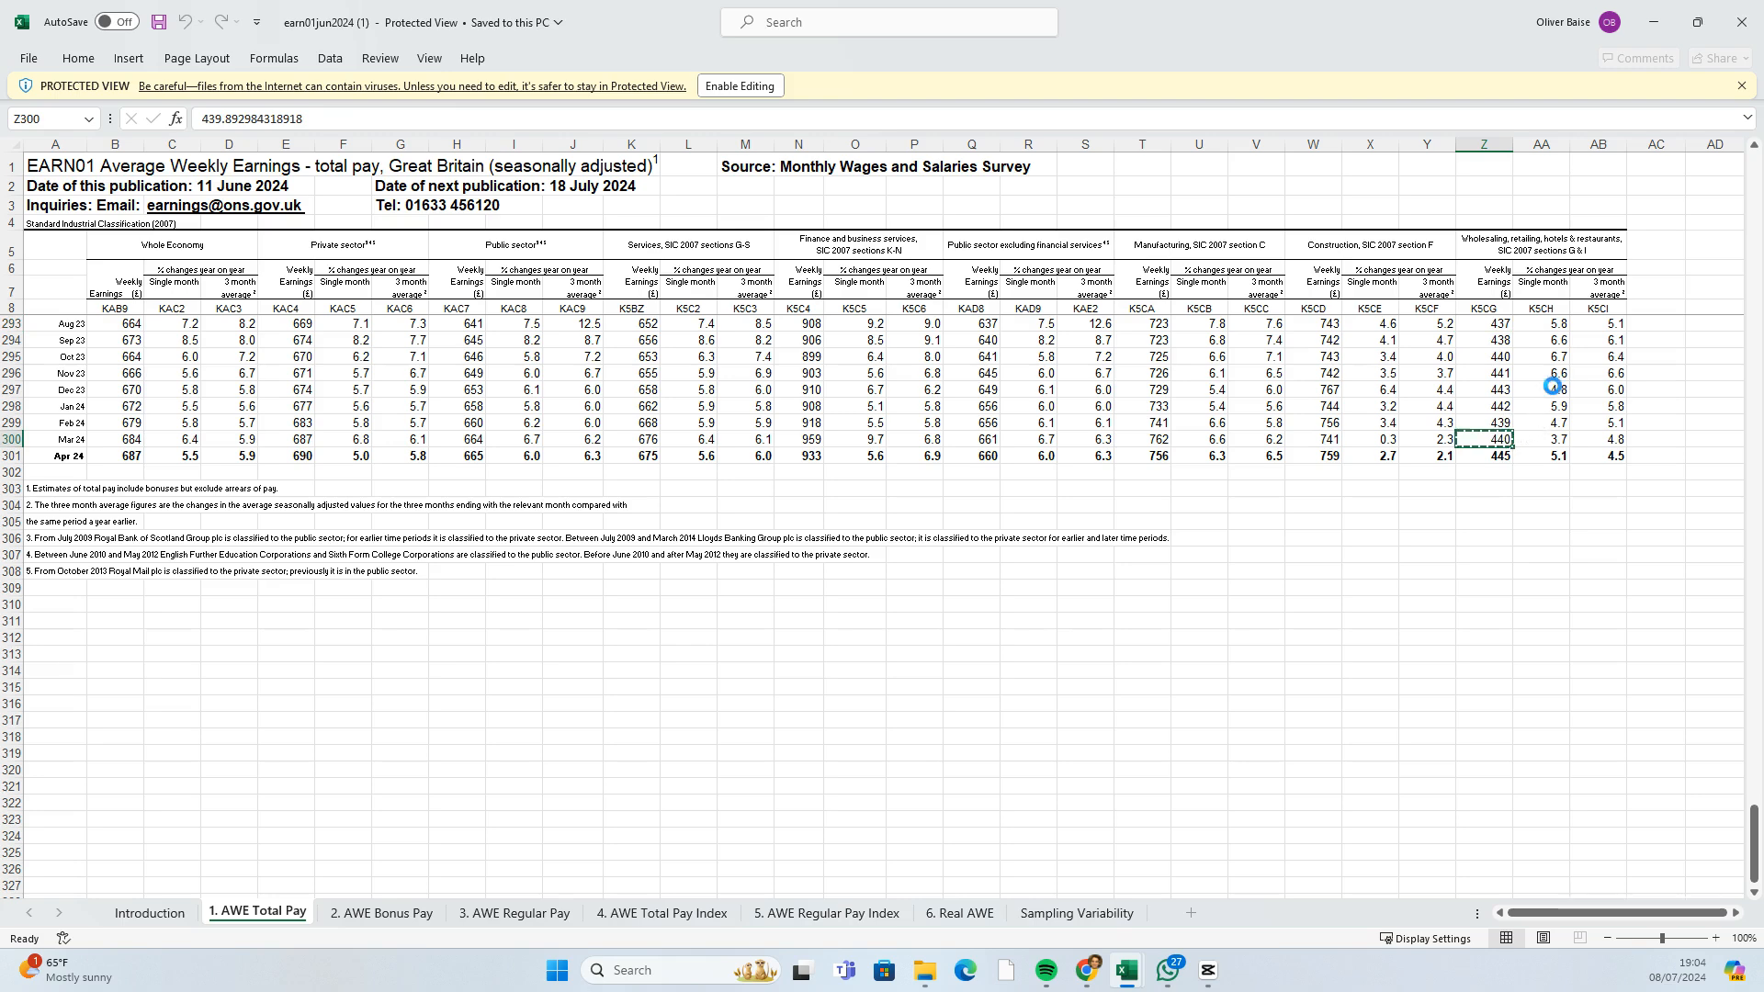
{"action": "left_click", "coordinate": [1653, 16]}
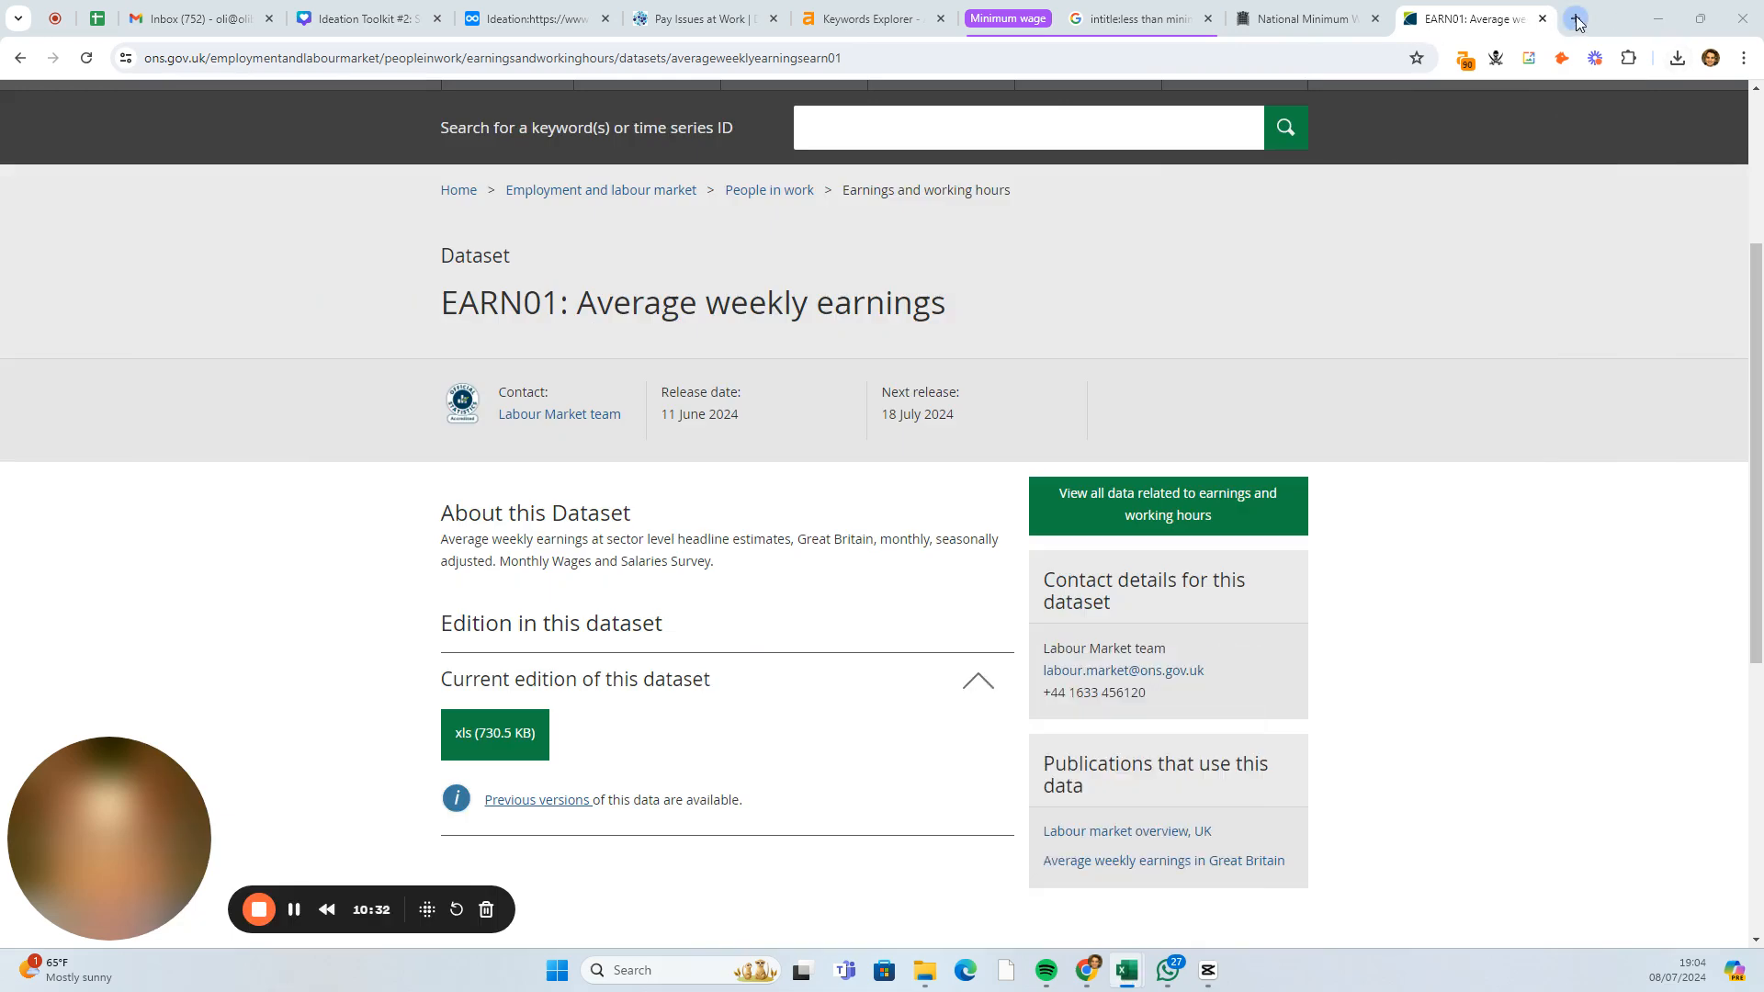
{"action": "left_click", "coordinate": [1576, 21]}
{"action": "type", "text": "what is"}
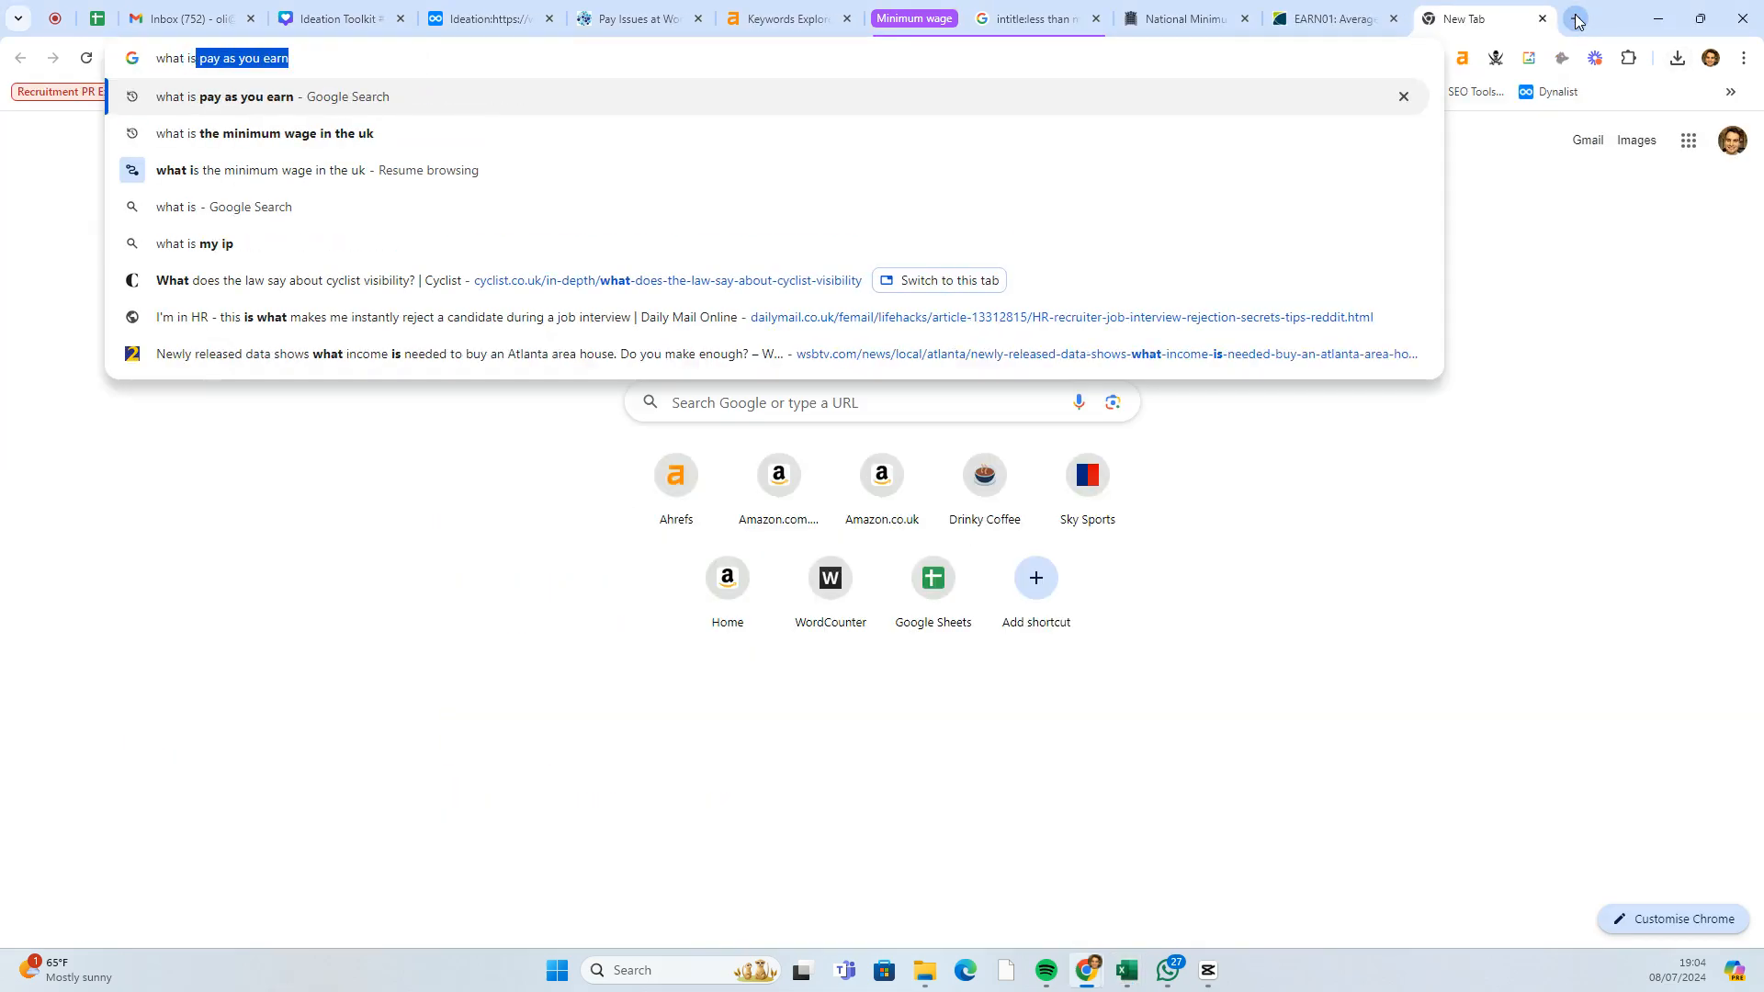
{"action": "type", "text": " the m"}
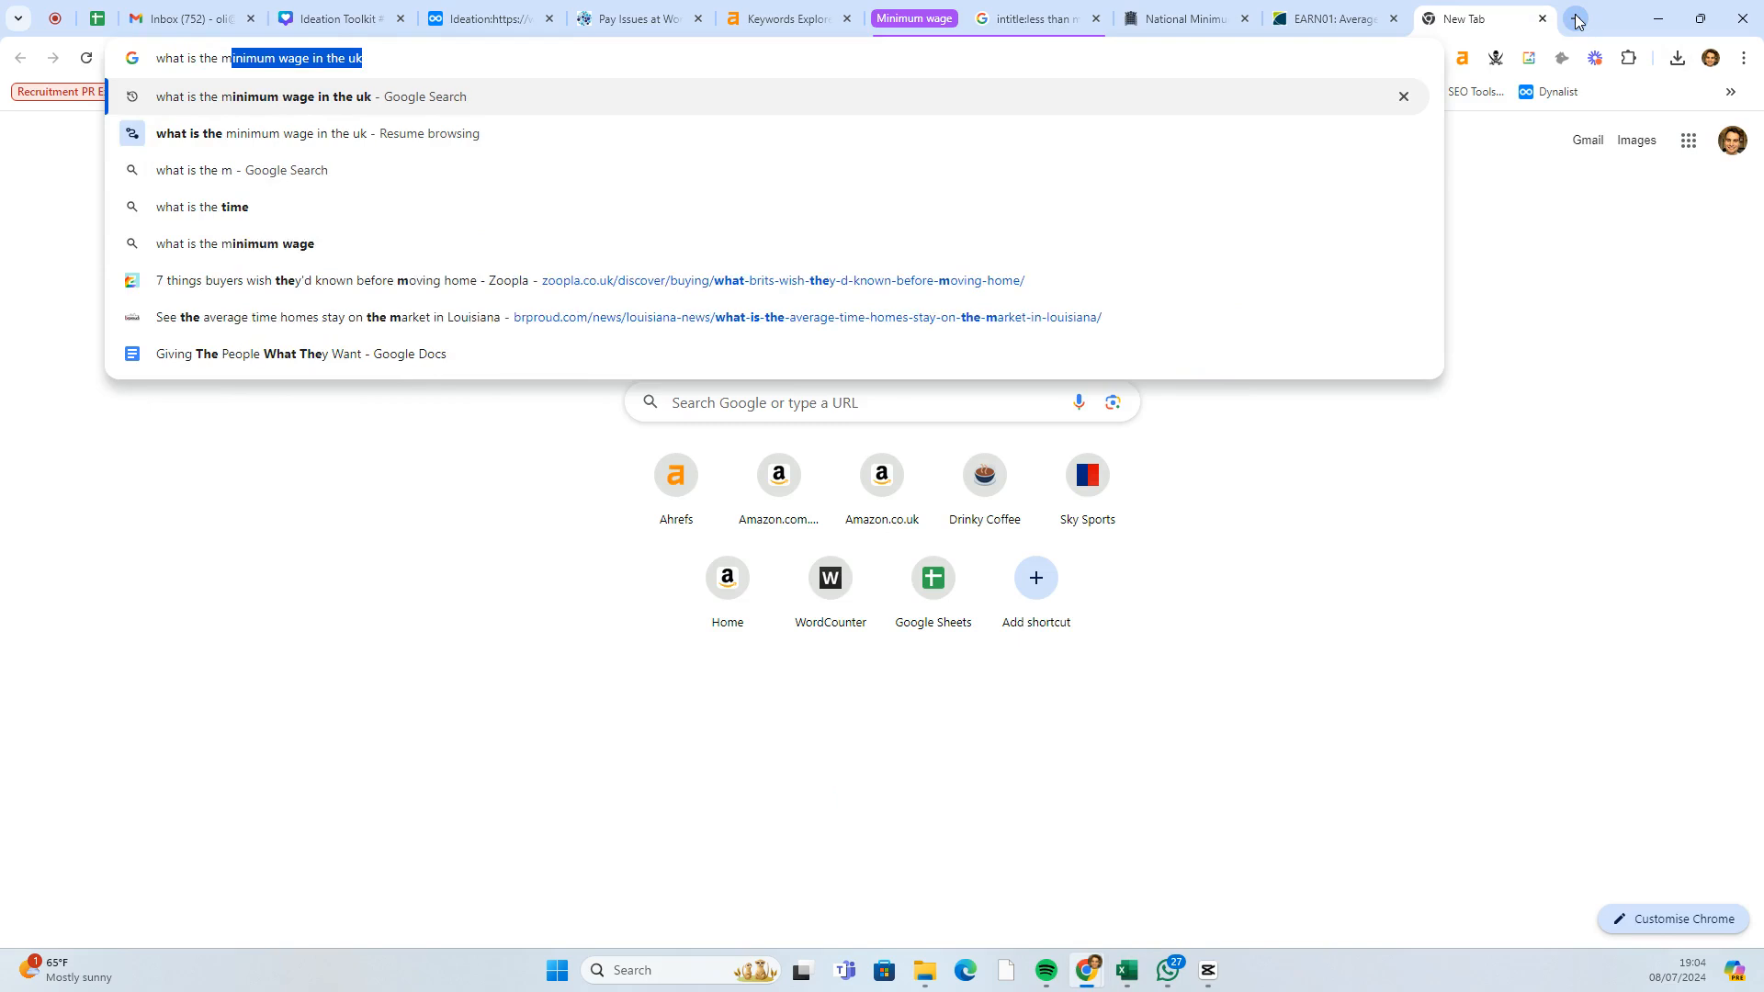
{"action": "type", "text": "inimum wage"}
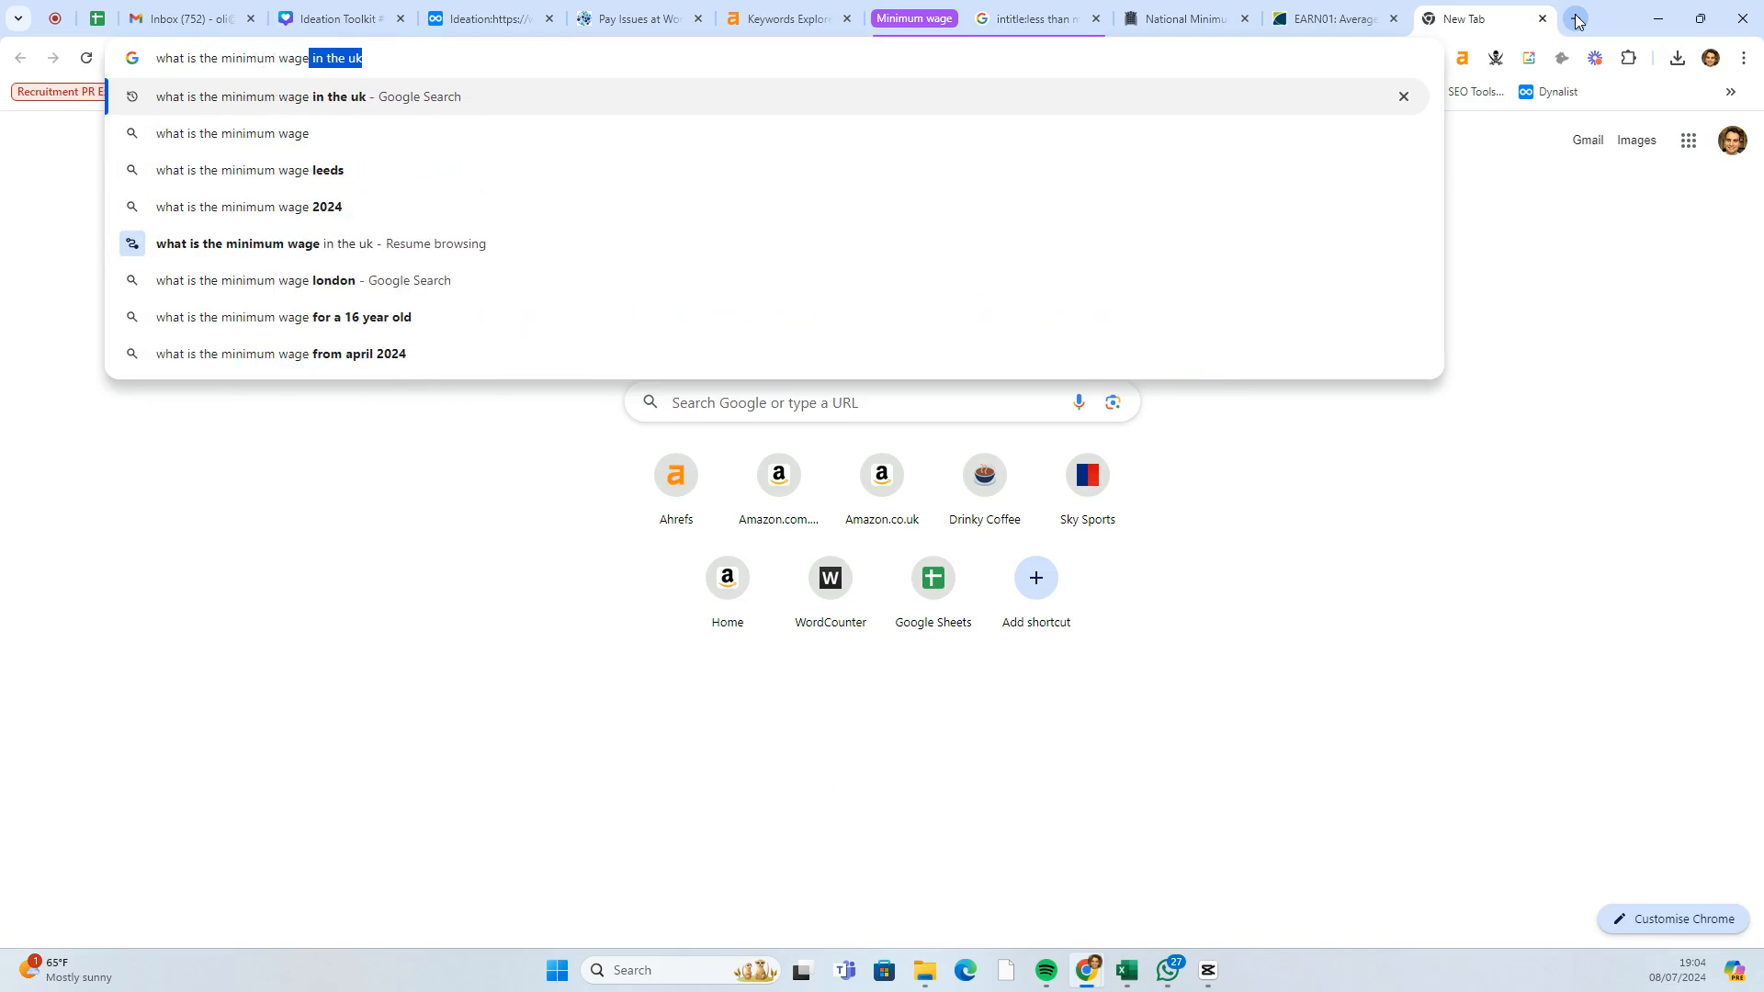
{"action": "key", "text": "Delete"}
{"action": "key", "text": "Return"}
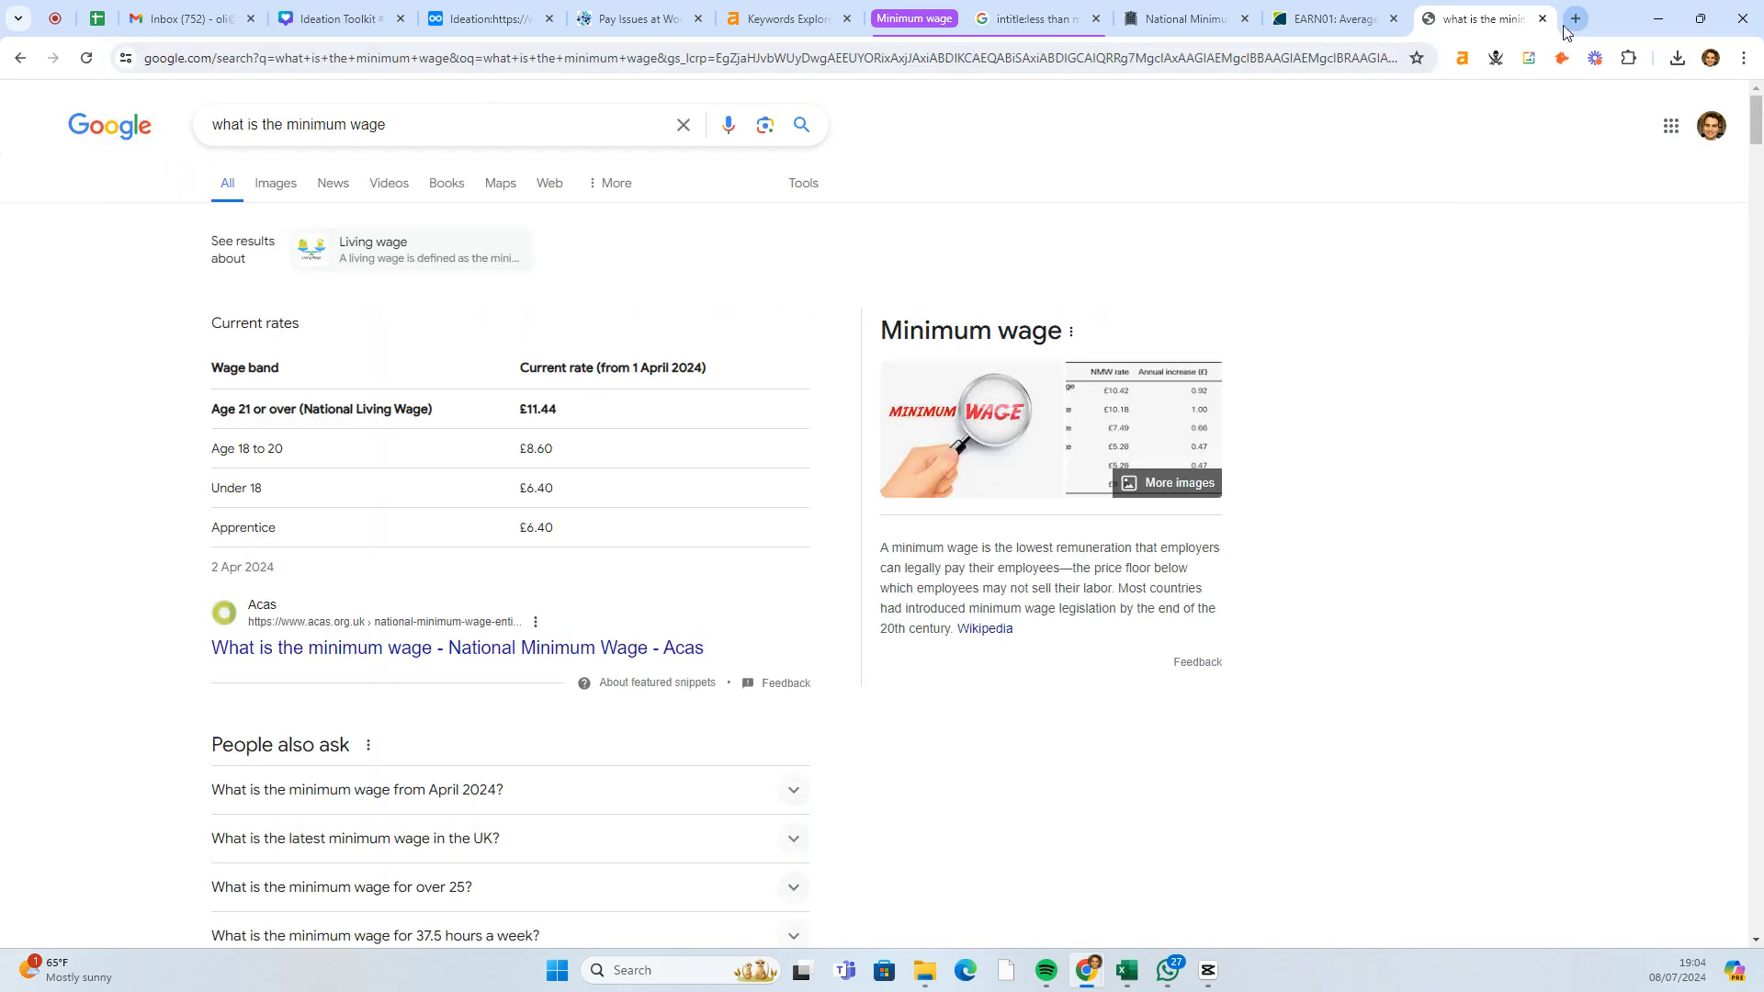
{"action": "left_click_drag", "start_coordinate": [556, 412], "coordinate": [526, 411]}
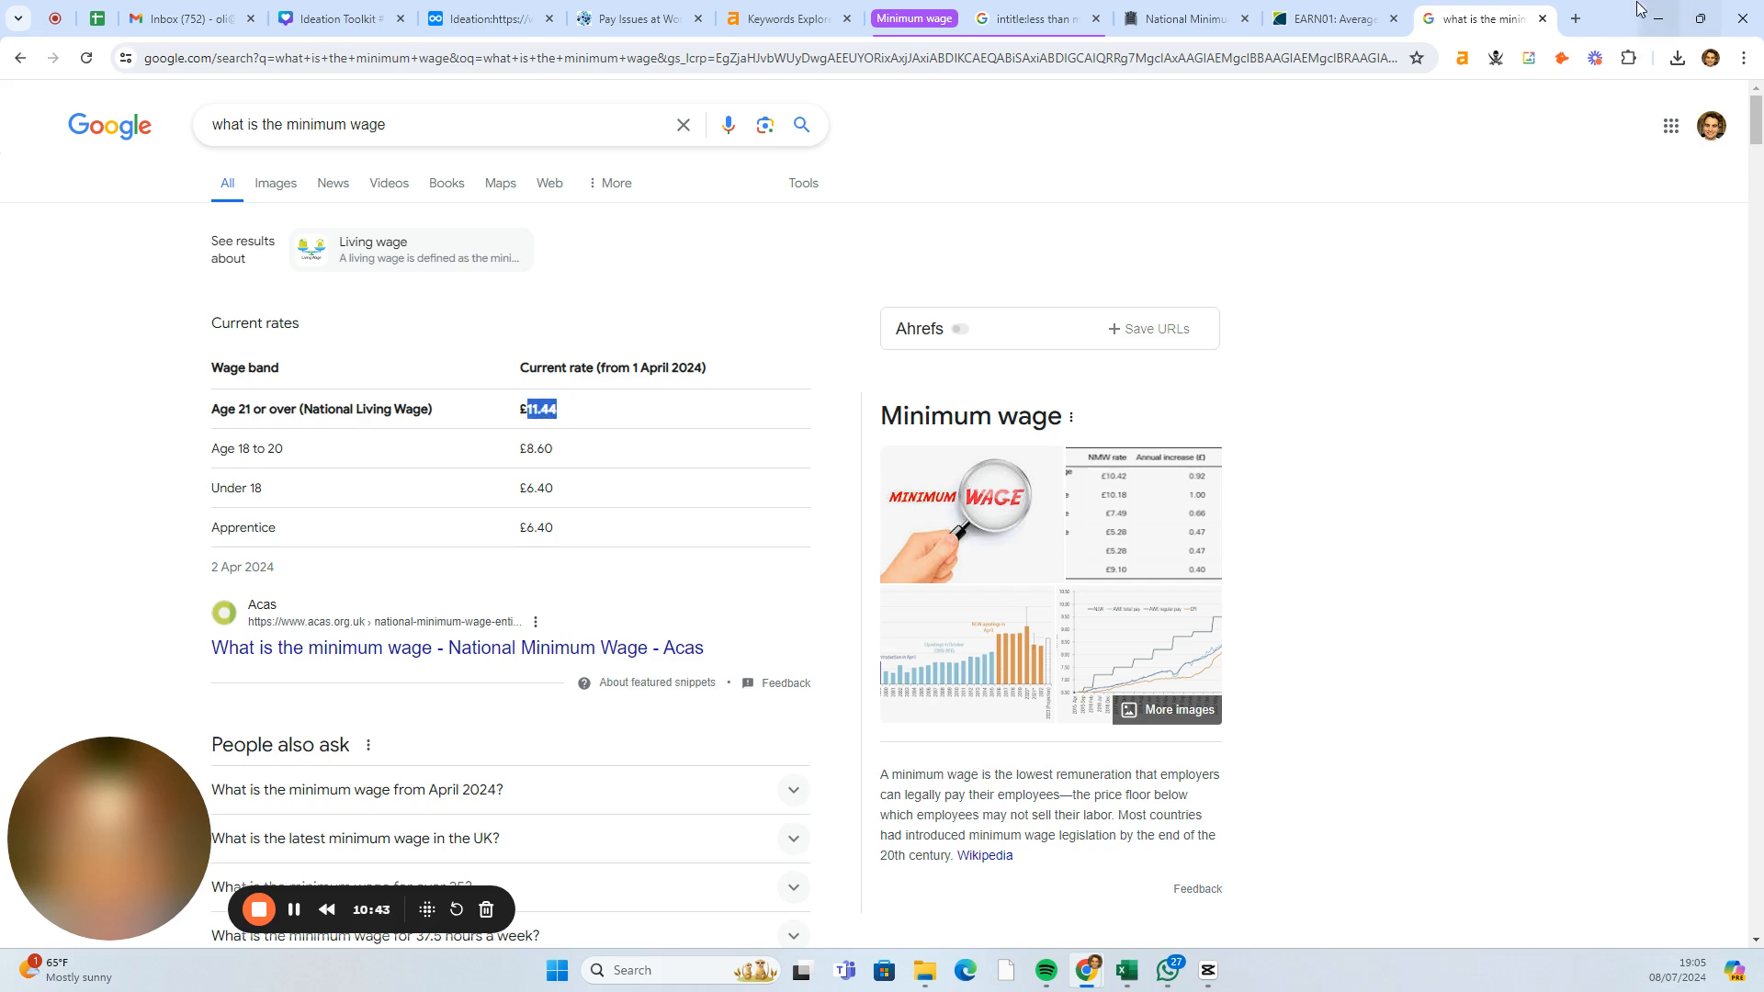
- Calculate the weekly minimum wage for a 40-hour week by searching 11.44*40 in a new browser tab
{"action": "left_click", "coordinate": [1577, 17]}
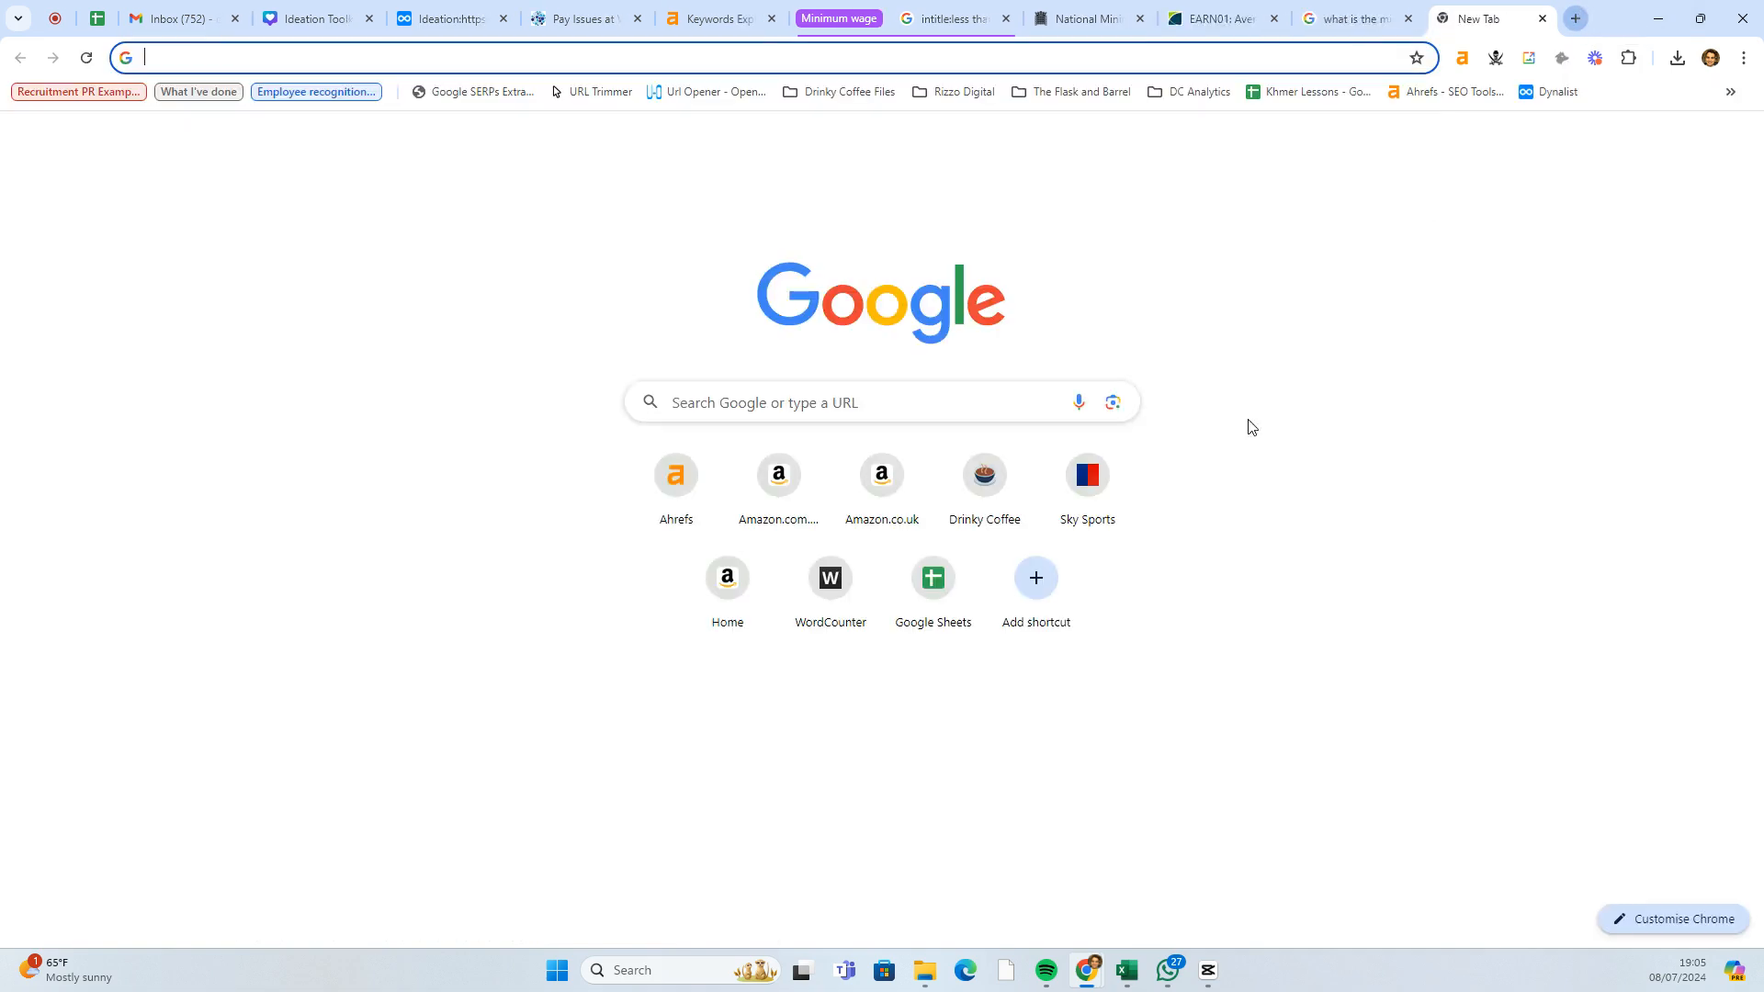
{"action": "type", "text": "11.44"}
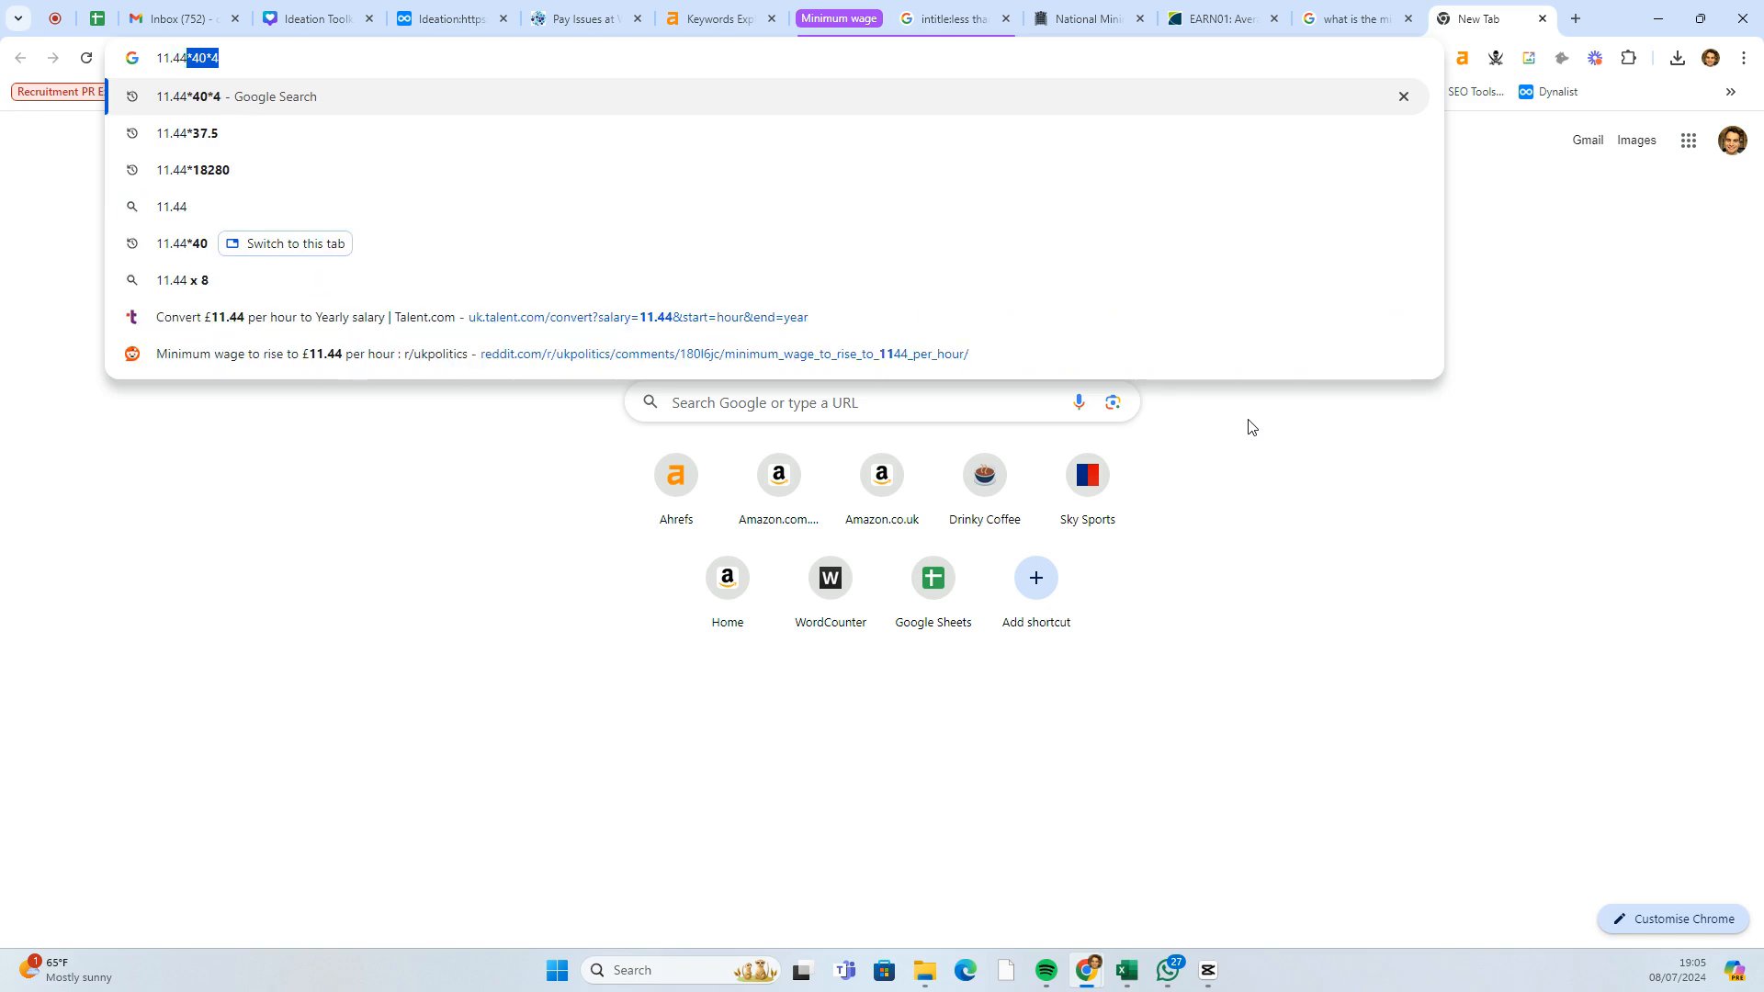
{"action": "type", "text": "*40"}
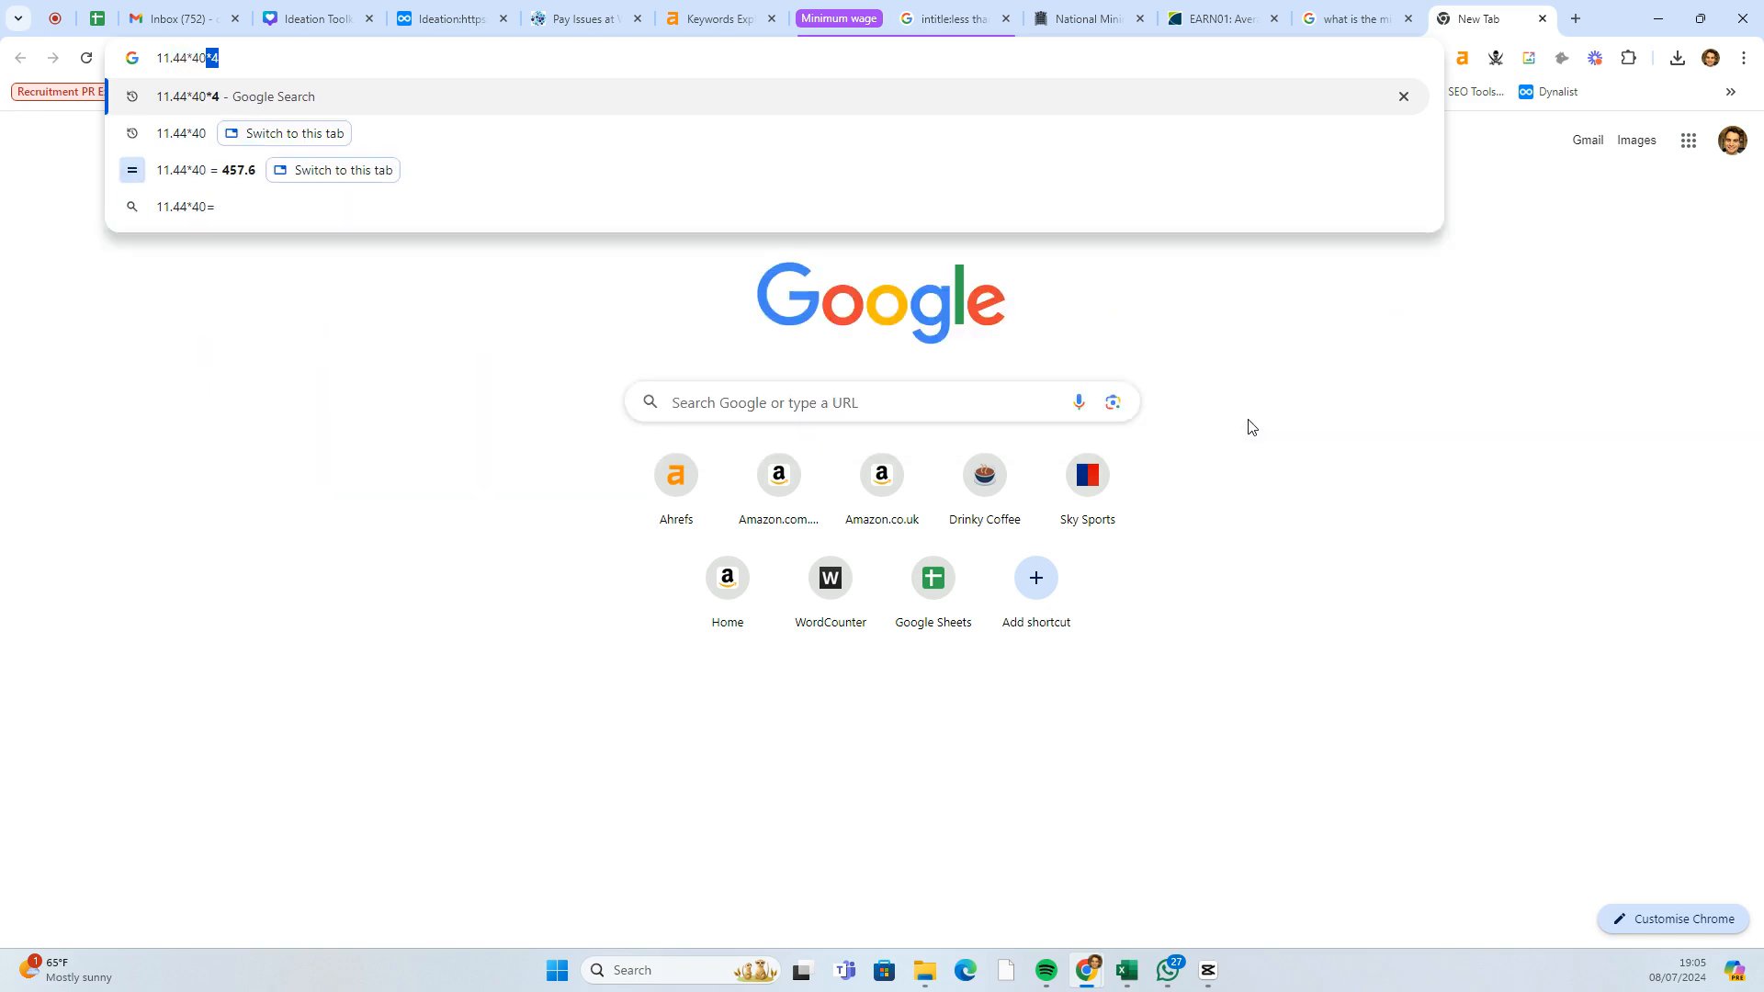
{"action": "key", "text": "Delete"}
{"action": "key", "text": "Return"}
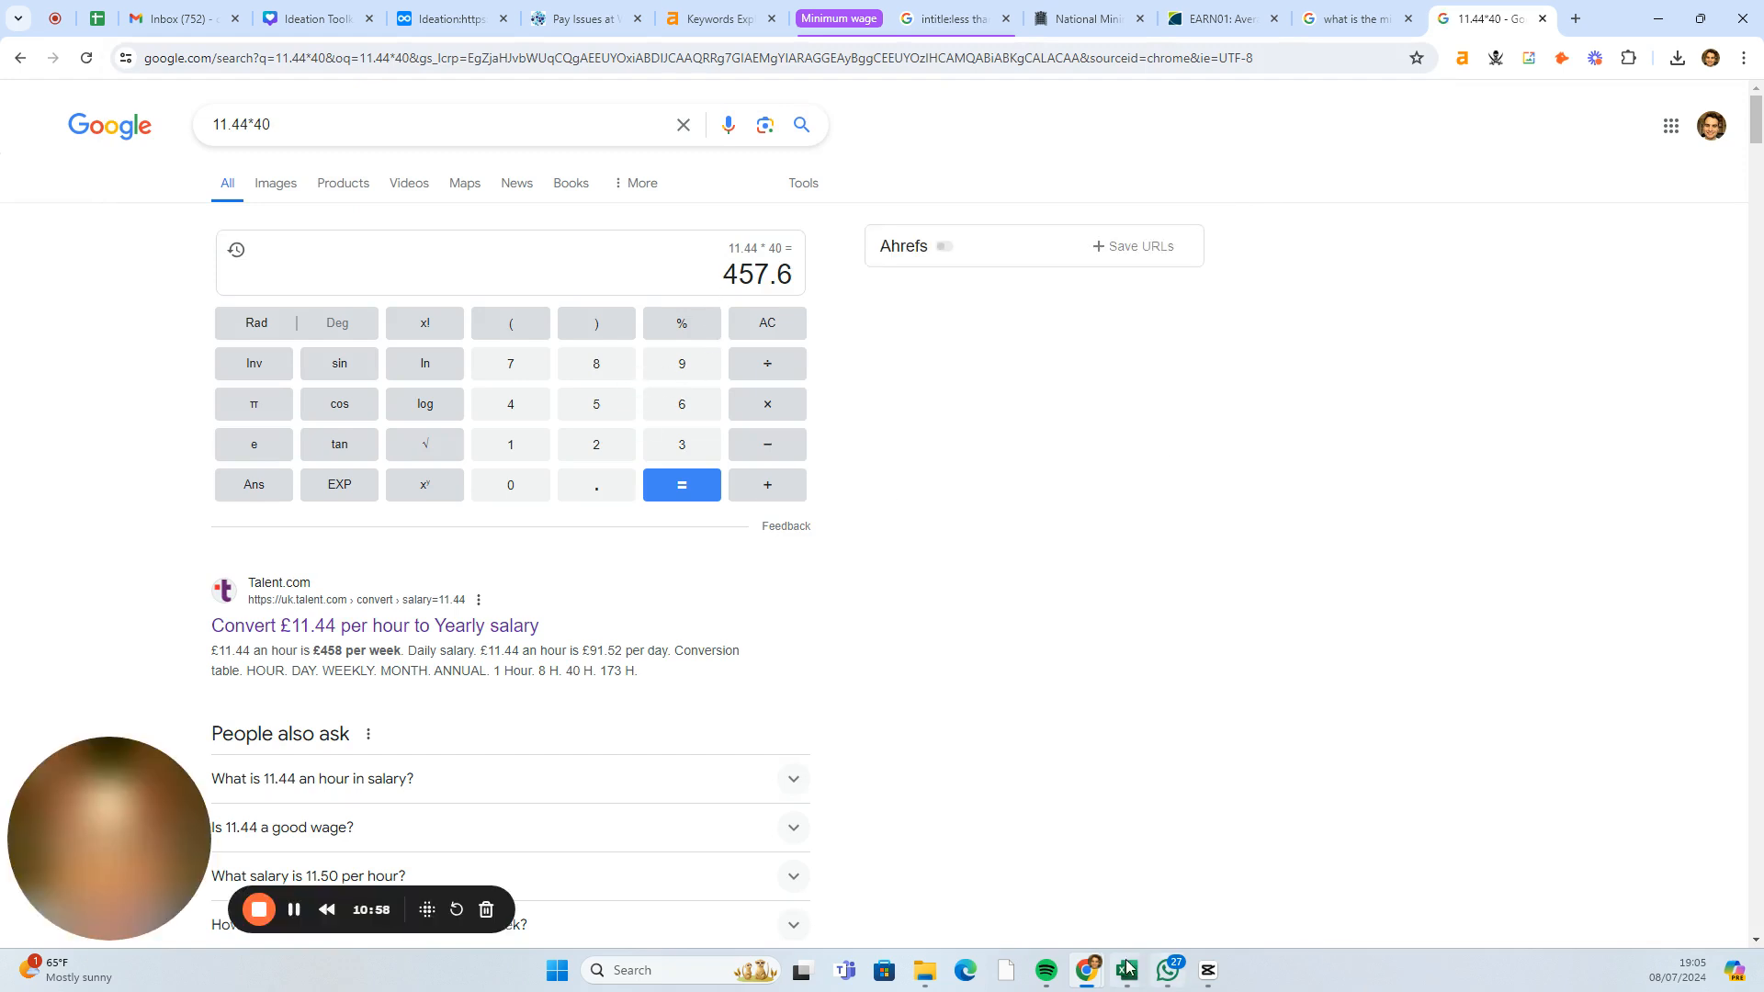
- Return to the earn01jun2024 workbook and select the Aug 23 to Mar 24 weekly earnings for wholesaling, retailing, hotels & restaurants
{"action": "mouse_move", "coordinate": [1128, 974]}
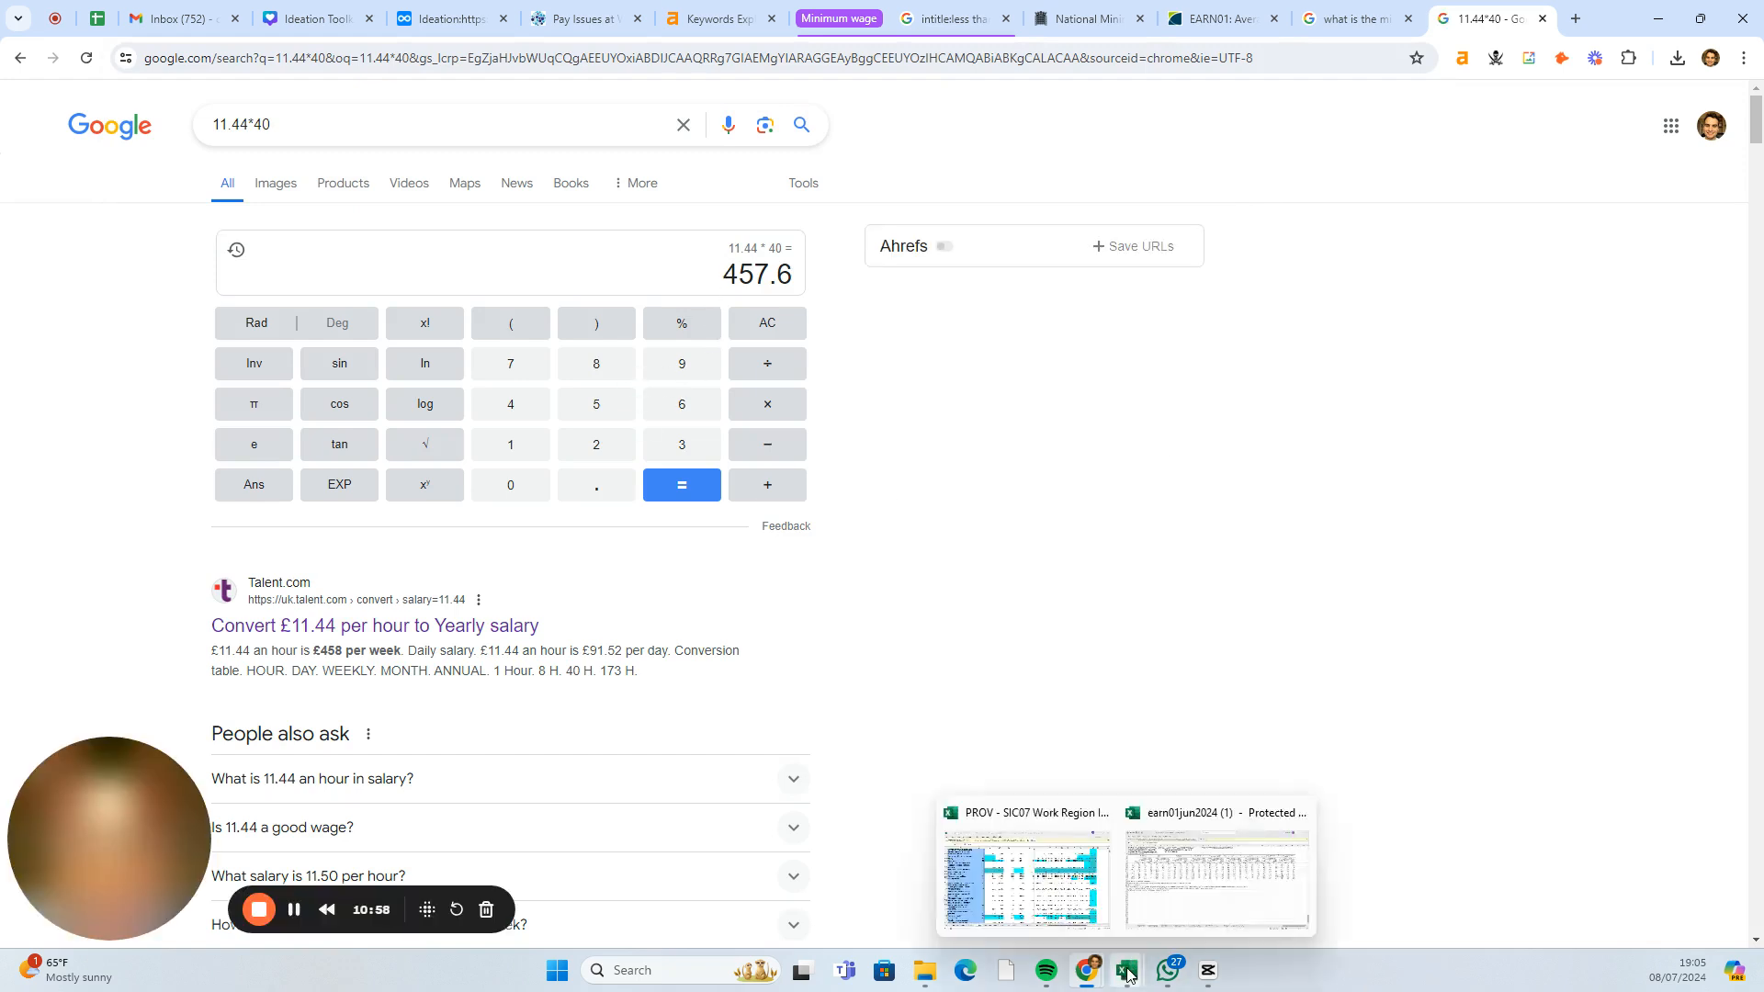
{"action": "left_click", "coordinate": [1196, 865]}
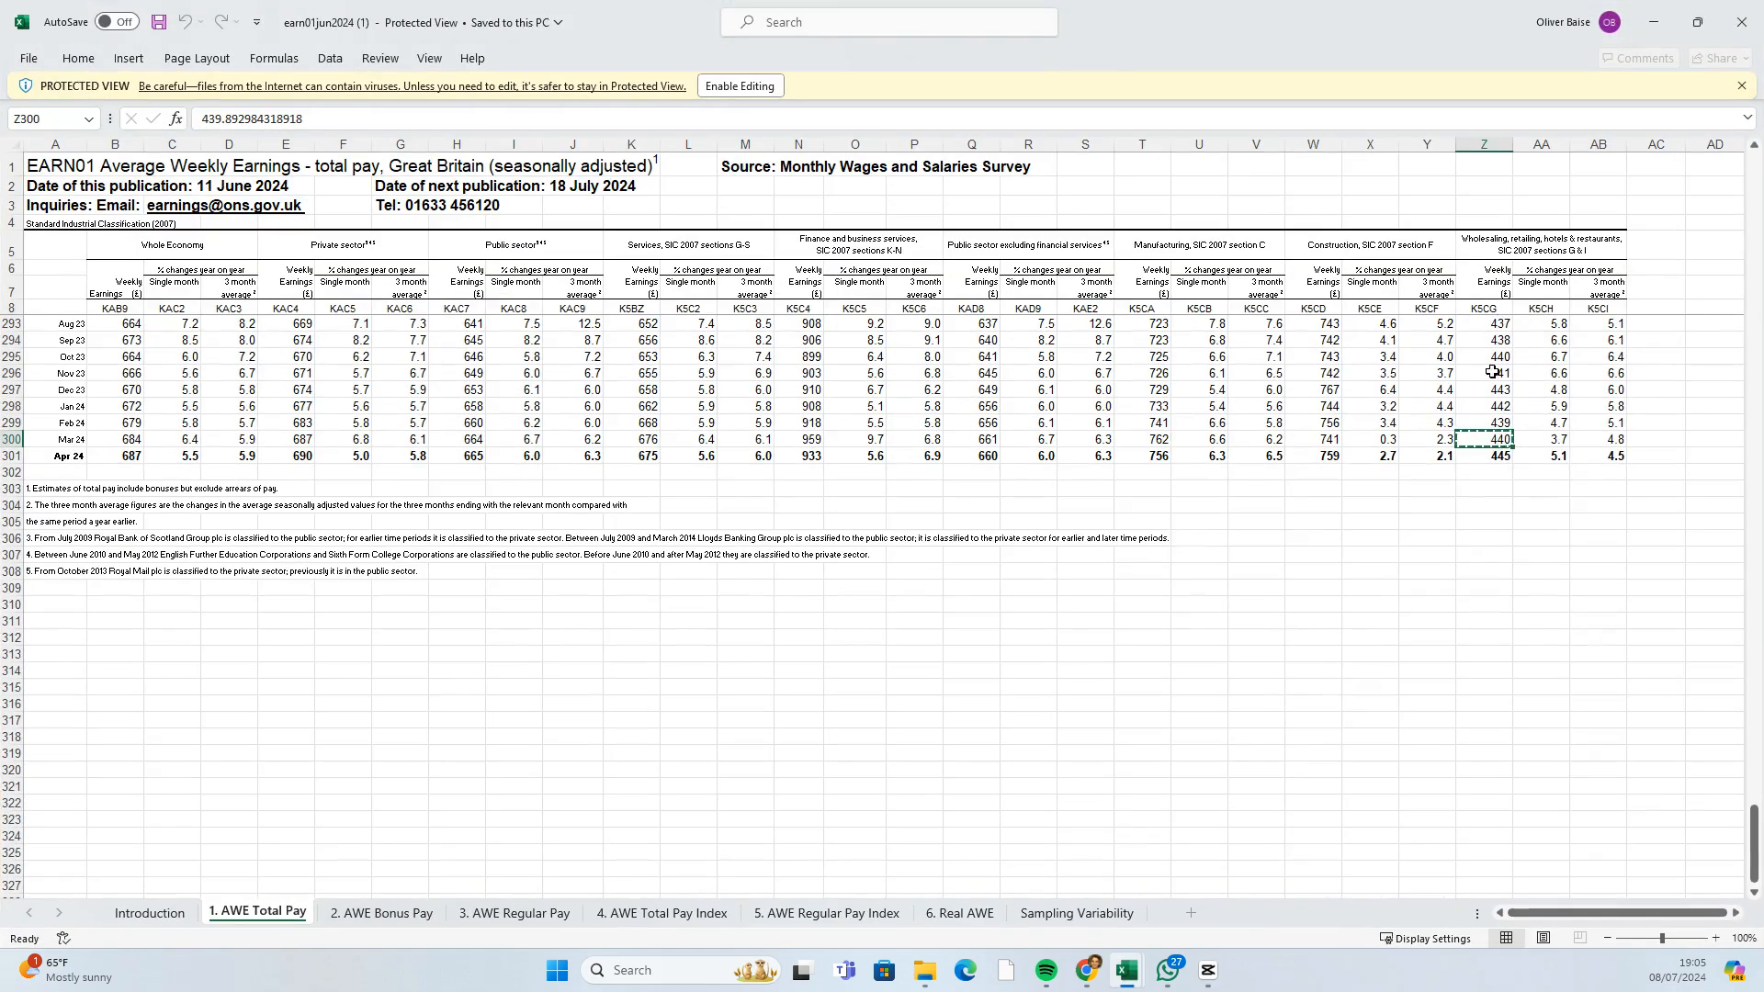
{"action": "left_click", "coordinate": [1482, 325]}
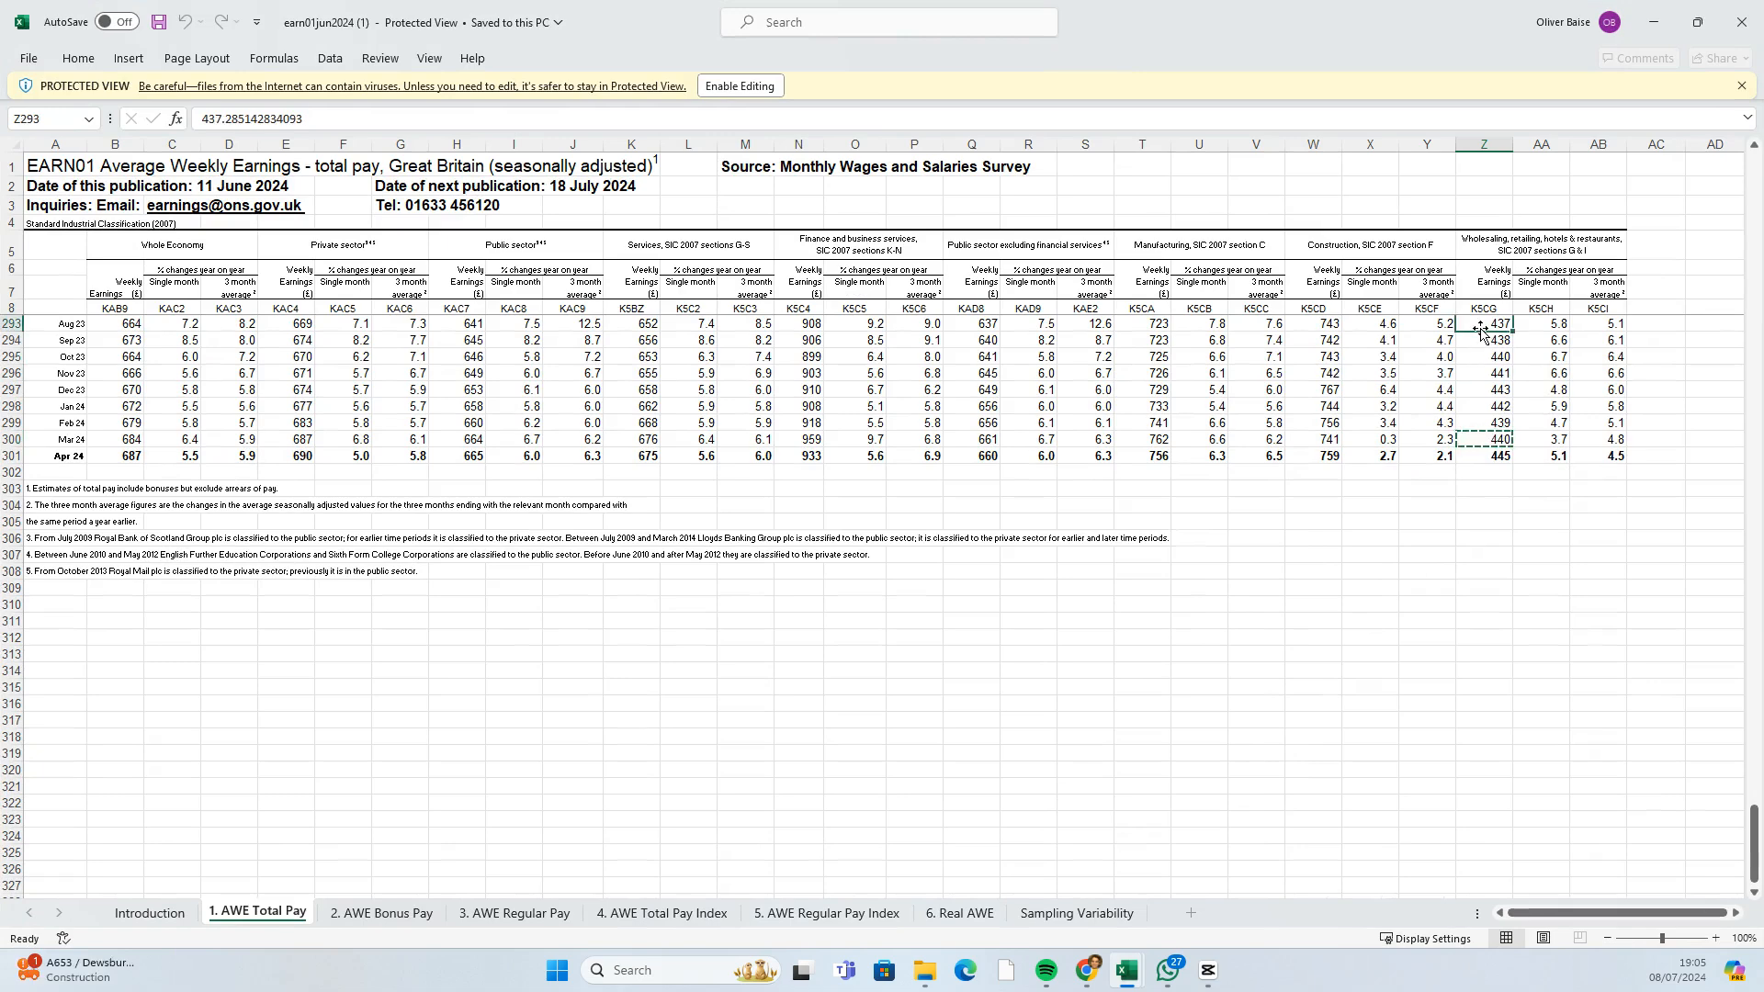
{"action": "left_click_drag", "start_coordinate": [1486, 324], "coordinate": [1488, 442]}
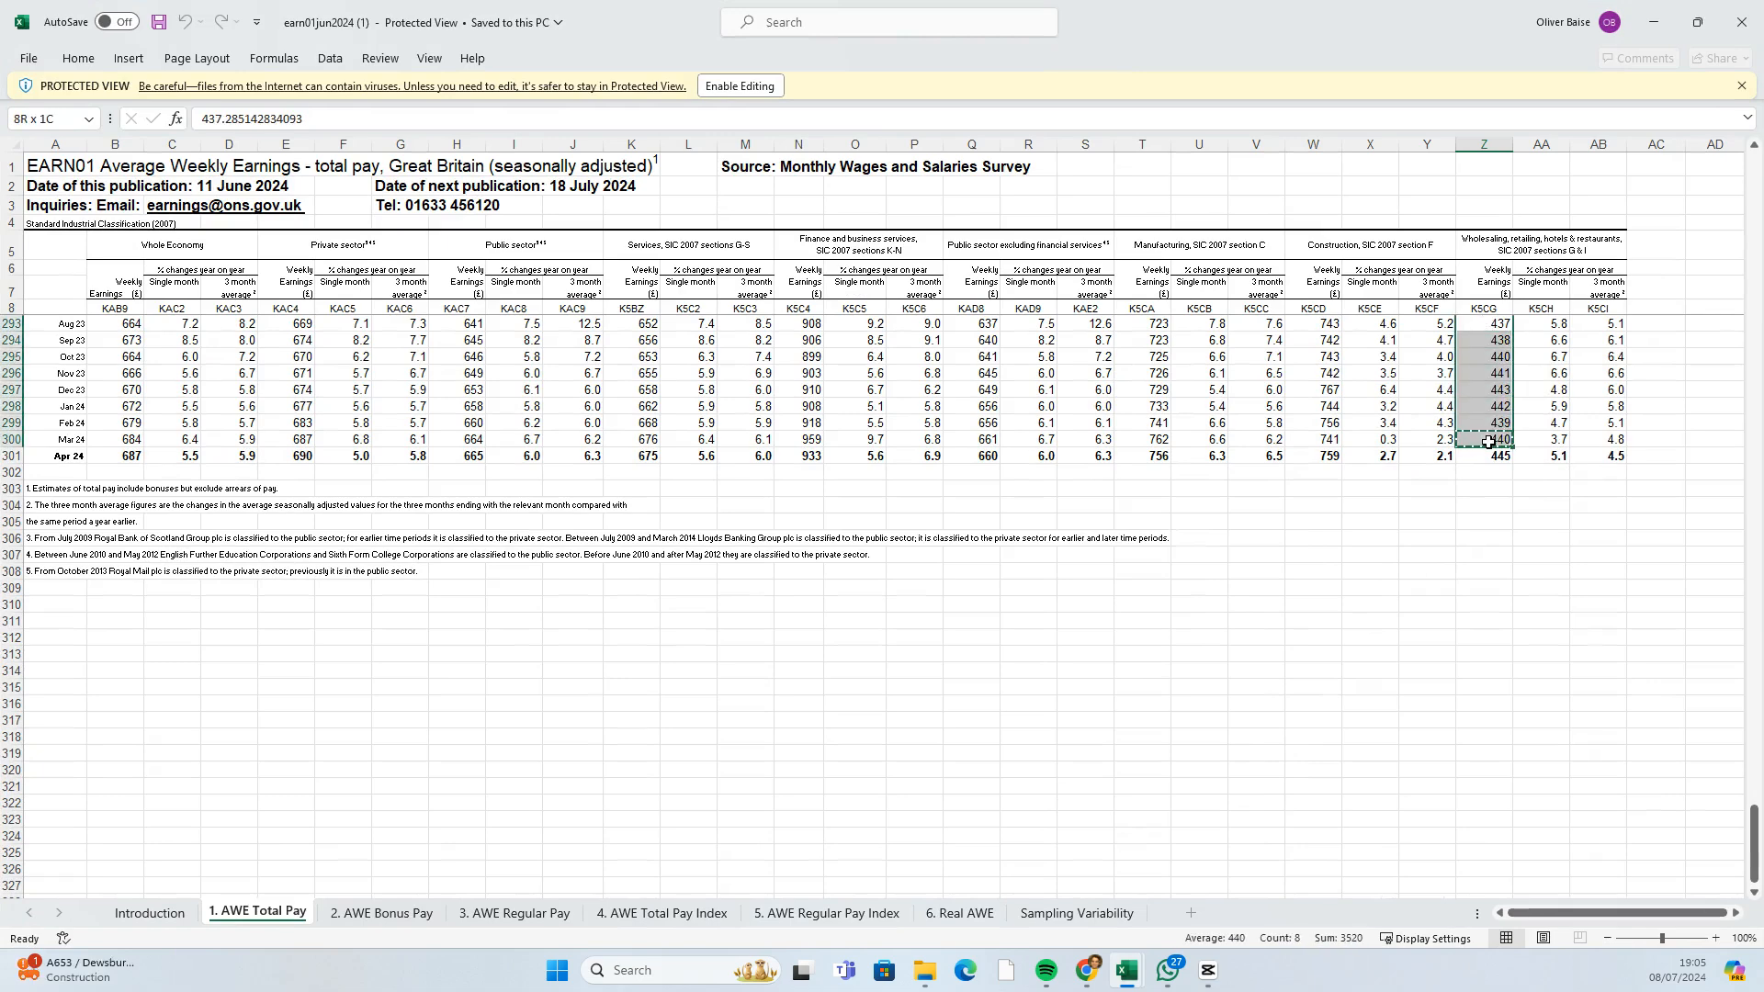
- Switch to the Dynalist ideation outline and add a "Newsification" sub-bullet under the headline "How many people are paid less than minimum wage"
{"action": "left_click", "coordinate": [1654, 22]}
{"action": "left_click", "coordinate": [450, 18]}
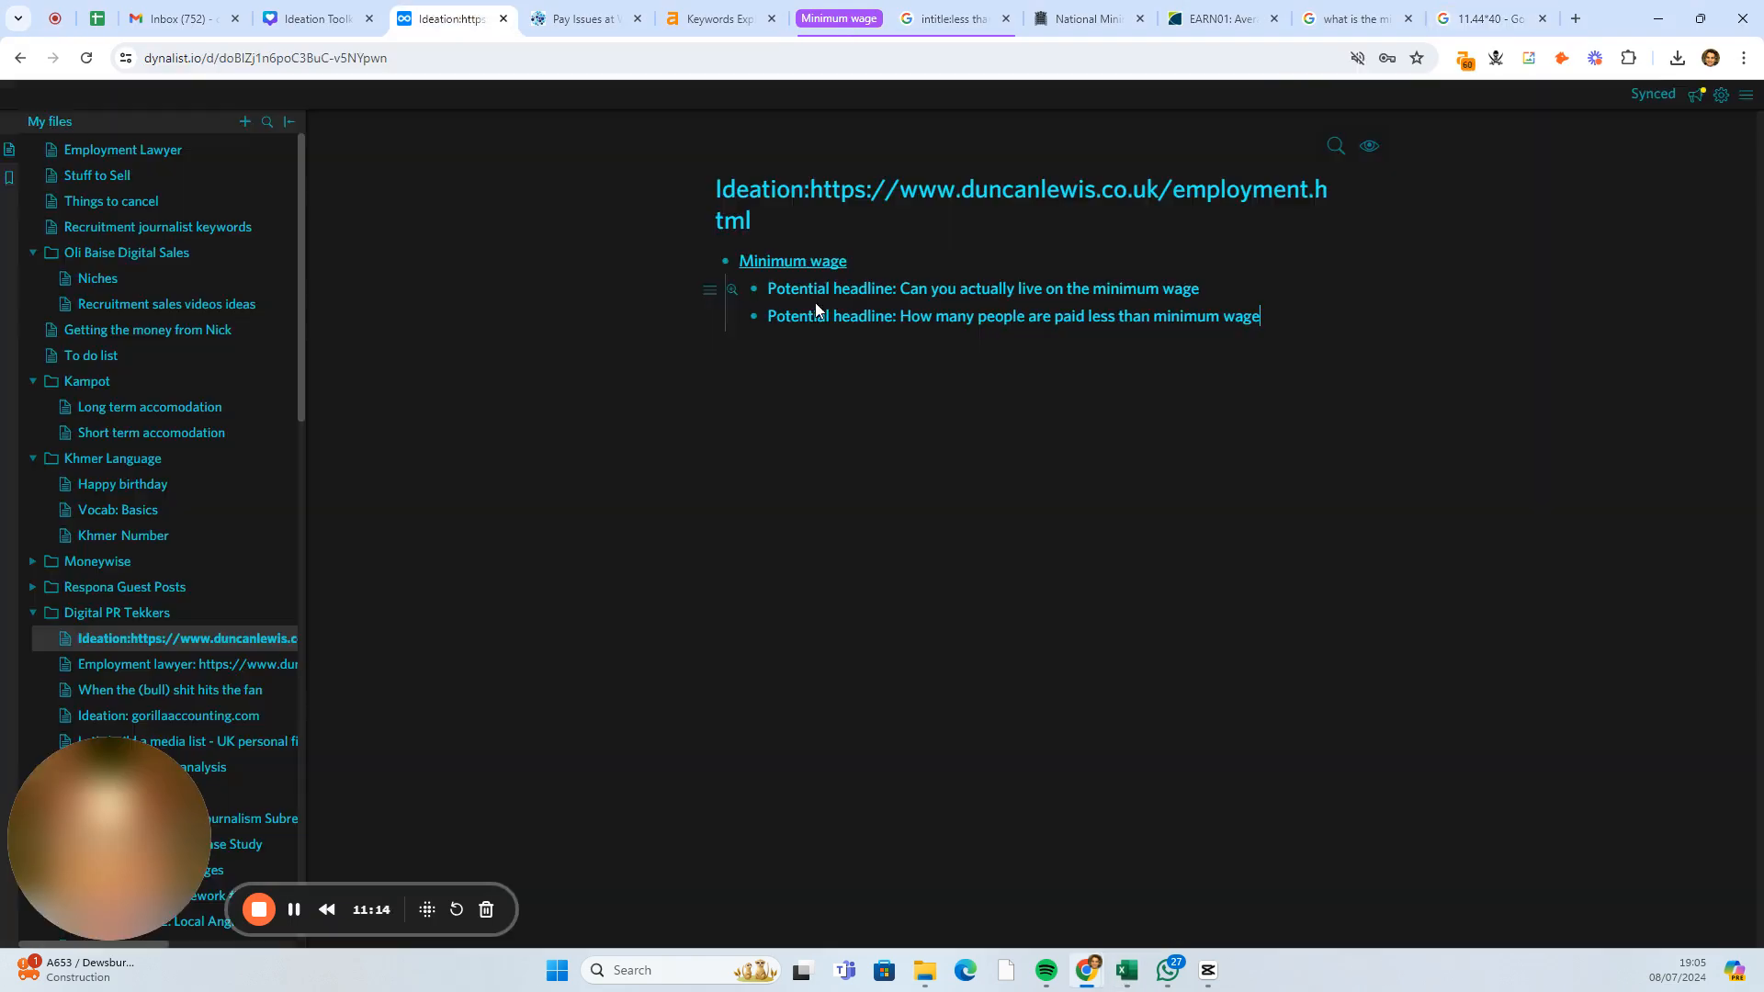
{"action": "left_click_drag", "start_coordinate": [1261, 316], "coordinate": [903, 318]}
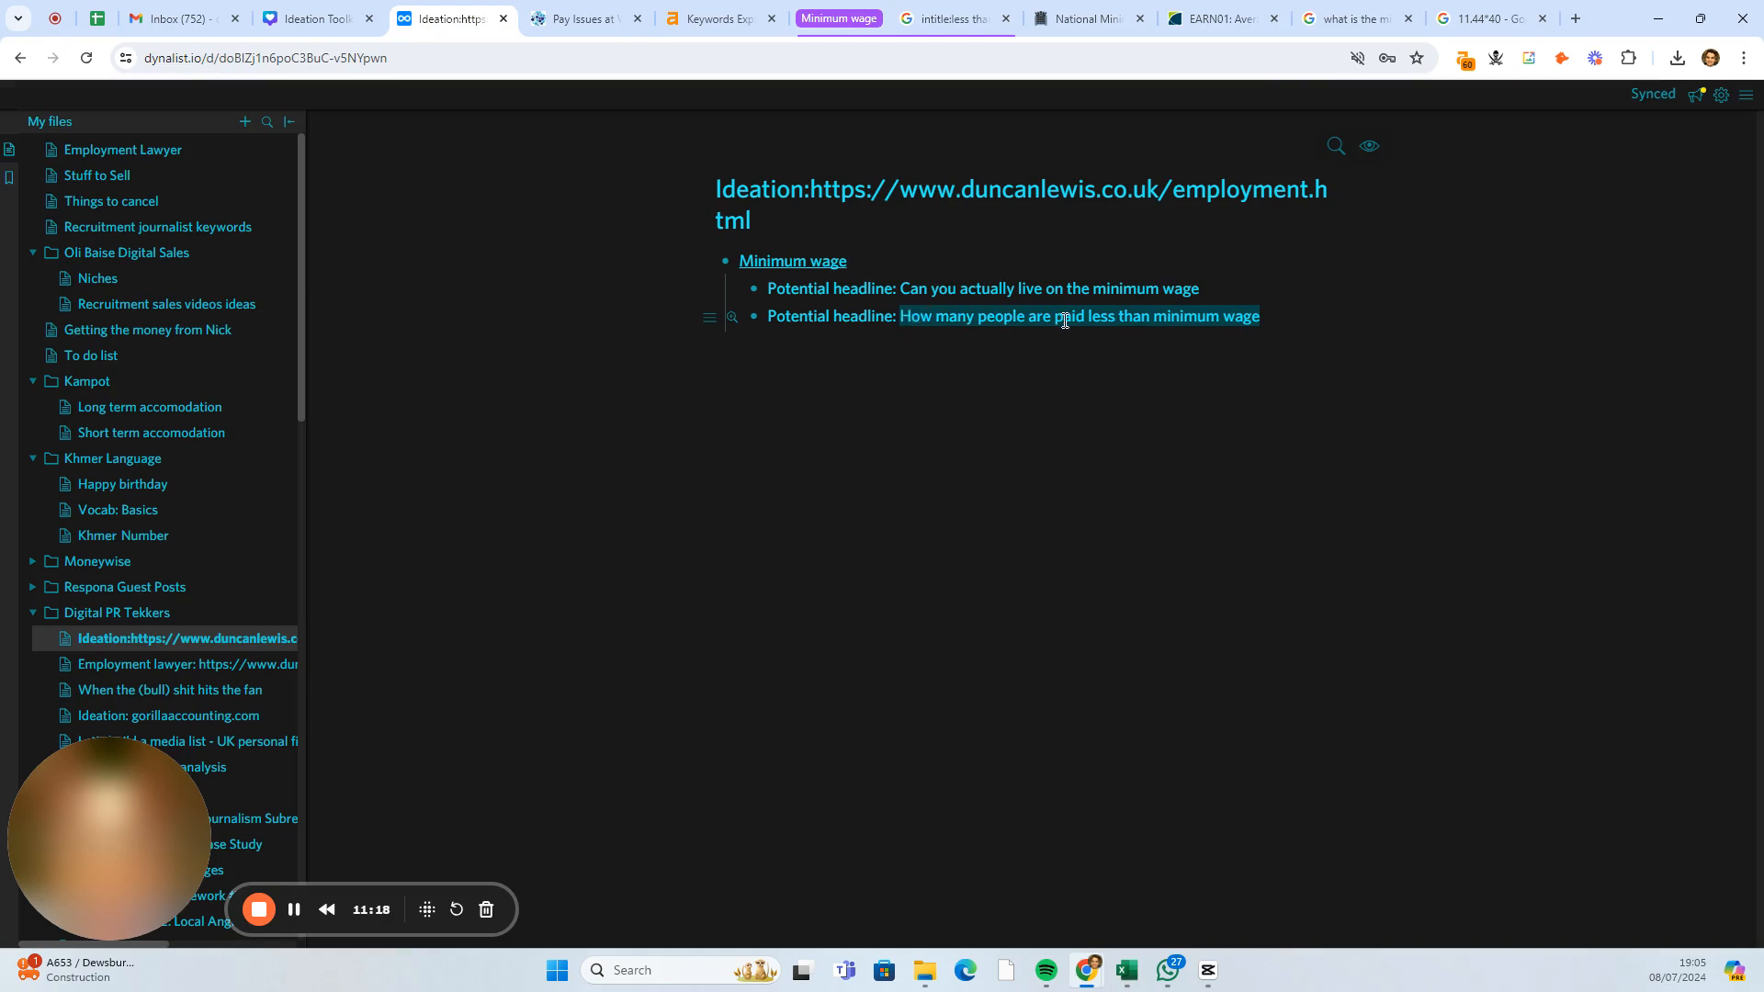
{"action": "left_click", "coordinate": [1093, 316]}
{"action": "left_click", "coordinate": [1282, 317]}
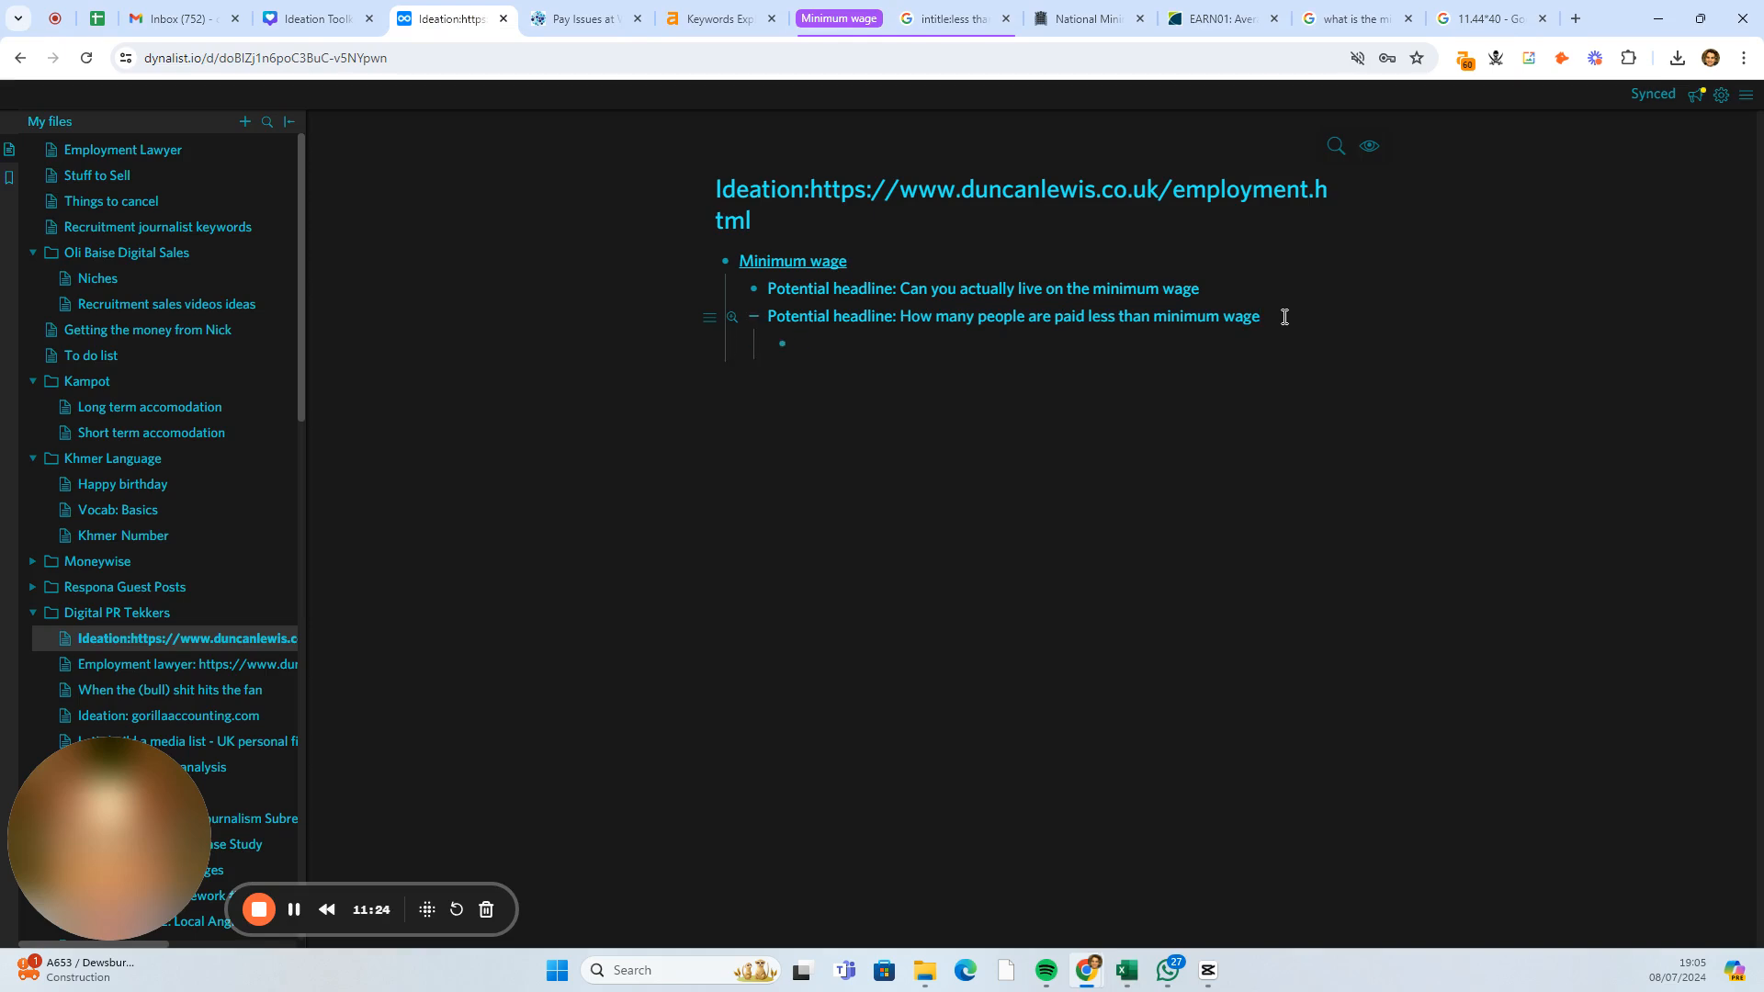
{"action": "type", "text": "Newsification"}
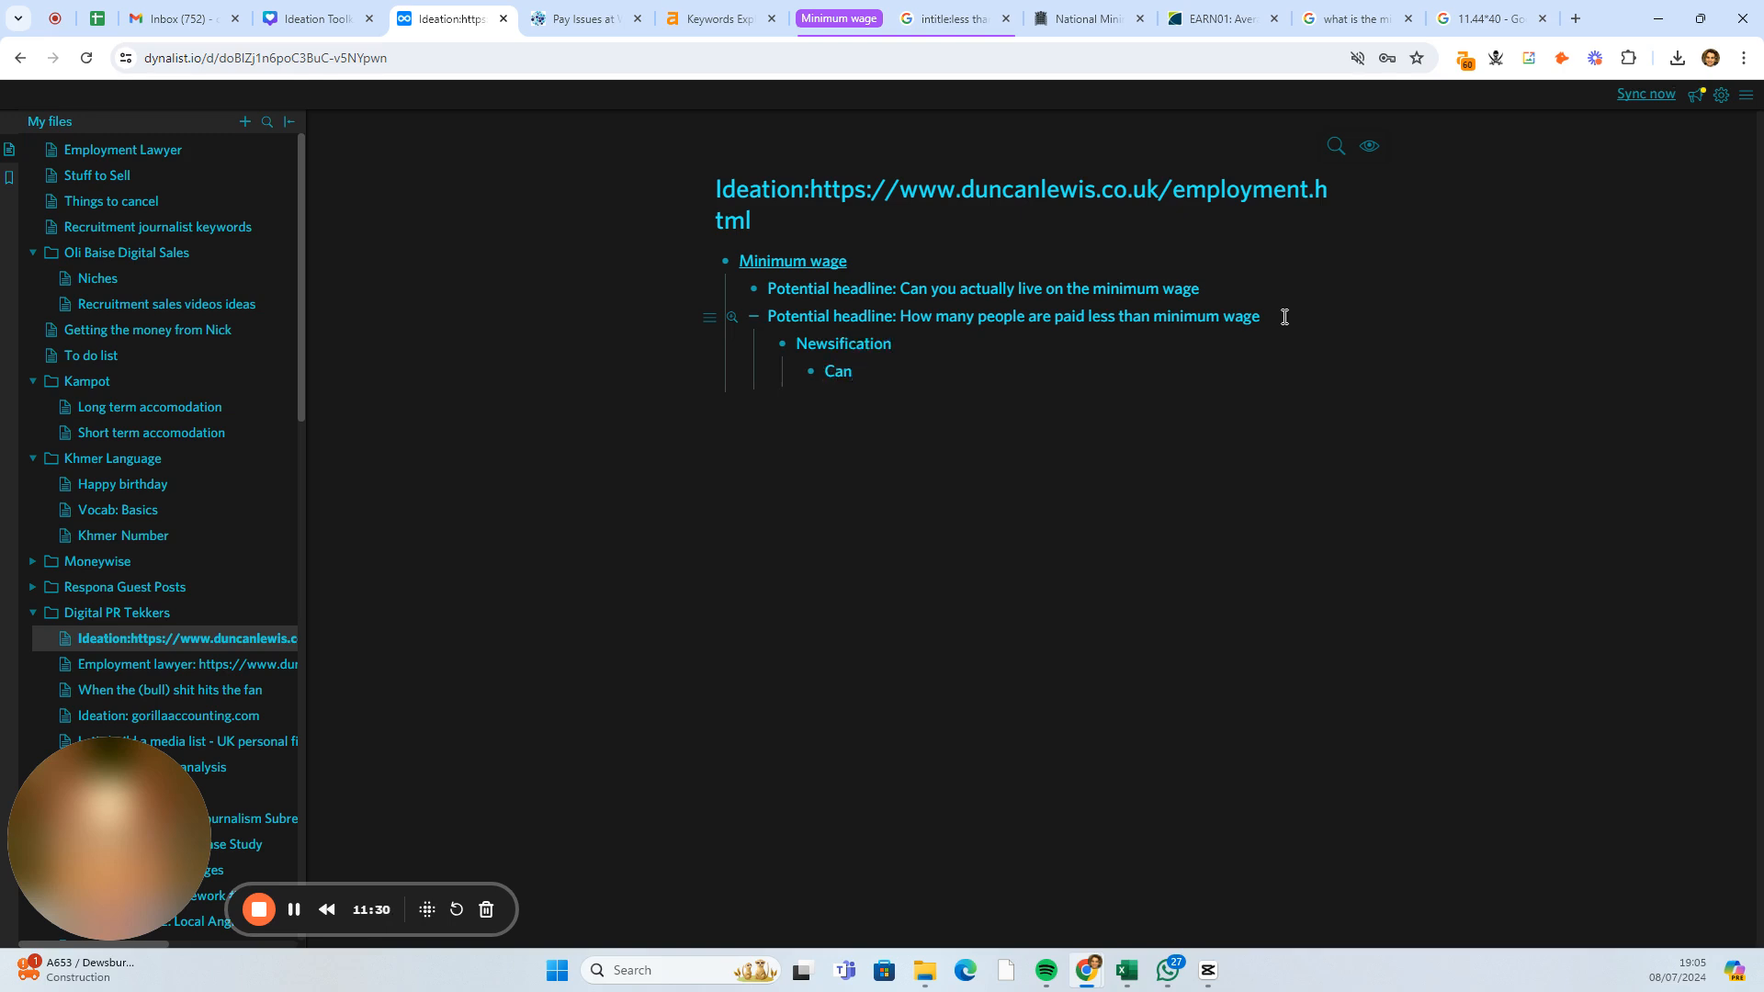
- Add "Can we segment this by:" under Newsification, with sub-bullets Job, Location, Gender, Ethnicity and Age
{"action": "type", "text": " we segem"}
{"action": "key", "text": "BackSpace"}
{"action": "type", "text": "ment this by: Job Loc"}
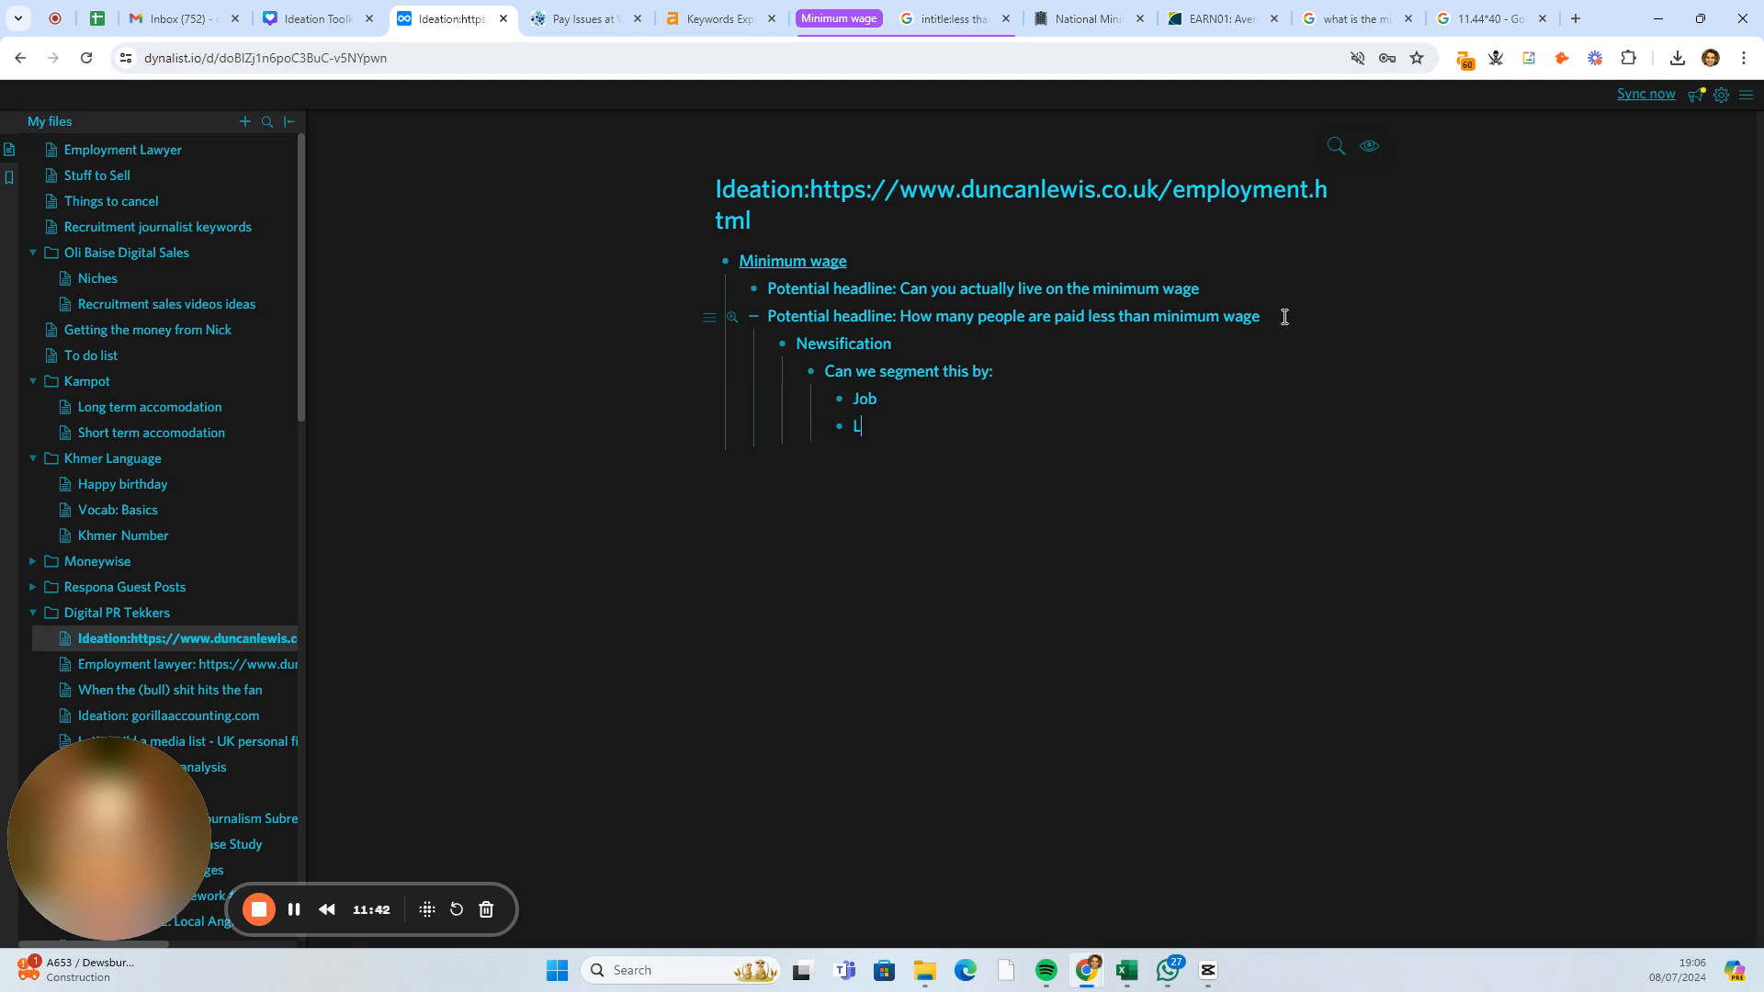
{"action": "type", "text": "ation "}
{"action": "type", "text": "Gender "}
{"action": "type", "text": "E"}
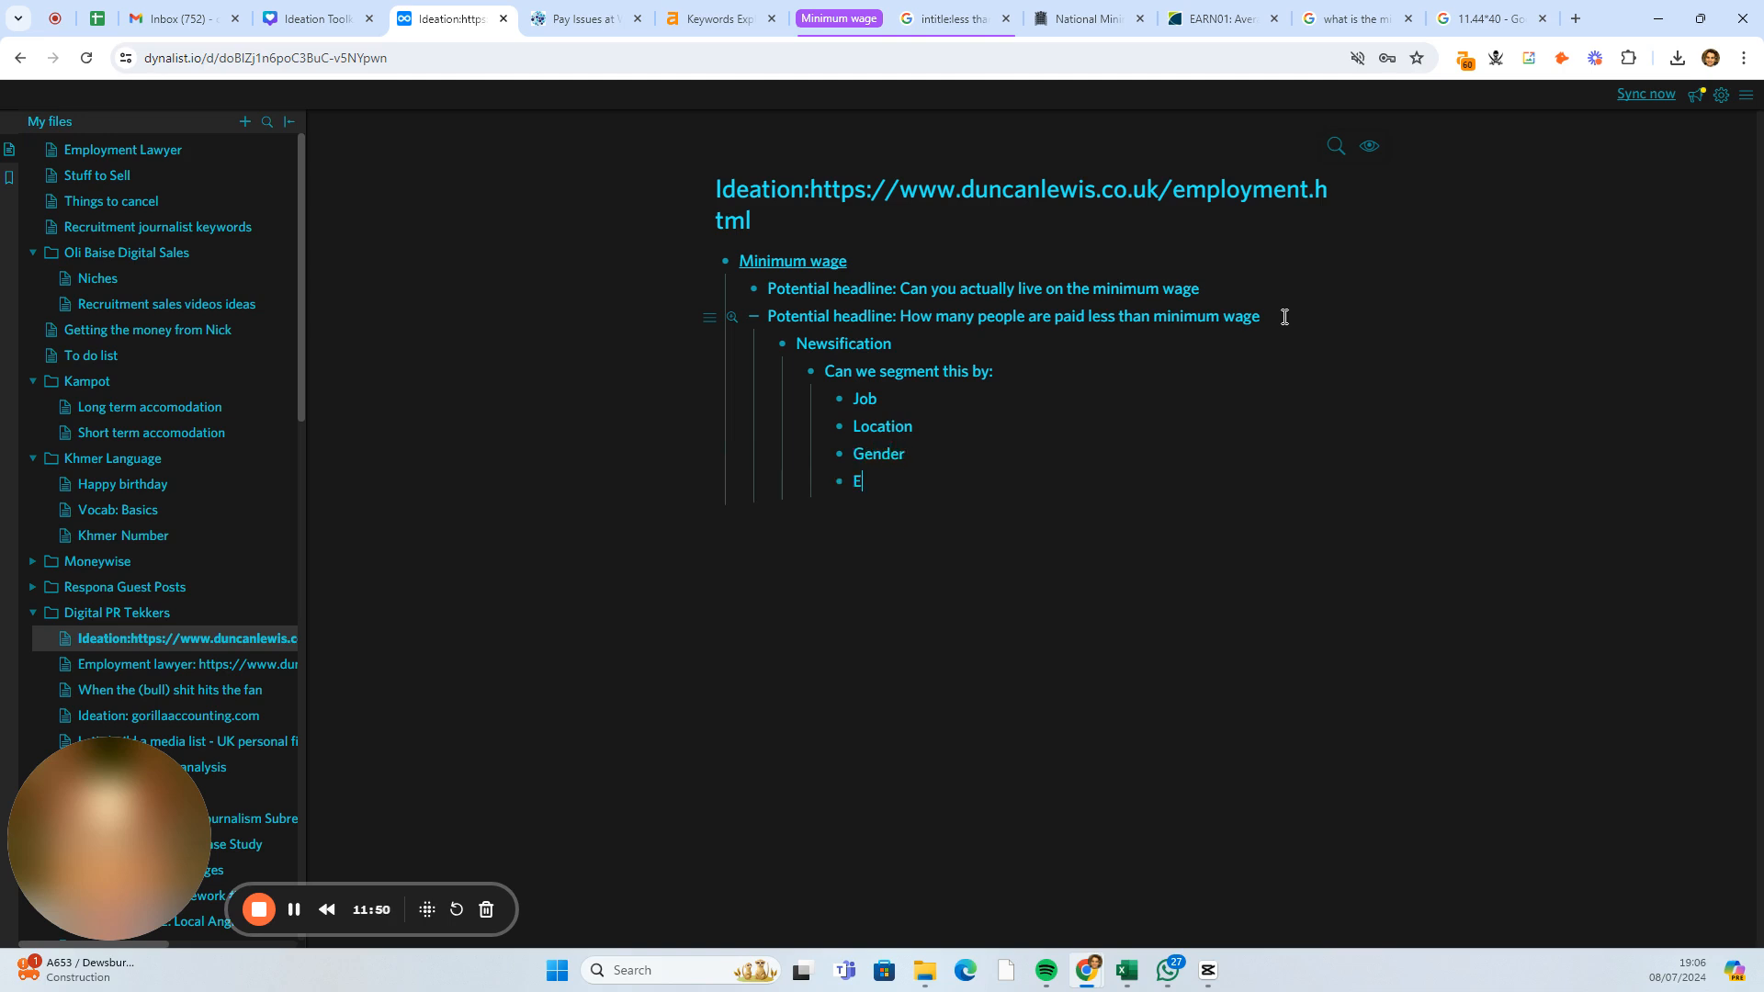
{"action": "type", "text": "thnicity"}
{"action": "key", "text": "Return"}
{"action": "type", "text": "Age"}
- Review the segmentation ideas Job, Location, Gender, Ethnicity and Age, highlighting them in turn
{"action": "left_click_drag", "start_coordinate": [860, 508], "coordinate": [840, 407]}
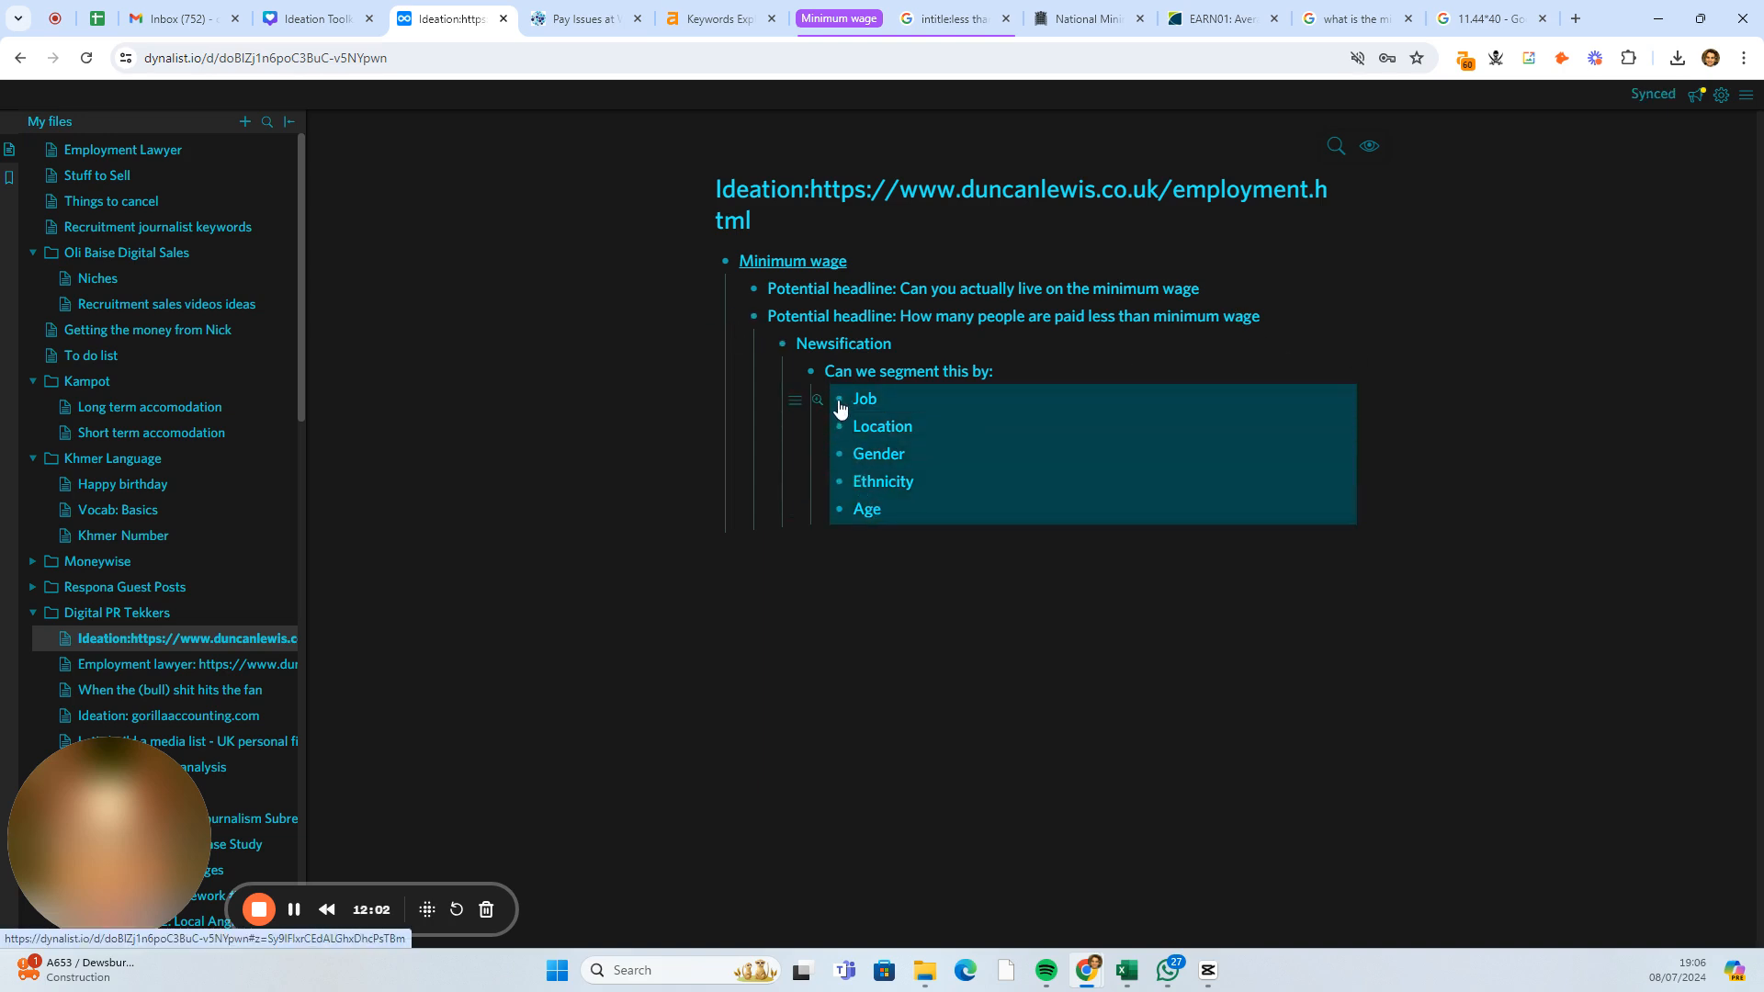
{"action": "left_click", "coordinate": [894, 396]}
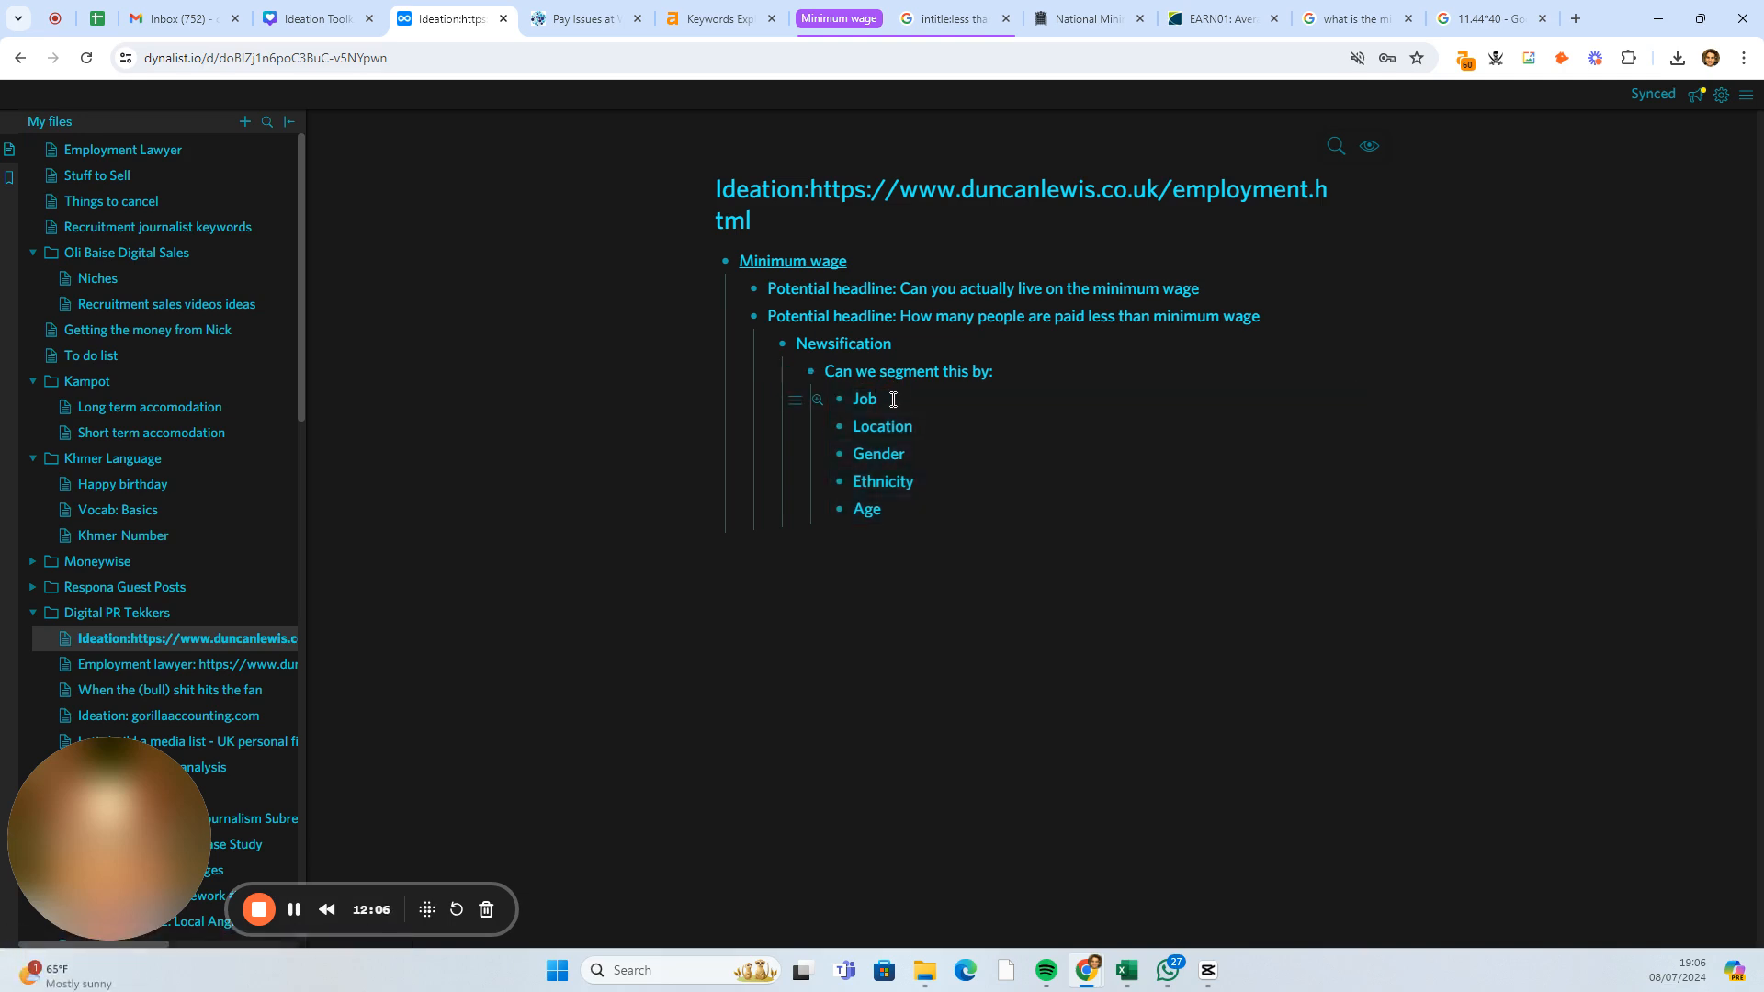
{"action": "left_click_drag", "start_coordinate": [893, 399], "coordinate": [856, 397]}
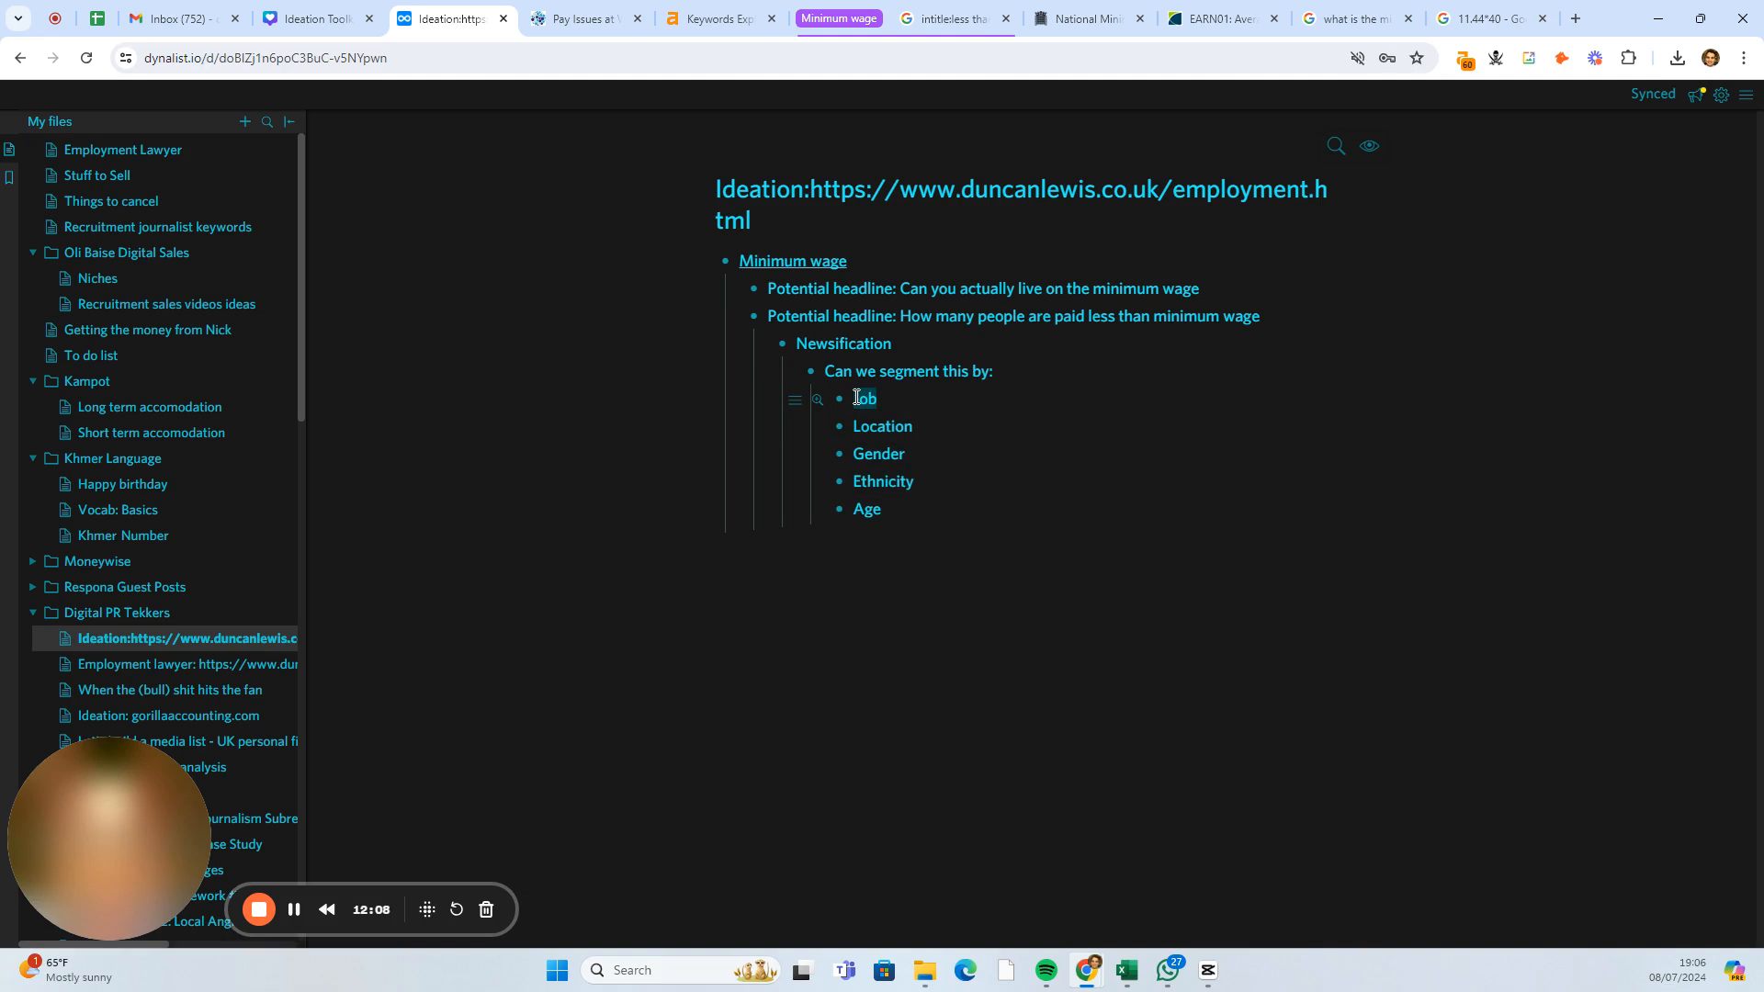
{"action": "left_click", "coordinate": [887, 398]}
{"action": "left_click_drag", "start_coordinate": [922, 427], "coordinate": [853, 427]}
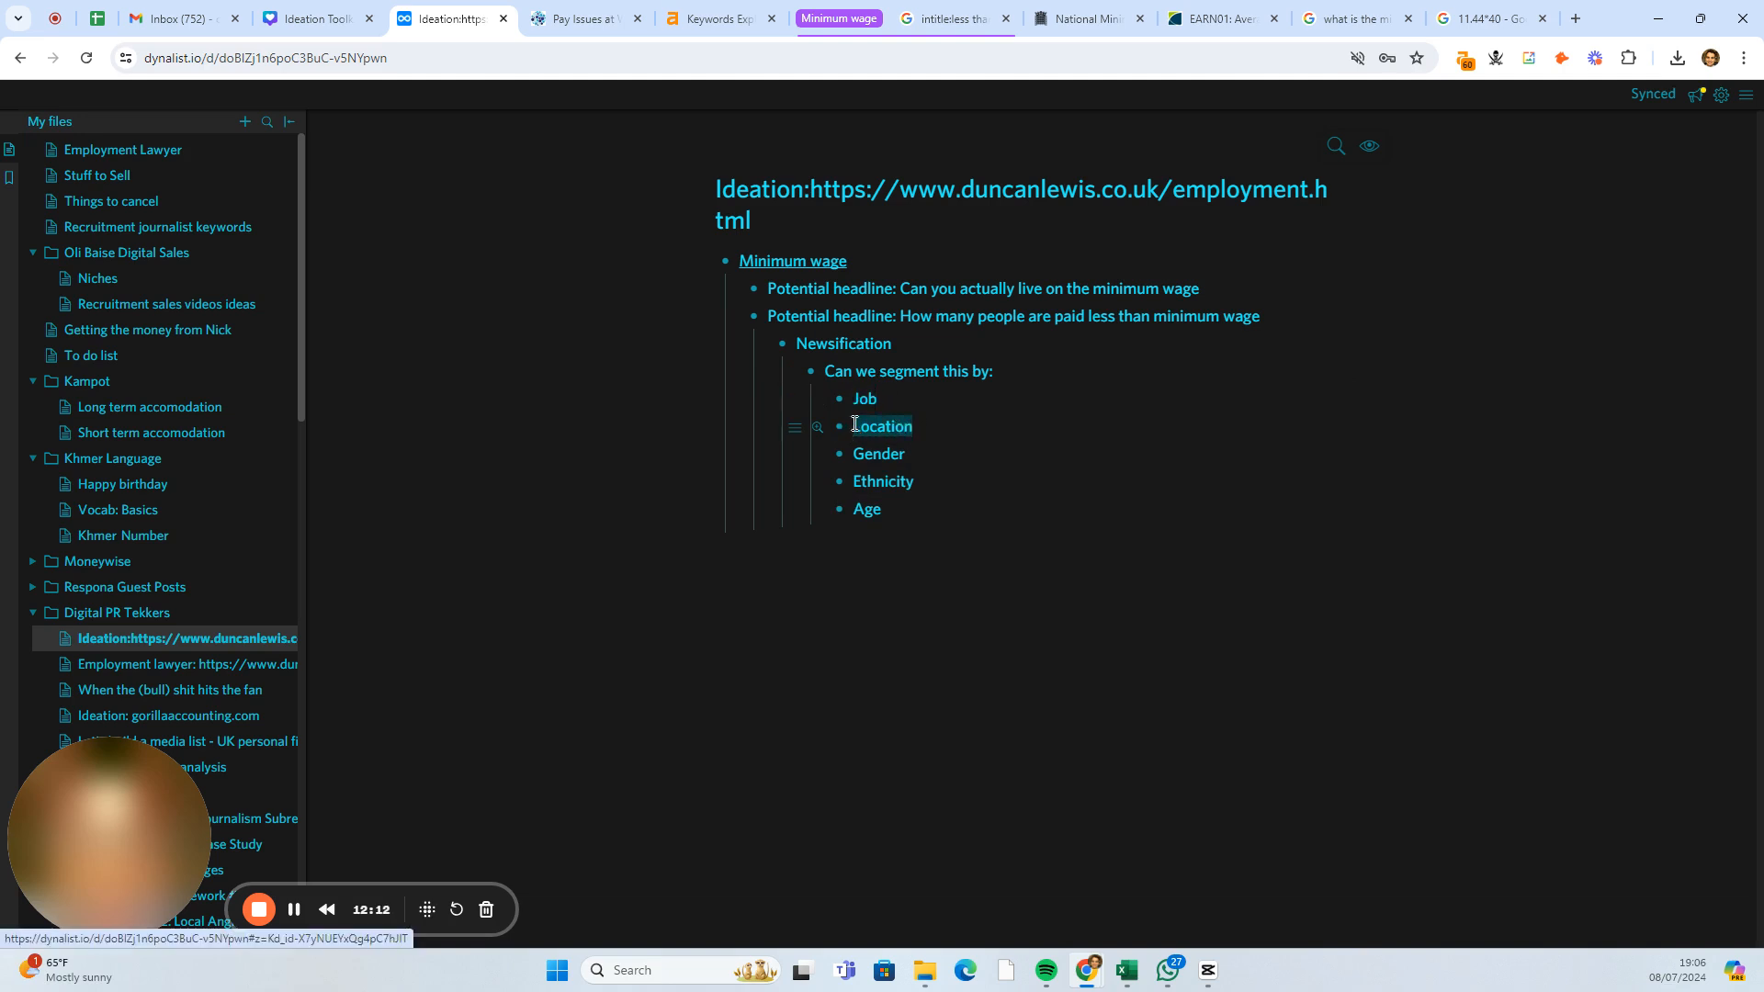
{"action": "left_click", "coordinate": [870, 427]}
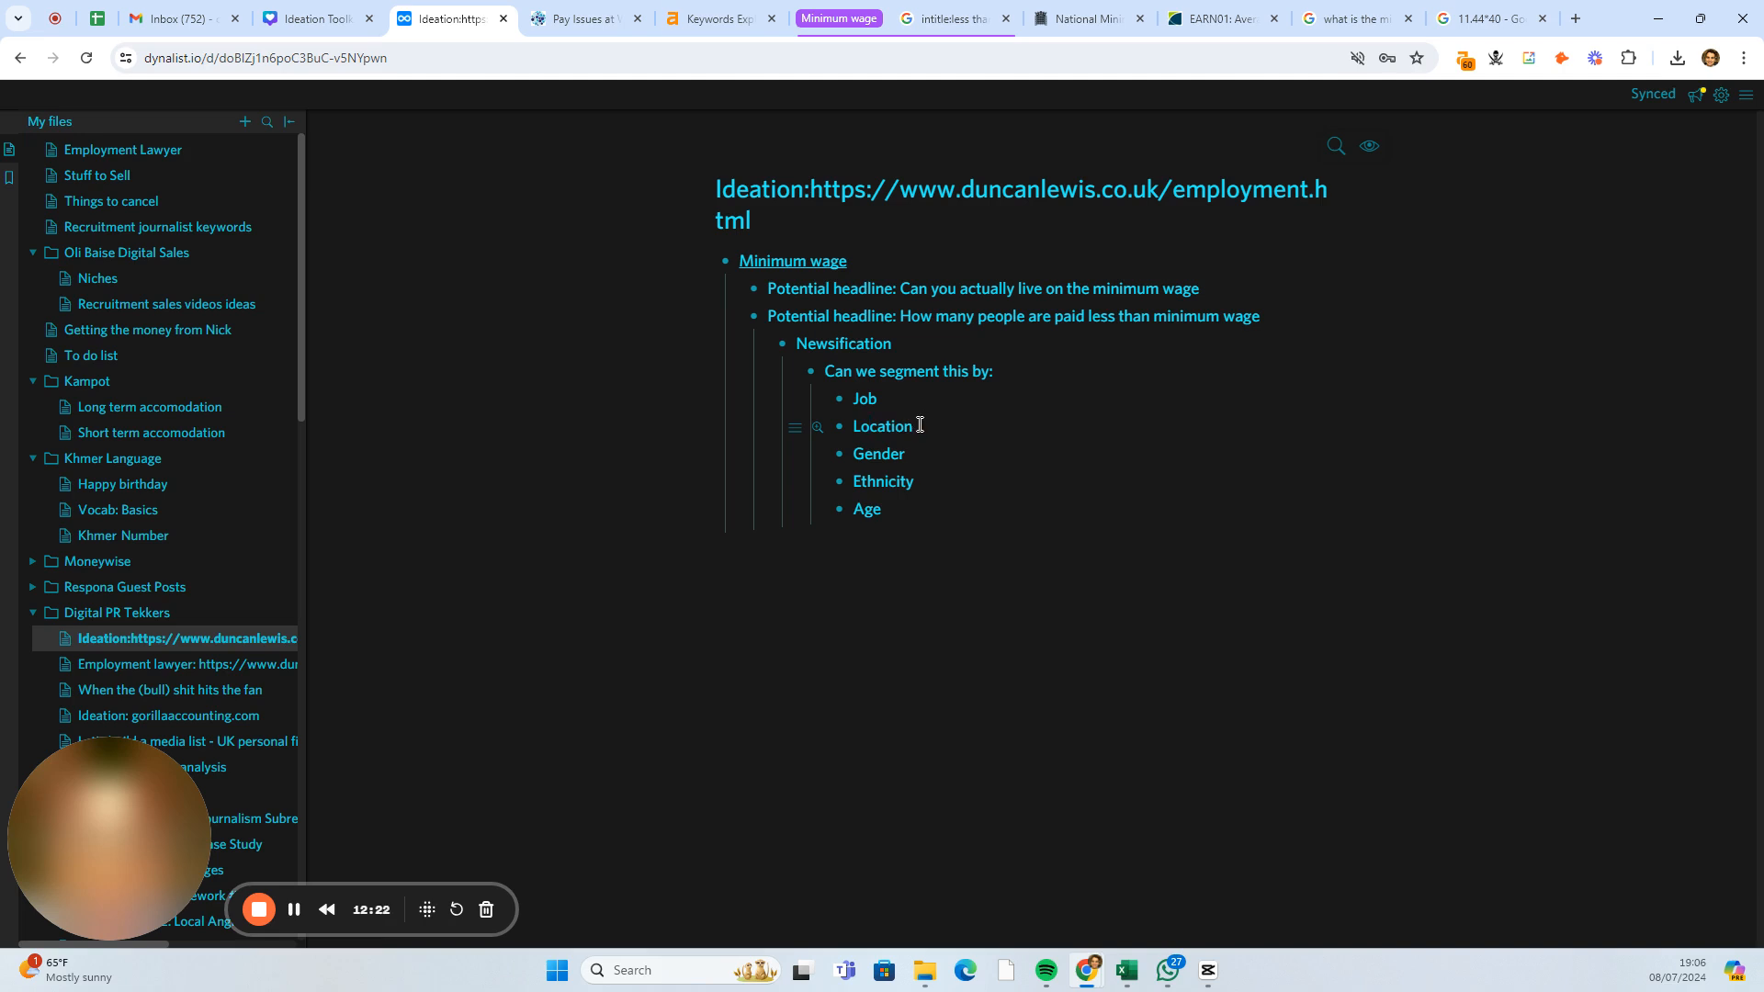
{"action": "left_click_drag", "start_coordinate": [919, 426], "coordinate": [857, 454]}
{"action": "left_click", "coordinate": [887, 453]}
{"action": "left_click", "coordinate": [907, 480]}
{"action": "left_click_drag", "start_coordinate": [922, 482], "coordinate": [853, 520]}
- Return from the EARN01 dataset page to the salary data search results and open "Dataset EARN03: Average weekly earnings by industry" in a new tab
{"action": "left_click", "coordinate": [1488, 17]}
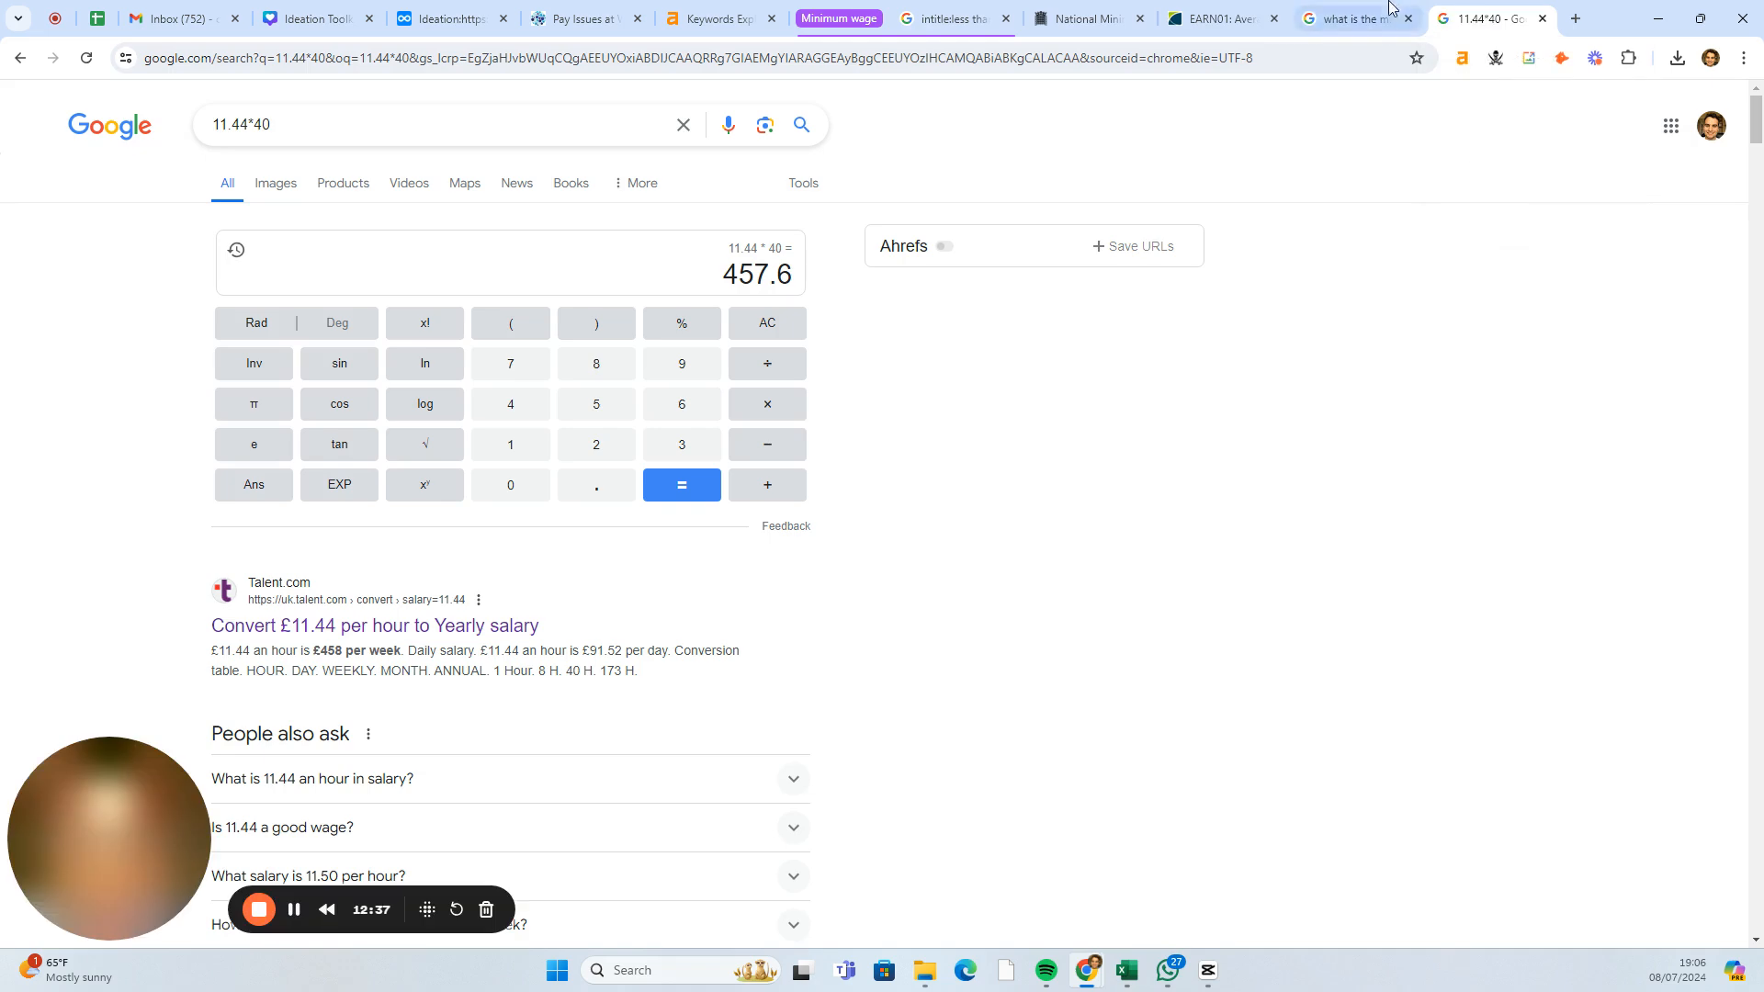
{"action": "left_click", "coordinate": [1222, 13]}
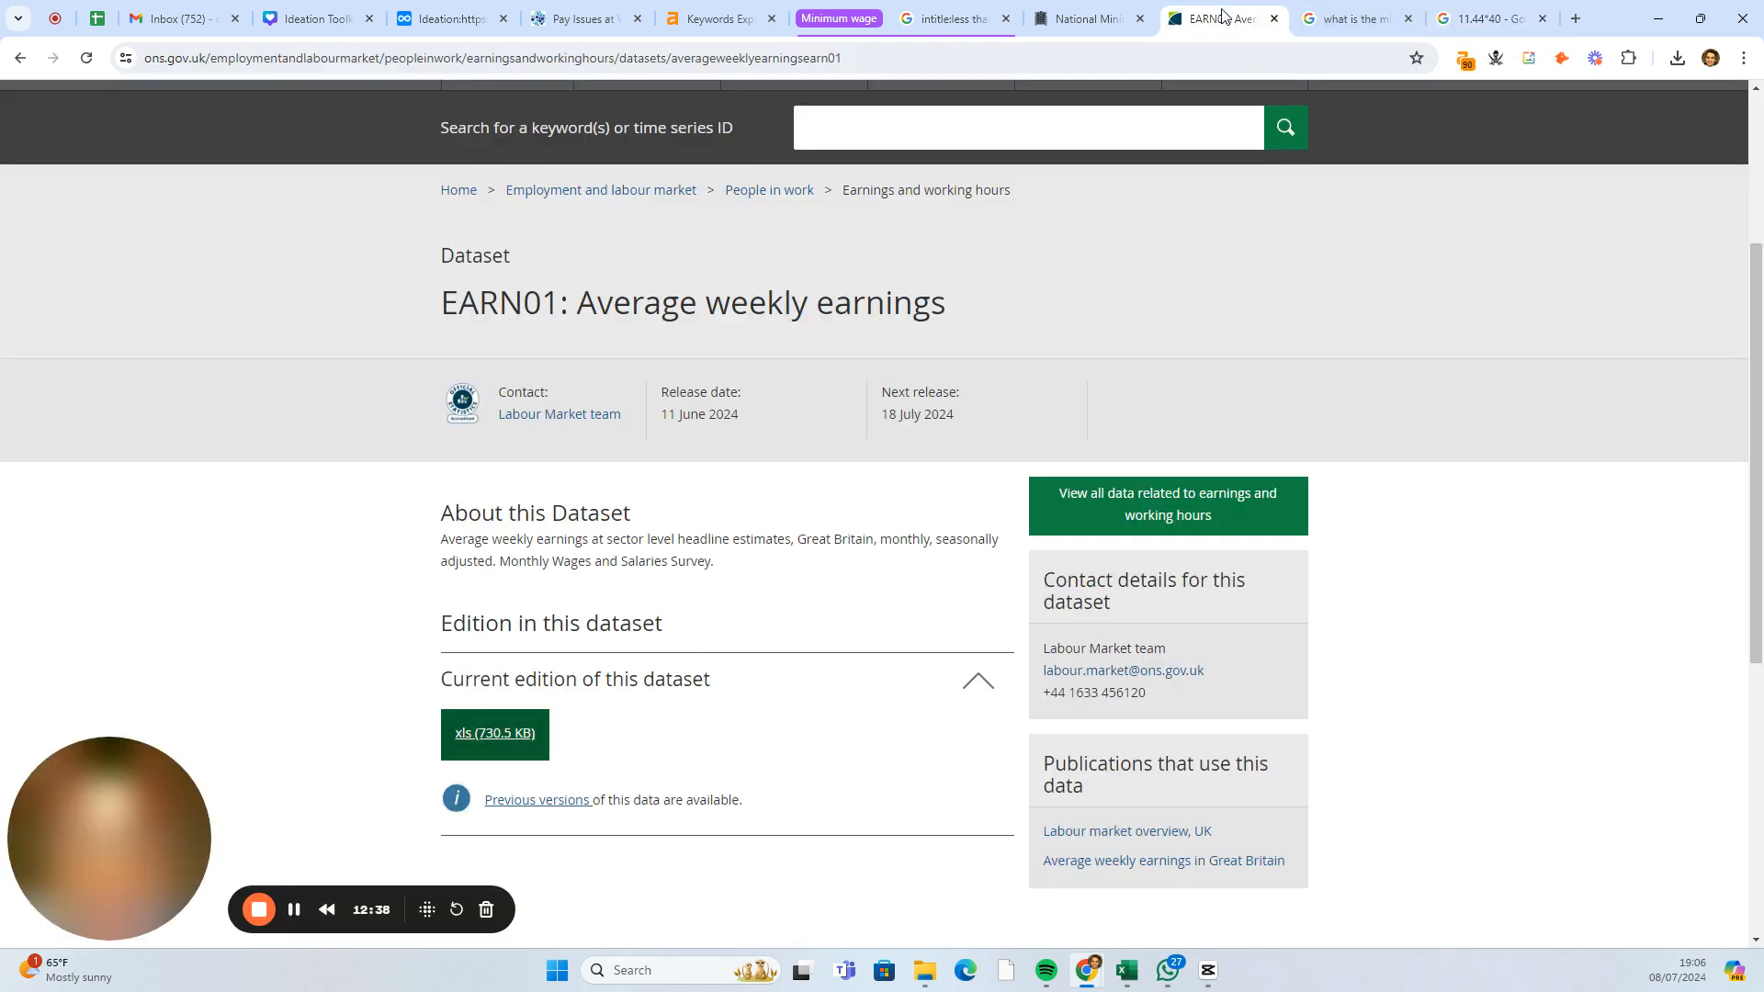
{"action": "left_click", "coordinate": [22, 60]}
{"action": "left_click", "coordinate": [23, 61]}
{"action": "left_click", "coordinate": [22, 61]}
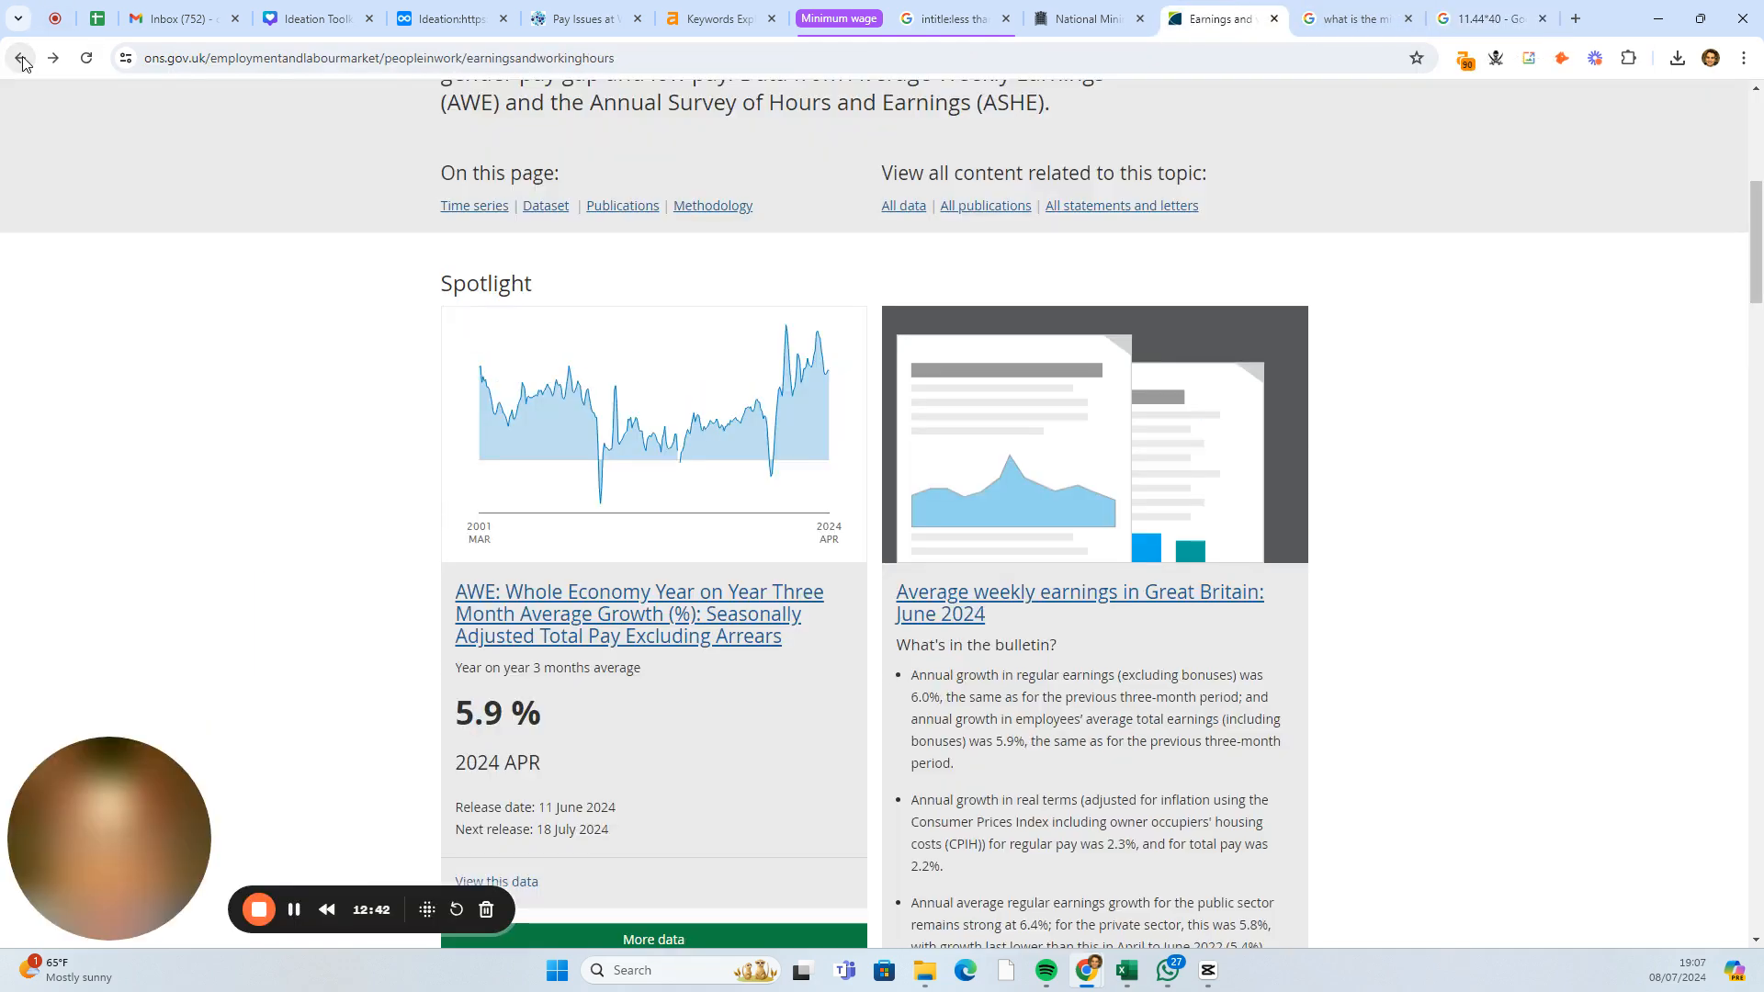
{"action": "left_click", "coordinate": [22, 60]}
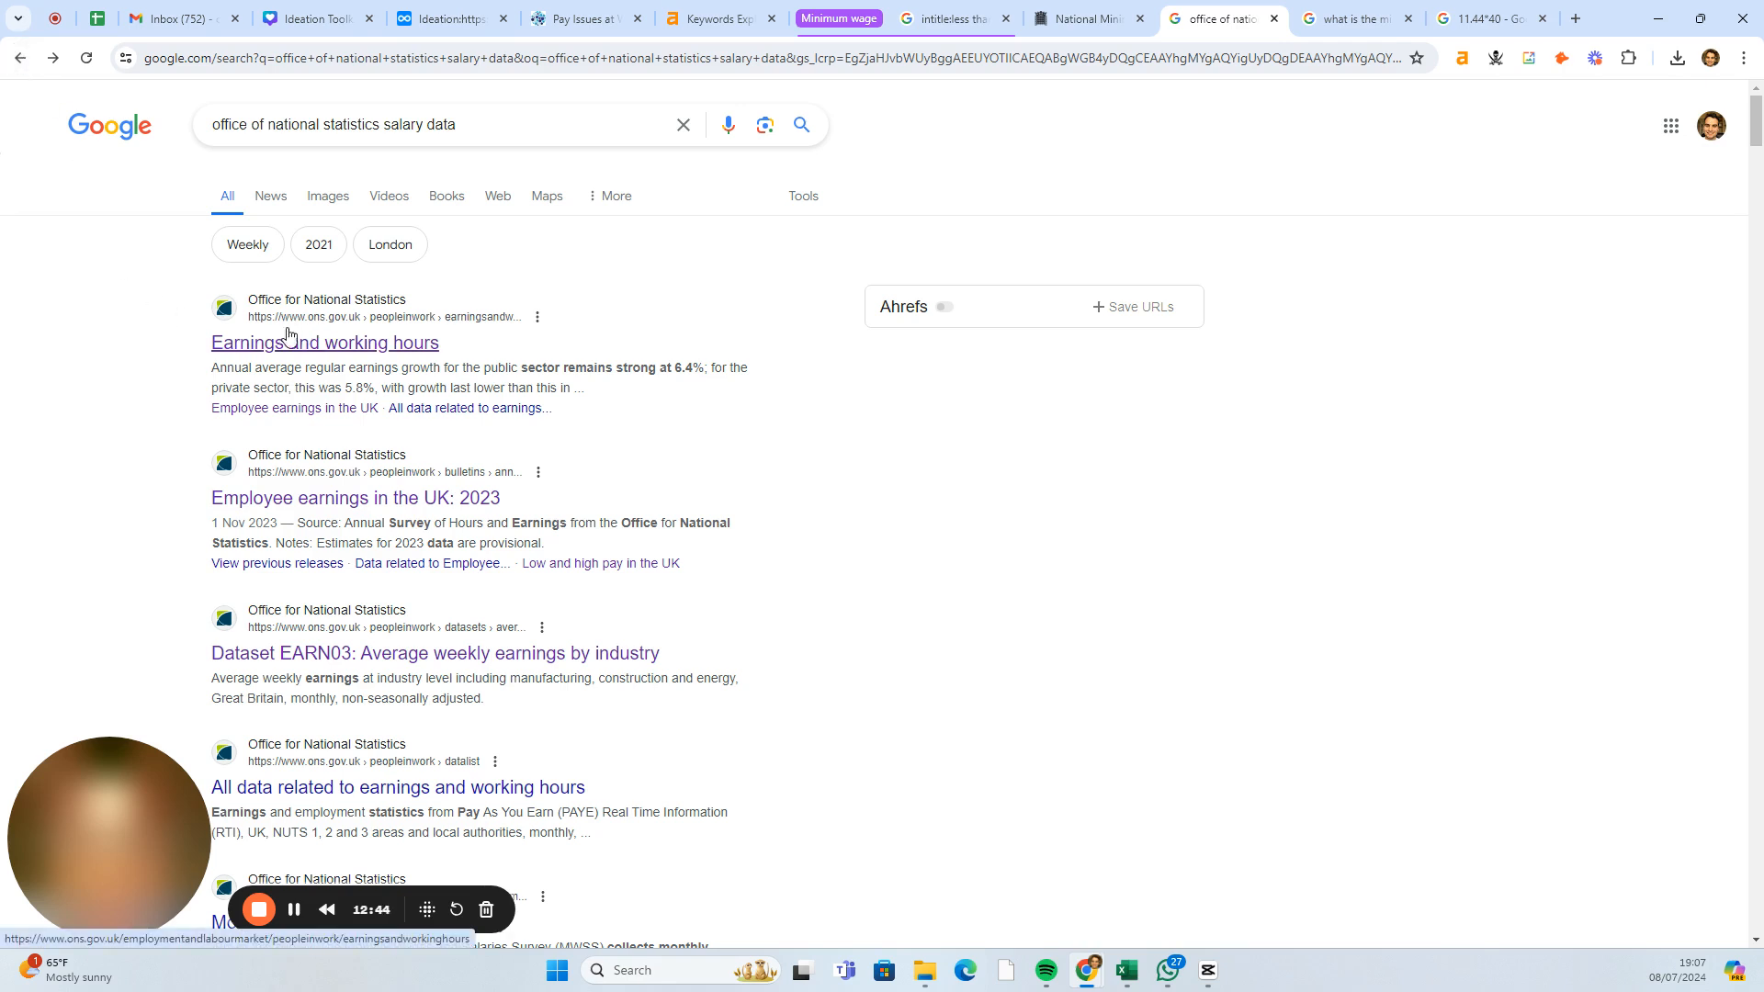
{"action": "right_click", "coordinate": [431, 656]}
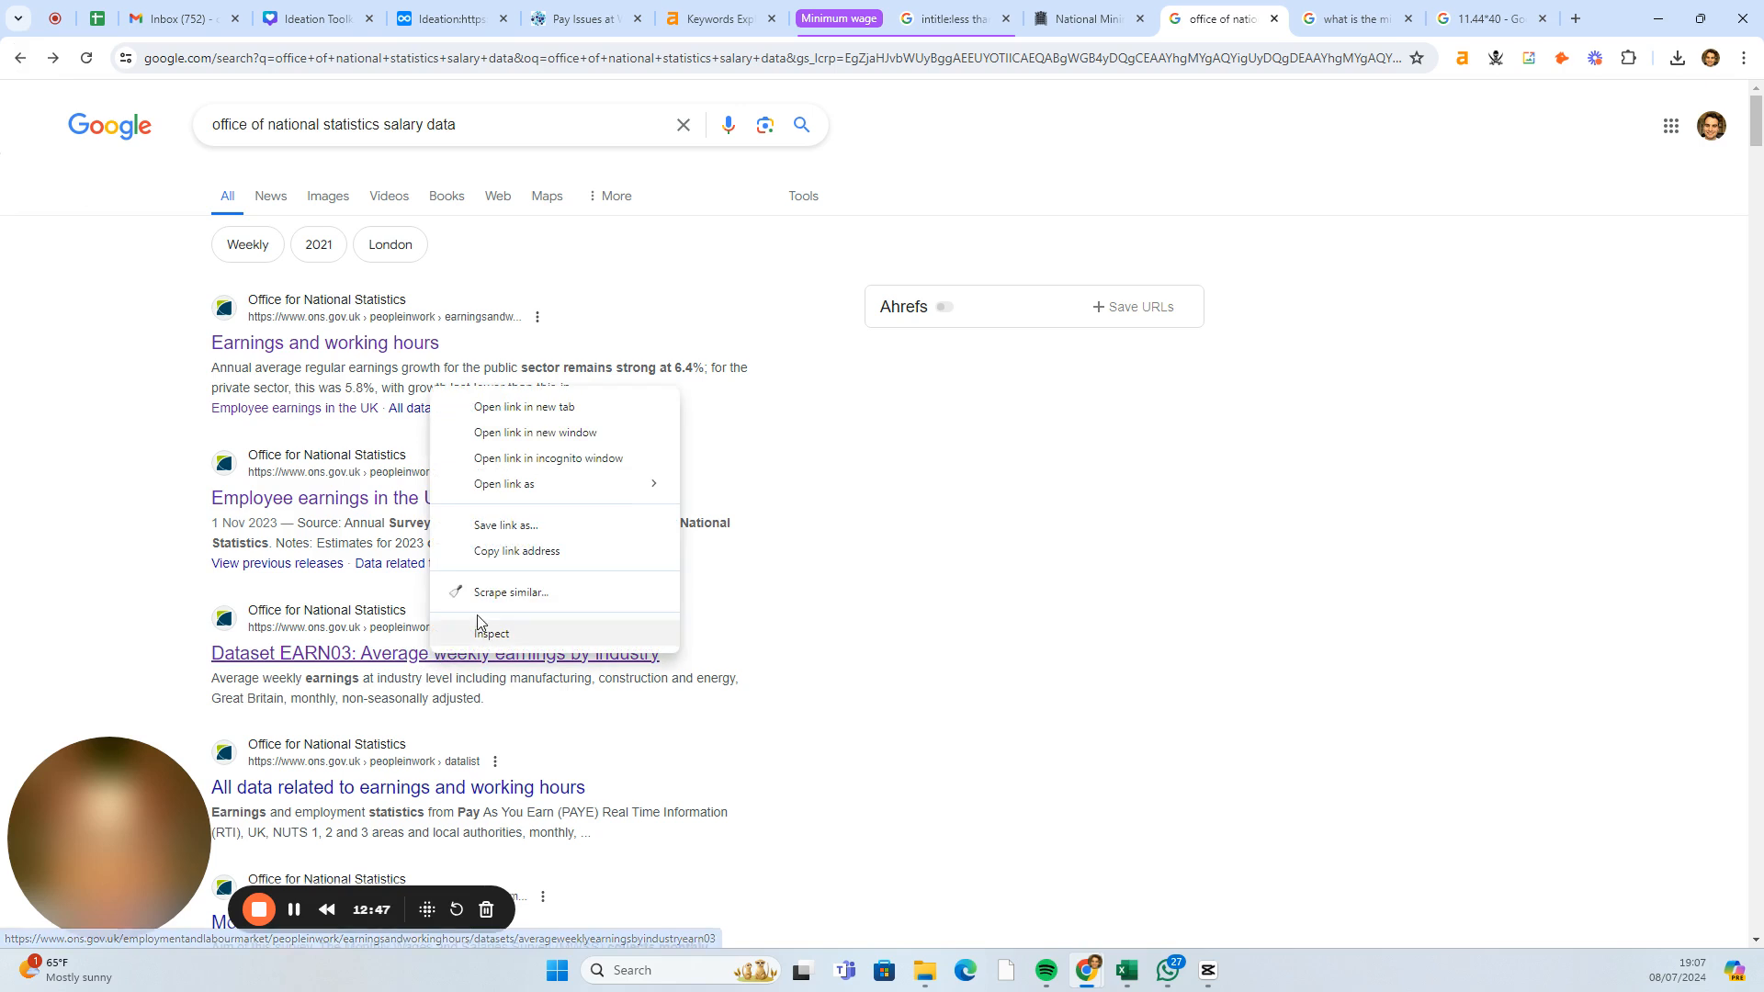
{"action": "left_click", "coordinate": [549, 418]}
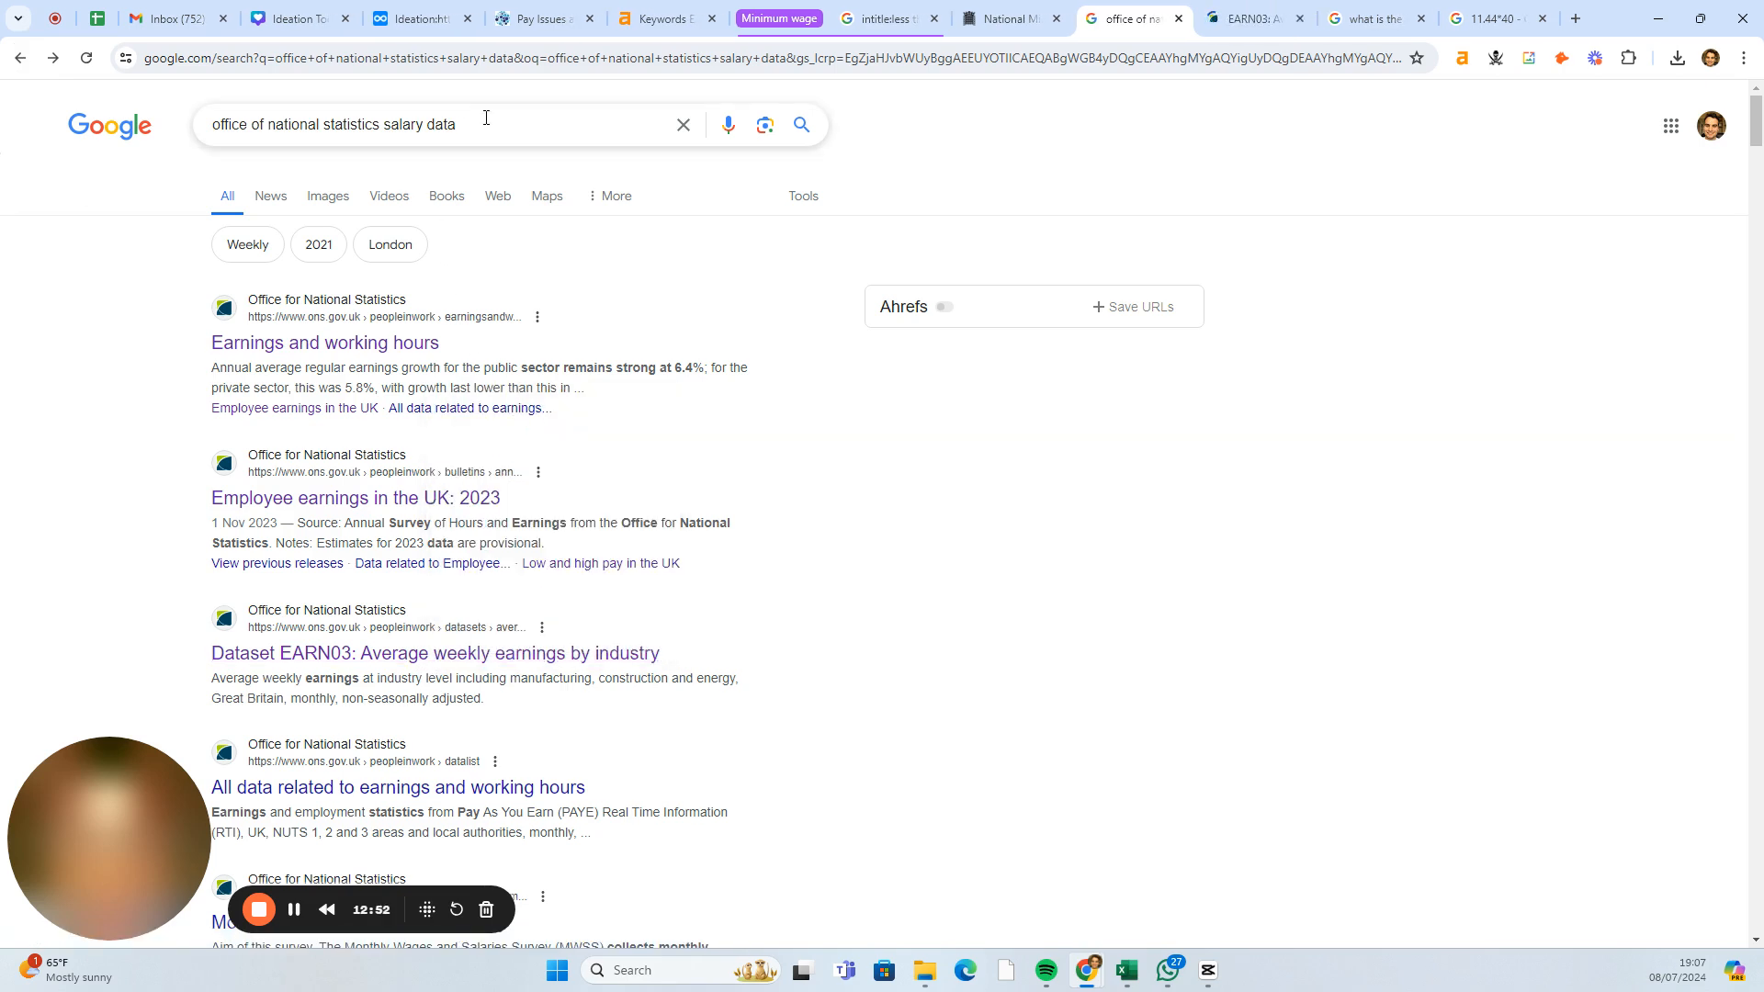
- Extend the search query to "office of national statistics salary data by region" and run it
{"action": "left_click_drag", "start_coordinate": [456, 126], "coordinate": [428, 130]}
{"action": "left_click", "coordinate": [453, 126]}
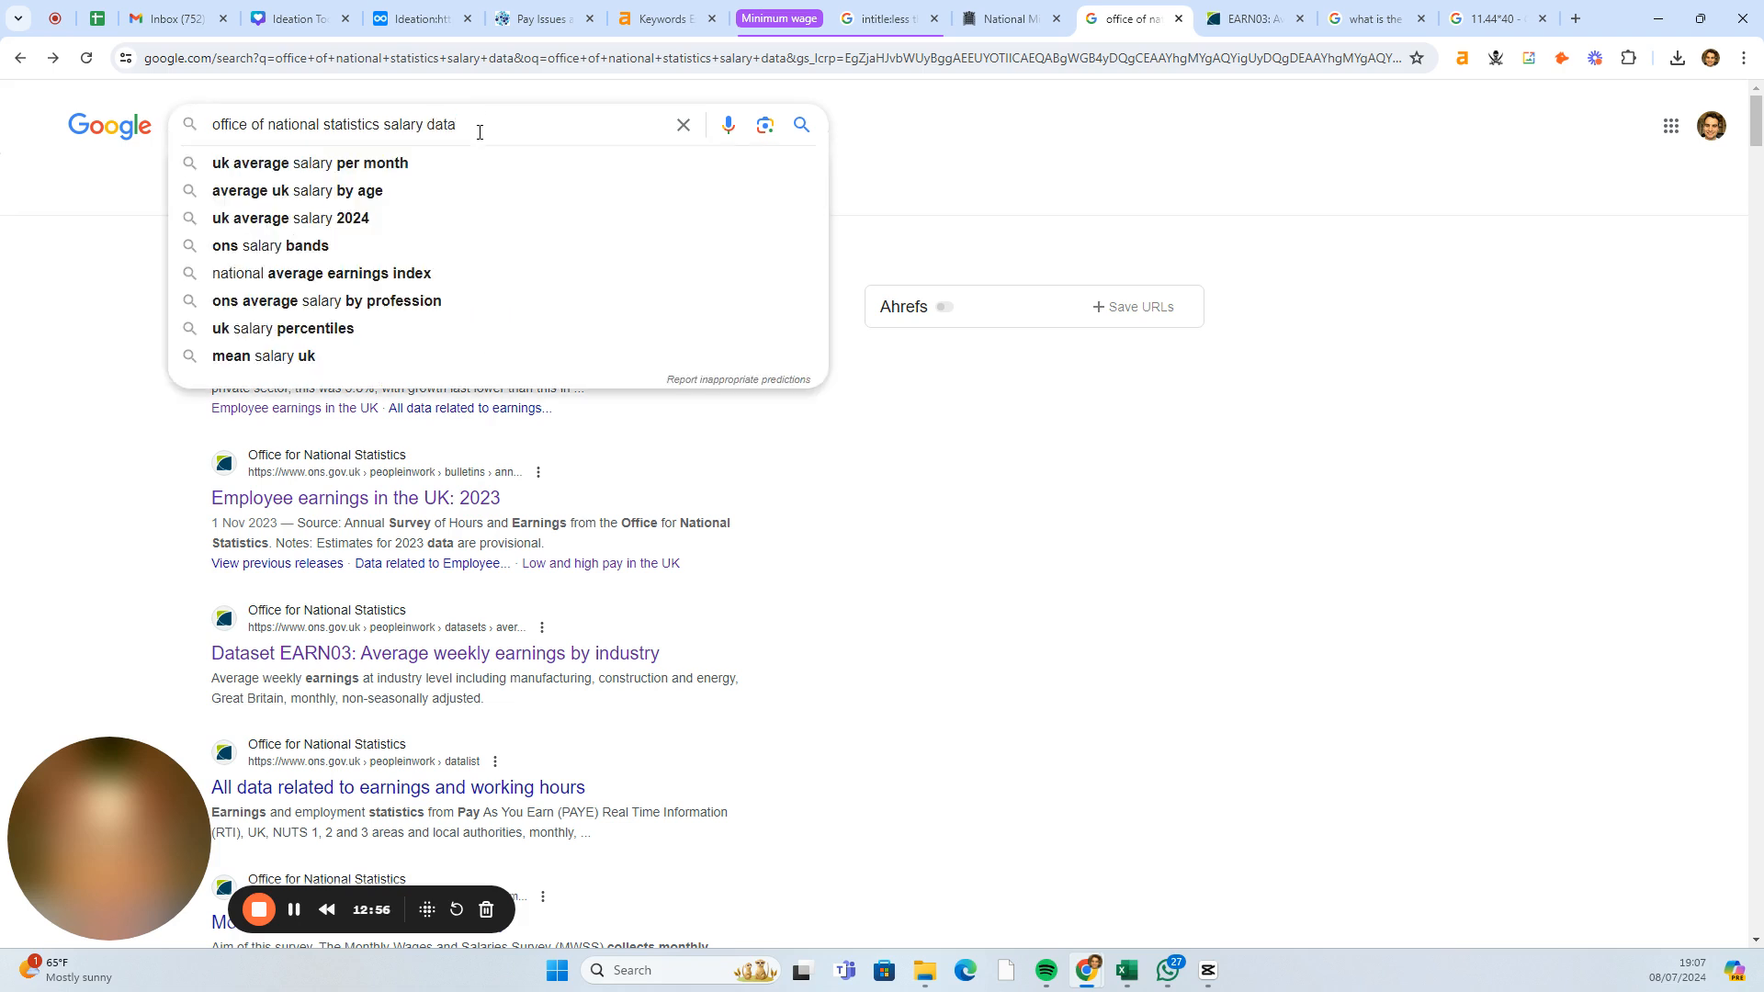
{"action": "type", "text": "by region"}
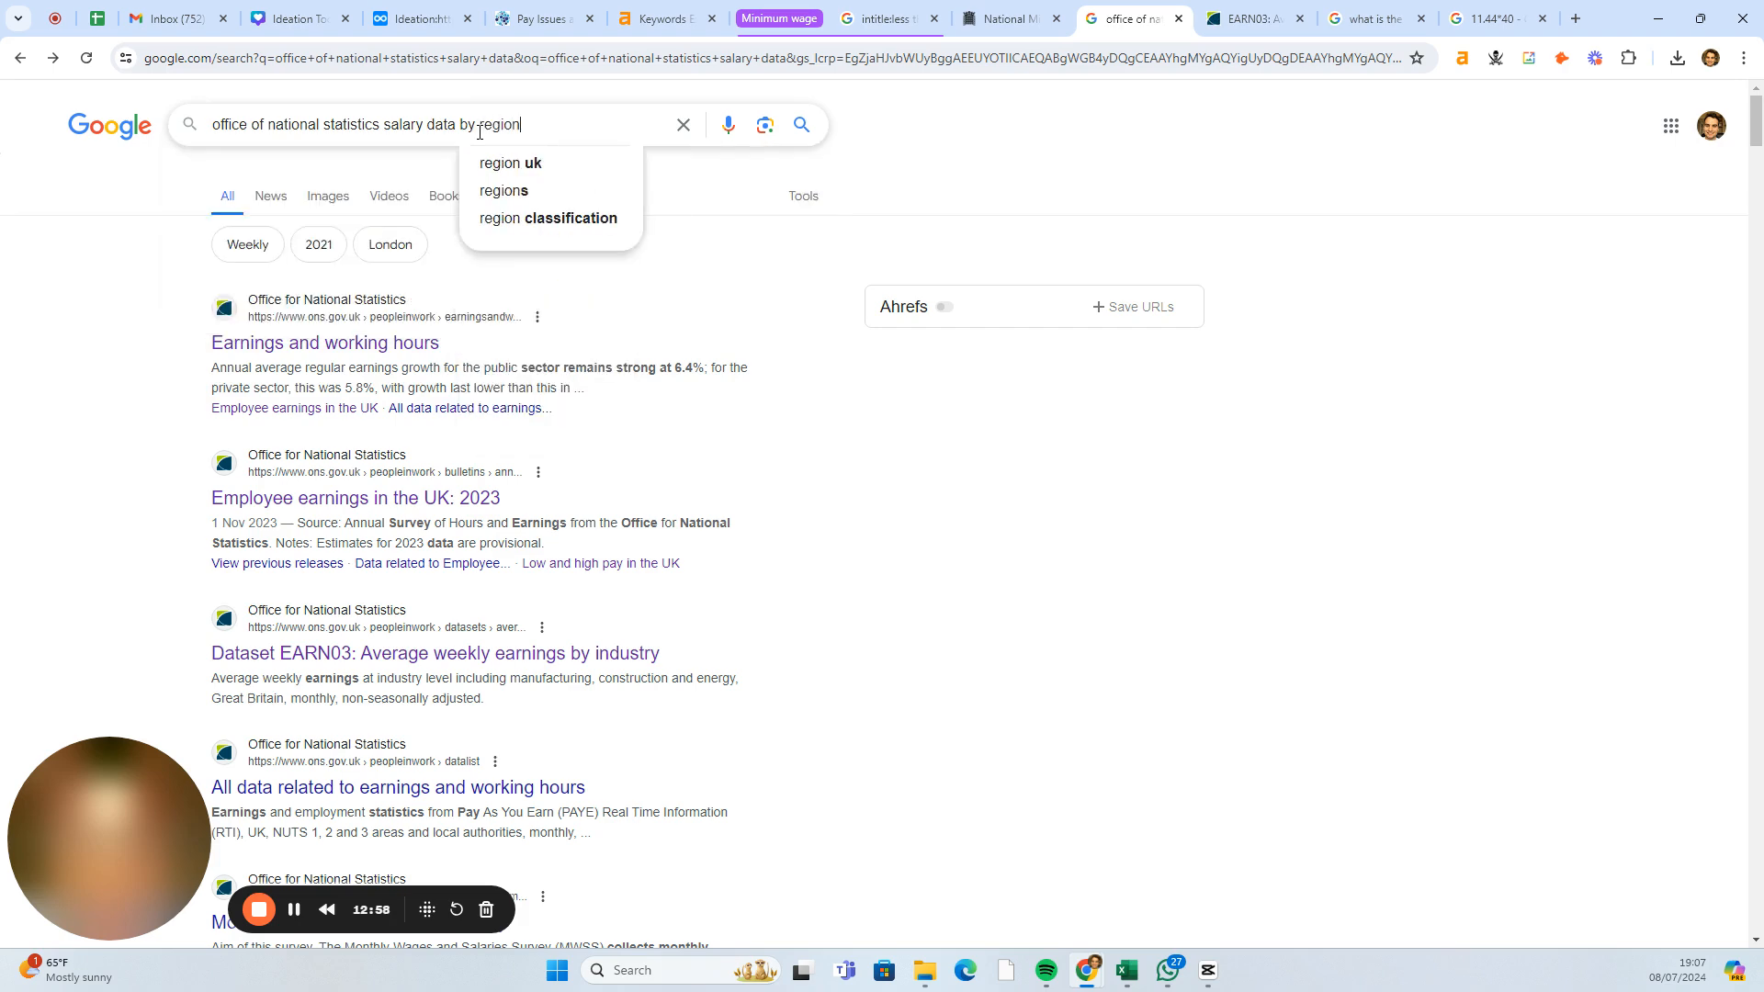
{"action": "key", "text": "Return"}
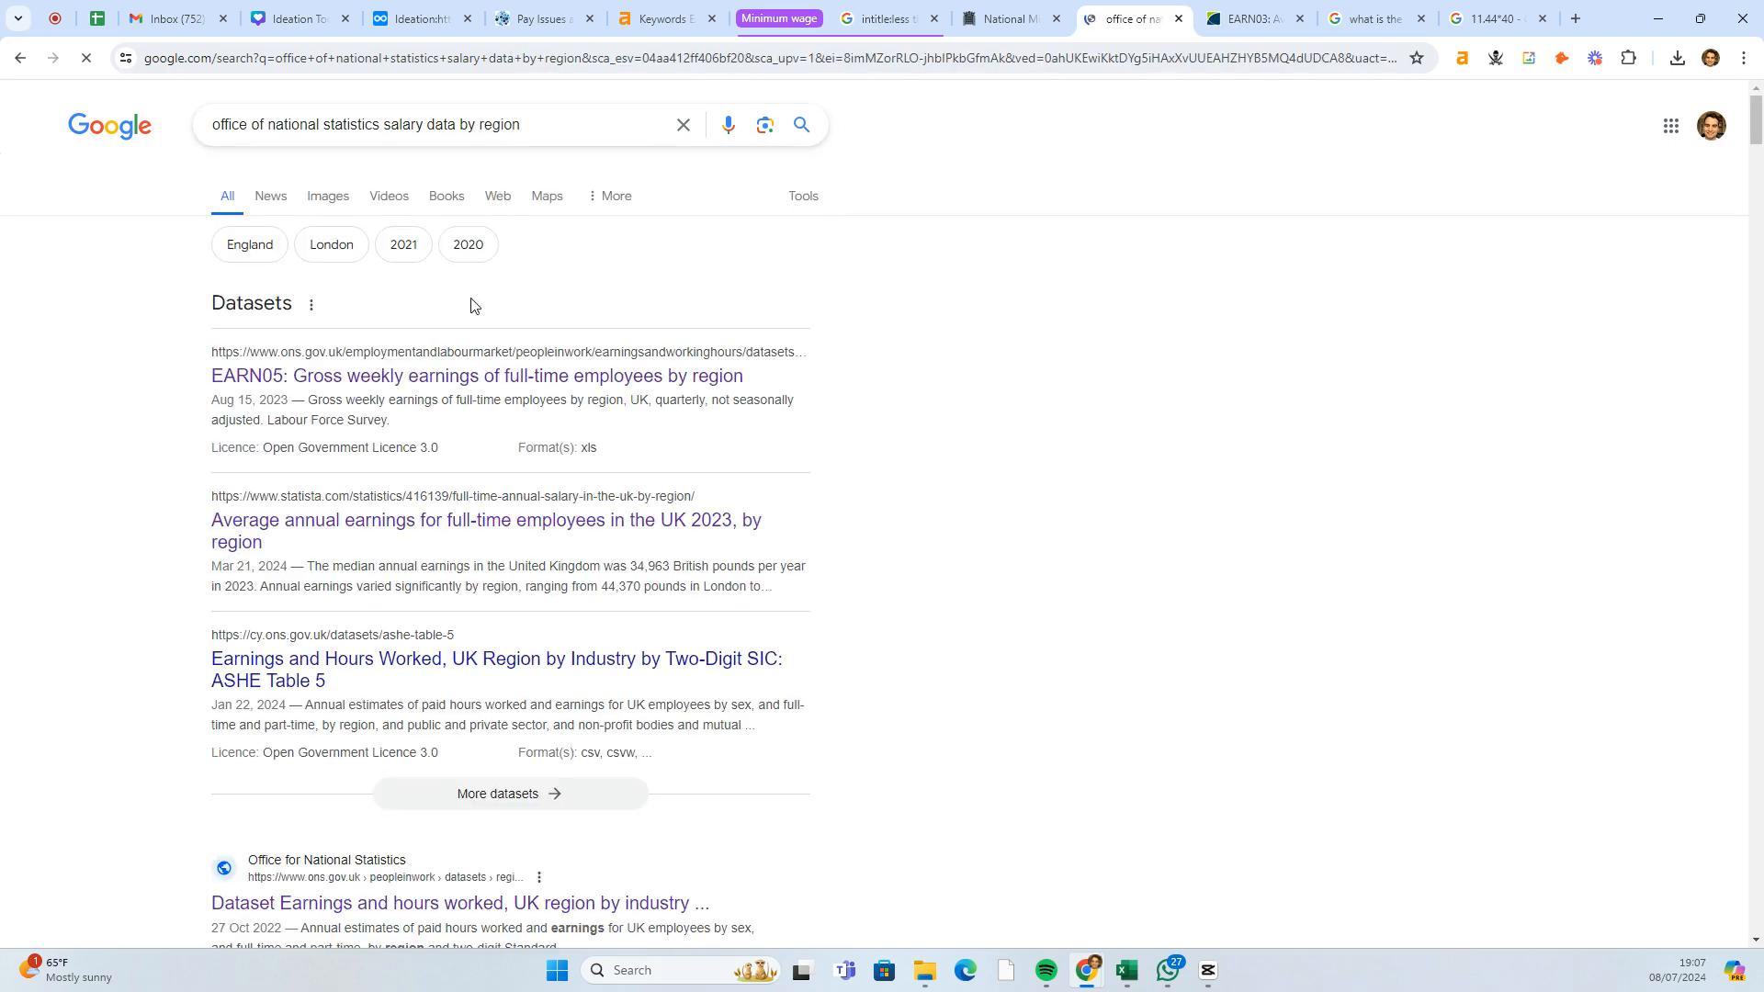
- Open the search result "Dataset Earnings and hours worked, UK region by industry" in a new tab and switch to it
{"action": "scroll", "coordinate": [478, 303], "scroll_direction": "down", "scroll_amount": 3}
{"action": "right_click", "coordinate": [614, 597]}
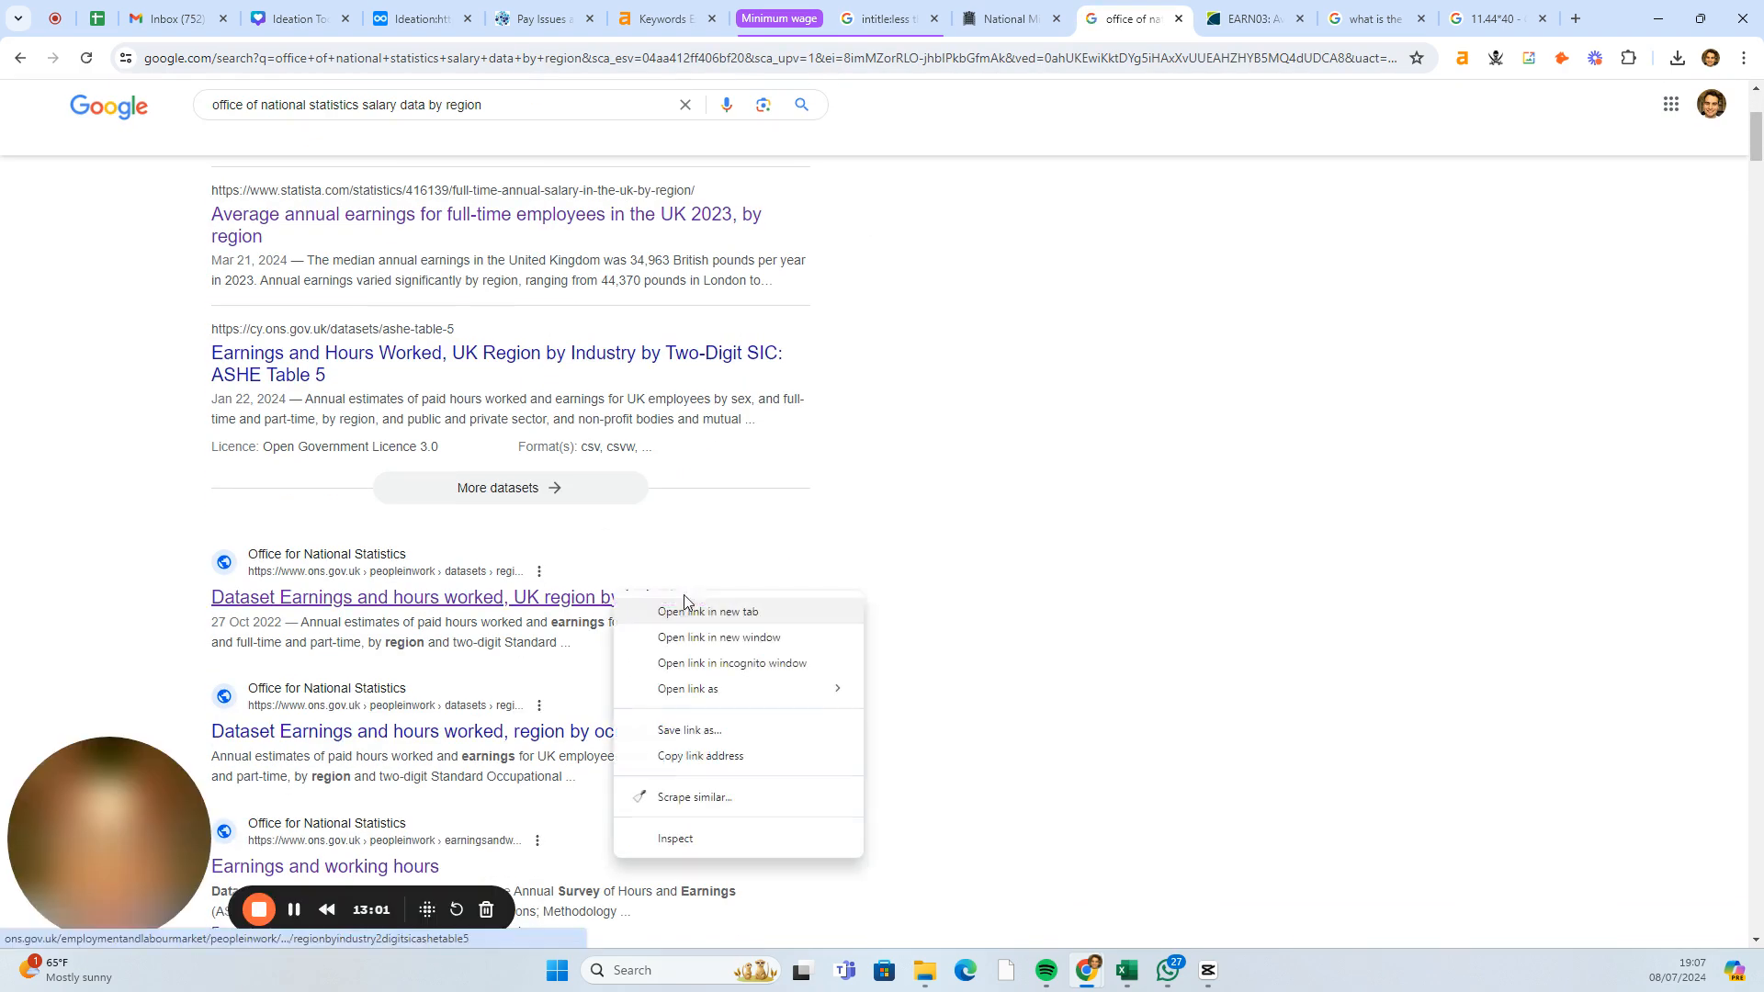
{"action": "left_click", "coordinate": [748, 611]}
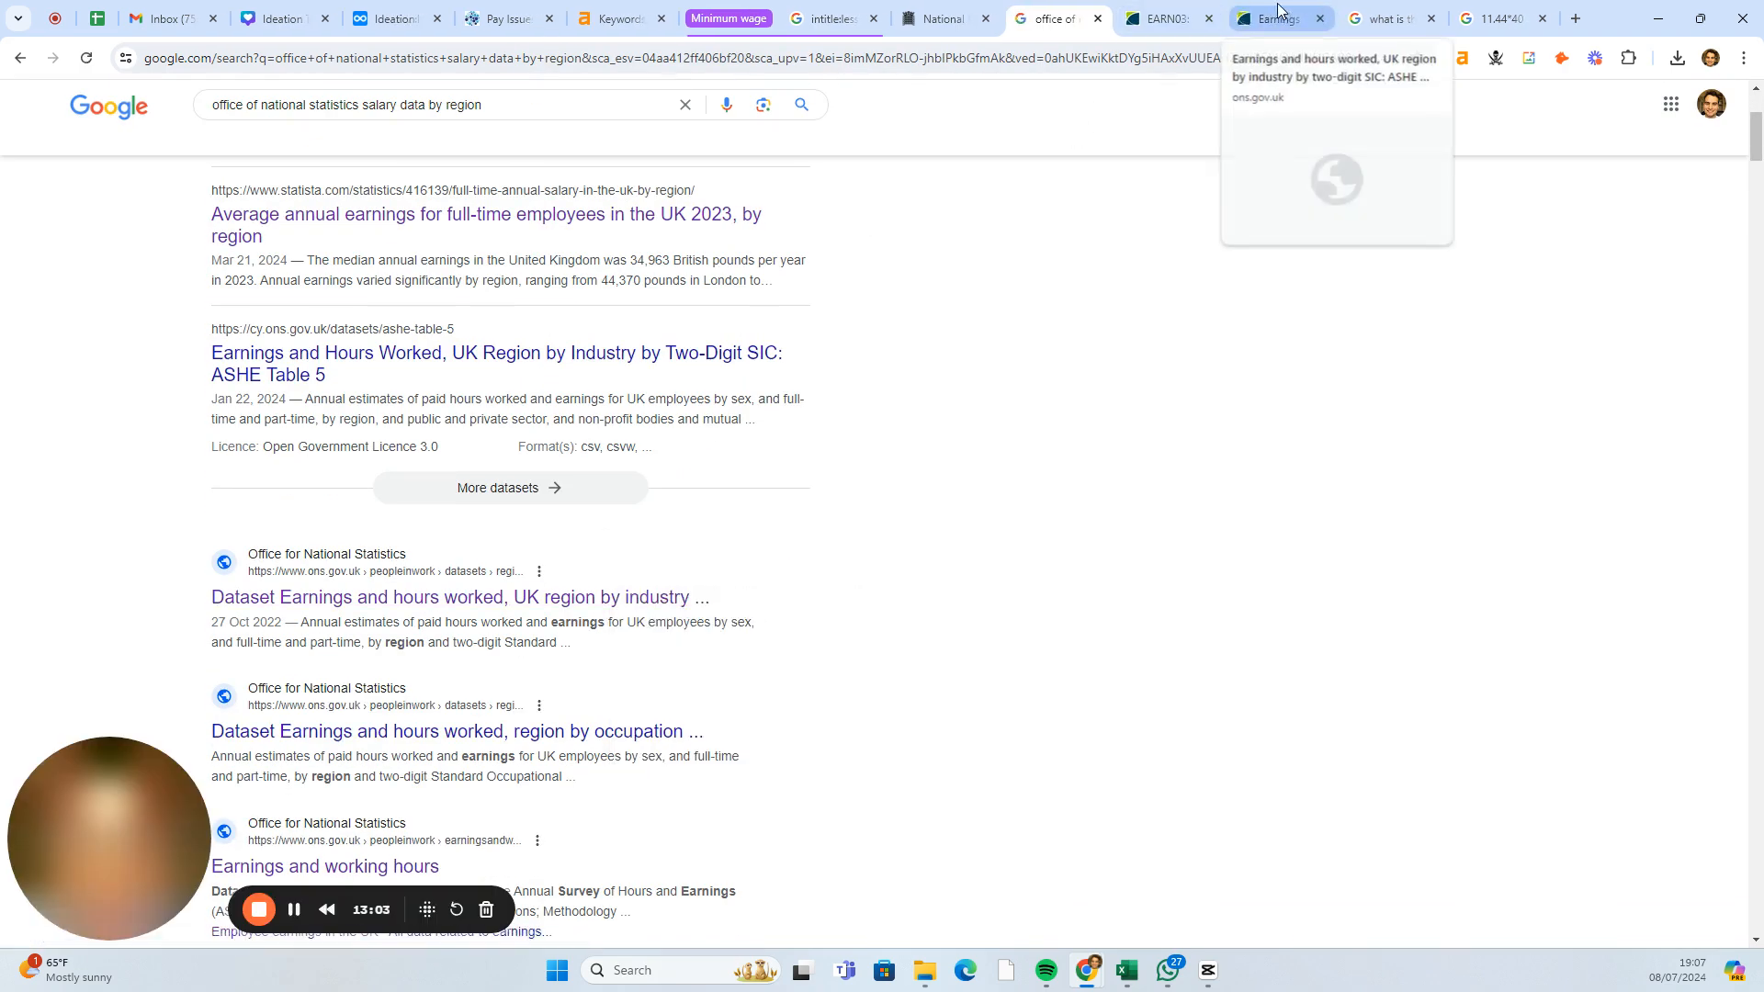
{"action": "left_click", "coordinate": [1316, 16]}
- Open "View all data related to earnings and working hours" in a separate tab, skim the dataset list and close that tab
{"action": "scroll", "coordinate": [918, 537], "scroll_direction": "down", "scroll_amount": 3}
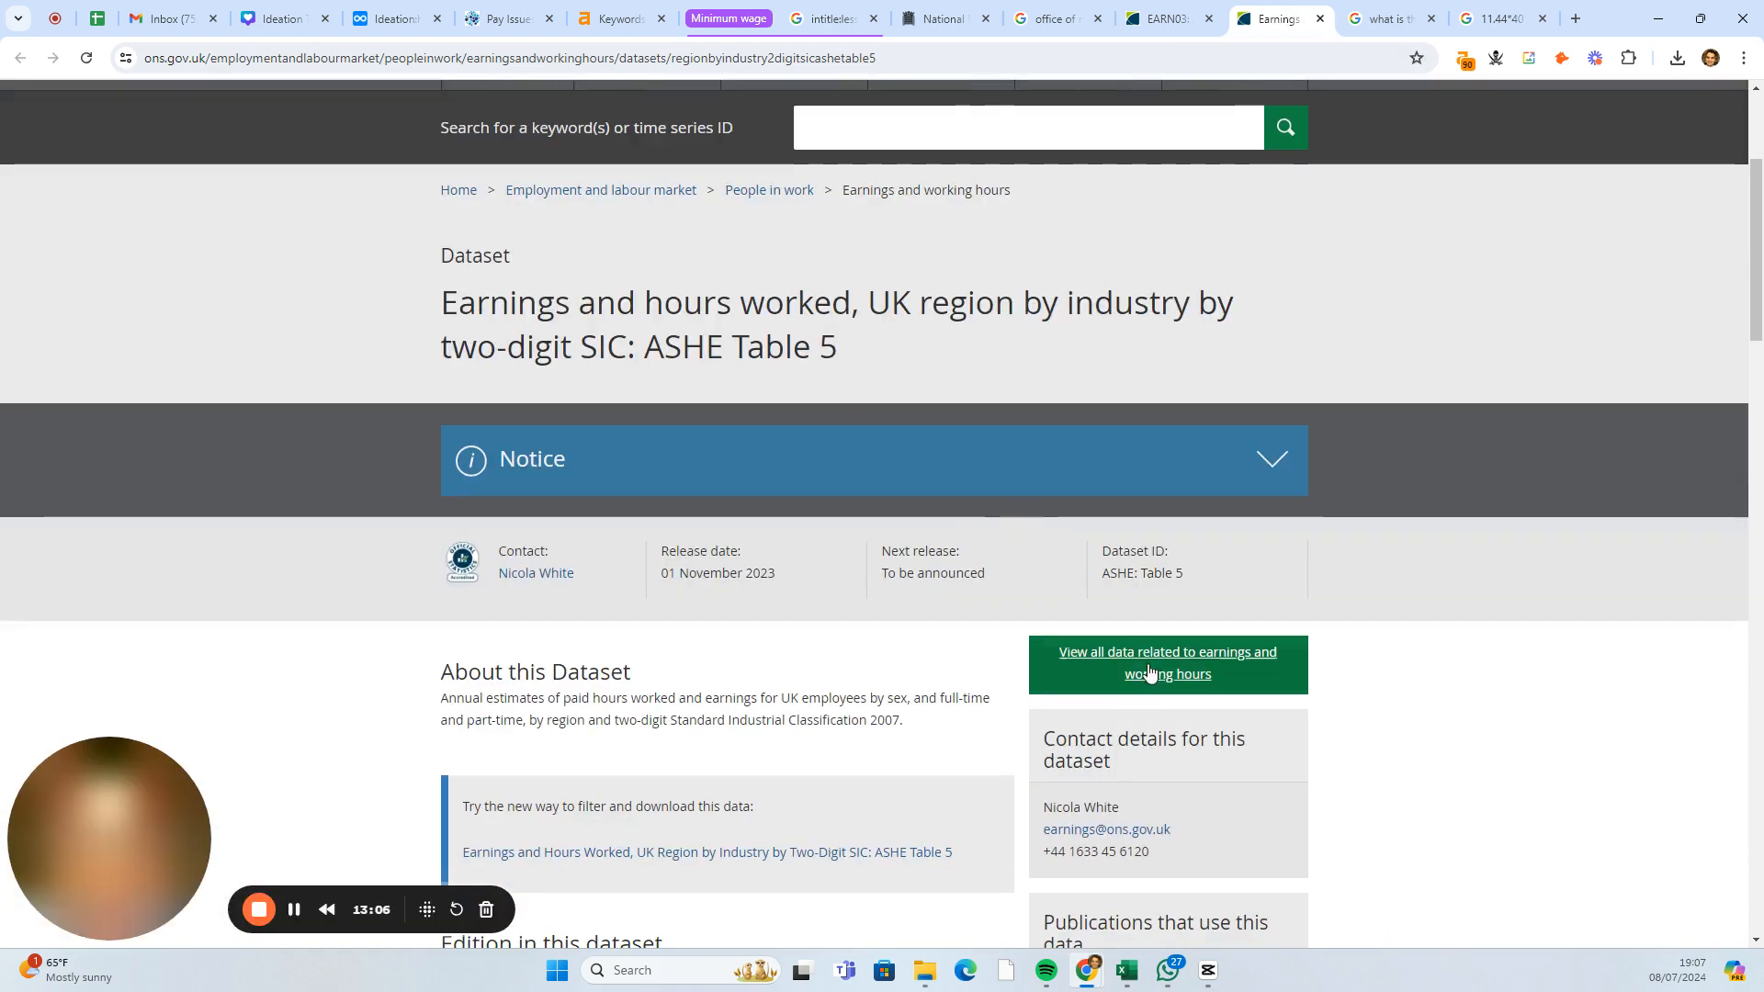
{"action": "scroll", "coordinate": [1181, 657], "scroll_direction": "down", "scroll_amount": 2}
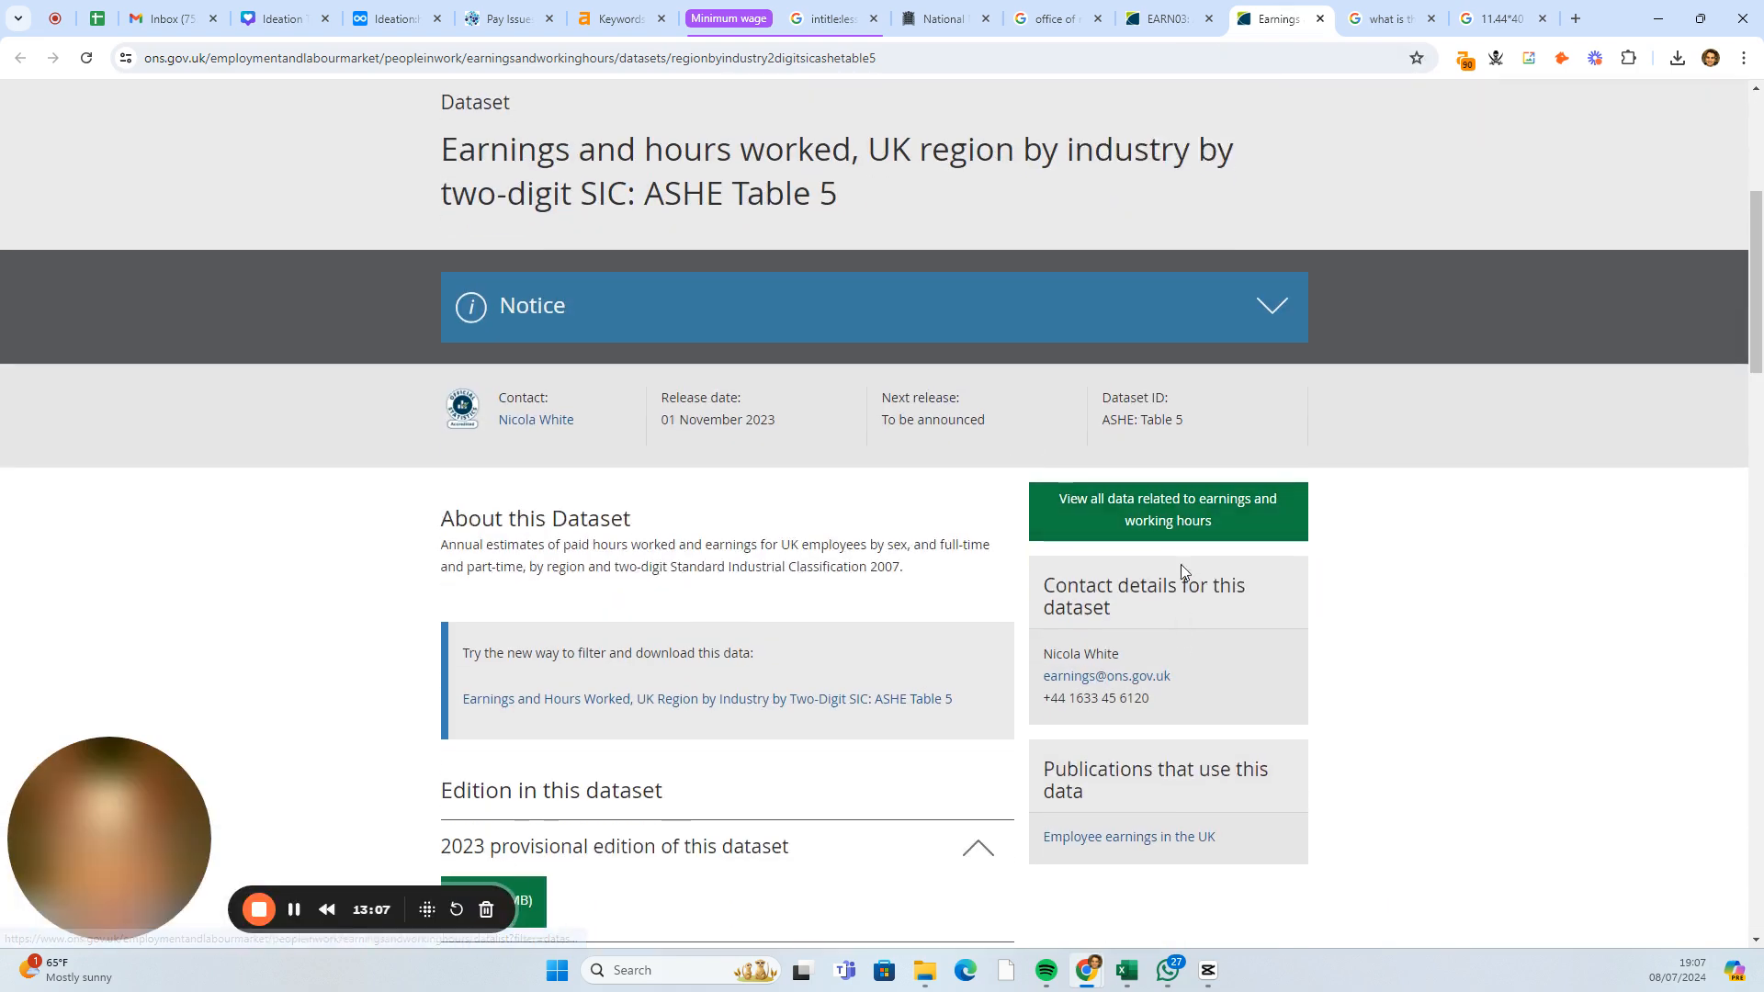
{"action": "right_click", "coordinate": [1185, 507]}
{"action": "left_click", "coordinate": [1284, 512]}
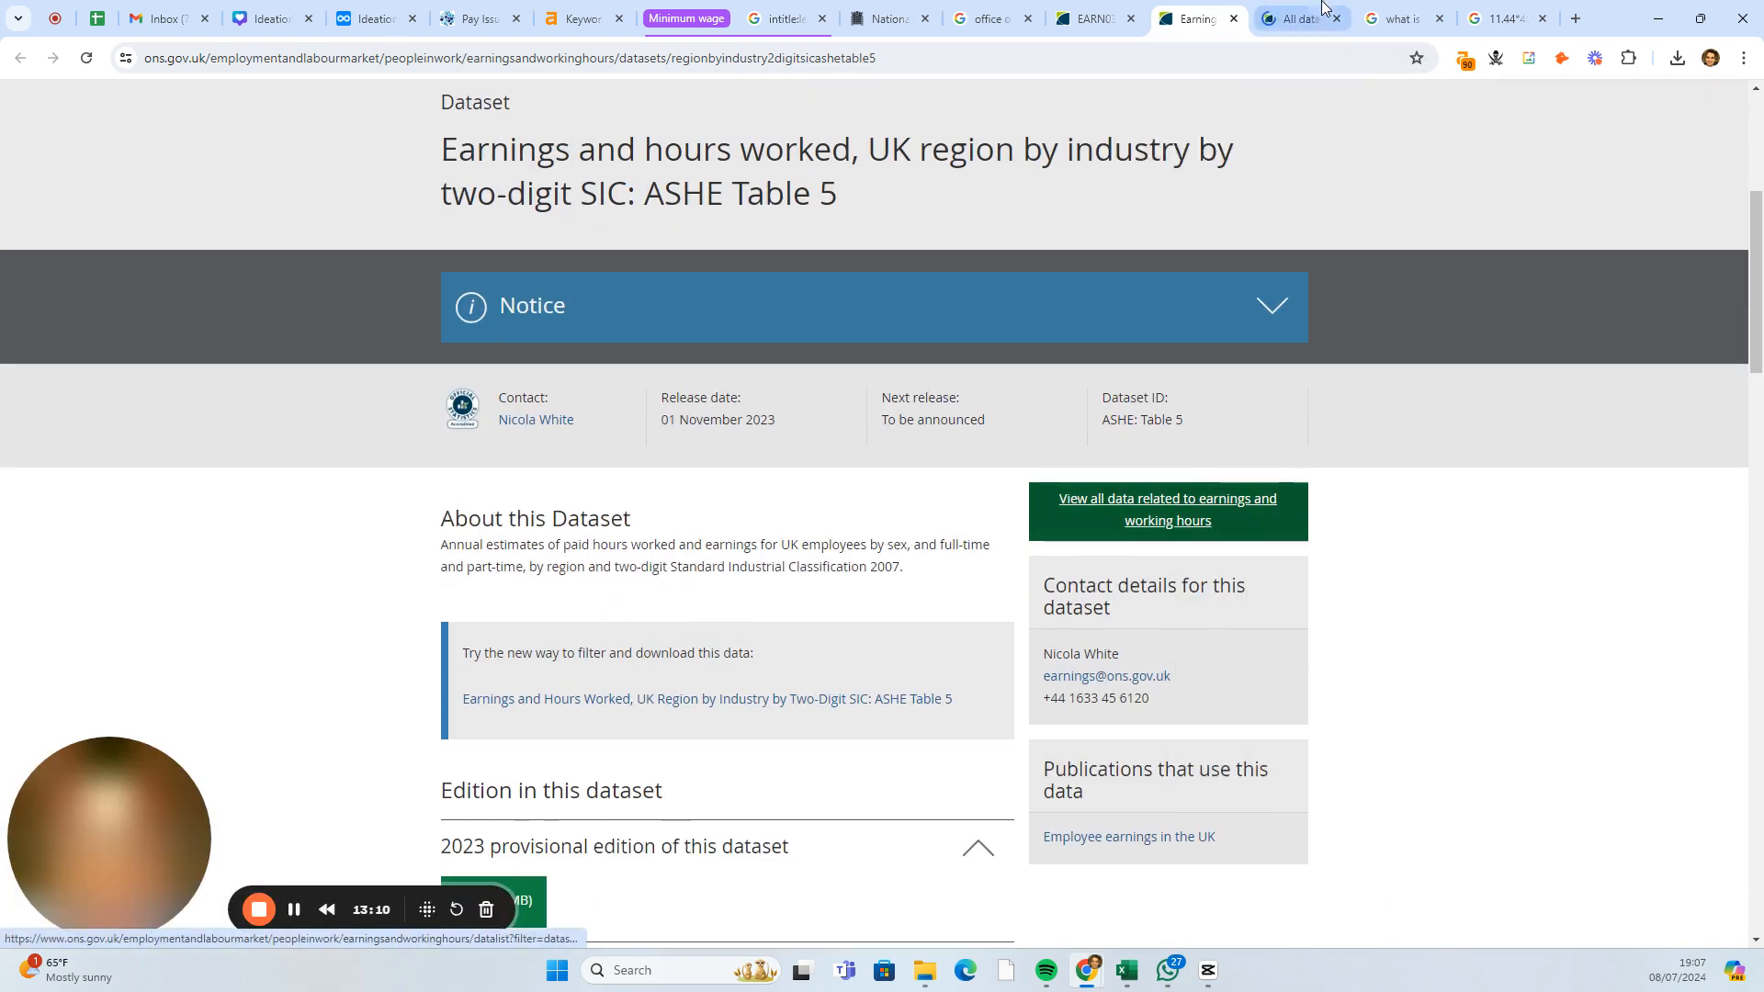
{"action": "left_click", "coordinate": [1293, 18]}
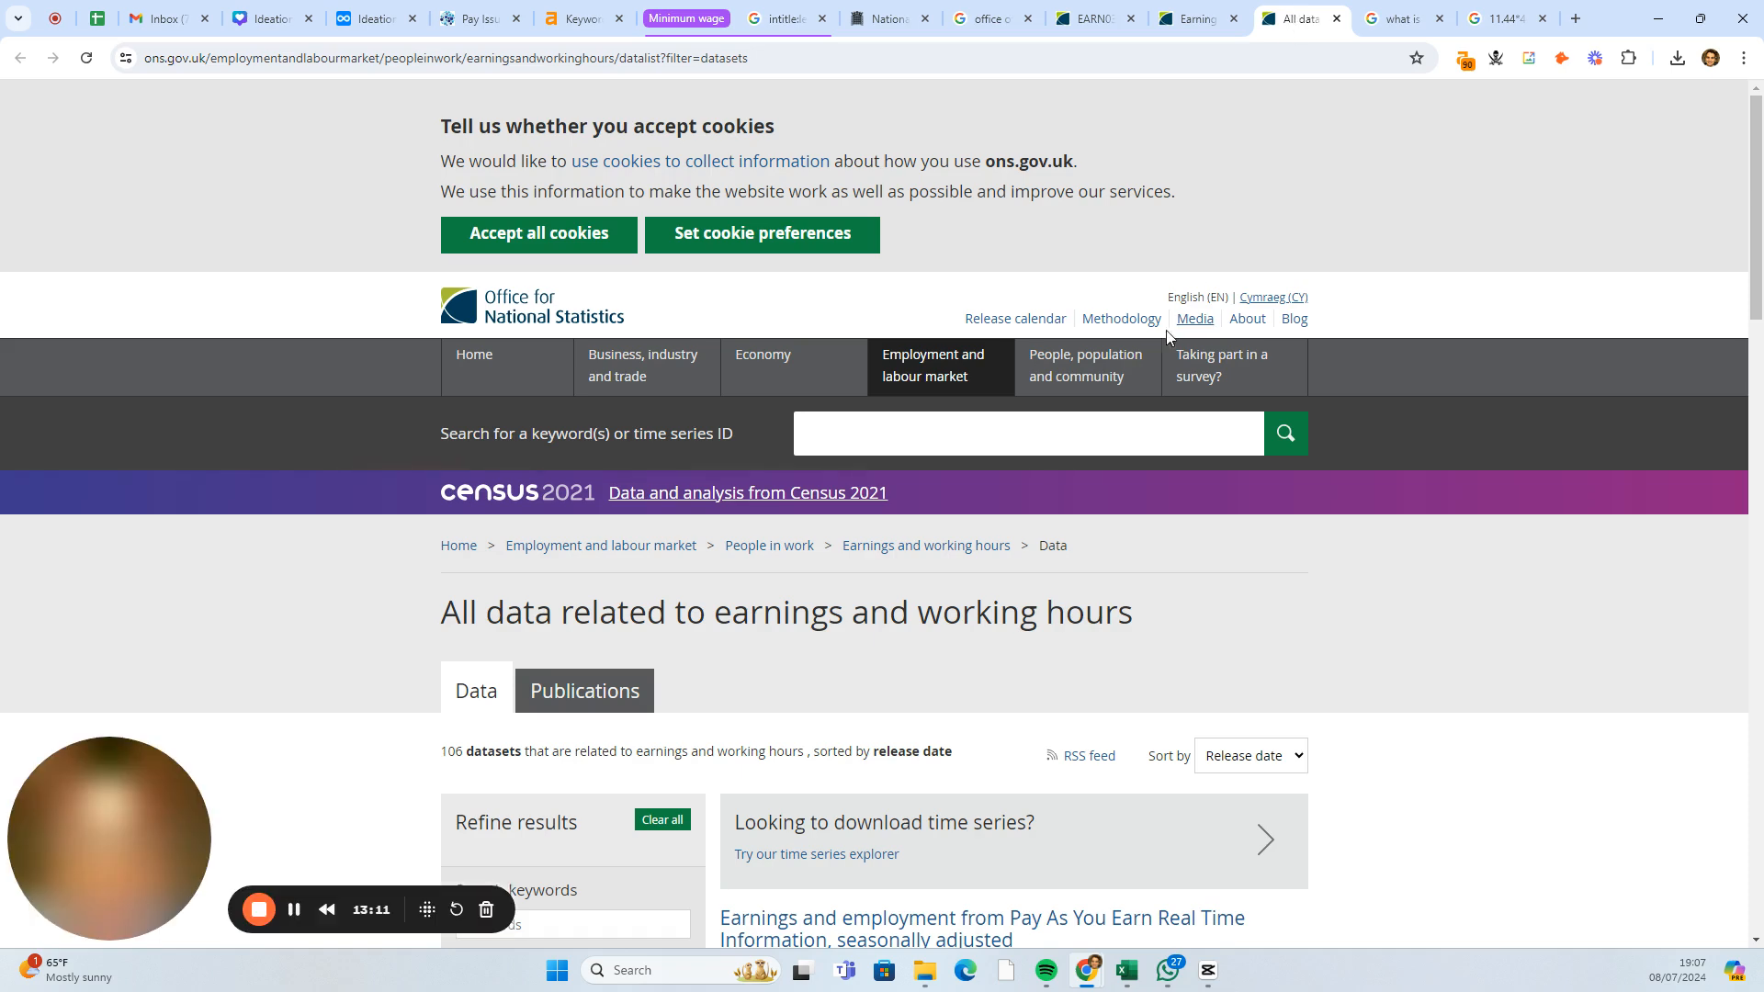
{"action": "scroll", "coordinate": [1171, 338], "scroll_direction": "down", "scroll_amount": 3}
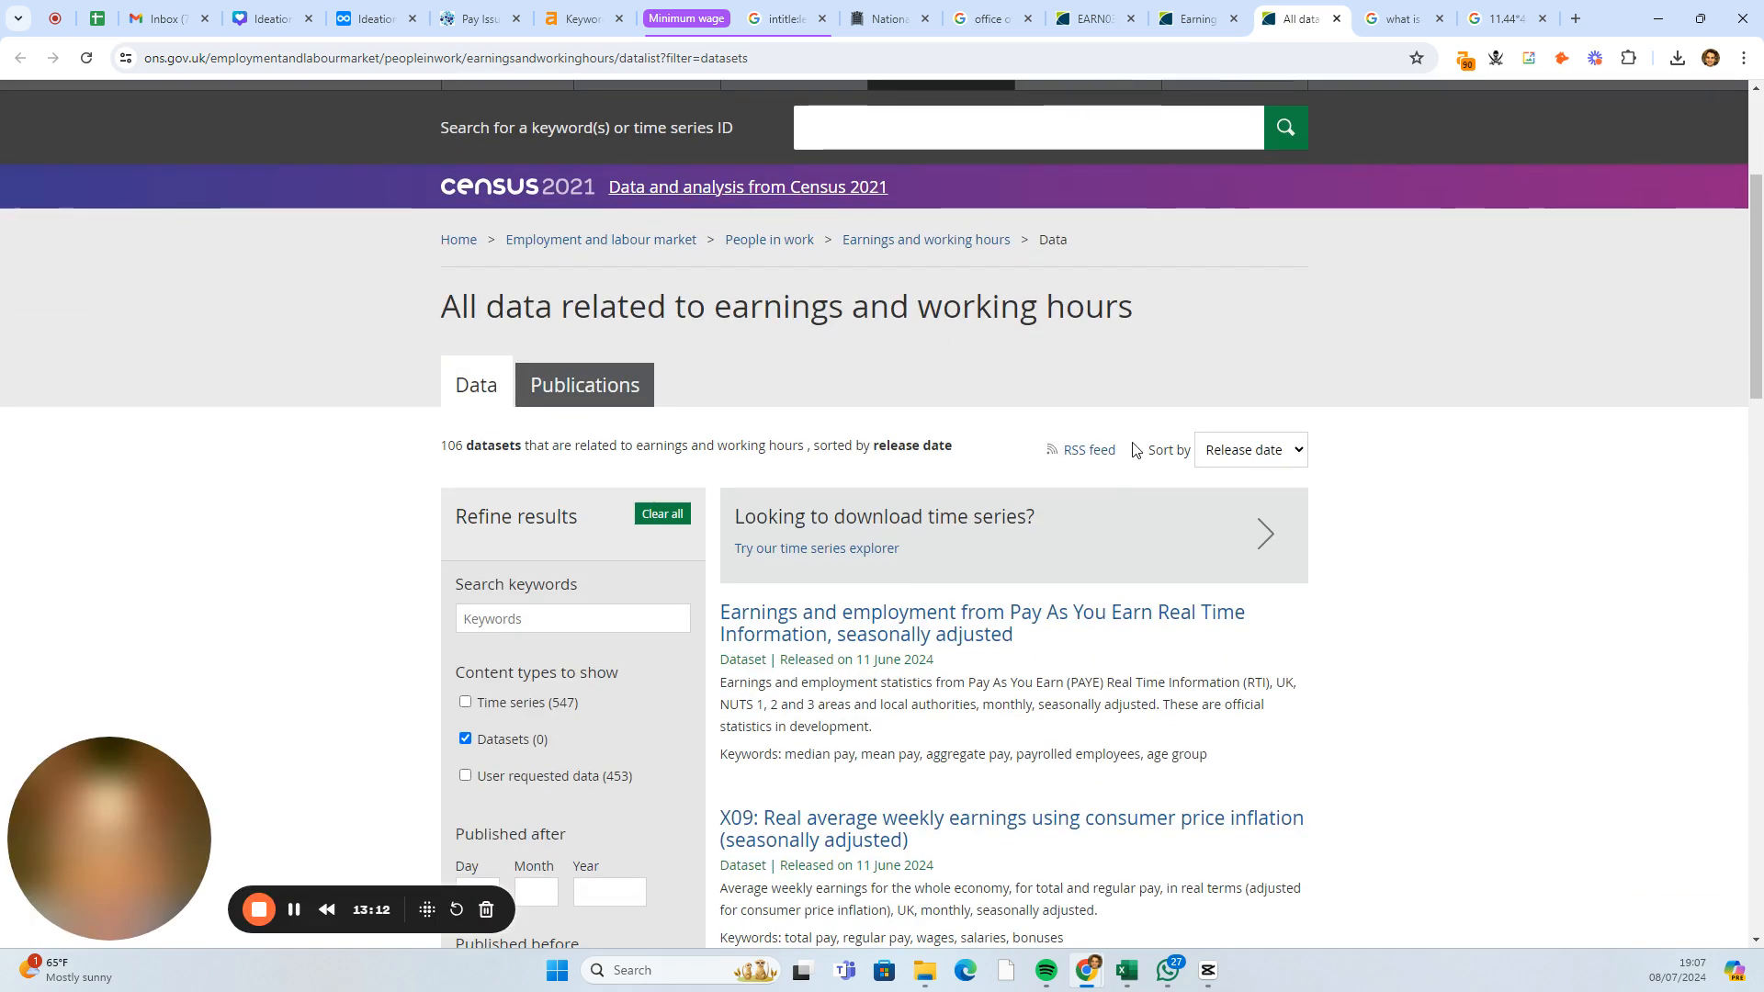
{"action": "left_click", "coordinate": [1337, 19]}
- Download the zip of the 2023 provisional edition of ASHE Table 5 and open the downloaded file
{"action": "scroll", "coordinate": [1127, 549], "scroll_direction": "down", "scroll_amount": 2}
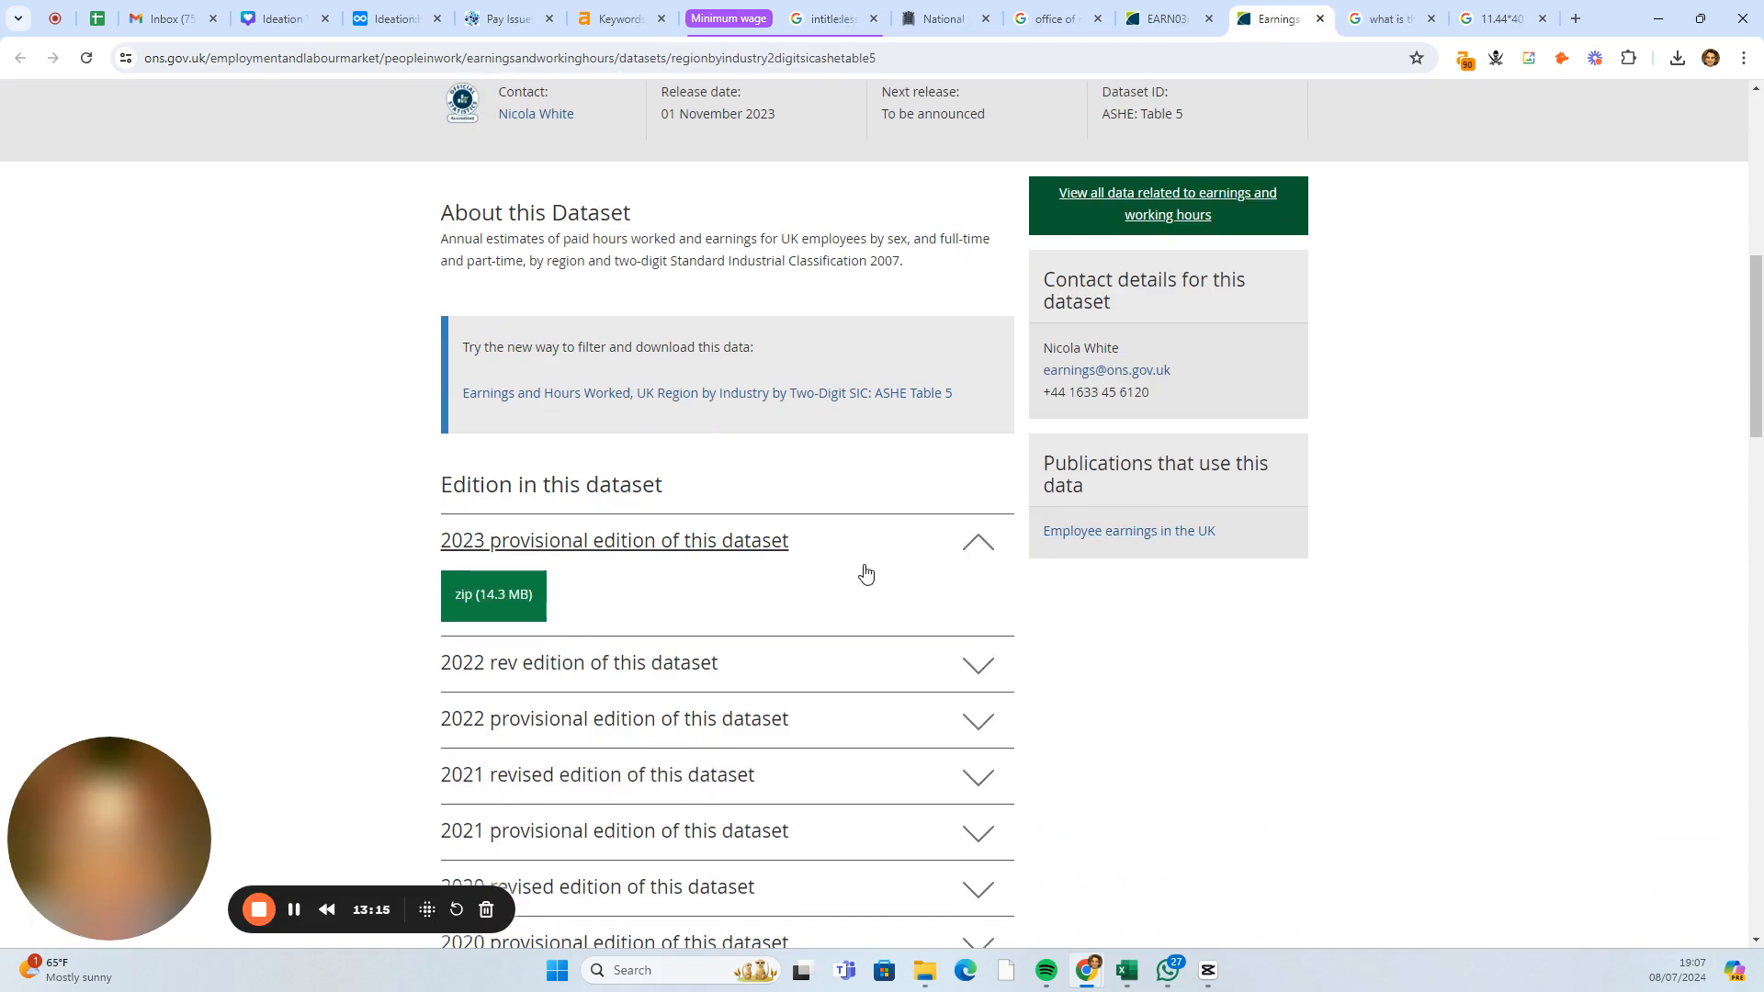
{"action": "left_click", "coordinate": [501, 598]}
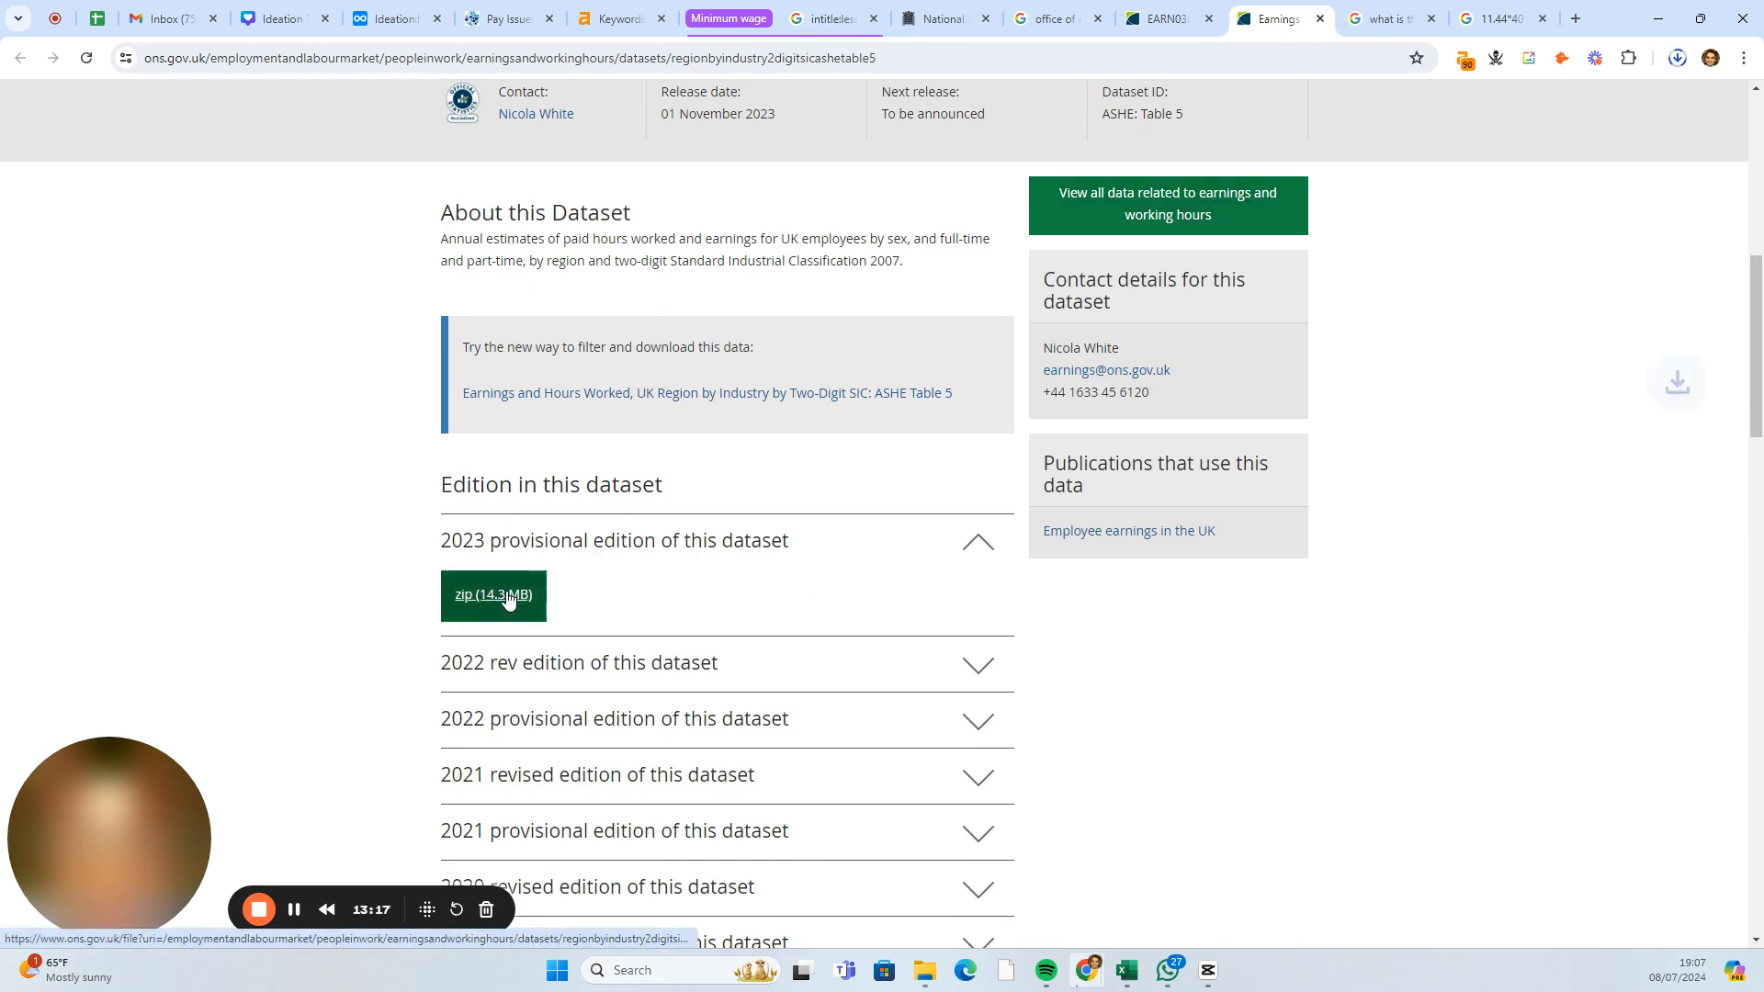
{"action": "left_click", "coordinate": [1675, 60]}
{"action": "mouse_move", "coordinate": [1631, 147]}
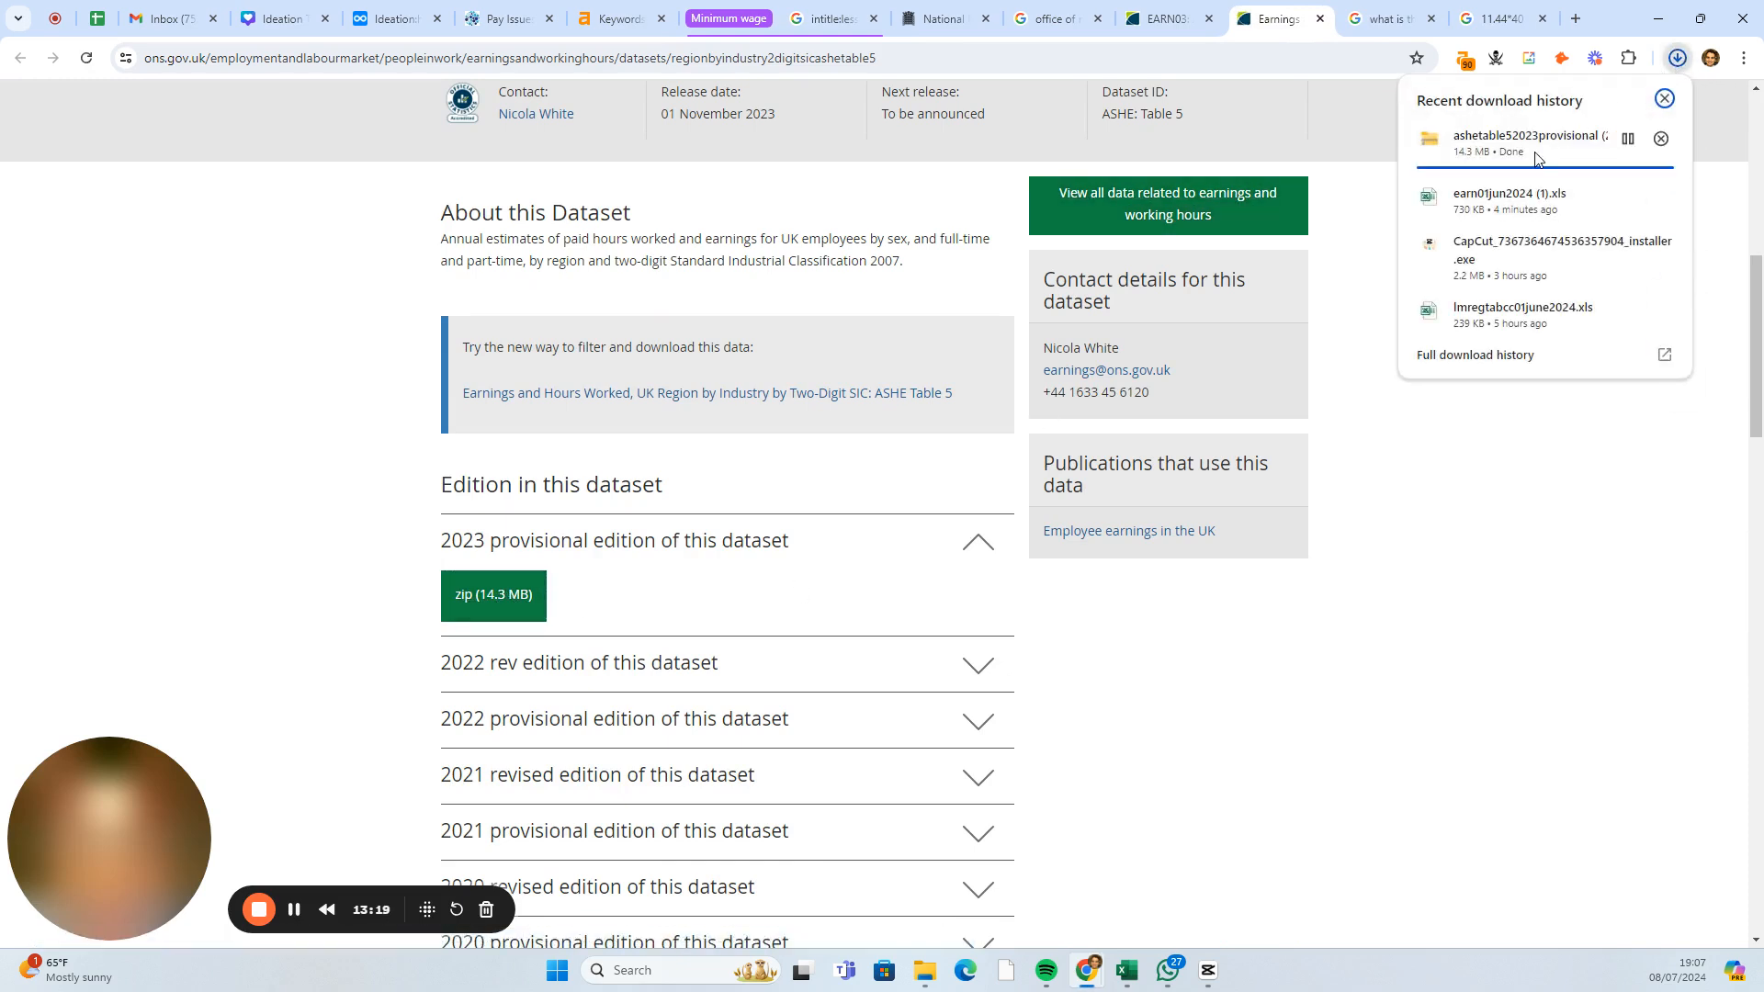
{"action": "left_click", "coordinate": [1629, 139]}
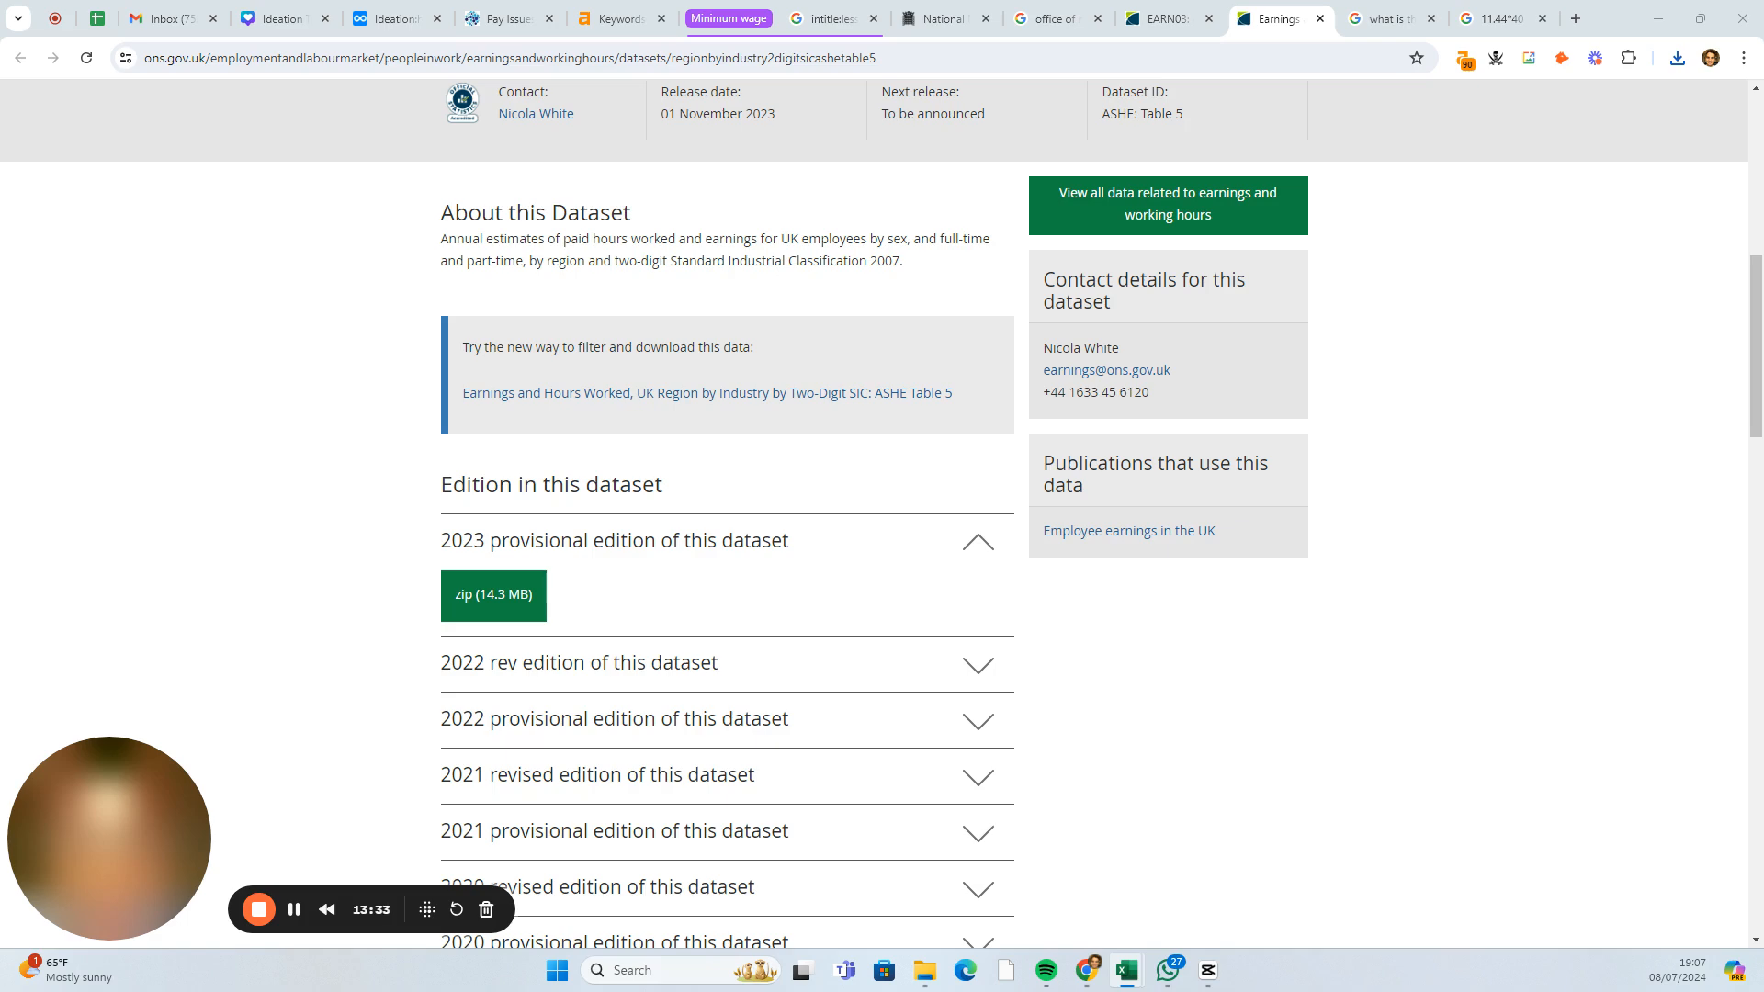
- Maximise the Excel window showing the SIC07 Work Region Industry Table 5.1a gross weekly pay 2023 workbook
{"action": "left_click_drag", "start_coordinate": [0, 55], "coordinate": [0, 230]}
{"action": "left_click_drag", "start_coordinate": [0, 230], "coordinate": [946, 244]}
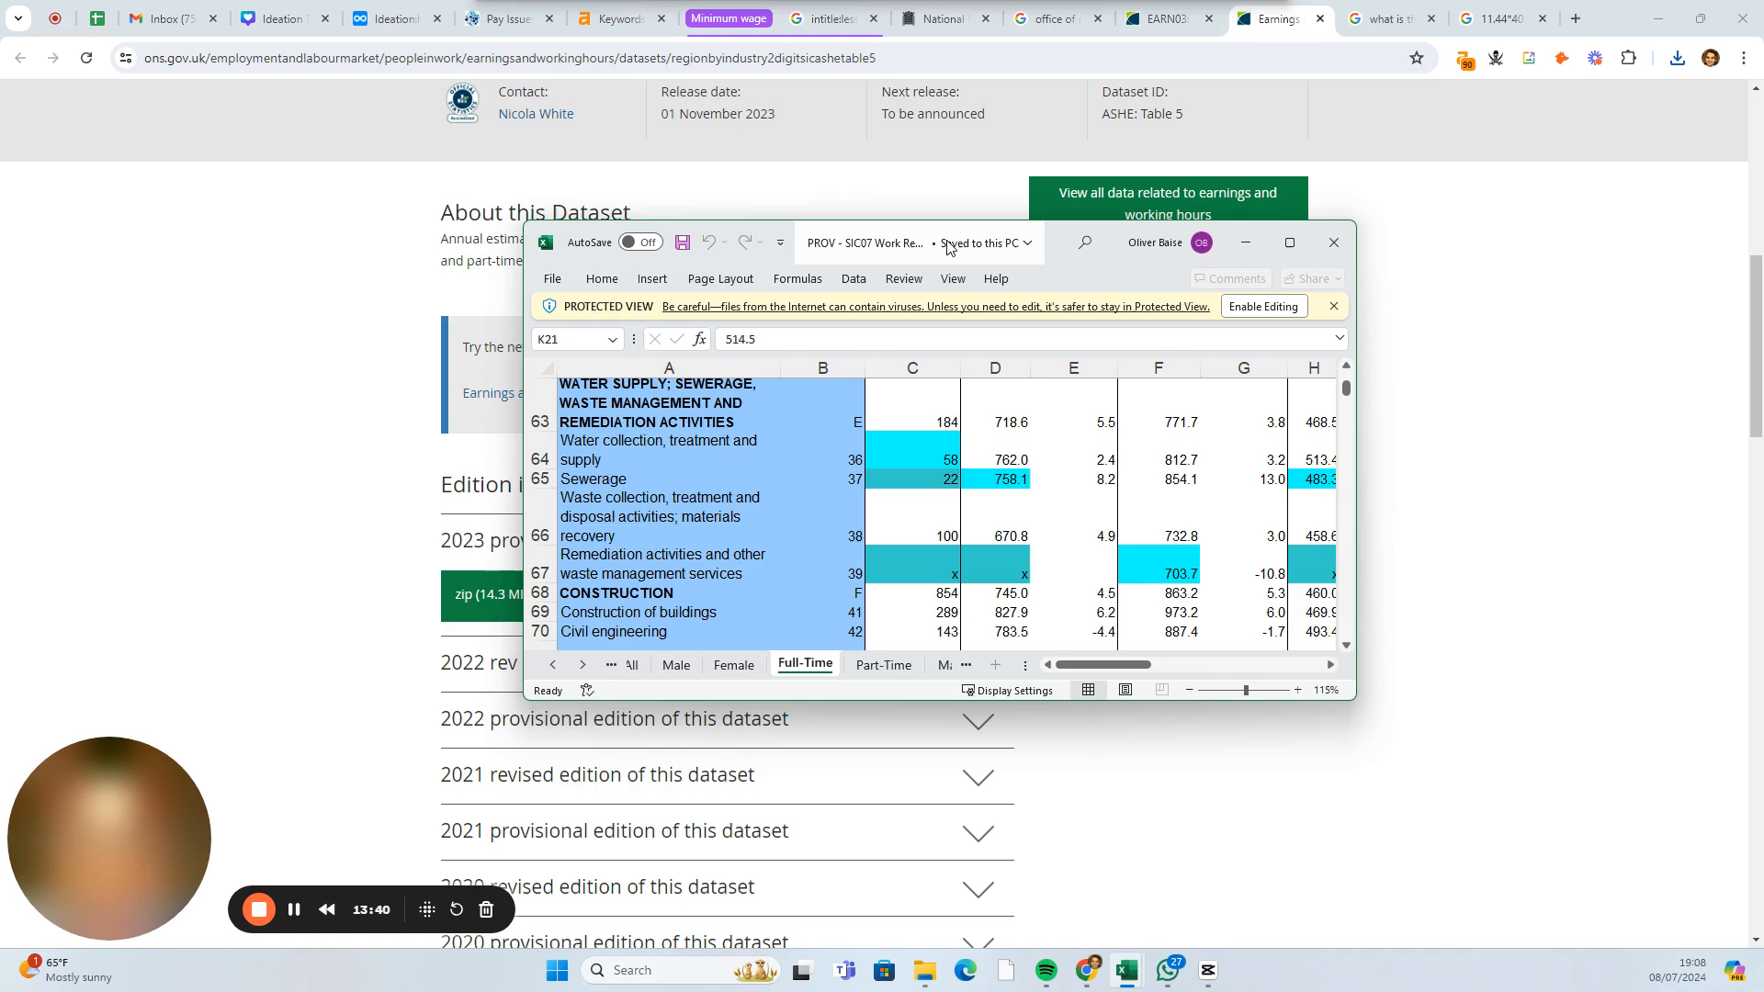
{"action": "left_click", "coordinate": [1289, 243]}
- Examine the median weekly pay of the UK nations and regions on the All sheet, highlighting that part of the column
{"action": "left_click", "coordinate": [152, 913]}
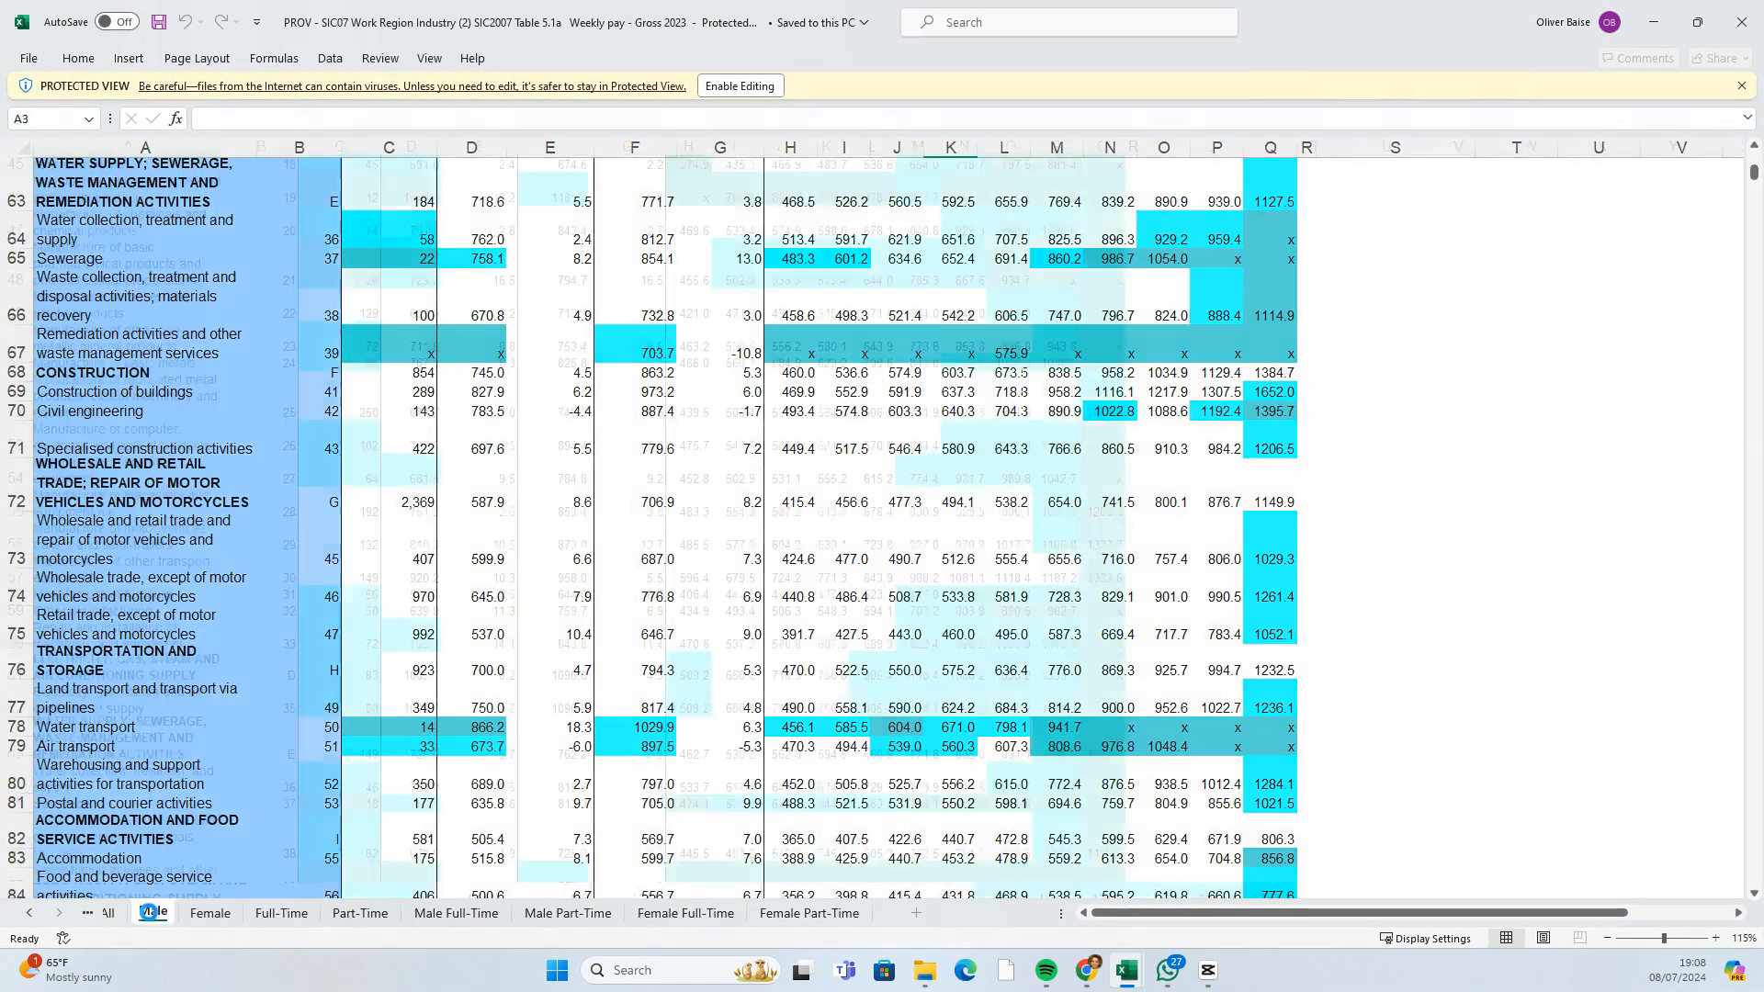
{"action": "left_click", "coordinate": [108, 913]}
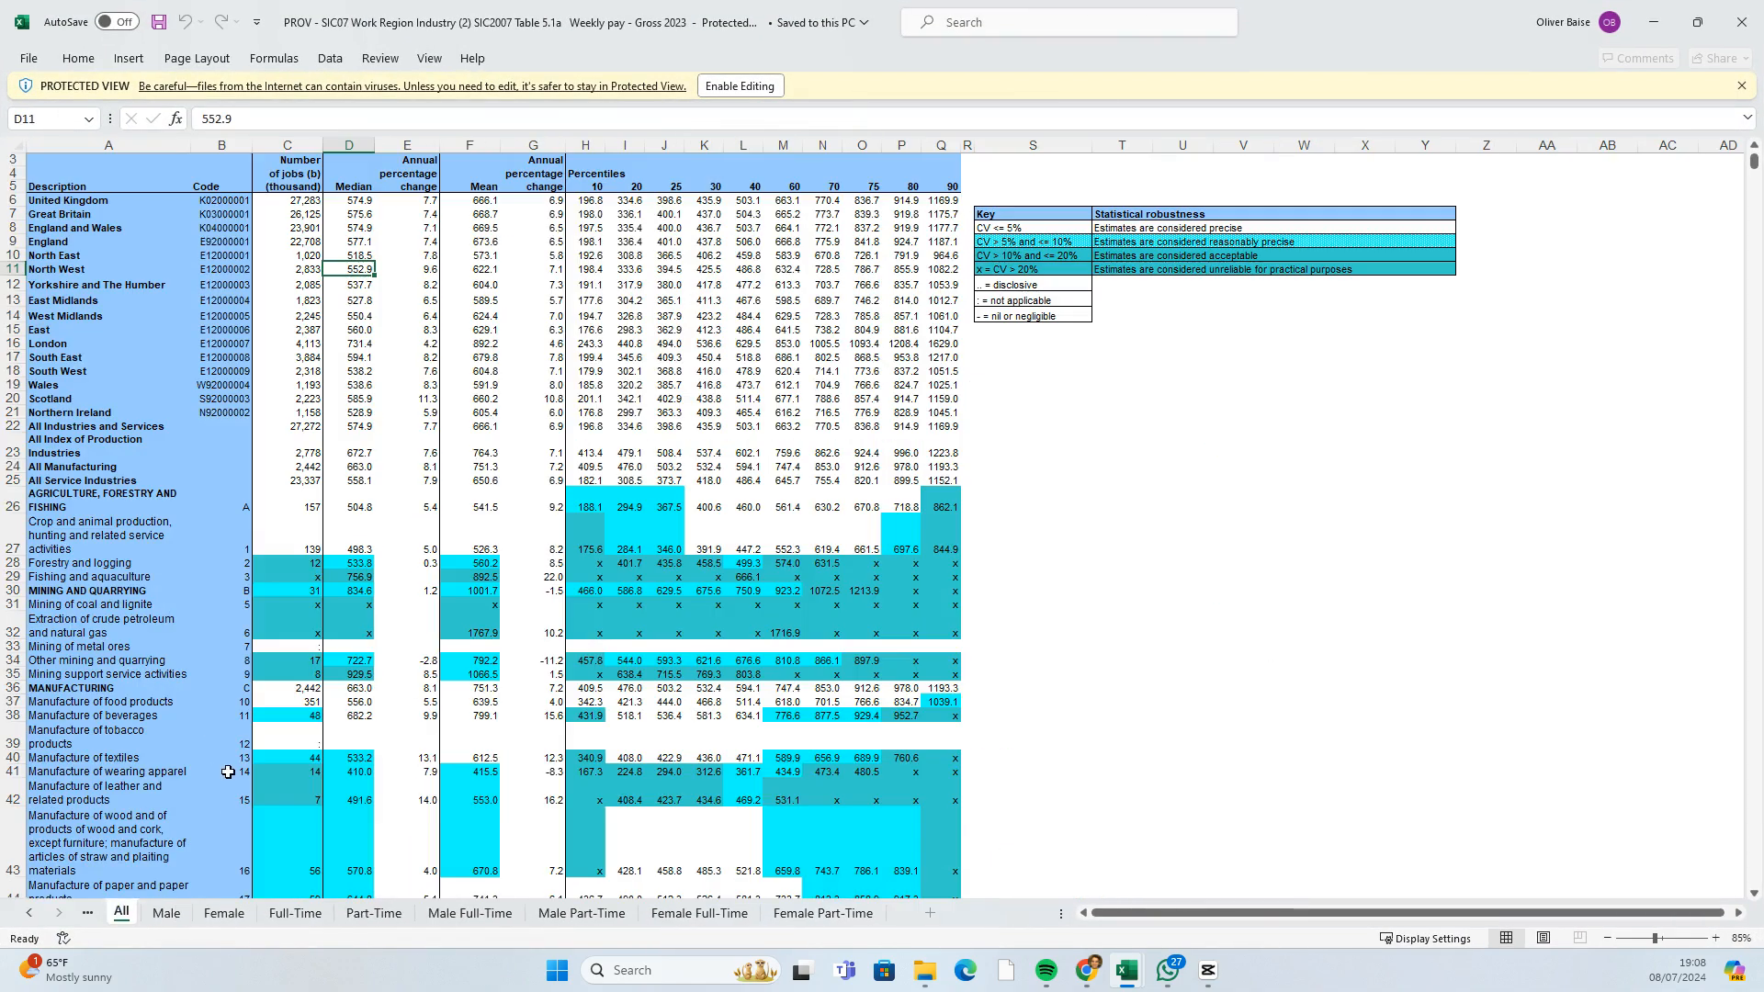
{"action": "left_click", "coordinate": [366, 228]}
{"action": "left_click_drag", "start_coordinate": [362, 196], "coordinate": [367, 441]}
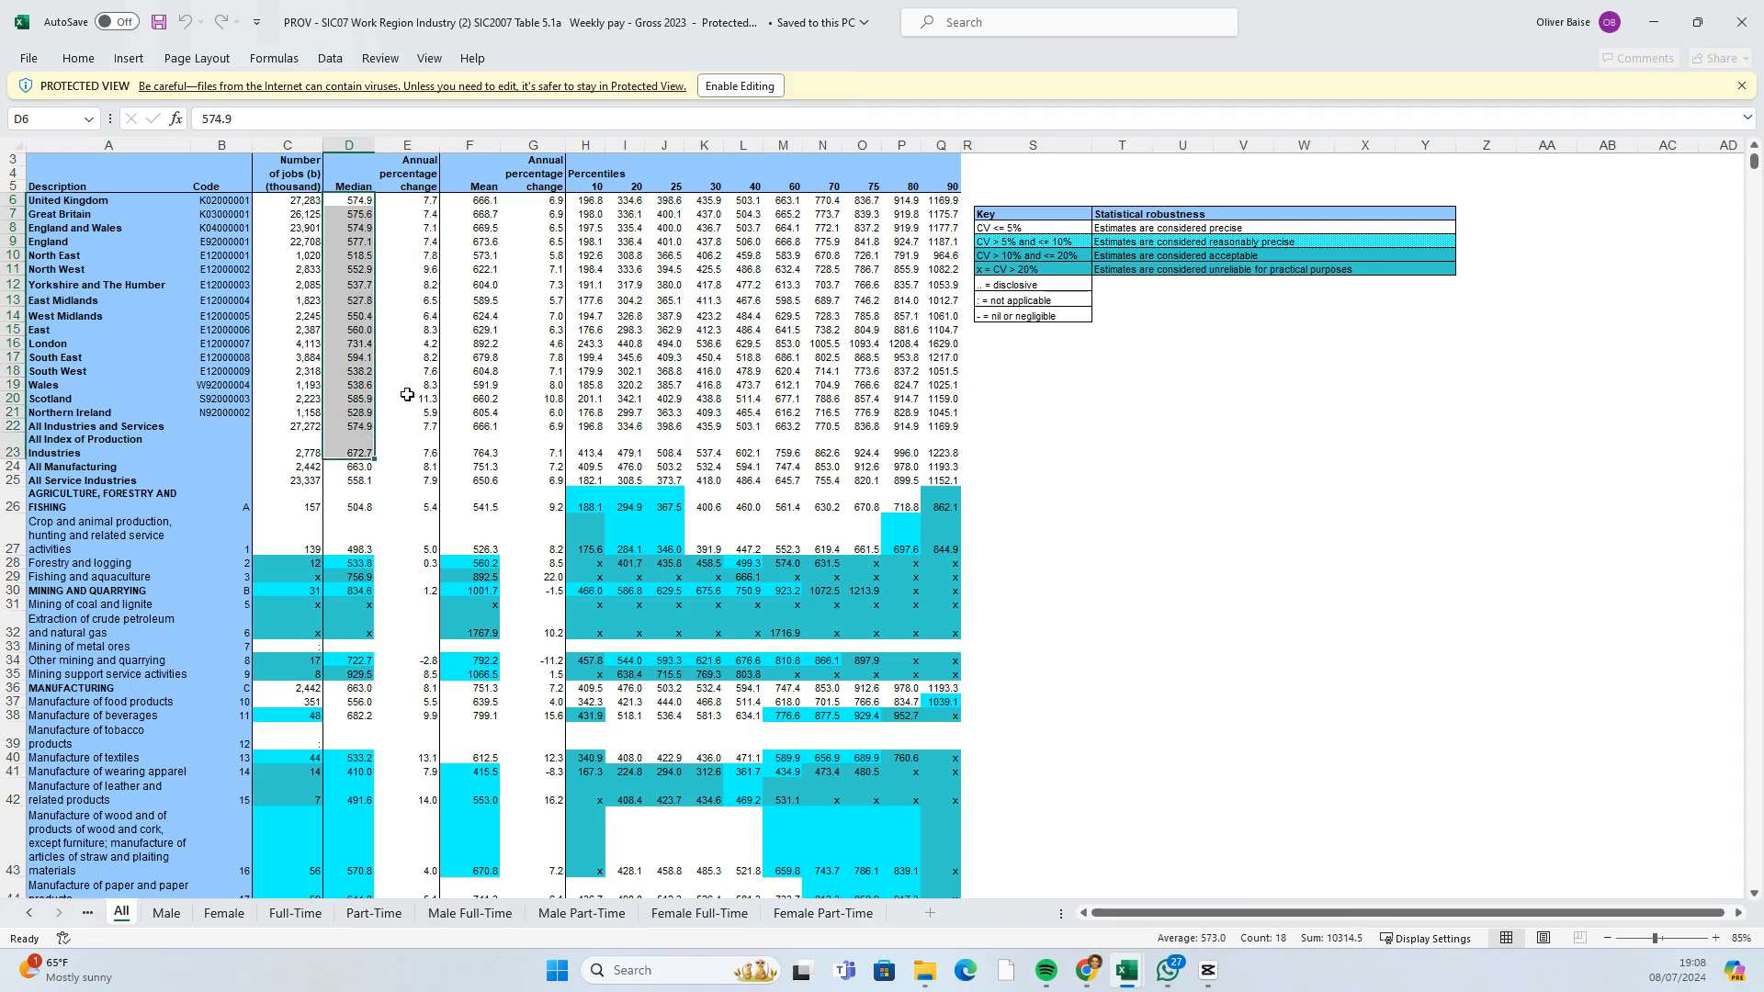
- Examine regional pay on the Full-Time sheet, highlighting the medians and the 10th to 25th percentile figures
{"action": "left_click", "coordinate": [296, 912]}
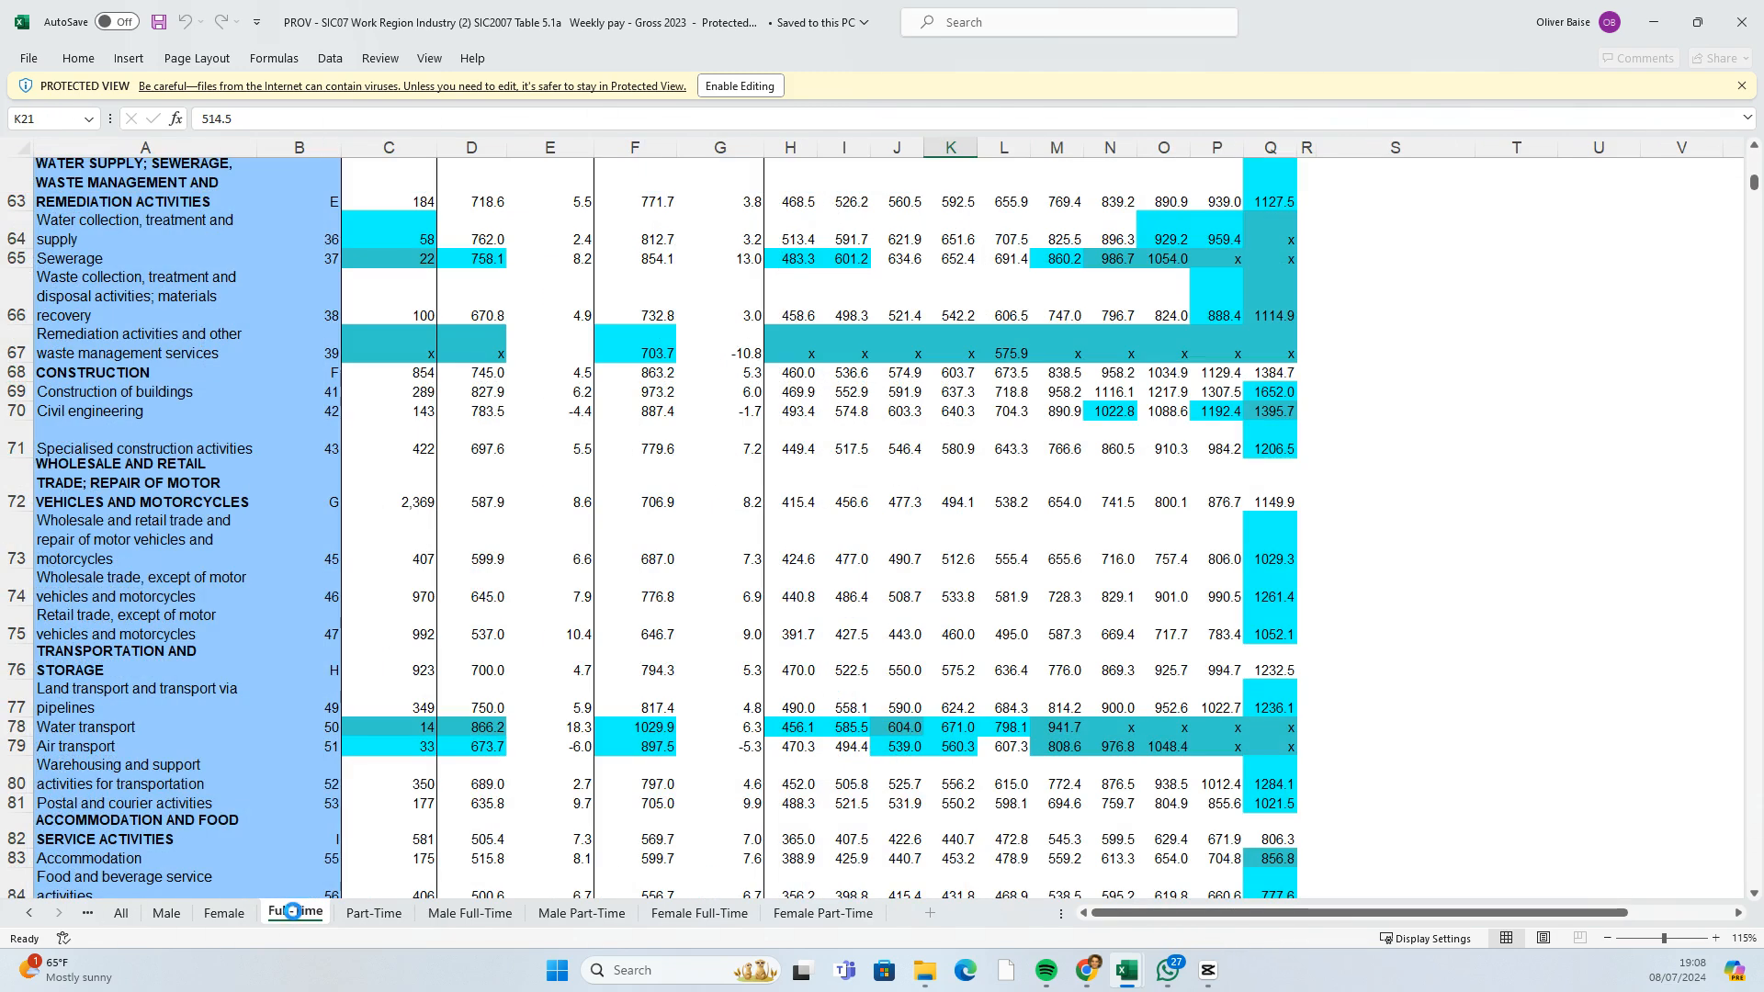
{"action": "scroll", "coordinate": [521, 617], "scroll_direction": "up", "scroll_amount": 20}
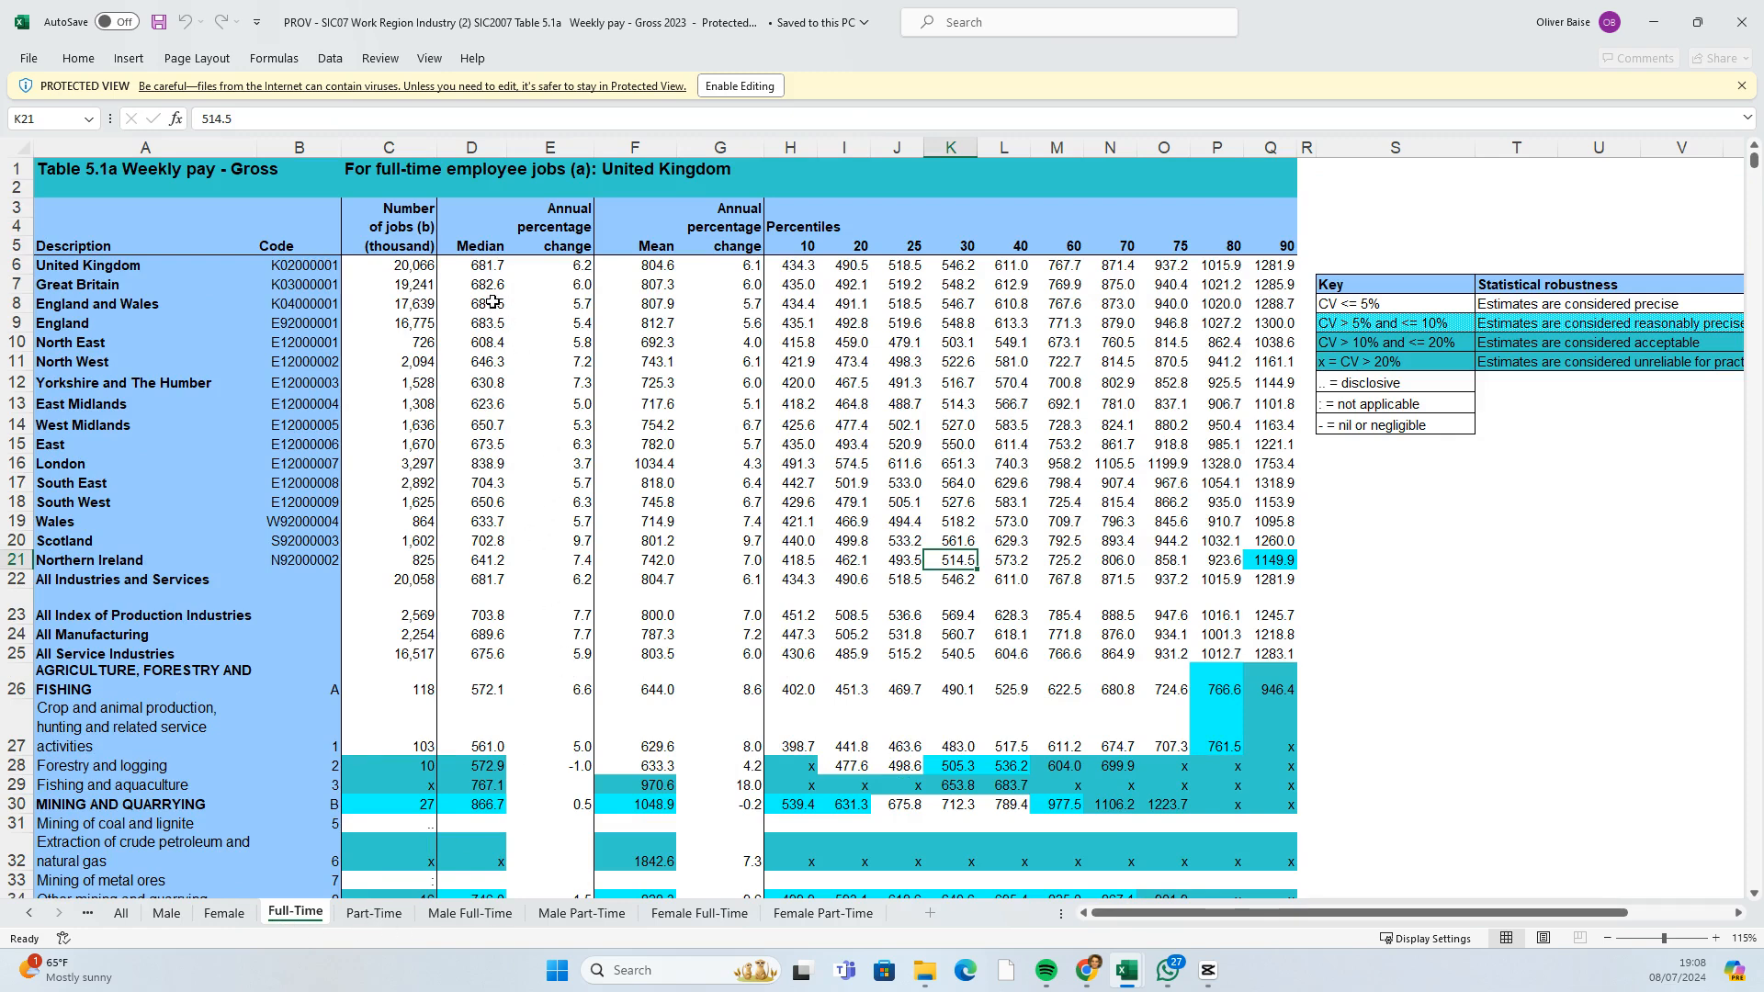
{"action": "left_click_drag", "start_coordinate": [487, 265], "coordinate": [505, 585]}
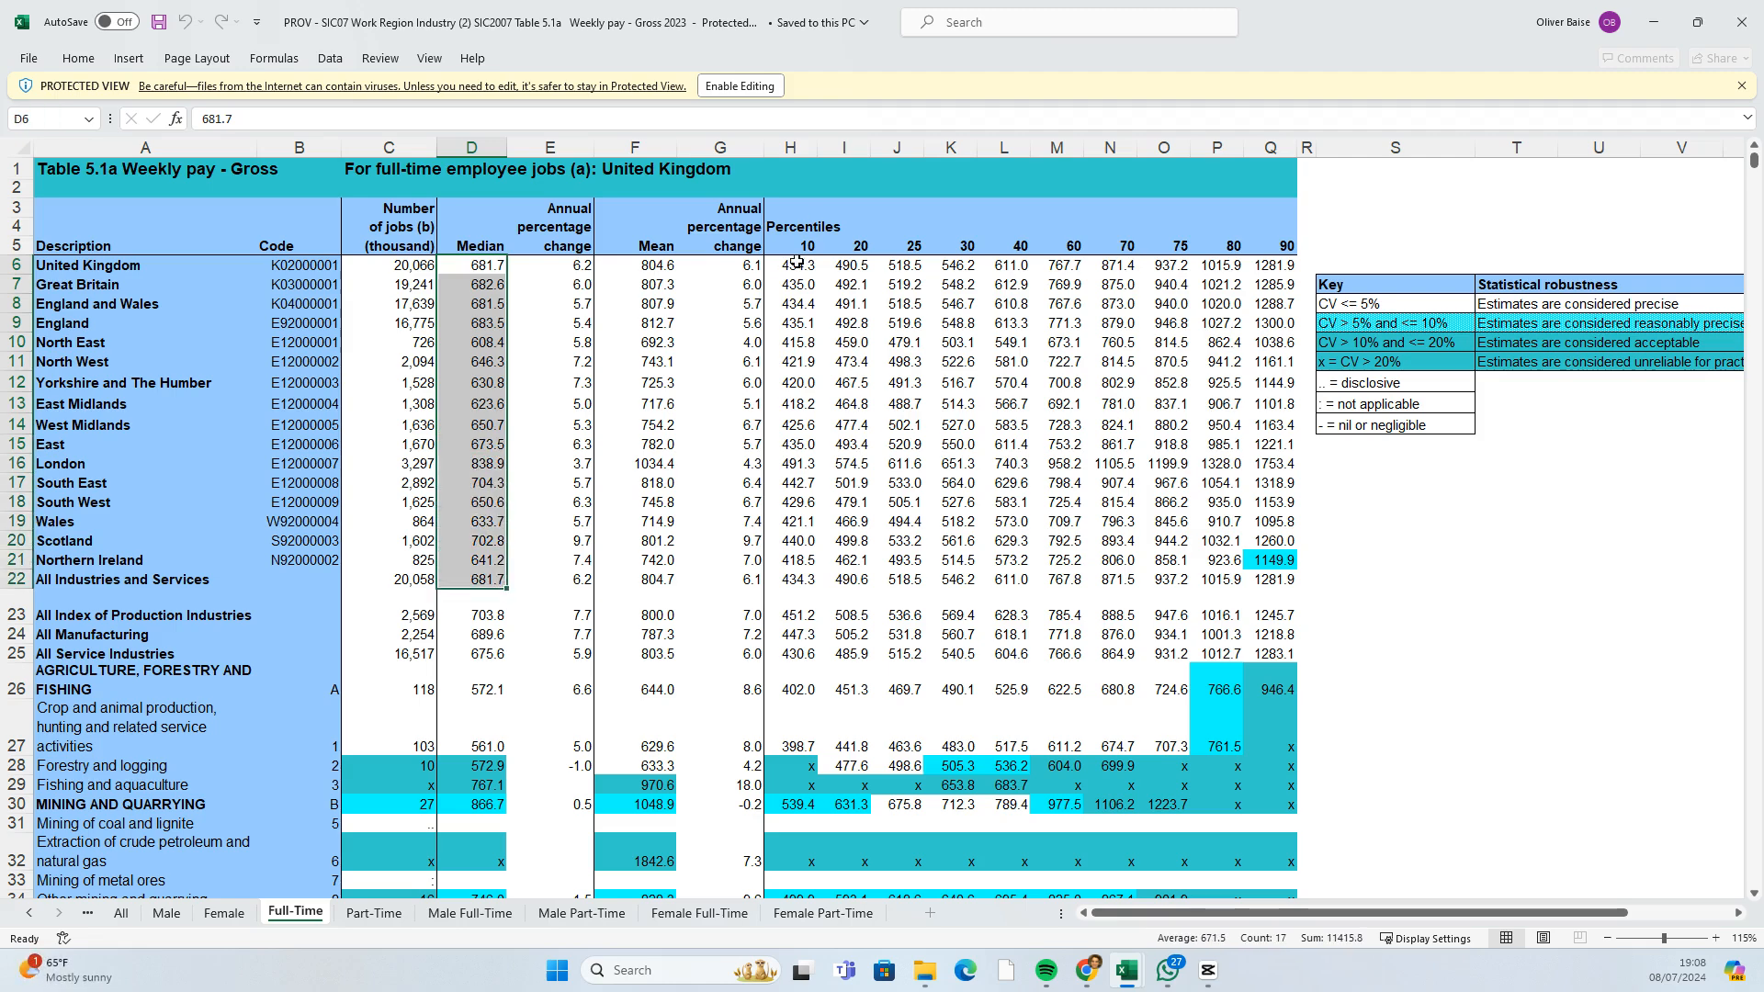
{"action": "left_click_drag", "start_coordinate": [790, 264], "coordinate": [905, 424]}
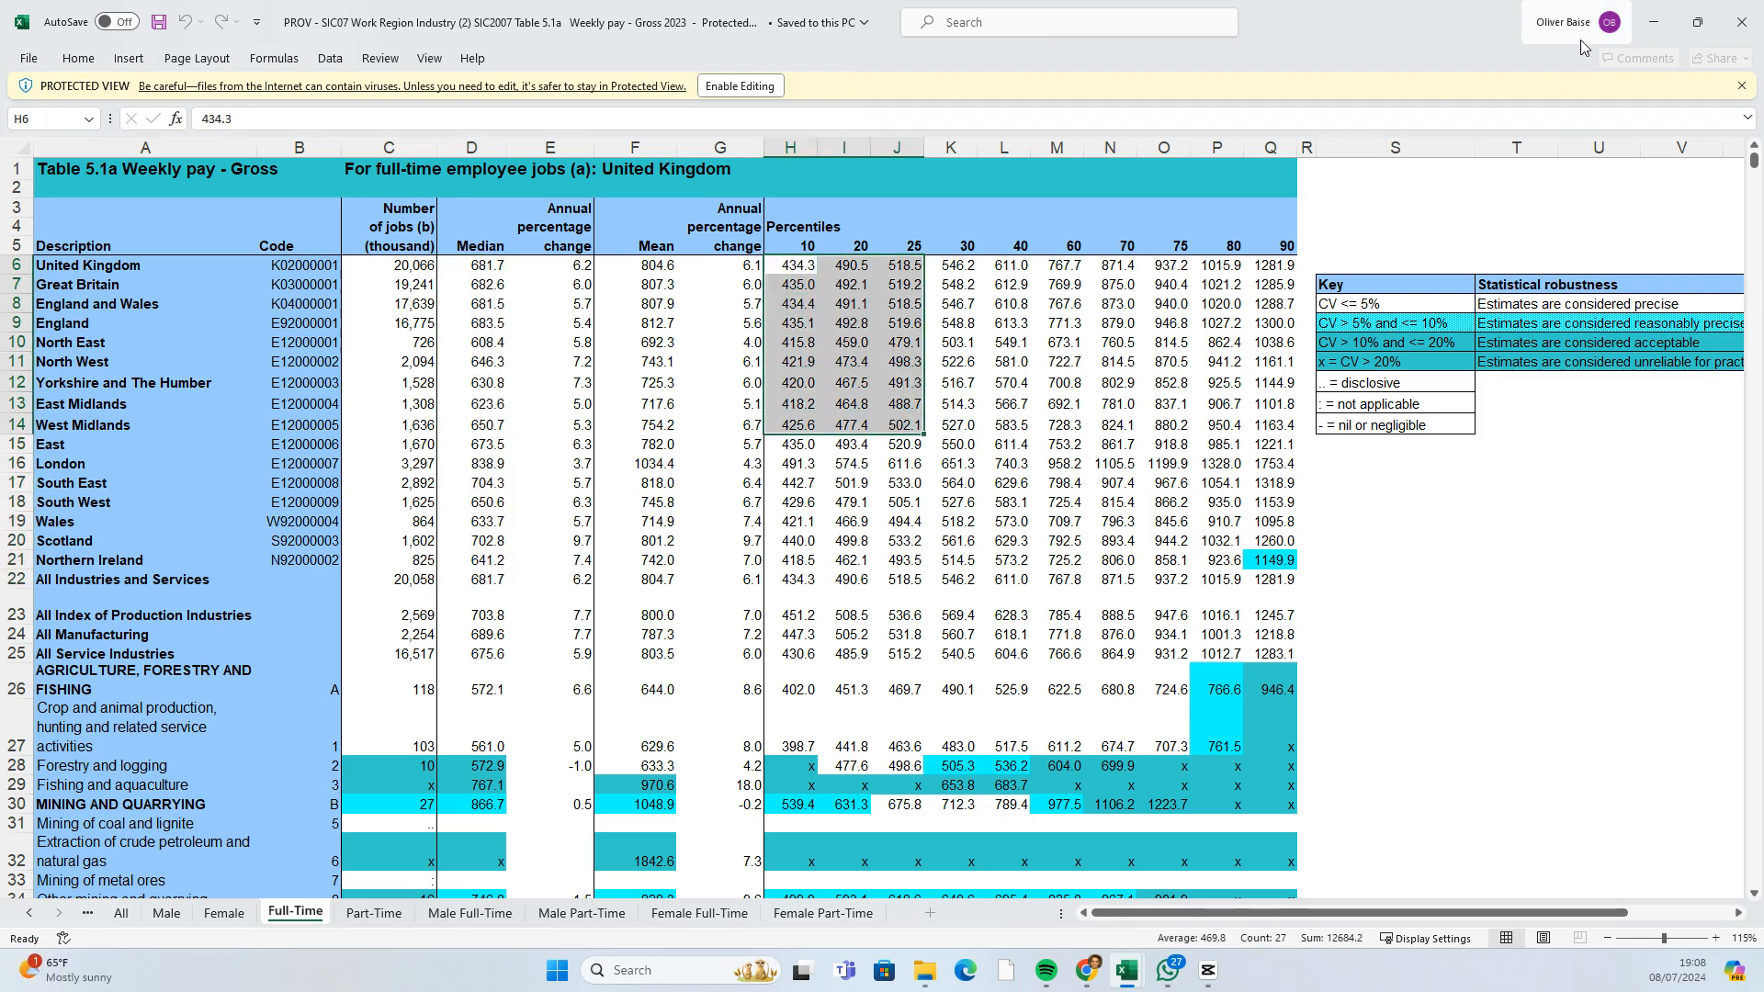
- Switch back to Chrome's 11.44*40 calculation tab and highlight the calculated weekly wage
{"action": "left_click", "coordinate": [1654, 22]}
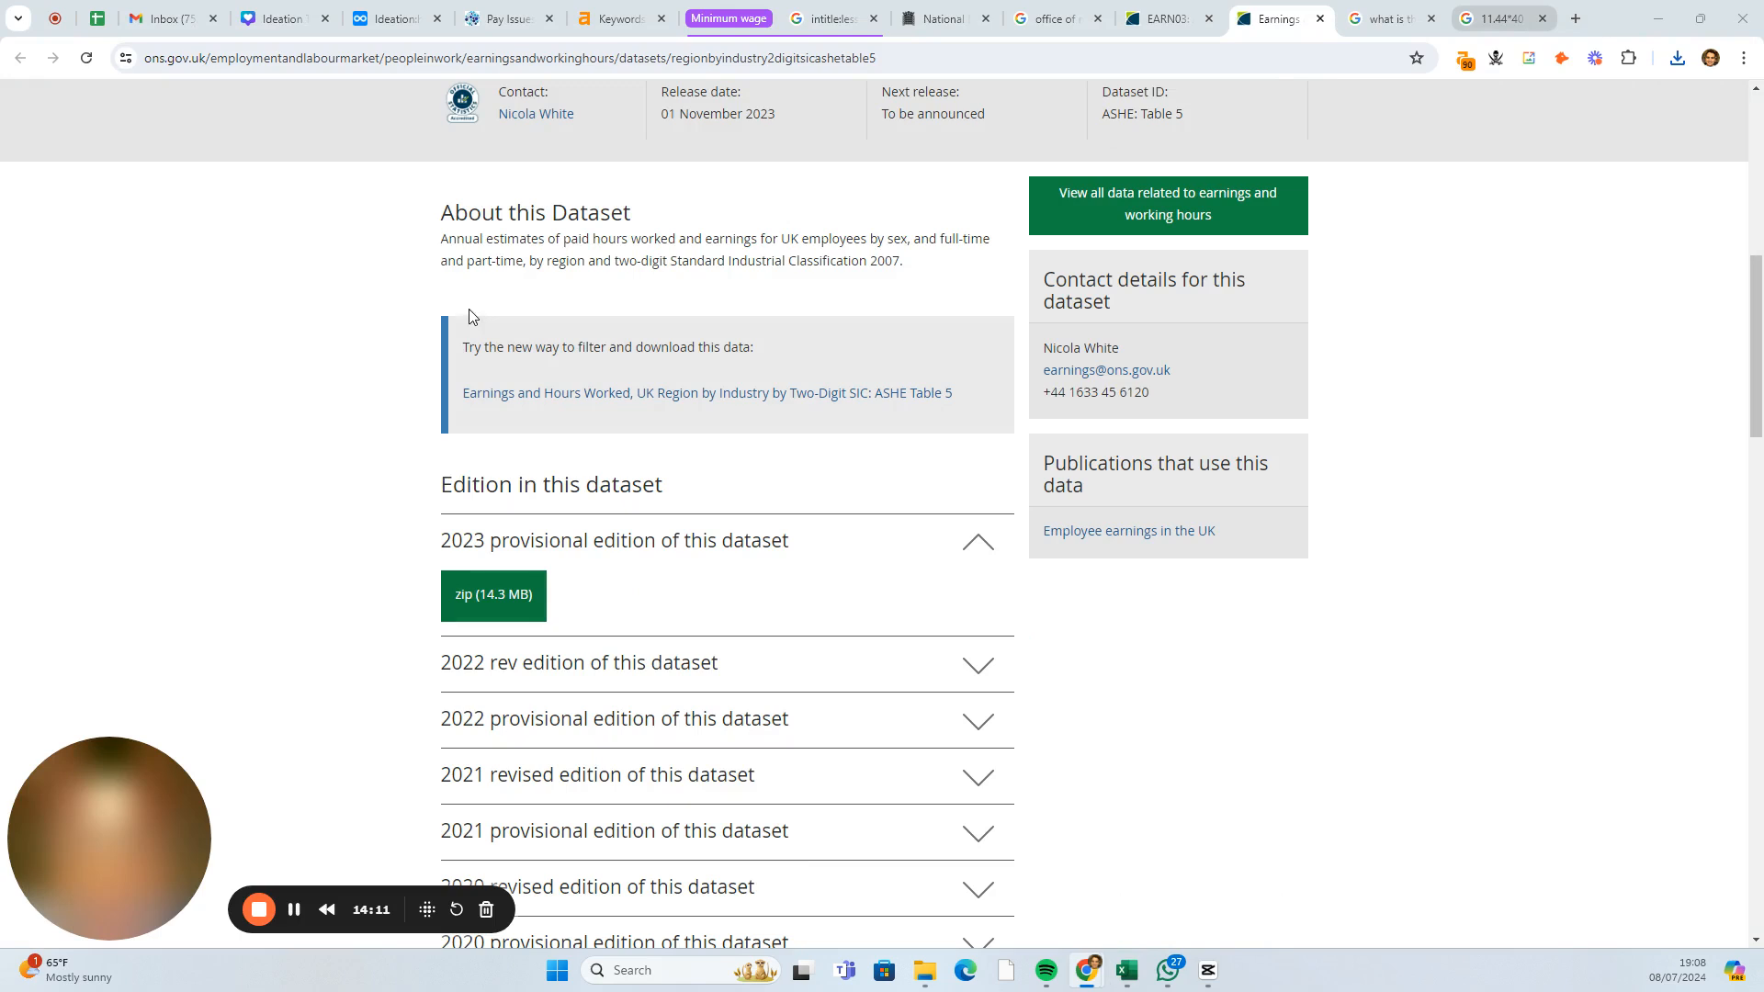
{"action": "left_click", "coordinate": [1502, 20]}
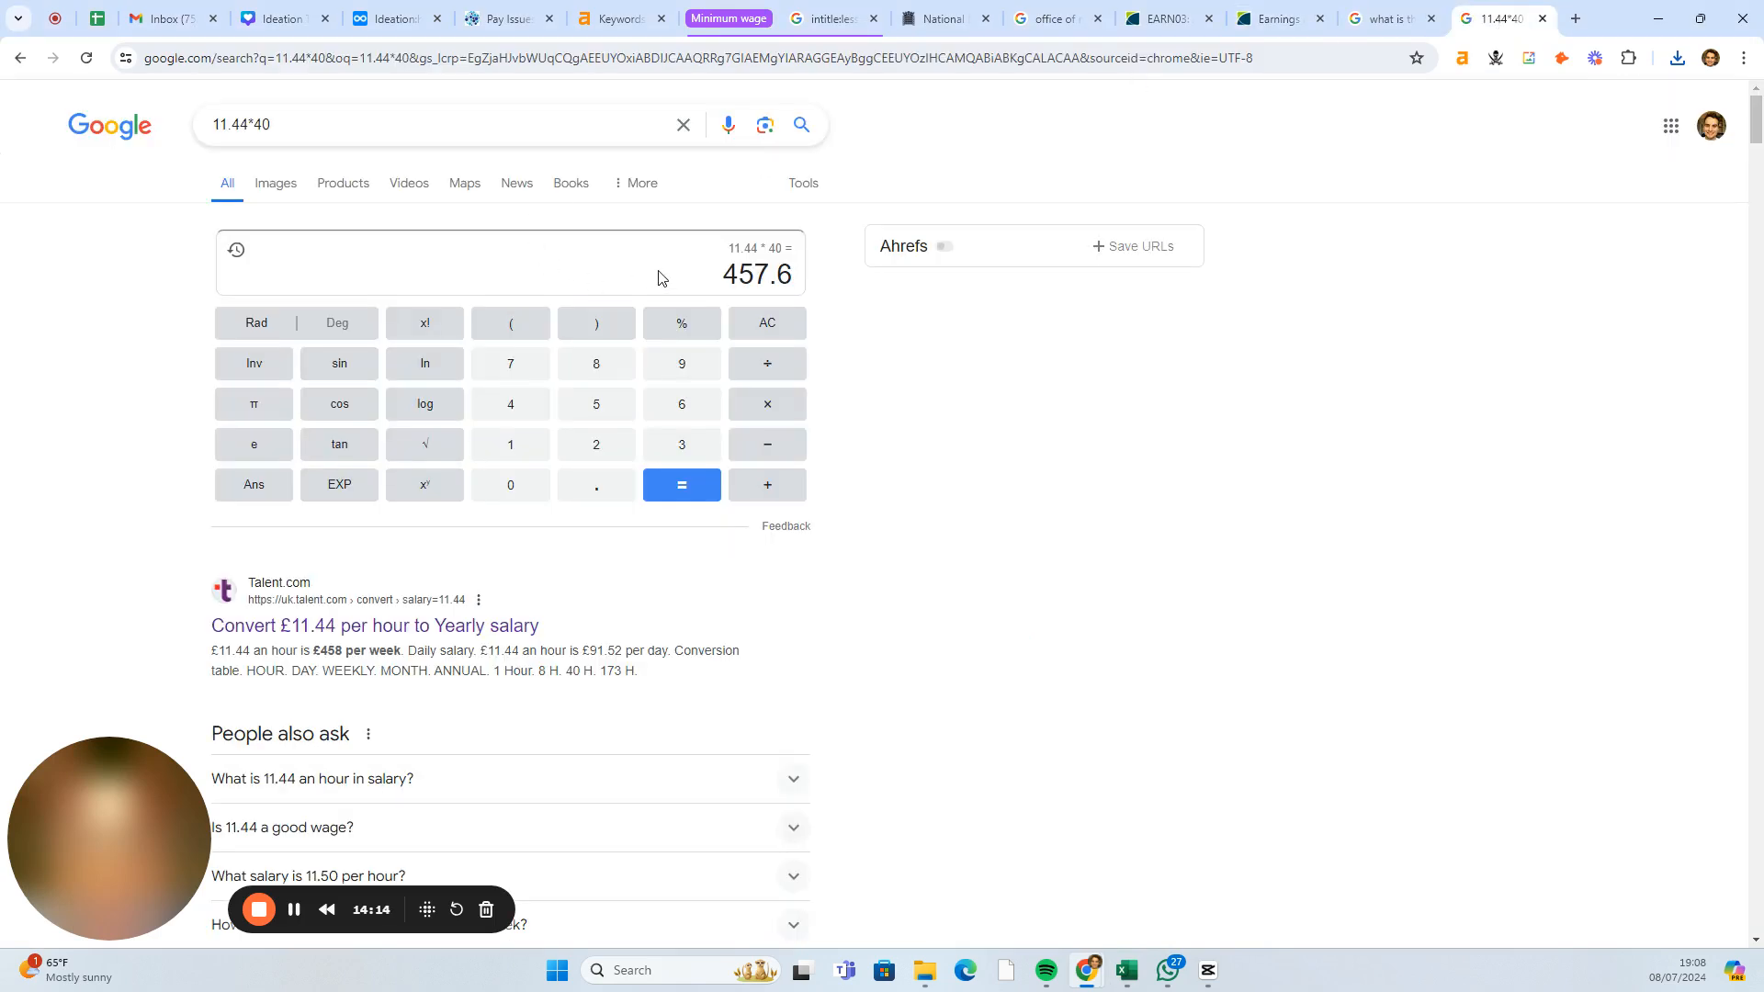
{"action": "left_click_drag", "start_coordinate": [724, 274], "coordinate": [799, 277]}
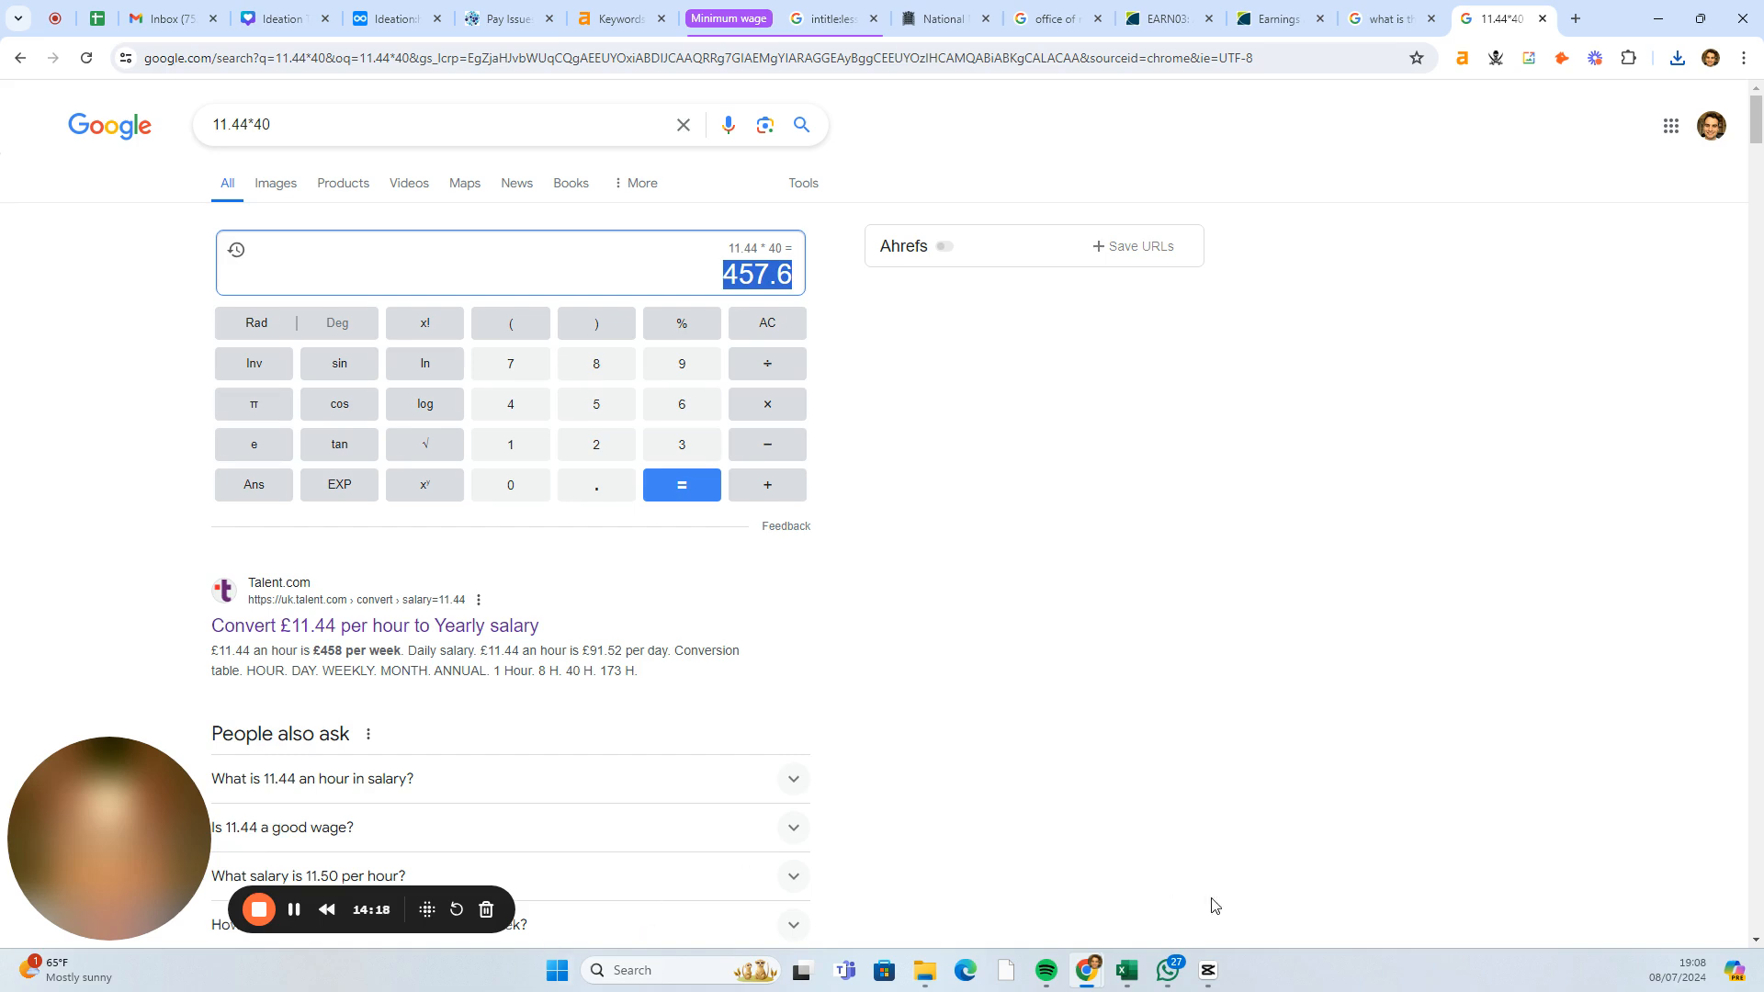
- Return to the gross weekly pay workbook in Excel and highlight the 10th and 20th percentile figures from United Kingdom to Scotland
{"action": "left_click", "coordinate": [1113, 964]}
{"action": "left_click", "coordinate": [1329, 902]}
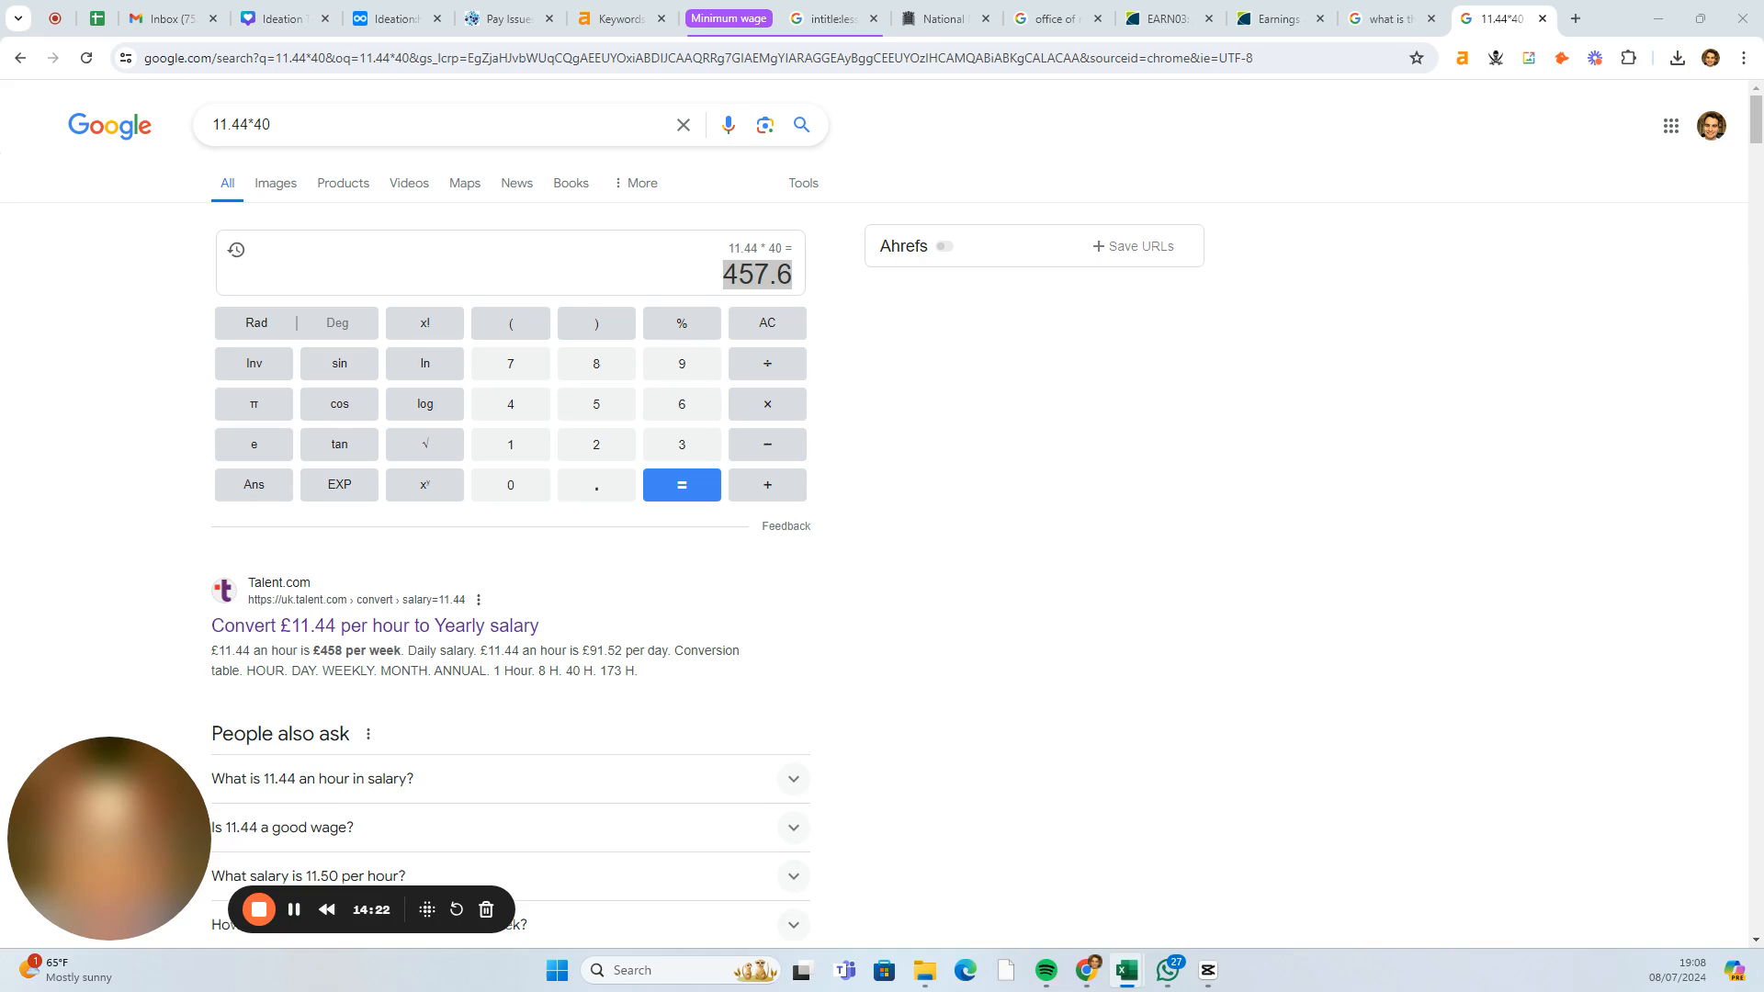
{"action": "left_click", "coordinate": [1129, 970]}
{"action": "left_click", "coordinate": [1299, 899]}
{"action": "mouse_move", "coordinate": [1110, 967]}
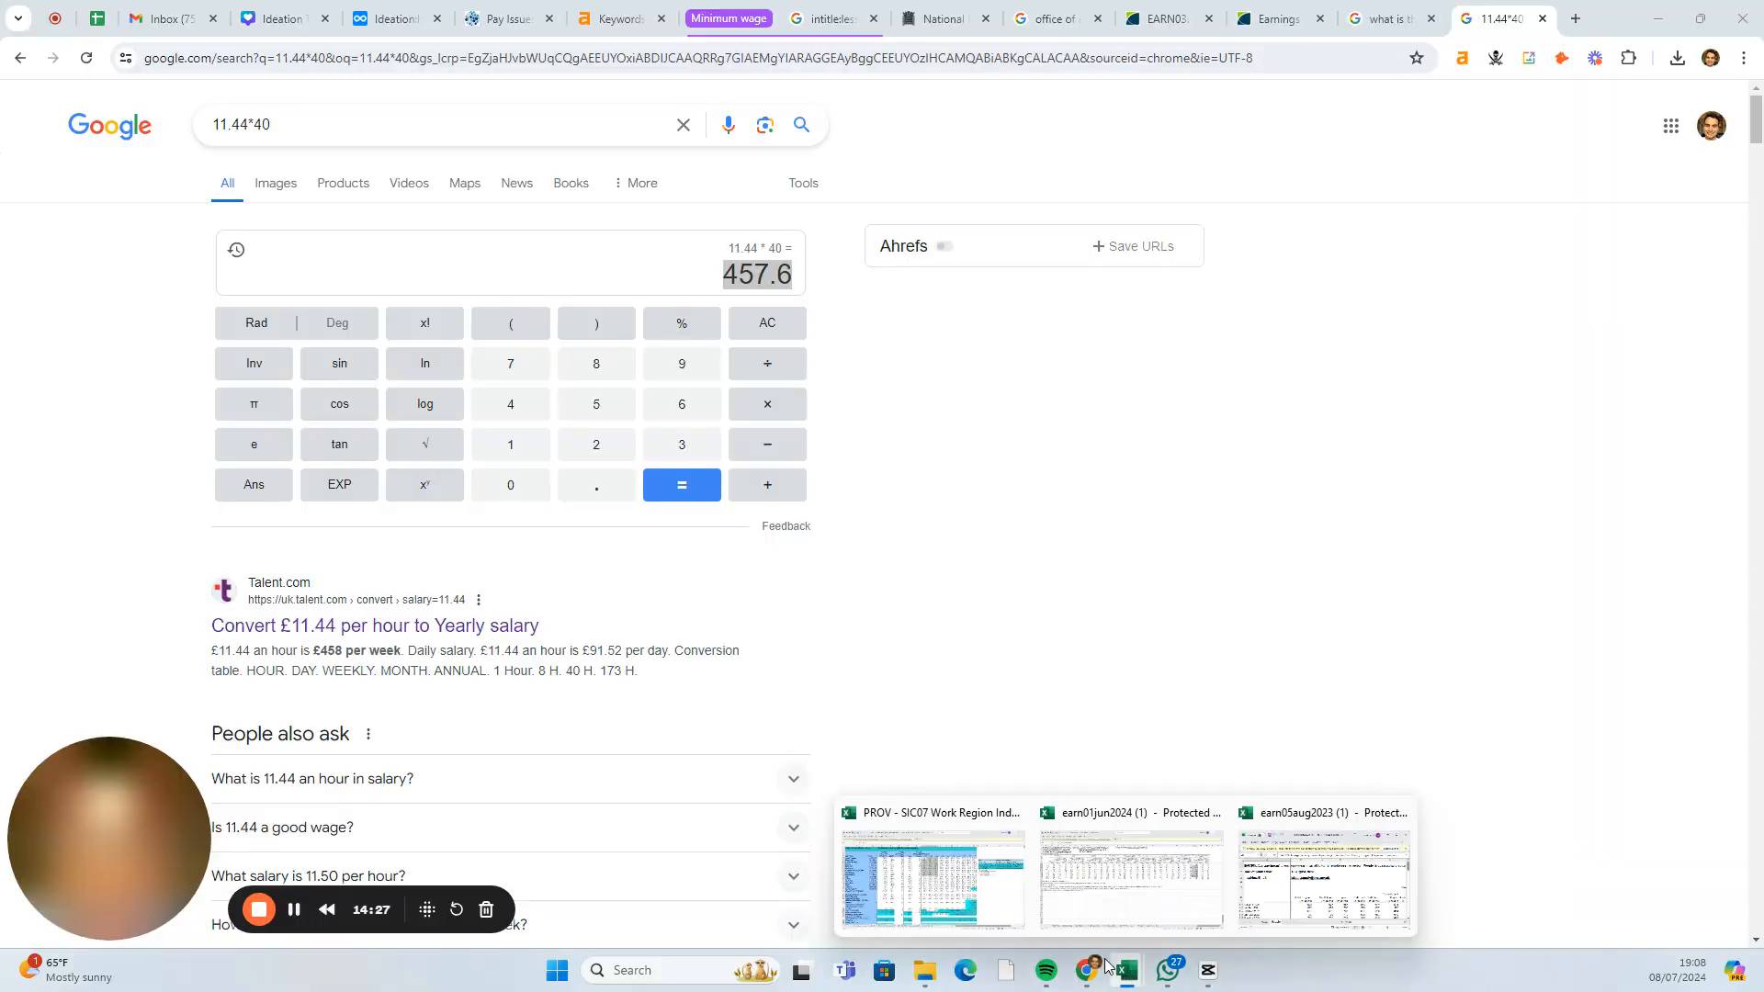
{"action": "left_click", "coordinate": [971, 891]}
{"action": "left_click", "coordinate": [789, 305]}
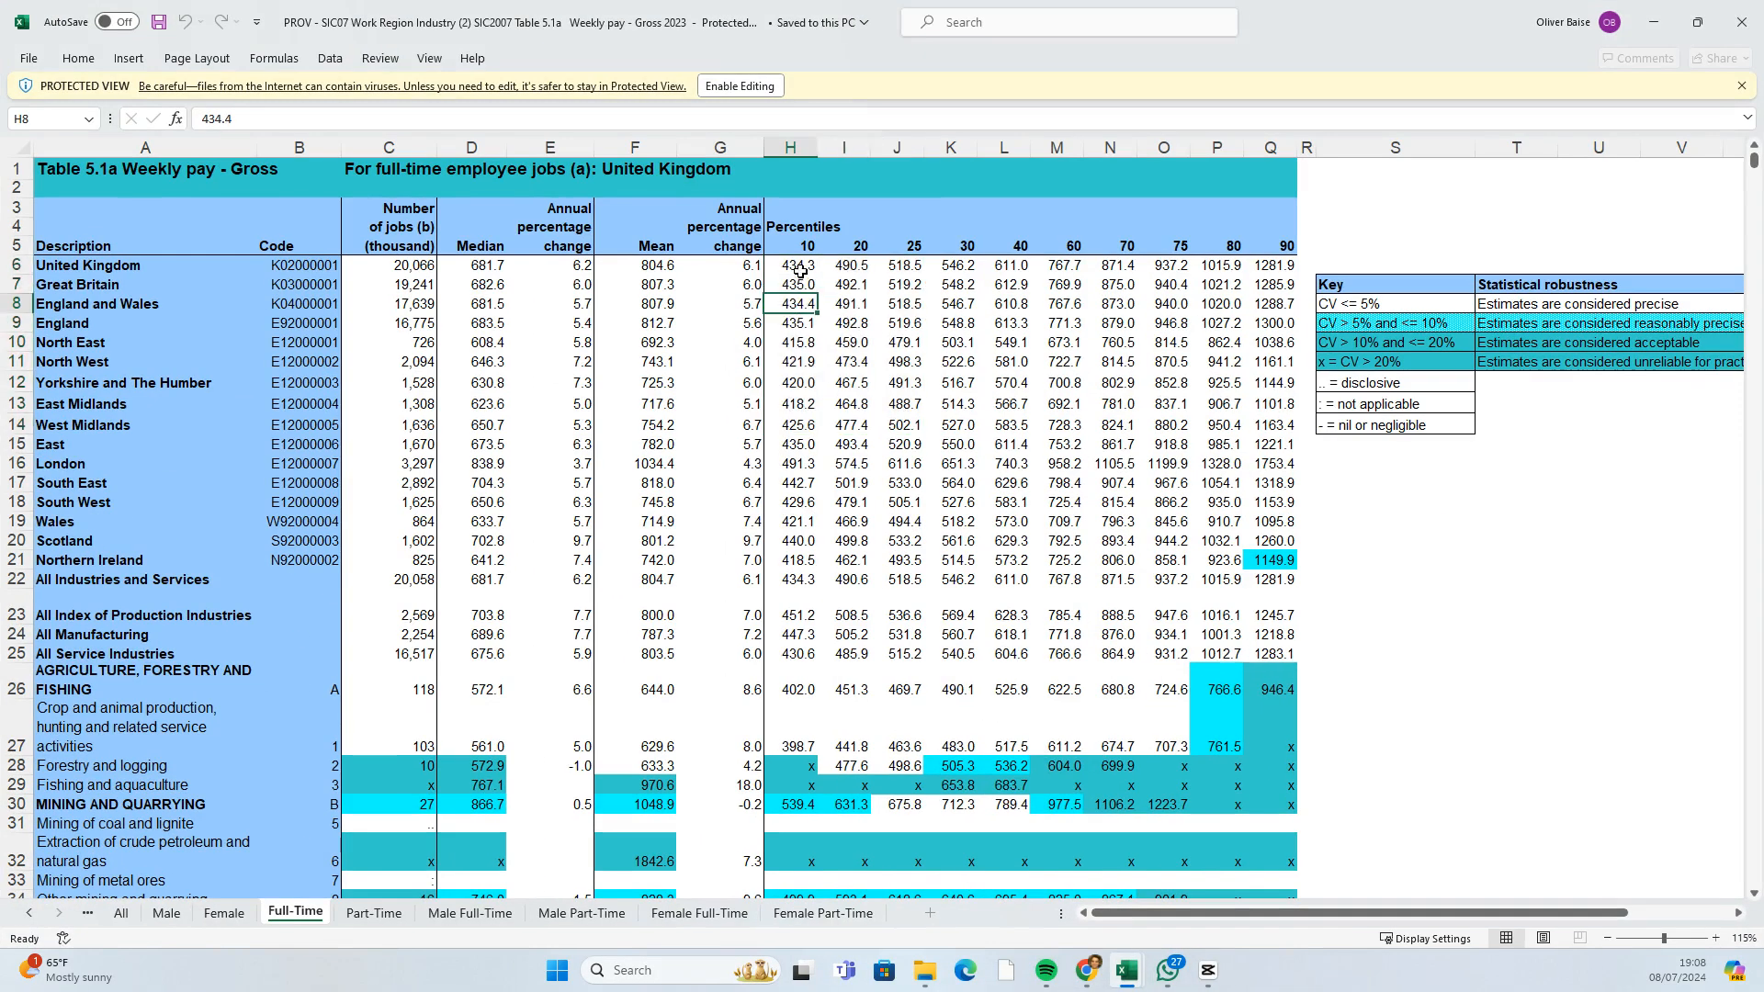
{"action": "left_click_drag", "start_coordinate": [798, 266], "coordinate": [842, 558]}
{"action": "left_click_drag", "start_coordinate": [871, 561], "coordinate": [821, 542]}
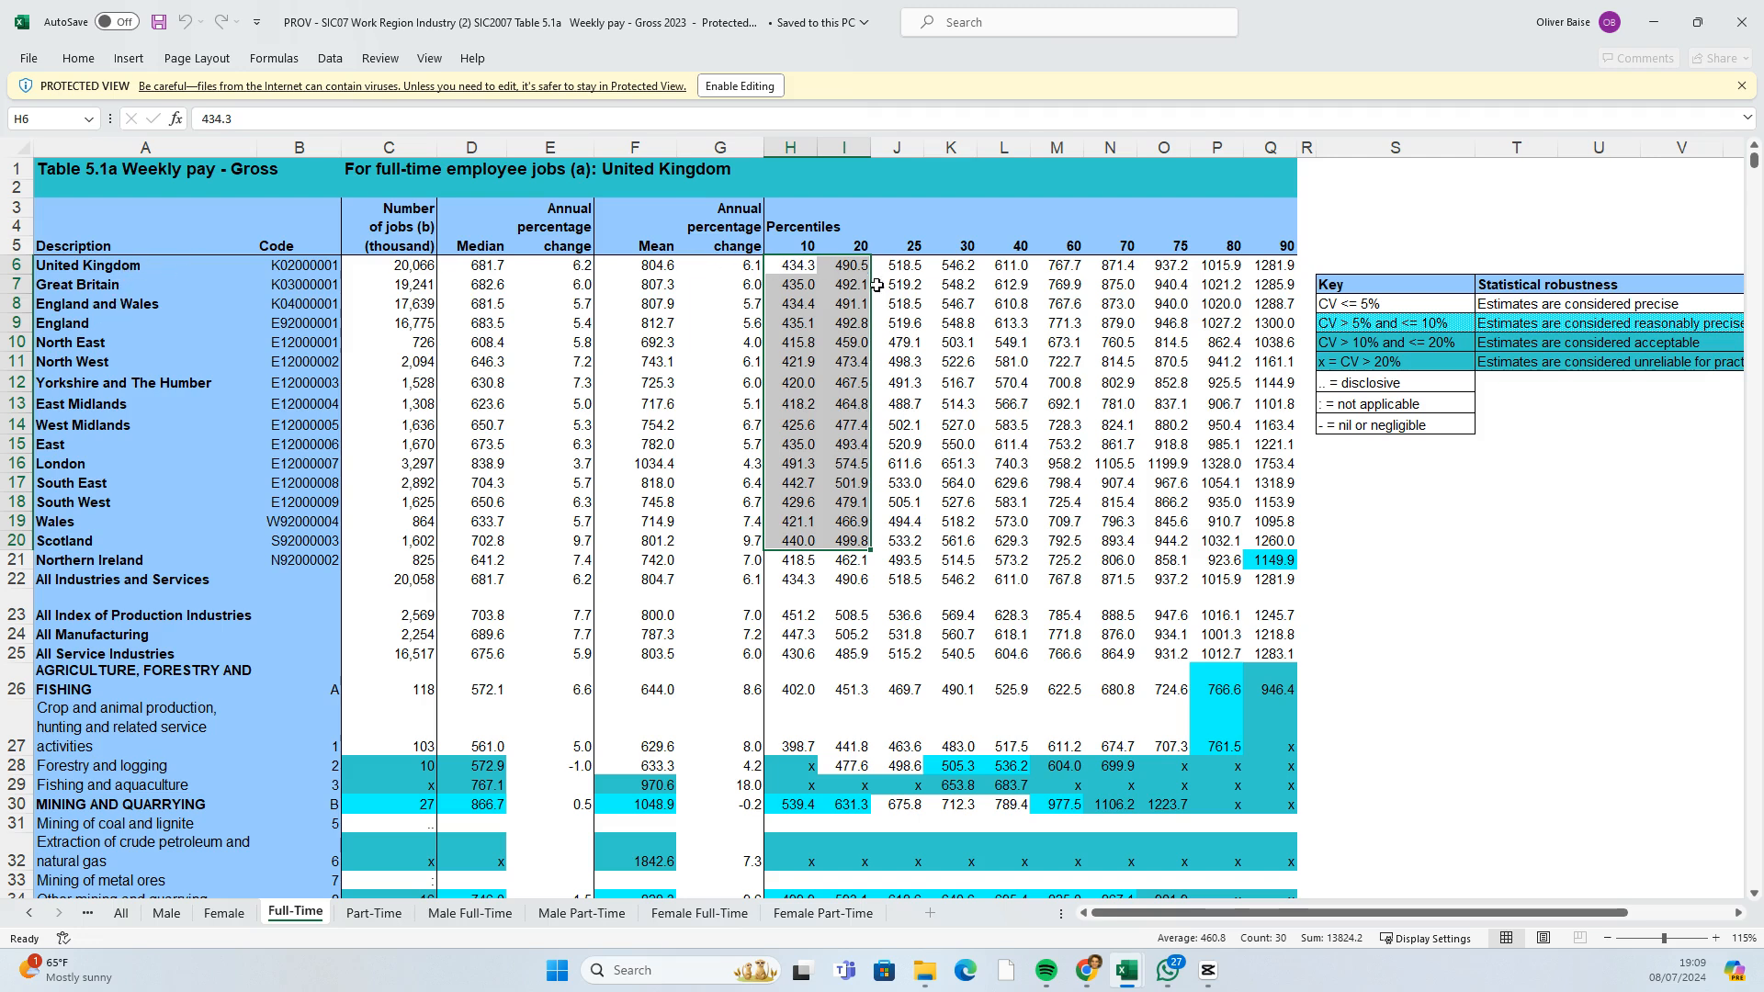
{"action": "left_click", "coordinate": [856, 302]}
- Switch back to Chrome and review the past month's news headlines for "intitle:less than minimum wage"
{"action": "left_click", "coordinate": [1650, 27]}
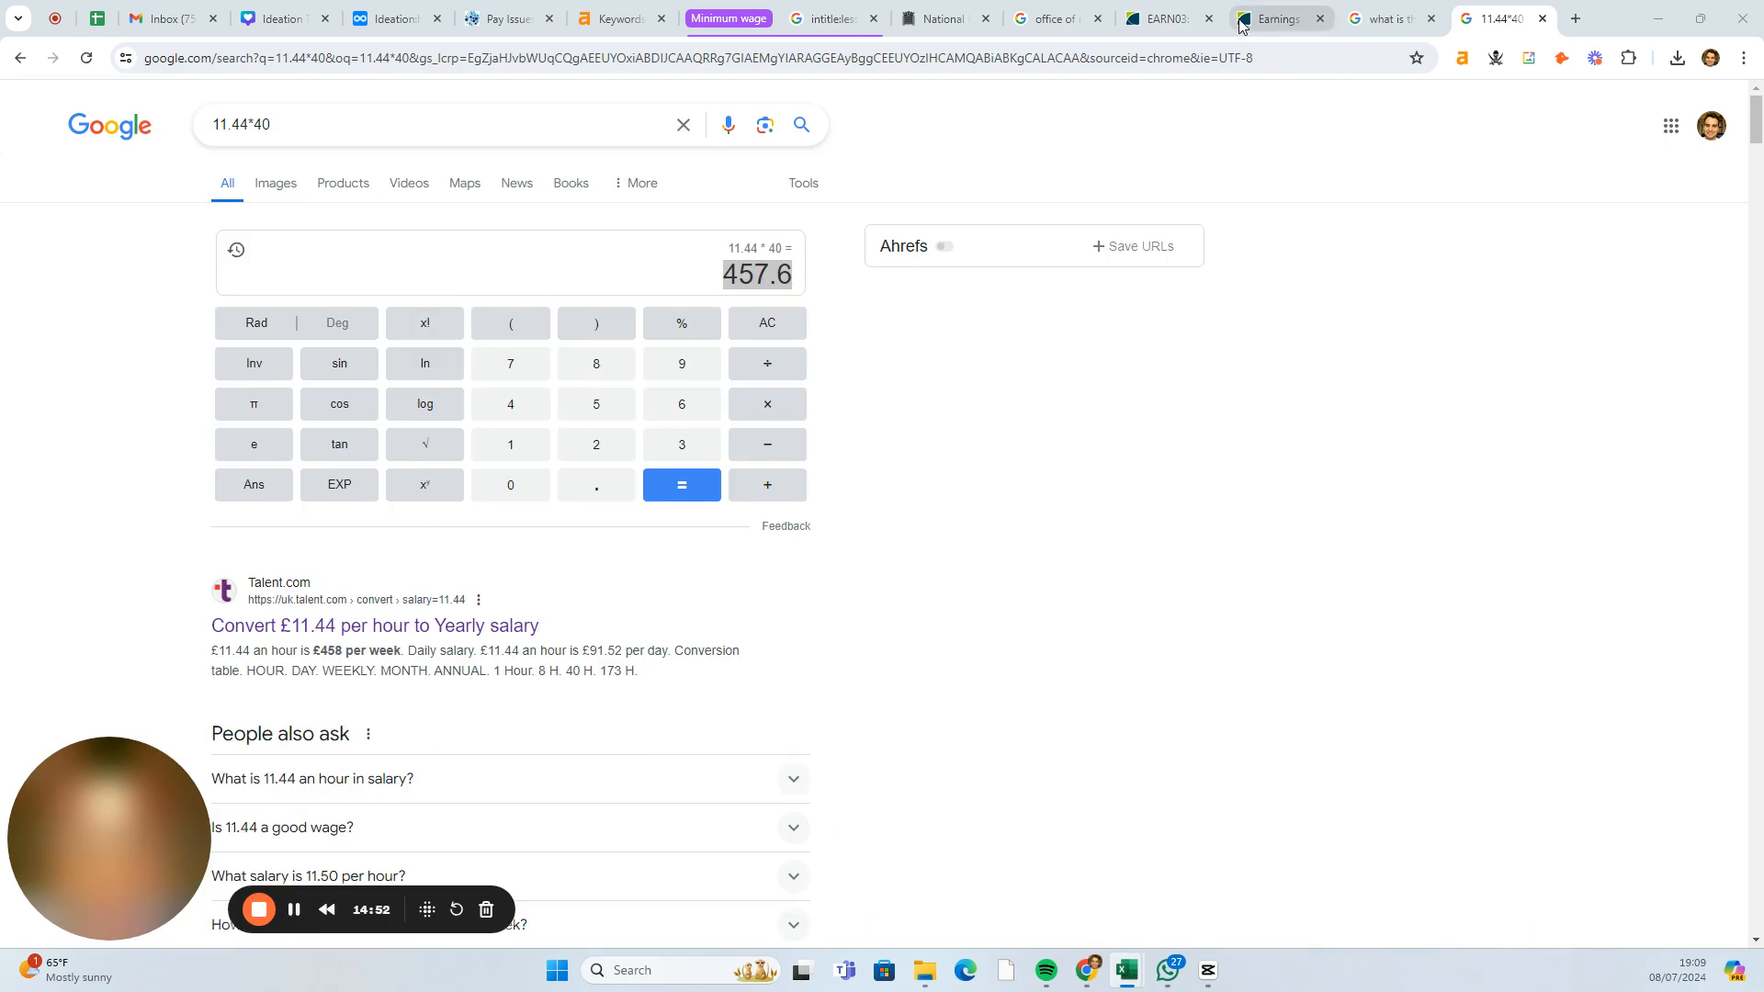
{"action": "left_click", "coordinate": [831, 18]}
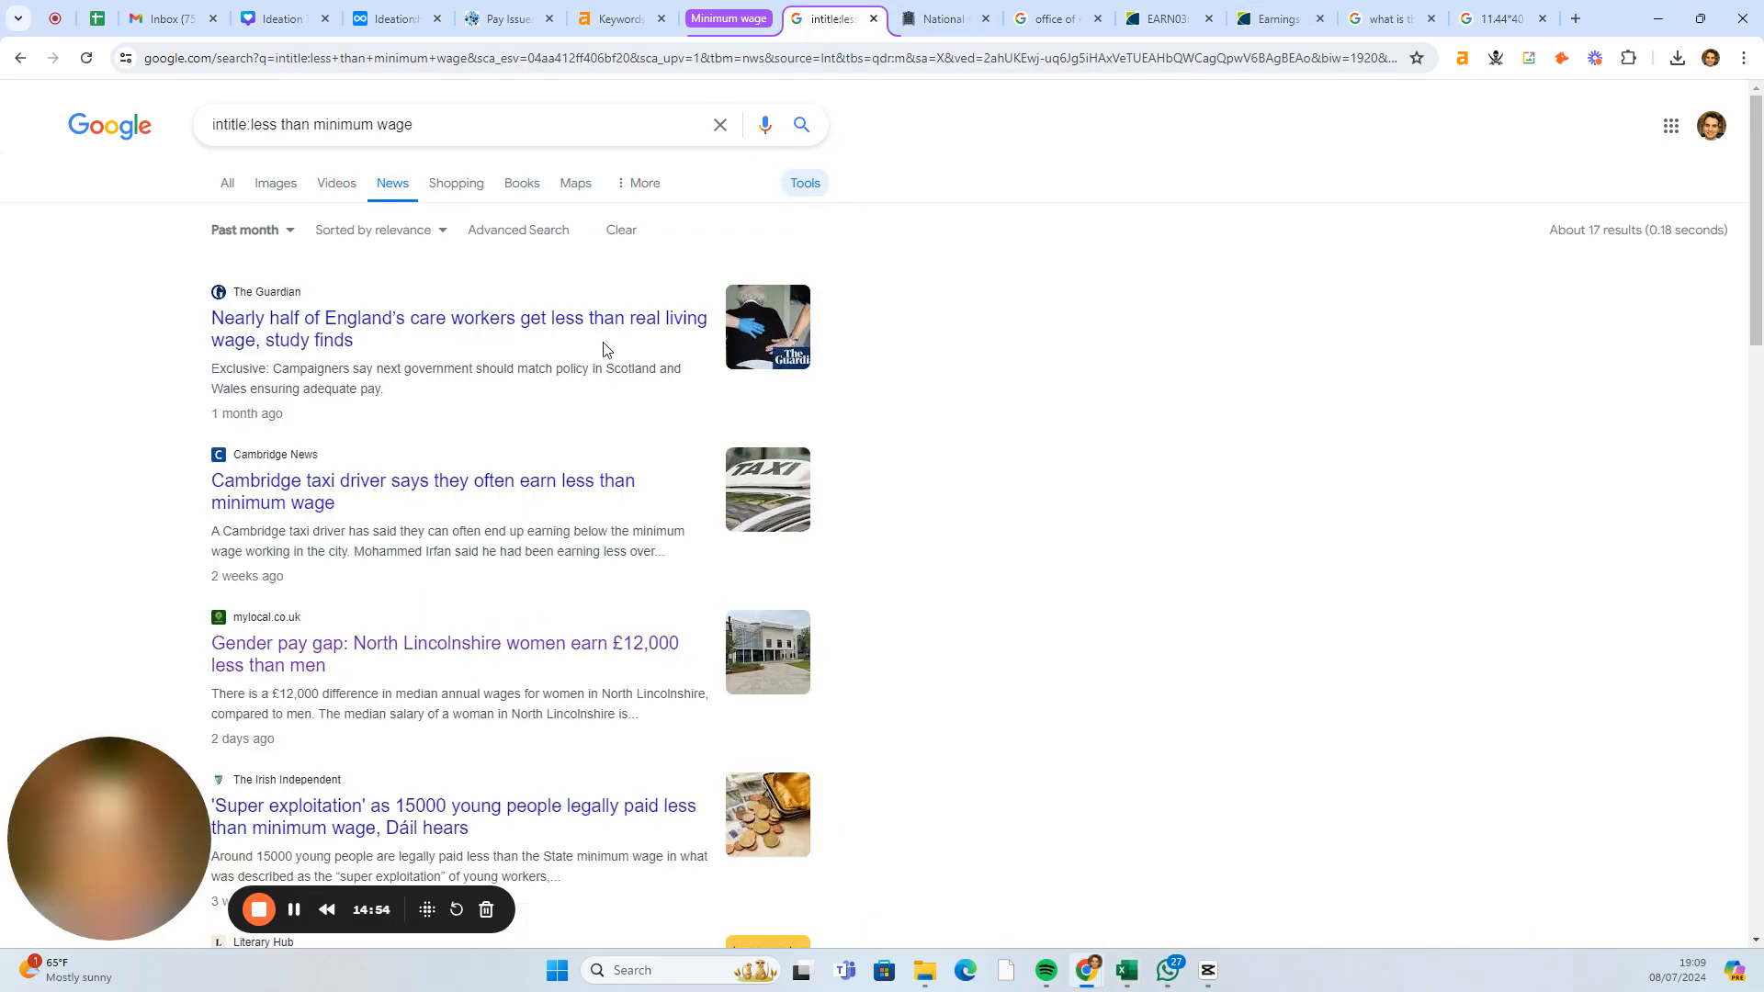
{"action": "scroll", "coordinate": [138, 239], "scroll_direction": "down", "scroll_amount": 2}
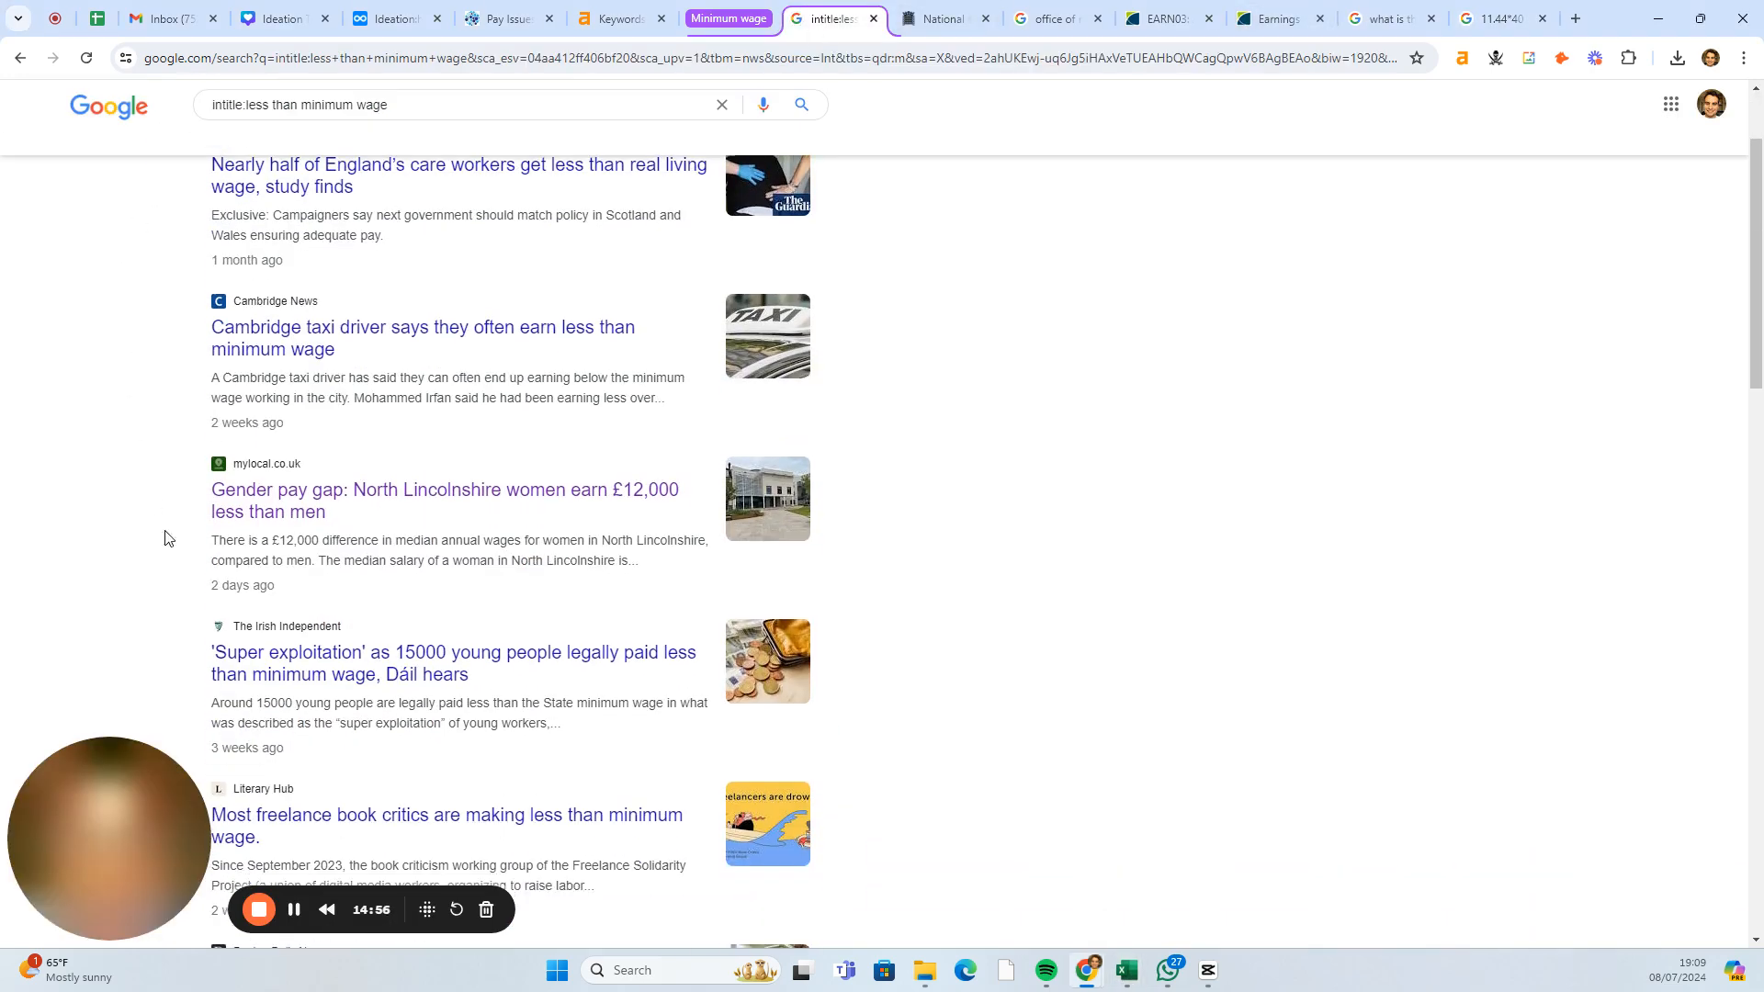
{"action": "scroll", "coordinate": [152, 368], "scroll_direction": "up", "scroll_amount": 2}
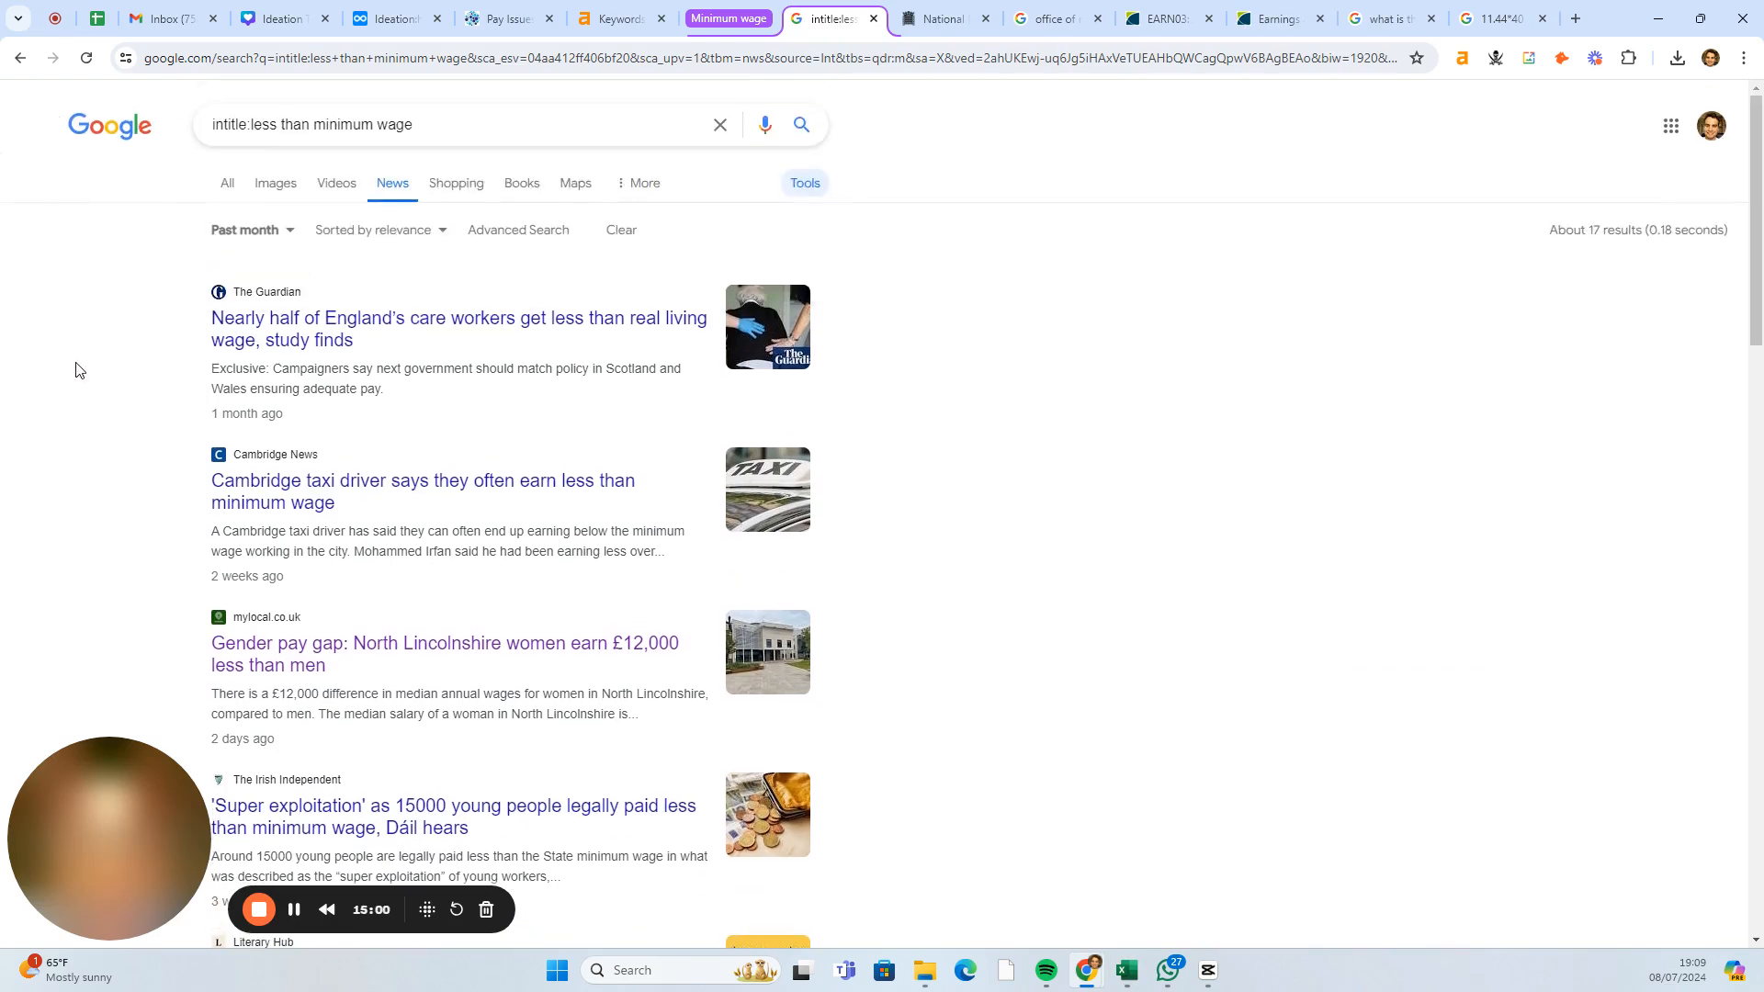
{"action": "scroll", "coordinate": [90, 361], "scroll_direction": "down", "scroll_amount": 2}
{"action": "scroll", "coordinate": [152, 303], "scroll_direction": "up", "scroll_amount": 2}
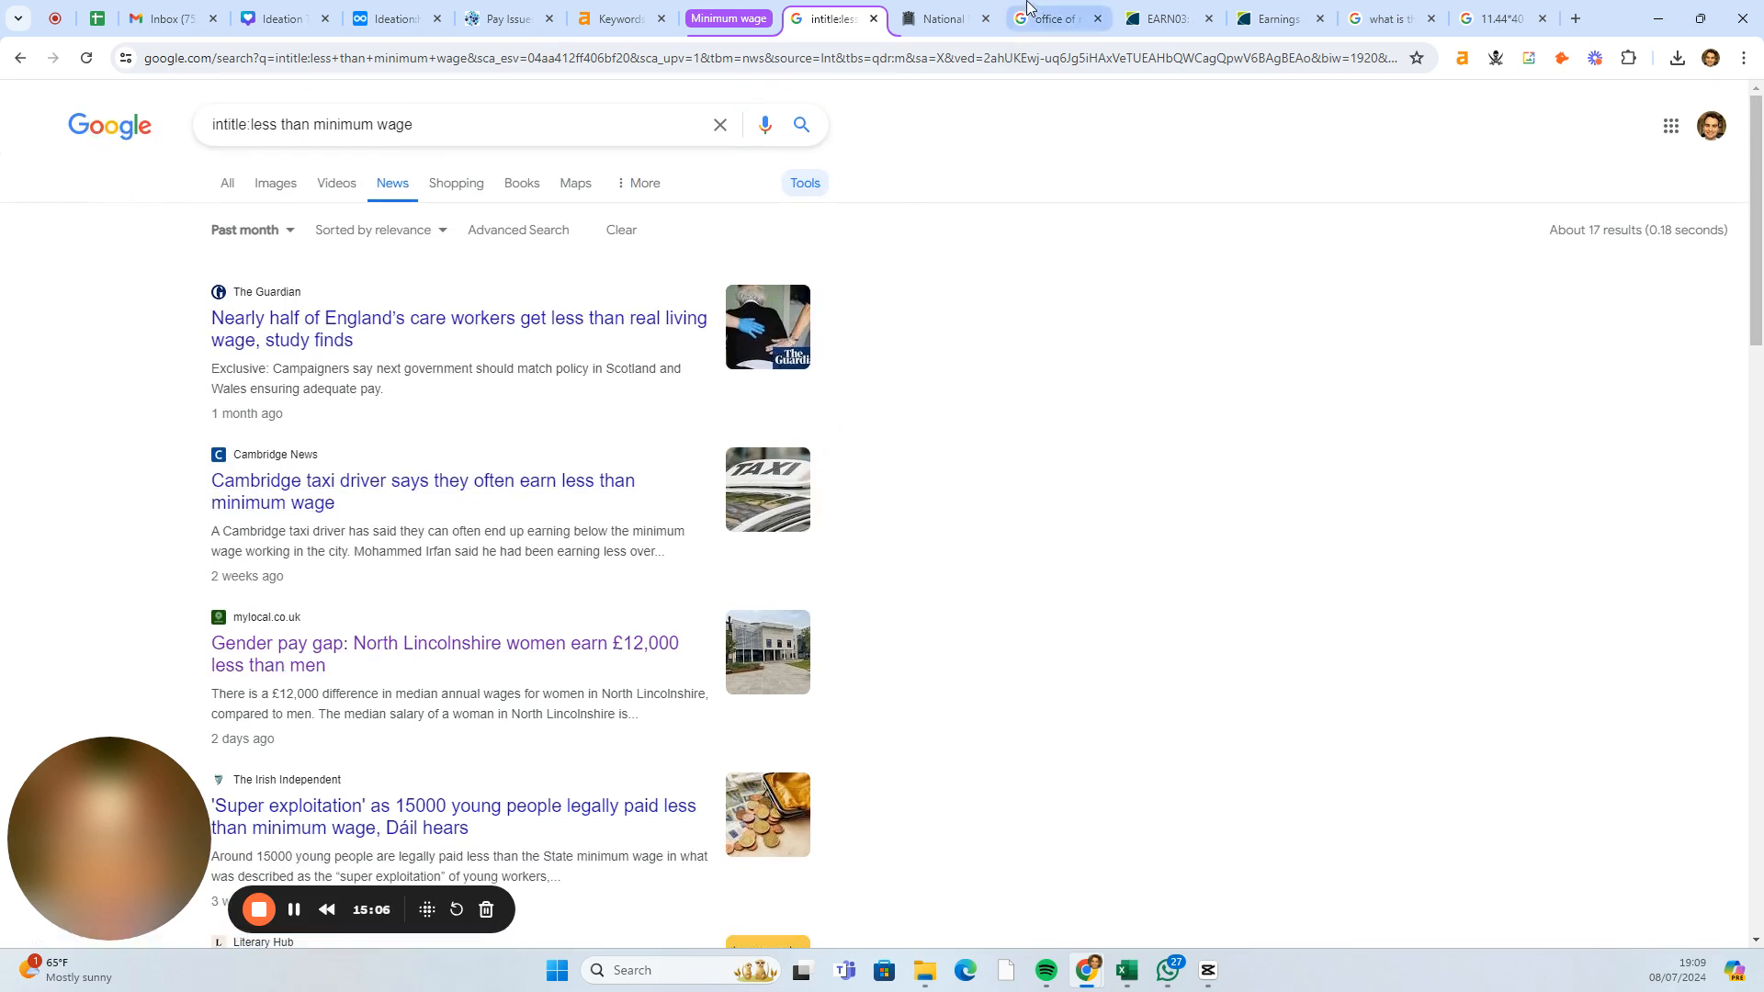
- Replace the regional salary data query with a Google search for "how many people are earning less than minimum wage uk"
{"action": "left_click", "coordinate": [936, 5]}
{"action": "left_click", "coordinate": [1047, 11]}
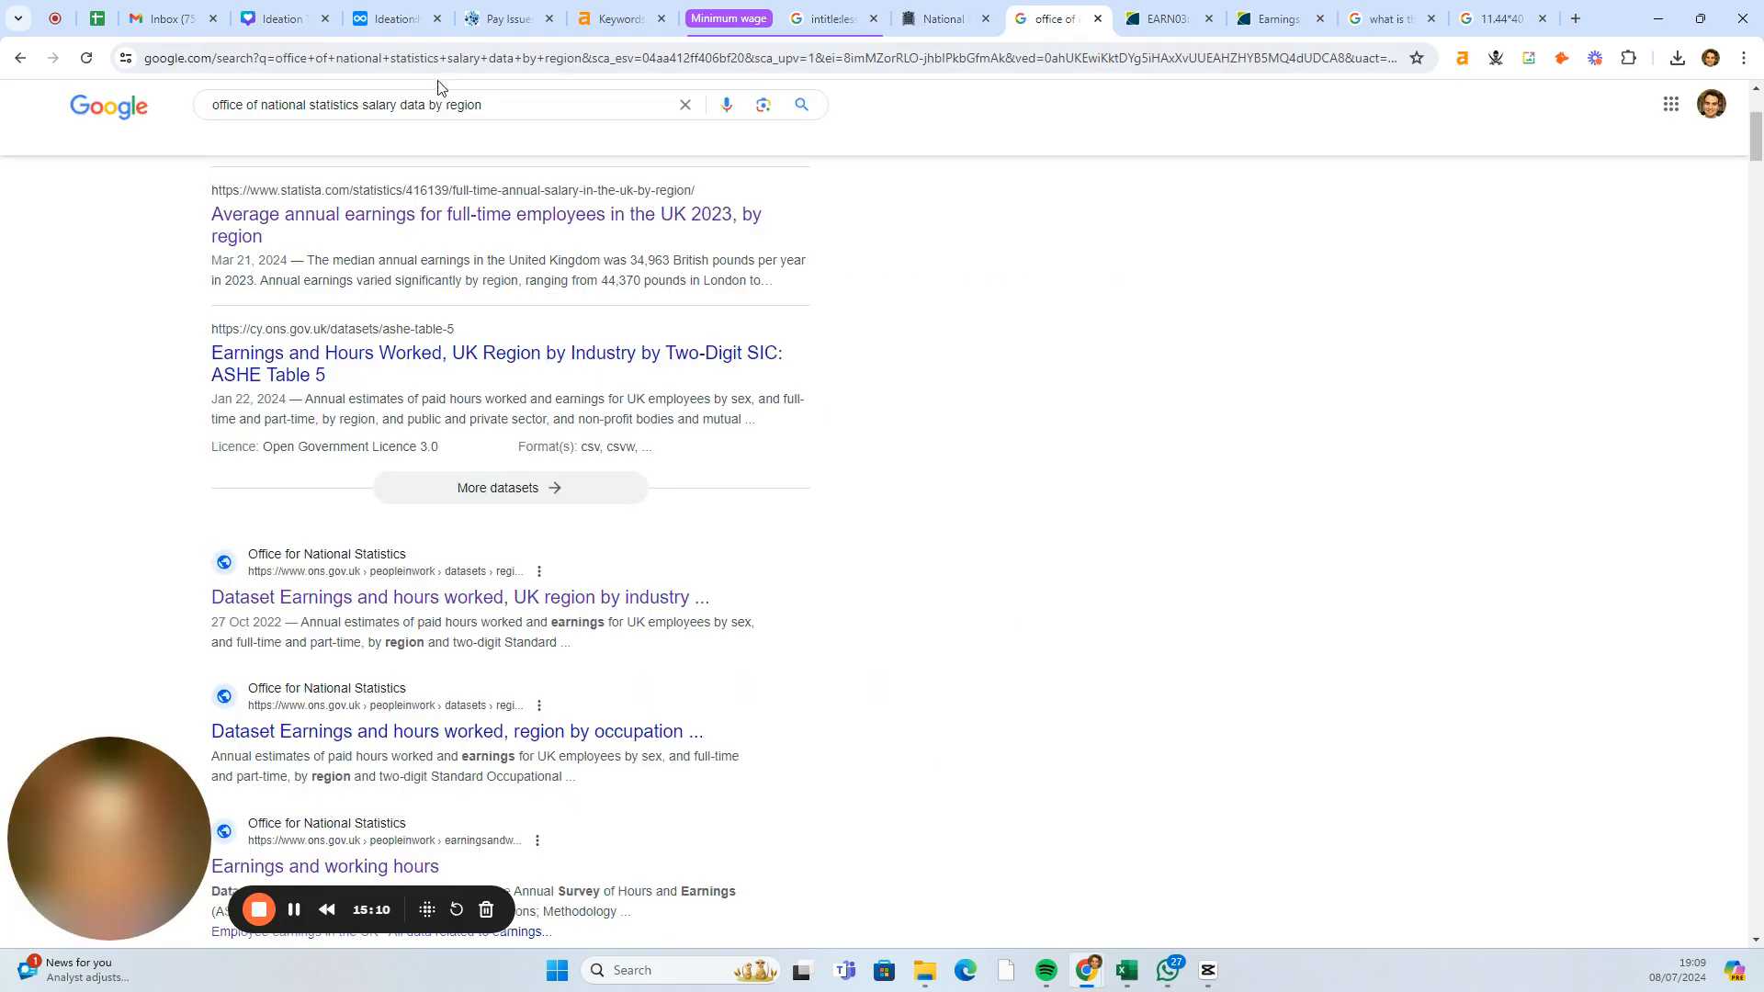
{"action": "scroll", "coordinate": [526, 128], "scroll_direction": "up", "scroll_amount": 4}
{"action": "triple_click", "coordinate": [527, 127]}
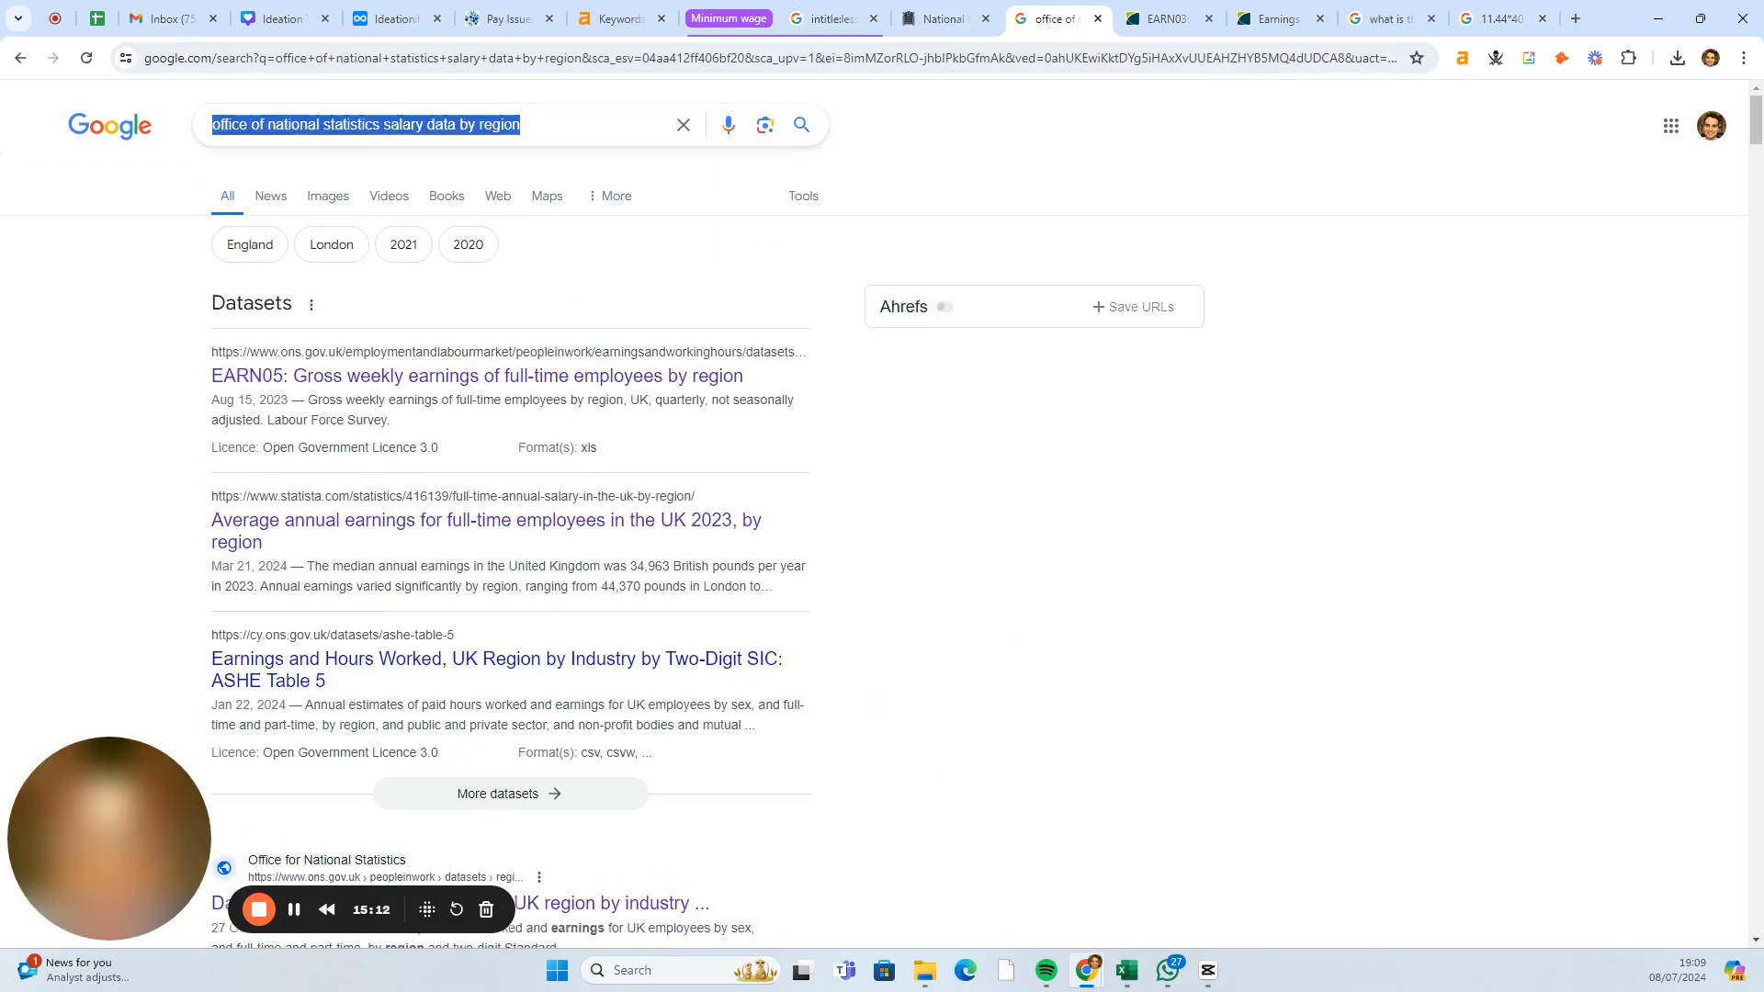
{"action": "type", "text": "how many peip"}
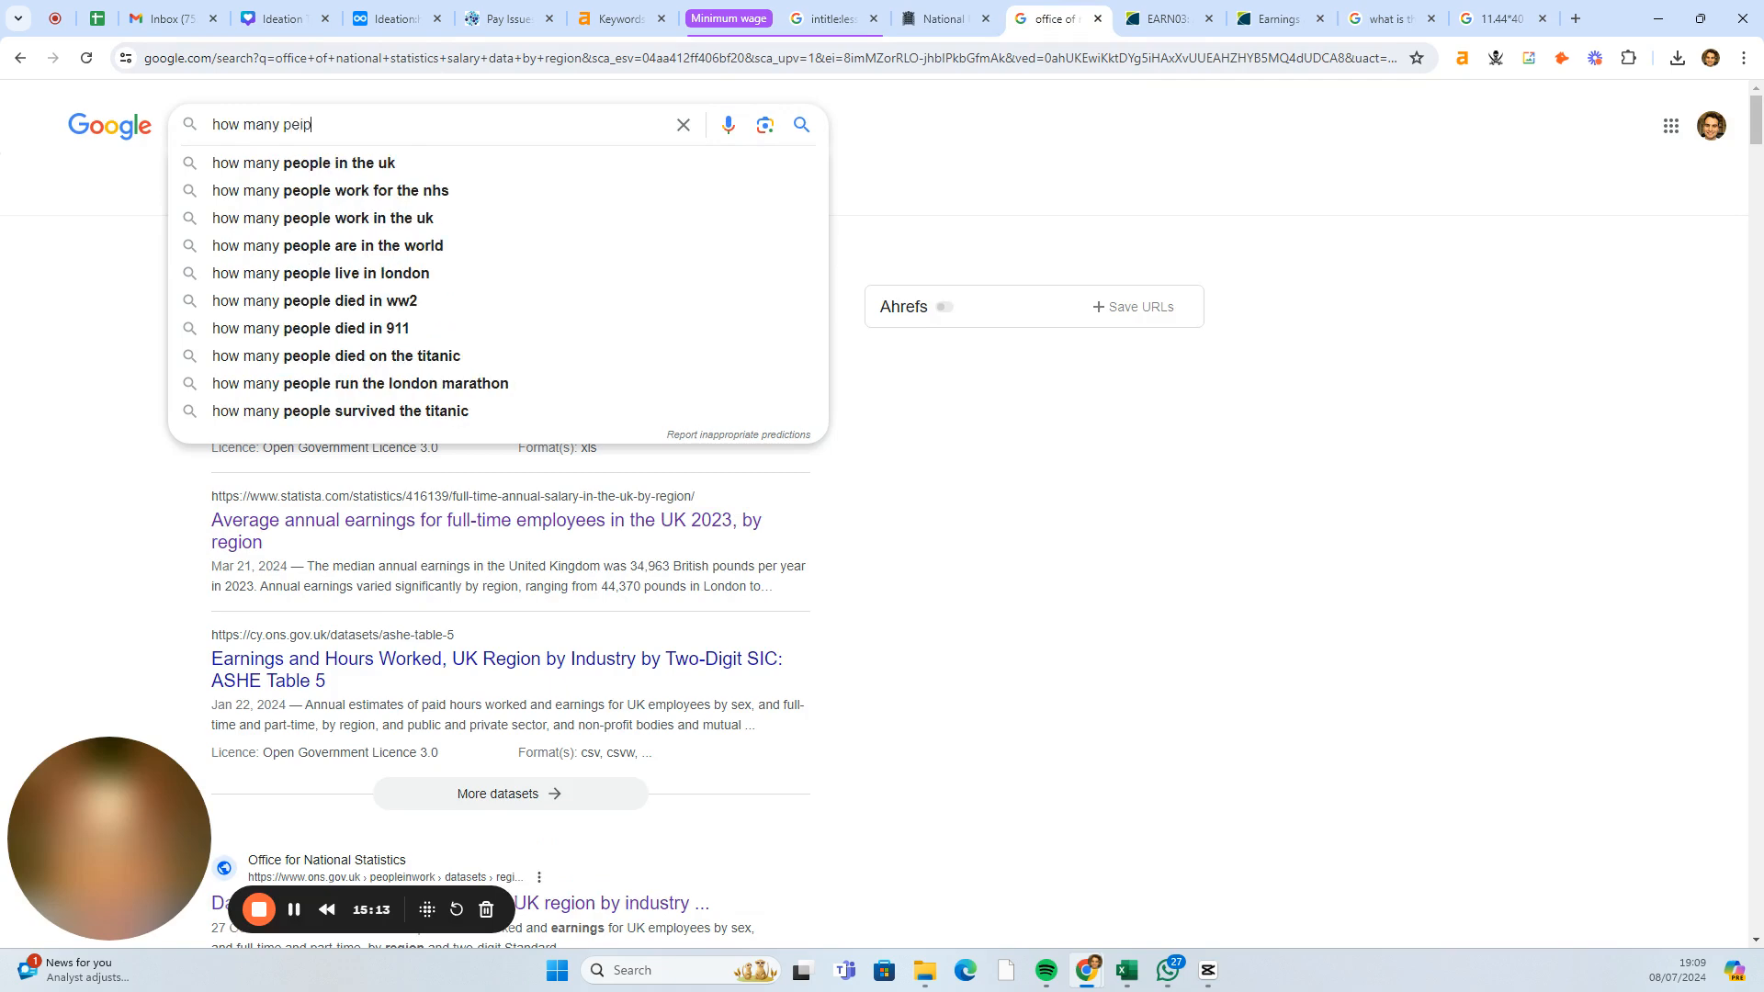
{"action": "key", "text": "BackSpace"}
{"action": "key", "text": "BackSpace"}
{"action": "type", "text": "ople ar"}
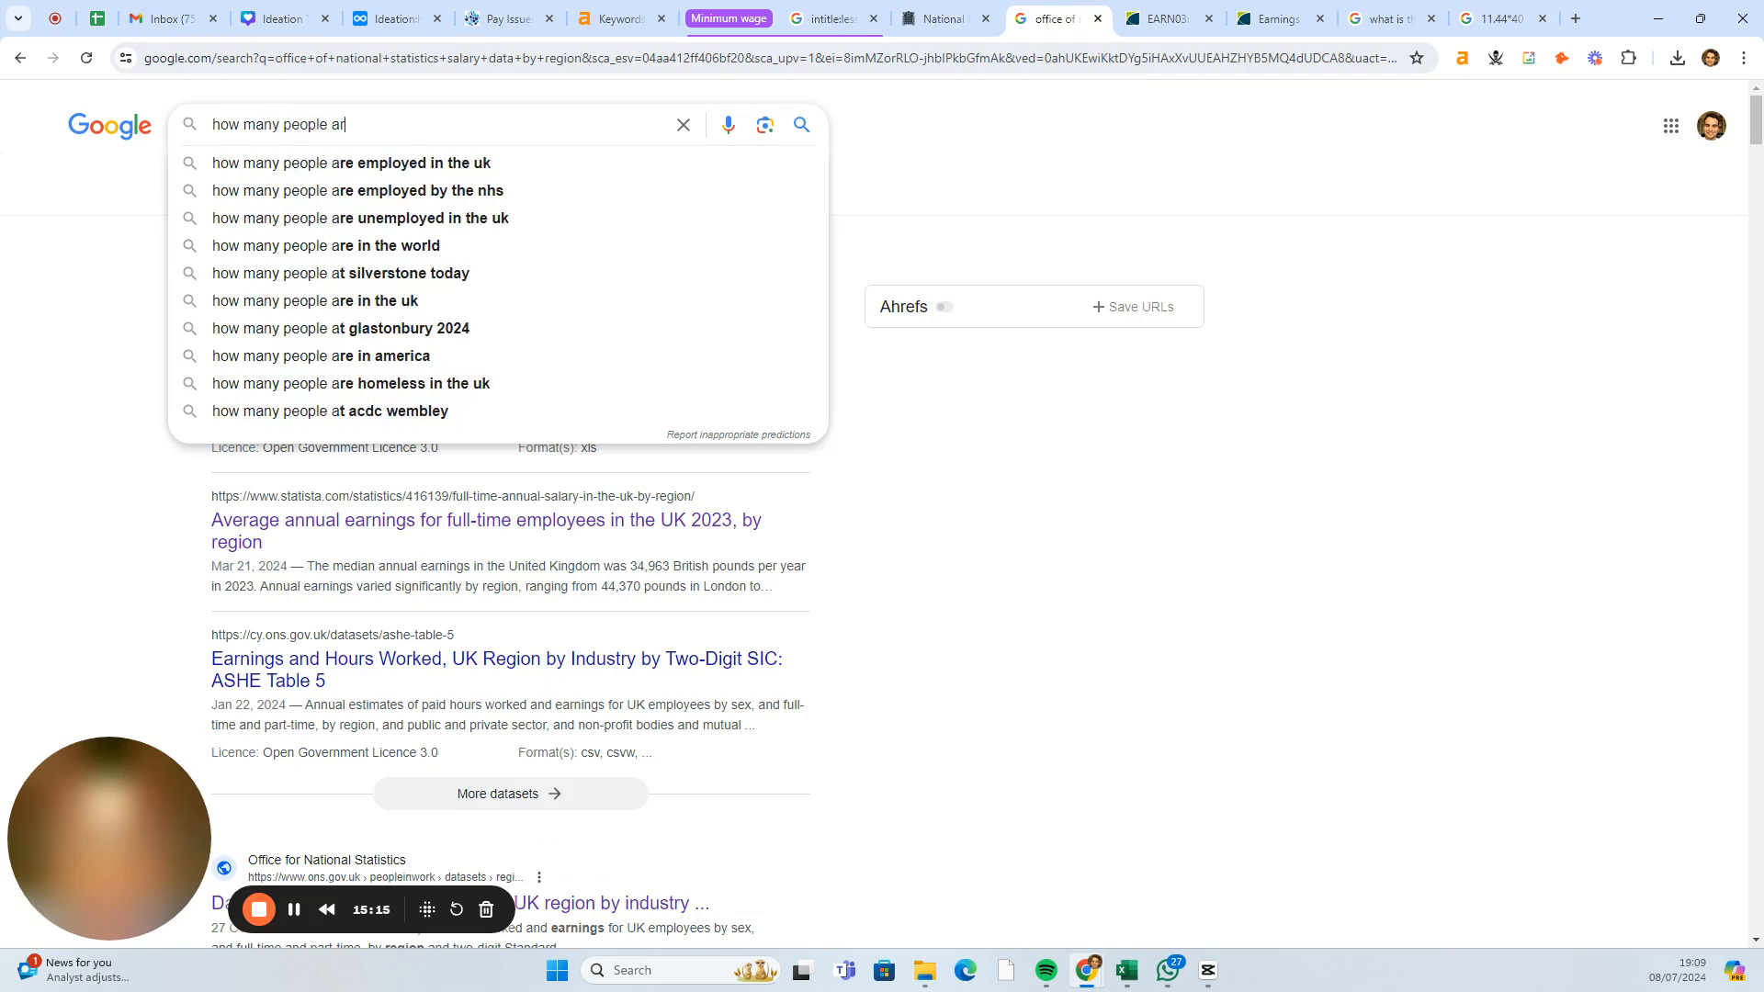
{"action": "type", "text": "e earning less than"}
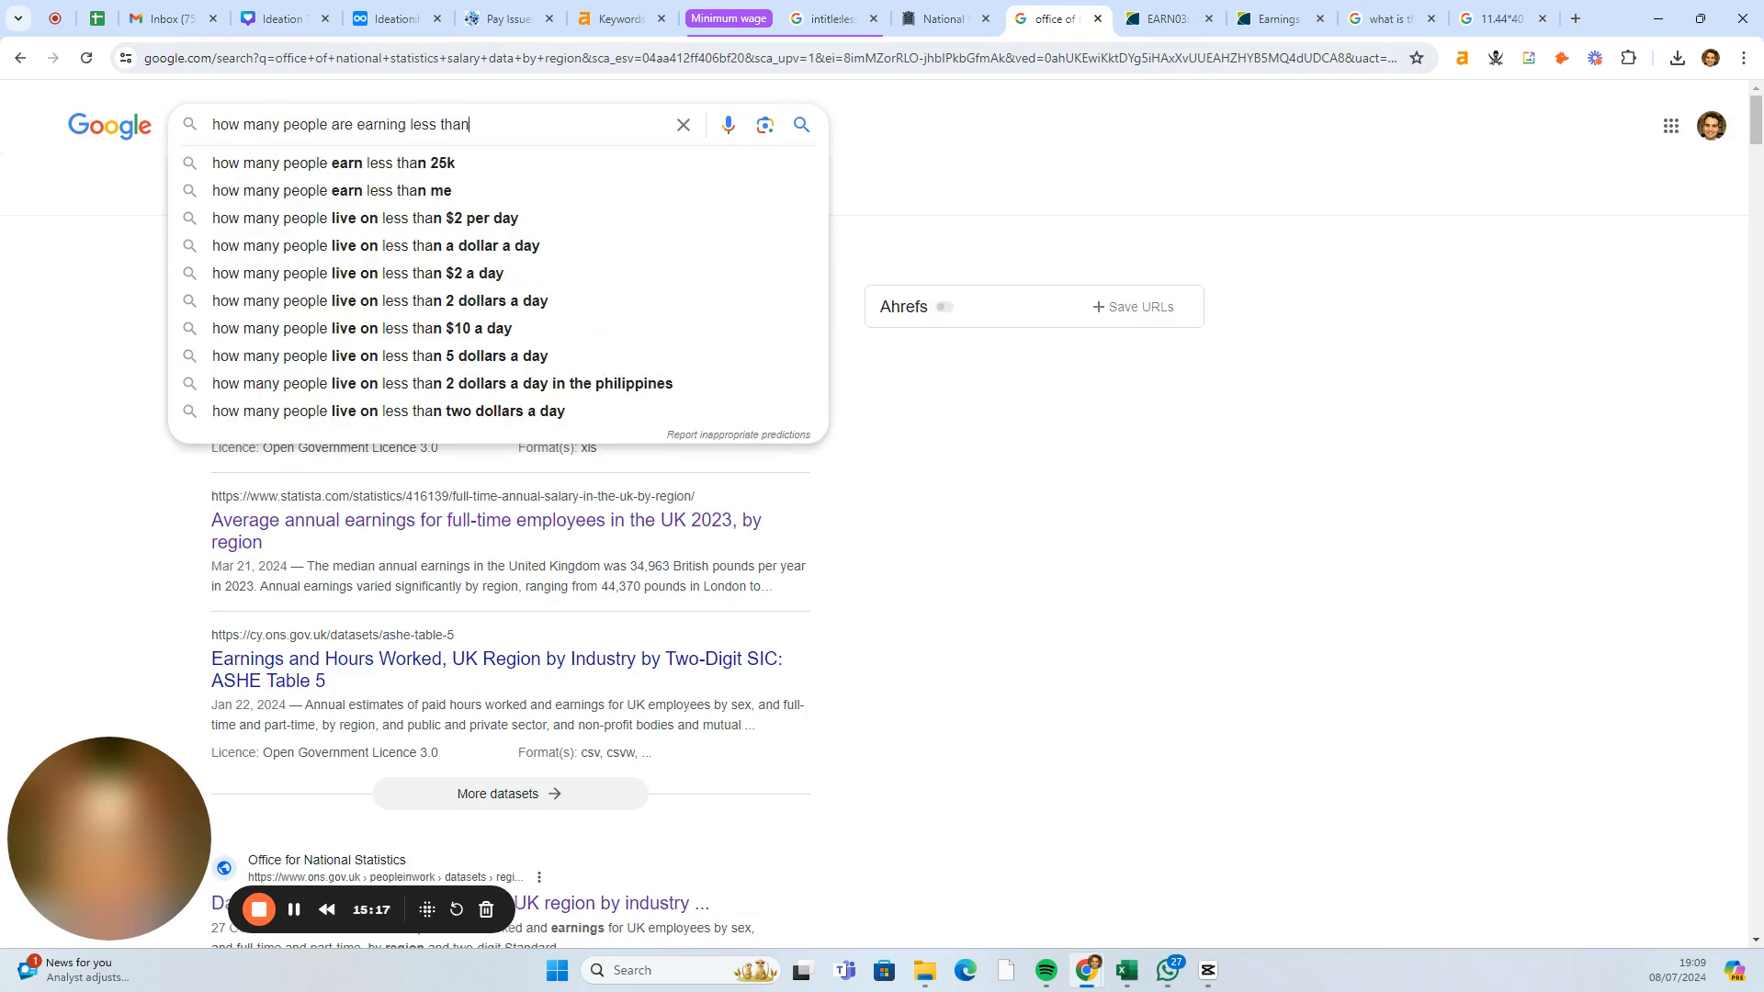
{"action": "type", "text": " minimum wag"}
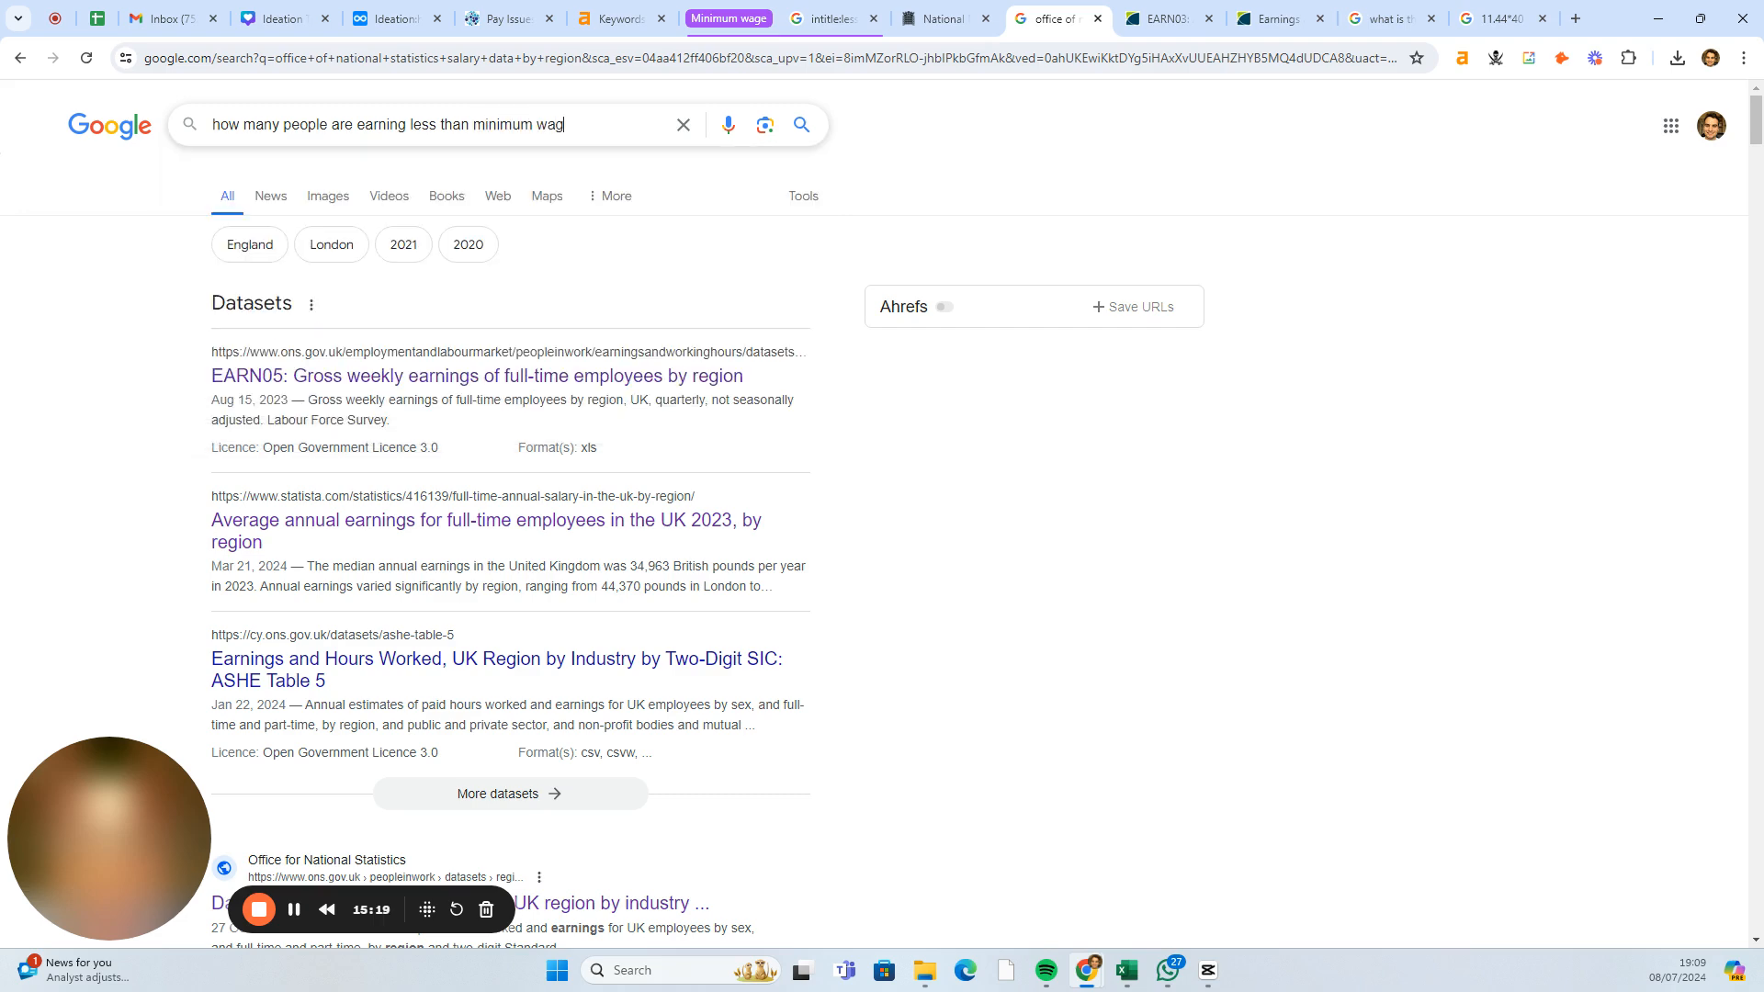
{"action": "type", "text": "e uk"}
{"action": "key", "text": "Return"}
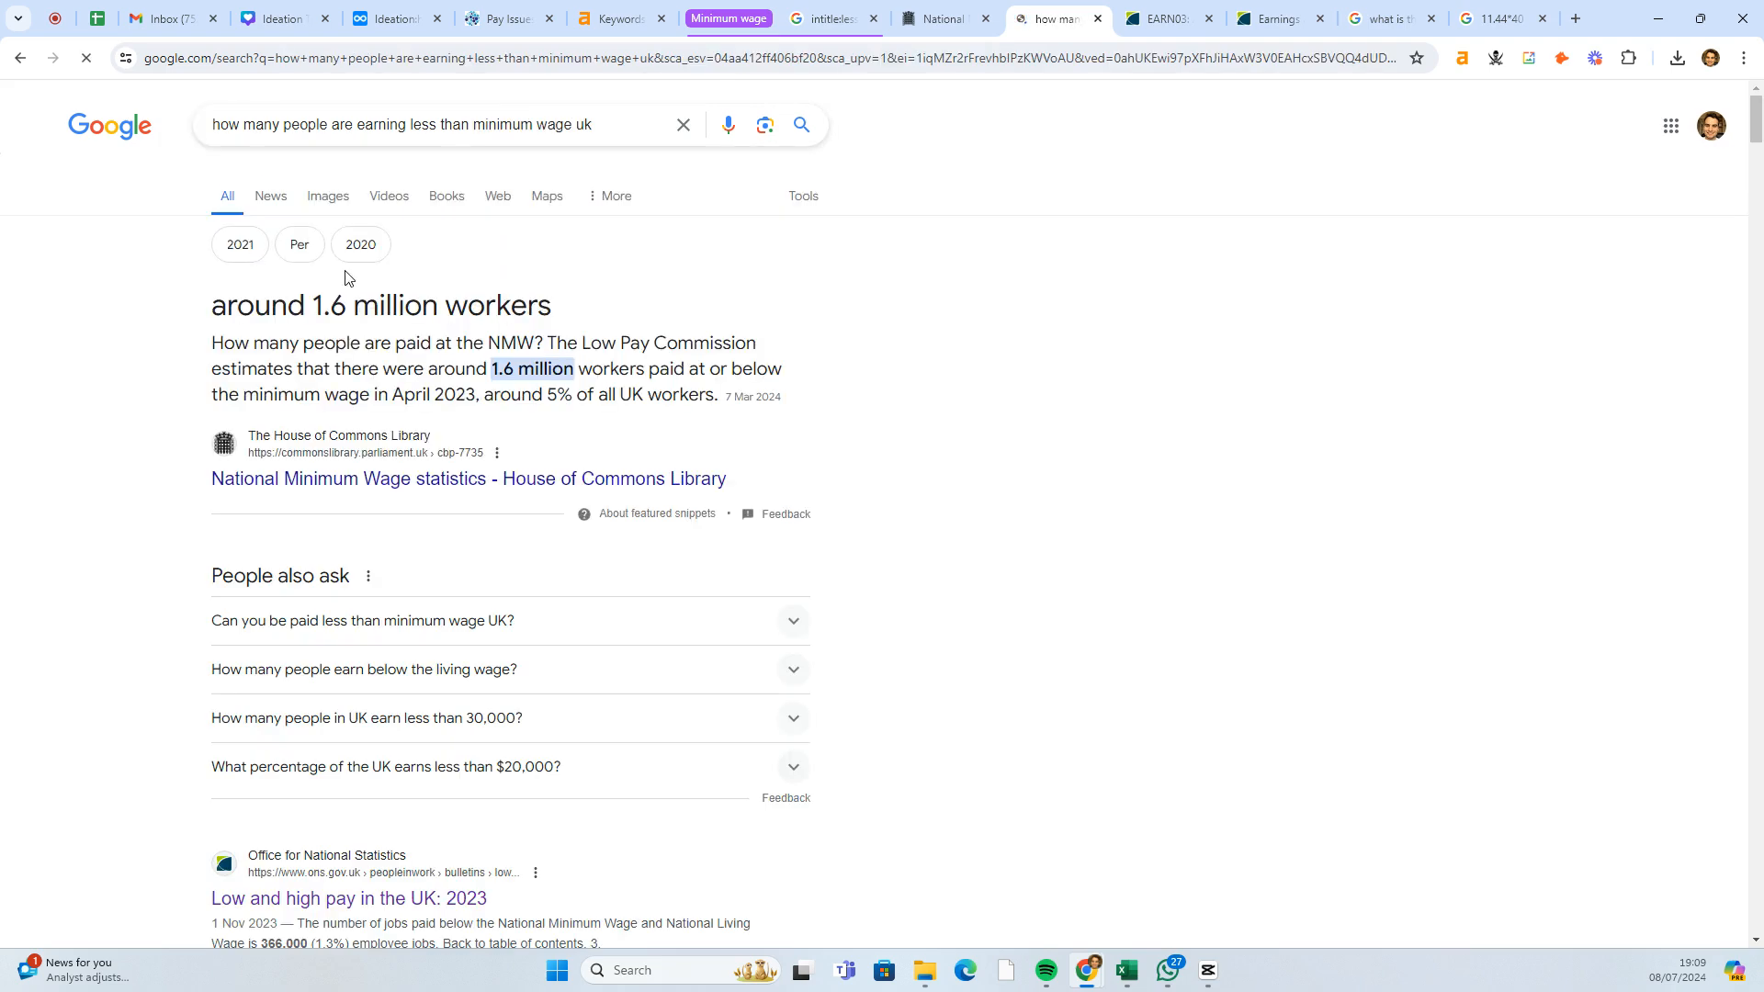
- Open the House of Commons Library National Minimum Wage statistics result and highlight the wording on workers paid at or below the minimum
{"action": "left_click", "coordinate": [530, 474]}
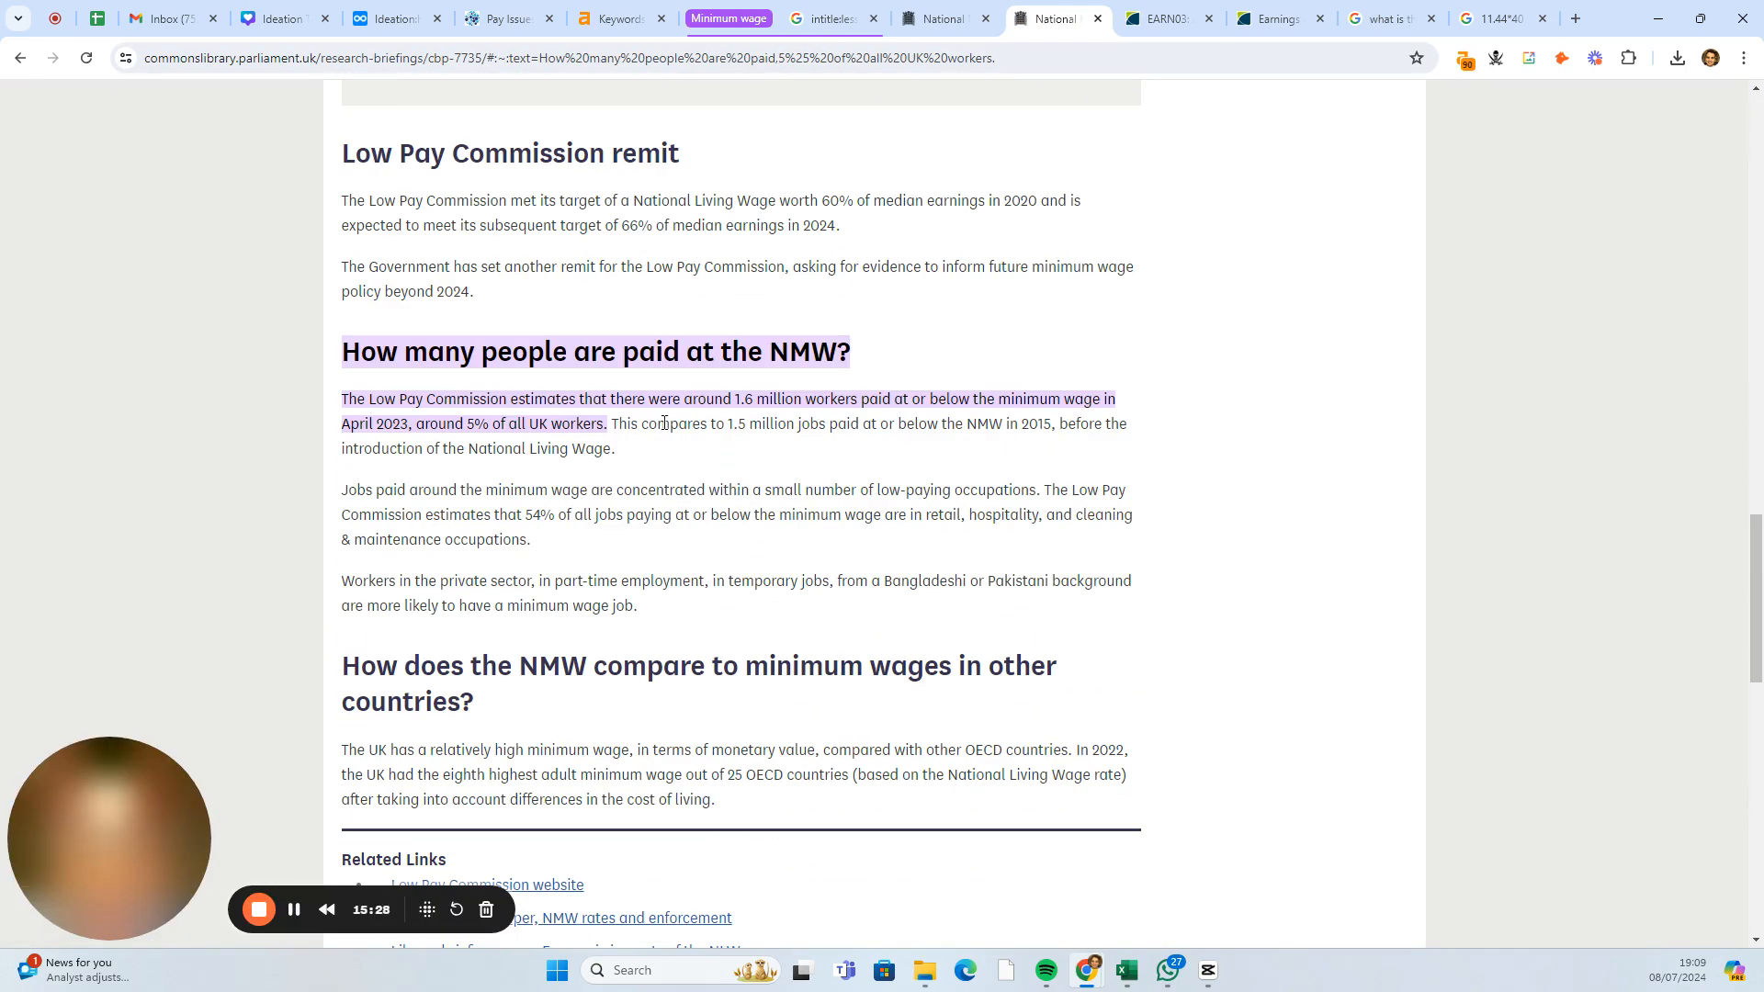
{"action": "left_click_drag", "start_coordinate": [596, 400], "coordinate": [1038, 401]}
{"action": "left_click", "coordinate": [868, 400]}
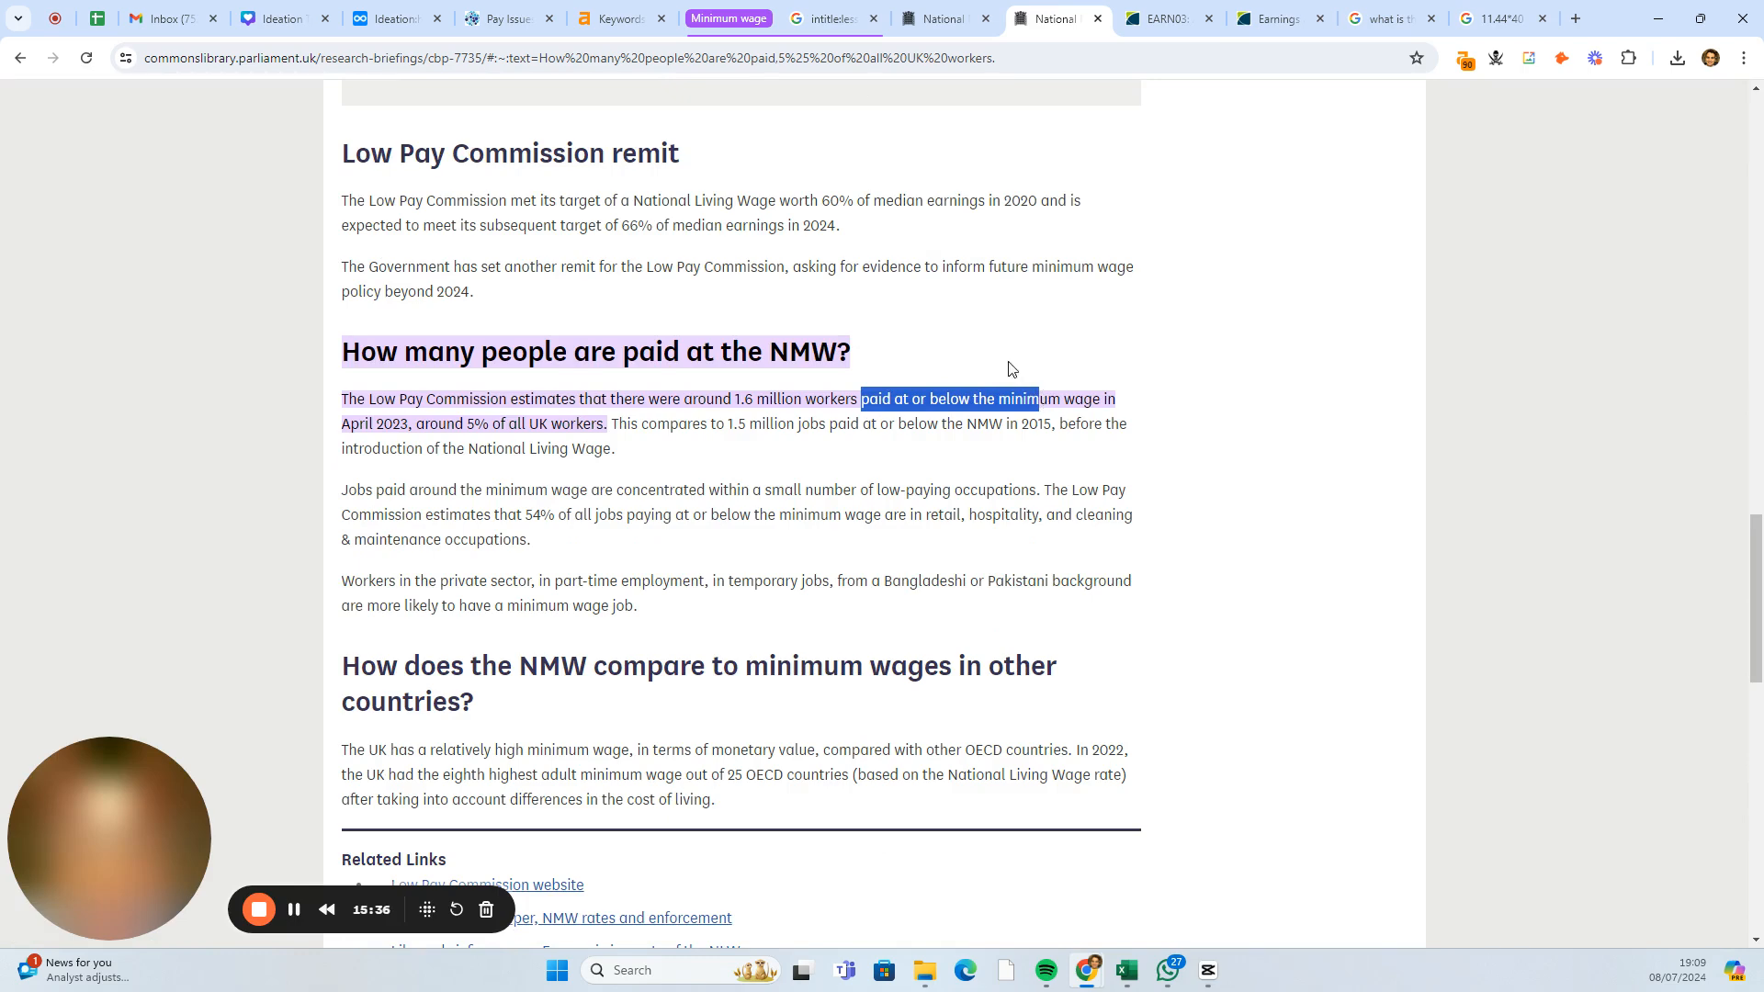
{"action": "left_click", "coordinate": [943, 396]}
- Check the "less than minimum wage" news results, return to the House of Commons Library page and highlight the "1.6 million" workers estimate
{"action": "left_click", "coordinate": [844, 17]}
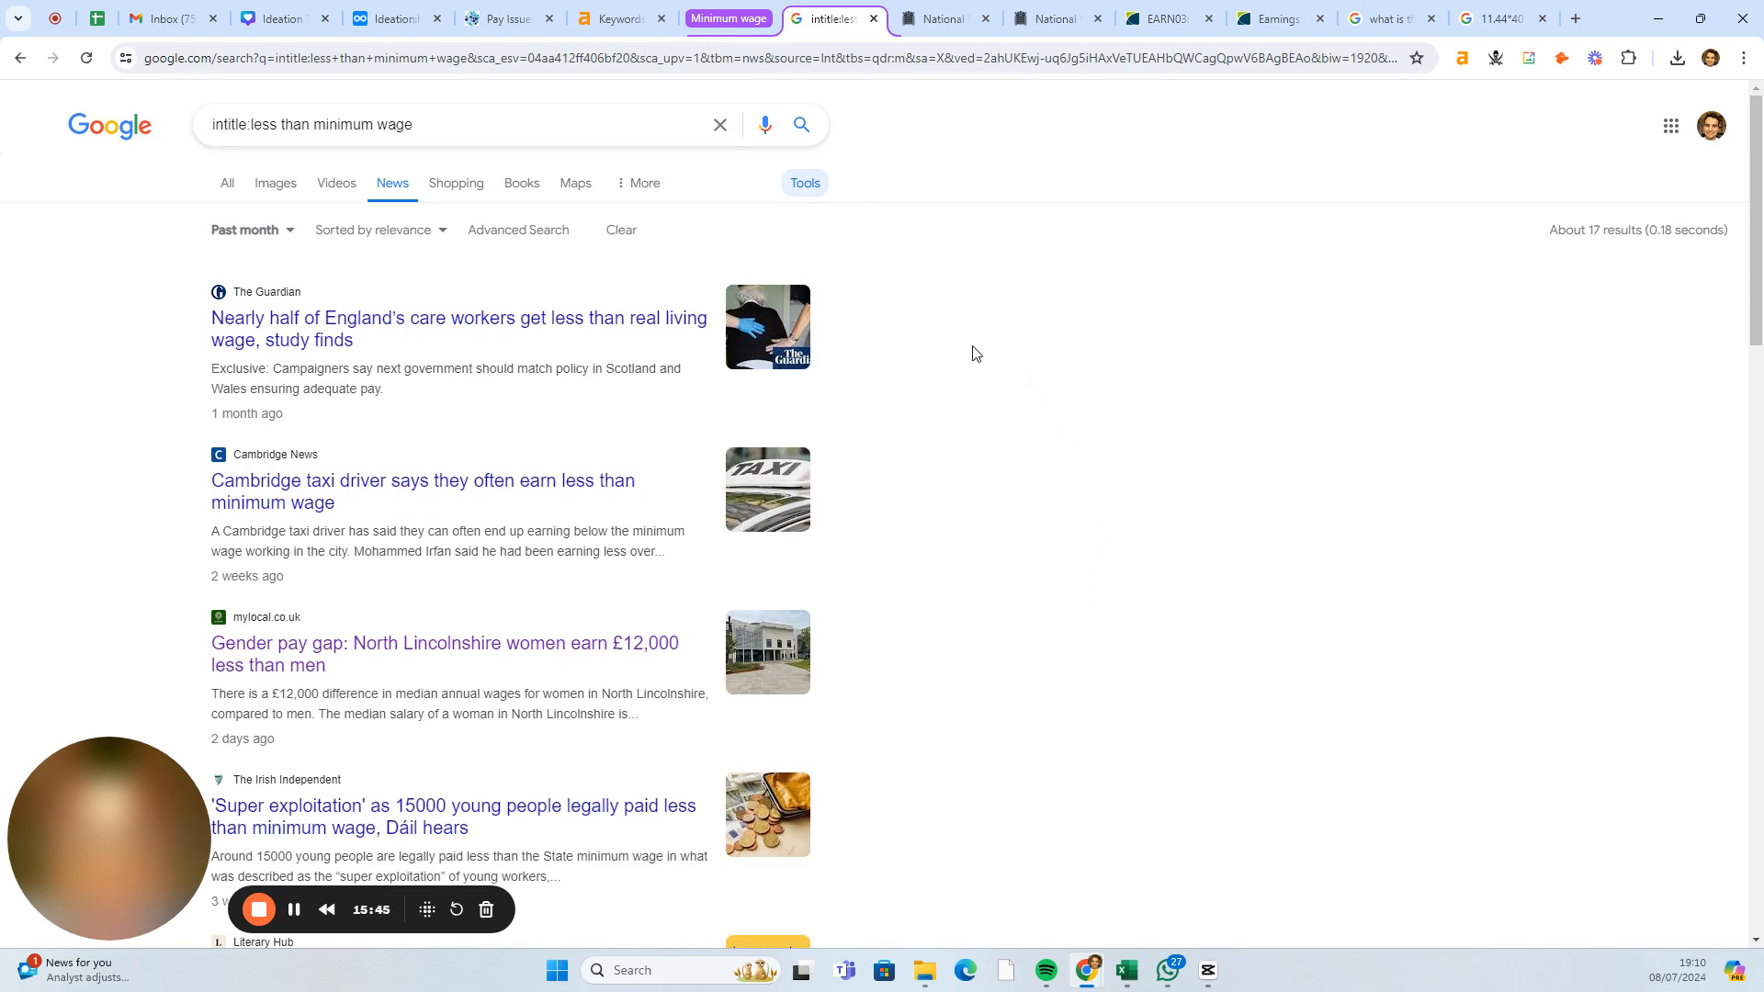
{"action": "left_click", "coordinate": [1054, 16]}
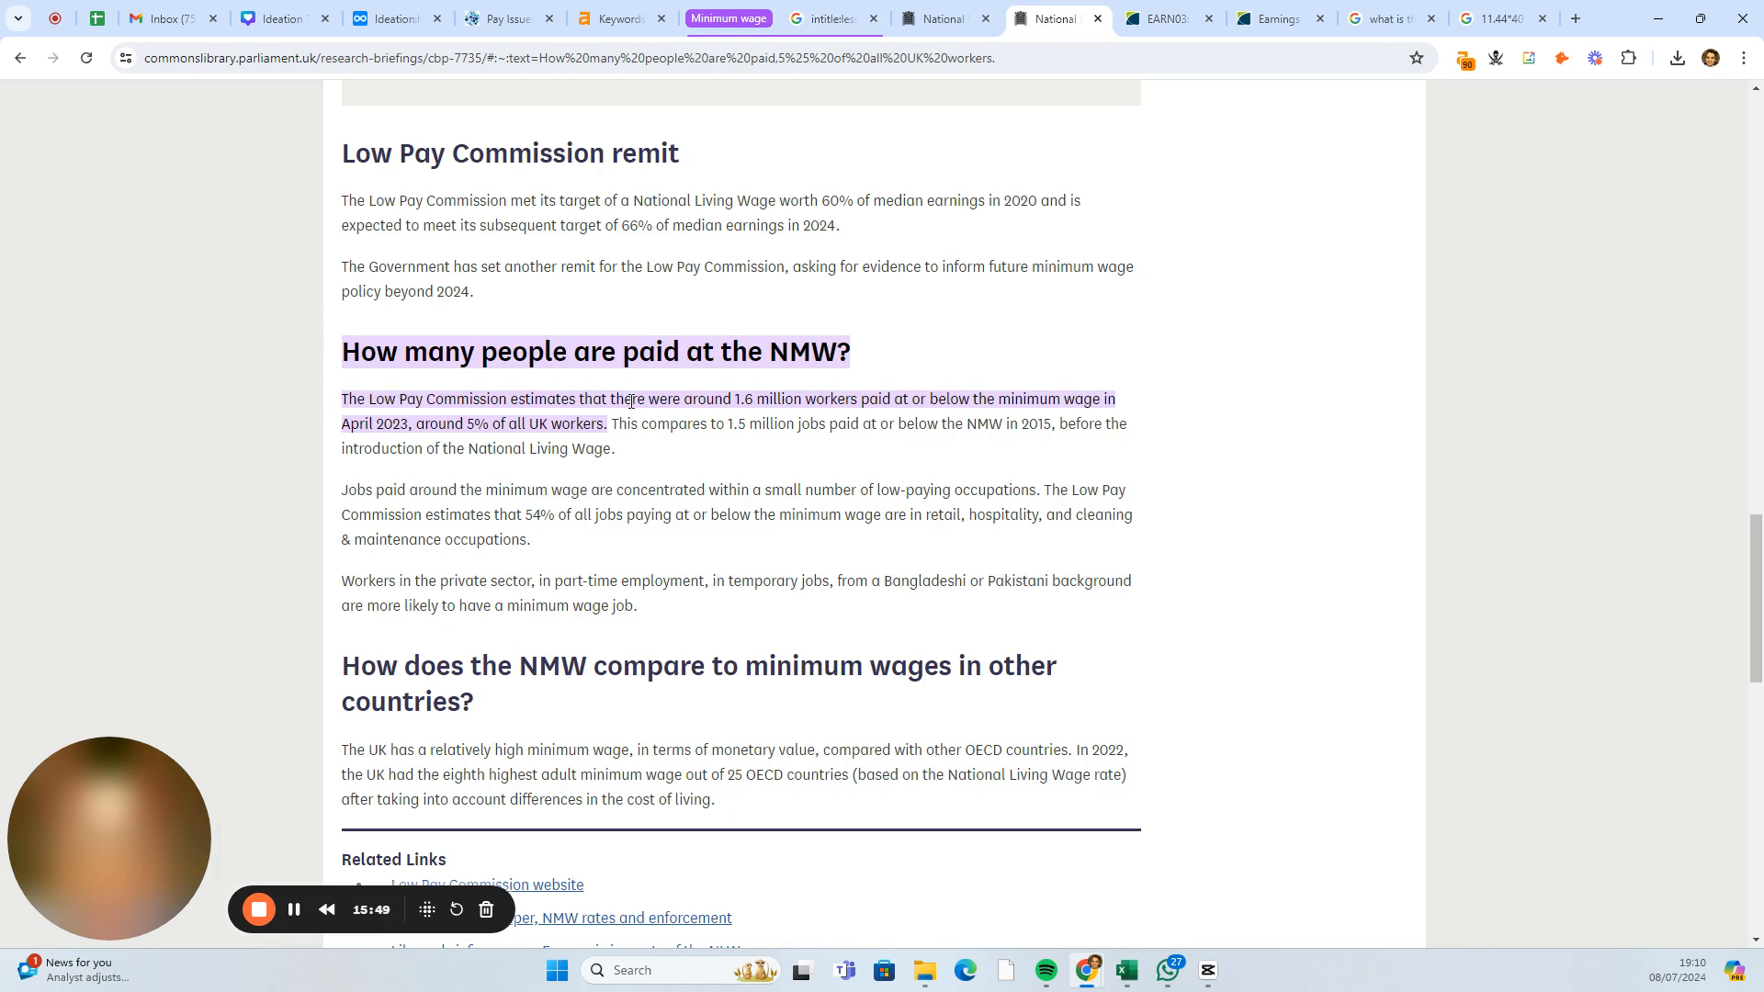
{"action": "left_click_drag", "start_coordinate": [631, 401], "coordinate": [1032, 399]}
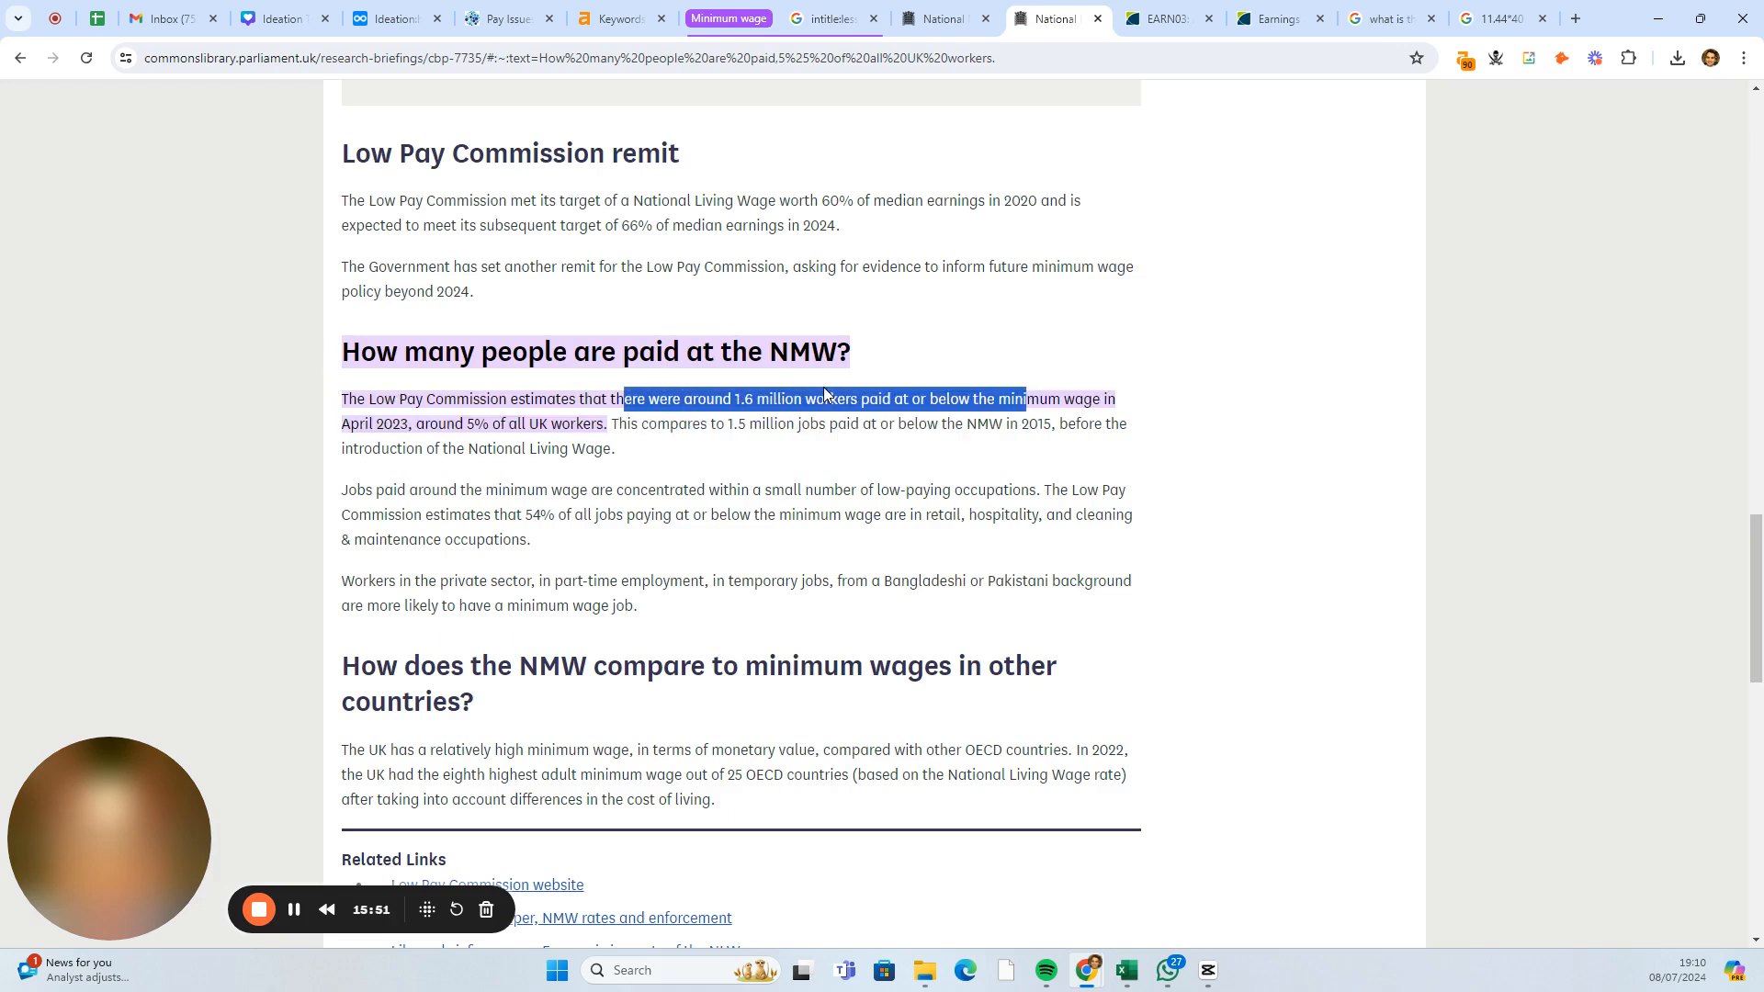
{"action": "left_click", "coordinate": [706, 401]}
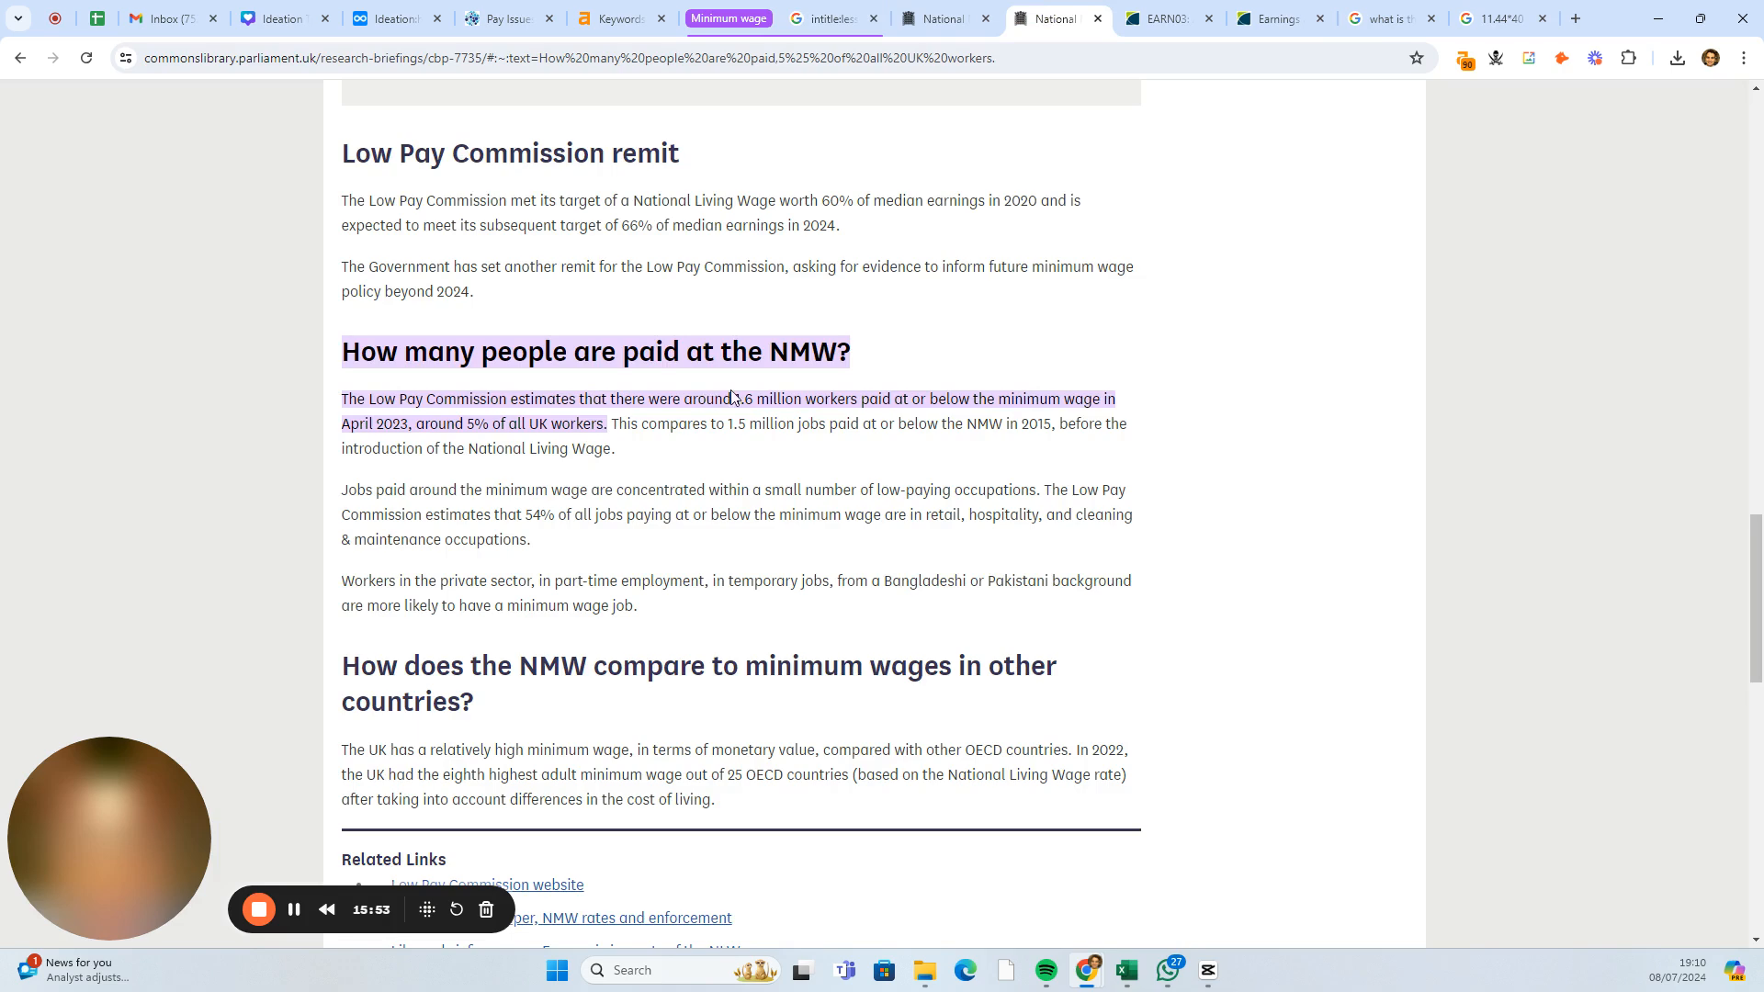
{"action": "left_click_drag", "start_coordinate": [733, 400], "coordinate": [855, 400]}
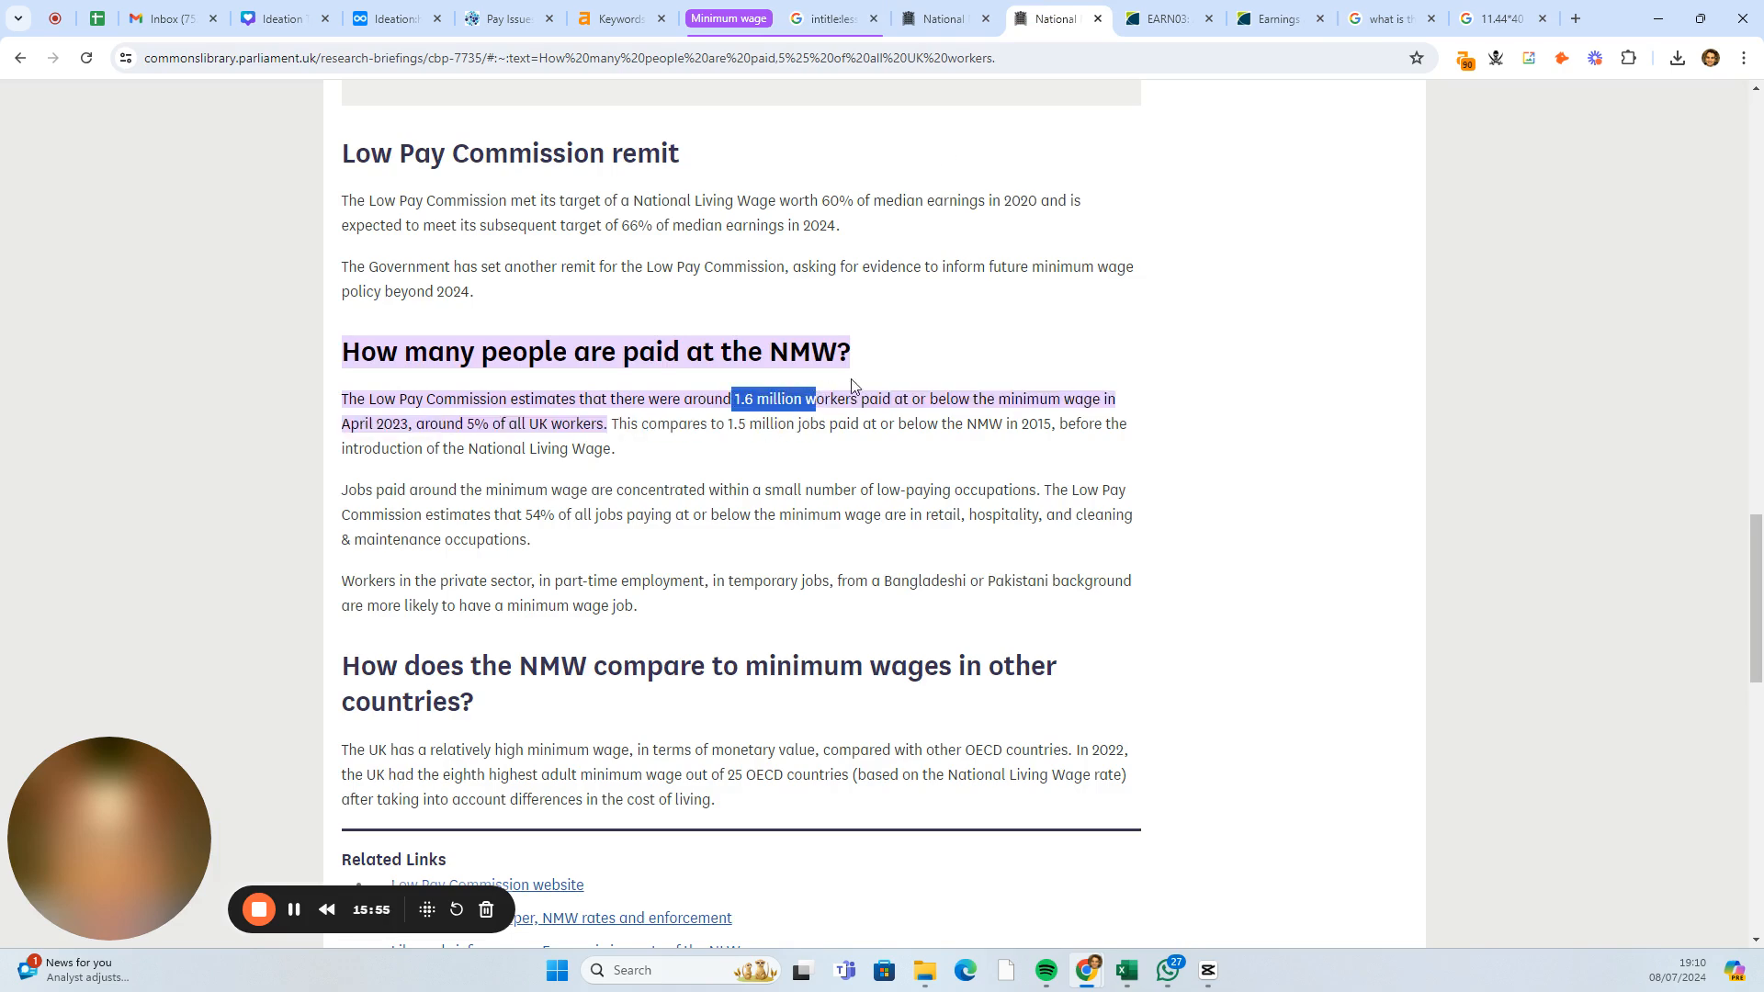
- Switch to Excel to view the regional figures in the gross weekly pay workbook, and return to Chrome's minimum wage news results
{"action": "left_click", "coordinate": [824, 16]}
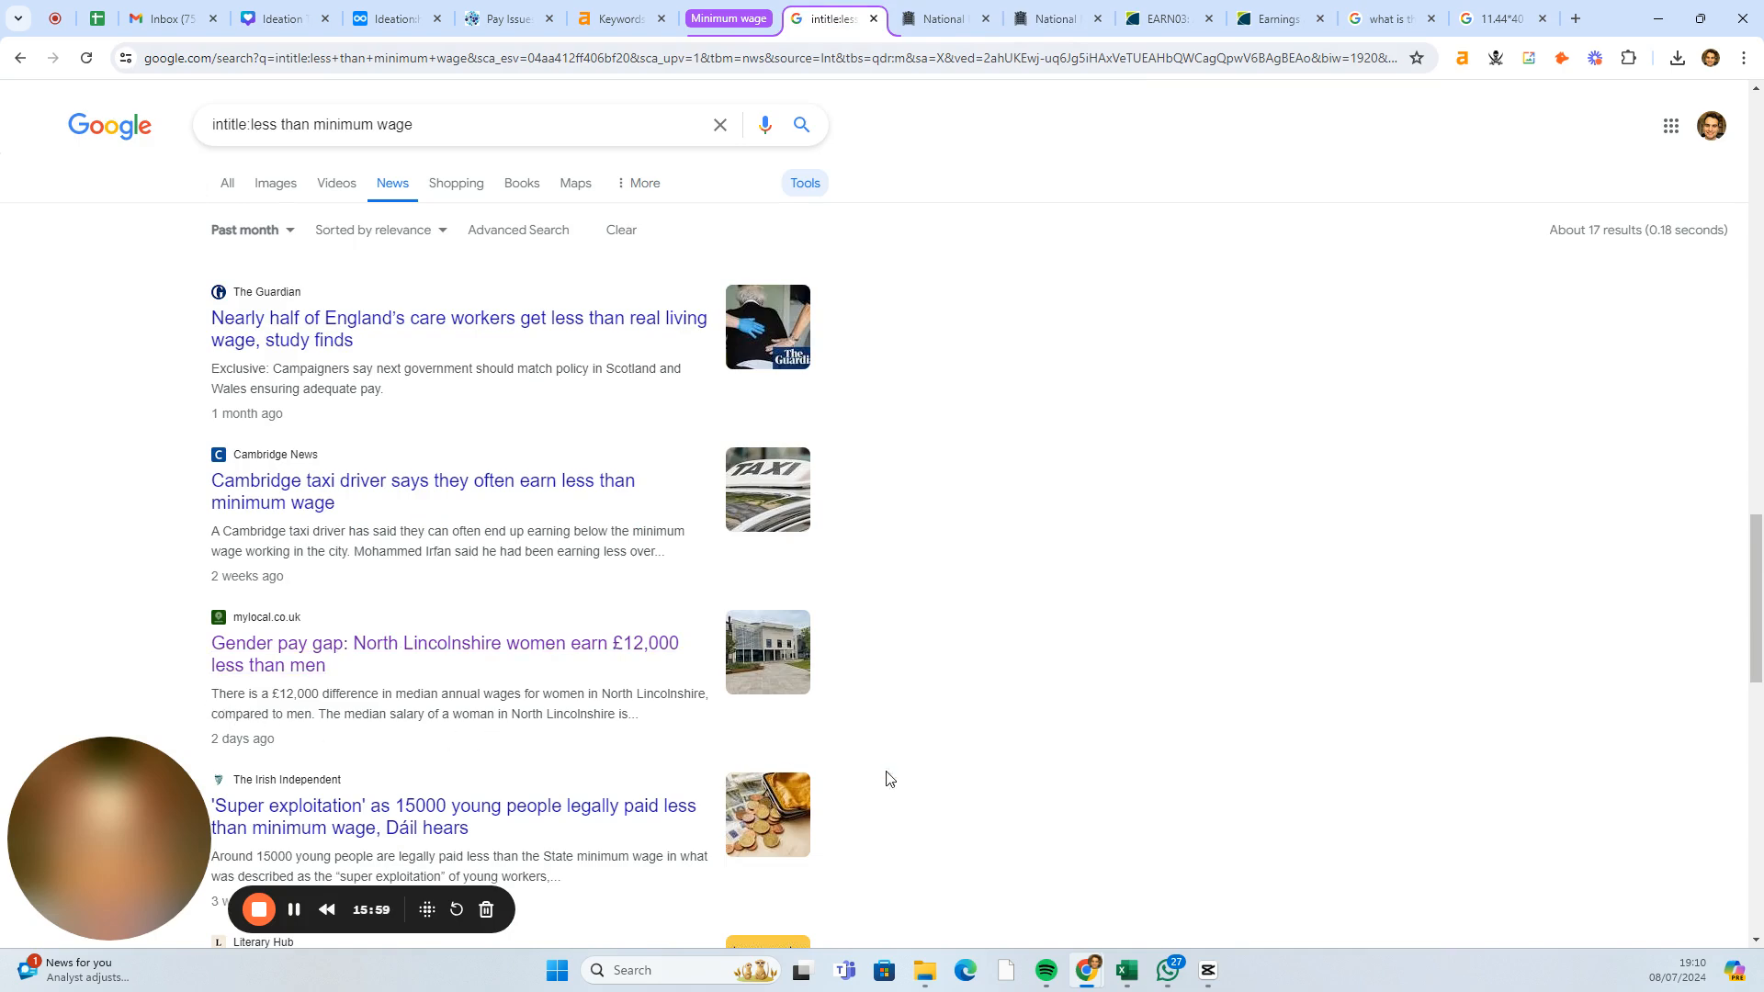
{"action": "mouse_move", "coordinate": [1127, 970]}
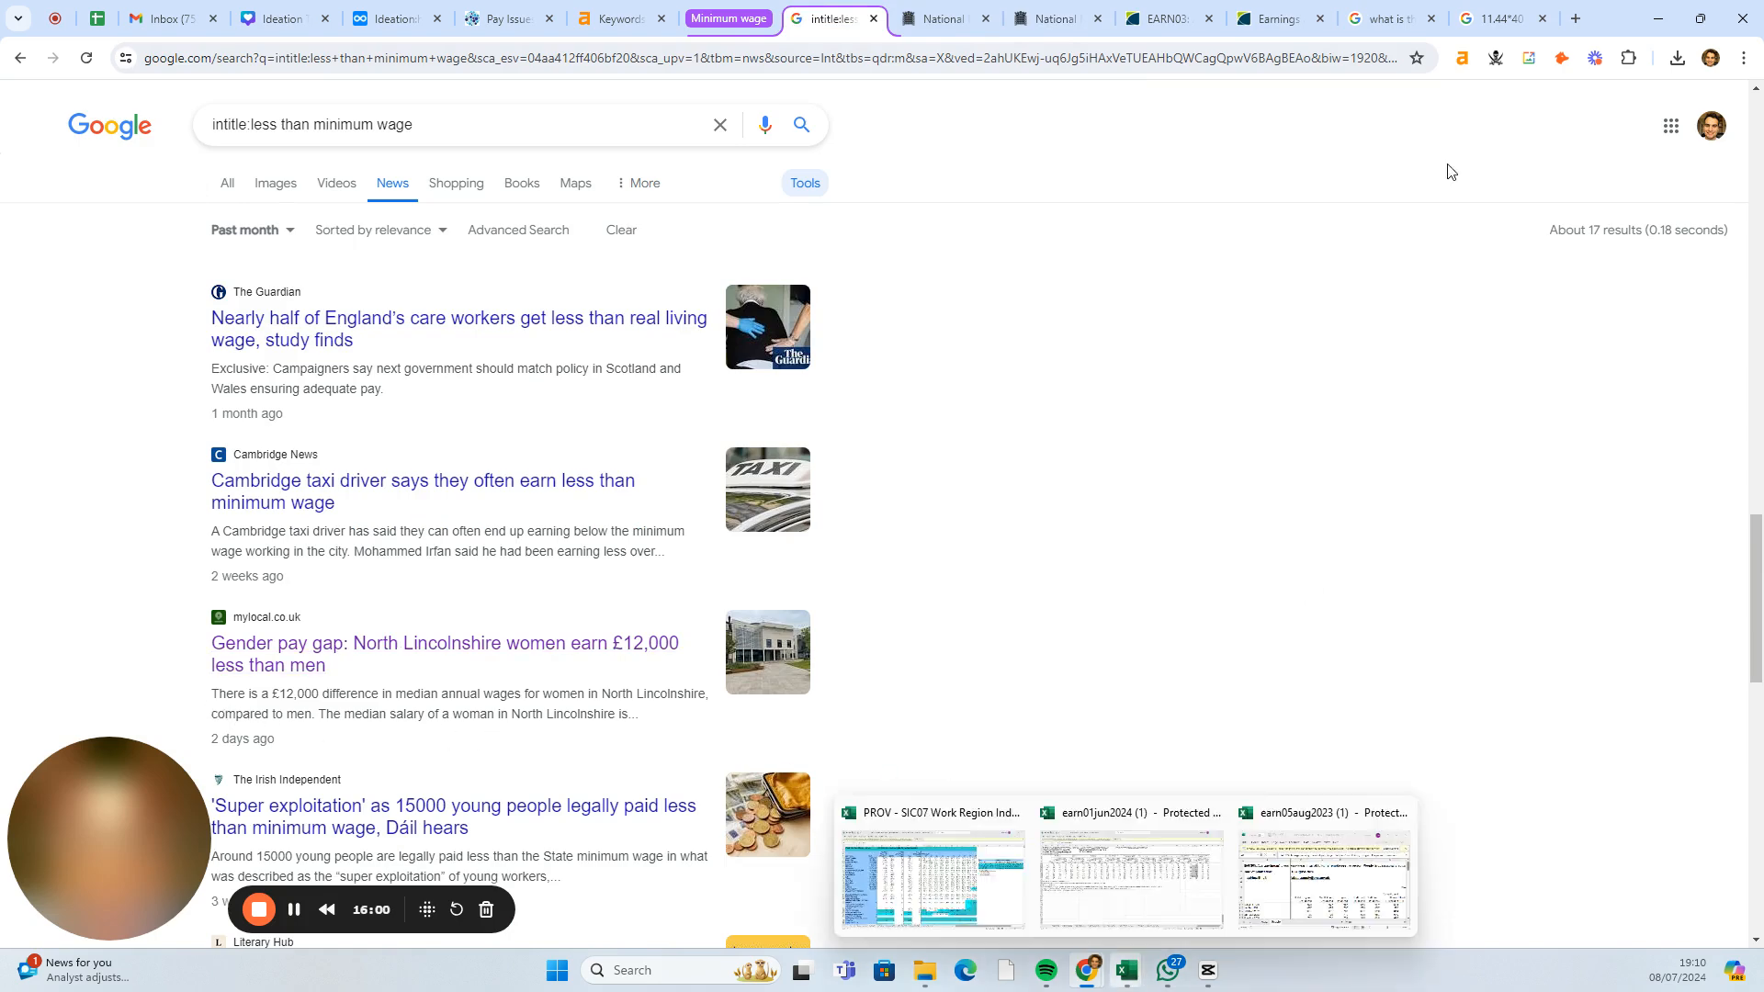
{"action": "left_click", "coordinate": [950, 887]}
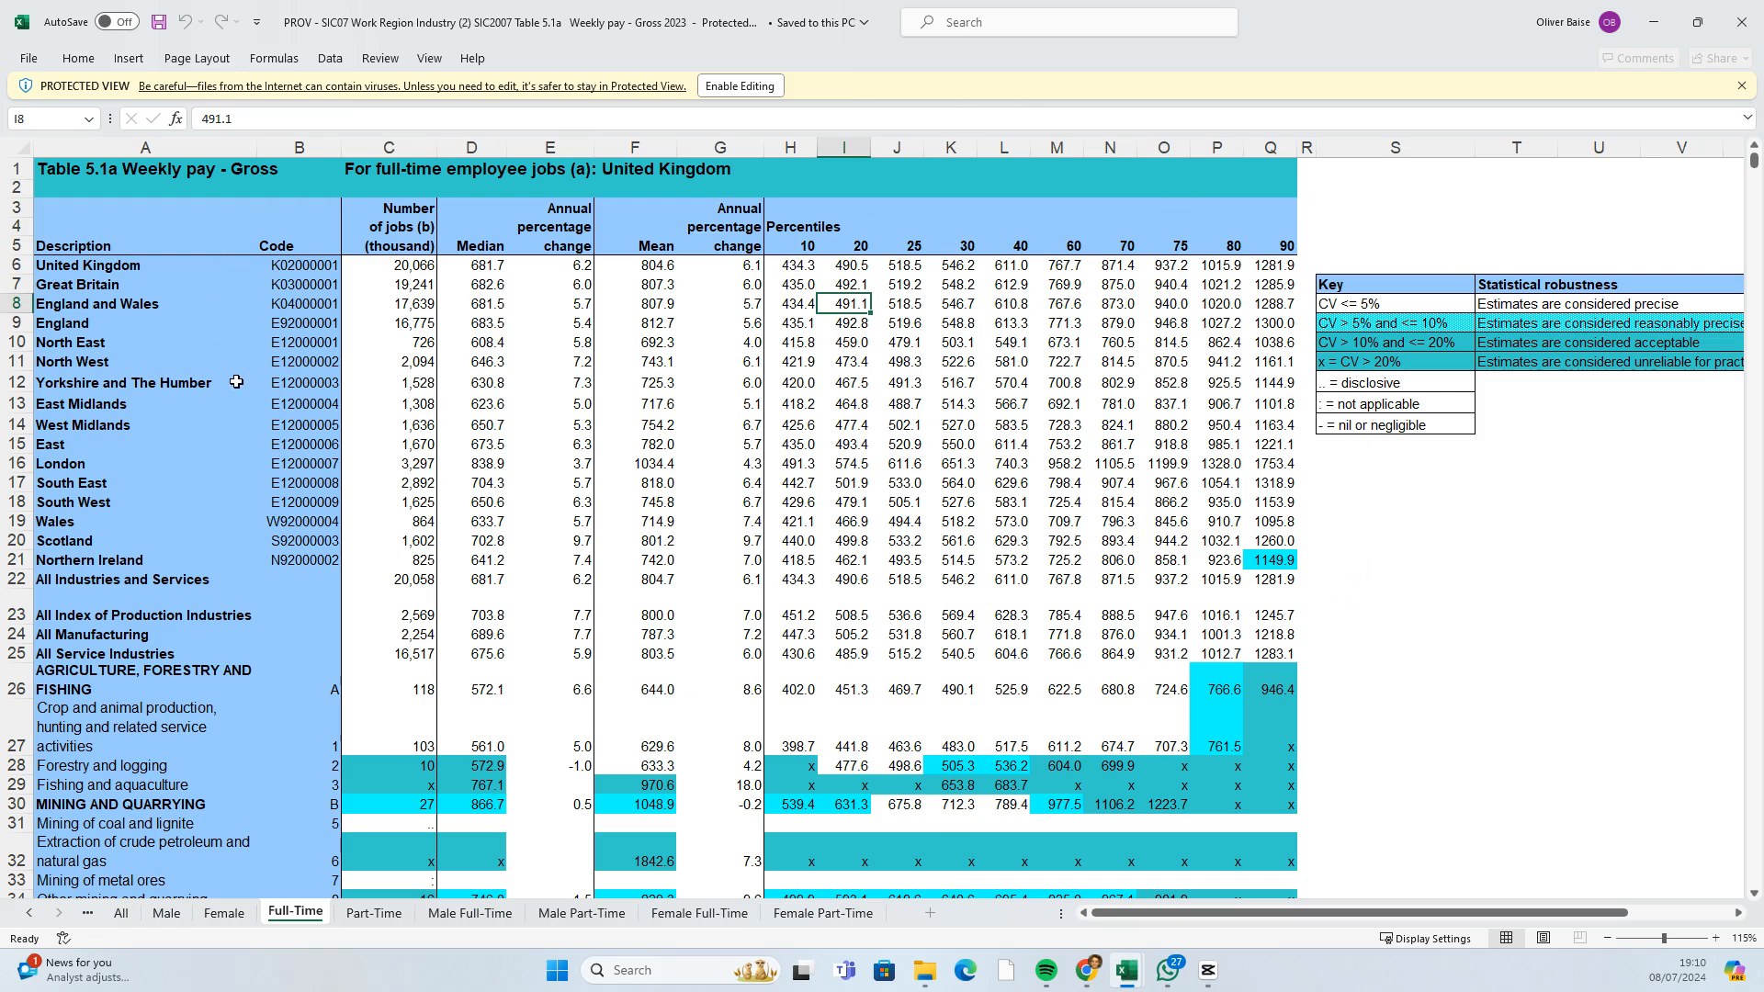
{"action": "left_click", "coordinate": [1652, 22]}
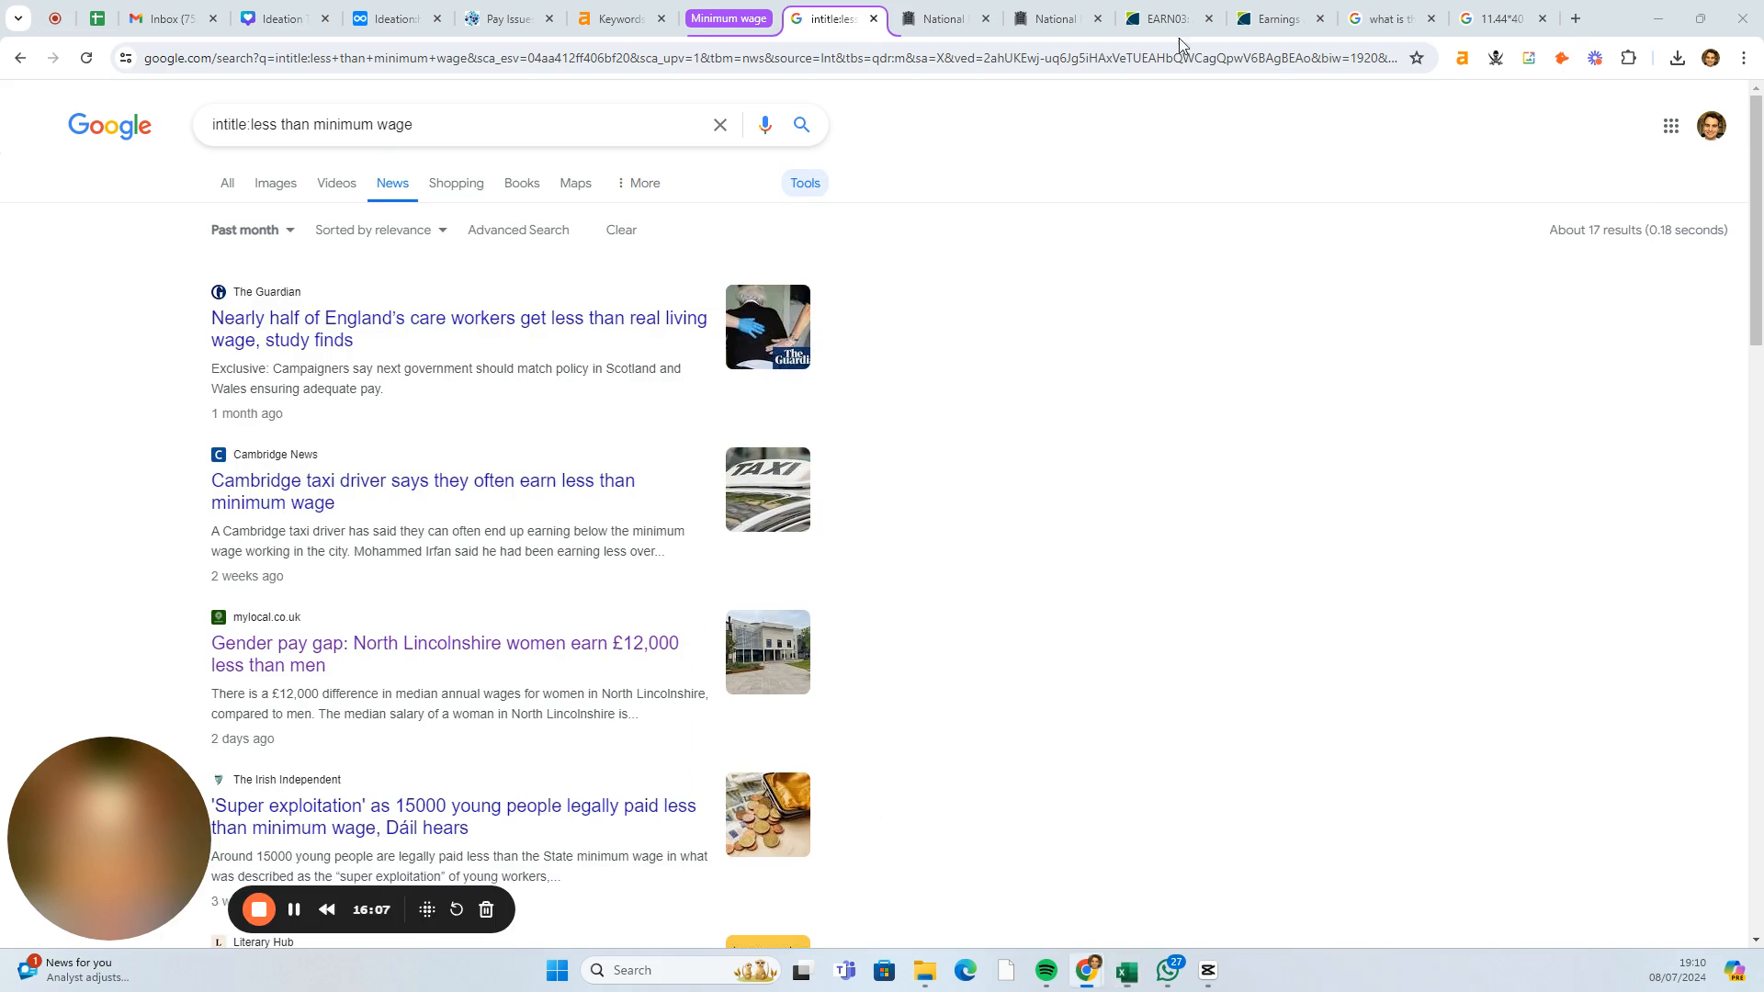
- Highlight the beginning of the "intitle:less than minimum wage" query and review the past month's news headlines for story angles
{"action": "left_click_drag", "start_coordinate": [216, 124], "coordinate": [313, 122]}
{"action": "left_click", "coordinate": [329, 129]}
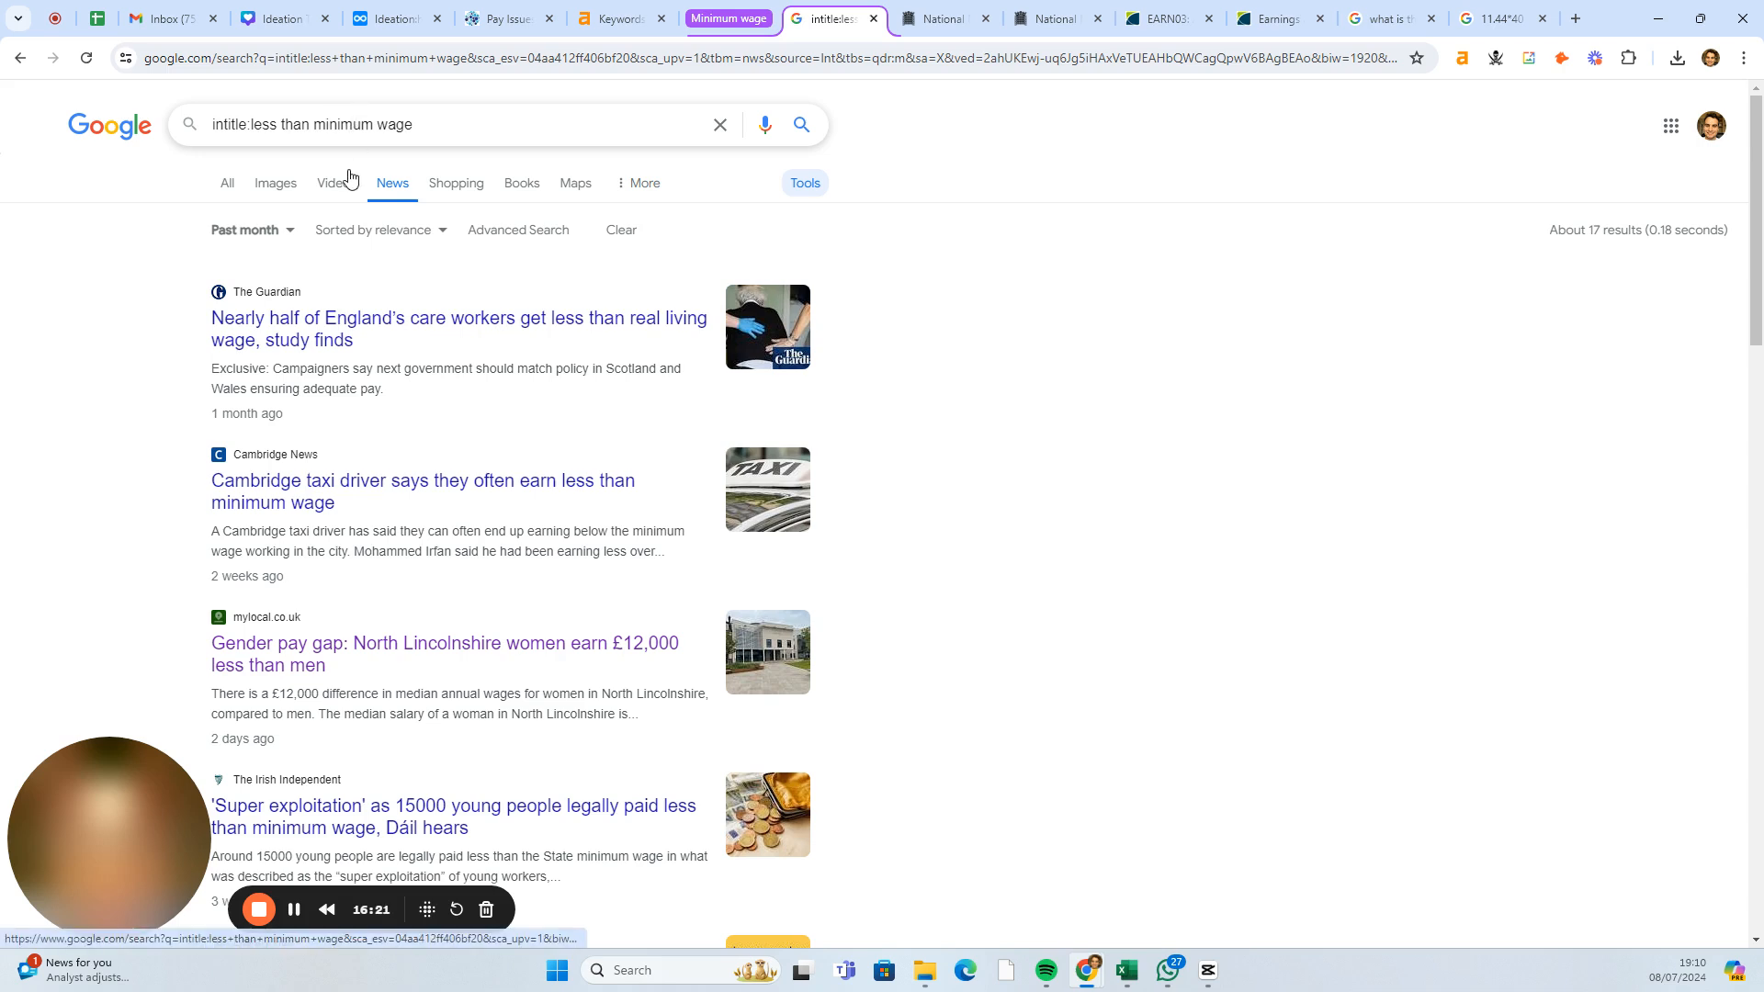
{"action": "scroll", "coordinate": [276, 262], "scroll_direction": "down", "scroll_amount": 3}
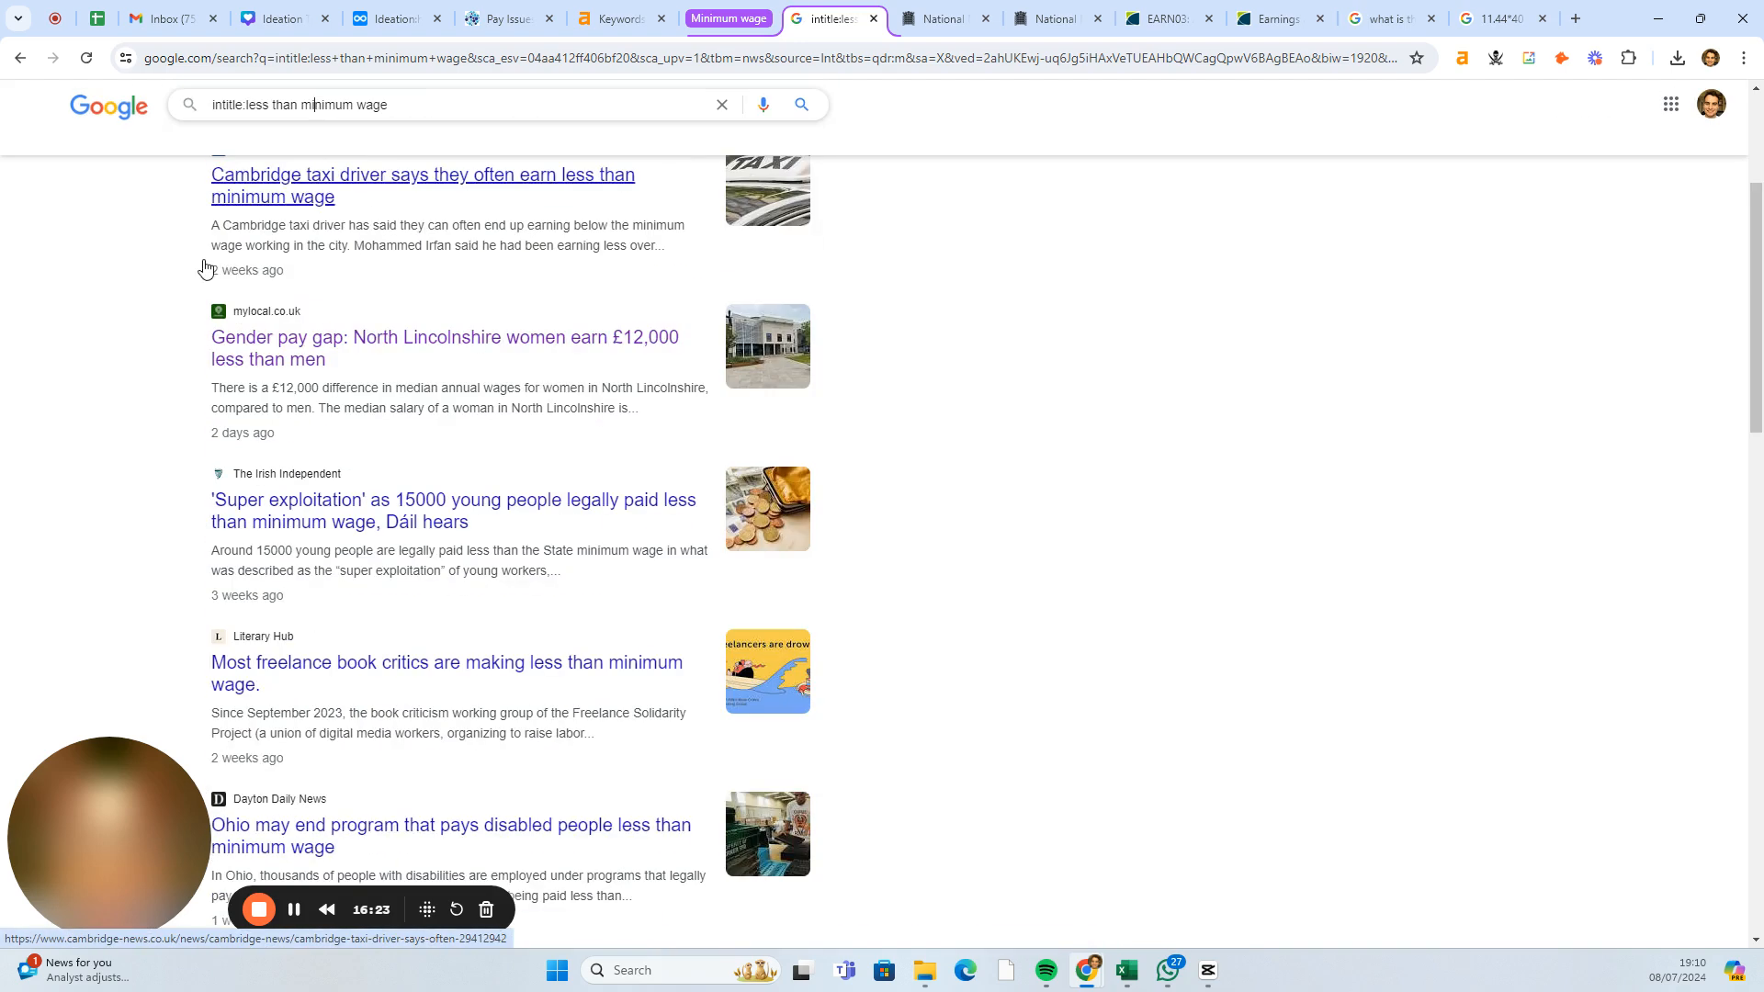
{"action": "scroll", "coordinate": [992, 367], "scroll_direction": "up", "scroll_amount": 3}
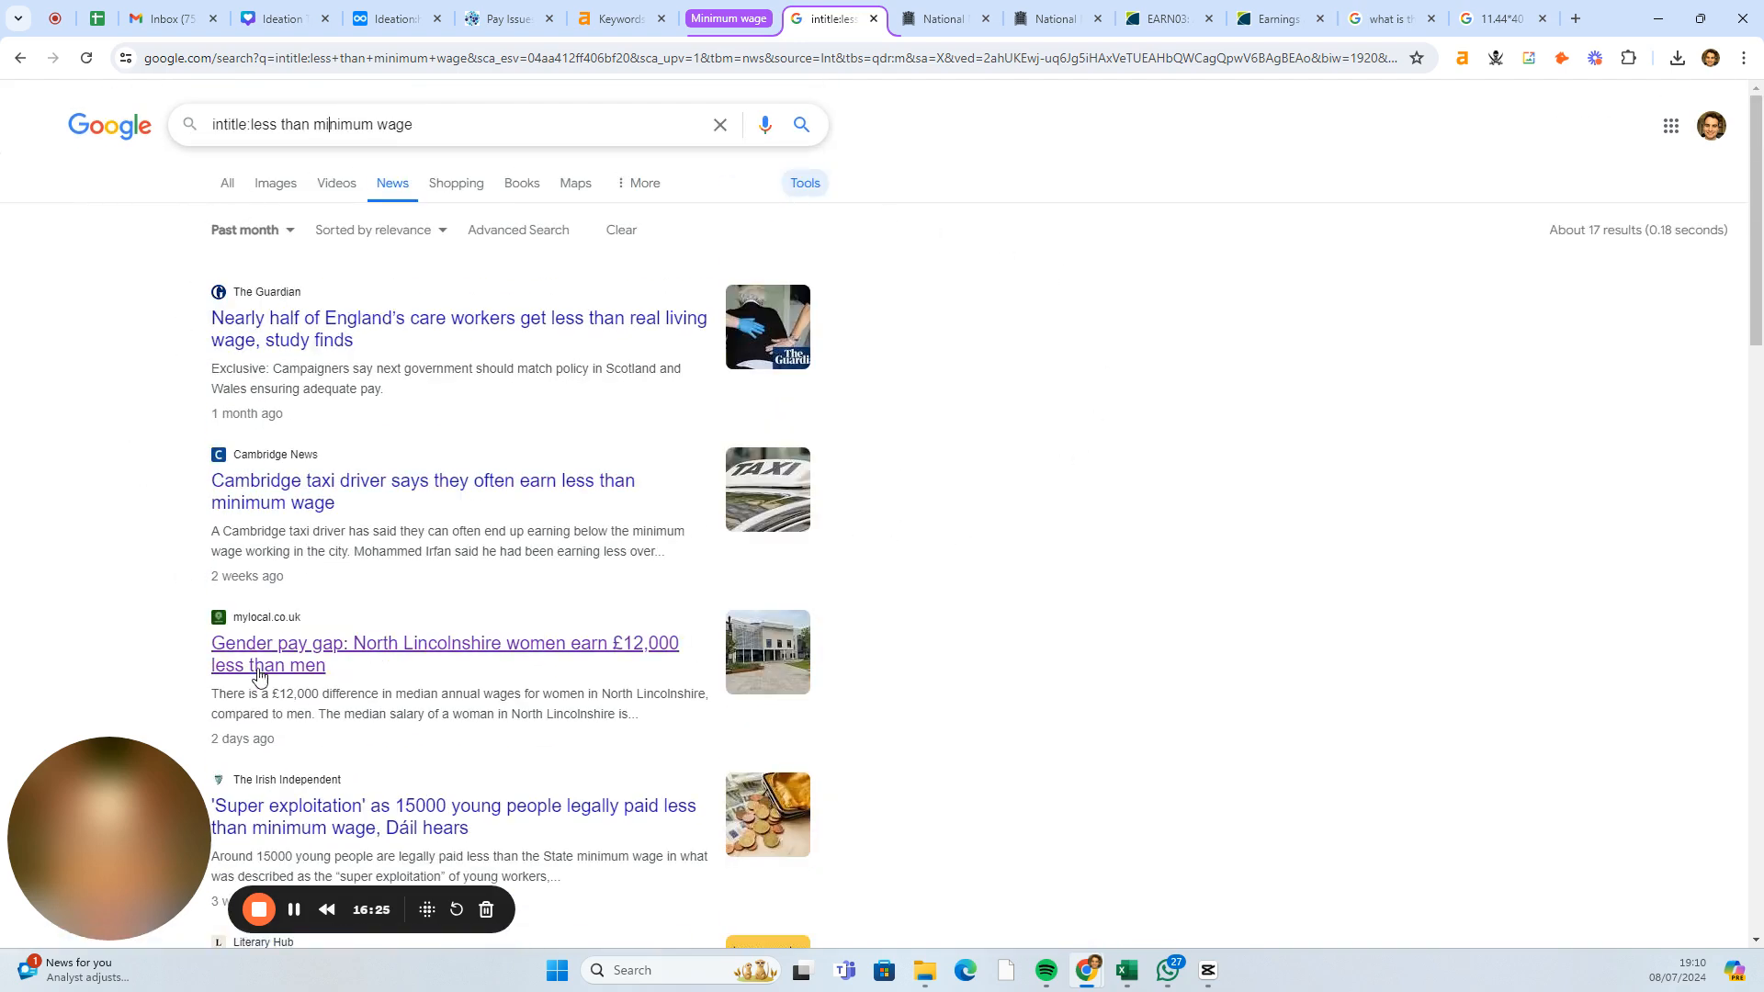
{"action": "scroll", "coordinate": [229, 670], "scroll_direction": "down", "scroll_amount": 2}
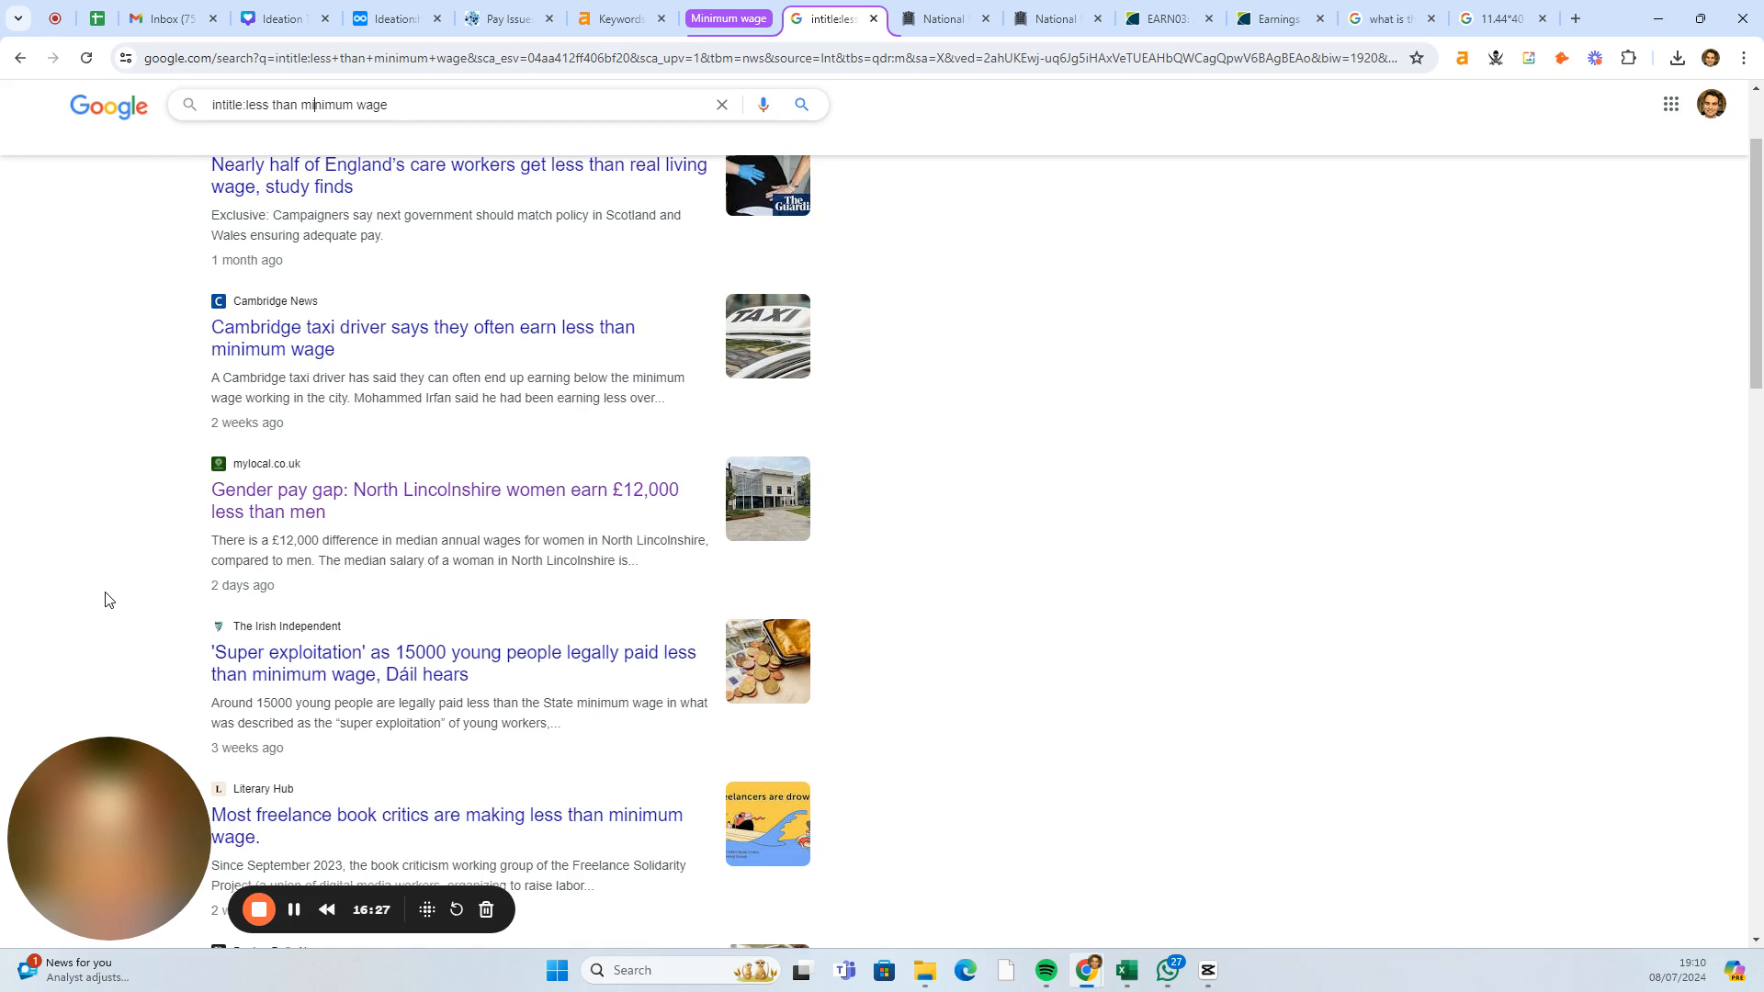